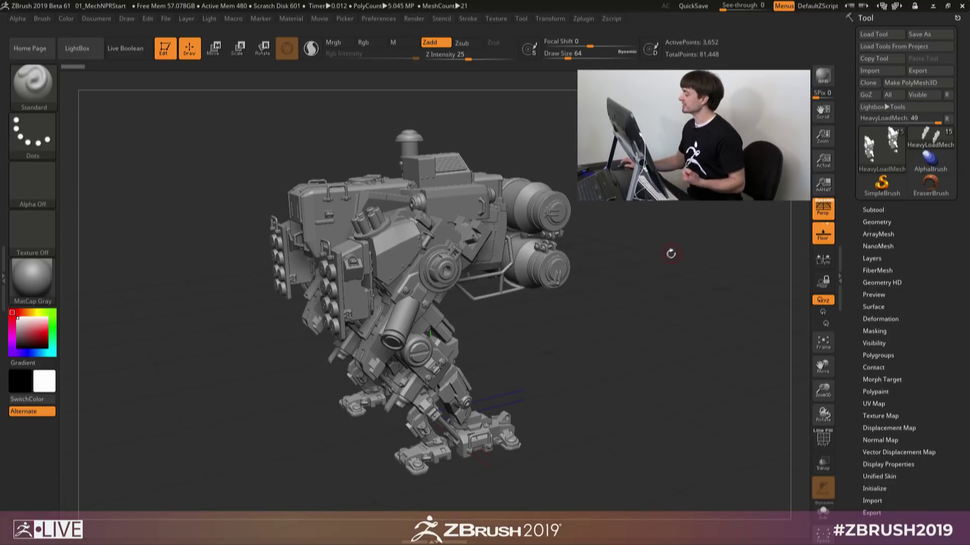
Step: Expand the side tray and set the document background to a light grey
{"action": "mouse_move", "coordinate": [671, 294]}
{"action": "left_mouse_down"}
{"action": "mouse_move", "coordinate": [674, 317]}
{"action": "mouse_move", "coordinate": [677, 305]}
{"action": "left_mouse_up"}
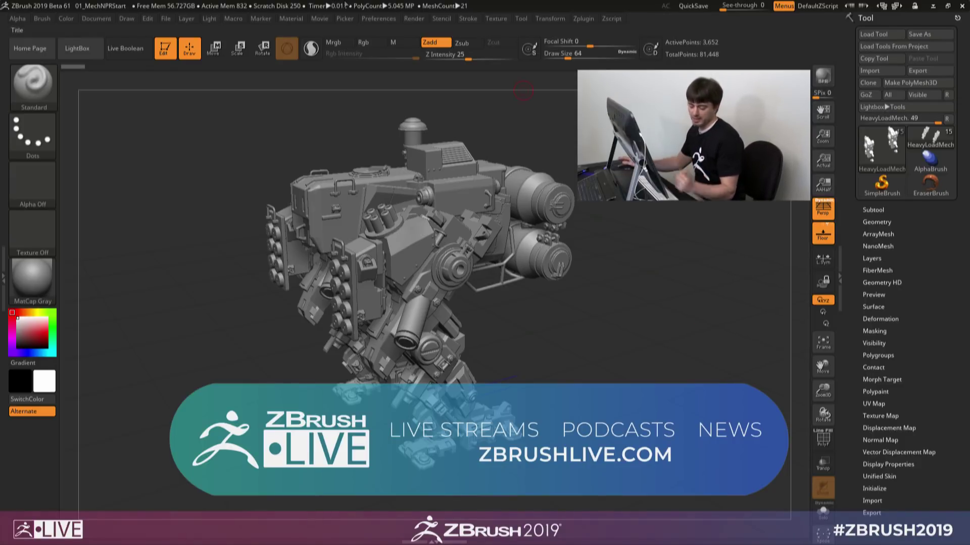
{"action": "left_click", "coordinate": [5, 290]}
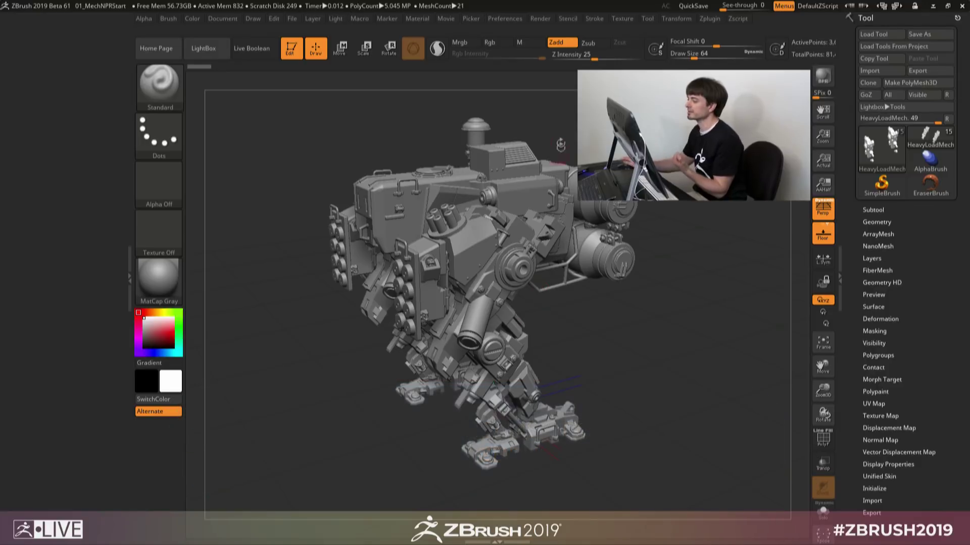
{"action": "left_click", "coordinate": [234, 19]}
{"action": "left_click_drag", "start_coordinate": [250, 213], "coordinate": [144, 322]}
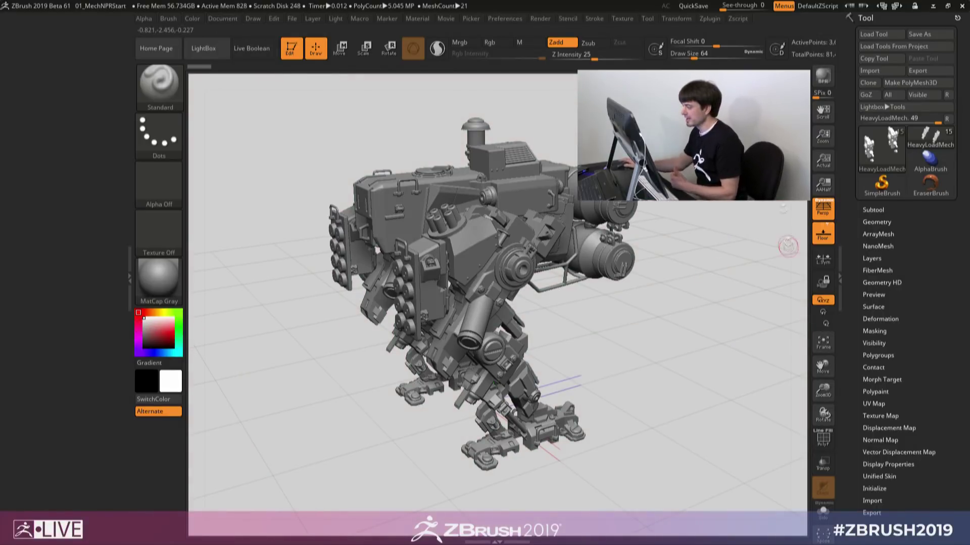
Step: Dock the Render and Material palettes in the side tray
{"action": "left_click", "coordinate": [539, 20]}
{"action": "left_click", "coordinate": [535, 32]}
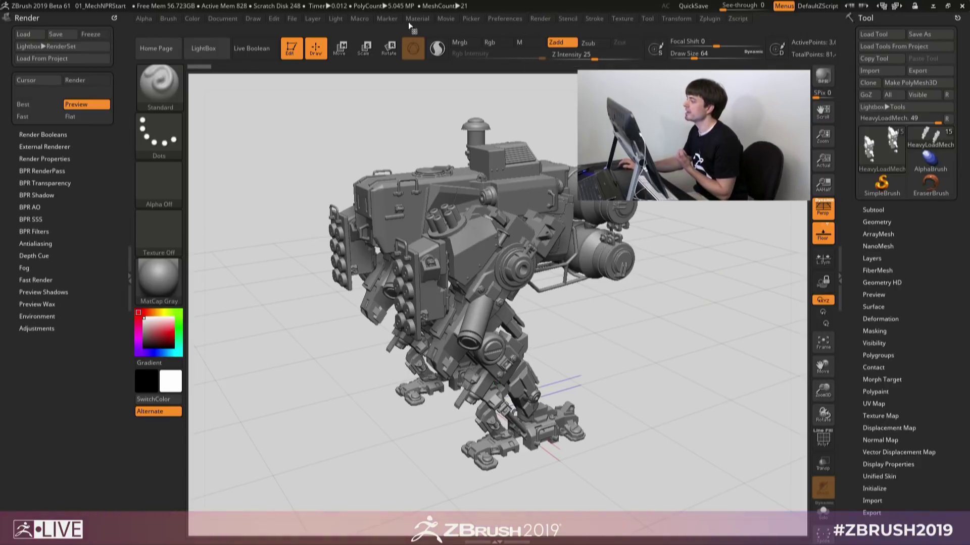
{"action": "left_click", "coordinate": [410, 23]}
{"action": "left_click", "coordinate": [409, 32]}
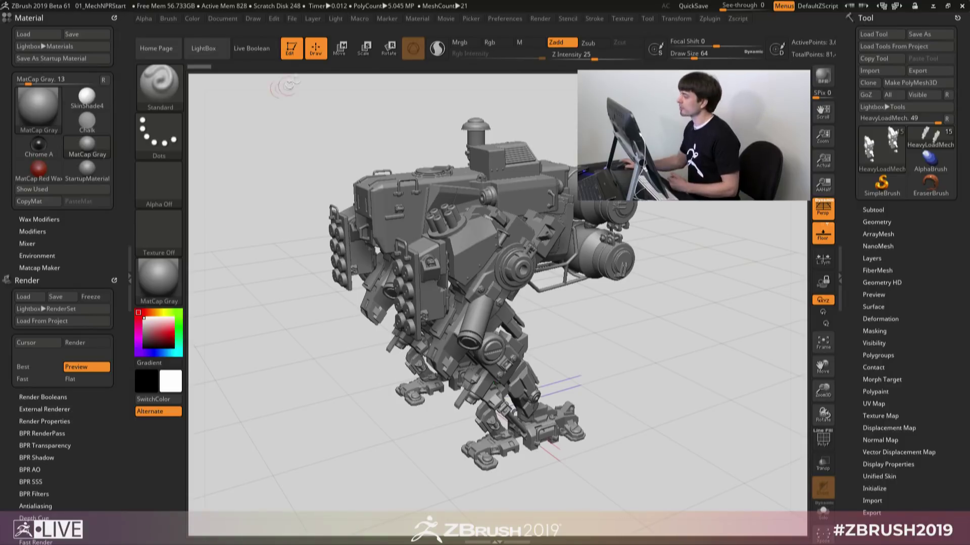
{"action": "left_click", "coordinate": [424, 19]}
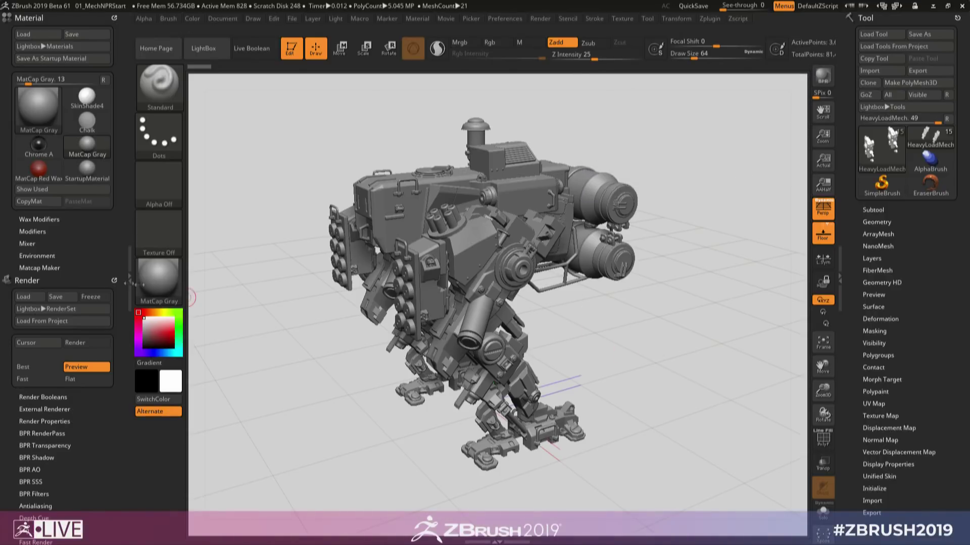
Step: Expand the material's modifier settings and switch the active material from MatCap Gray to SkinShade4
{"action": "mouse_move", "coordinate": [172, 297]}
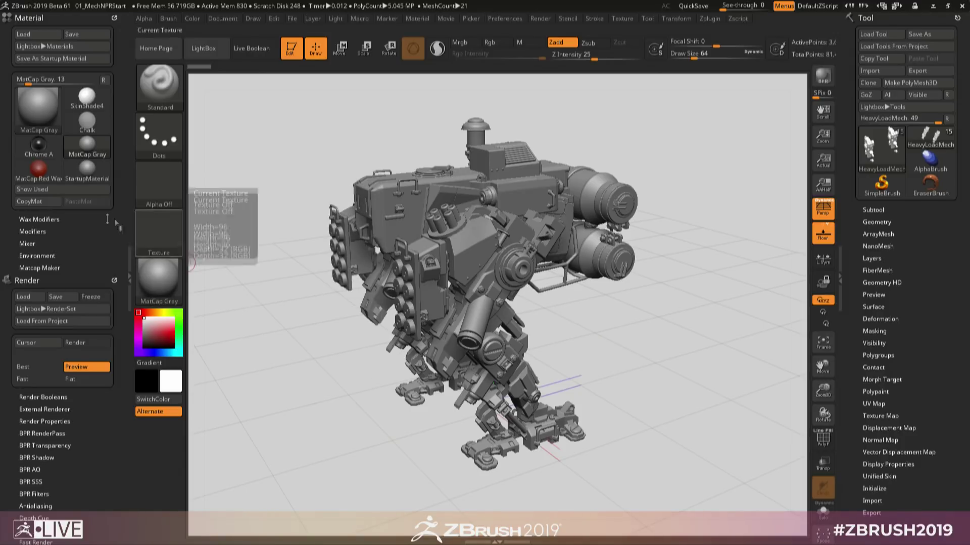
{"action": "left_click", "coordinate": [36, 232]}
{"action": "left_click_drag", "start_coordinate": [126, 222], "coordinate": [114, 126]}
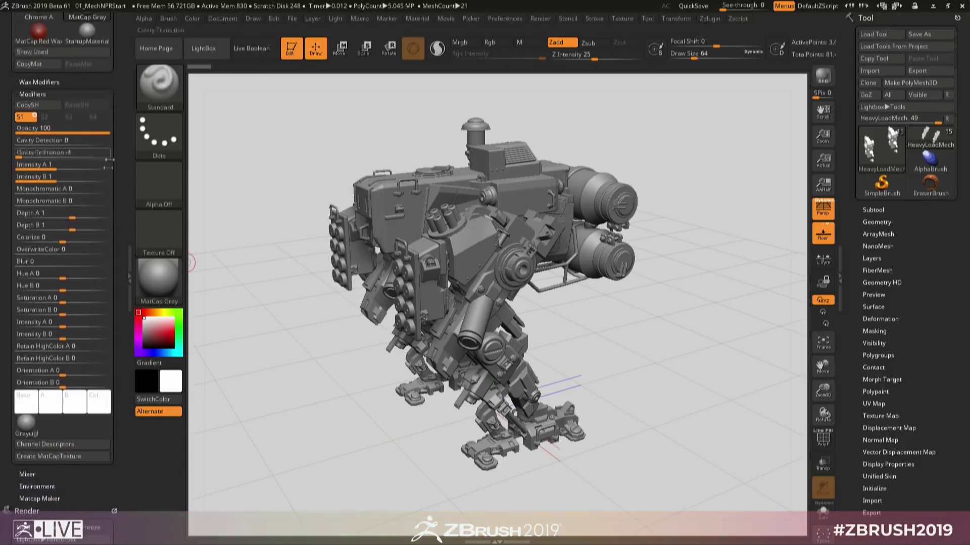
{"action": "mouse_move", "coordinate": [28, 428]}
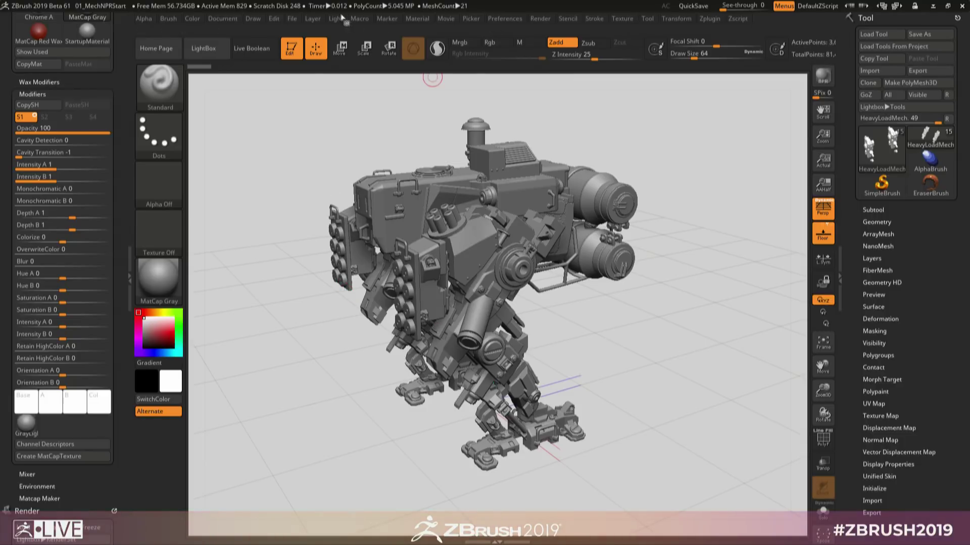
{"action": "left_click", "coordinate": [156, 285]}
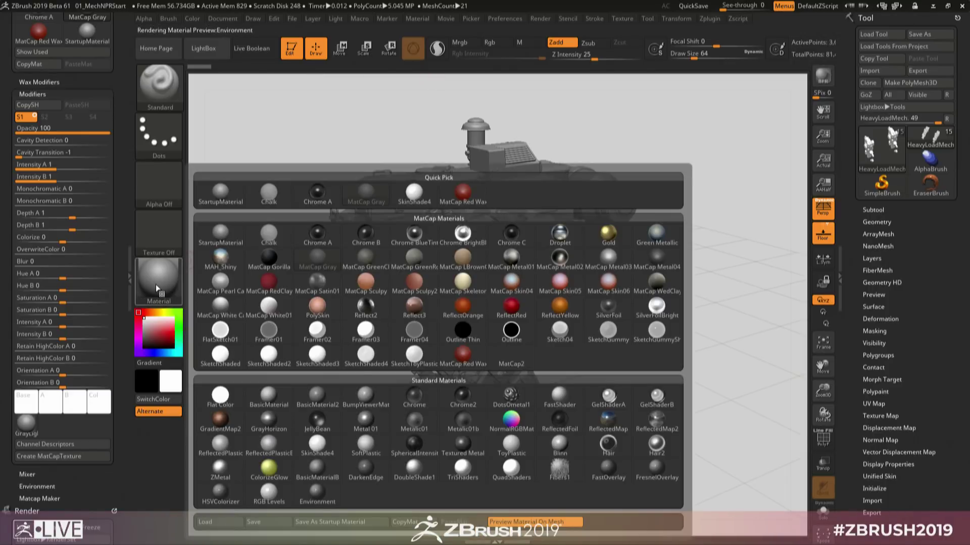
{"action": "left_click", "coordinate": [420, 198]}
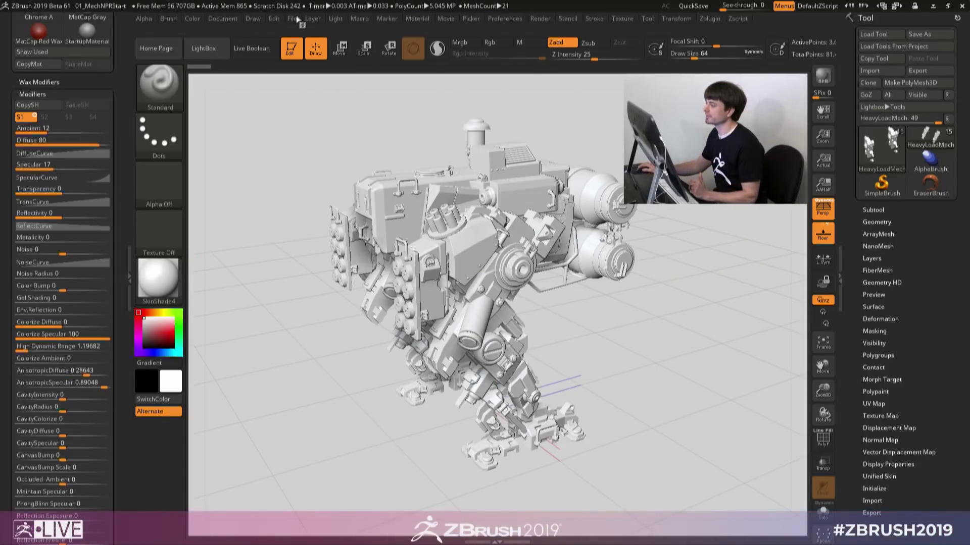
Step: Shift the scene light's direction slightly upward and to the right on the light sphere
{"action": "left_click", "coordinate": [336, 19]}
{"action": "left_click_drag", "start_coordinate": [362, 64], "coordinate": [377, 57]}
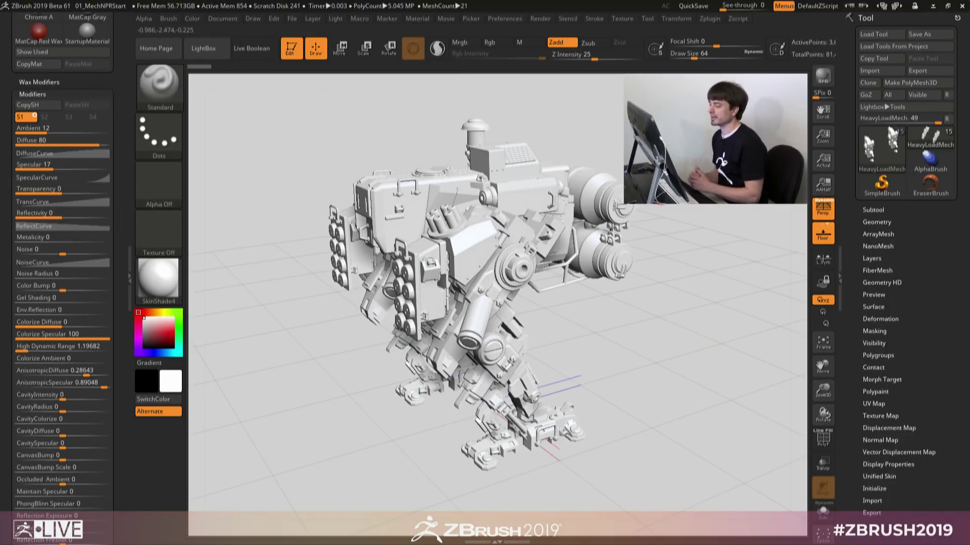
{"action": "left_click_drag", "start_coordinate": [613, 338], "coordinate": [606, 328]}
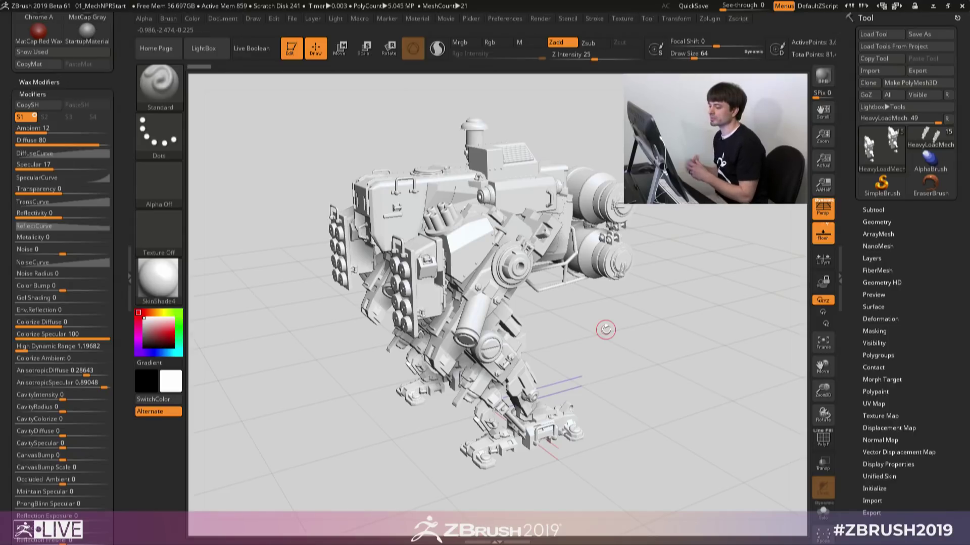
Step: Reshape SkinShade4's diffuse curve into a hard step at its middle, from half height to full height, for two-tone shading
{"action": "left_click_drag", "start_coordinate": [127, 69], "coordinate": [127, 104]}
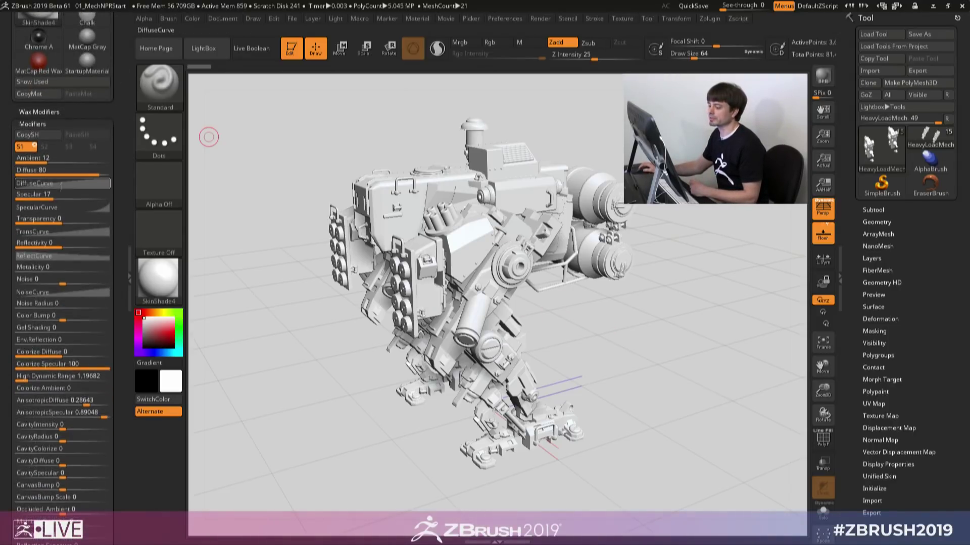
{"action": "left_click", "coordinate": [60, 184]}
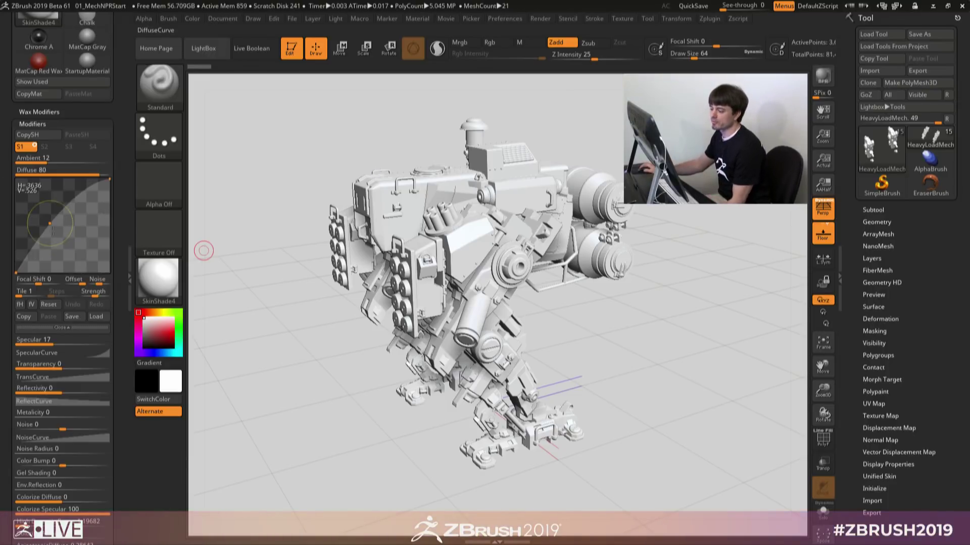
{"action": "left_click_drag", "start_coordinate": [51, 226], "coordinate": [14, 227]}
{"action": "left_click_drag", "start_coordinate": [89, 189], "coordinate": [62, 171]}
{"action": "left_click_drag", "start_coordinate": [62, 226], "coordinate": [63, 177]}
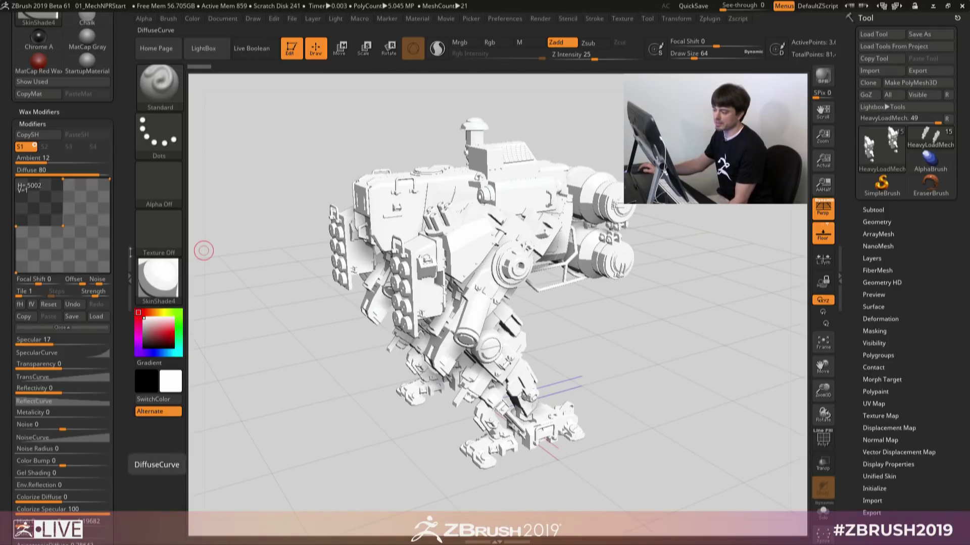
{"action": "mouse_move", "coordinate": [154, 283]}
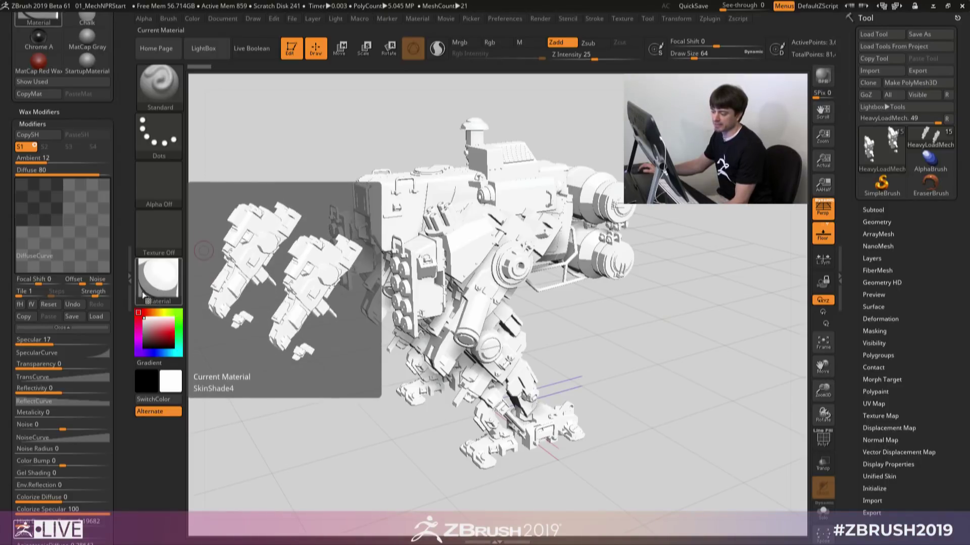
{"action": "left_click_drag", "start_coordinate": [586, 324], "coordinate": [650, 356]}
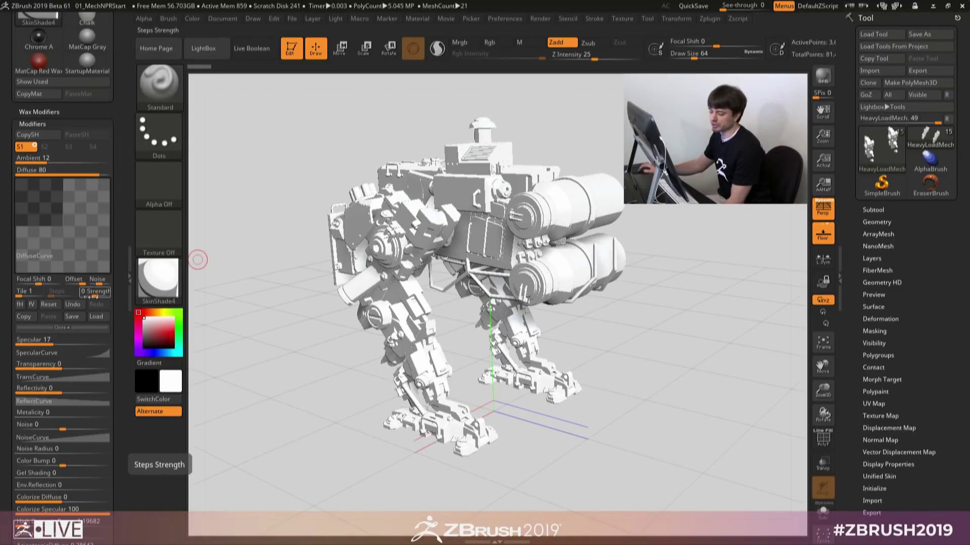
Step: Set the diffuse curve's Focal Shift to -23 and its Steps Strength to 0
{"action": "mouse_move", "coordinate": [38, 281]}
{"action": "left_mouse_down"}
{"action": "mouse_move", "coordinate": [49, 283]}
{"action": "mouse_move", "coordinate": [29, 282]}
{"action": "mouse_move", "coordinate": [37, 283]}
{"action": "left_mouse_up"}
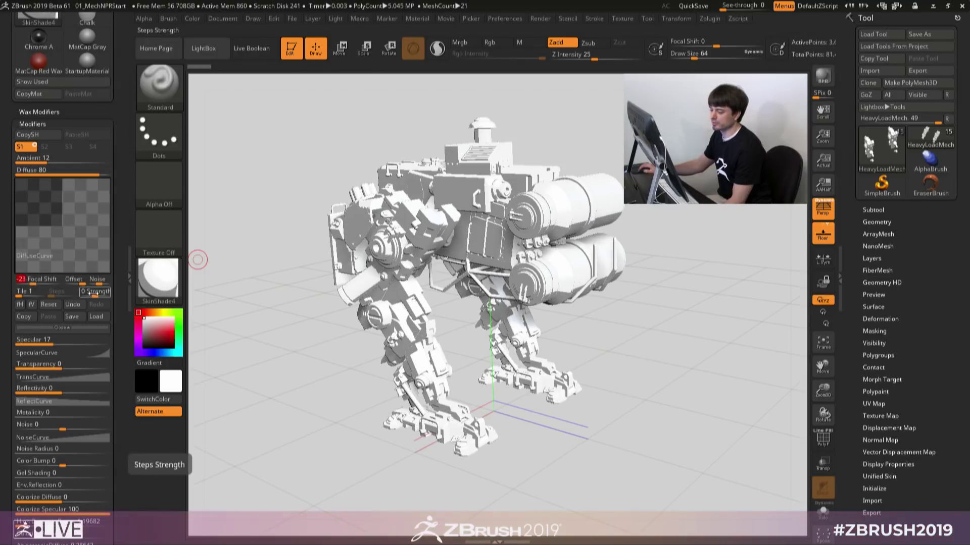
{"action": "left_click", "coordinate": [86, 293]}
{"action": "left_click", "coordinate": [89, 294]}
{"action": "left_click", "coordinate": [93, 295]}
{"action": "type", "text": "0"}
{"action": "key", "text": "Return"}
{"action": "left_click_drag", "start_coordinate": [644, 309], "coordinate": [646, 320]}
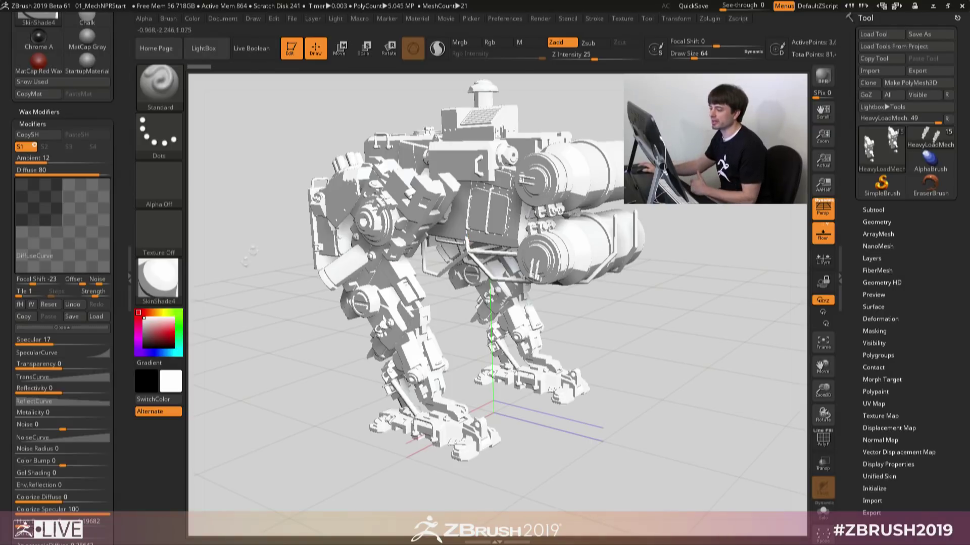
Step: Enable Flat Shadow in the render's preview shadows, toggling it off and on to compare the mech's shading
{"action": "left_click_drag", "start_coordinate": [119, 271], "coordinate": [112, 145]}
{"action": "left_click_drag", "start_coordinate": [120, 195], "coordinate": [117, 50]}
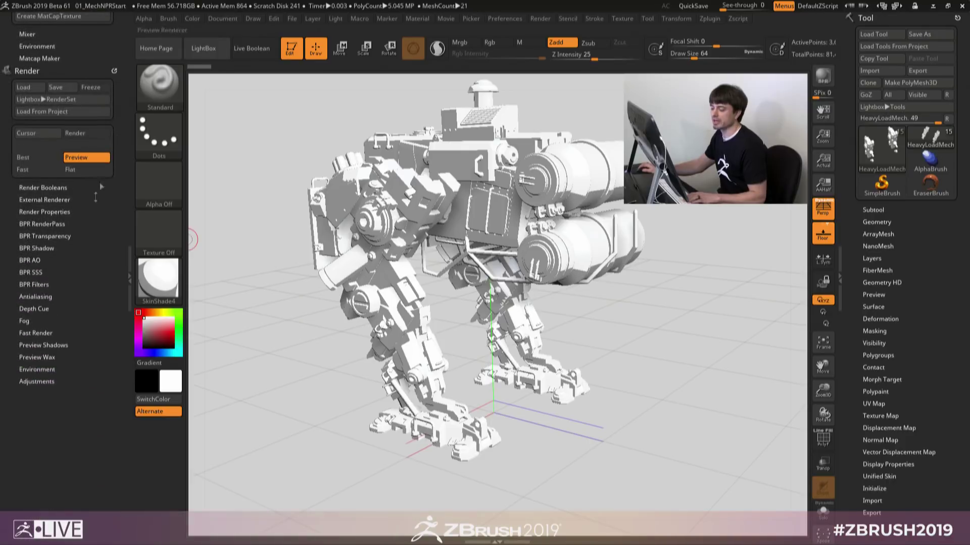
{"action": "left_click", "coordinate": [54, 345]}
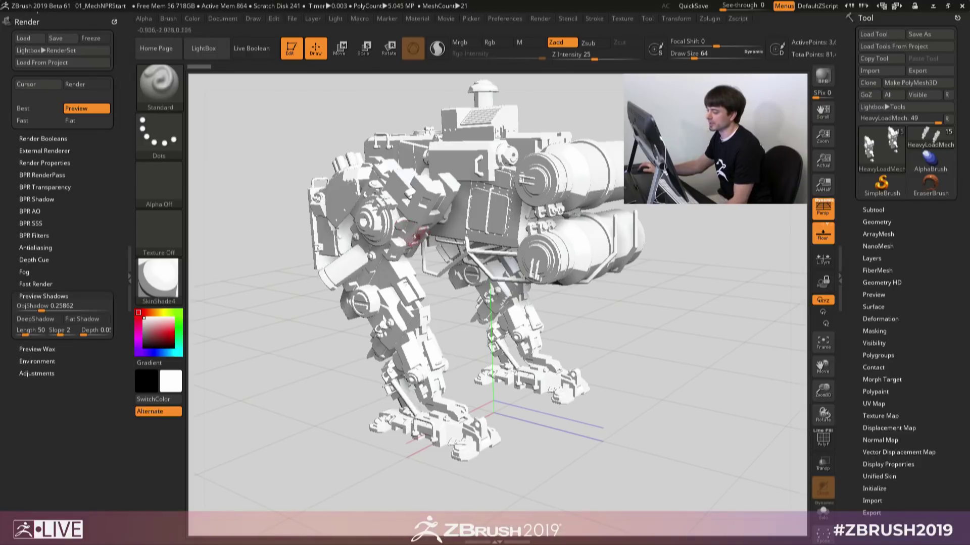
{"action": "left_click", "coordinate": [101, 323]}
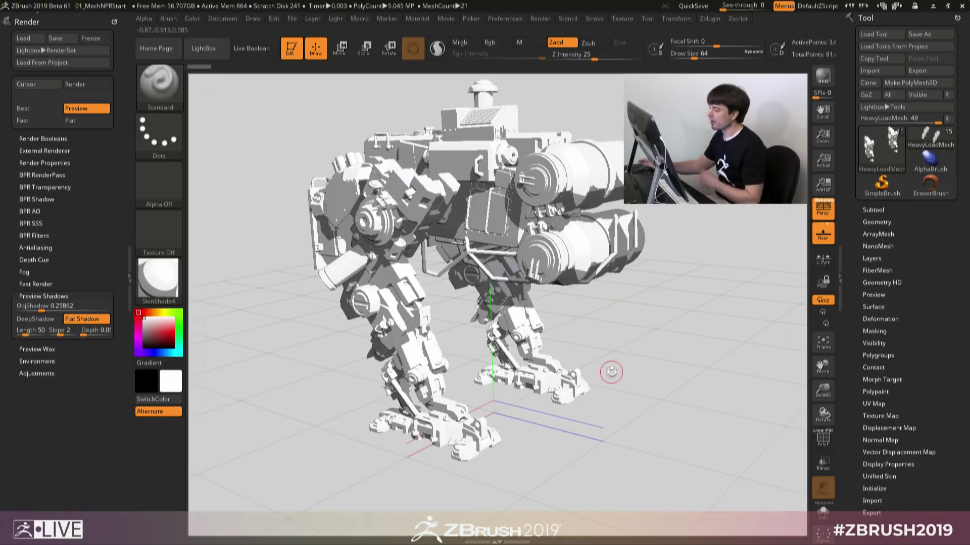
{"action": "mouse_move", "coordinate": [640, 335]}
{"action": "left_mouse_down"}
{"action": "mouse_move", "coordinate": [664, 346]}
{"action": "mouse_move", "coordinate": [626, 326]}
{"action": "left_mouse_up"}
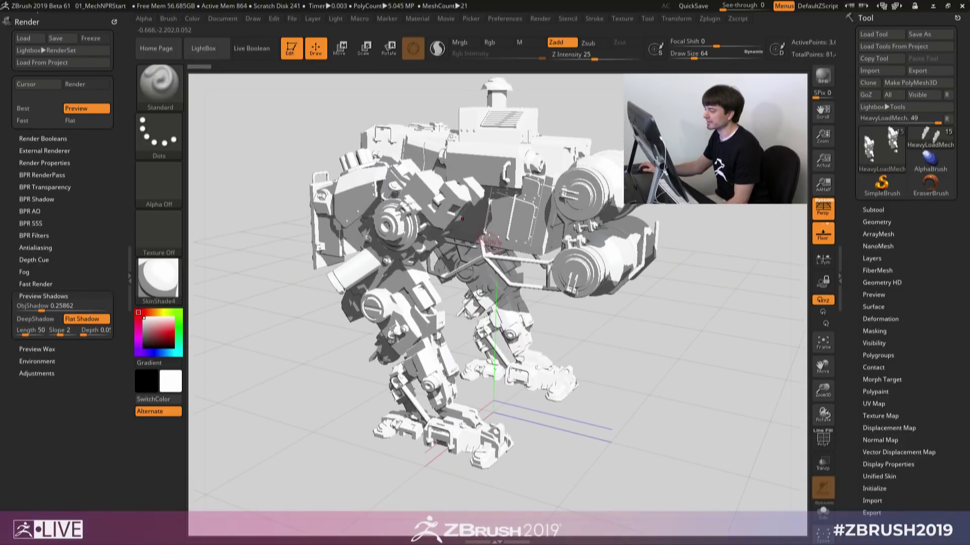
{"action": "left_click", "coordinate": [76, 319]}
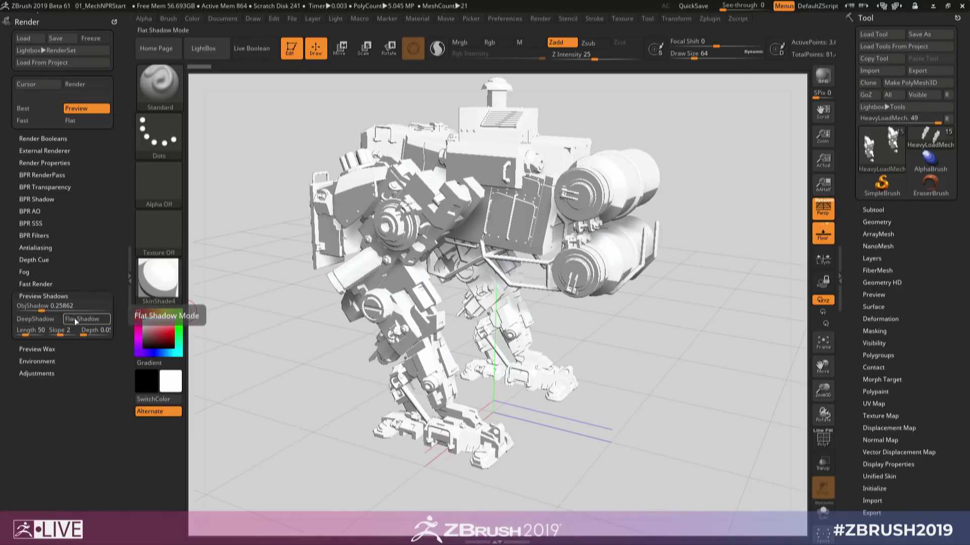
{"action": "left_click", "coordinate": [87, 319]}
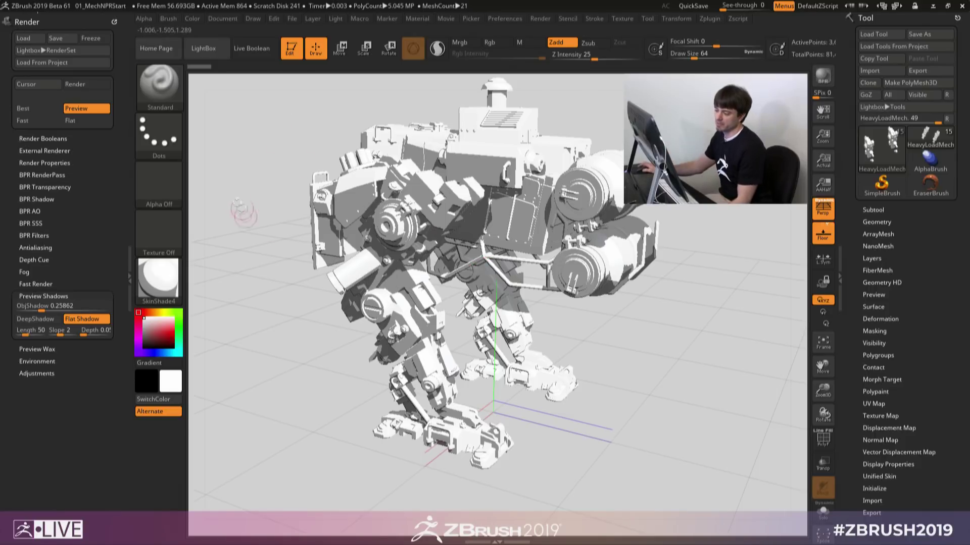
Step: Copy SkinShade4's stepped diffuse curve and paste it onto the specular curve
{"action": "left_click_drag", "start_coordinate": [118, 123], "coordinate": [125, 291]}
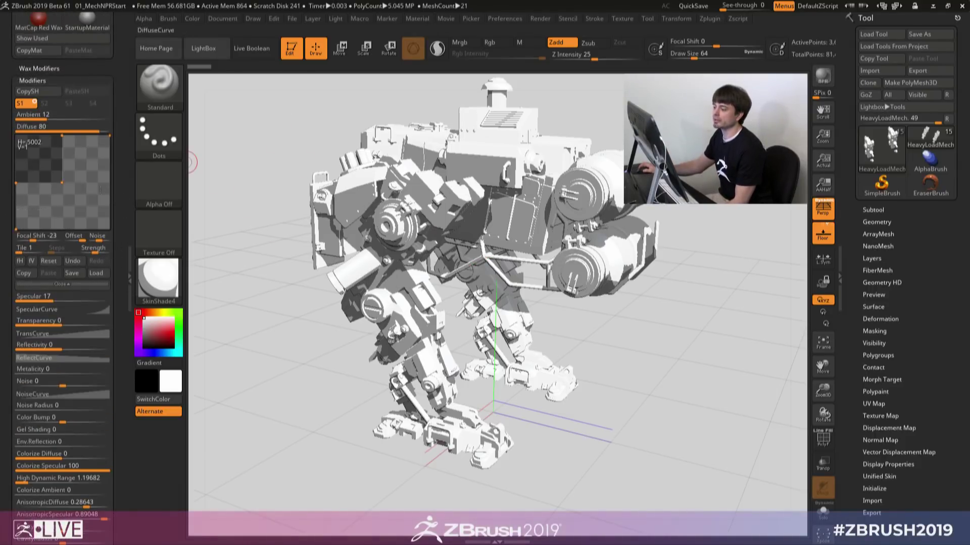
{"action": "left_click", "coordinate": [73, 284]}
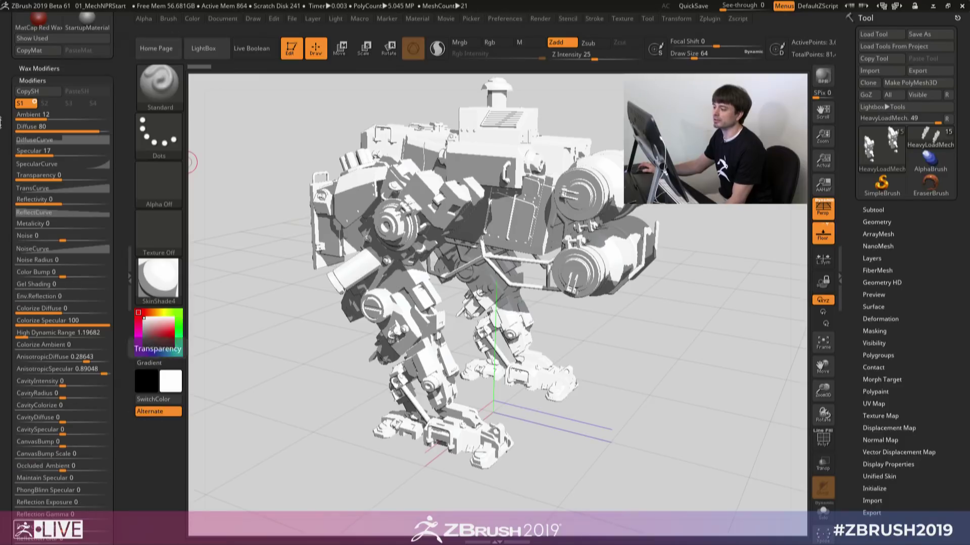
{"action": "left_click", "coordinate": [73, 163]}
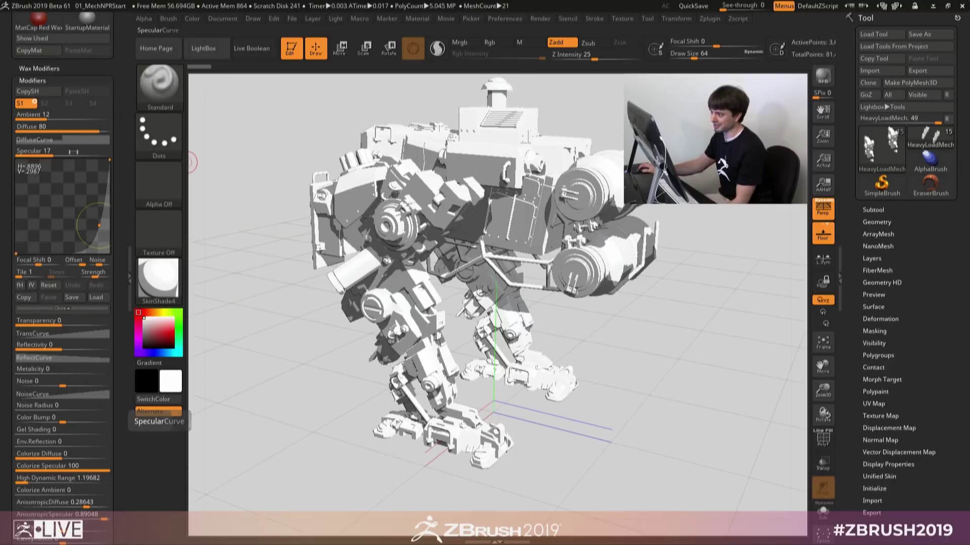
{"action": "left_click", "coordinate": [73, 140]}
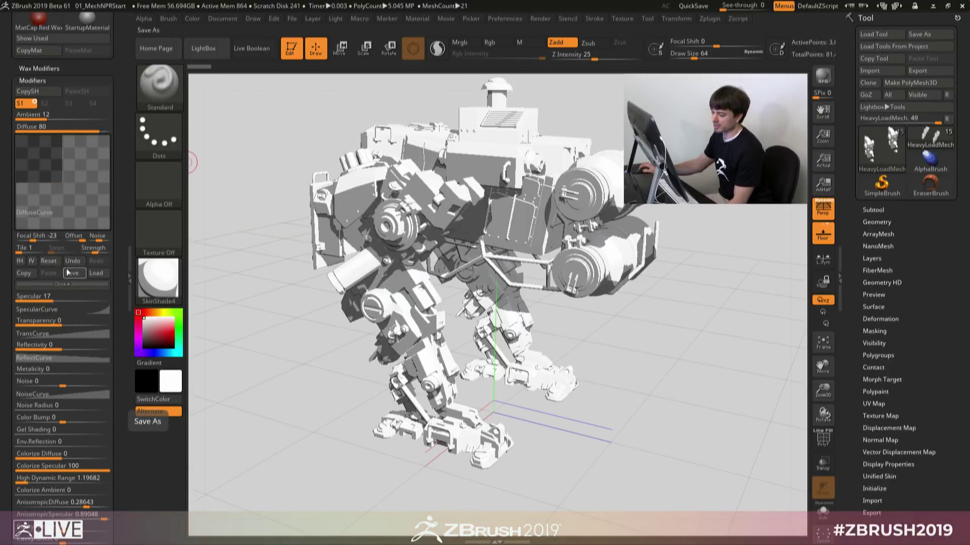
{"action": "left_click", "coordinate": [24, 273]}
{"action": "left_click", "coordinate": [63, 309]}
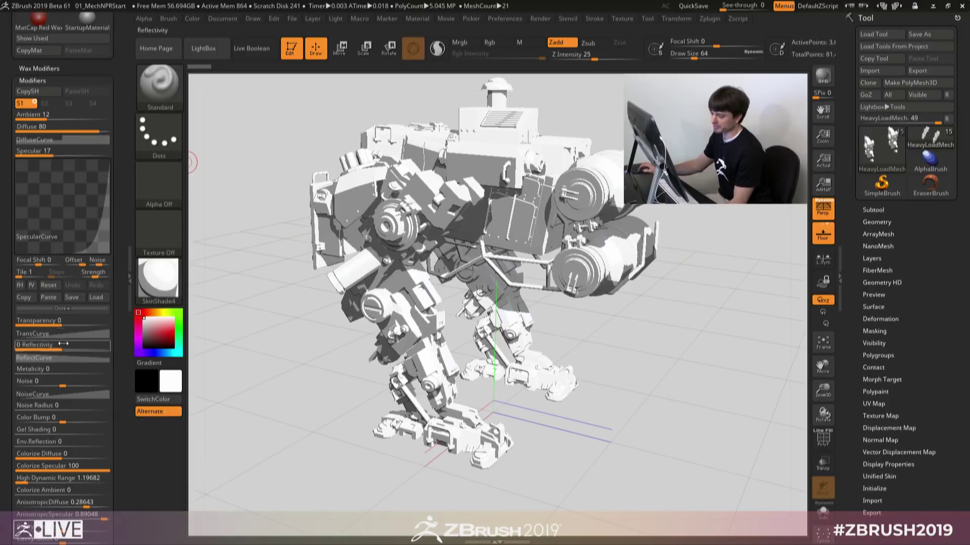
{"action": "left_click", "coordinate": [50, 298]}
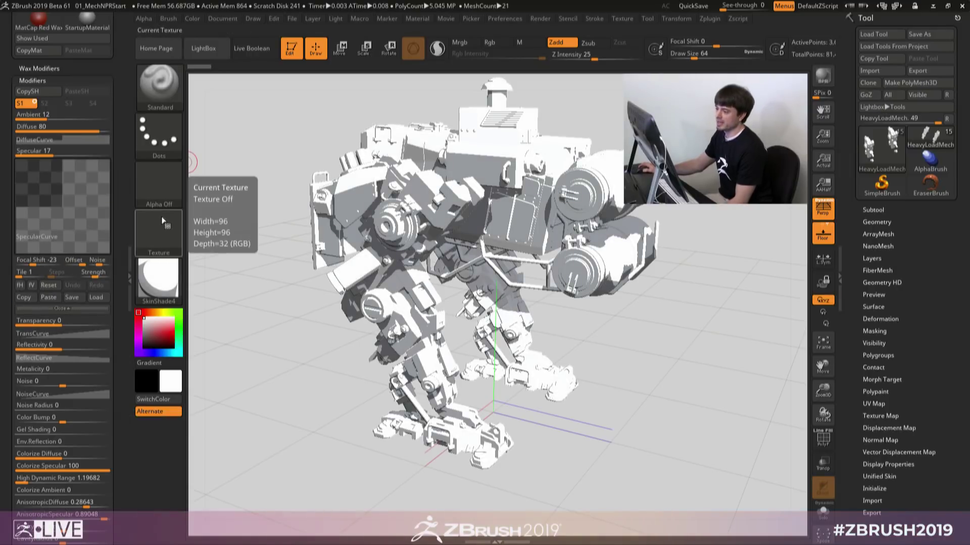
Step: Try SkinShade4's Specular at 50 and set its final value to 0
{"action": "left_click_drag", "start_coordinate": [116, 297], "coordinate": [121, 28]}
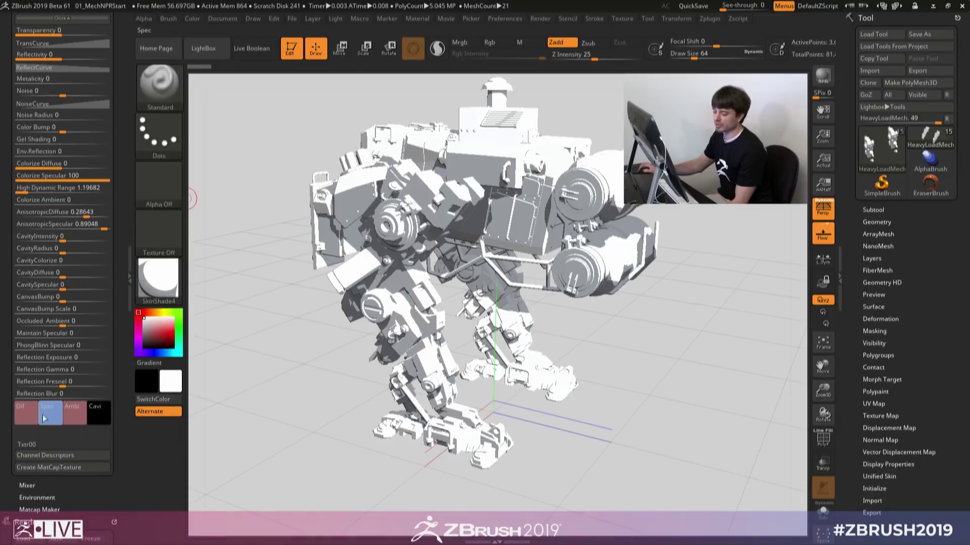
{"action": "left_click_drag", "start_coordinate": [119, 127], "coordinate": [122, 356]}
{"action": "left_click_drag", "start_coordinate": [54, 228], "coordinate": [83, 228]}
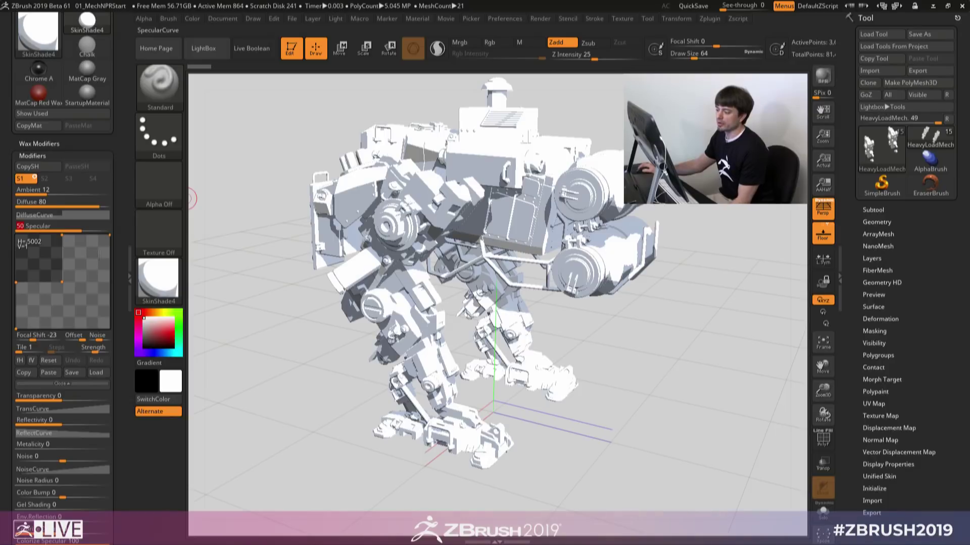
{"action": "left_click", "coordinate": [81, 230]}
{"action": "type", "text": "0"}
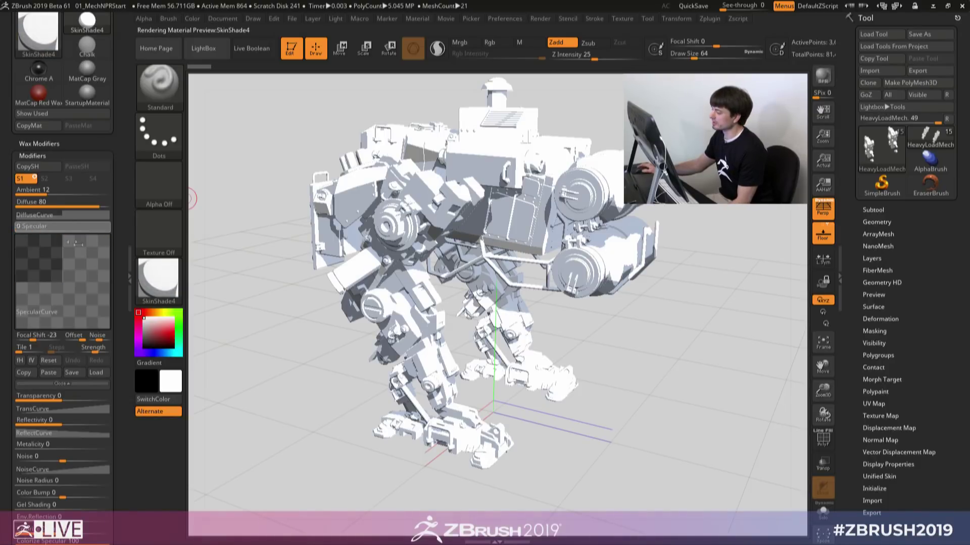
Step: Give the SkinShade4 material a mixer Outline of about 0.78 with an Outline Depth of 3
{"action": "key", "text": "Return"}
{"action": "left_click_drag", "start_coordinate": [118, 268], "coordinate": [117, 150]}
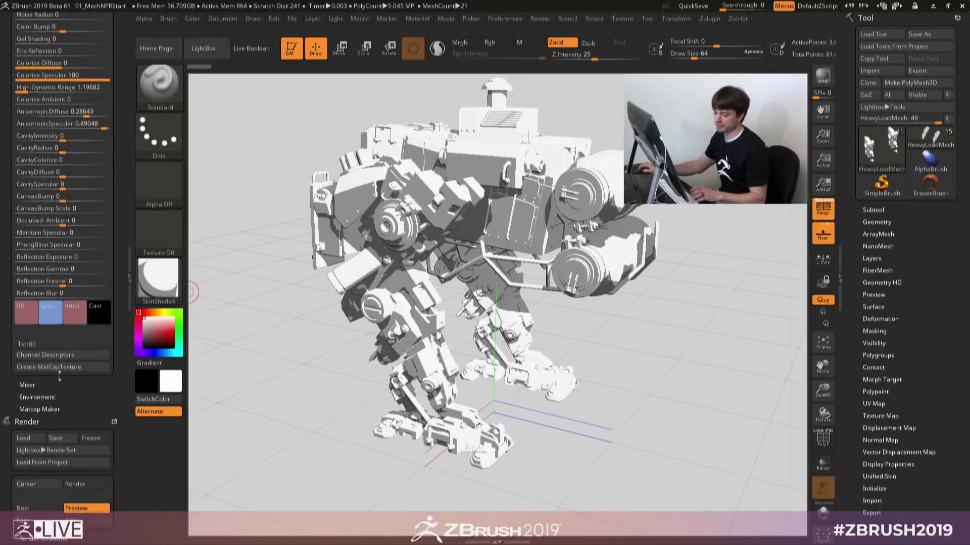
{"action": "left_click", "coordinate": [60, 384]}
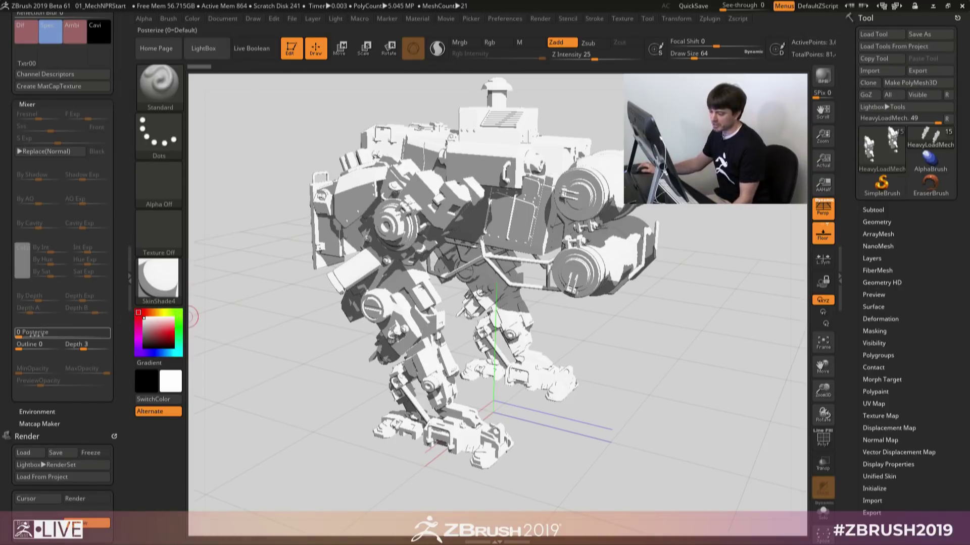
{"action": "left_click", "coordinate": [22, 349]}
{"action": "left_click_drag", "start_coordinate": [26, 346], "coordinate": [49, 348]}
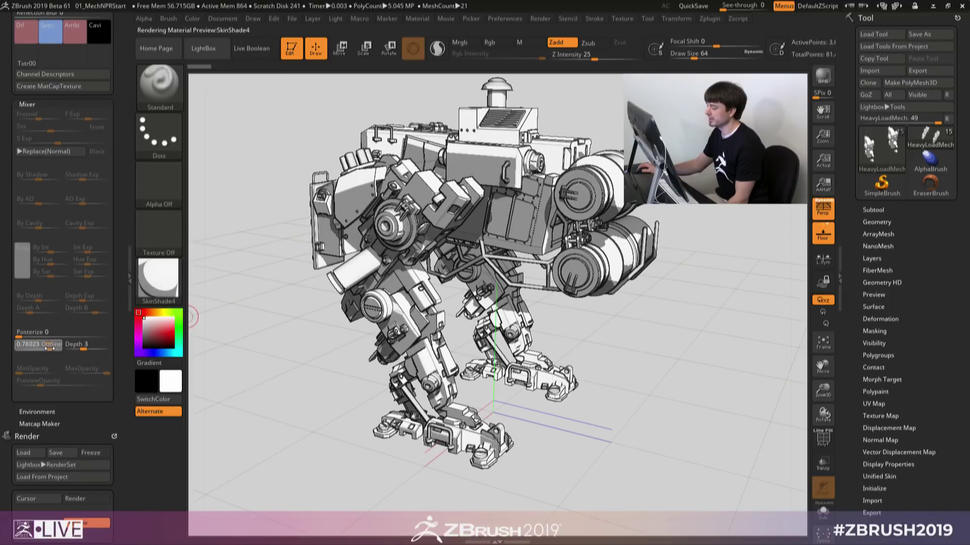
{"action": "mouse_move", "coordinate": [645, 379]}
{"action": "left_mouse_down"}
{"action": "mouse_move", "coordinate": [677, 379]}
{"action": "mouse_move", "coordinate": [640, 385]}
{"action": "mouse_move", "coordinate": [671, 385]}
{"action": "mouse_move", "coordinate": [662, 397]}
{"action": "mouse_move", "coordinate": [653, 389]}
{"action": "left_mouse_up"}
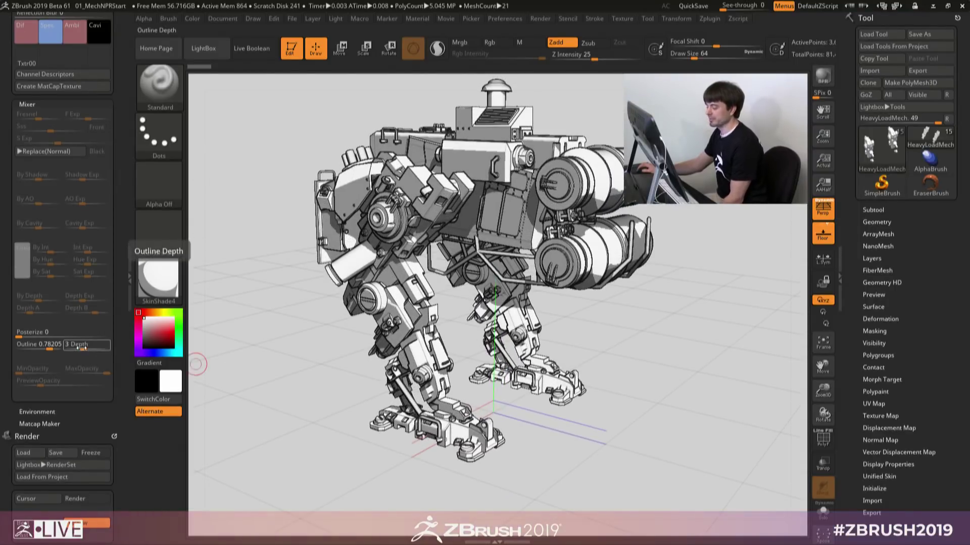
{"action": "left_click_drag", "start_coordinate": [78, 345], "coordinate": [80, 347]}
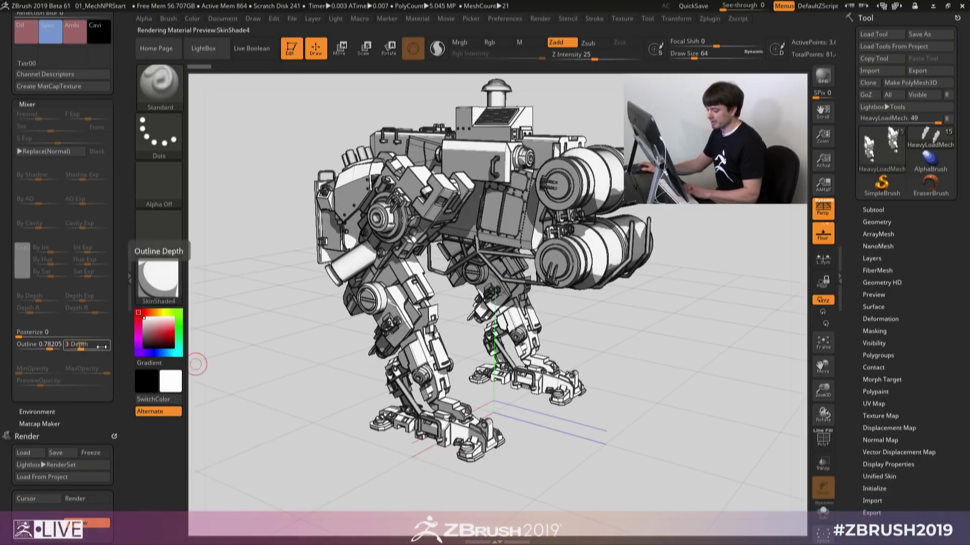
Step: Reduce the SkinShade4 material's Outline to 0.35 and check the thinner lines on the mech
{"action": "left_click", "coordinate": [48, 347]}
{"action": "type", "text": ".35"}
{"action": "key", "text": "Return"}
{"action": "mouse_move", "coordinate": [635, 354]}
{"action": "left_mouse_down"}
{"action": "mouse_move", "coordinate": [624, 353]}
{"action": "mouse_move", "coordinate": [632, 348]}
{"action": "left_mouse_up"}
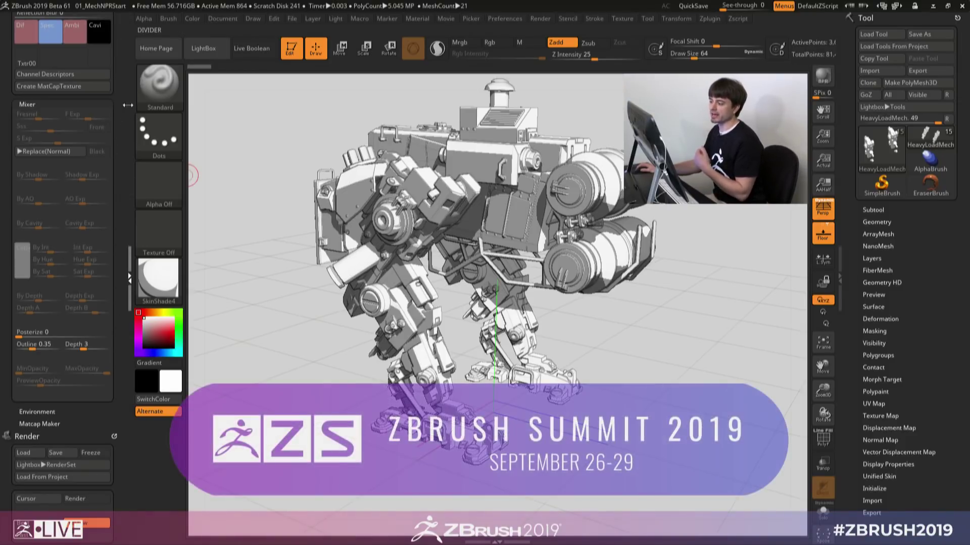
Step: Change the material's cavity color to bright blue and set its Outline to about 0.62
{"action": "left_click_drag", "start_coordinate": [123, 93], "coordinate": [124, 347]}
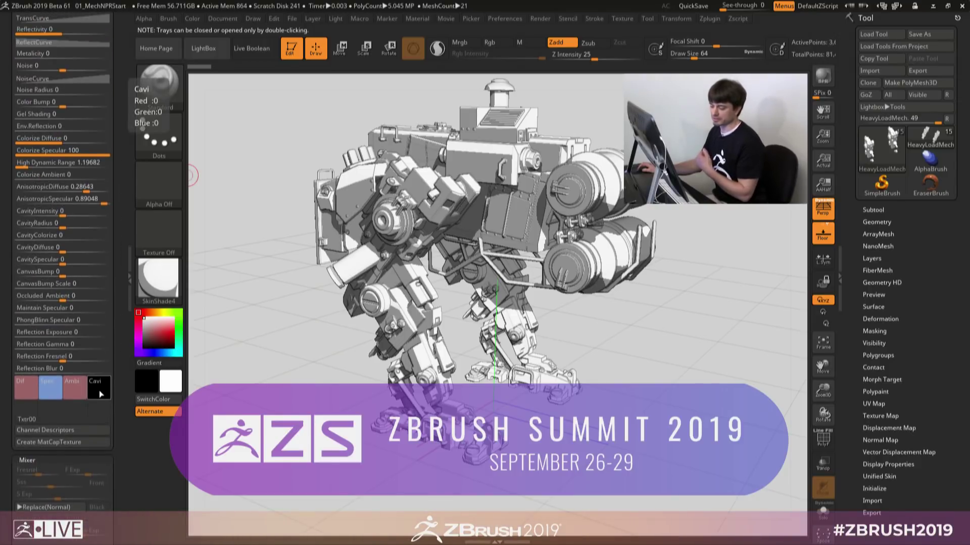
{"action": "mouse_move", "coordinate": [98, 390]}
{"action": "left_mouse_down"}
{"action": "mouse_move", "coordinate": [124, 357]}
{"action": "mouse_move", "coordinate": [159, 352]}
{"action": "left_mouse_up"}
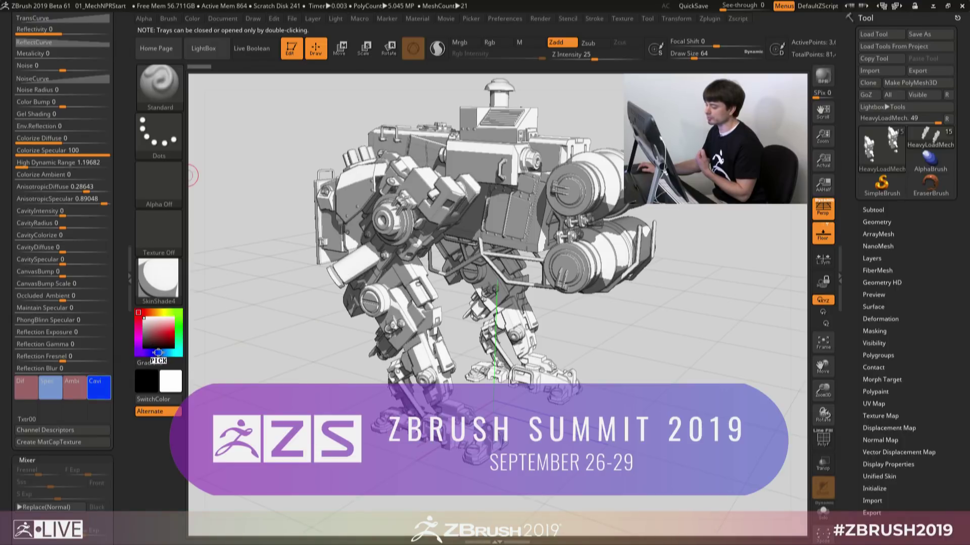
{"action": "scroll", "coordinate": [118, 287], "scroll_direction": "down", "scroll_amount": 10}
{"action": "left_click_drag", "start_coordinate": [31, 432], "coordinate": [43, 432]}
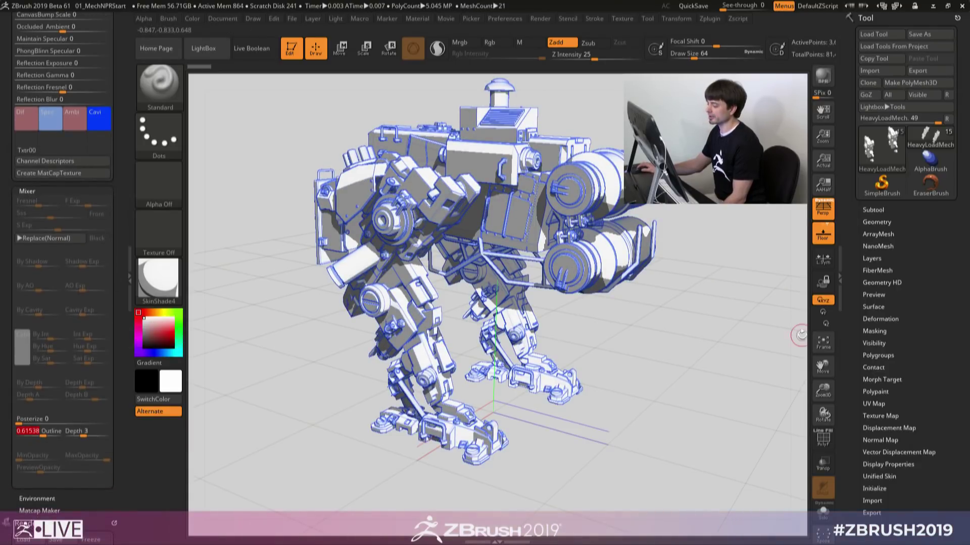
{"action": "mouse_move", "coordinate": [726, 351]}
{"action": "left_mouse_down"}
{"action": "mouse_move", "coordinate": [692, 368]}
{"action": "mouse_move", "coordinate": [683, 346]}
{"action": "mouse_move", "coordinate": [713, 378]}
{"action": "mouse_move", "coordinate": [702, 348]}
{"action": "mouse_move", "coordinate": [712, 353]}
{"action": "left_mouse_up"}
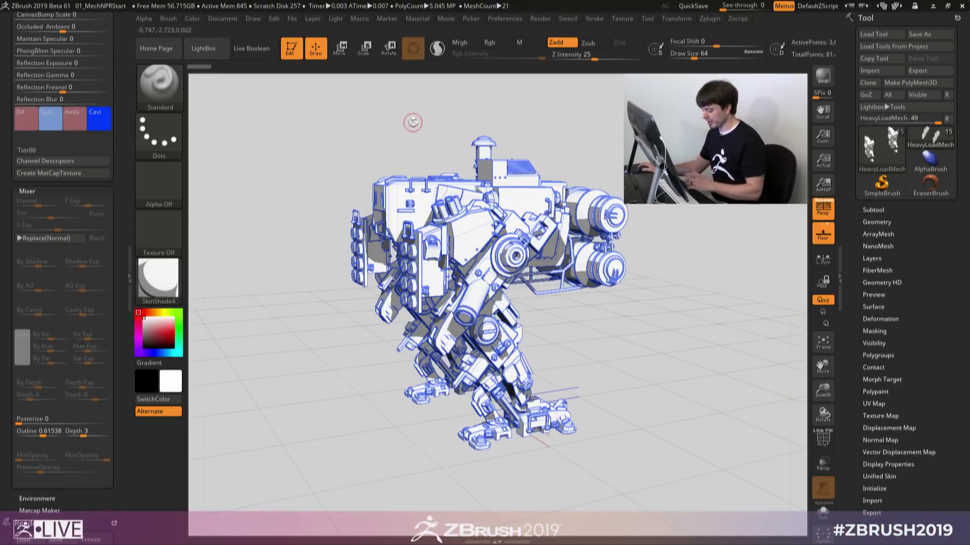
Step: Open the 03_ preview project showing the caped character with arm cannons on a rock and view it from another angle
{"action": "key", "text": "comma"}
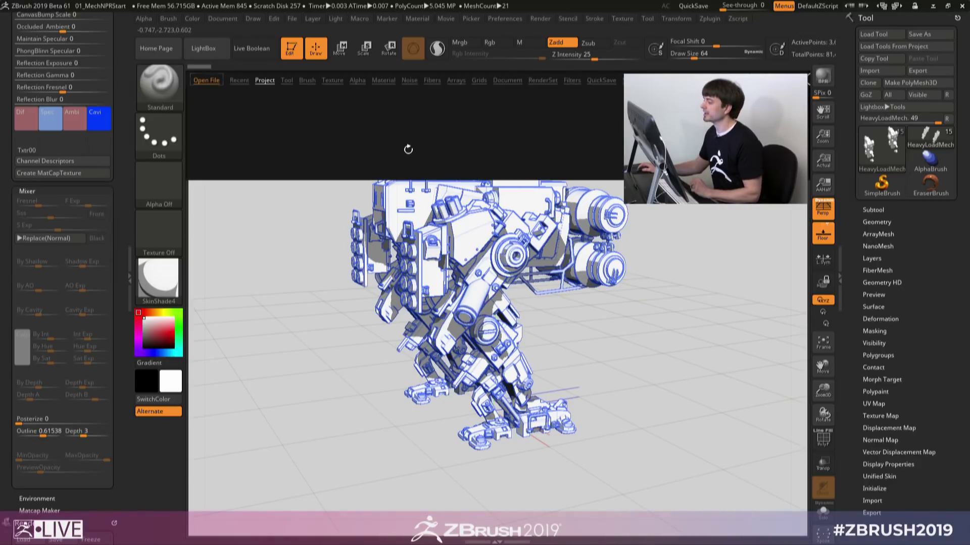
{"action": "left_click", "coordinate": [319, 112]}
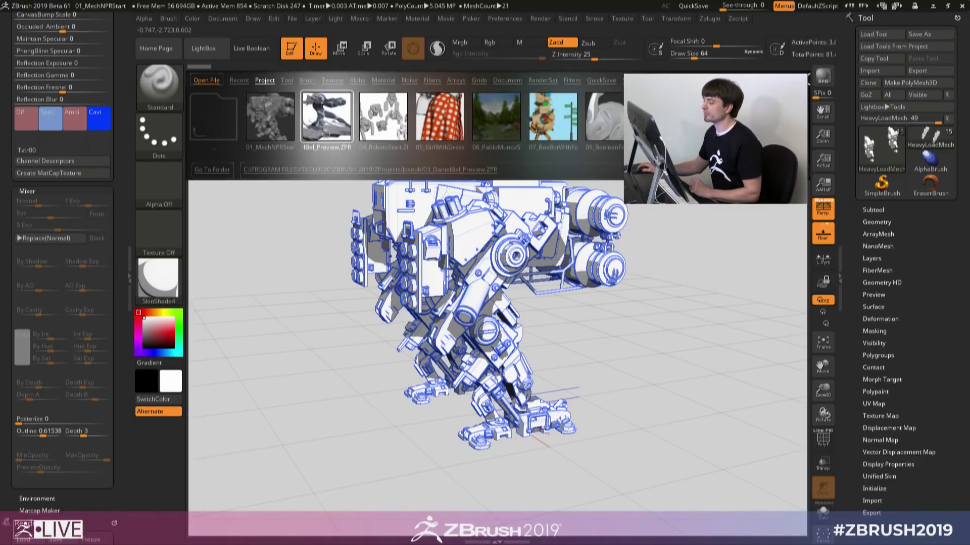
{"action": "double_click", "coordinate": [325, 117]}
{"action": "left_click", "coordinate": [519, 311]}
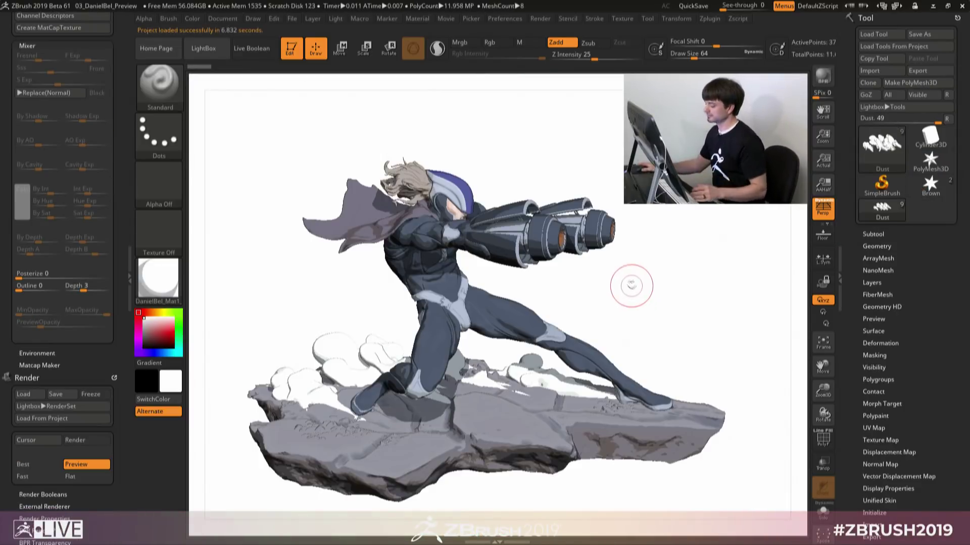
{"action": "mouse_move", "coordinate": [706, 282]}
{"action": "left_mouse_down", "text": "alt"}
{"action": "mouse_move", "coordinate": [693, 314]}
{"action": "mouse_move", "coordinate": [691, 292]}
{"action": "left_mouse_up", "text": "alt"}
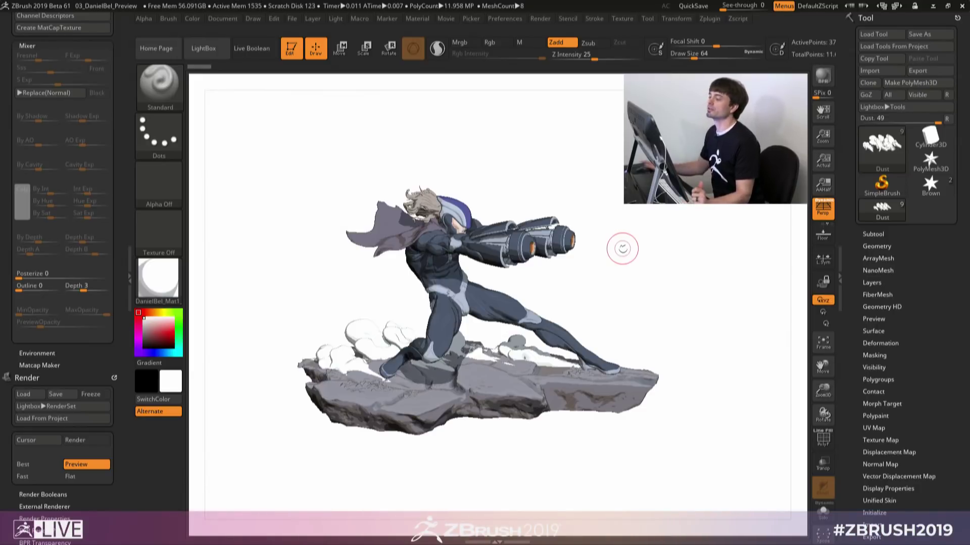
{"action": "left_click_drag", "start_coordinate": [641, 283], "coordinate": [680, 374]}
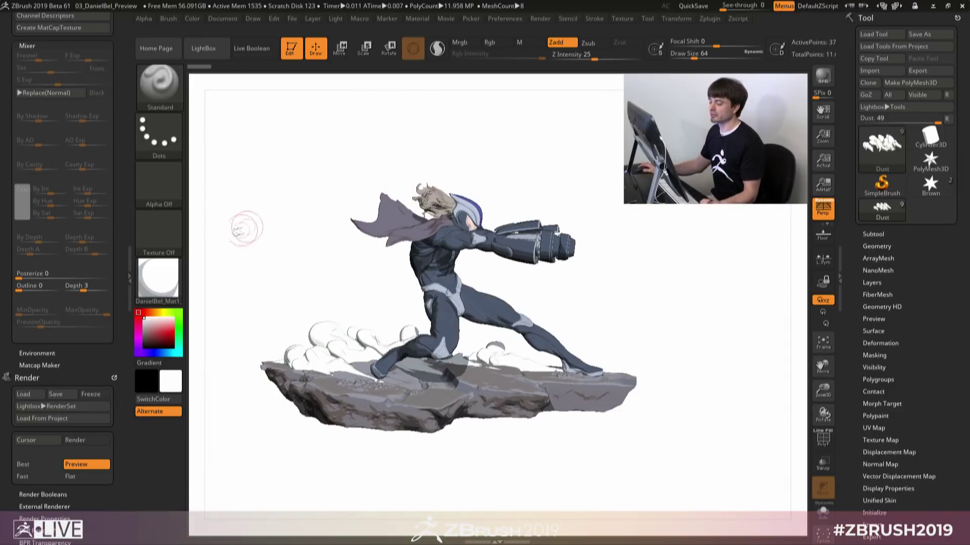
Step: Review the character's material settings and switch its material to the flatter Mat1_Avatarish standard material
{"action": "mouse_move", "coordinate": [159, 285]}
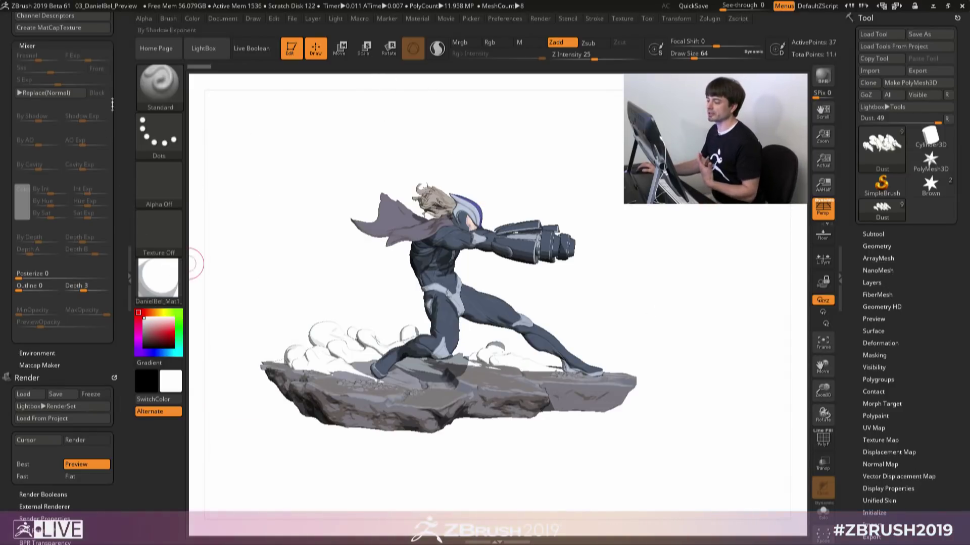
{"action": "scroll", "coordinate": [103, 56], "scroll_direction": "up", "scroll_amount": 10}
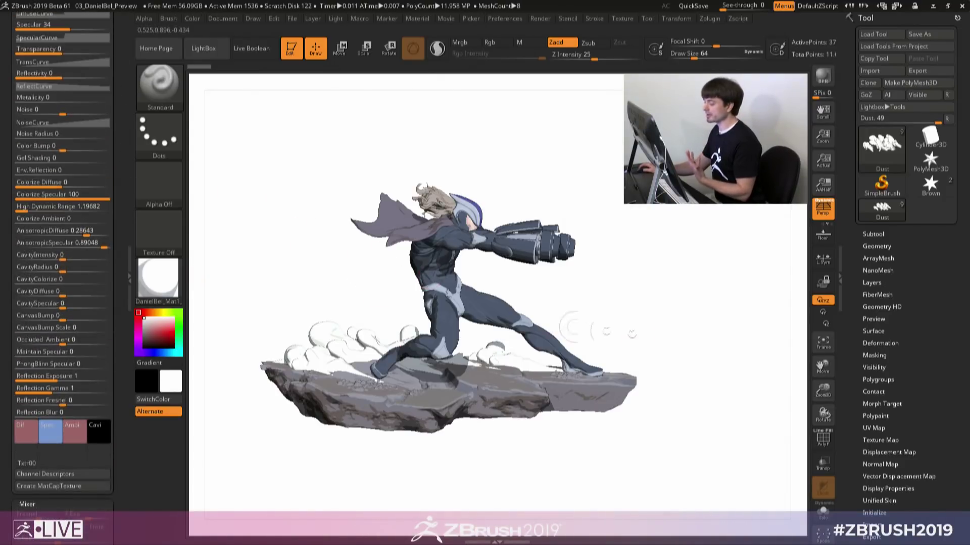
{"action": "mouse_move", "coordinate": [640, 325]}
{"action": "left_mouse_down"}
{"action": "mouse_move", "coordinate": [651, 324]}
{"action": "mouse_move", "coordinate": [642, 331]}
{"action": "left_mouse_up"}
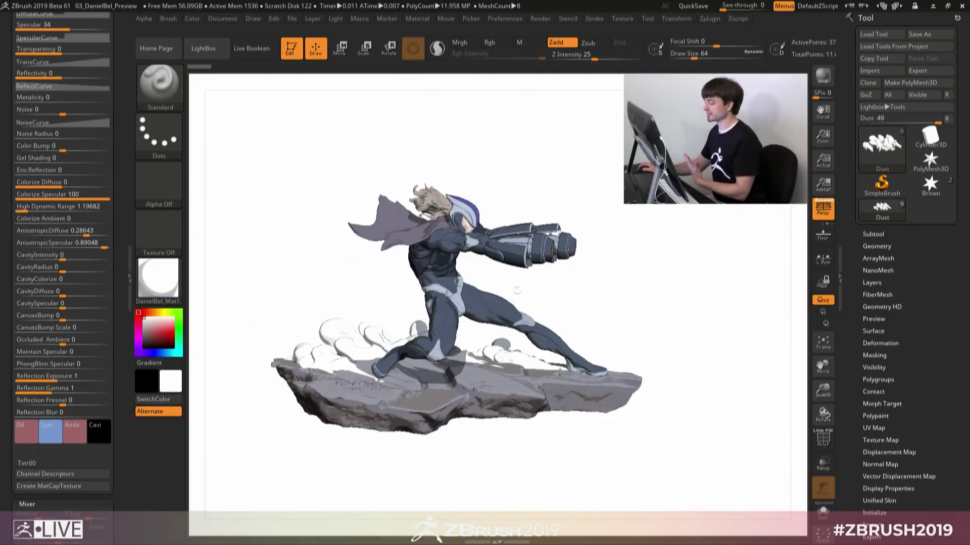
{"action": "mouse_move", "coordinate": [748, 285]}
{"action": "left_mouse_down"}
{"action": "mouse_move", "coordinate": [735, 299]}
{"action": "mouse_move", "coordinate": [731, 277]}
{"action": "mouse_move", "coordinate": [721, 284]}
{"action": "mouse_move", "coordinate": [738, 283]}
{"action": "left_mouse_up"}
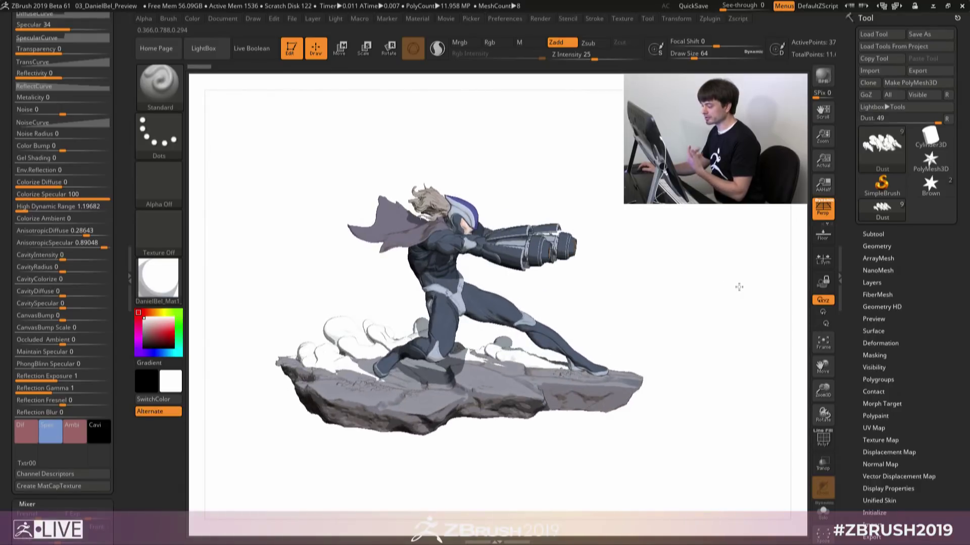
{"action": "left_click", "coordinate": [159, 280]}
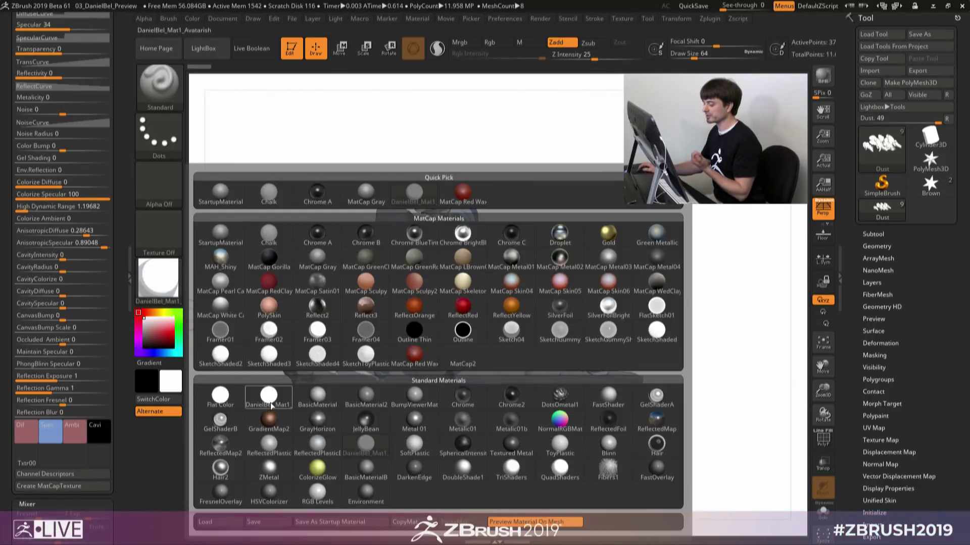
{"action": "left_click", "coordinate": [557, 316]}
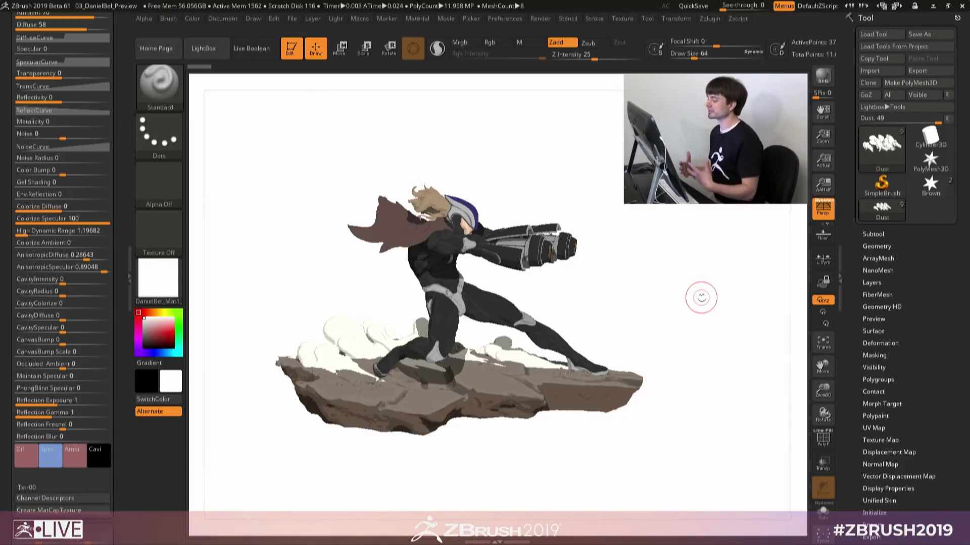
{"action": "mouse_move", "coordinate": [644, 289]}
{"action": "left_mouse_down", "text": "alt"}
{"action": "mouse_move", "coordinate": [669, 305]}
{"action": "mouse_move", "coordinate": [667, 318]}
{"action": "mouse_move", "coordinate": [655, 300]}
{"action": "left_mouse_up", "text": "alt"}
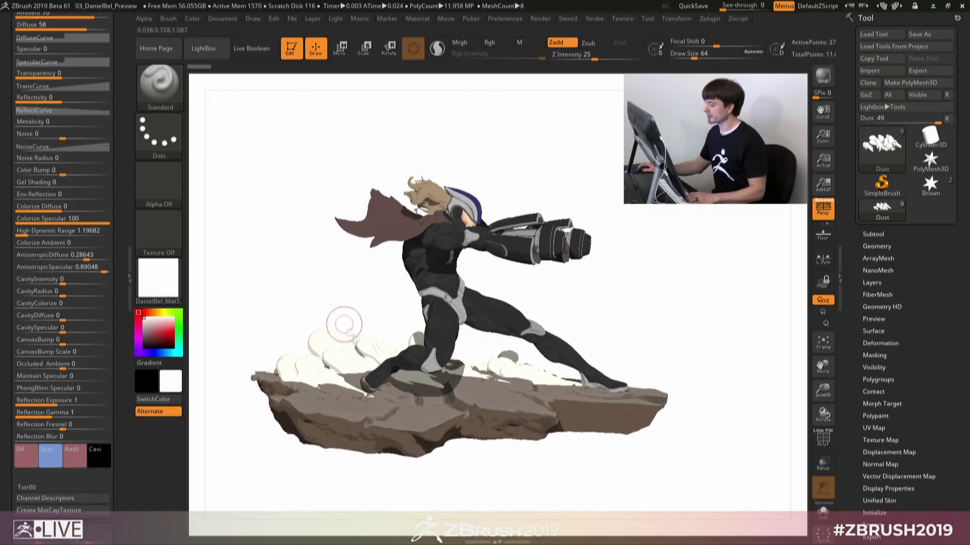
{"action": "left_click_drag", "start_coordinate": [624, 305], "coordinate": [678, 308]}
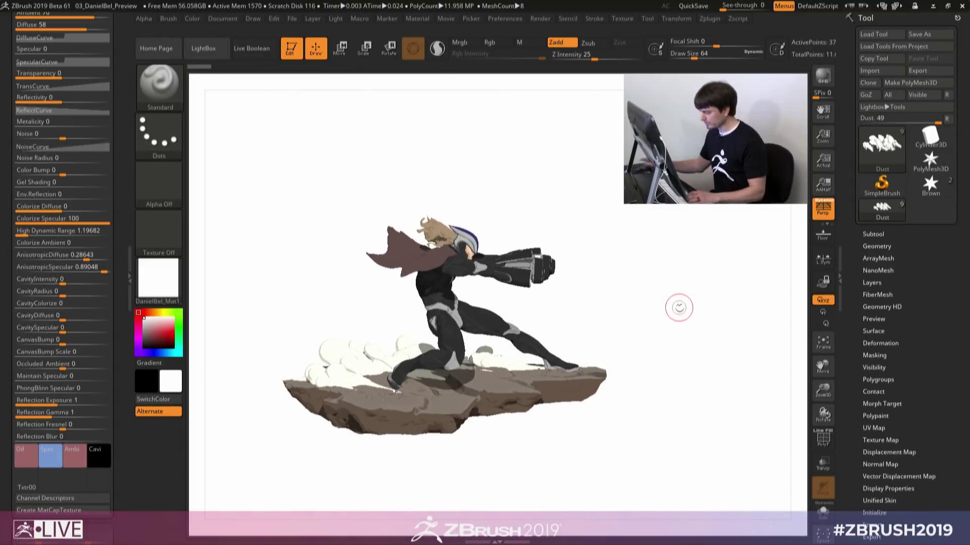
{"action": "left_click_drag", "start_coordinate": [654, 250], "coordinate": [672, 258]}
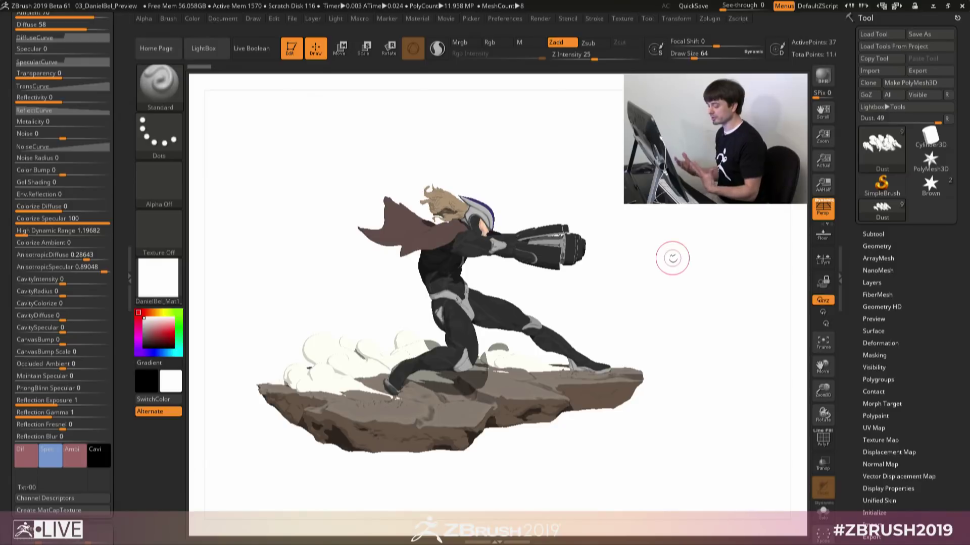
Step: With the Move brush at a Draw Size of 202, stretch the Cloth subtool's cape outward behind the character
{"action": "key", "text": "b"}
{"action": "key", "text": "m"}
{"action": "key", "text": "v"}
{"action": "key", "text": "space"}
{"action": "key", "text": "space"}
{"action": "left_click", "coordinate": [395, 228], "text": "alt"}
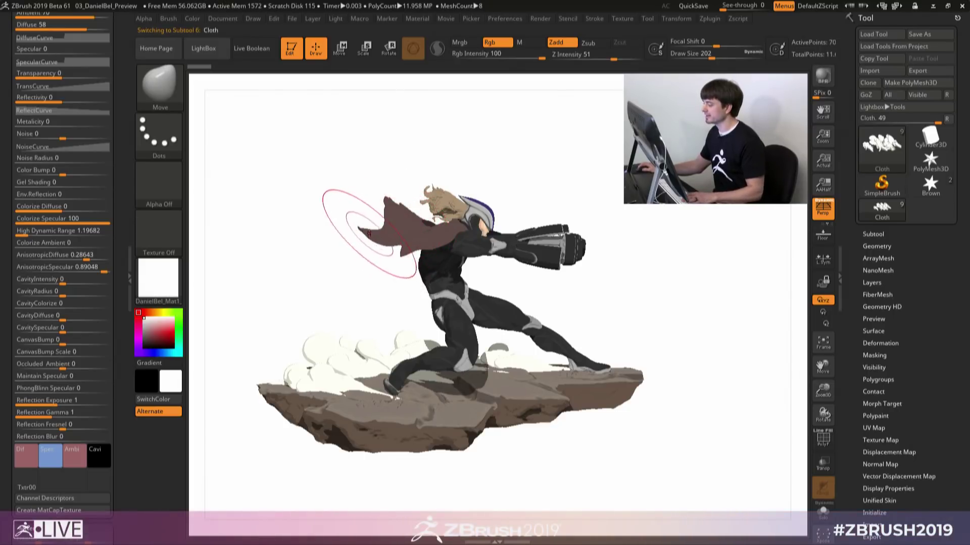
{"action": "left_click_drag", "start_coordinate": [369, 234], "coordinate": [303, 222]}
{"action": "left_click_drag", "start_coordinate": [385, 191], "coordinate": [314, 188]}
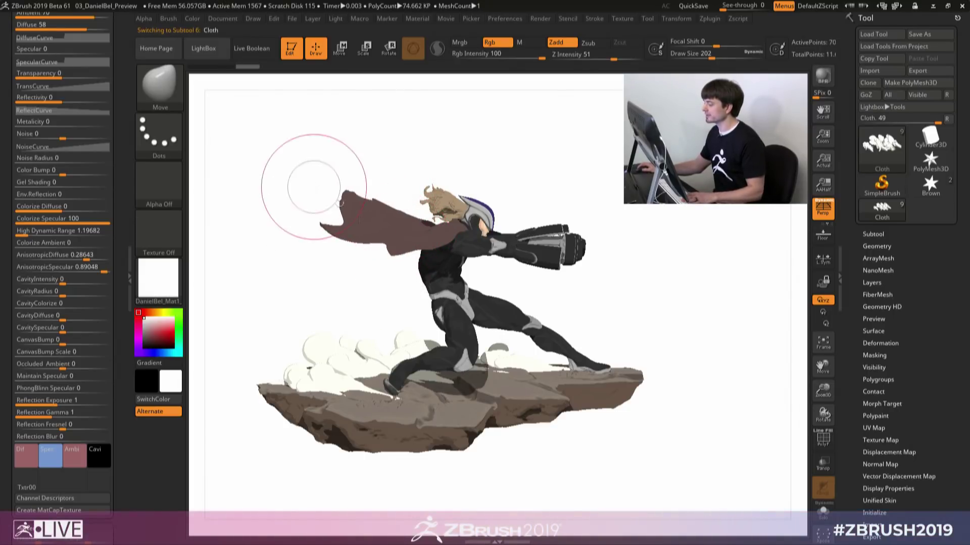
{"action": "mouse_move", "coordinate": [385, 260]}
{"action": "left_mouse_down"}
{"action": "mouse_move", "coordinate": [373, 267]}
{"action": "mouse_move", "coordinate": [382, 260]}
{"action": "mouse_move", "coordinate": [354, 245]}
{"action": "left_mouse_up"}
{"action": "key", "text": "space"}
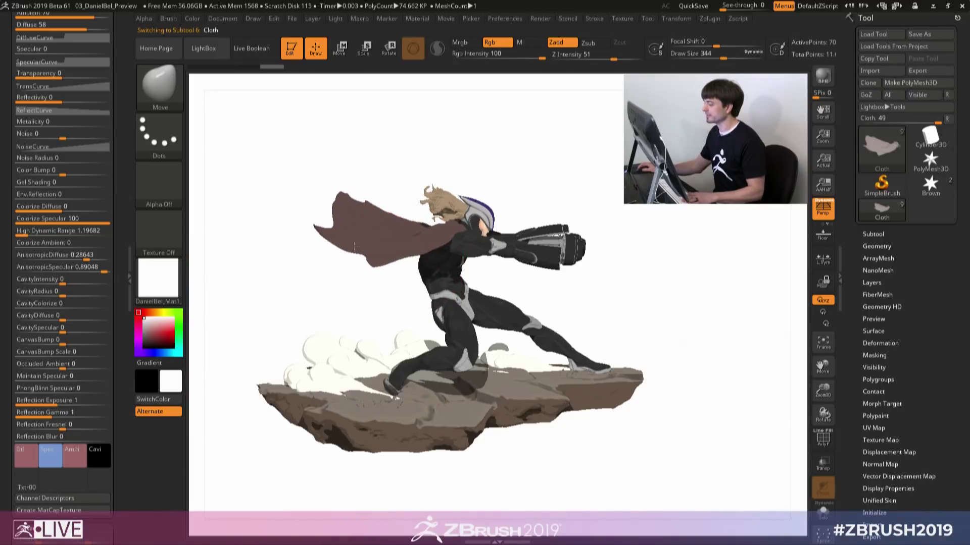
Step: Nudge the Hair subtool's shape with the Move brush at a Draw Size of 192 and inspect the character's shading
{"action": "left_click", "coordinate": [442, 204], "text": "alt"}
{"action": "key", "text": "space"}
{"action": "mouse_move", "coordinate": [441, 204]}
{"action": "left_mouse_down"}
{"action": "mouse_move", "coordinate": [417, 201]}
{"action": "mouse_move", "coordinate": [448, 200]}
{"action": "left_mouse_up"}
{"action": "mouse_move", "coordinate": [719, 380]}
{"action": "left_mouse_down"}
{"action": "mouse_move", "coordinate": [720, 365]}
{"action": "mouse_move", "coordinate": [695, 385]}
{"action": "mouse_move", "coordinate": [667, 389]}
{"action": "mouse_move", "coordinate": [704, 385]}
{"action": "mouse_move", "coordinate": [684, 321]}
{"action": "mouse_move", "coordinate": [684, 329]}
{"action": "left_mouse_up"}
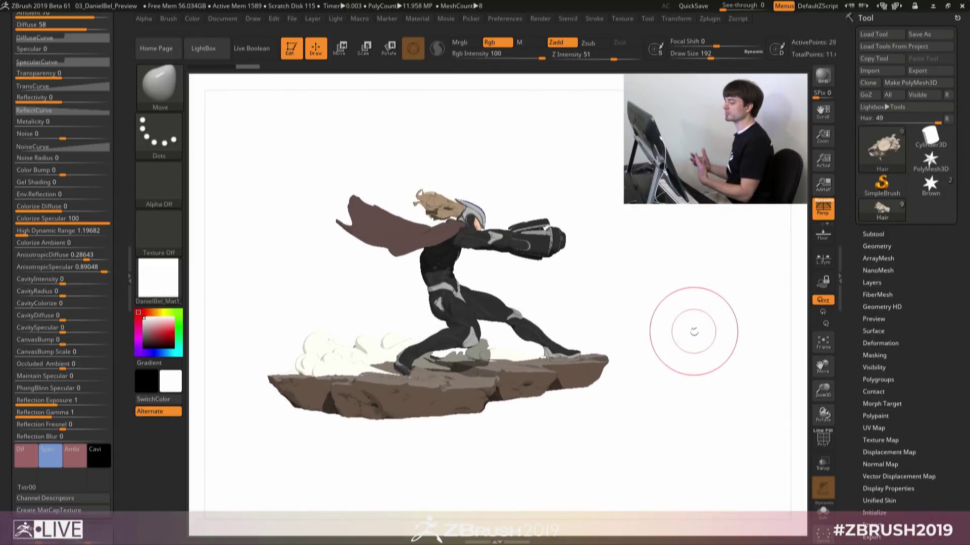
{"action": "left_click_drag", "start_coordinate": [660, 281], "coordinate": [669, 300]}
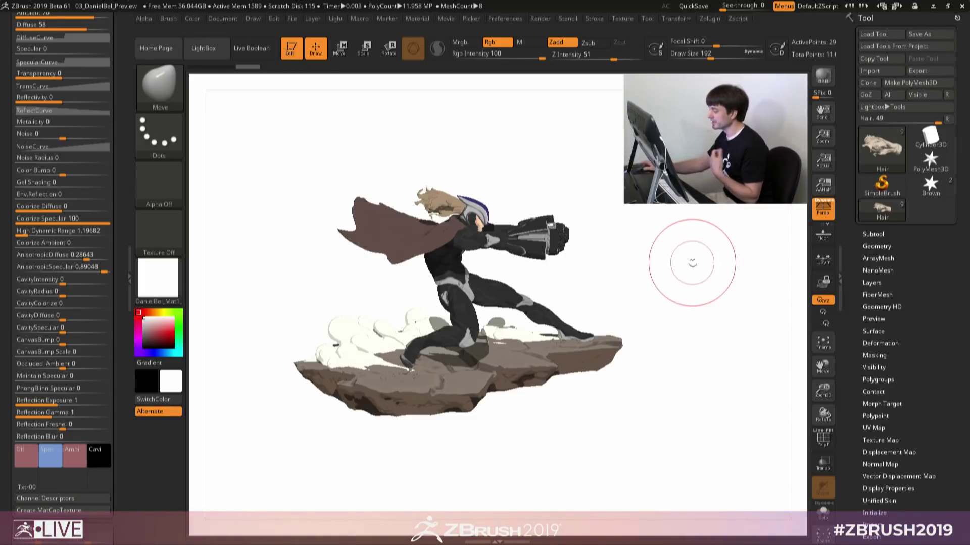
{"action": "mouse_move", "coordinate": [650, 260]}
{"action": "left_mouse_down"}
{"action": "mouse_move", "coordinate": [653, 281]}
{"action": "mouse_move", "coordinate": [652, 263]}
{"action": "left_mouse_up"}
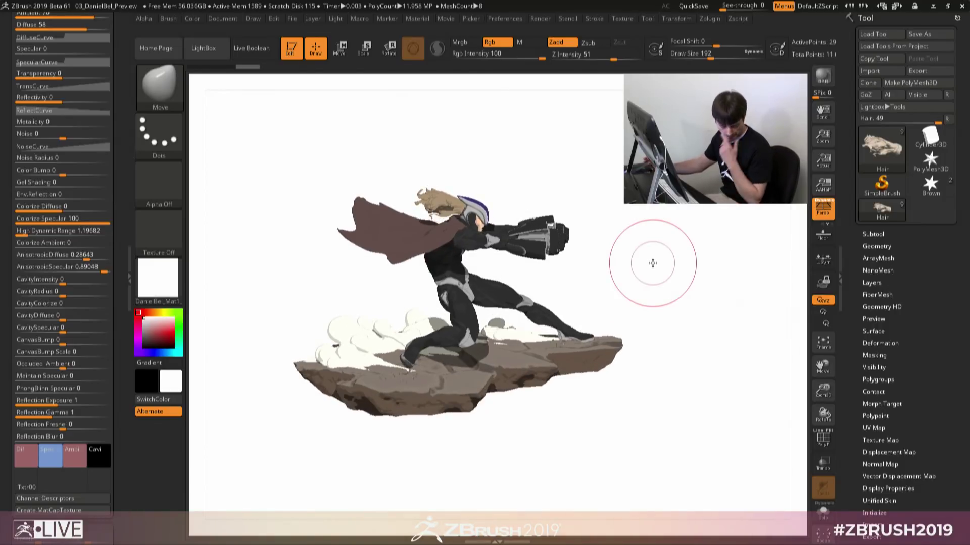
{"action": "mouse_move", "coordinate": [677, 238]}
{"action": "left_mouse_down"}
{"action": "mouse_move", "coordinate": [681, 246]}
{"action": "mouse_move", "coordinate": [673, 241]}
{"action": "left_mouse_up"}
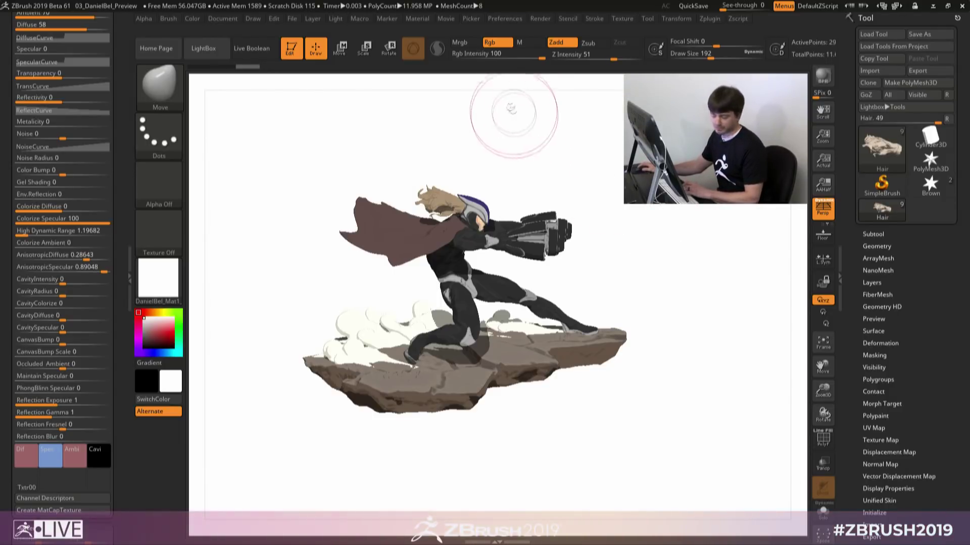
Step: Open the 04_RobotsStart project and reposition the view of the robot group
{"action": "key", "text": "comma"}
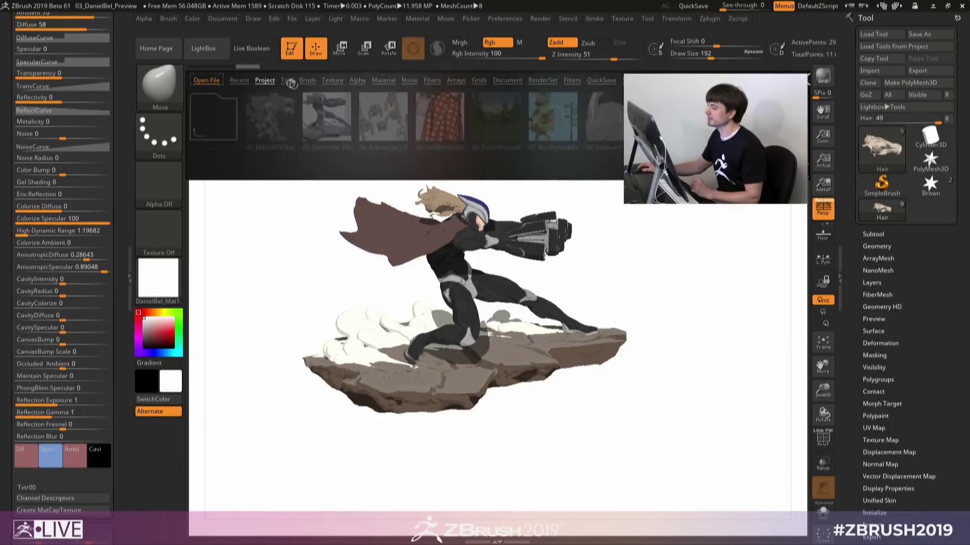
{"action": "double_click", "coordinate": [383, 117]}
{"action": "left_click", "coordinate": [526, 316]}
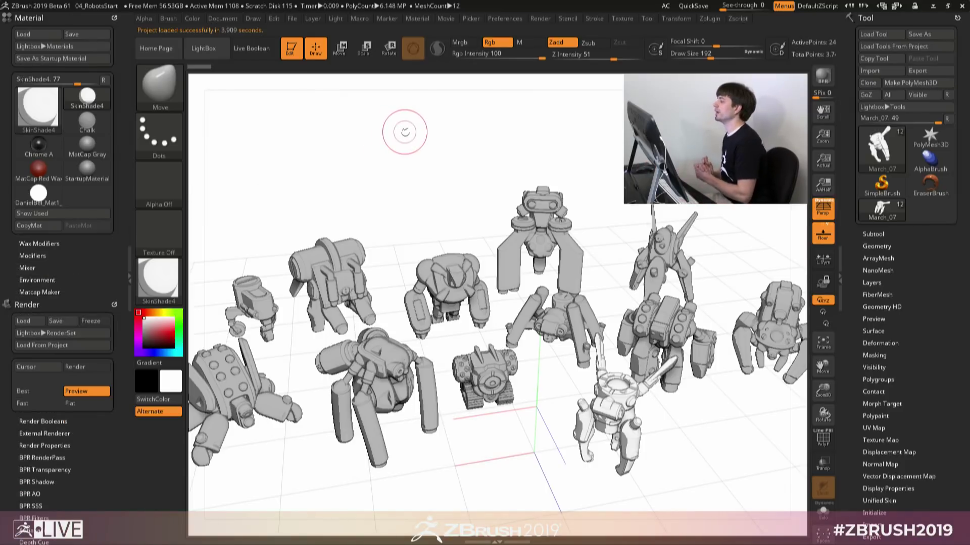
{"action": "left_click_drag", "start_coordinate": [455, 186], "coordinate": [448, 158], "text": "alt"}
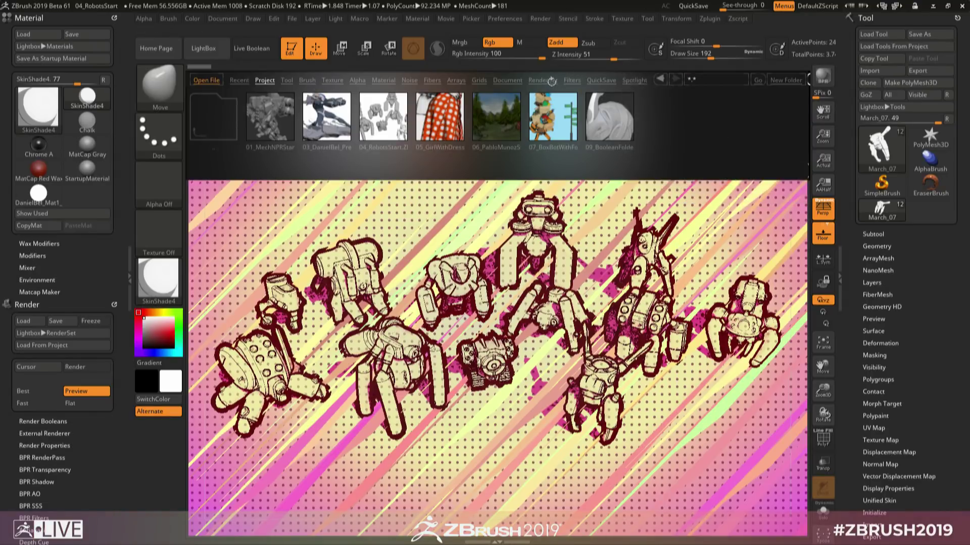
Step: Browse the render filter presets in LightBox and open the Robots preset folder
{"action": "left_click", "coordinate": [572, 80]}
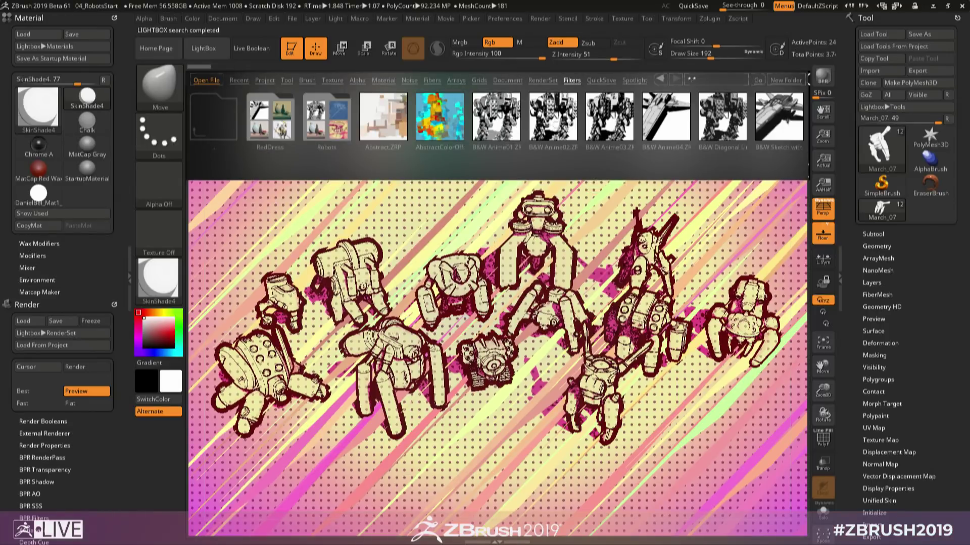
{"action": "scroll", "coordinate": [568, 135], "scroll_direction": "down", "scroll_amount": 10}
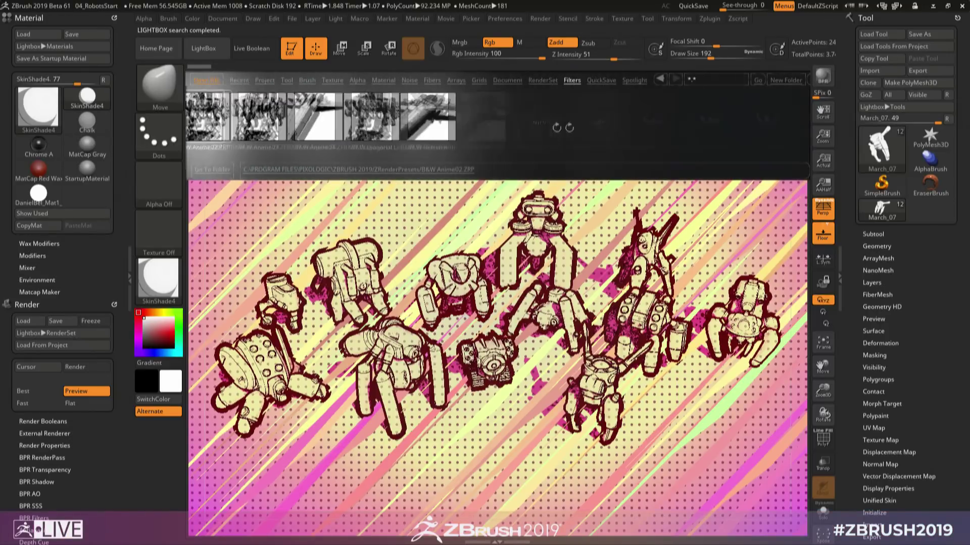
{"action": "scroll", "coordinate": [534, 135], "scroll_direction": "down", "scroll_amount": 8}
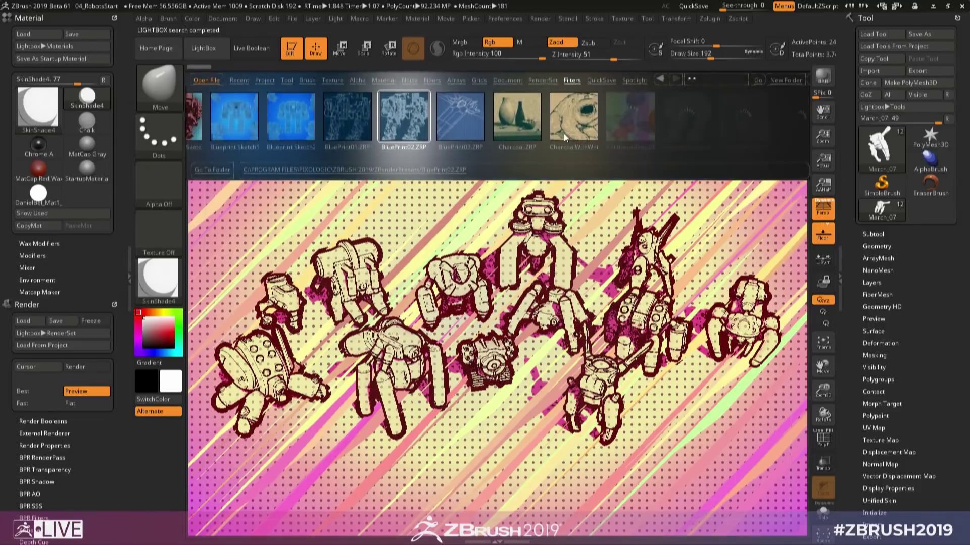
{"action": "scroll", "coordinate": [619, 133], "scroll_direction": "down", "scroll_amount": 8}
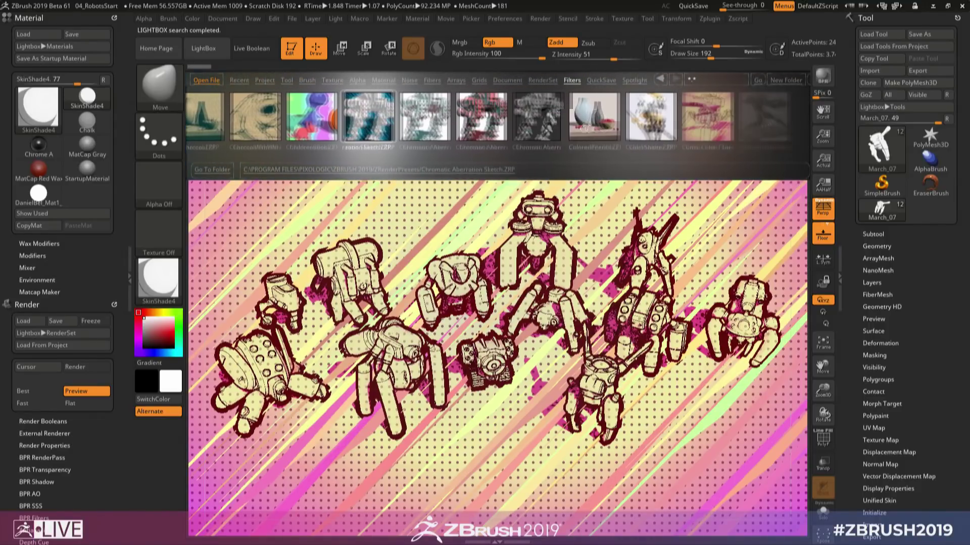
{"action": "scroll", "coordinate": [553, 129], "scroll_direction": "down", "scroll_amount": 8}
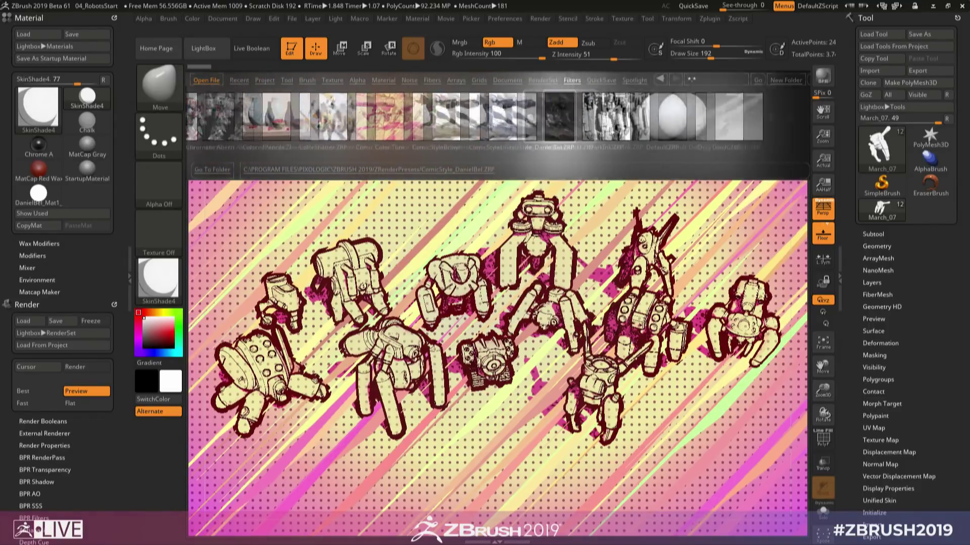
{"action": "left_click_drag", "start_coordinate": [409, 125], "coordinate": [551, 123]}
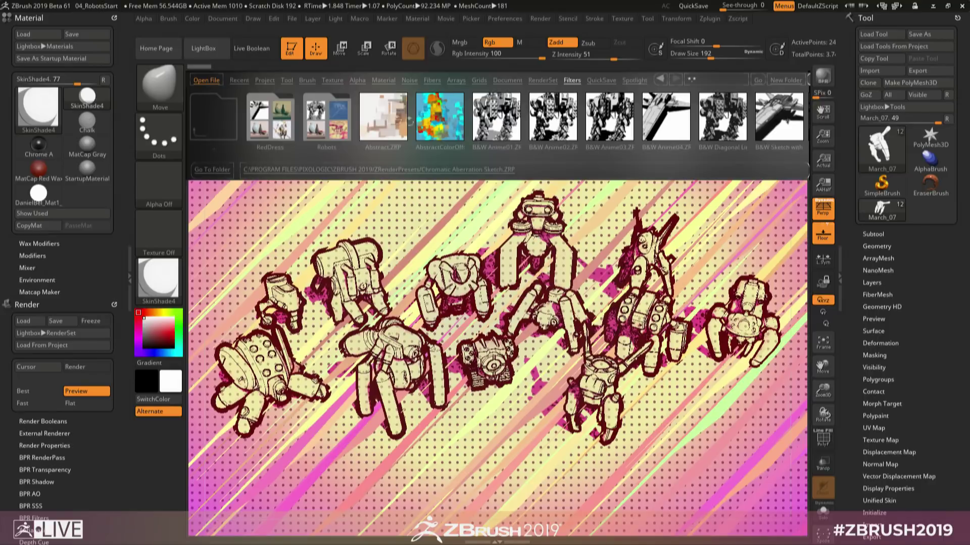
{"action": "left_click", "coordinate": [377, 143]}
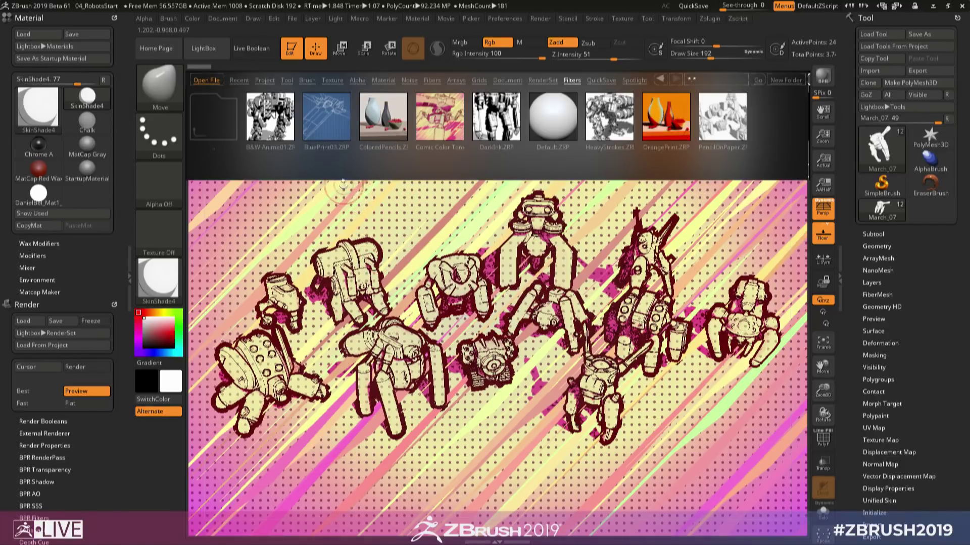
Step: Try the B&W Anime01, BluePrint03, ColoredPencils, Comic Color Tones1, DarkInk and HeavyStrokes filter presets on the robot group
{"action": "double_click", "coordinate": [266, 118]}
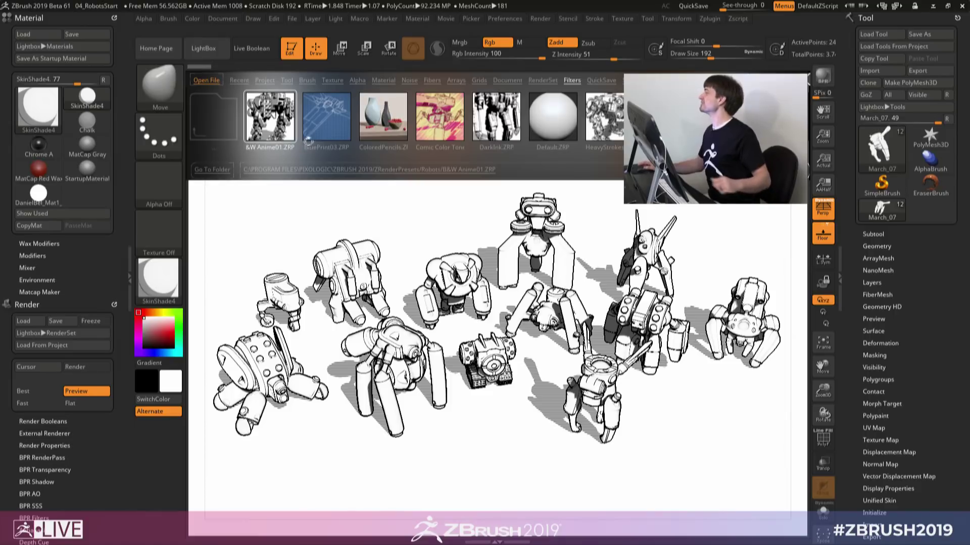
{"action": "double_click", "coordinate": [333, 117]}
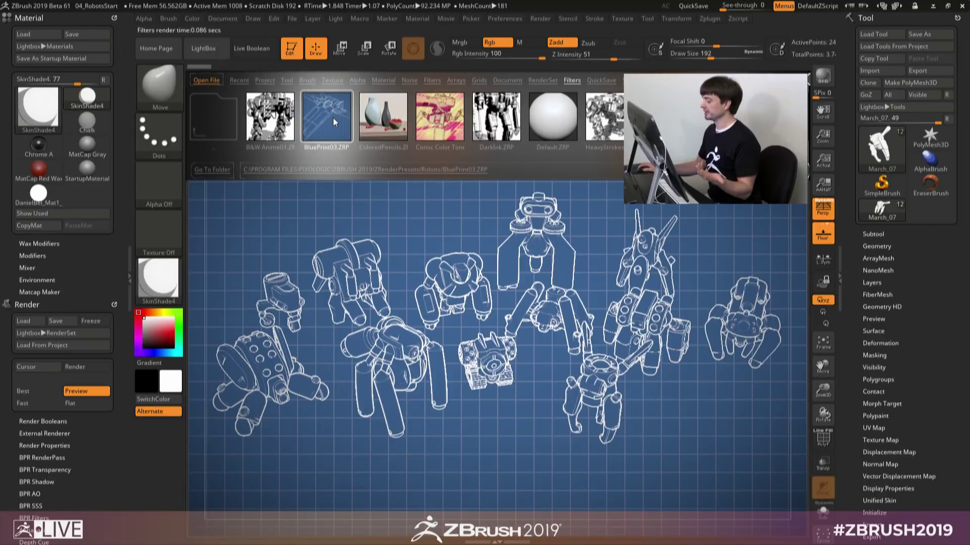
{"action": "double_click", "coordinate": [383, 108]}
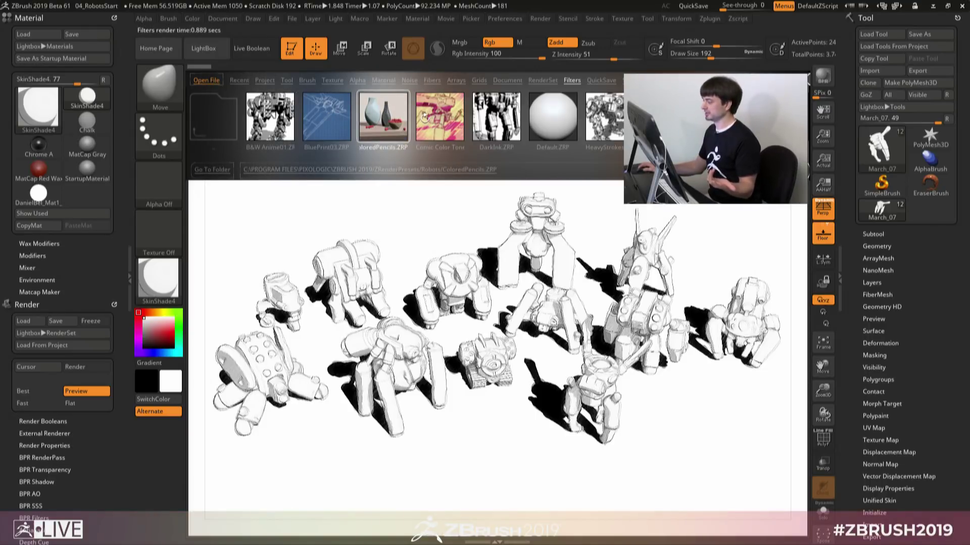
{"action": "double_click", "coordinate": [424, 117]}
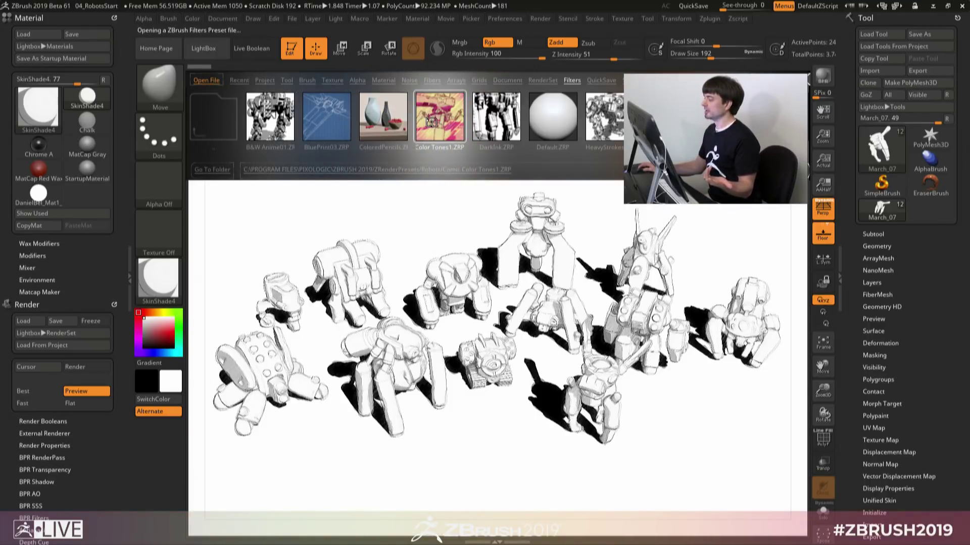
{"action": "double_click", "coordinate": [496, 117]}
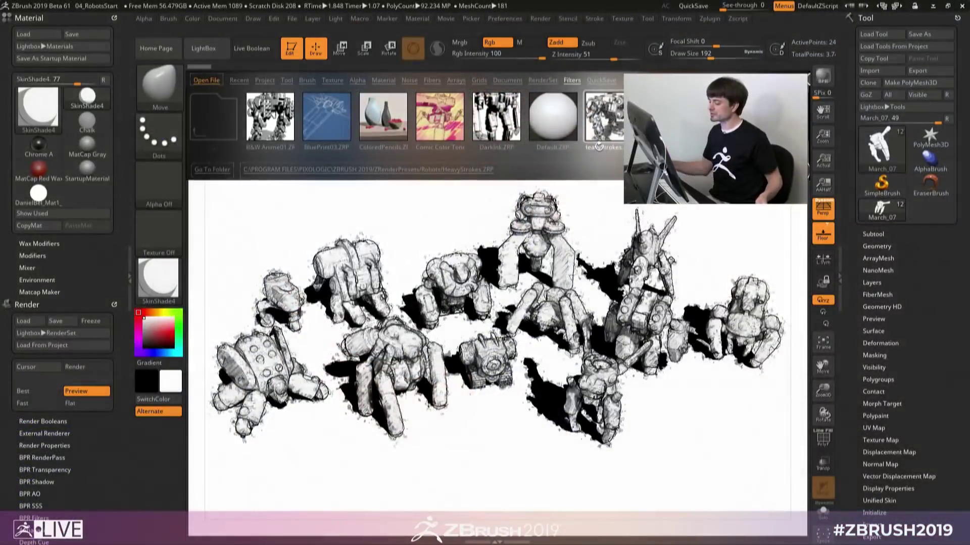
Step: Try the OrangePrint and PencilOnPaper filter presets on the robot group, and hide LightBox
{"action": "mouse_move", "coordinate": [167, 295]}
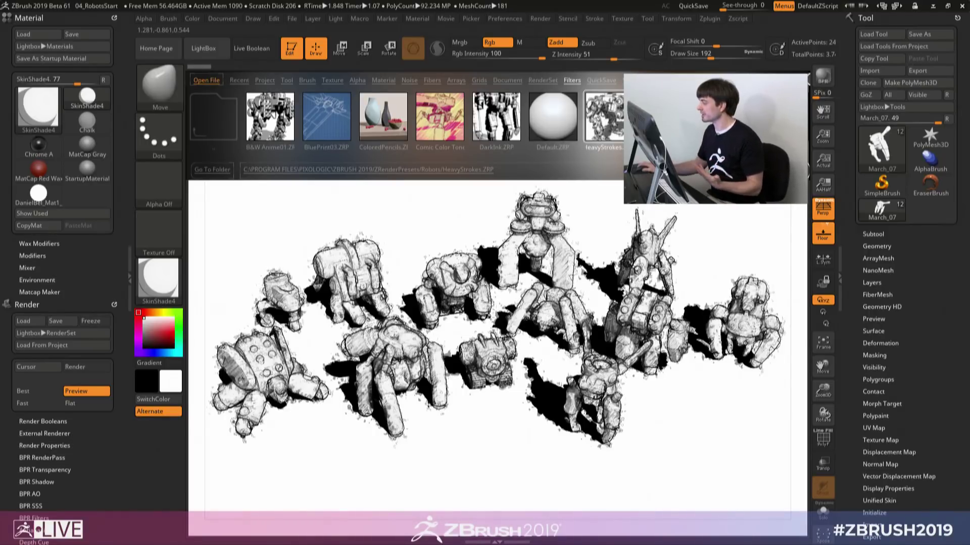
{"action": "double_click", "coordinate": [666, 117]}
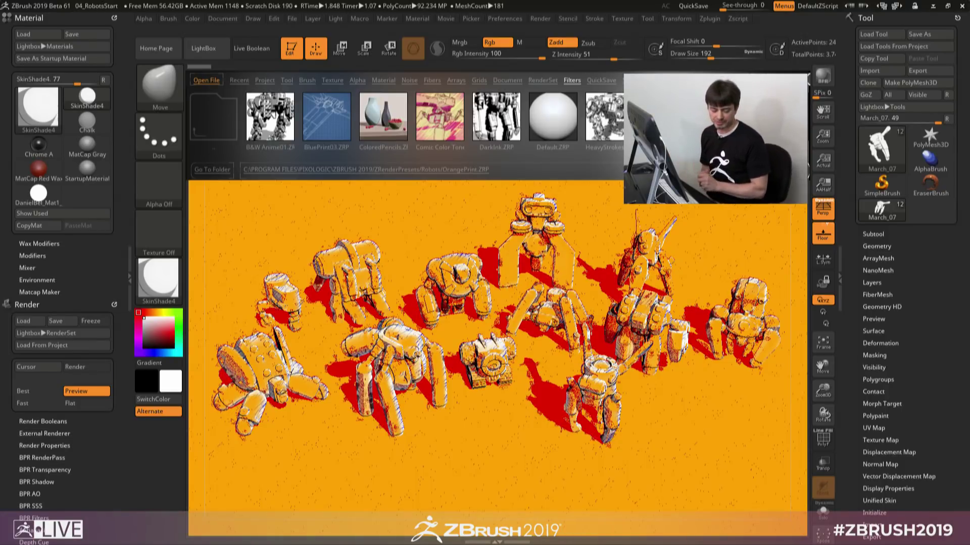
{"action": "double_click", "coordinate": [723, 117]}
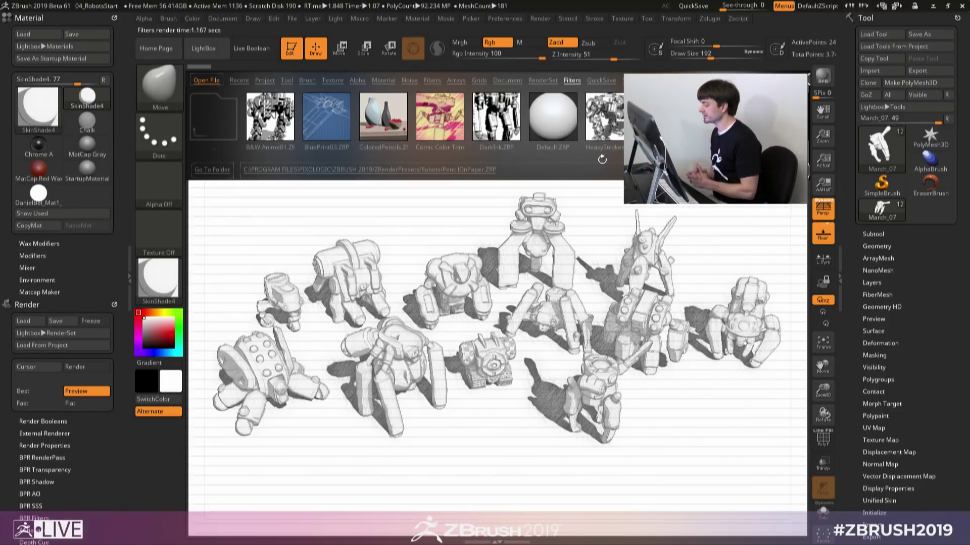
{"action": "key", "text": "comma"}
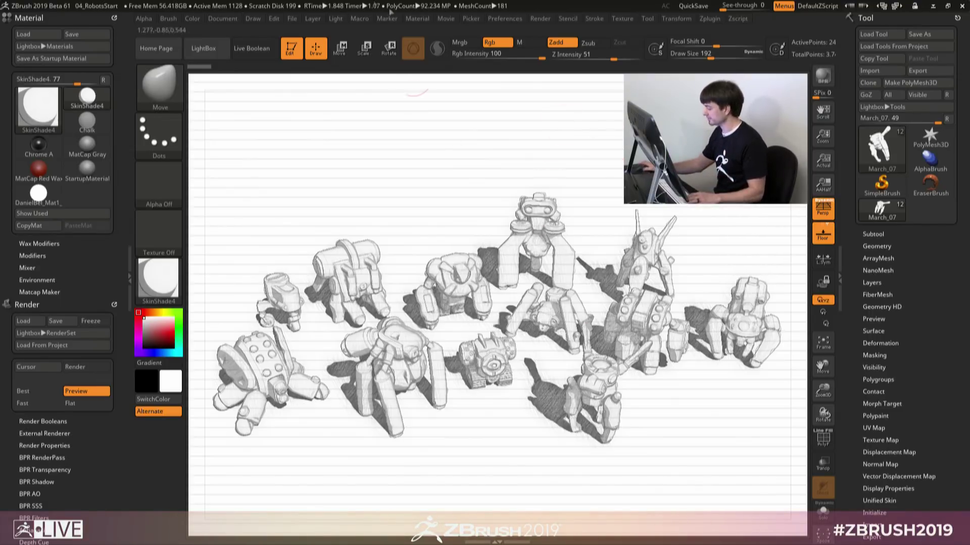
Step: Isolate the March_07 robot with Solo mode, reposition its view and run a BPR render of it
{"action": "left_click", "coordinate": [823, 509]}
{"action": "left_click_drag", "start_coordinate": [714, 422], "coordinate": [664, 347]}
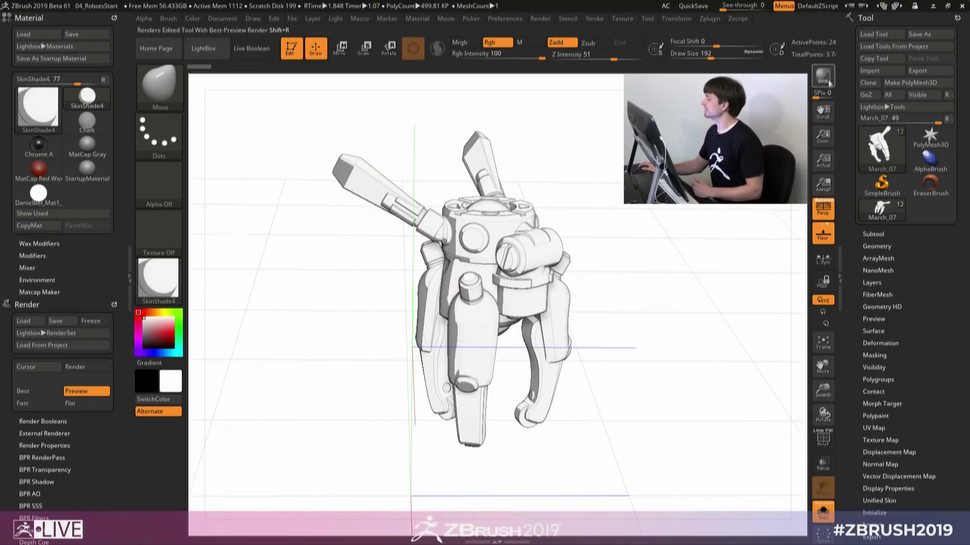
{"action": "key", "text": "shift+r"}
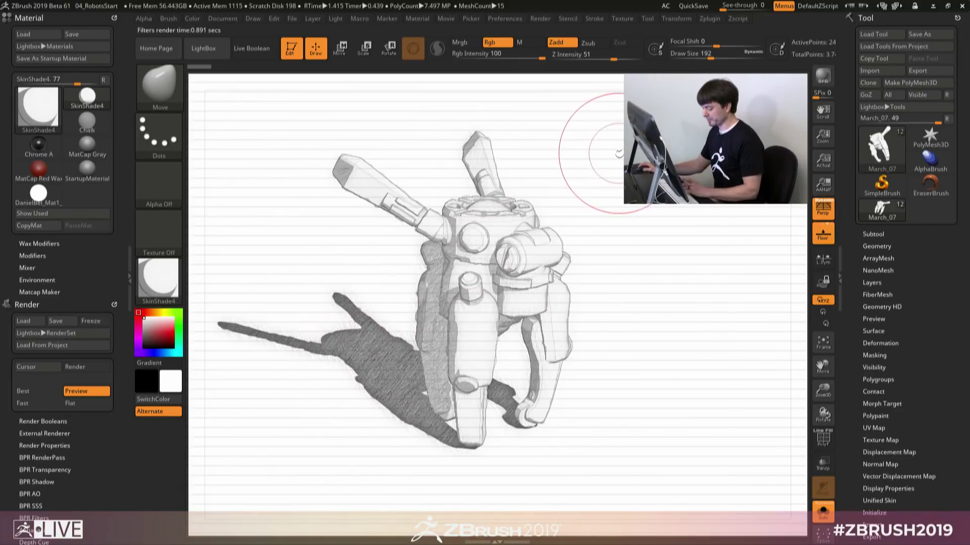
Step: Load the Default filter preset from LightBox to clear the pencil look from the robot render
{"action": "key", "text": "comma"}
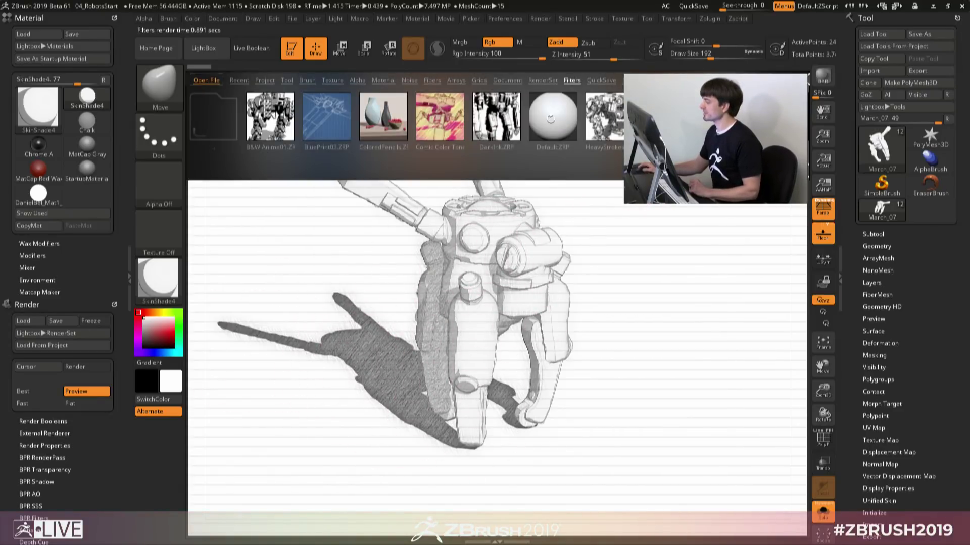
{"action": "double_click", "coordinate": [553, 117]}
{"action": "key", "text": "comma"}
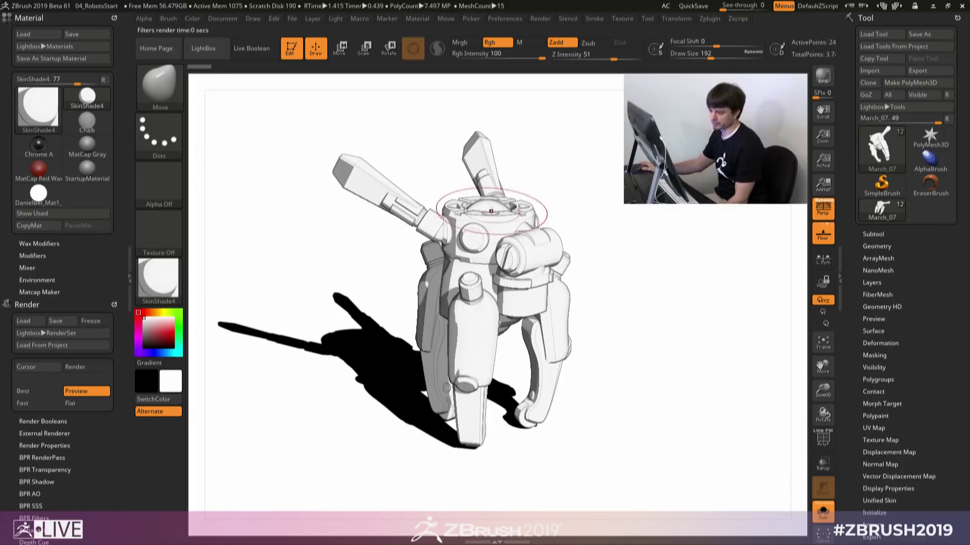
Step: Expand the BPR Filters settings and enable filter slot F1 as Sharpen with a strength of 100
{"action": "left_click", "coordinate": [37, 14]}
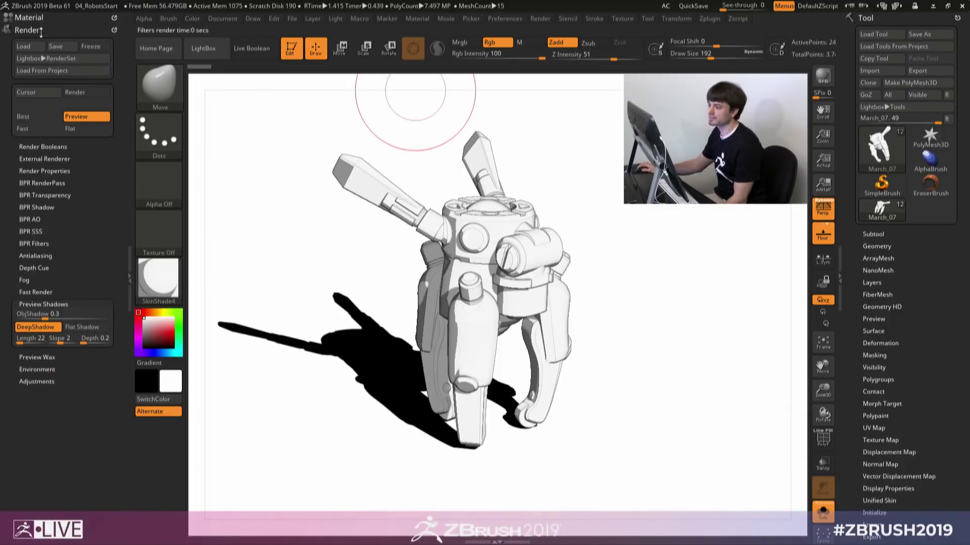
{"action": "left_click", "coordinate": [44, 243]}
{"action": "scroll", "coordinate": [78, 207], "scroll_direction": "down", "scroll_amount": 6}
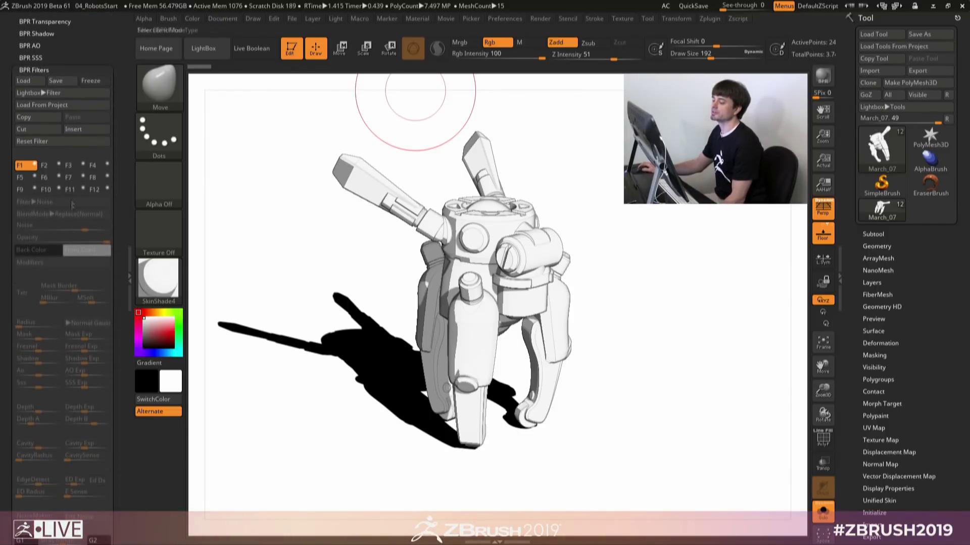
{"action": "scroll", "coordinate": [118, 332], "scroll_direction": "down", "scroll_amount": 1}
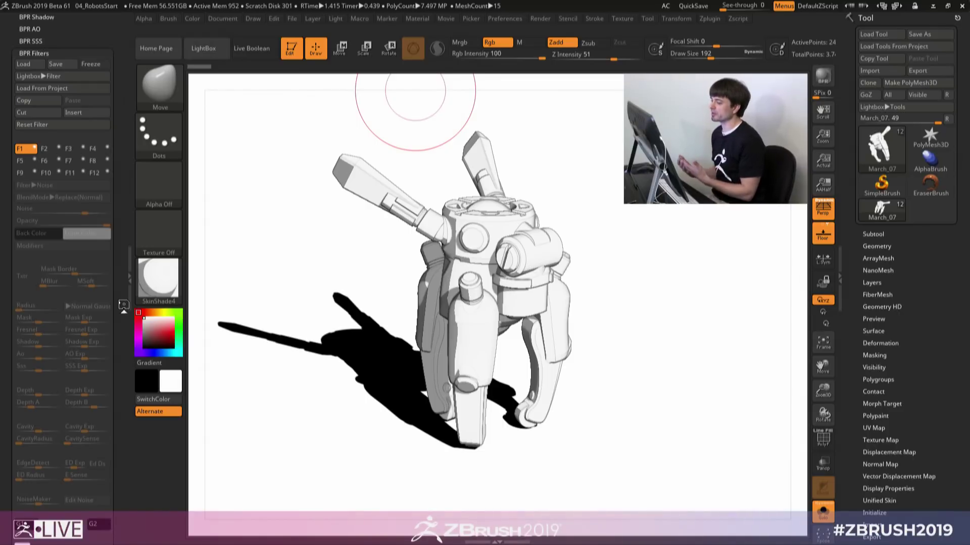
{"action": "left_click", "coordinate": [31, 148]}
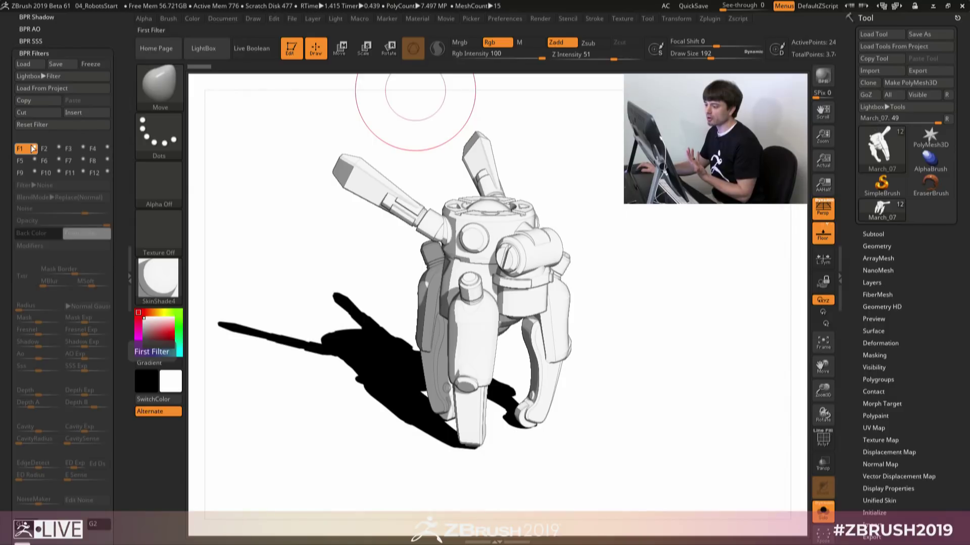
{"action": "left_click", "coordinate": [53, 188]}
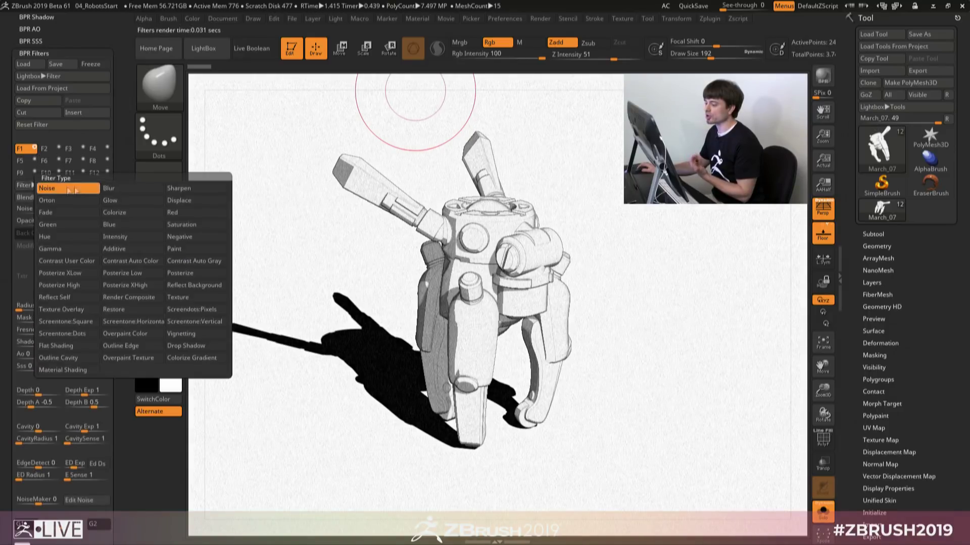
{"action": "left_click", "coordinate": [174, 190]}
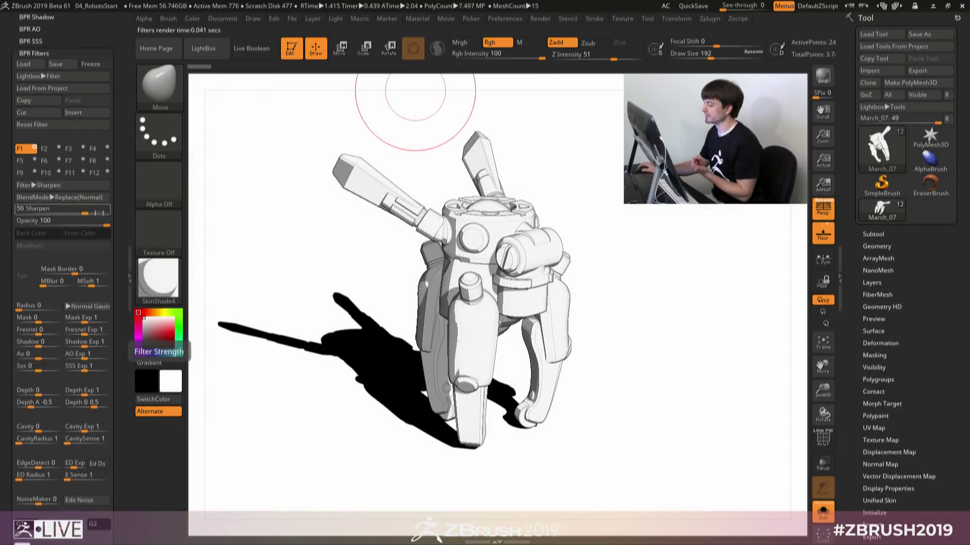
{"action": "left_click_drag", "start_coordinate": [85, 212], "coordinate": [109, 212]}
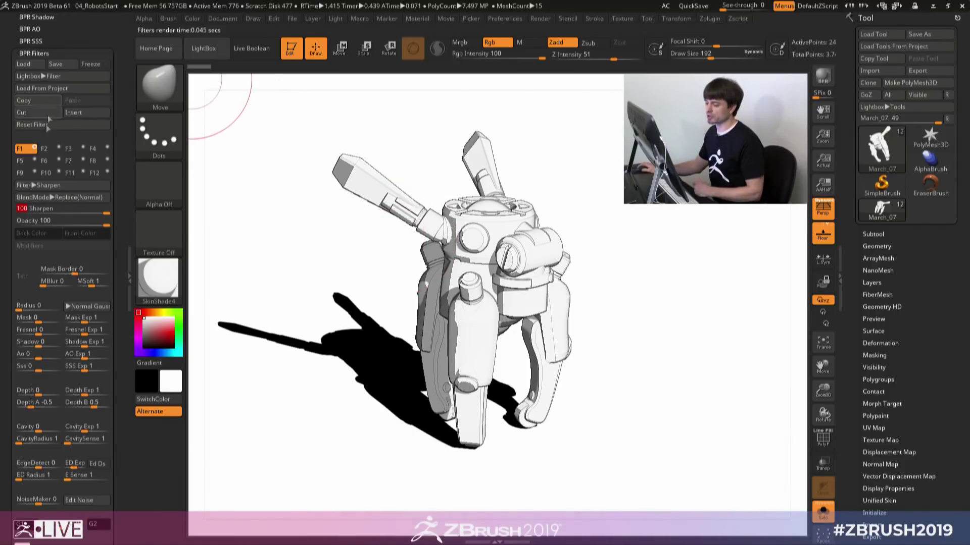
Step: Enable filter slot F2 as an Orton filter and set its strength to 75
{"action": "left_click", "coordinate": [47, 149]}
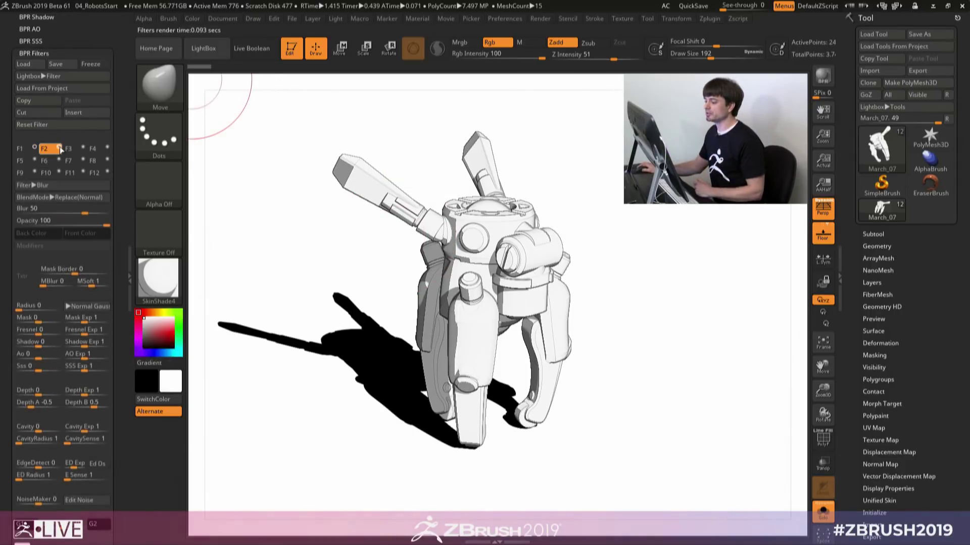
{"action": "left_click", "coordinate": [69, 184]}
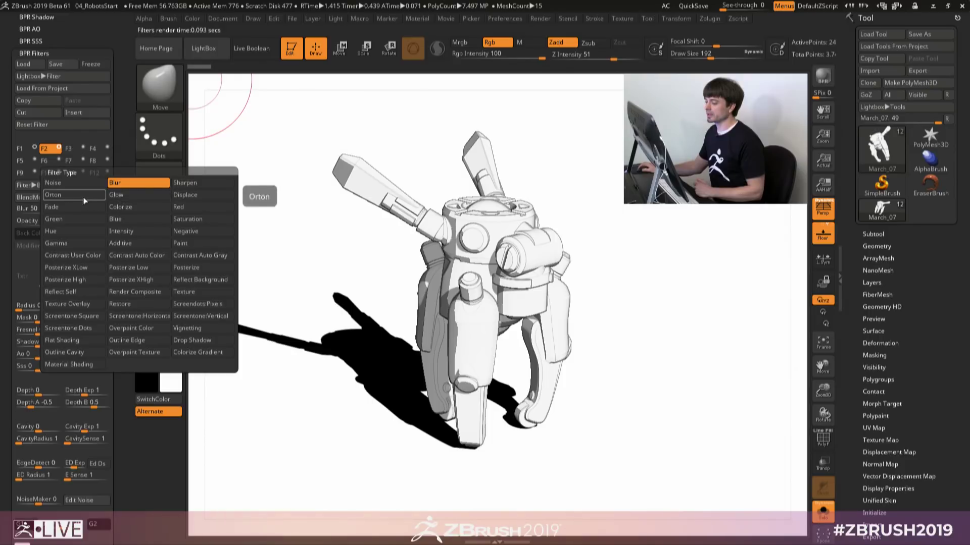
{"action": "left_click", "coordinate": [83, 196]}
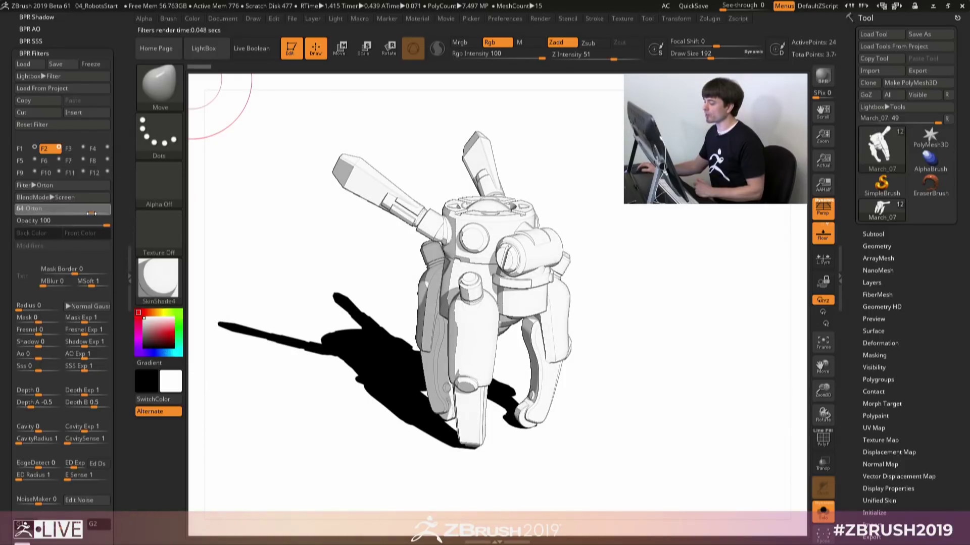
{"action": "left_click_drag", "start_coordinate": [93, 213], "coordinate": [104, 209]}
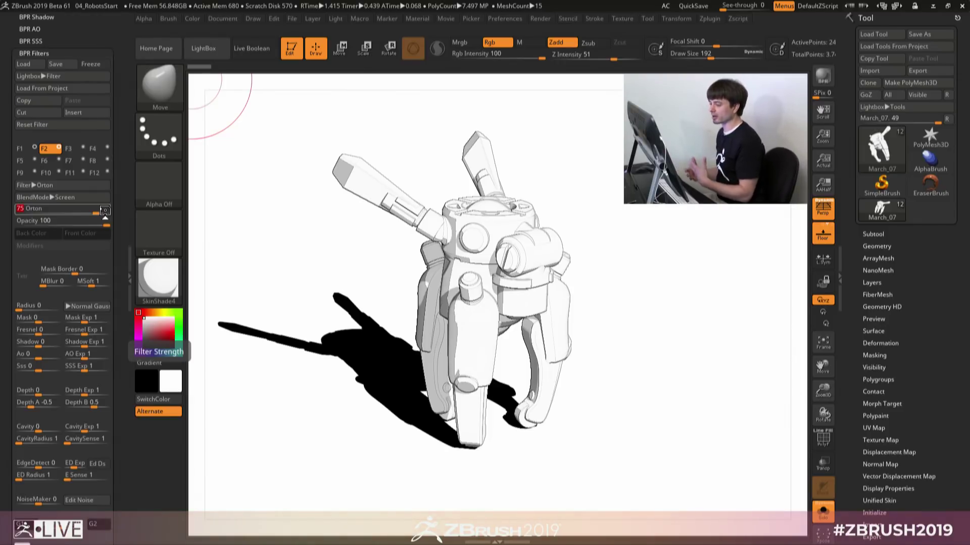
Step: Enable filter slot F3 as a Displace filter and set its strength to 15
{"action": "left_click", "coordinate": [75, 150]}
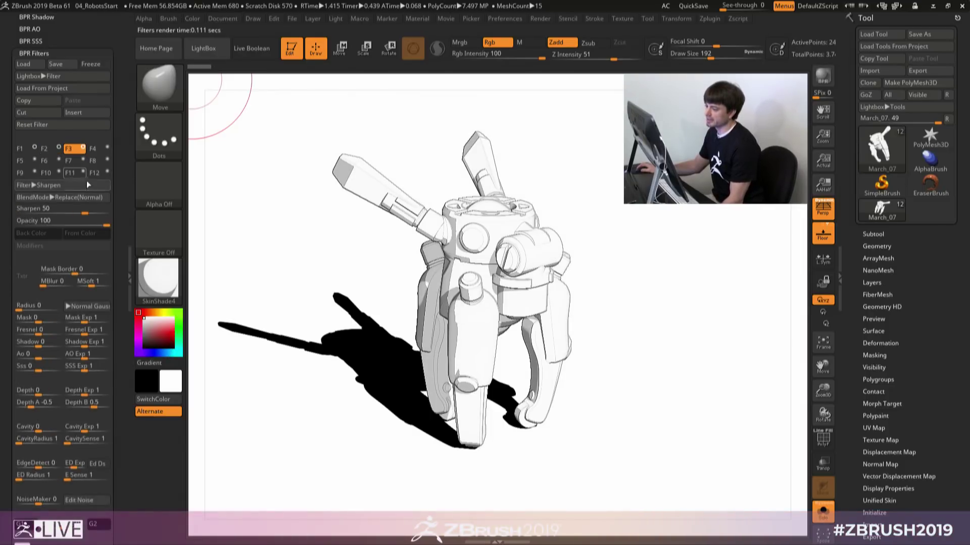
{"action": "left_click", "coordinate": [87, 184]}
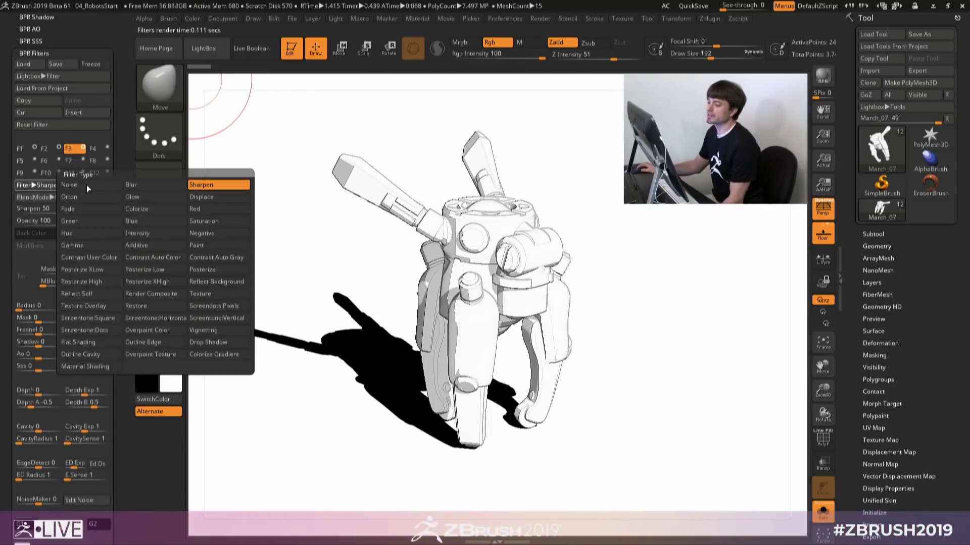
{"action": "left_click", "coordinate": [210, 199]}
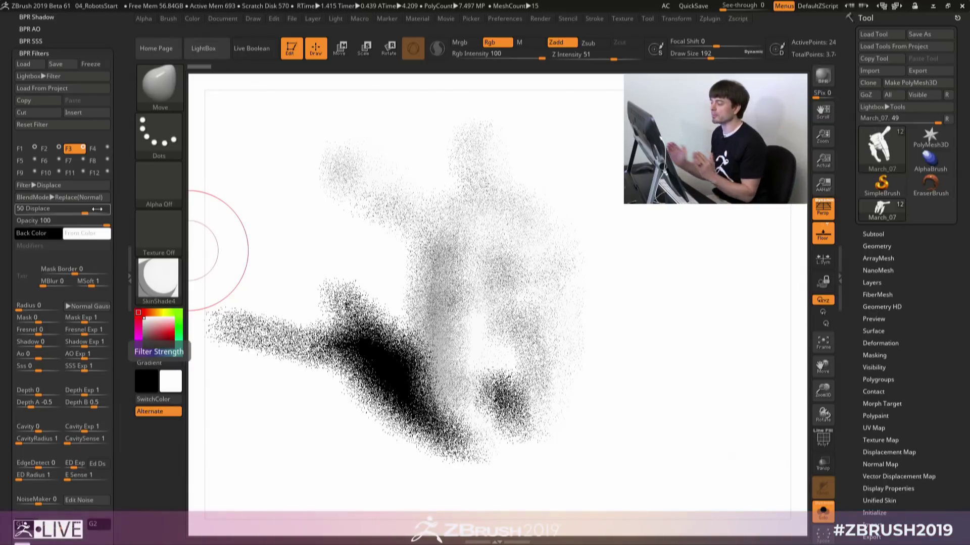
{"action": "left_click_drag", "start_coordinate": [85, 210], "coordinate": [70, 214]}
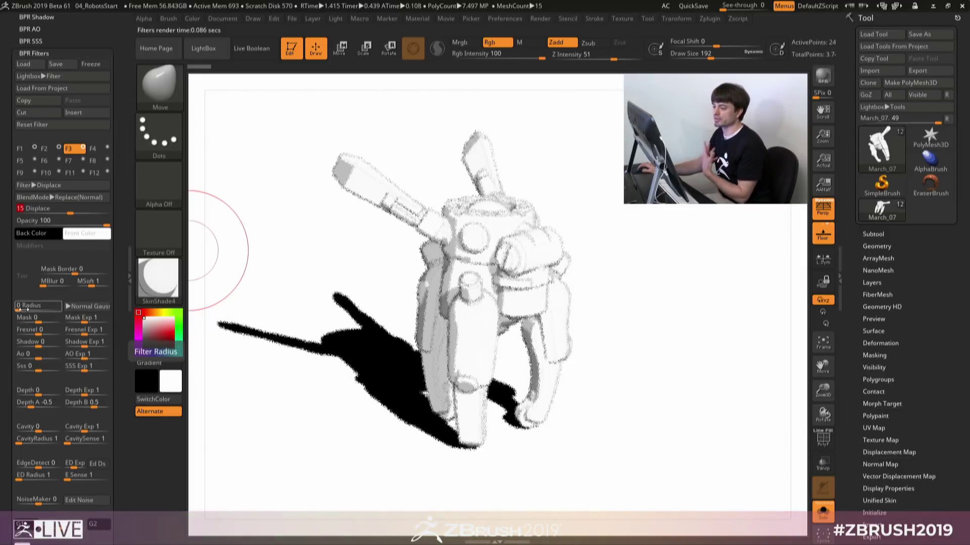
Step: Set the Displace filter's radius to 16 and strength to 41, with its blend mode changed to Darken
{"action": "left_click_drag", "start_coordinate": [27, 308], "coordinate": [29, 308]}
{"action": "left_click_drag", "start_coordinate": [71, 209], "coordinate": [89, 207]}
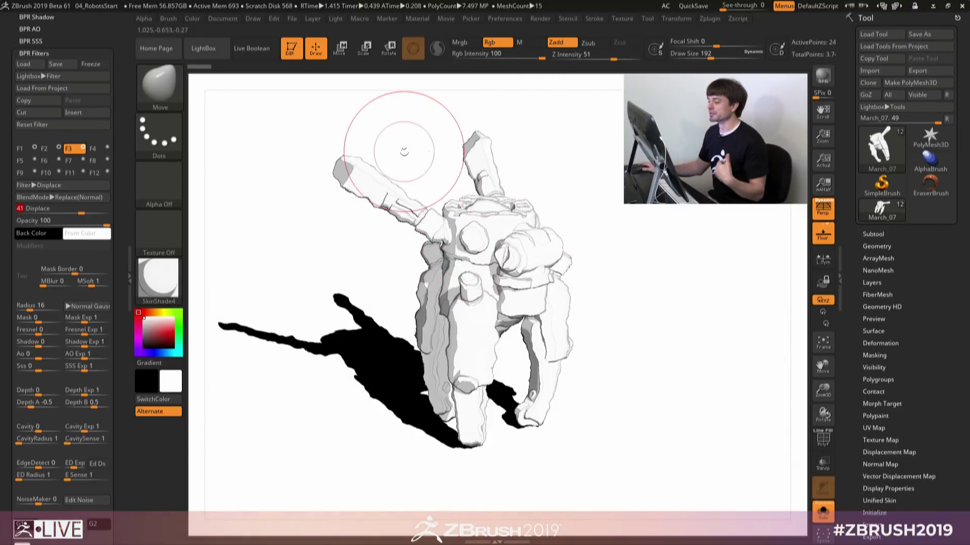
{"action": "left_click_drag", "start_coordinate": [120, 147], "coordinate": [121, 136]}
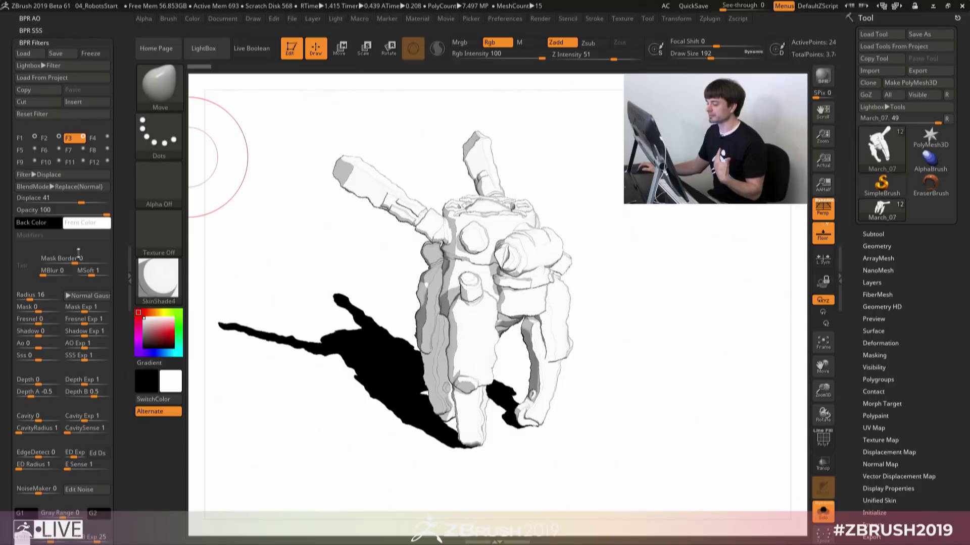
{"action": "scroll", "coordinate": [60, 187], "scroll_direction": "down", "scroll_amount": 2}
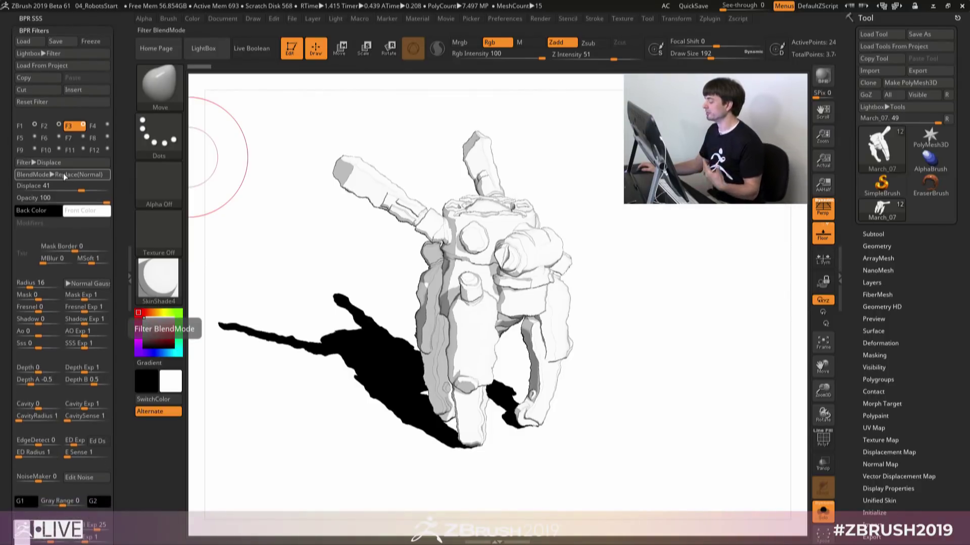
{"action": "left_click_drag", "start_coordinate": [86, 271], "coordinate": [85, 148]}
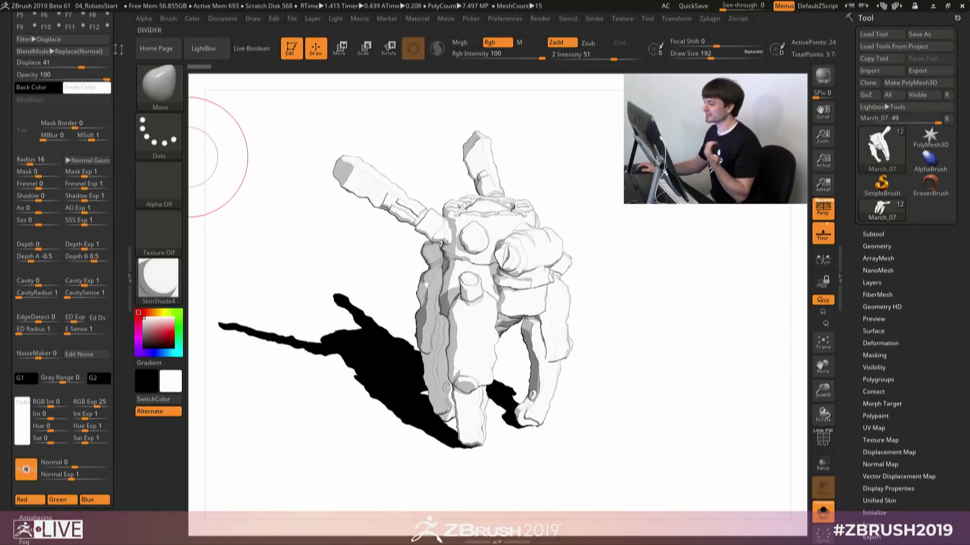
{"action": "scroll", "coordinate": [118, 46], "scroll_direction": "up", "scroll_amount": 3}
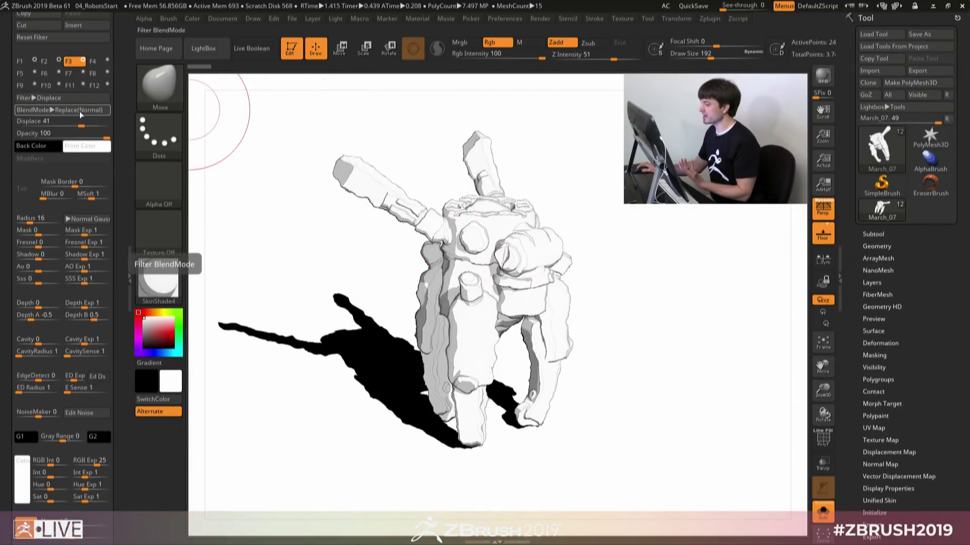
{"action": "left_click", "coordinate": [80, 111]}
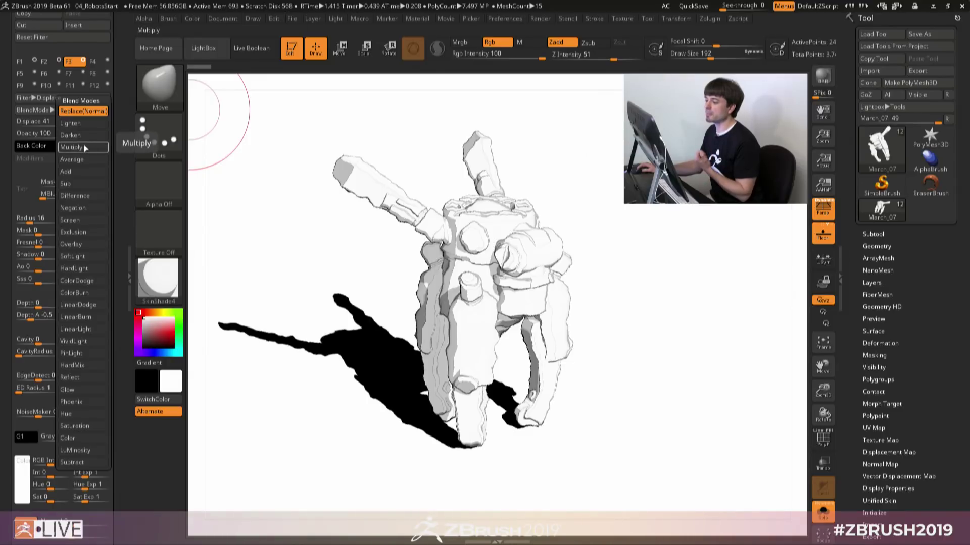
{"action": "left_click", "coordinate": [84, 135]}
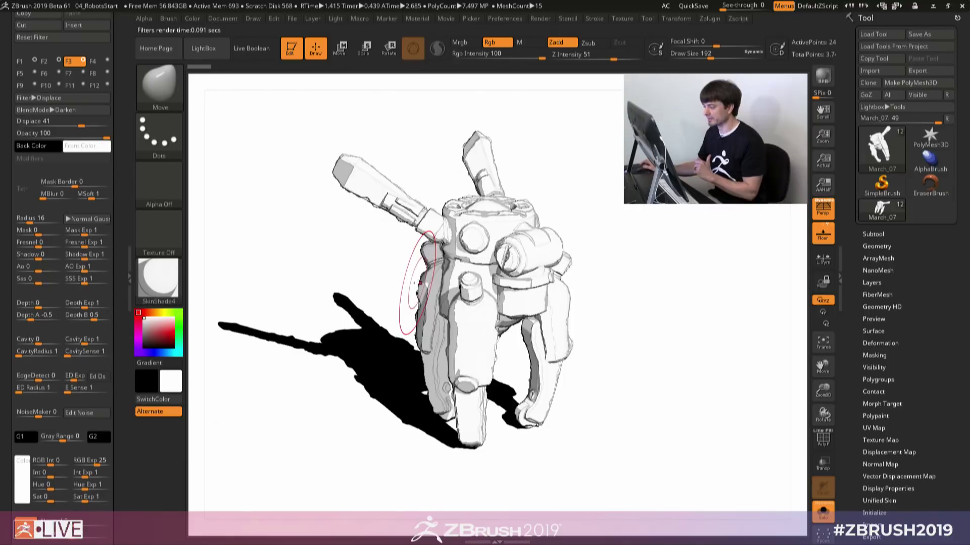
Step: Reduce the draw size to 62 and set the Displace filter's strength to 36, radius to 12 and opacity to 57
{"action": "key", "text": "space"}
{"action": "left_click_drag", "start_coordinate": [673, 319], "coordinate": [664, 319]}
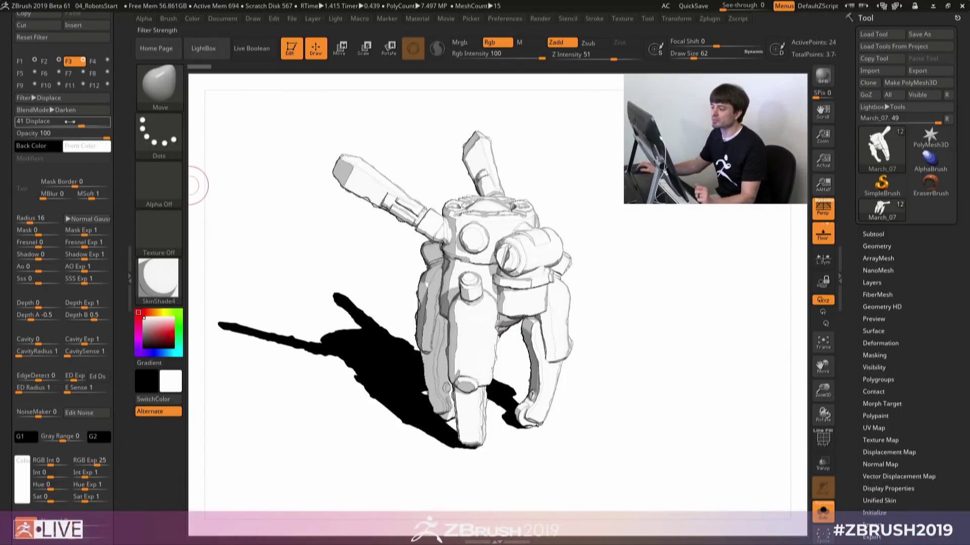
{"action": "left_click_drag", "start_coordinate": [79, 124], "coordinate": [80, 124]}
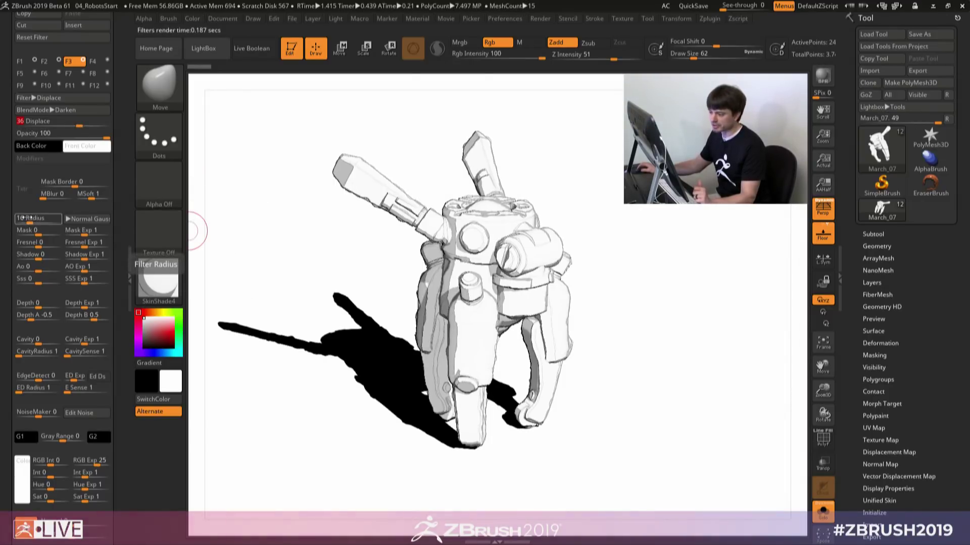
{"action": "left_click_drag", "start_coordinate": [36, 222], "coordinate": [29, 220]}
{"action": "left_click_drag", "start_coordinate": [106, 138], "coordinate": [69, 136]}
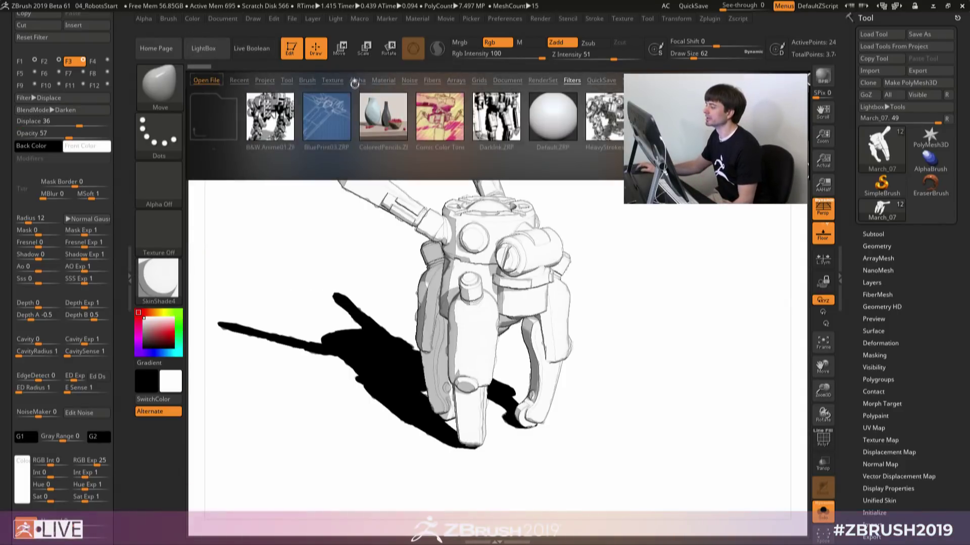
Step: Browse the tiling NPR alphas in LightBox for patterns usable as a filter texture
{"action": "double_click", "coordinate": [279, 123]}
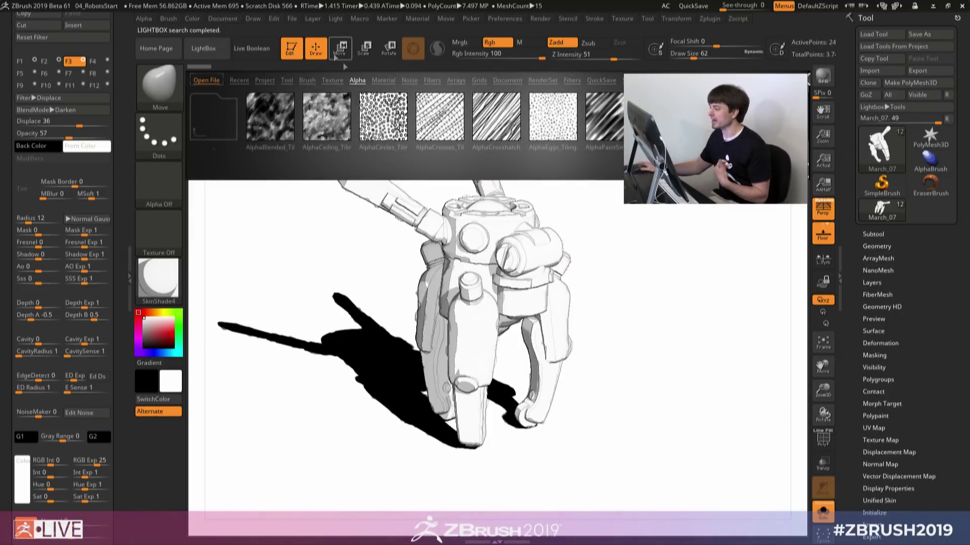
{"action": "left_click_drag", "start_coordinate": [399, 135], "coordinate": [237, 129]}
{"action": "left_click_drag", "start_coordinate": [533, 125], "coordinate": [470, 128]}
{"action": "left_click_drag", "start_coordinate": [364, 127], "coordinate": [394, 126]}
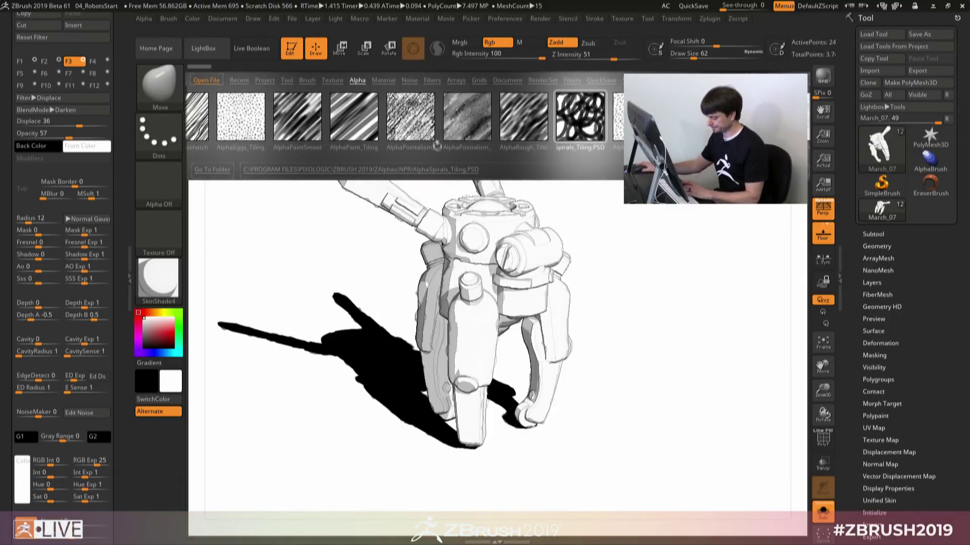
{"action": "key", "text": "comma"}
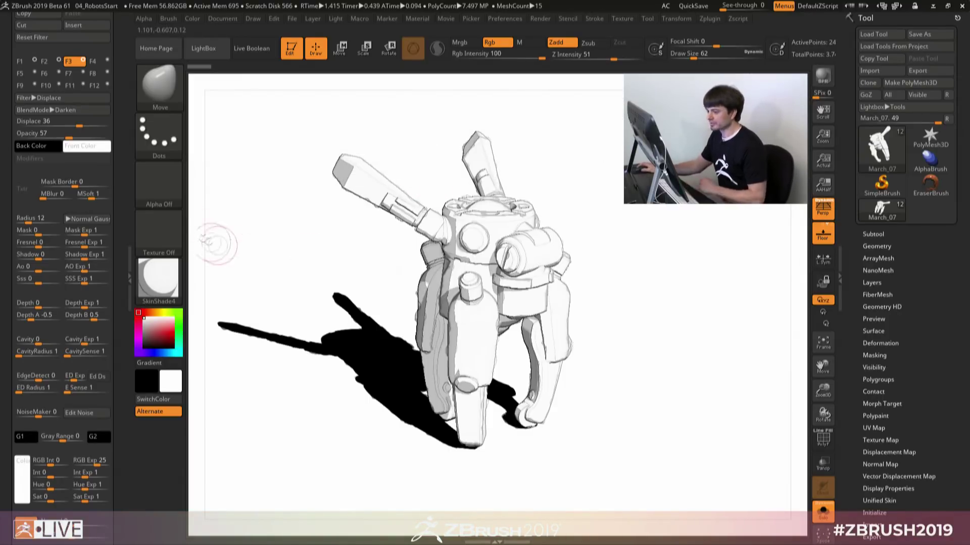
Step: Enable filter slot F4 as a Texture filter and assign it the AlphaSquiggles texture
{"action": "left_click", "coordinate": [101, 63]}
{"action": "left_click", "coordinate": [105, 61]}
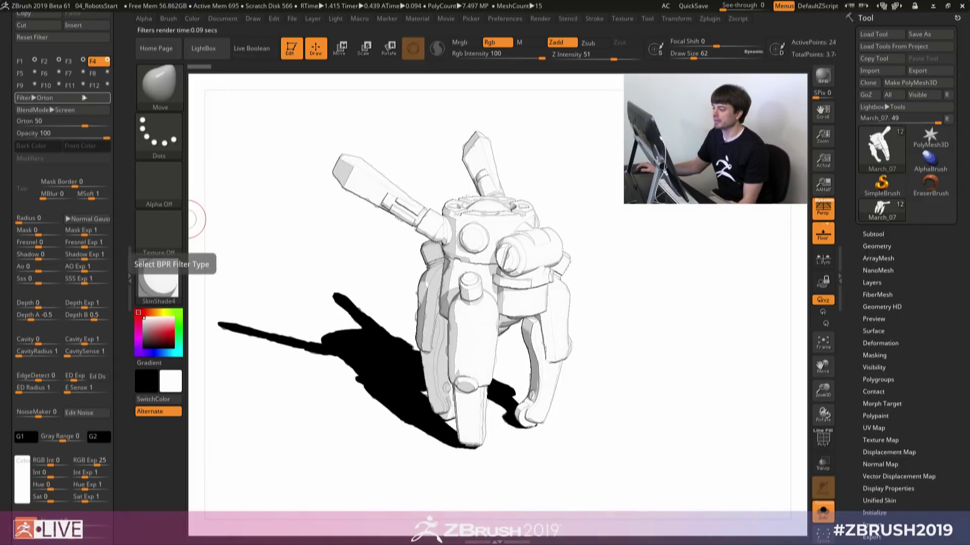
{"action": "left_click", "coordinate": [85, 95]}
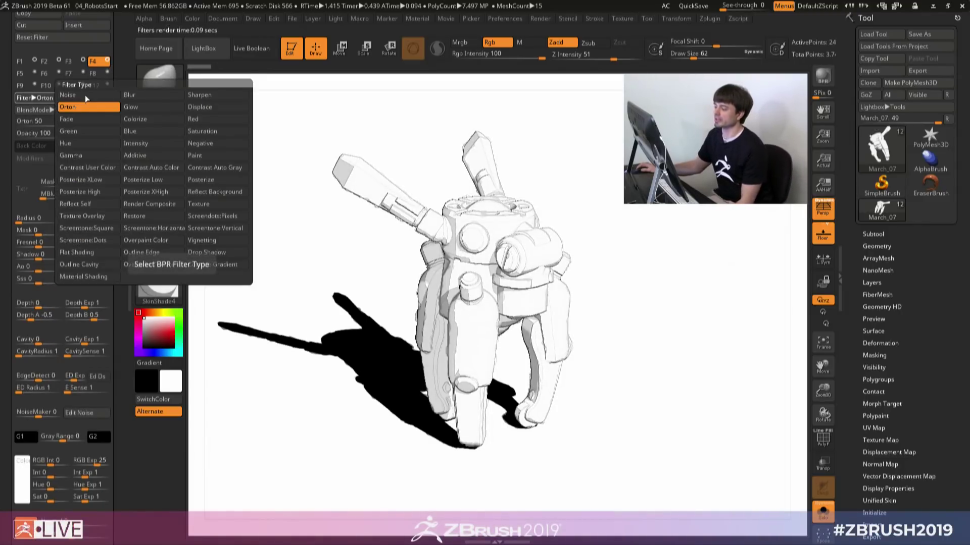
{"action": "left_click", "coordinate": [207, 204]}
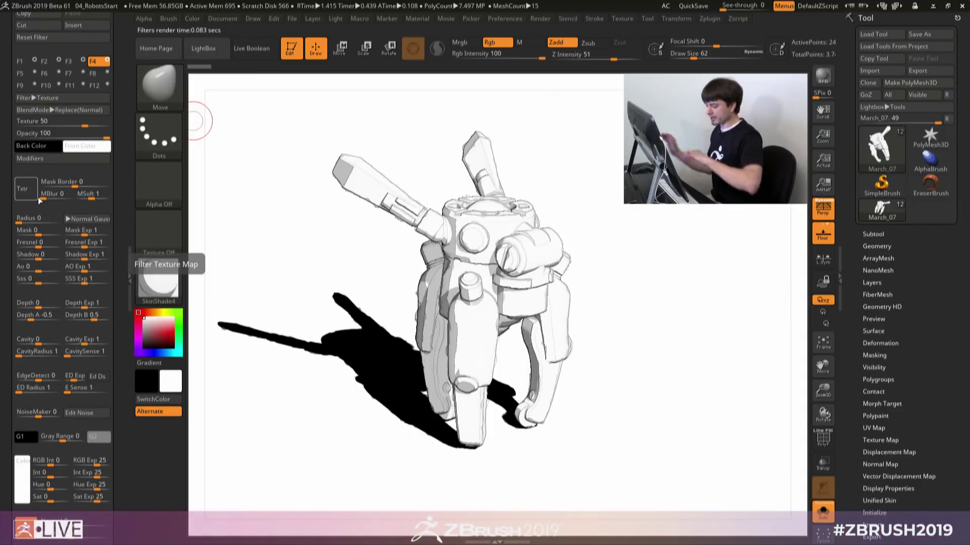
{"action": "left_click", "coordinate": [22, 184]}
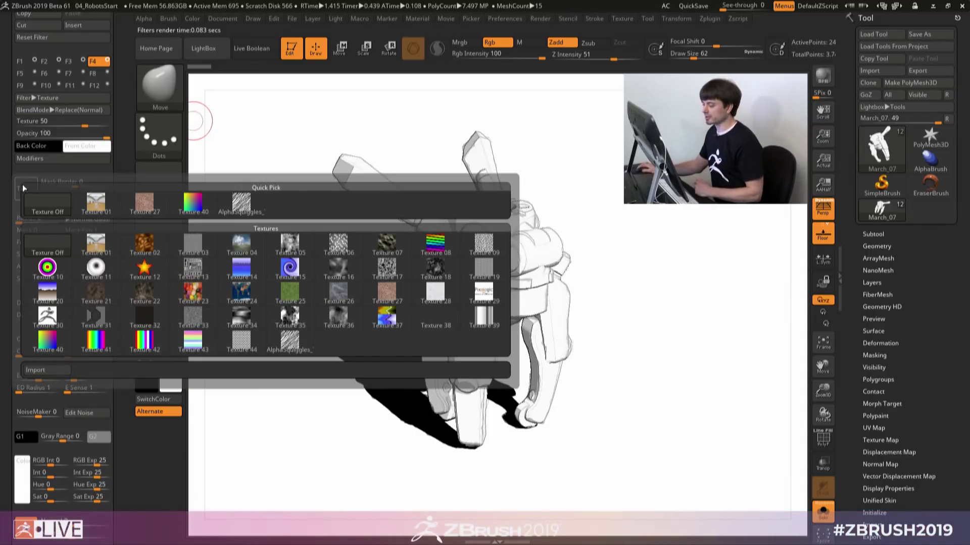
{"action": "left_click", "coordinate": [288, 344]}
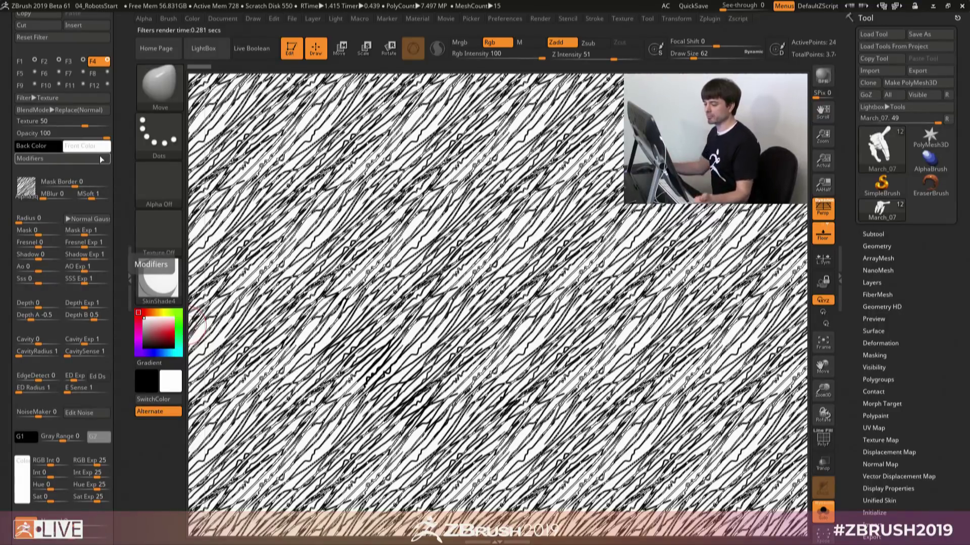
Step: Set the Texture filter's Transparent Black modifier to 0 and restrict it to shadowed areas with Mask 0 and Shadow 1
{"action": "left_click", "coordinate": [69, 160]}
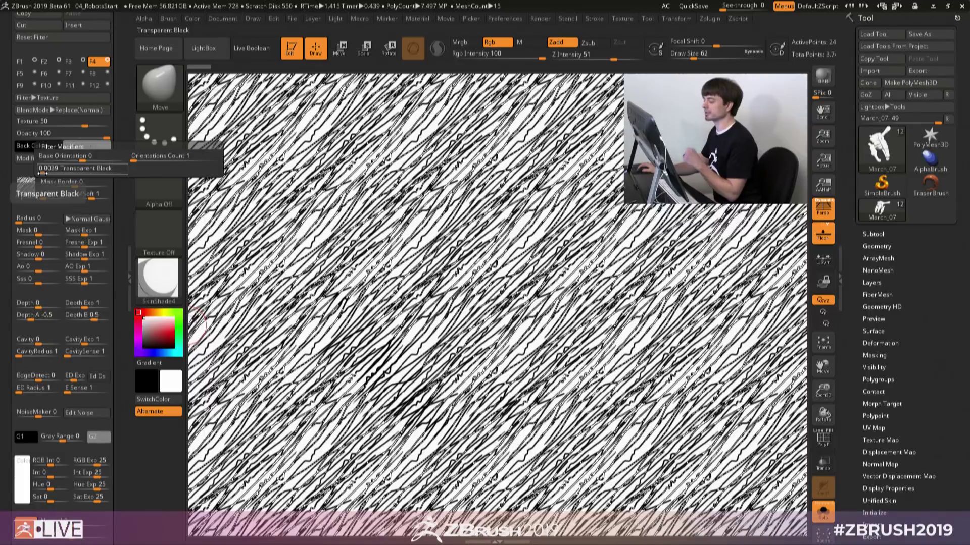
{"action": "left_click_drag", "start_coordinate": [40, 172], "coordinate": [35, 171]}
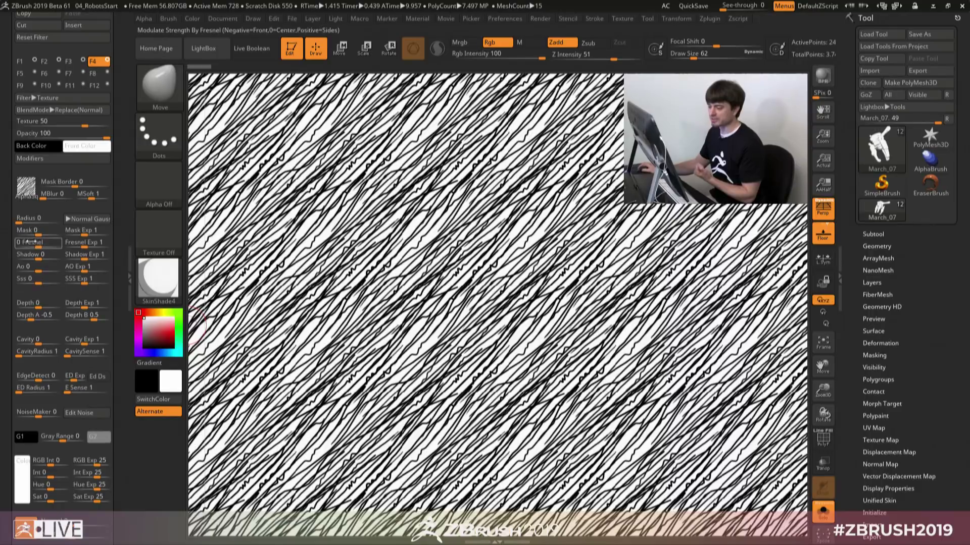
{"action": "left_click_drag", "start_coordinate": [33, 230], "coordinate": [15, 231]}
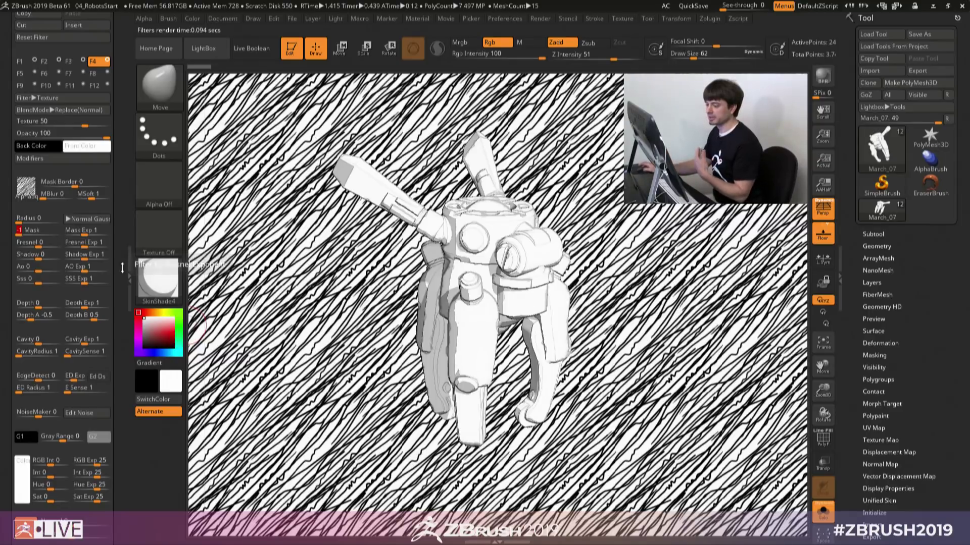
{"action": "mouse_move", "coordinate": [22, 230]}
{"action": "left_mouse_down"}
{"action": "mouse_move", "coordinate": [55, 230]}
{"action": "mouse_move", "coordinate": [39, 234]}
{"action": "mouse_move", "coordinate": [65, 260]}
{"action": "left_mouse_up"}
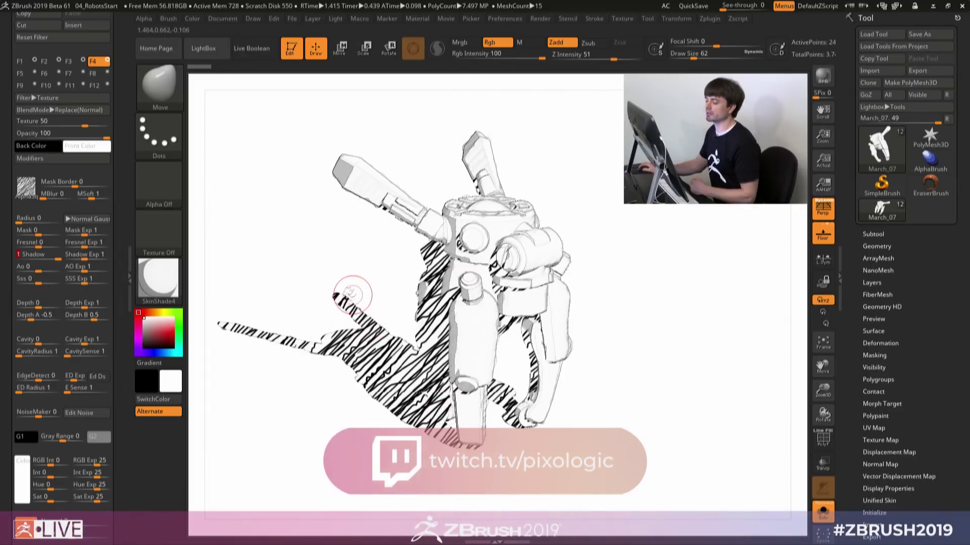
Step: Change the Texture filter's blend mode to Average and set its strength to 95
{"action": "left_click_drag", "start_coordinate": [57, 128], "coordinate": [99, 125]}
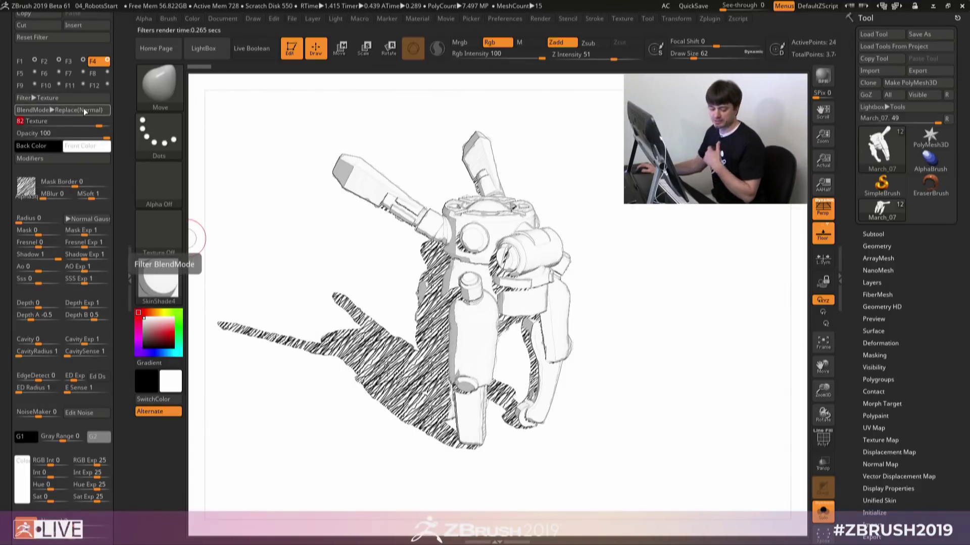
{"action": "left_click", "coordinate": [83, 108]}
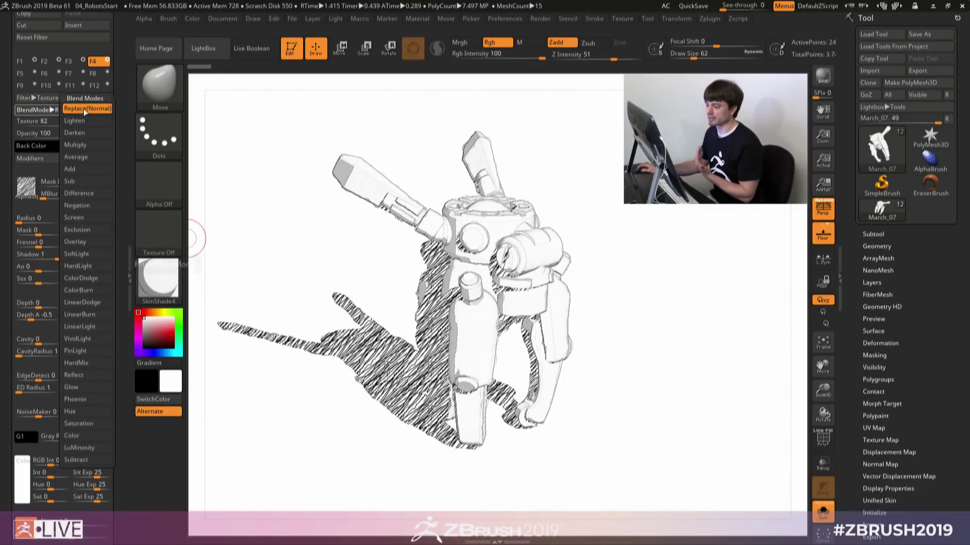
{"action": "left_click", "coordinate": [84, 156]}
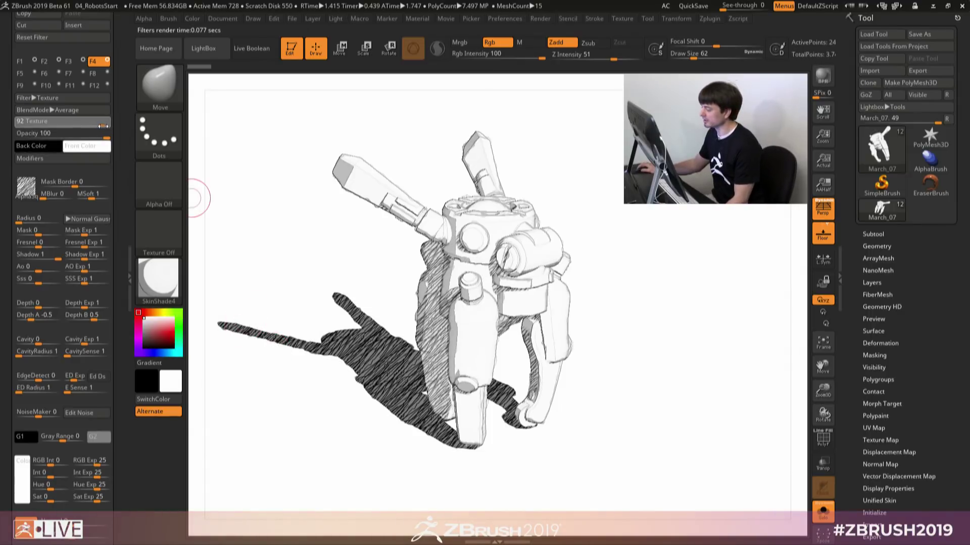
{"action": "left_click_drag", "start_coordinate": [103, 126], "coordinate": [106, 125]}
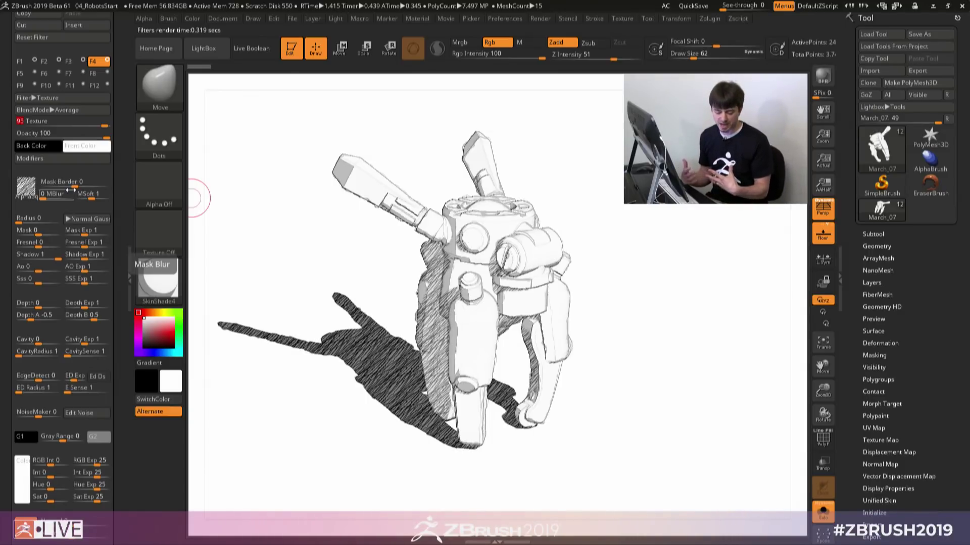
Step: Soften the Texture filter's shadow mask with a blur of 42 and softness of 0.31851, then compare with slot F4 off and on
{"action": "left_click_drag", "start_coordinate": [43, 198], "coordinate": [61, 196]}
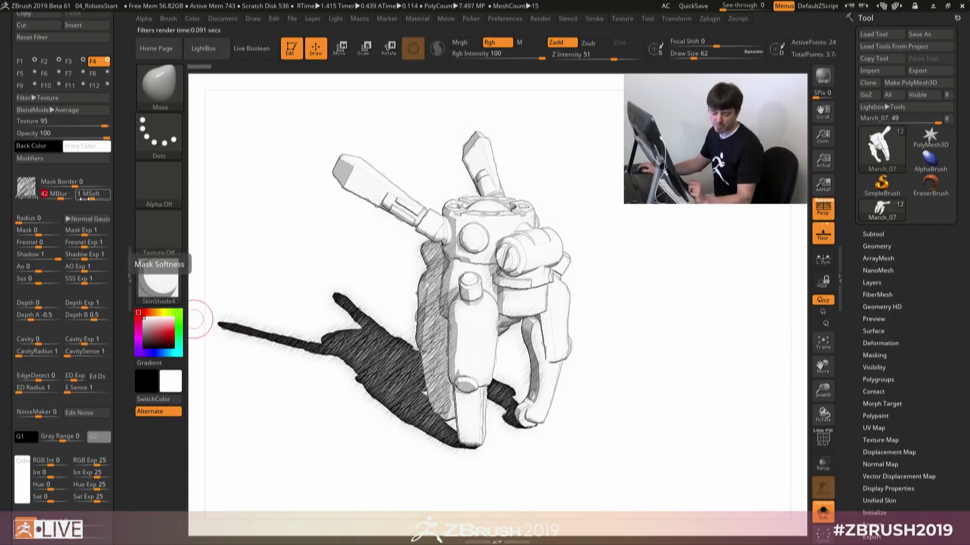
{"action": "left_click_drag", "start_coordinate": [86, 194], "coordinate": [88, 199]}
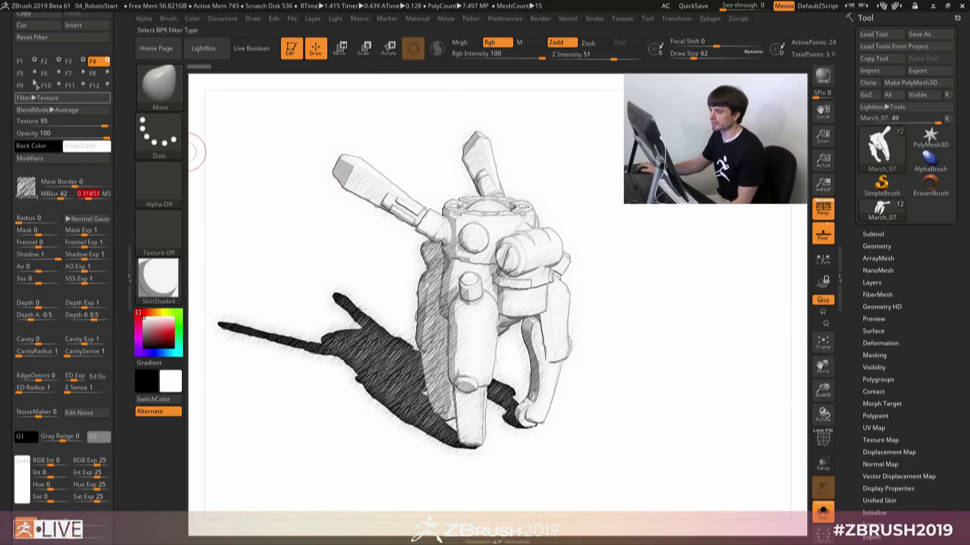
{"action": "left_click", "coordinate": [107, 61]}
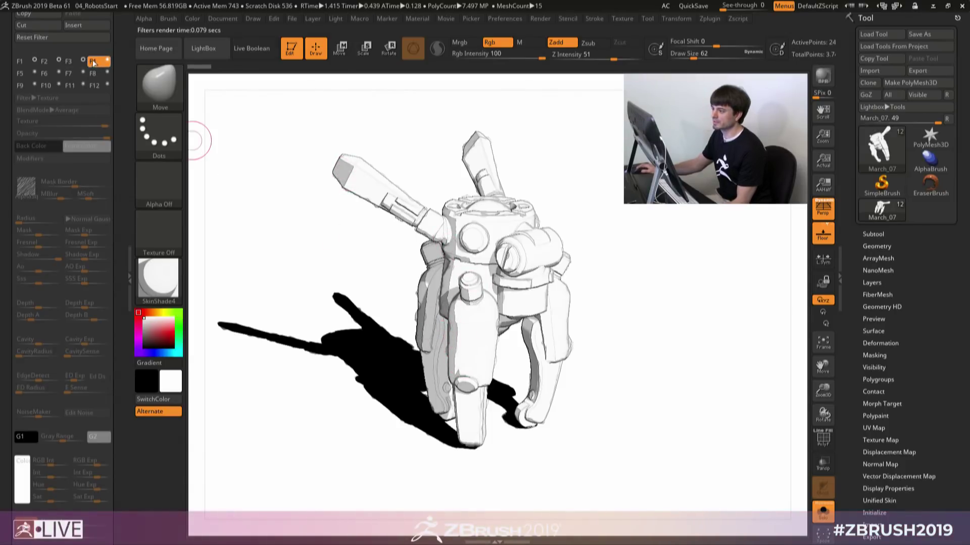
{"action": "left_click", "coordinate": [108, 58]}
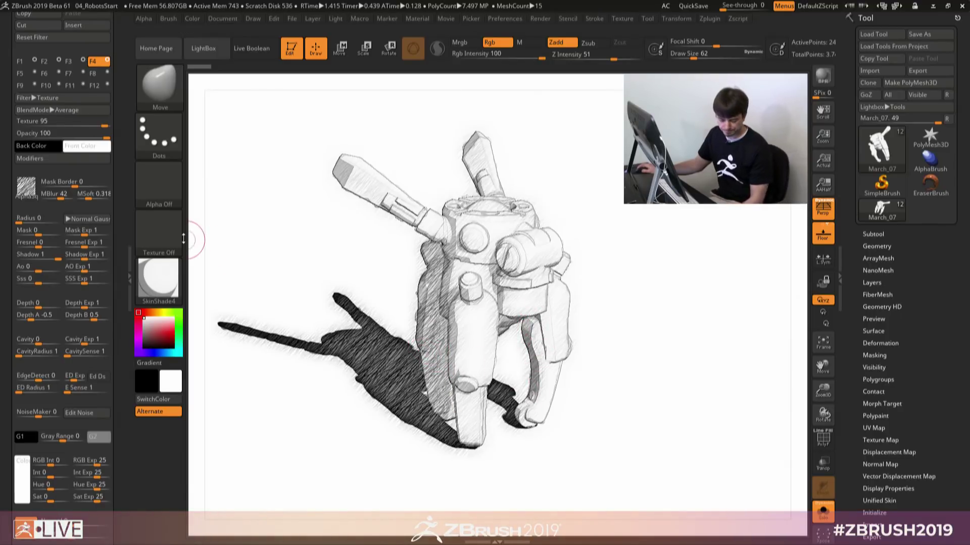
Step: Set the squiggle texture's Base Orientation to 2 and Orientations Count to 13, with filter strength 91 and opacity 78
{"action": "left_click", "coordinate": [36, 158]}
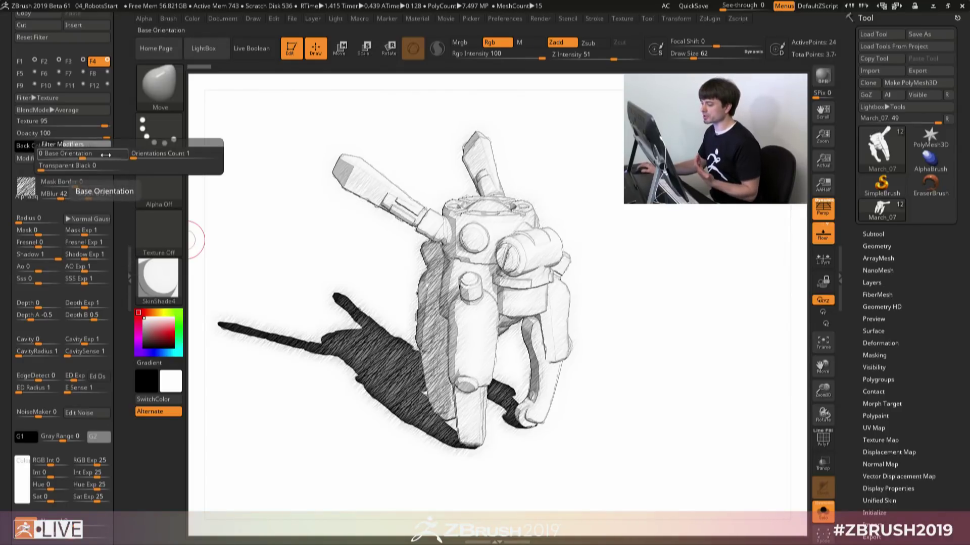
{"action": "left_click_drag", "start_coordinate": [94, 155], "coordinate": [86, 155]}
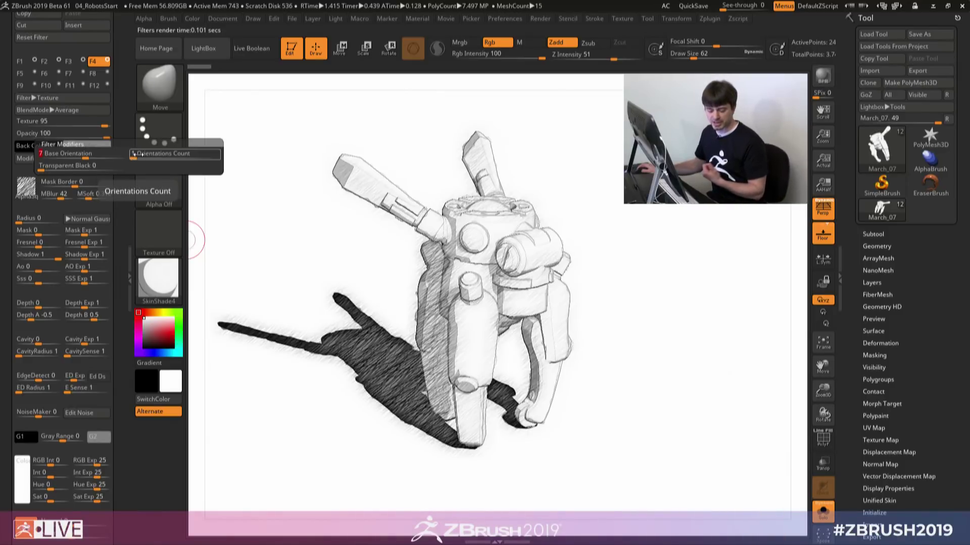
{"action": "left_click_drag", "start_coordinate": [140, 154], "coordinate": [143, 158]}
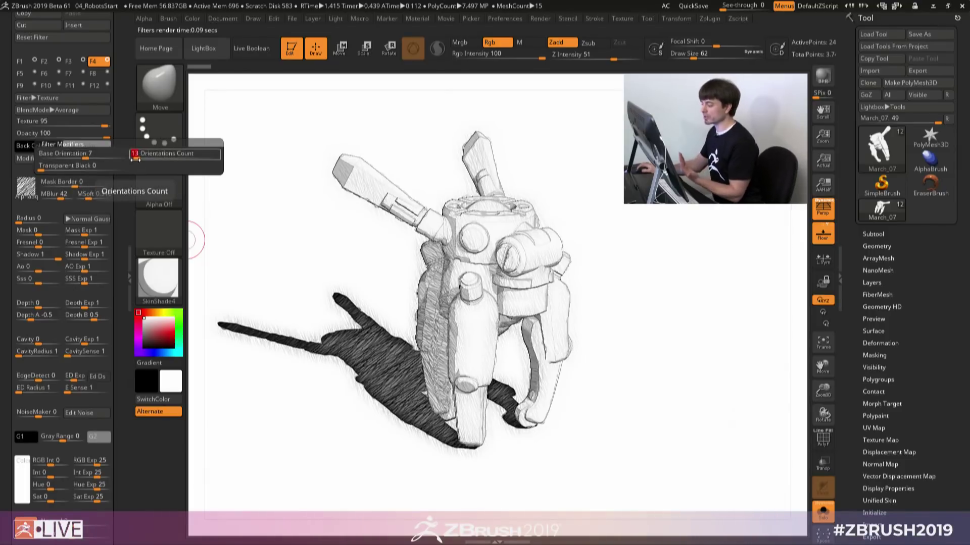
{"action": "left_click_drag", "start_coordinate": [86, 159], "coordinate": [85, 159]}
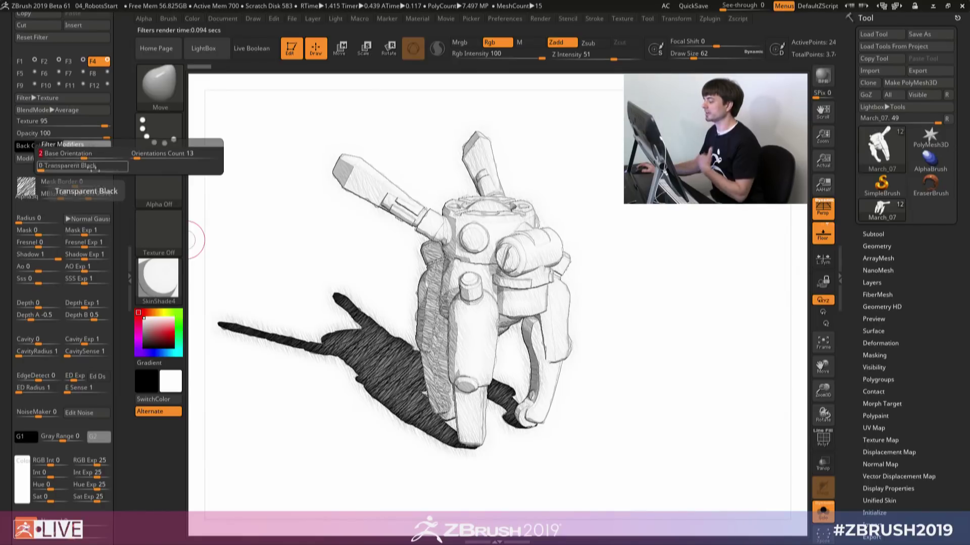
{"action": "mouse_move", "coordinate": [105, 135]}
{"action": "left_mouse_down"}
{"action": "mouse_move", "coordinate": [72, 136]}
{"action": "mouse_move", "coordinate": [102, 125]}
{"action": "left_mouse_up"}
{"action": "left_click", "coordinate": [101, 159]}
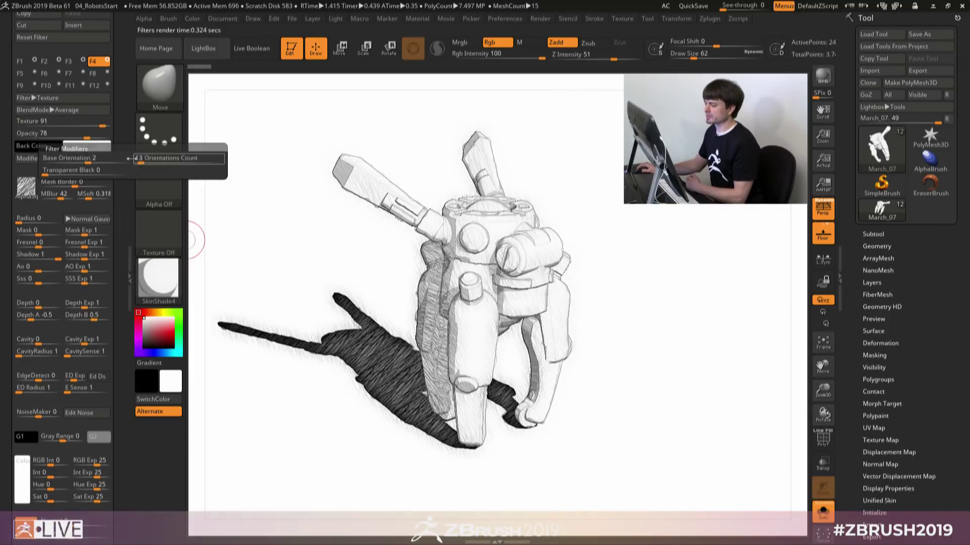
Step: Copy the hatching Texture filter from slot F4 and paste it into slot F5
{"action": "mouse_move", "coordinate": [138, 162]}
{"action": "left_mouse_down"}
{"action": "mouse_move", "coordinate": [149, 160]}
{"action": "mouse_move", "coordinate": [141, 161]}
{"action": "left_mouse_up"}
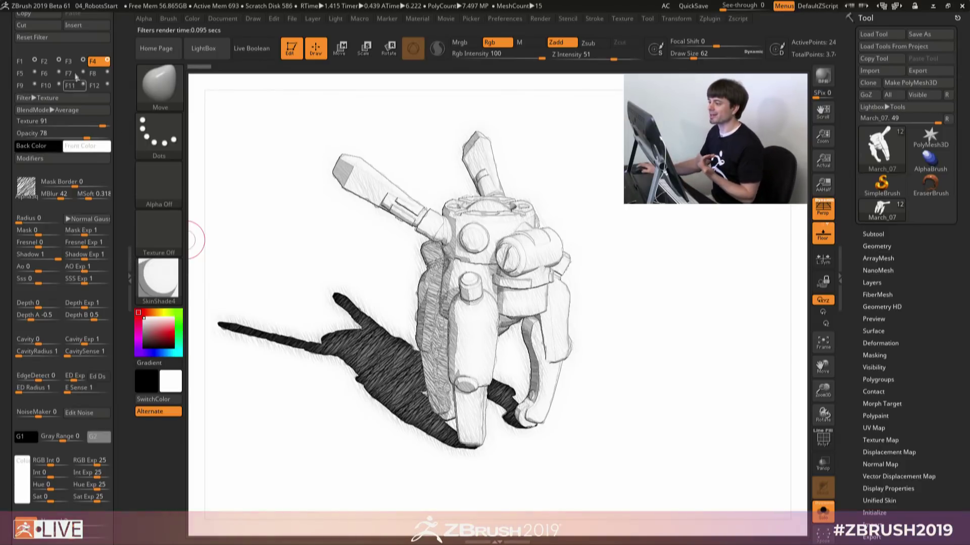
{"action": "left_click_drag", "start_coordinate": [123, 42], "coordinate": [123, 49]}
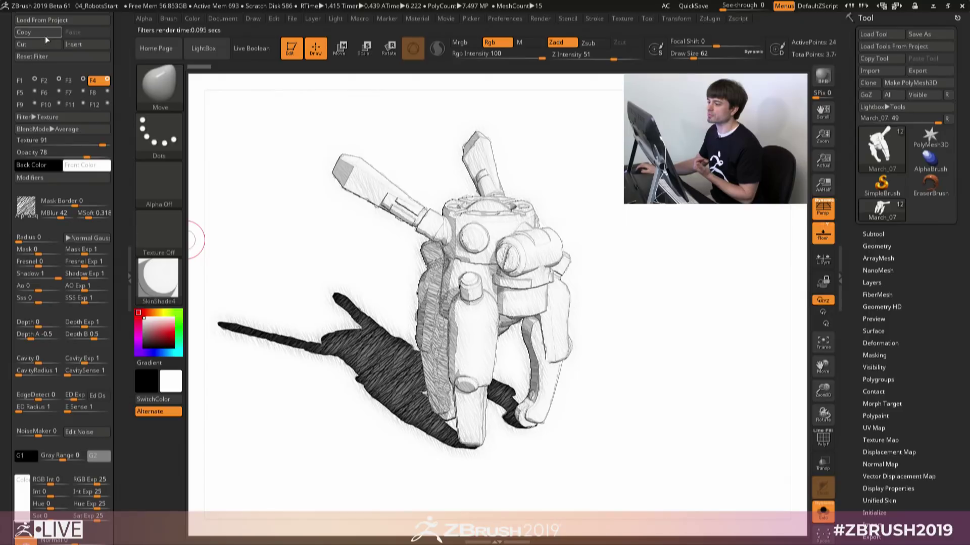
{"action": "left_click", "coordinate": [44, 35]}
{"action": "left_click", "coordinate": [20, 93]}
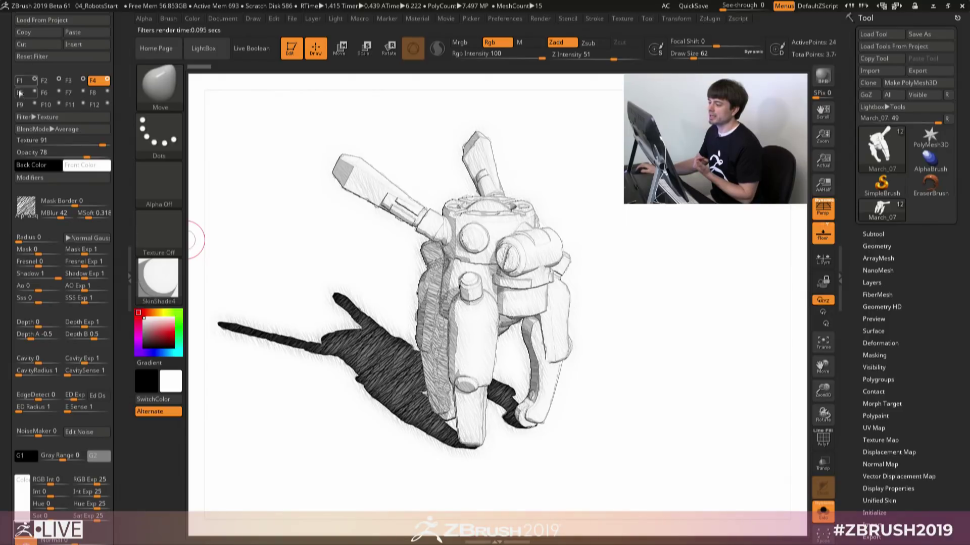
{"action": "left_click", "coordinate": [77, 33]}
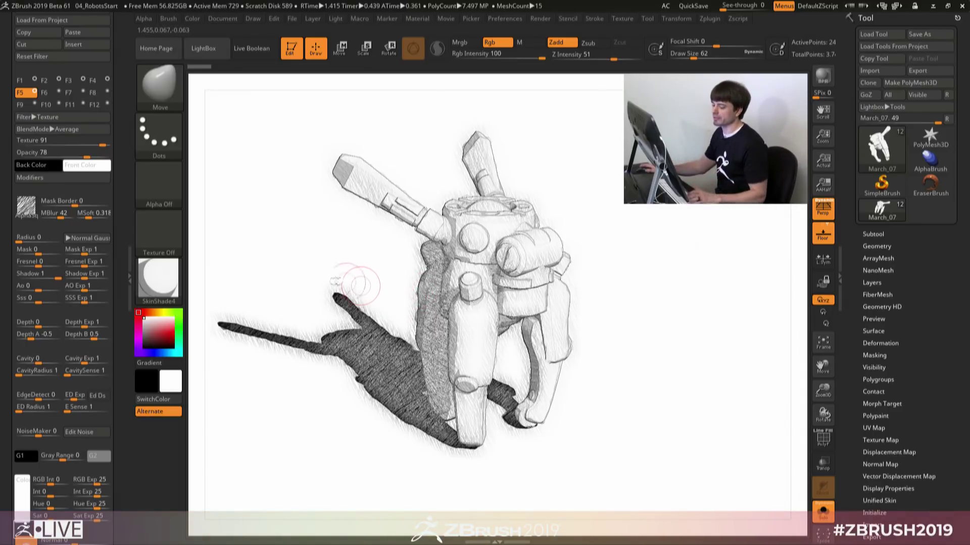
Step: Limit the F5 Texture filter to a gray sampled from the robot, with RGB Int 89 and opacity 95, switching F4 off while adjusting
{"action": "scroll", "coordinate": [61, 303], "scroll_direction": "down", "scroll_amount": 2}
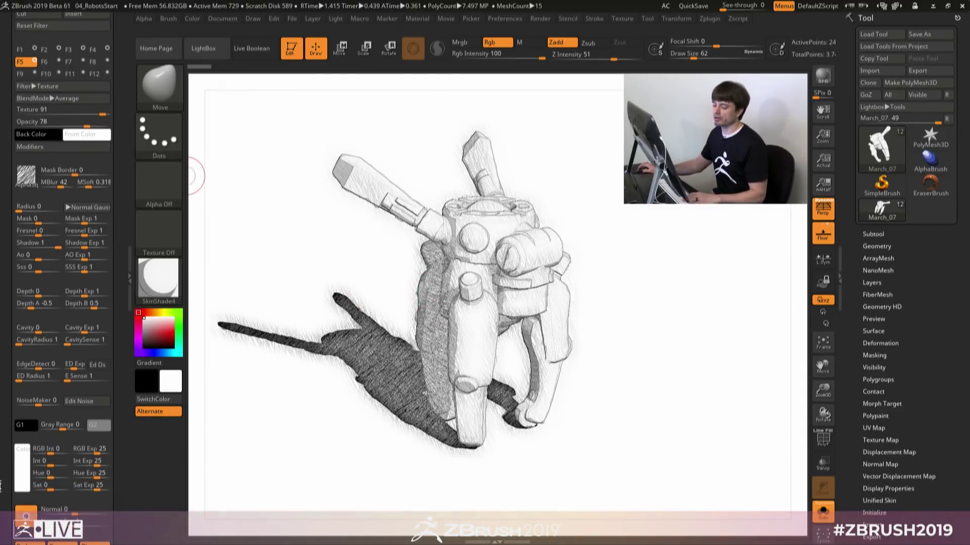
{"action": "left_click", "coordinate": [108, 49]}
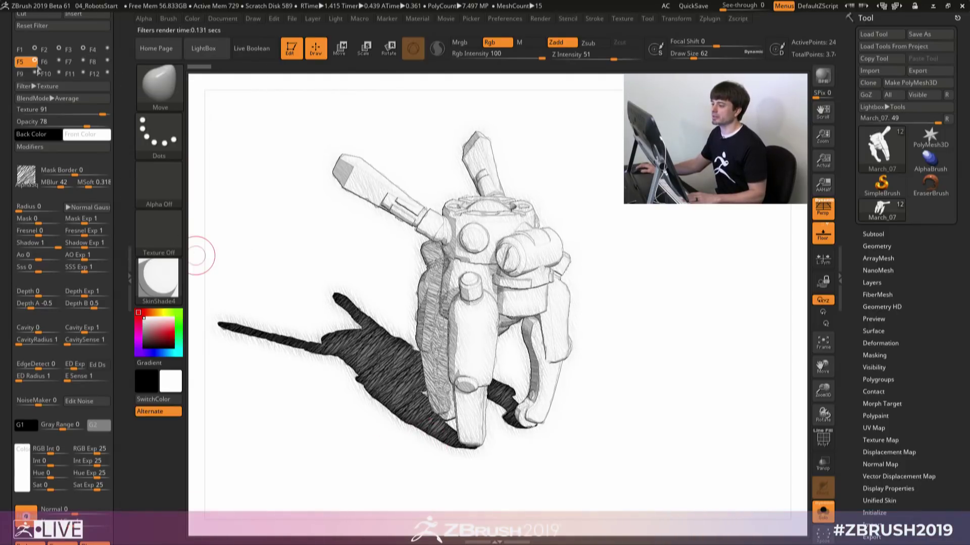
{"action": "left_click_drag", "start_coordinate": [55, 122], "coordinate": [15, 130]}
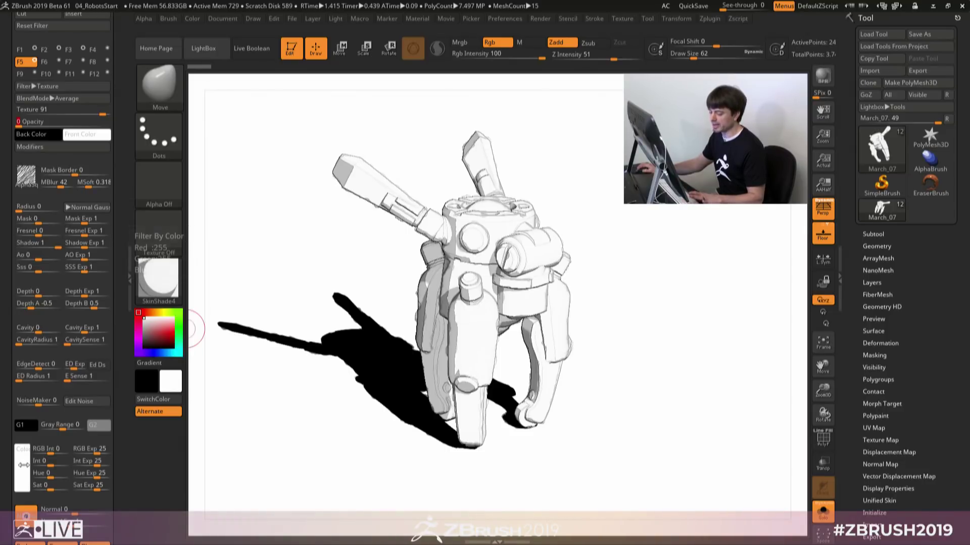
{"action": "left_click_drag", "start_coordinate": [24, 465], "coordinate": [378, 371]}
{"action": "mouse_move", "coordinate": [347, 183]}
{"action": "left_mouse_down"}
{"action": "mouse_move", "coordinate": [340, 170]}
{"action": "mouse_move", "coordinate": [454, 247]}
{"action": "mouse_move", "coordinate": [444, 293]}
{"action": "mouse_move", "coordinate": [453, 354]}
{"action": "mouse_move", "coordinate": [527, 336]}
{"action": "mouse_move", "coordinate": [530, 368]}
{"action": "mouse_move", "coordinate": [523, 317]}
{"action": "mouse_move", "coordinate": [343, 174]}
{"action": "left_mouse_up"}
{"action": "left_click_drag", "start_coordinate": [96, 123], "coordinate": [102, 122]}
{"action": "left_click_drag", "start_coordinate": [57, 451], "coordinate": [63, 451]}
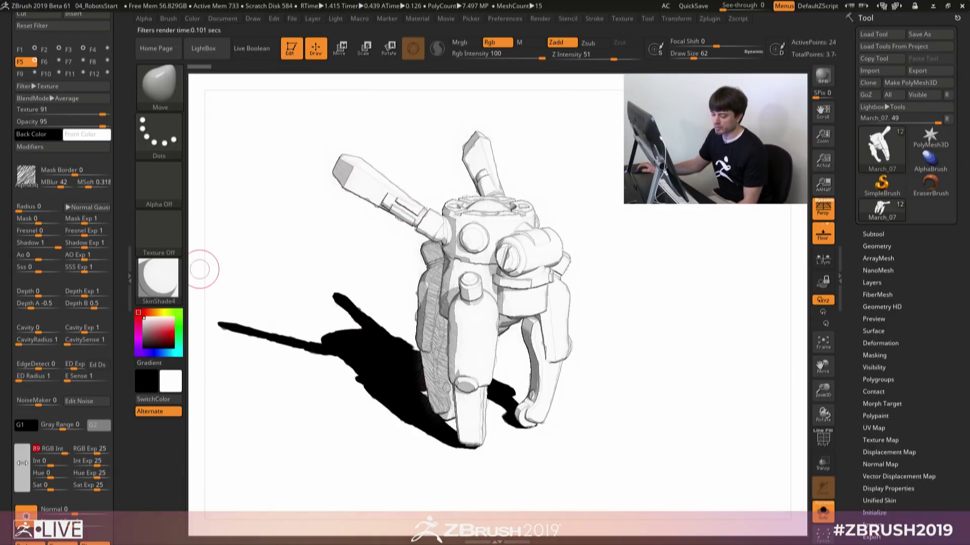
{"action": "left_click", "coordinate": [108, 49]}
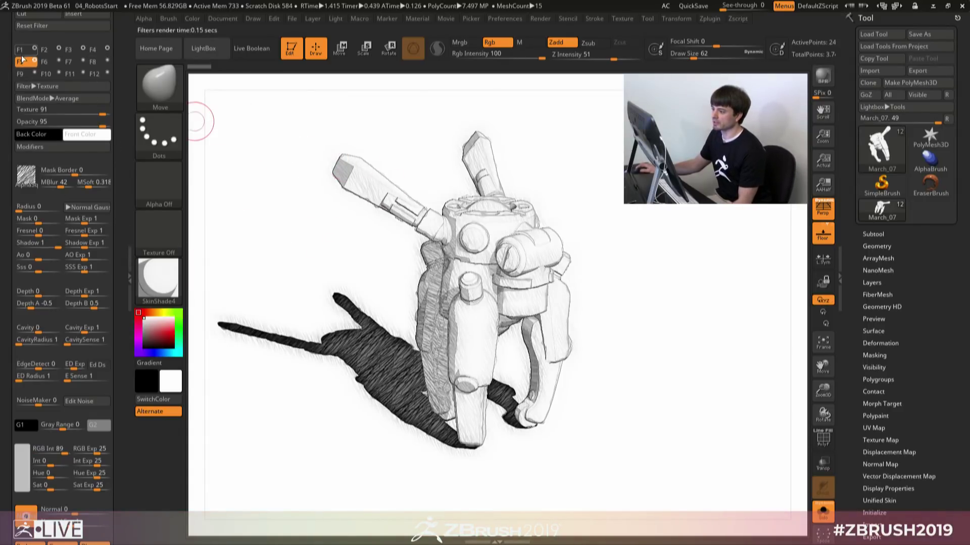
Step: Set the F5 texture's Orientations Count to 1, and give the F4 texture Base Orientation 0 and Orientations Count 7
{"action": "left_click", "coordinate": [41, 150]}
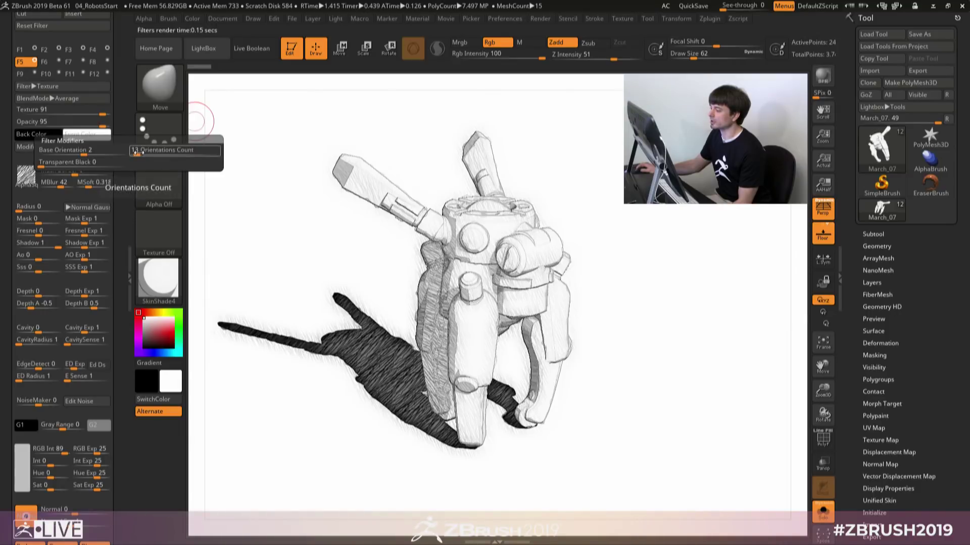
{"action": "left_click", "coordinate": [80, 151]}
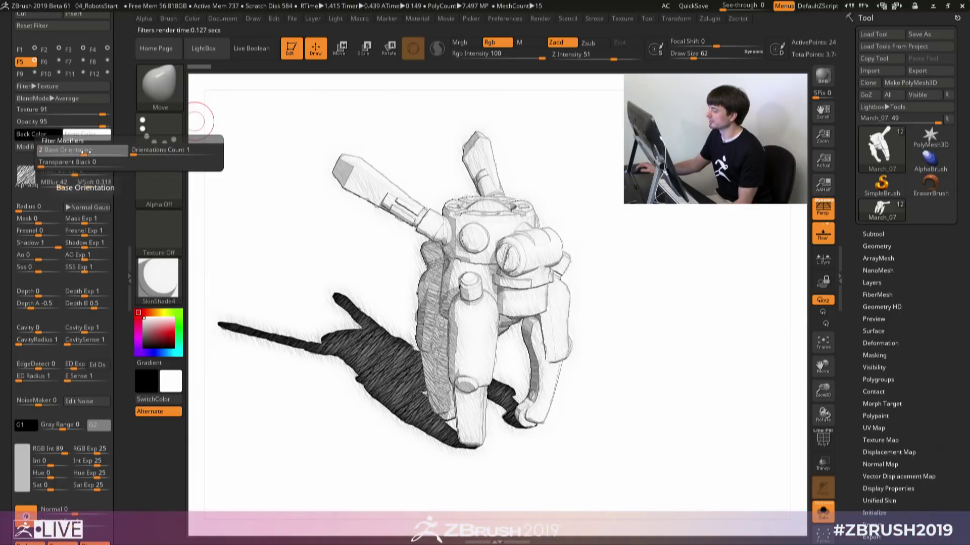
{"action": "left_click", "coordinate": [92, 49]}
{"action": "left_click", "coordinate": [64, 148]}
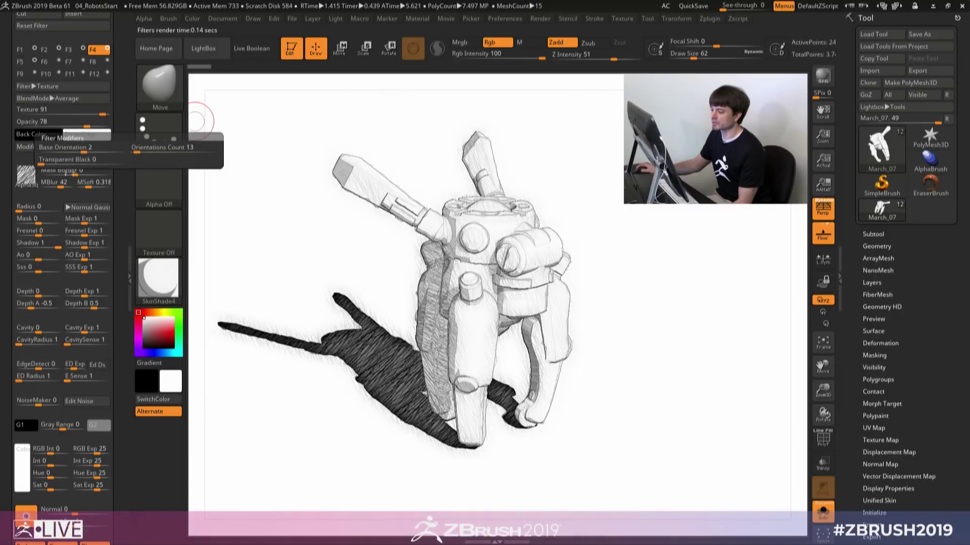
{"action": "left_click", "coordinate": [82, 148]}
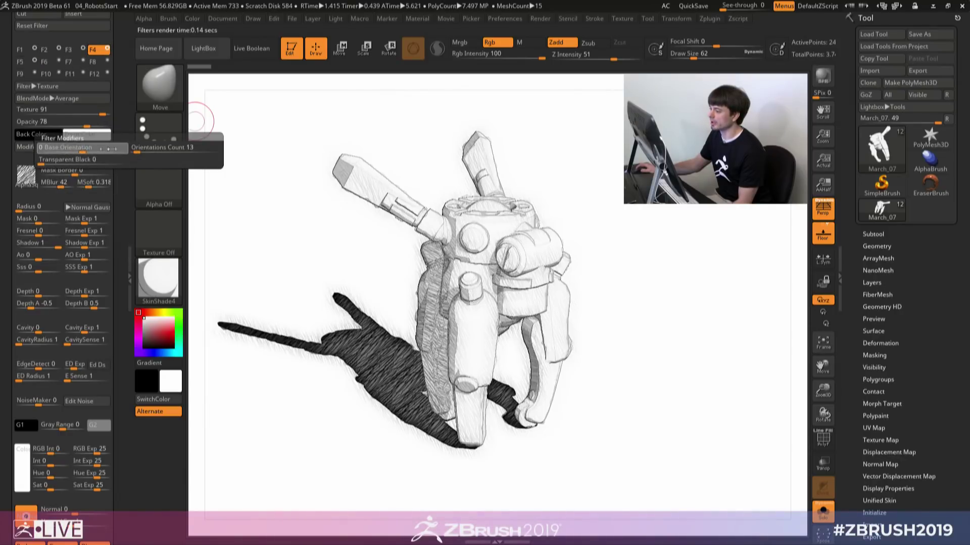
{"action": "left_click", "coordinate": [135, 150]}
{"action": "type", "text": "7"}
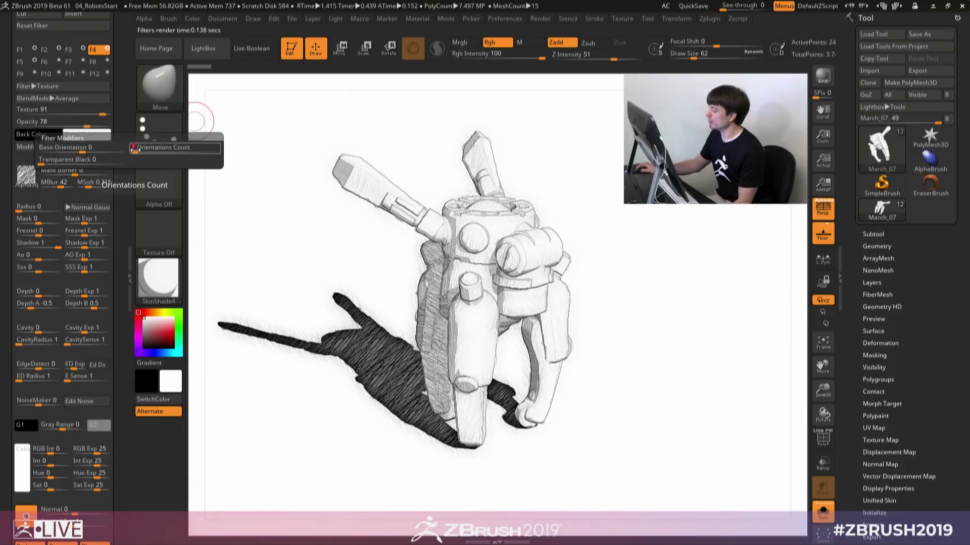
{"action": "key", "text": "Return"}
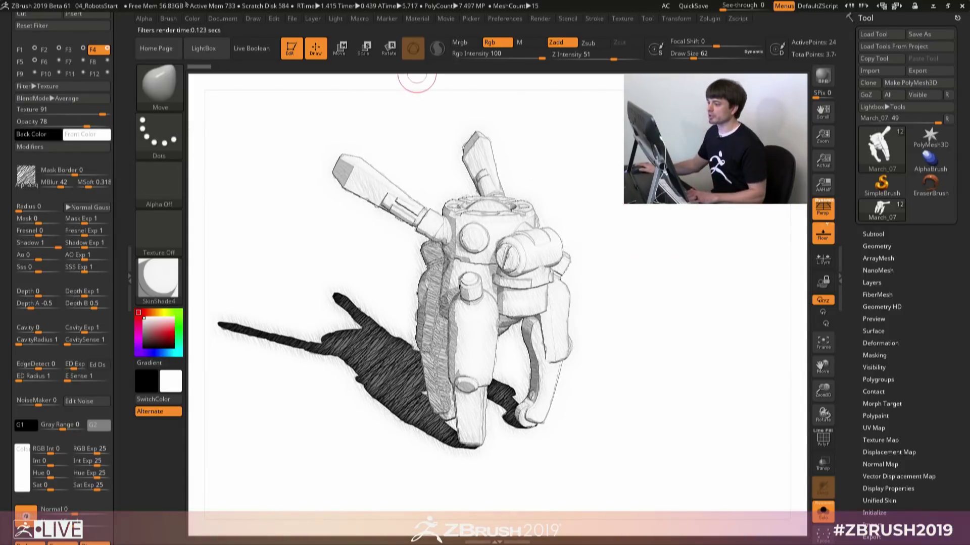
Step: Duplicate the F4 Texture filter into slot F6 to layer another pass of shadow hatching
{"action": "scroll", "coordinate": [66, 61], "scroll_direction": "up", "scroll_amount": 3}
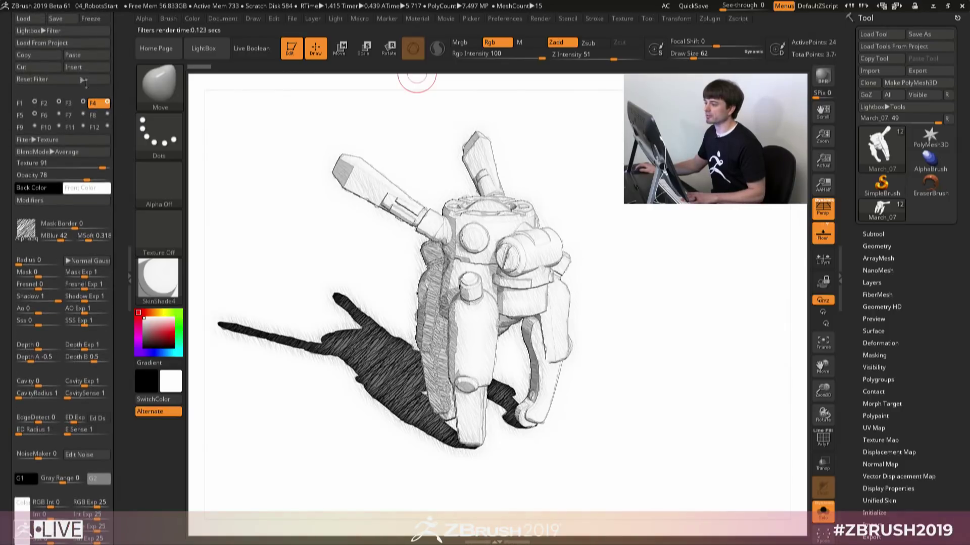
{"action": "left_click", "coordinate": [41, 56]}
{"action": "left_click", "coordinate": [44, 115]}
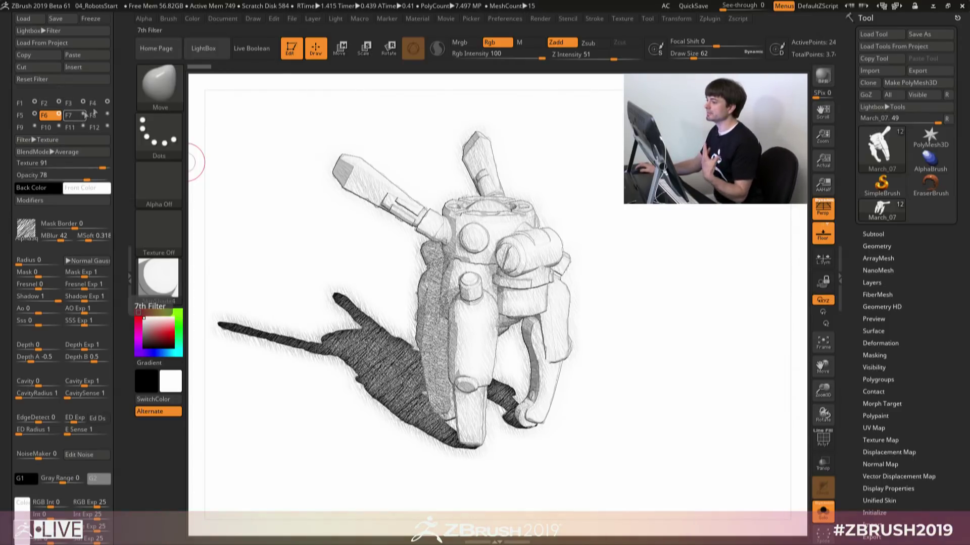
Step: Activate filter slot F7 as an Intensity filter with a strength of 54
{"action": "scroll", "coordinate": [123, 67], "scroll_direction": "up", "scroll_amount": 3}
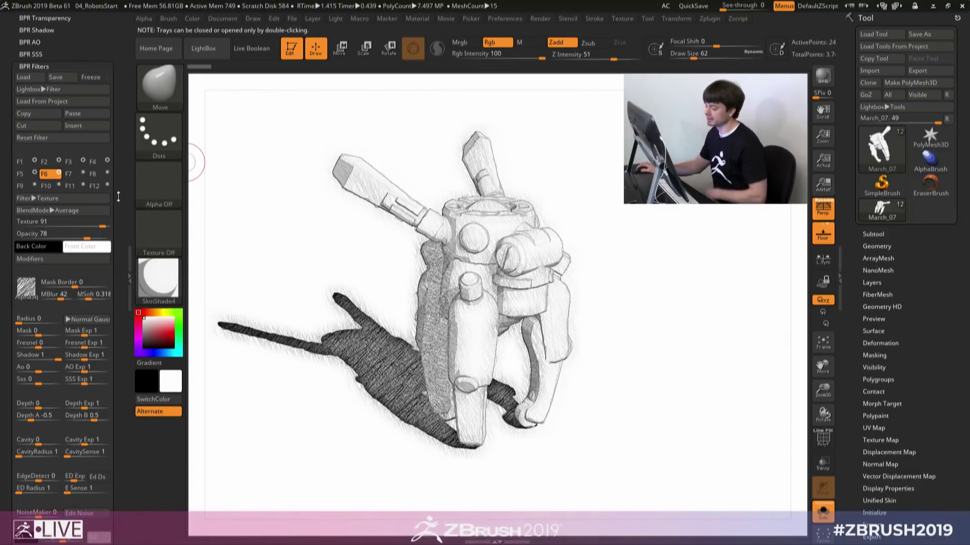
{"action": "left_click", "coordinate": [76, 174]}
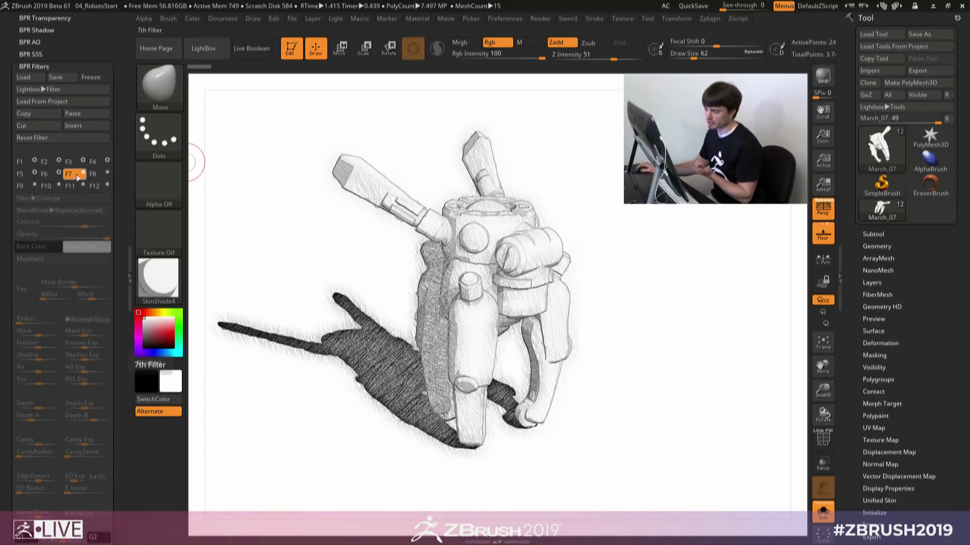
{"action": "left_click", "coordinate": [69, 199]}
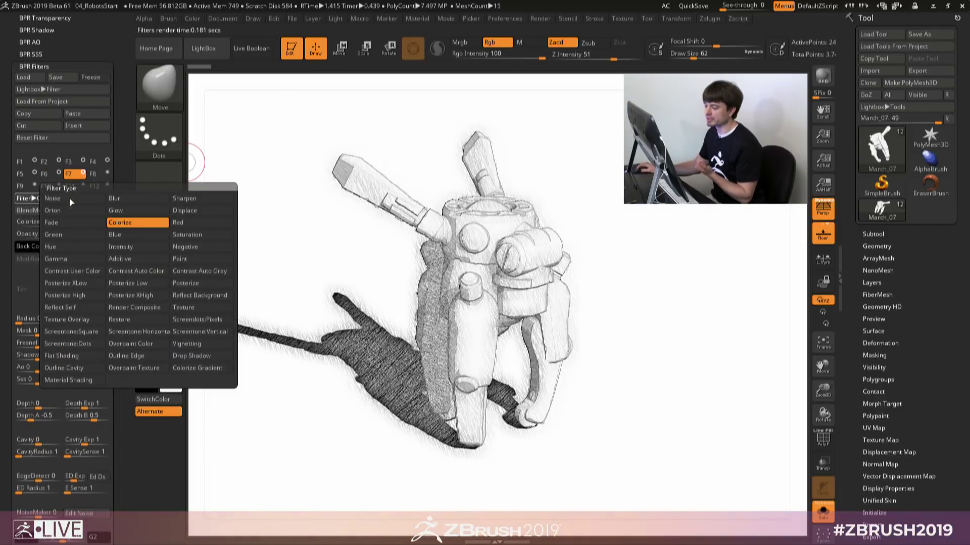
{"action": "left_click", "coordinate": [136, 223]}
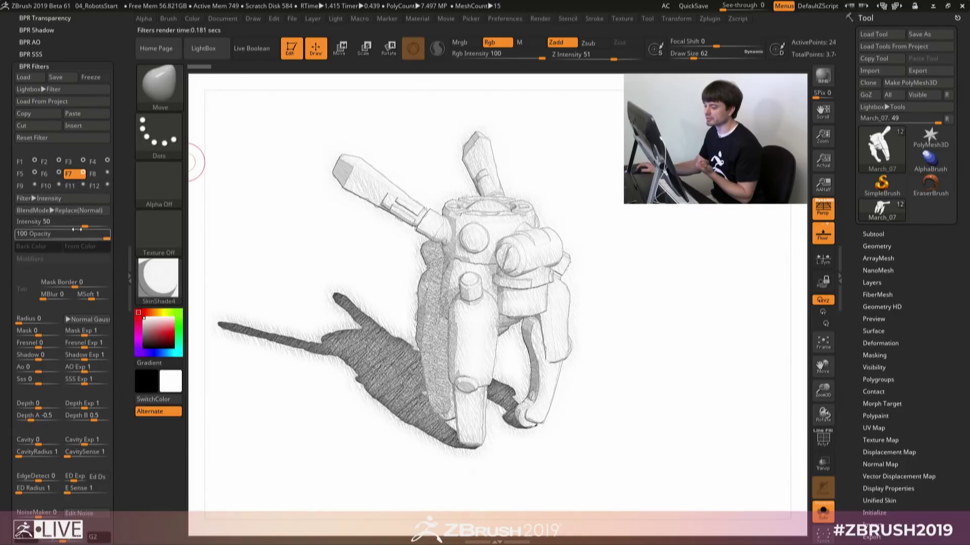
{"action": "left_click_drag", "start_coordinate": [85, 225], "coordinate": [87, 223]}
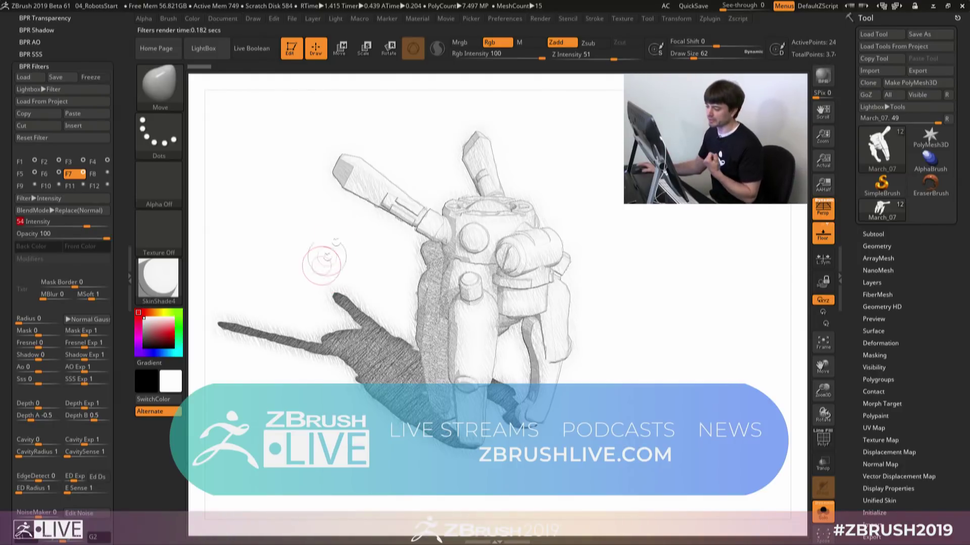
Step: Activate filter slot F8, try the Screentone:Dots type, and change it to Screentone:Square
{"action": "left_click", "coordinate": [98, 176]}
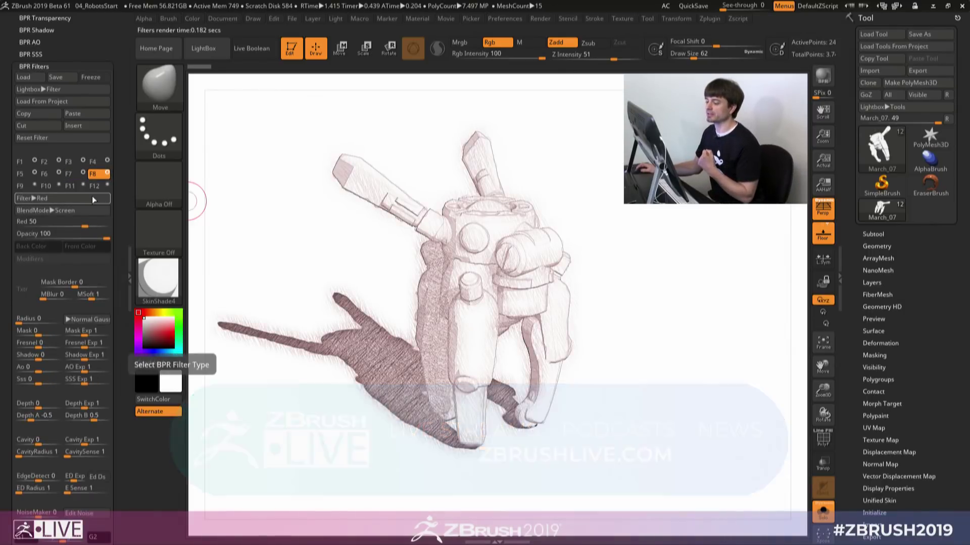
{"action": "left_click", "coordinate": [93, 199]}
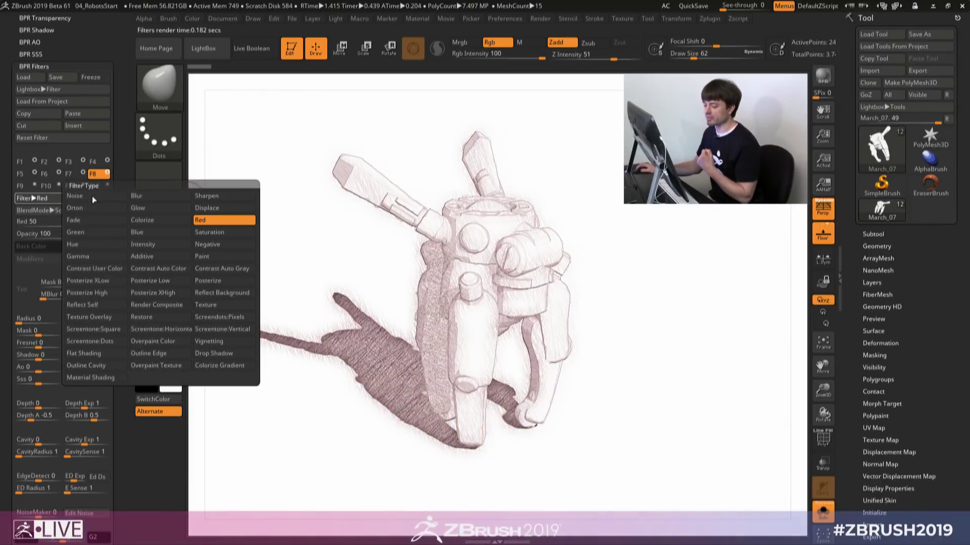
{"action": "left_click", "coordinate": [100, 342]}
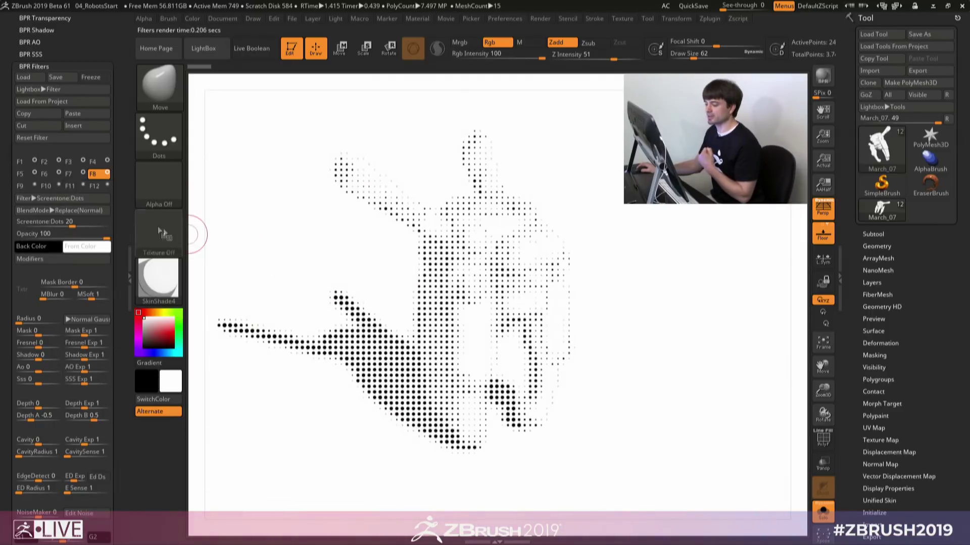
{"action": "left_click", "coordinate": [55, 199]}
{"action": "left_click", "coordinate": [83, 331]}
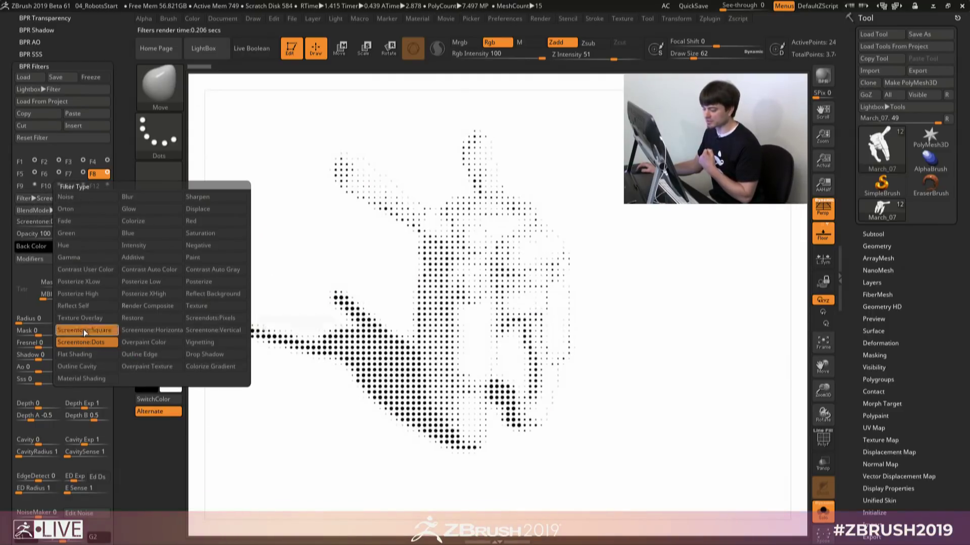
Step: Enable Use Constant Size in the Screentone:Square filter's modifiers
{"action": "left_click", "coordinate": [30, 259]}
{"action": "left_click", "coordinate": [84, 259]}
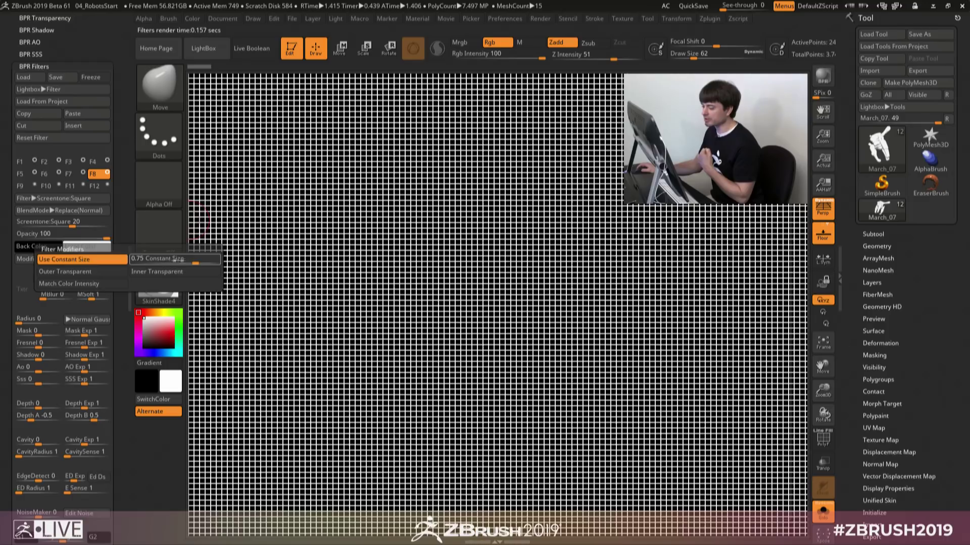
{"action": "left_click_drag", "start_coordinate": [192, 259], "coordinate": [190, 260]}
{"action": "left_click", "coordinate": [55, 260]}
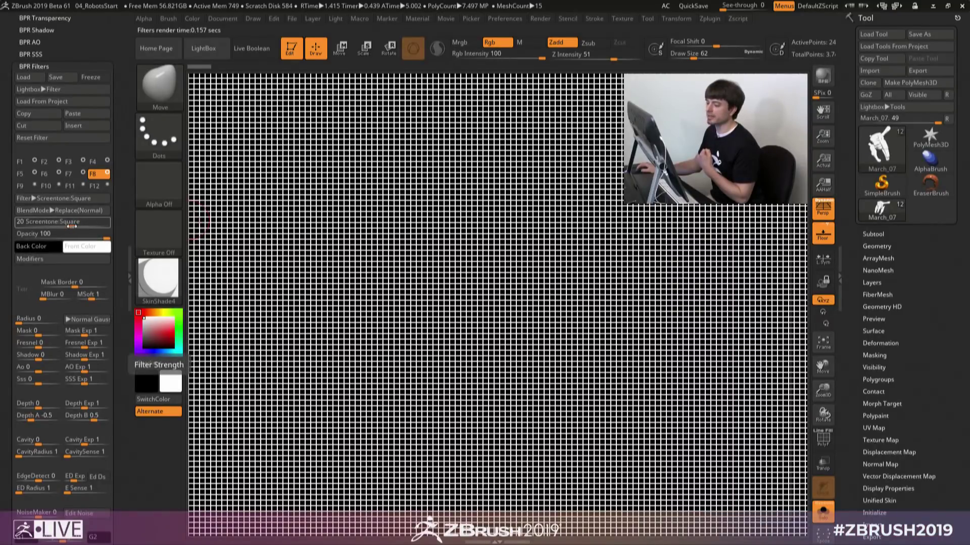
Step: Set the Screentone:Square filter's blend mode to Lighten, its opacity to 48 and its strength to 9
{"action": "left_click_drag", "start_coordinate": [81, 236], "coordinate": [76, 237]}
{"action": "left_click", "coordinate": [60, 210]}
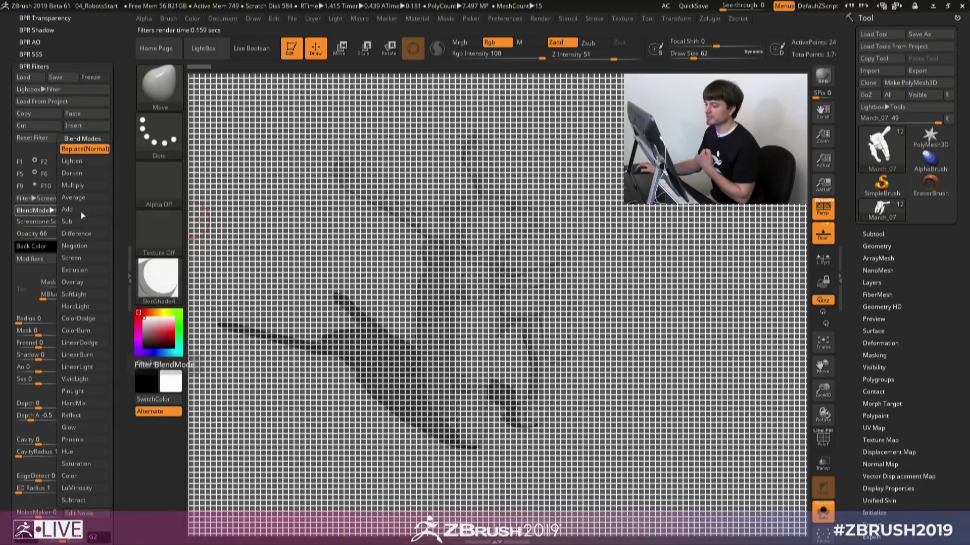
{"action": "left_click", "coordinate": [80, 167]}
{"action": "left_click_drag", "start_coordinate": [72, 236], "coordinate": [62, 235]}
{"action": "left_click_drag", "start_coordinate": [67, 222], "coordinate": [71, 223]}
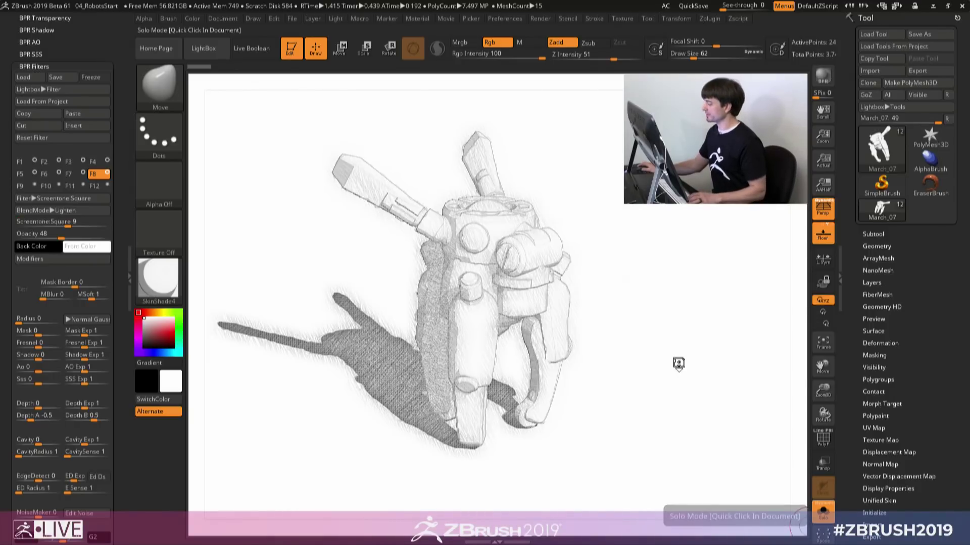
Step: Switch to the Photos app and review the black-and-white example renders bw_01.jpg through bw_04.jpg
{"action": "left_click", "coordinate": [677, 363]}
{"action": "key", "text": "alt+Tab"}
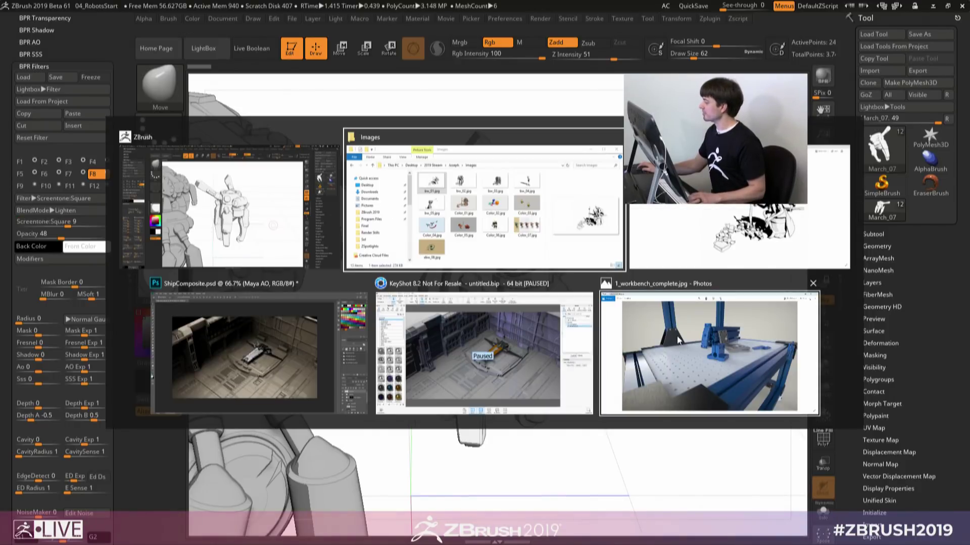
{"action": "left_click", "coordinate": [679, 342]}
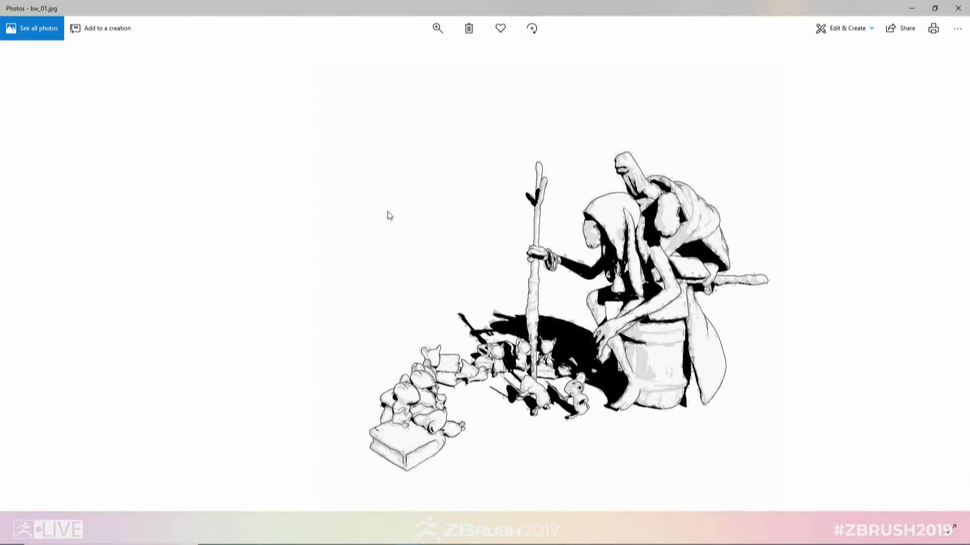
{"action": "key", "text": "Right"}
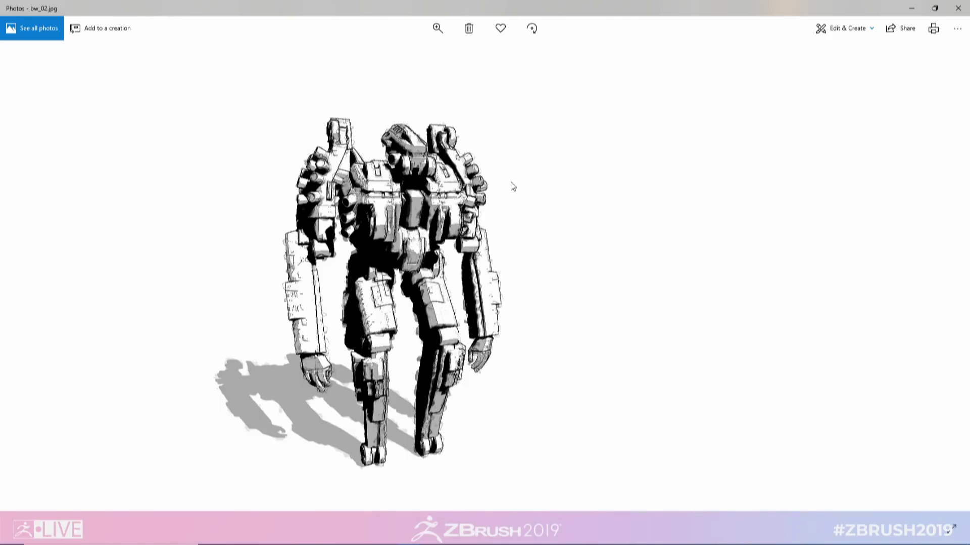
{"action": "key", "text": "Right"}
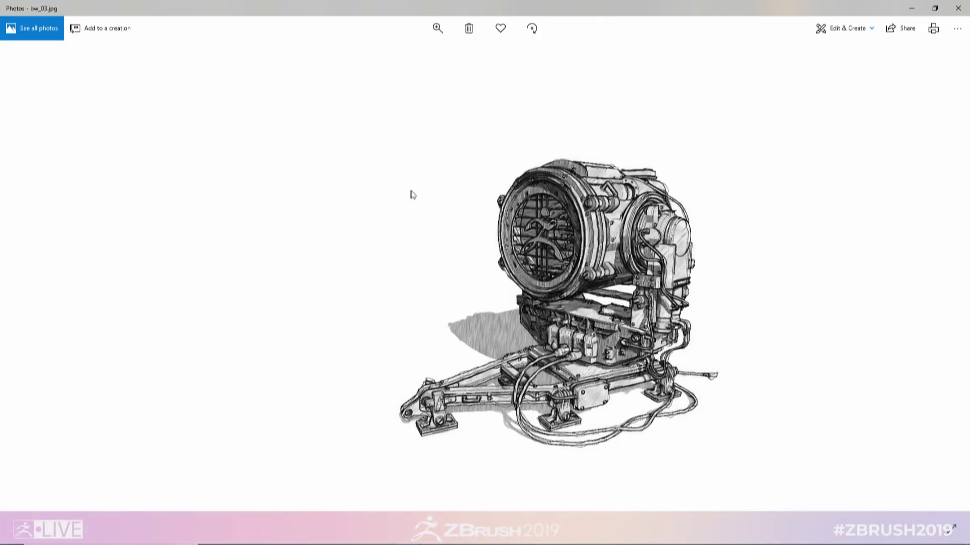
{"action": "key", "text": "Right"}
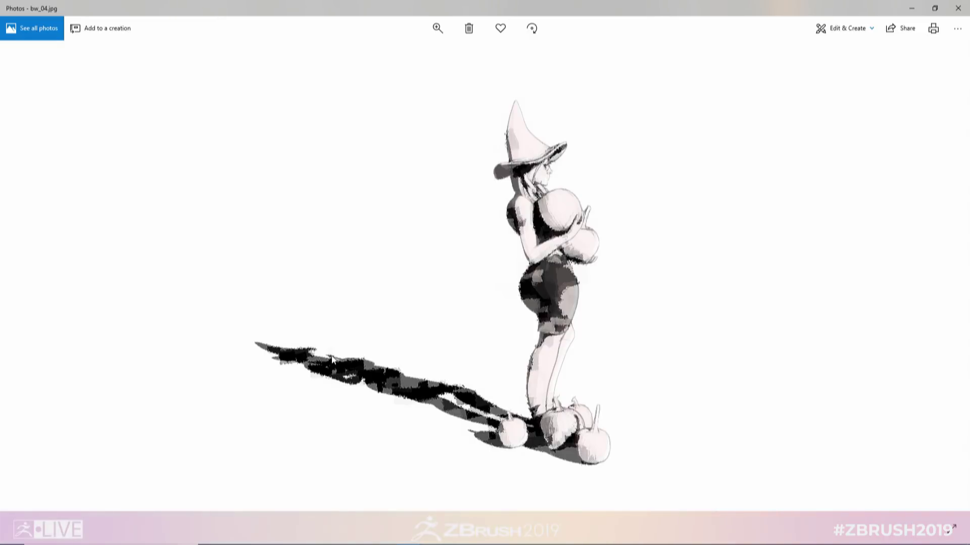
Step: View the black-and-white example render bw_05.jpg in Photos and switch back to ZBrush
{"action": "key", "text": "Right"}
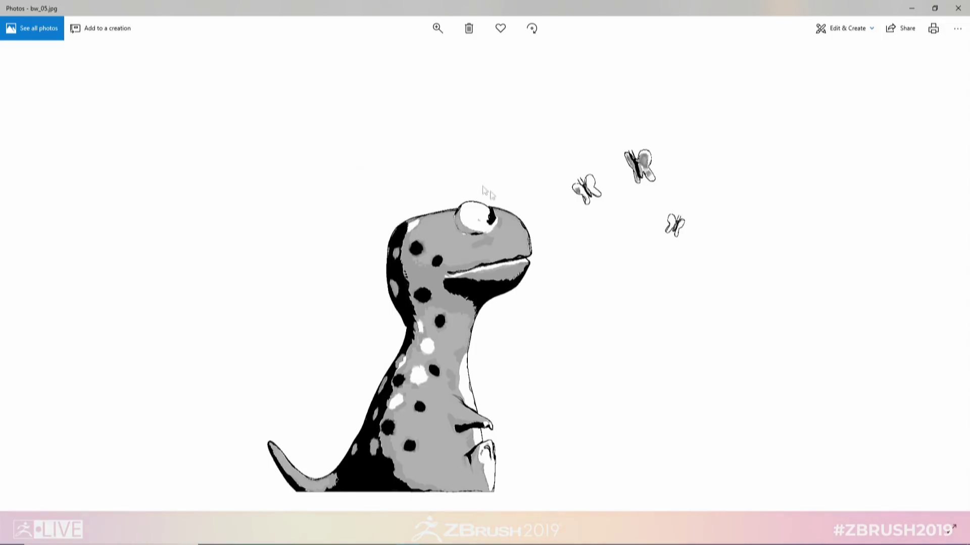
{"action": "key", "text": "alt+Tab"}
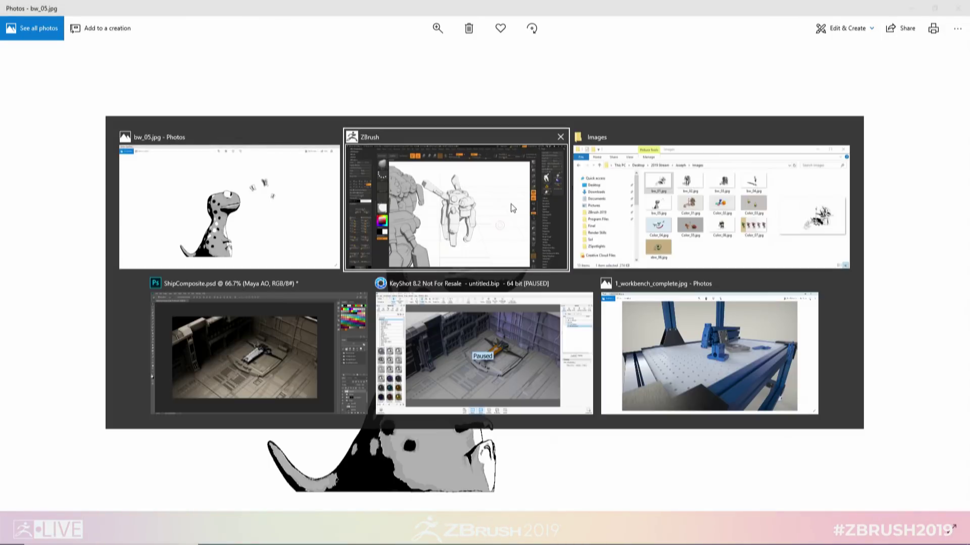
{"action": "left_click", "coordinate": [513, 208]}
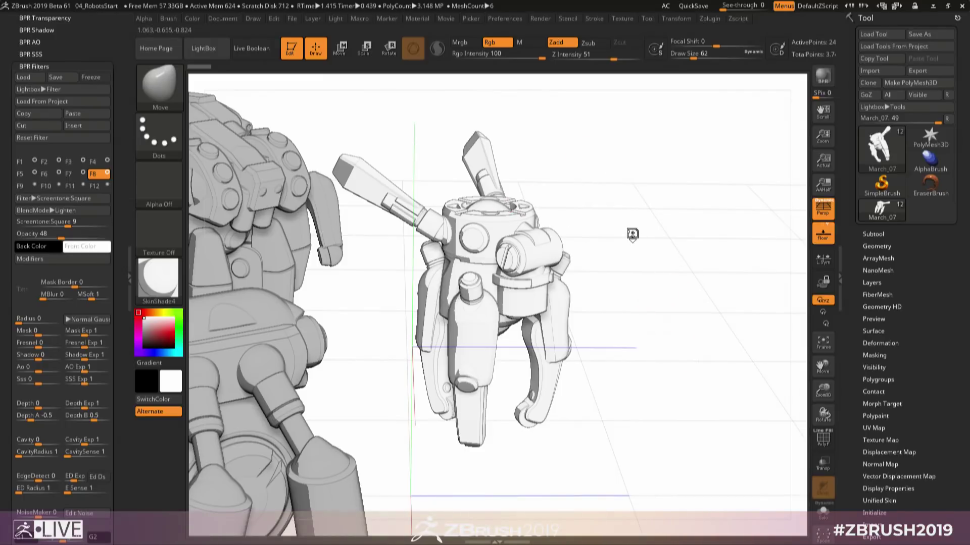
Step: Open the LightBox project 05_GirlWithDressStart without saving the changes to the robot project
{"action": "left_click_drag", "start_coordinate": [632, 235], "coordinate": [630, 232], "text": "alt"}
{"action": "left_click_drag", "start_coordinate": [600, 332], "coordinate": [600, 283], "text": "alt"}
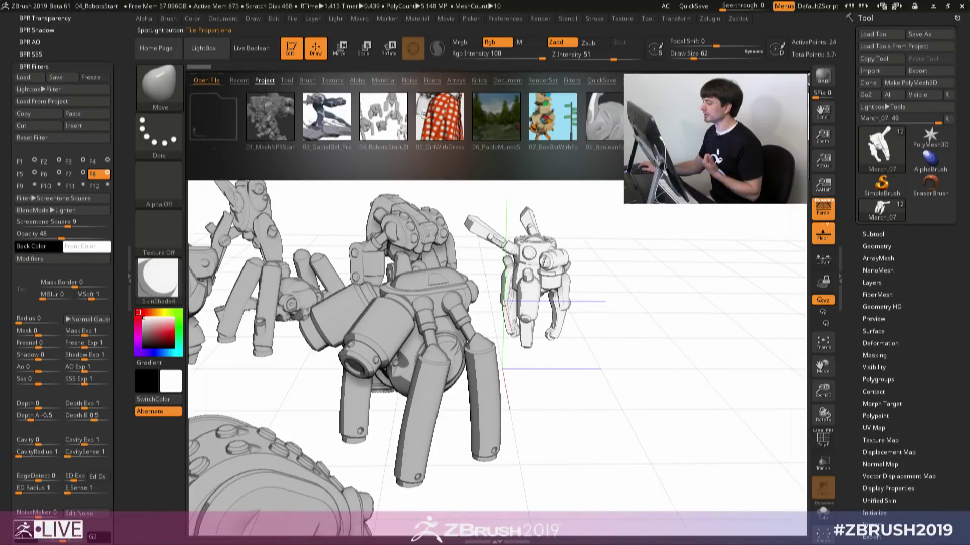
{"action": "double_click", "coordinate": [436, 114]}
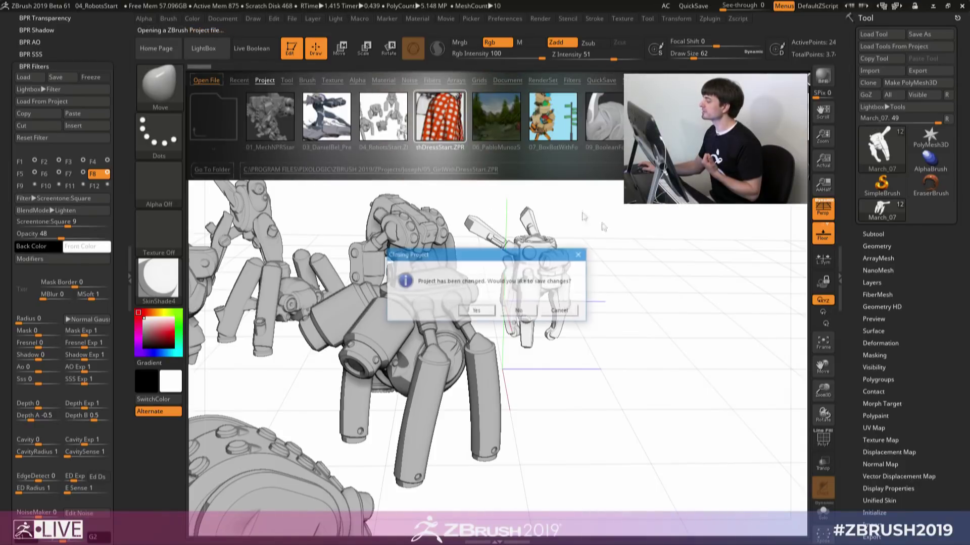
{"action": "left_click", "coordinate": [523, 310]}
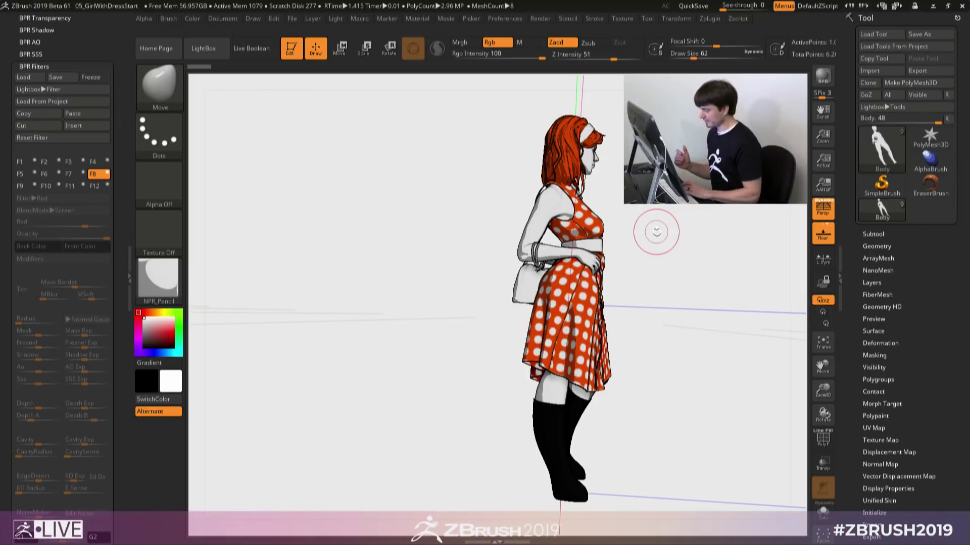
Step: Browse the filter presets in LightBox and make a BPR render of the girl with the dress
{"action": "key", "text": "comma"}
{"action": "left_click", "coordinate": [572, 80]}
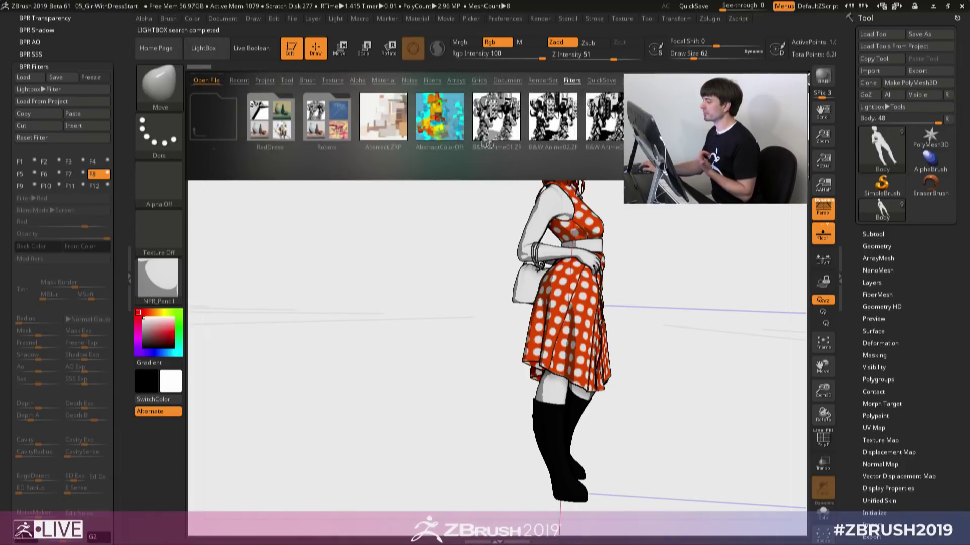
{"action": "left_click_drag", "start_coordinate": [513, 154], "coordinate": [477, 157]}
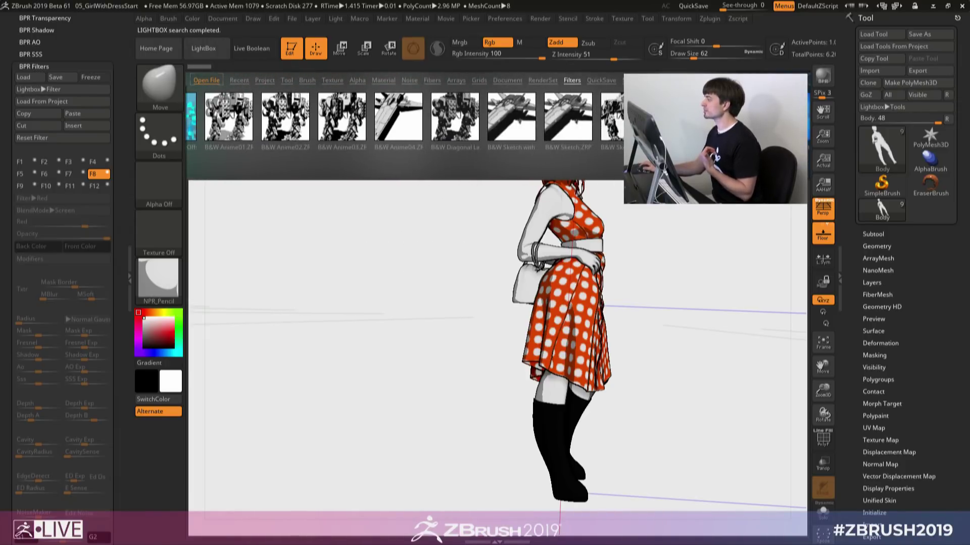
{"action": "left_click", "coordinate": [822, 76]}
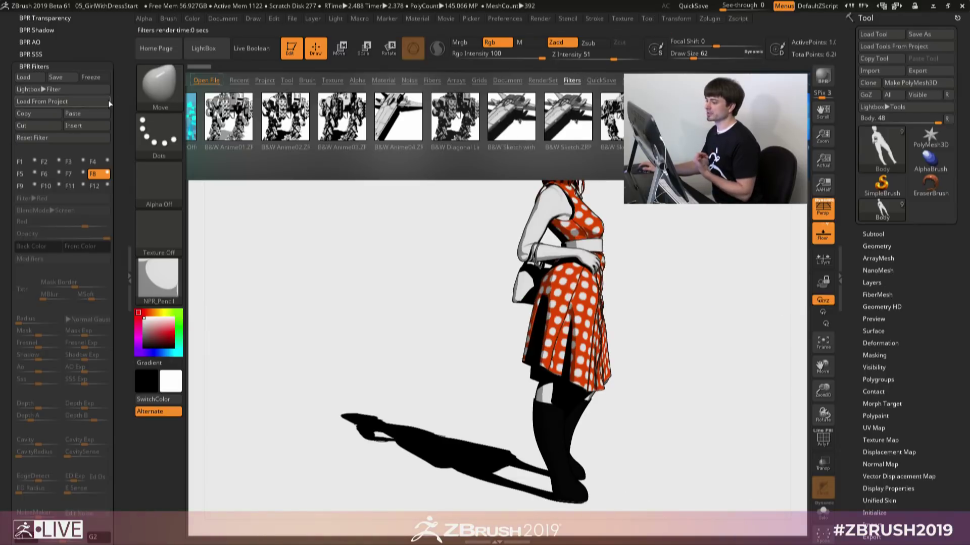
{"action": "scroll", "coordinate": [95, 80], "scroll_direction": "up", "scroll_amount": 1}
{"action": "scroll", "coordinate": [95, 79], "scroll_direction": "down", "scroll_amount": 2}
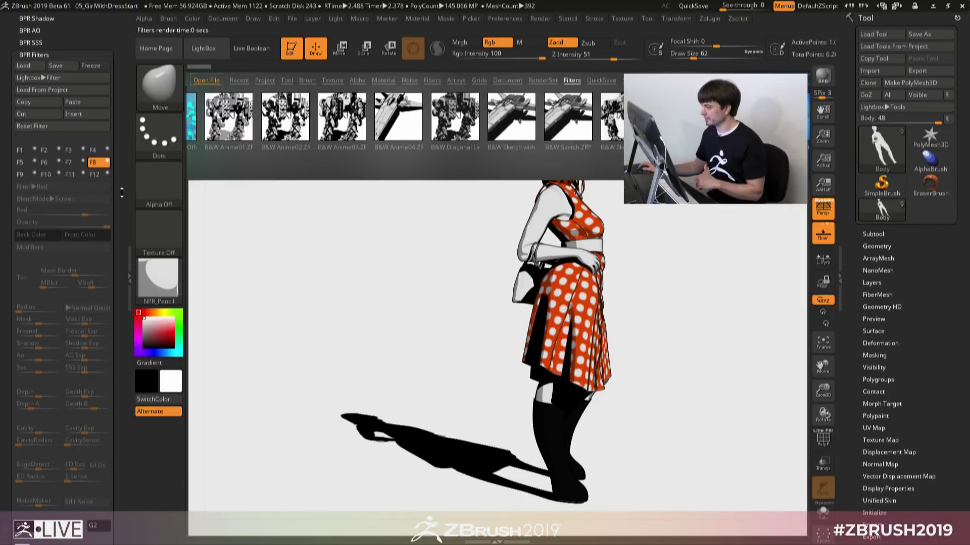
Step: Show the RenderSet presets in LightBox, shrink the canvas view to fit the girl below them, and collapse the BPR filter settings
{"action": "left_click", "coordinate": [535, 81]}
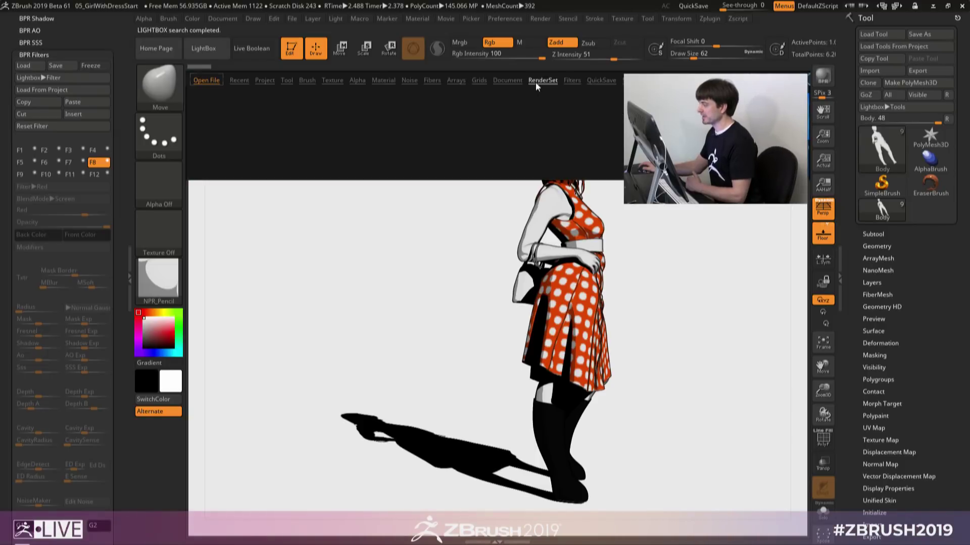
{"action": "left_click_drag", "start_coordinate": [819, 114], "coordinate": [788, 243]}
{"action": "left_click_drag", "start_coordinate": [824, 139], "coordinate": [825, 126]}
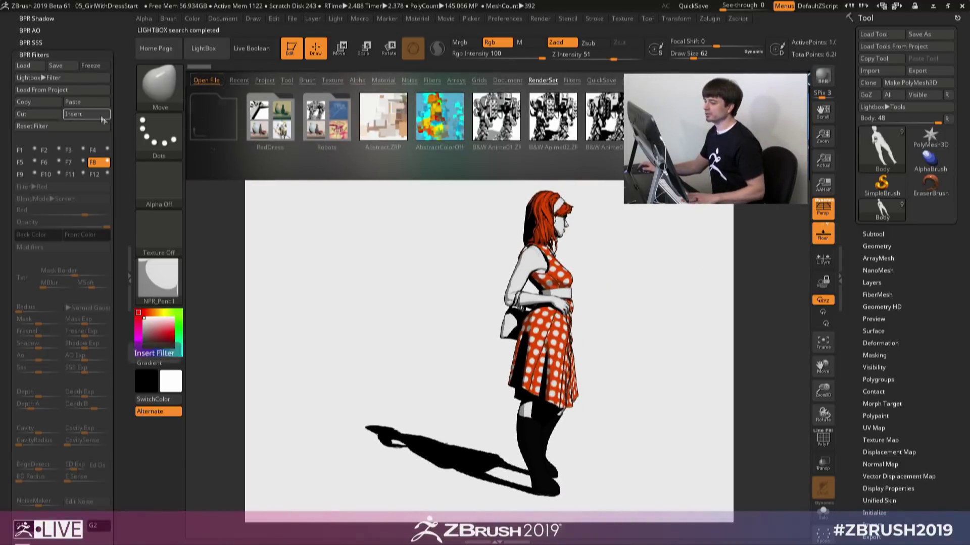
{"action": "left_click", "coordinate": [91, 54]}
{"action": "left_click_drag", "start_coordinate": [93, 90], "coordinate": [93, 219]}
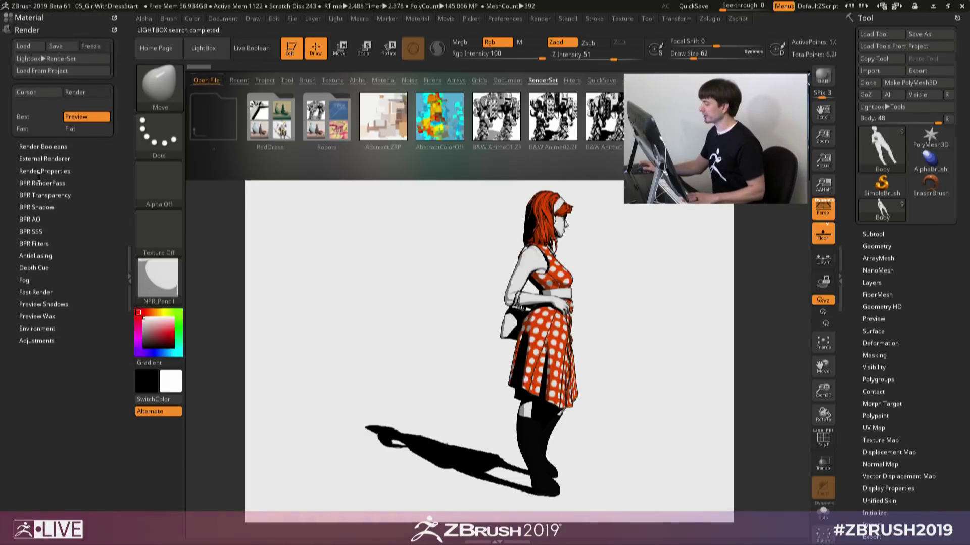
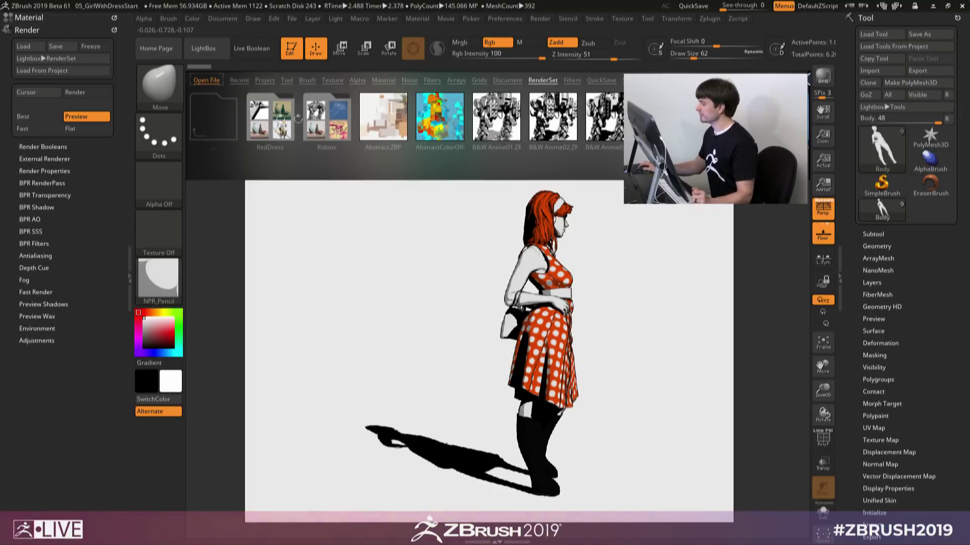
Step: Open the RedDress render-set folder and try the B&W Anime04, Charcoal and ColoredPencils presets on the girl
{"action": "left_click", "coordinate": [262, 121]}
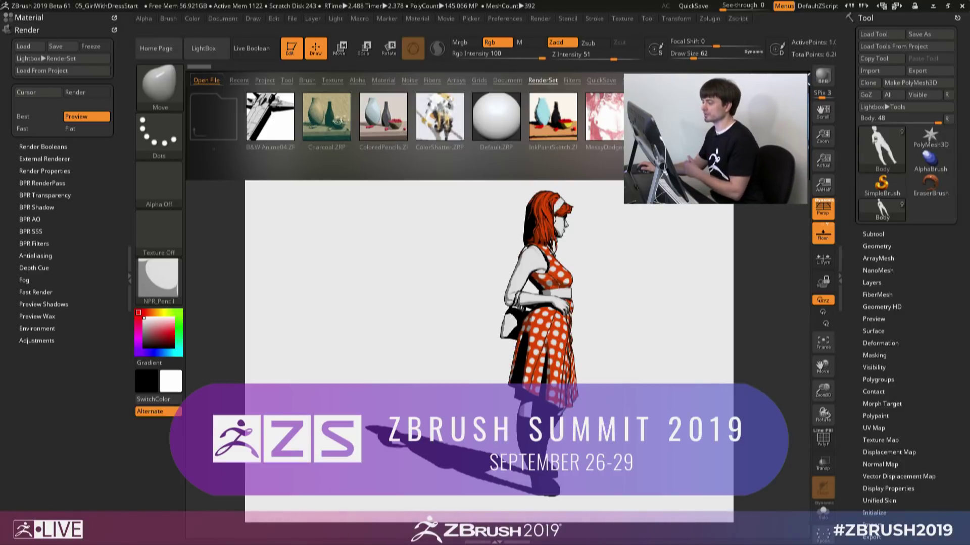
{"action": "double_click", "coordinate": [275, 124]}
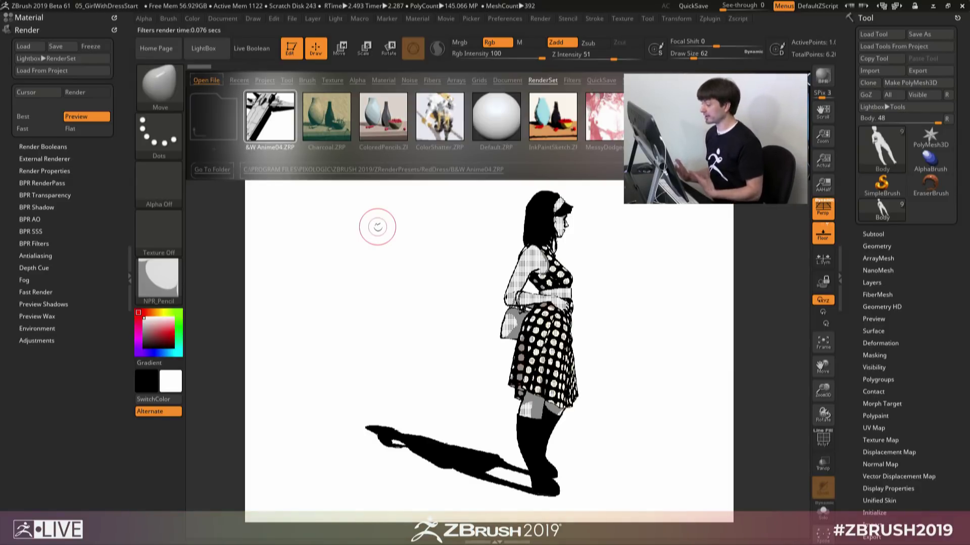
{"action": "double_click", "coordinate": [335, 118]}
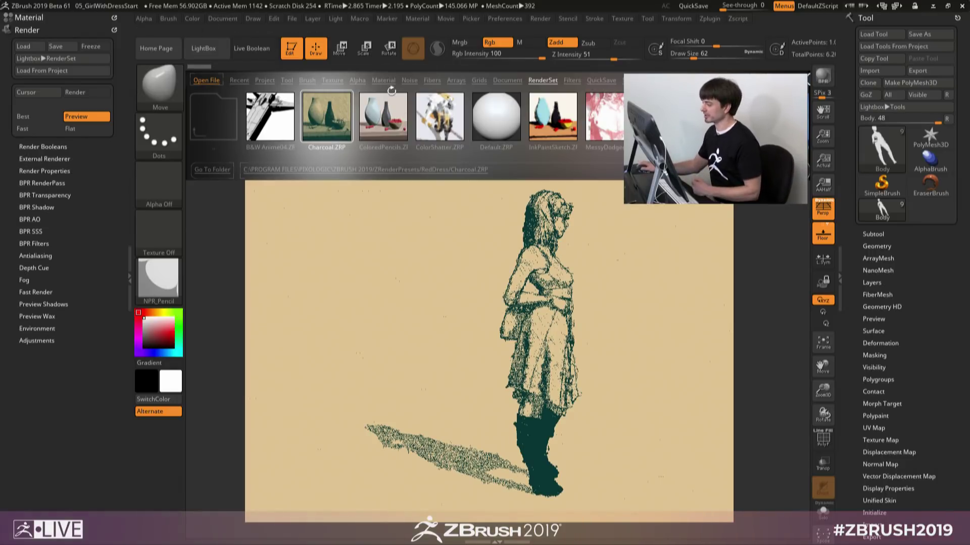
{"action": "left_click", "coordinate": [386, 122]}
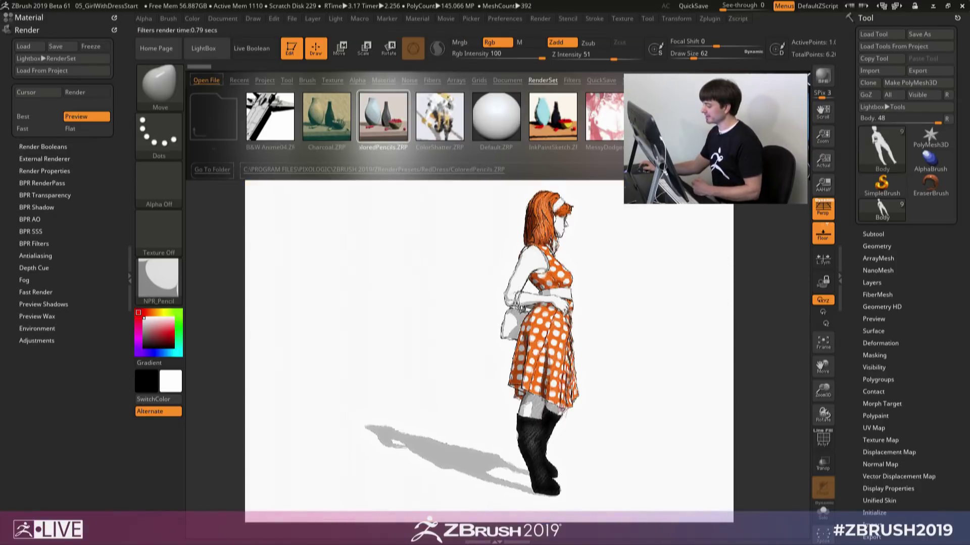
Step: Apply the ColorShatter, InkPaintSketch, MessyDodgedWaterColor and PaintStrokesDirty render presets to the girl in turn
{"action": "left_click", "coordinate": [440, 114]}
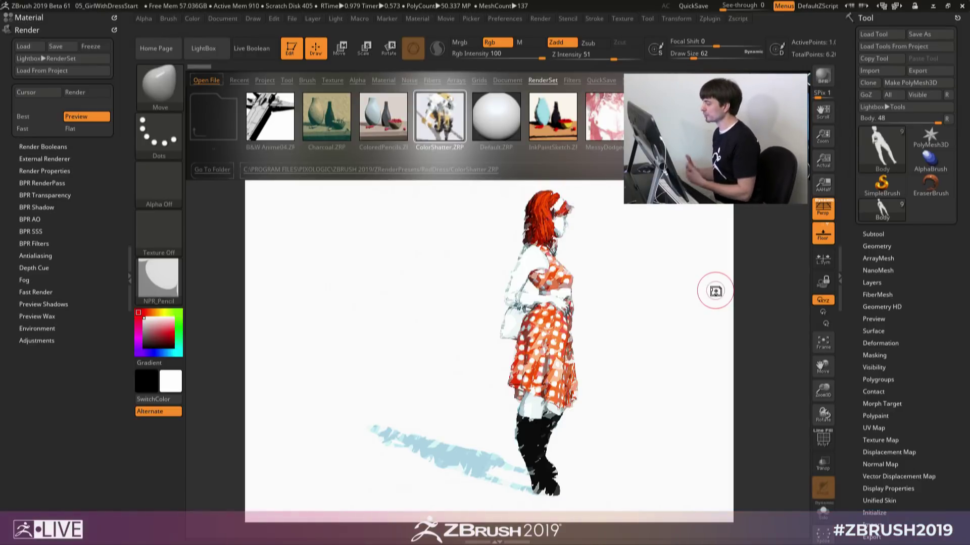
{"action": "double_click", "coordinate": [539, 121]}
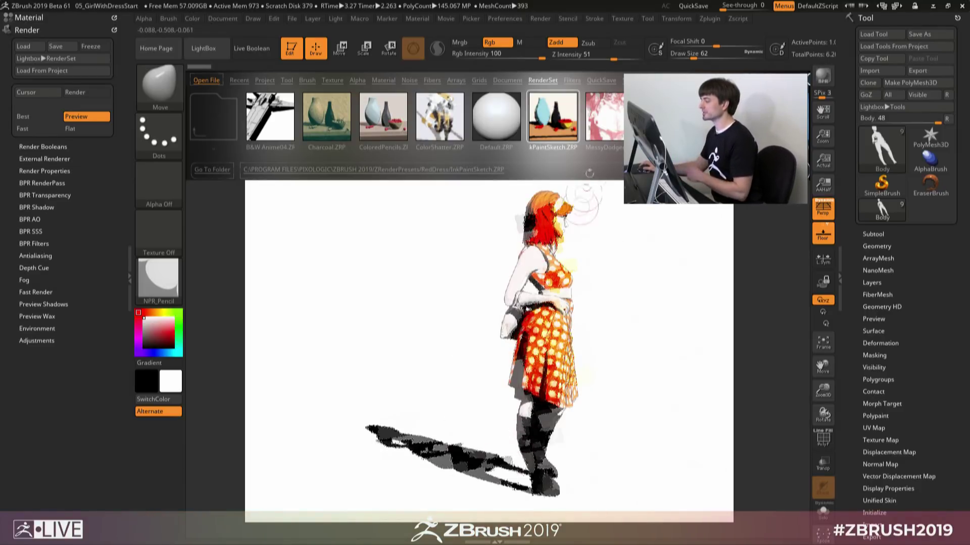
{"action": "double_click", "coordinate": [602, 120]}
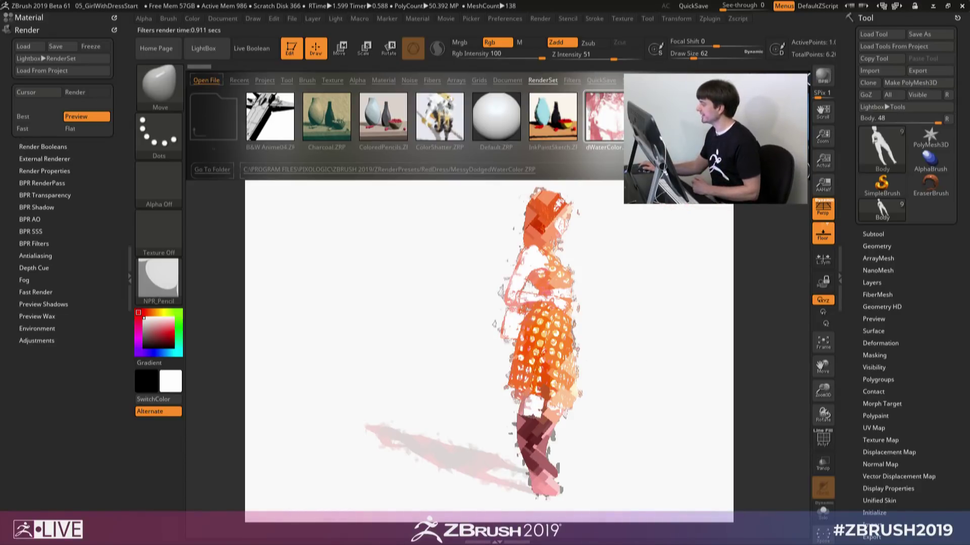
{"action": "double_click", "coordinate": [668, 119]}
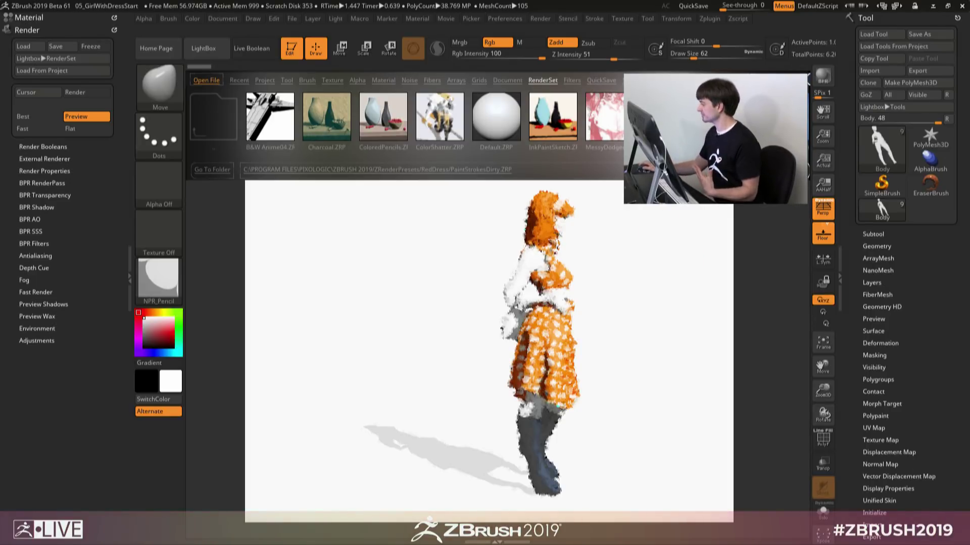
Step: Render the girl with BPR, return the canvas to actual size and expand the BPR filter settings
{"action": "key", "text": "shift+r"}
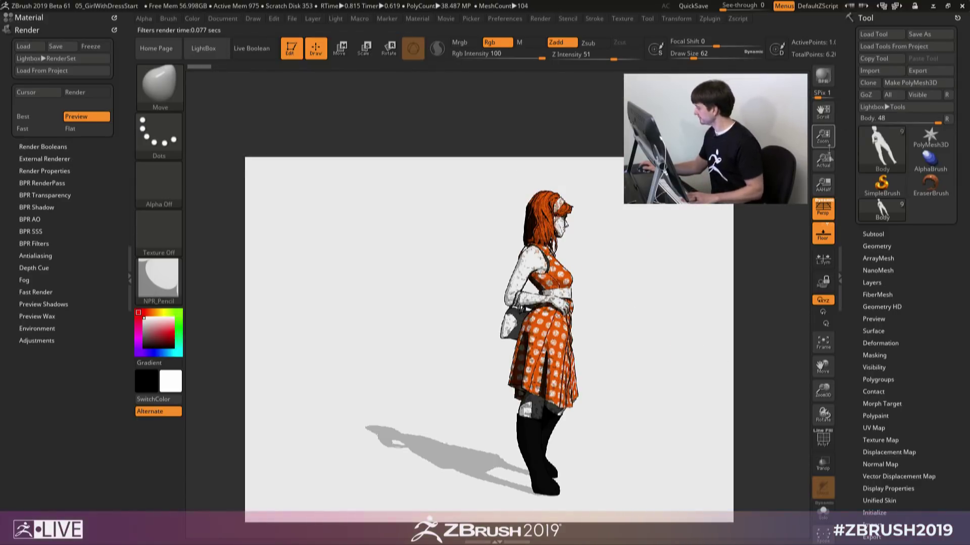
{"action": "left_click", "coordinate": [824, 162]}
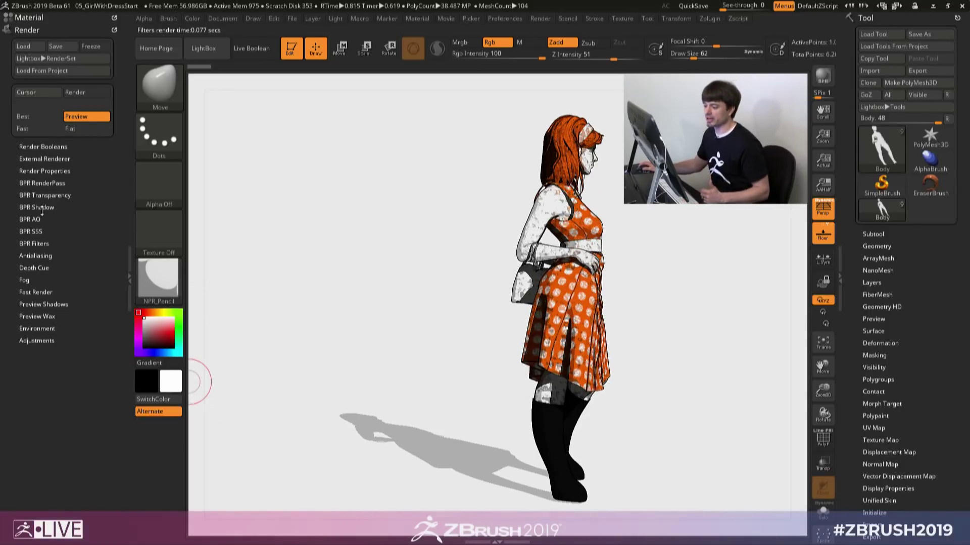
{"action": "left_click", "coordinate": [45, 243]}
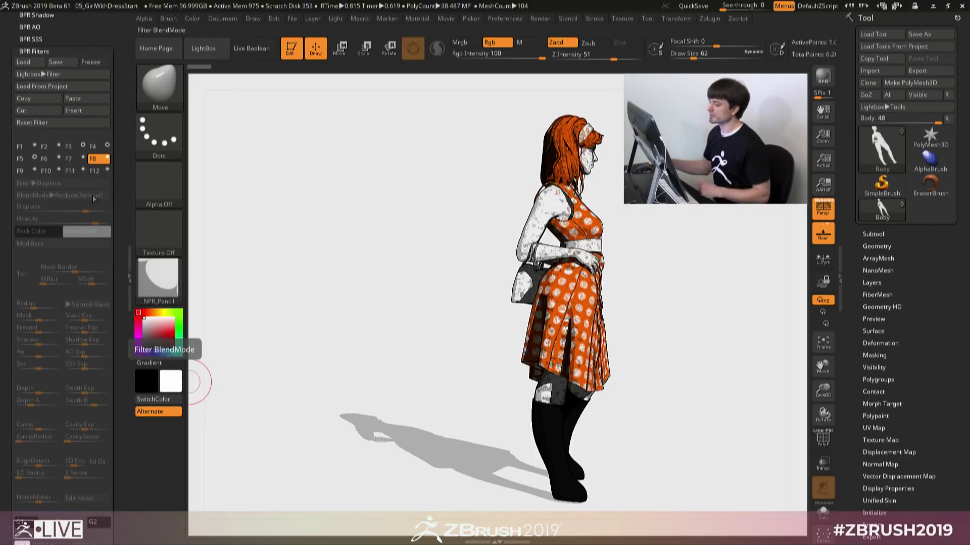
Step: Toggle filters F3, F4 and F5 off and on to compare their effect on the girl's render
{"action": "left_click", "coordinate": [80, 147]}
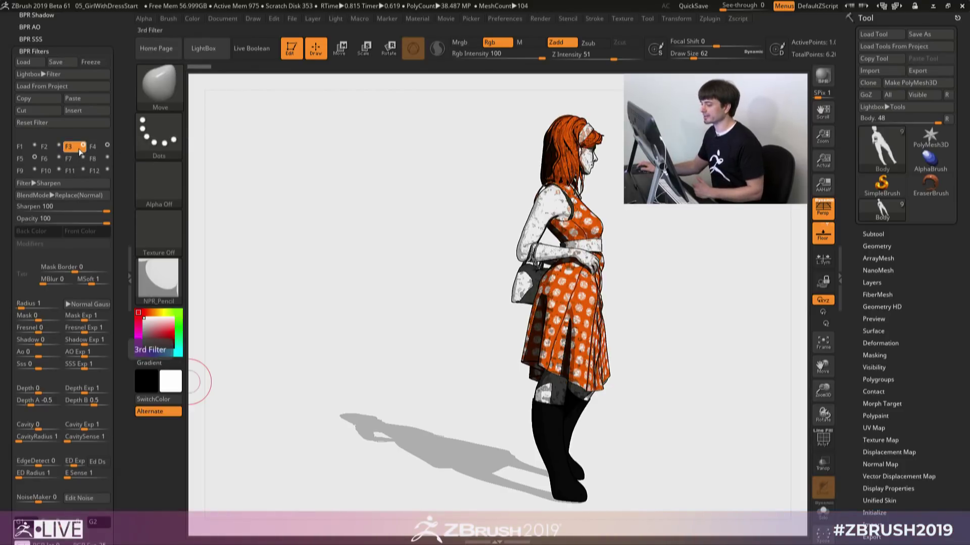
{"action": "left_click", "coordinate": [107, 145]}
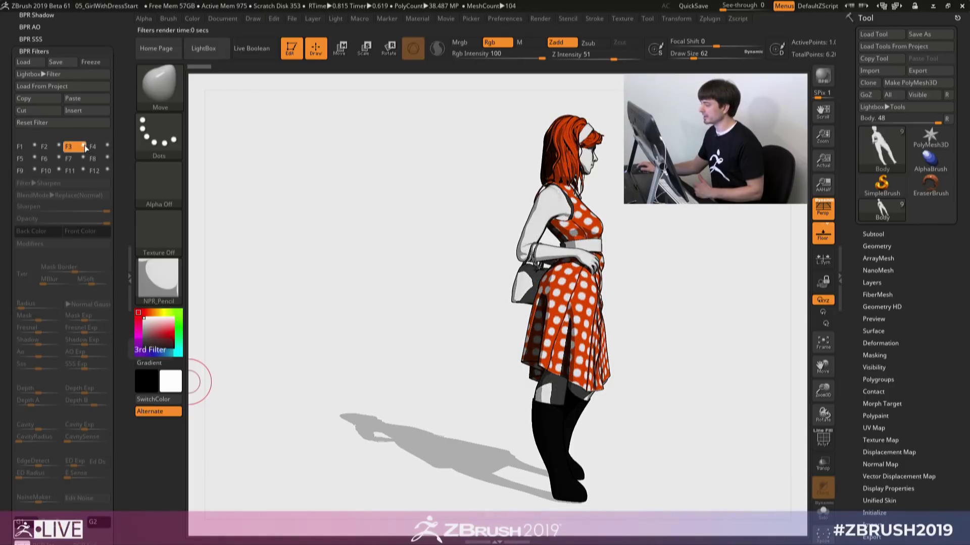
{"action": "left_click", "coordinate": [95, 147]}
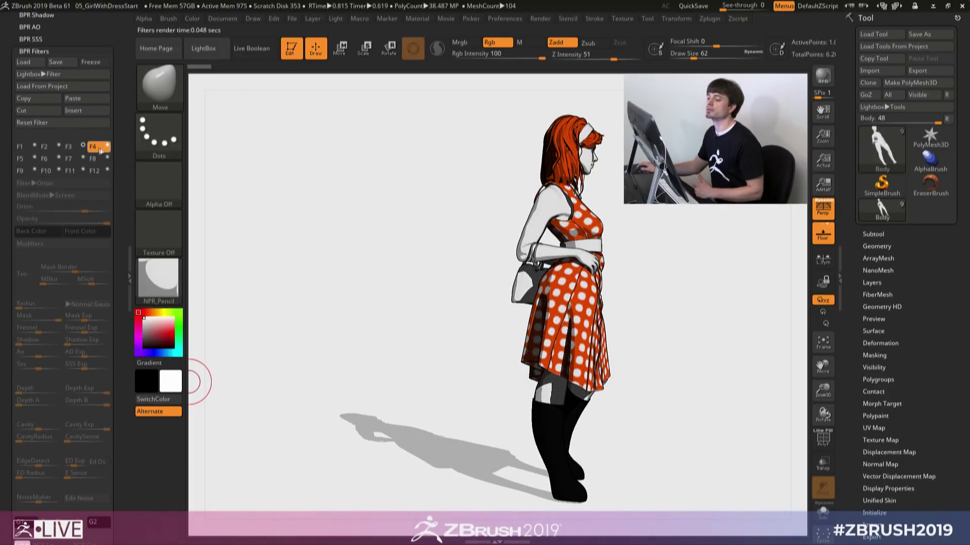
{"action": "left_click", "coordinate": [108, 146]}
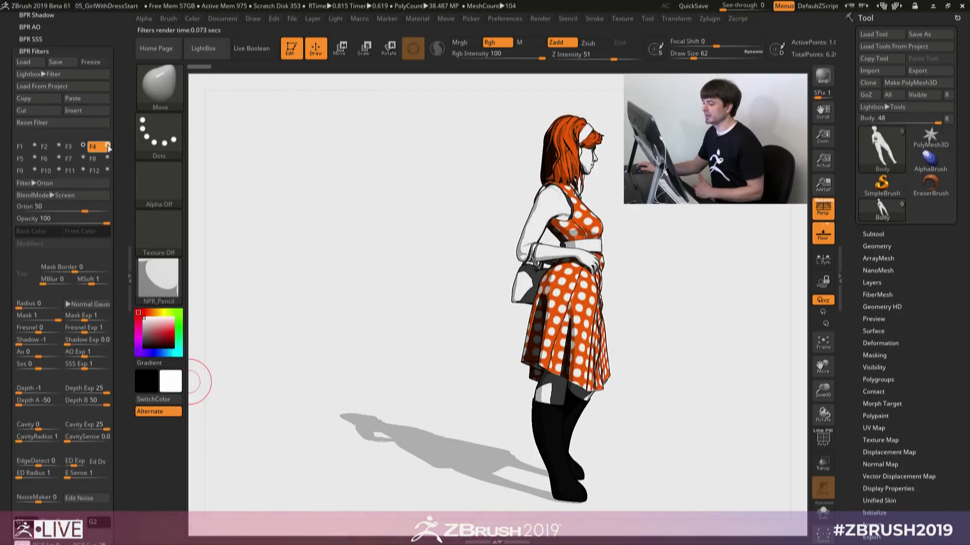
{"action": "left_click", "coordinate": [32, 160]}
{"action": "left_click", "coordinate": [35, 158]}
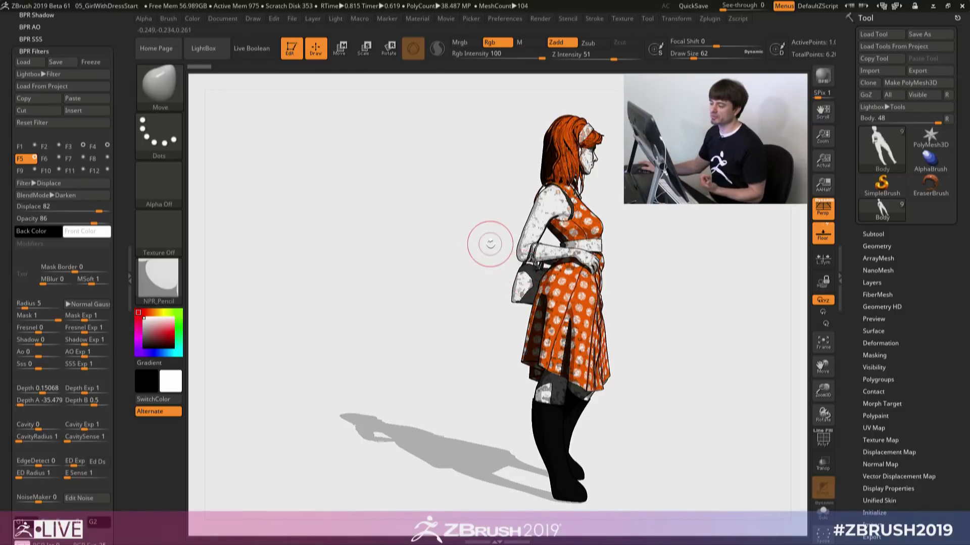
Step: Enable the Overpaint Color filter in slot F6 and set its strength to 56
{"action": "left_click", "coordinate": [51, 161]}
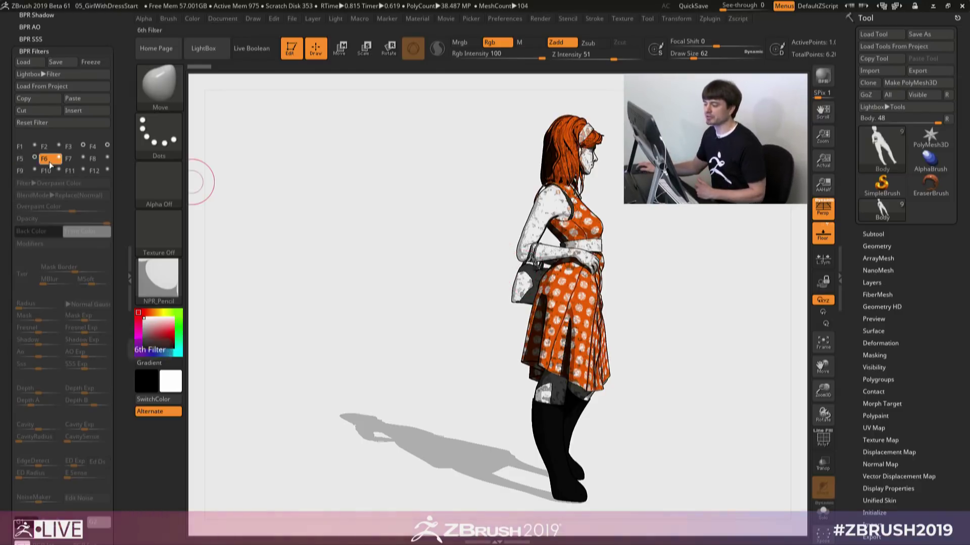
{"action": "left_click", "coordinate": [59, 158]}
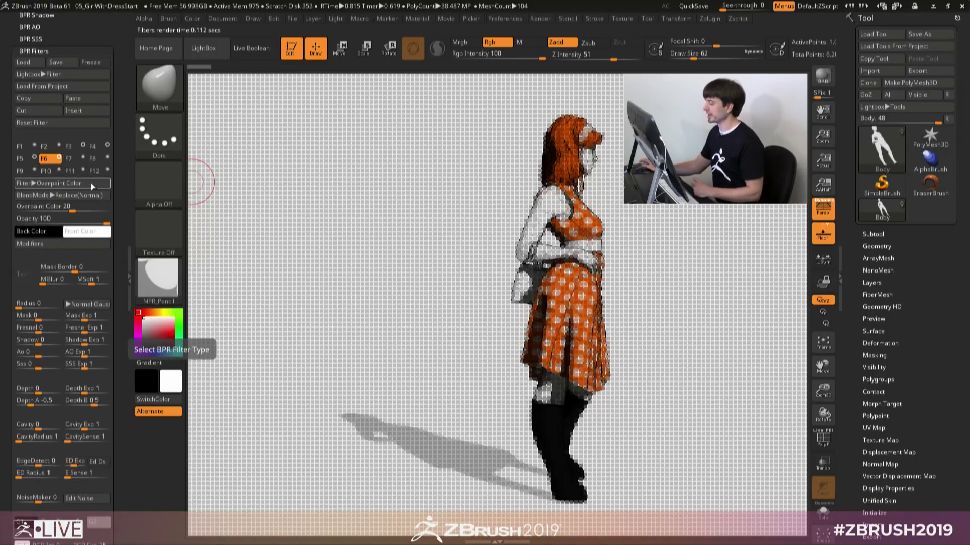
{"action": "left_click_drag", "start_coordinate": [74, 207], "coordinate": [88, 208]}
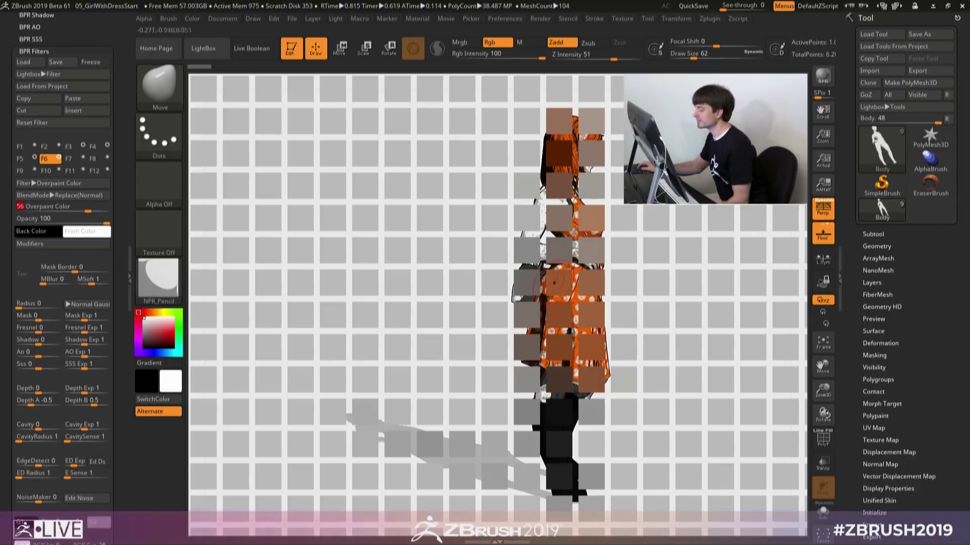
Step: Set the Overpaint Color filter's width and height modifiers to 1
{"action": "left_click", "coordinate": [78, 248]}
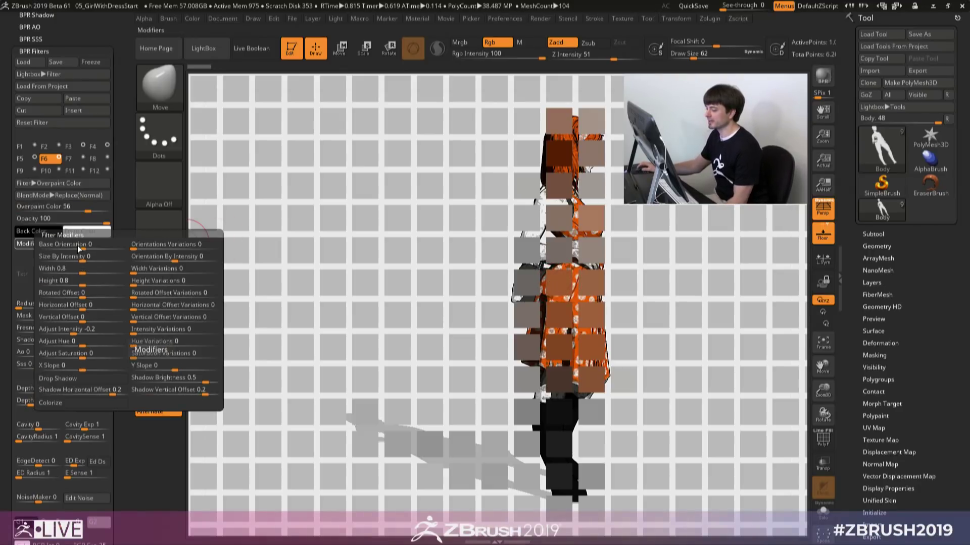
{"action": "type", "text": "1"}
{"action": "key", "text": "Return"}
{"action": "left_click", "coordinate": [82, 282]}
{"action": "type", "text": "1"}
{"action": "key", "text": "Return"}
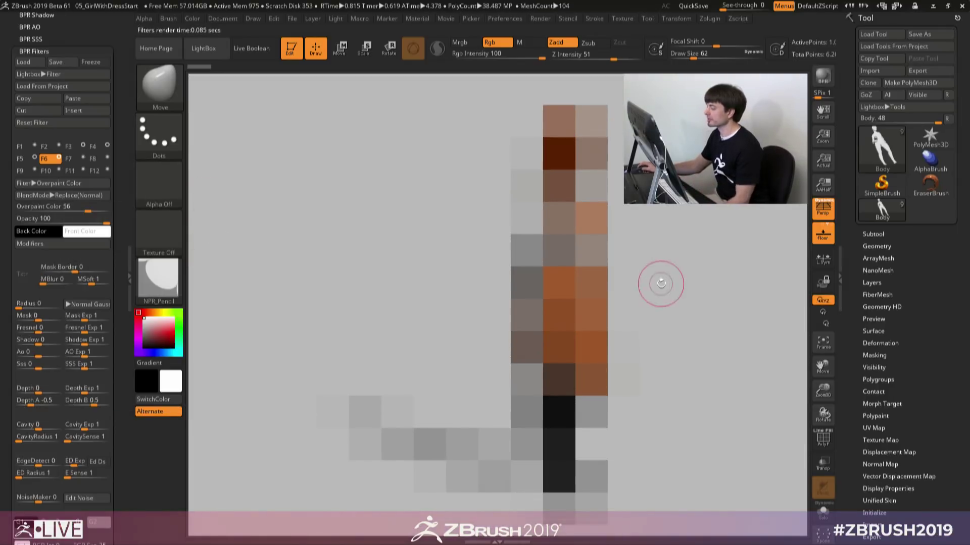
Step: Set the Overpaint Color filter's strength to 44 and its width and height modifiers to 0.8
{"action": "left_click_drag", "start_coordinate": [80, 209], "coordinate": [74, 211]}
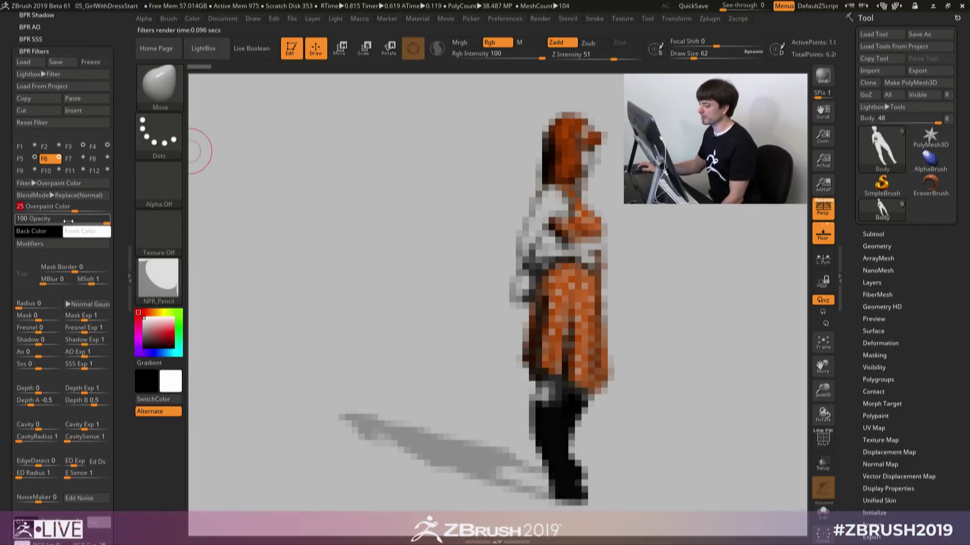
{"action": "left_click_drag", "start_coordinate": [75, 212], "coordinate": [82, 208]}
{"action": "left_click", "coordinate": [61, 244]}
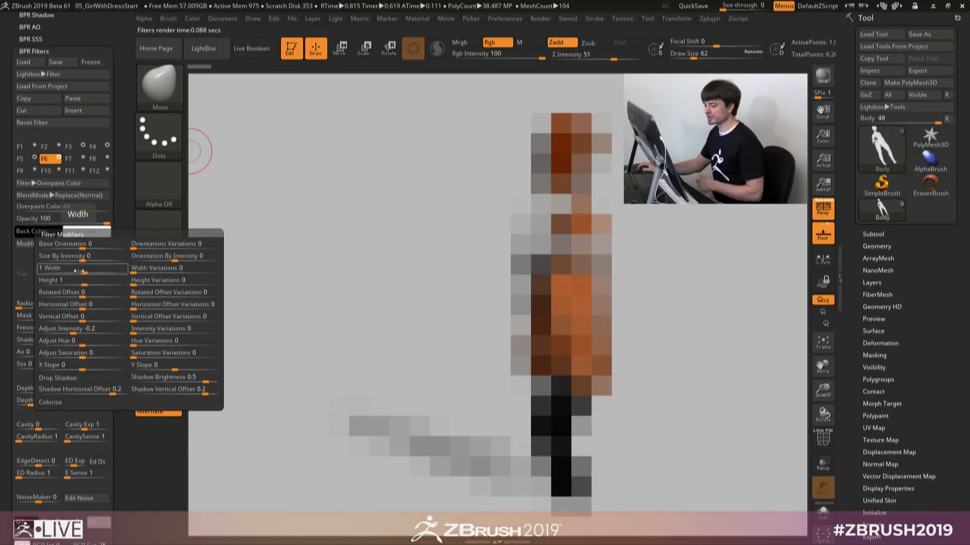
{"action": "left_click", "coordinate": [79, 270]}
{"action": "type", "text": "."}
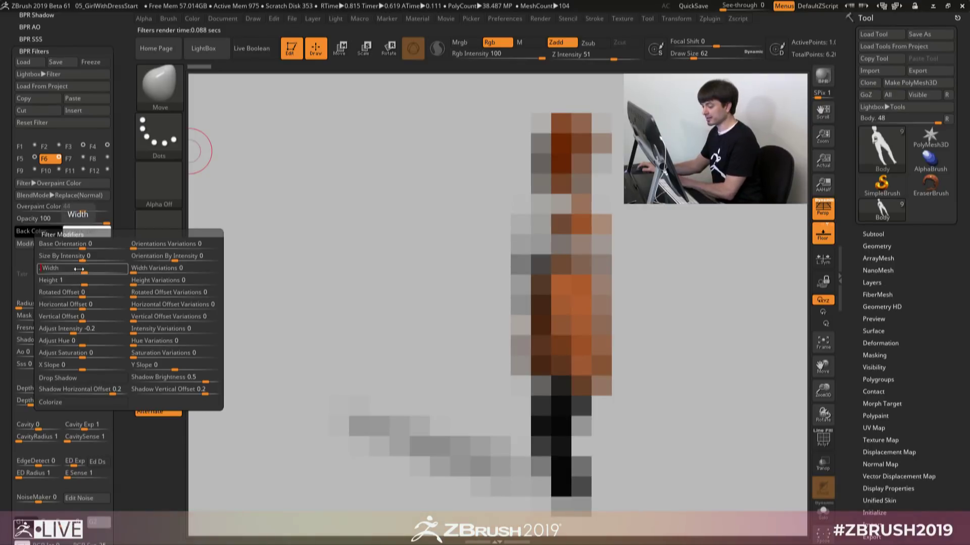
{"action": "type", "text": "8"}
{"action": "key", "text": "Return"}
{"action": "left_click", "coordinate": [85, 282]}
{"action": "type", "text": ".8"}
{"action": "key", "text": "Return"}
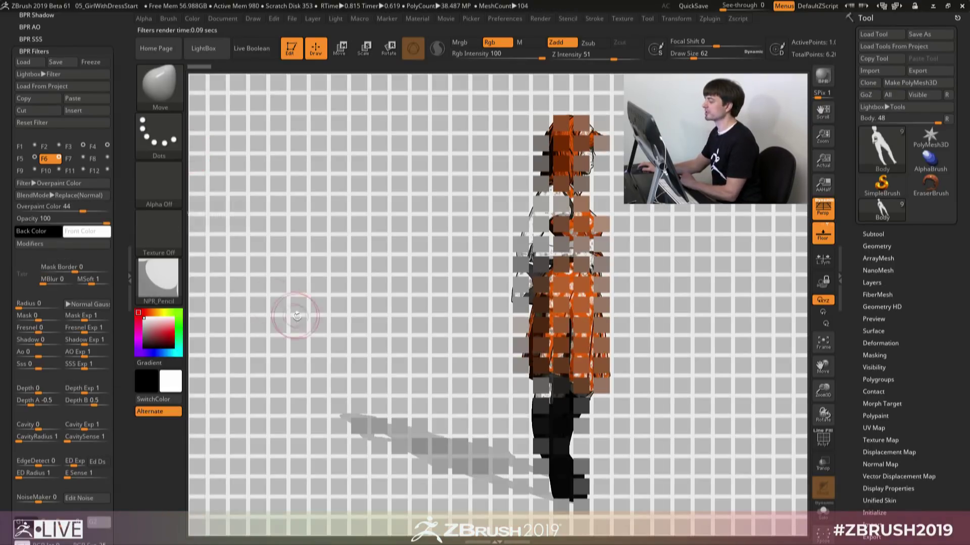
Step: Restore the Overpaint Color filter's width and height modifiers to 1
{"action": "left_click", "coordinate": [71, 244]}
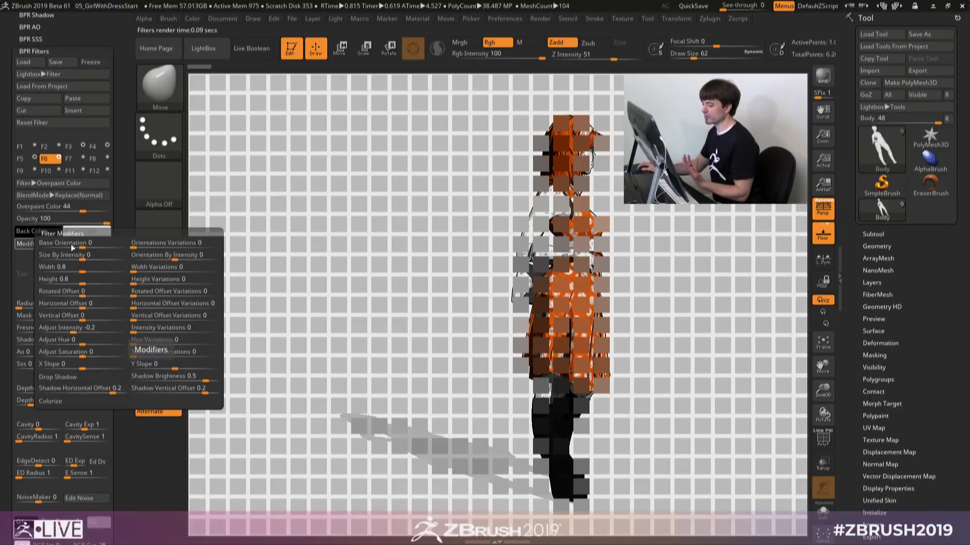
{"action": "mouse_move", "coordinate": [76, 271]}
{"action": "left_mouse_down"}
{"action": "mouse_move", "coordinate": [97, 271]}
{"action": "mouse_move", "coordinate": [84, 270]}
{"action": "mouse_move", "coordinate": [81, 283]}
{"action": "left_mouse_up"}
{"action": "key", "text": "Return"}
{"action": "left_click", "coordinate": [81, 270]}
{"action": "type", "text": "1"}
{"action": "key", "text": "Return"}
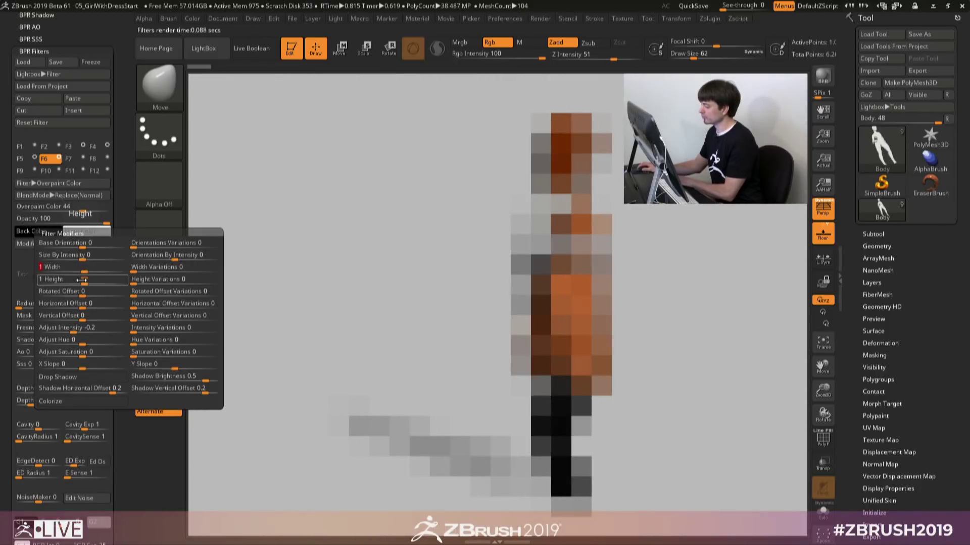
Step: Set the Overpaint Color filter's X Slope to 0.2 and its width and height modifiers to 0.8
{"action": "left_click", "coordinate": [81, 367]}
{"action": "type", "text": "0.2"}
{"action": "key", "text": "Return"}
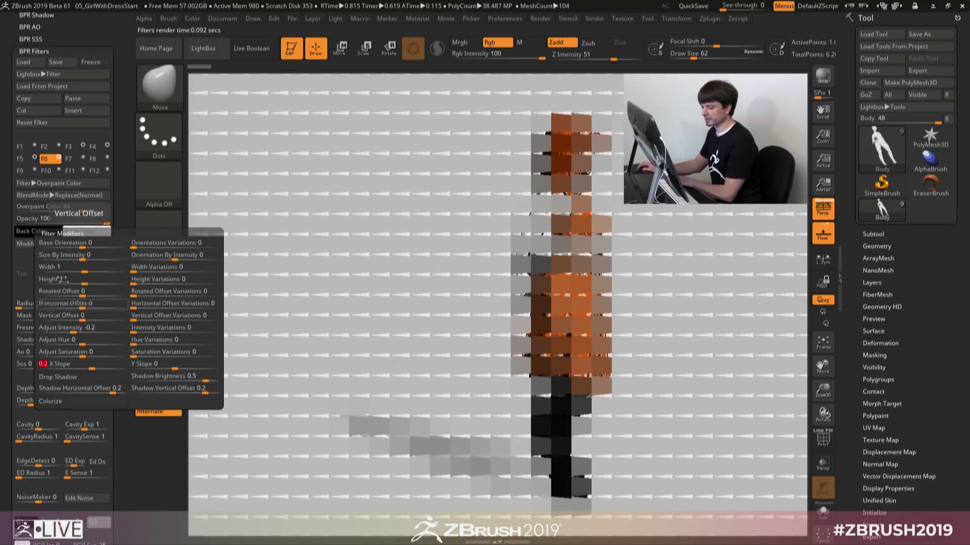
{"action": "left_click", "coordinate": [83, 271]}
{"action": "type", "text": "0.8"}
{"action": "key", "text": "Return"}
{"action": "left_click", "coordinate": [85, 280]}
{"action": "type", "text": "0.8"}
{"action": "key", "text": "Return"}
Step: Raise the Overpaint Color filter's strength to 61
{"action": "left_click", "coordinate": [80, 207]}
{"action": "type", "text": "61"}
{"action": "key", "text": "Return"}
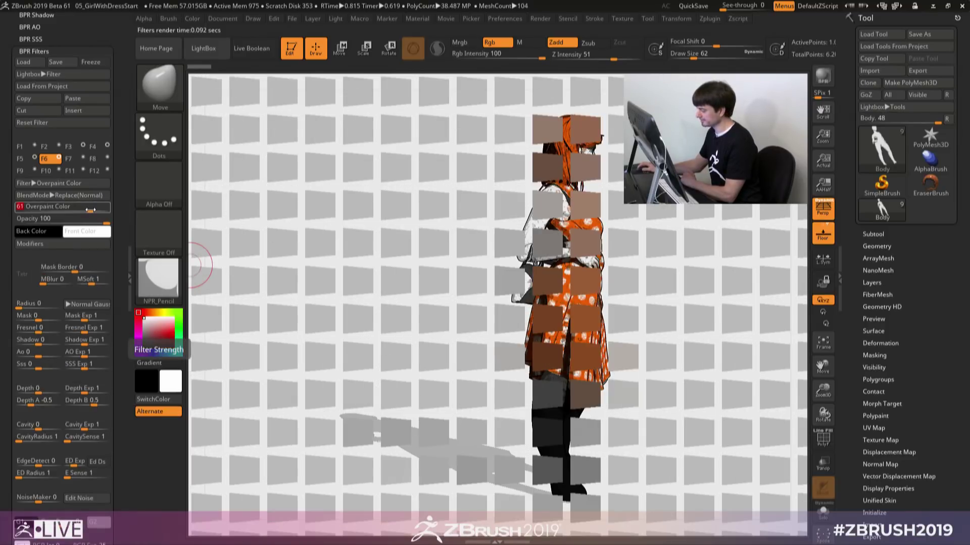
Step: Set the filter's X Slope and Y Slope modifiers to 1 and turn on Drop Shadow
{"action": "left_click", "coordinate": [68, 244]}
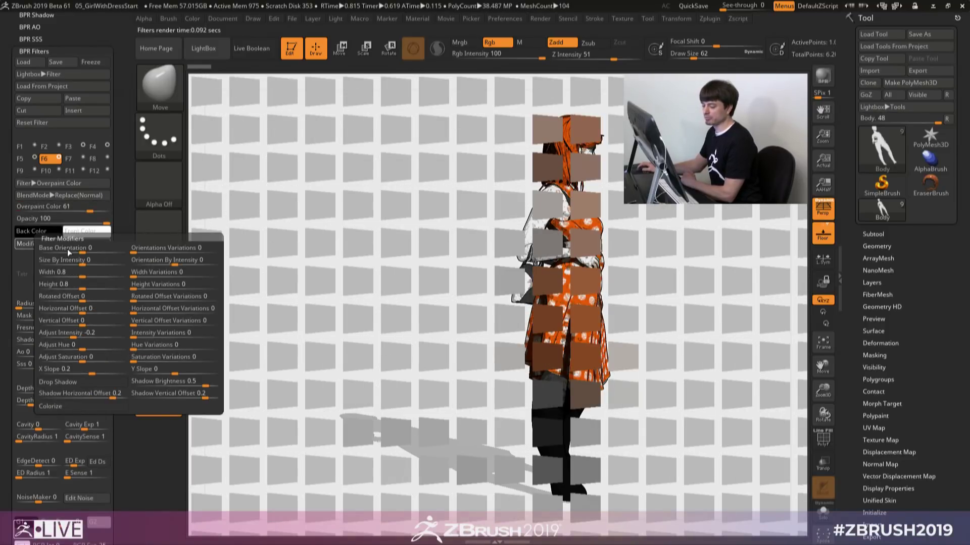
{"action": "left_click", "coordinate": [101, 374]}
{"action": "mouse_move", "coordinate": [101, 372]}
{"action": "left_mouse_down"}
{"action": "mouse_move", "coordinate": [82, 372]}
{"action": "mouse_move", "coordinate": [101, 372]}
{"action": "left_mouse_up"}
{"action": "left_click_drag", "start_coordinate": [176, 372], "coordinate": [220, 371]}
{"action": "left_click_drag", "start_coordinate": [104, 371], "coordinate": [122, 372]}
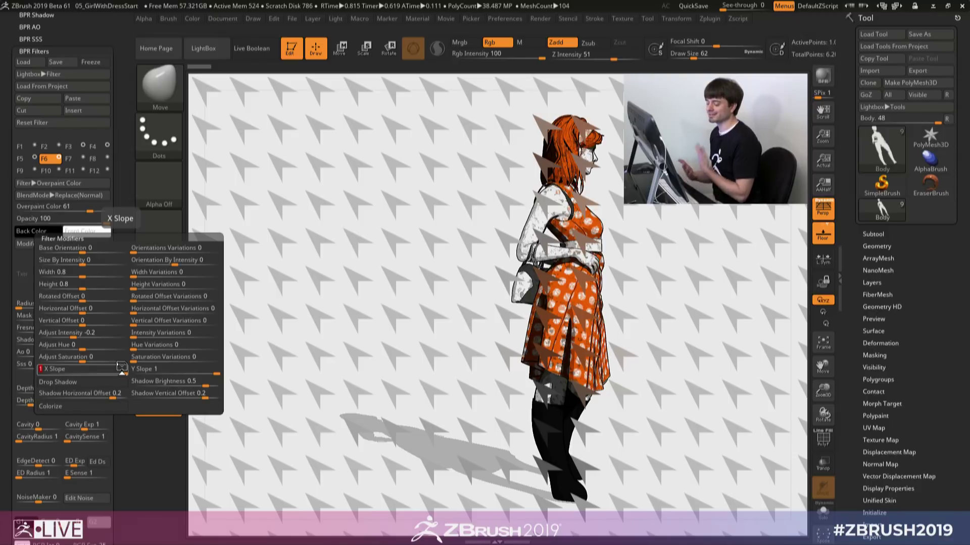
{"action": "left_click", "coordinate": [93, 381]}
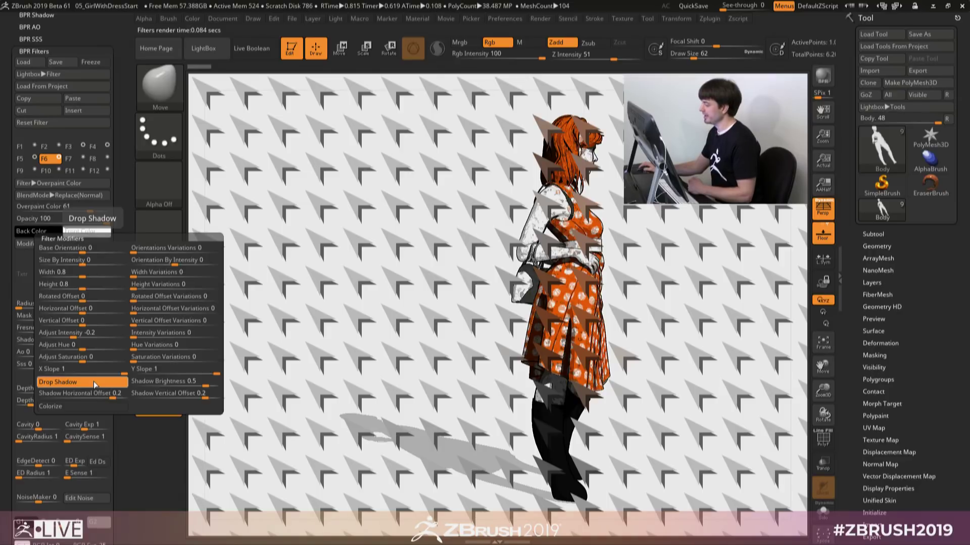
Step: Try the filter at strength 24 with a Mask value of -1, returning Mask to 0 and setting the strength to 50
{"action": "left_click_drag", "start_coordinate": [86, 209], "coordinate": [72, 214]}
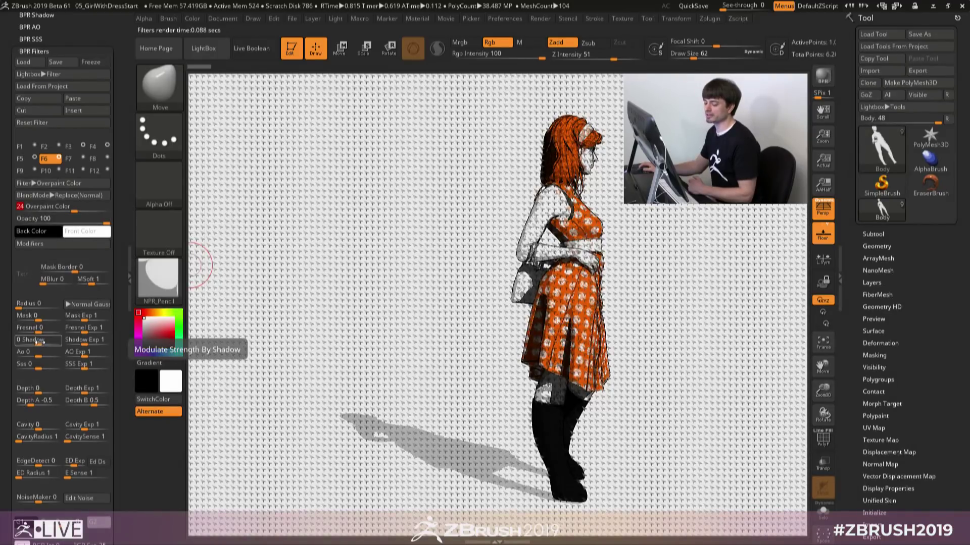
{"action": "left_click_drag", "start_coordinate": [36, 317], "coordinate": [28, 320]}
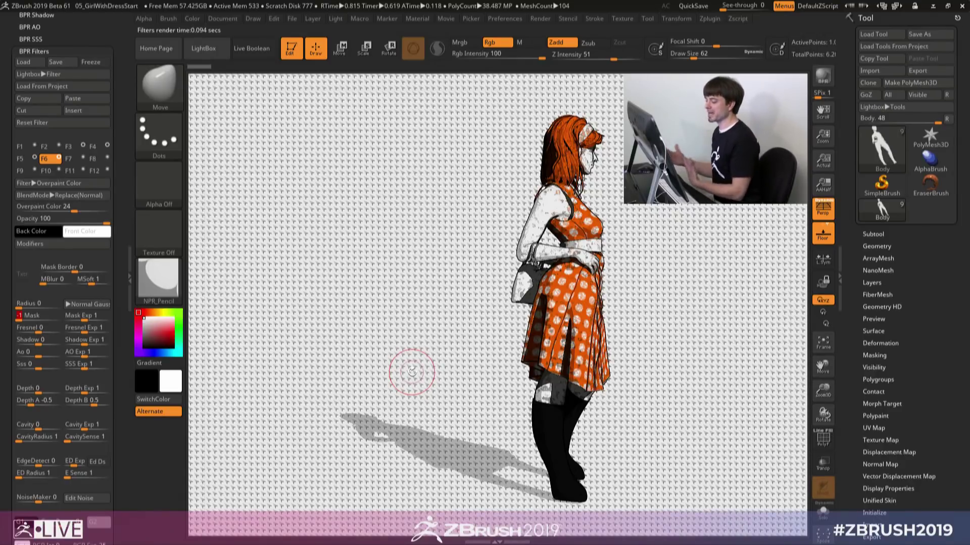
{"action": "left_click_drag", "start_coordinate": [20, 317], "coordinate": [38, 317]}
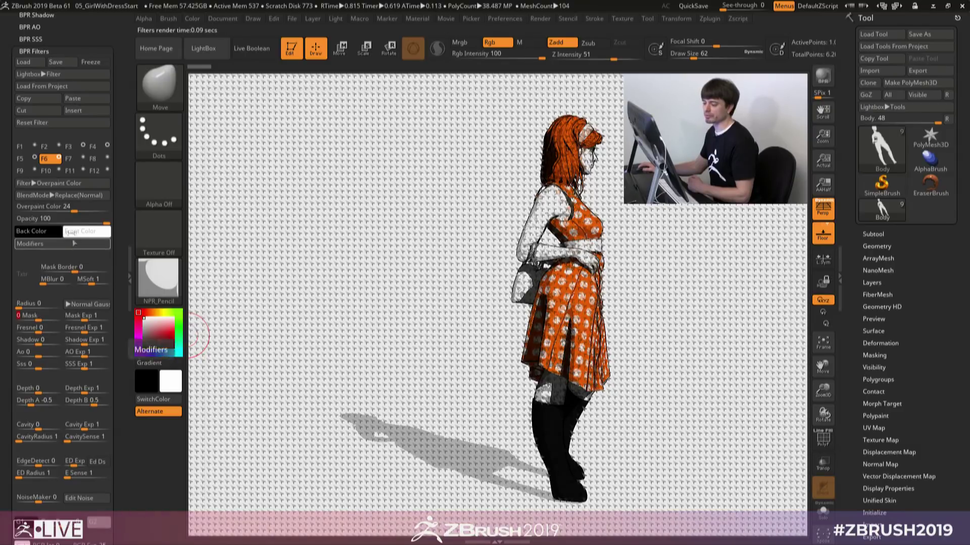
{"action": "left_click_drag", "start_coordinate": [75, 209], "coordinate": [86, 210]}
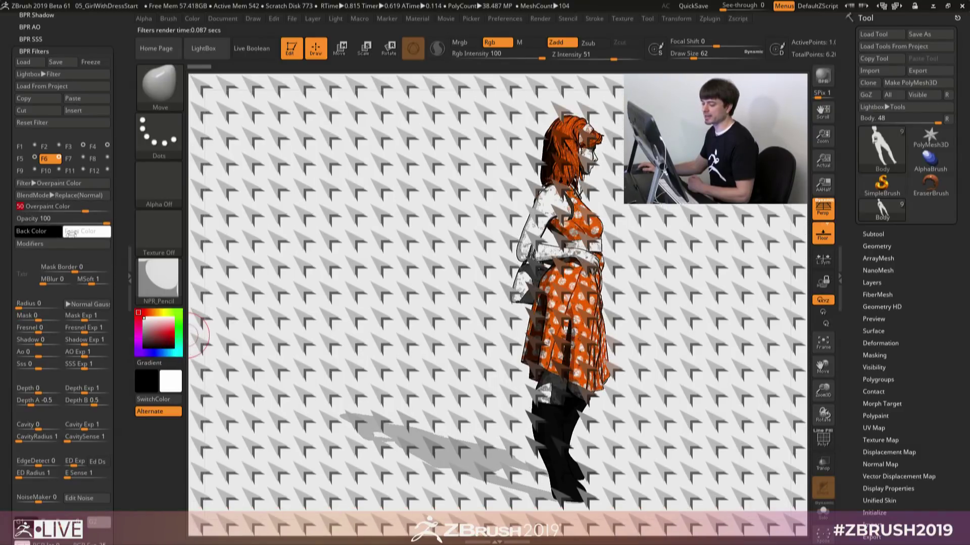
Step: Turn off Drop Shadow and reset the filter's X Slope and Y Slope modifiers to 0
{"action": "left_click", "coordinate": [66, 245]}
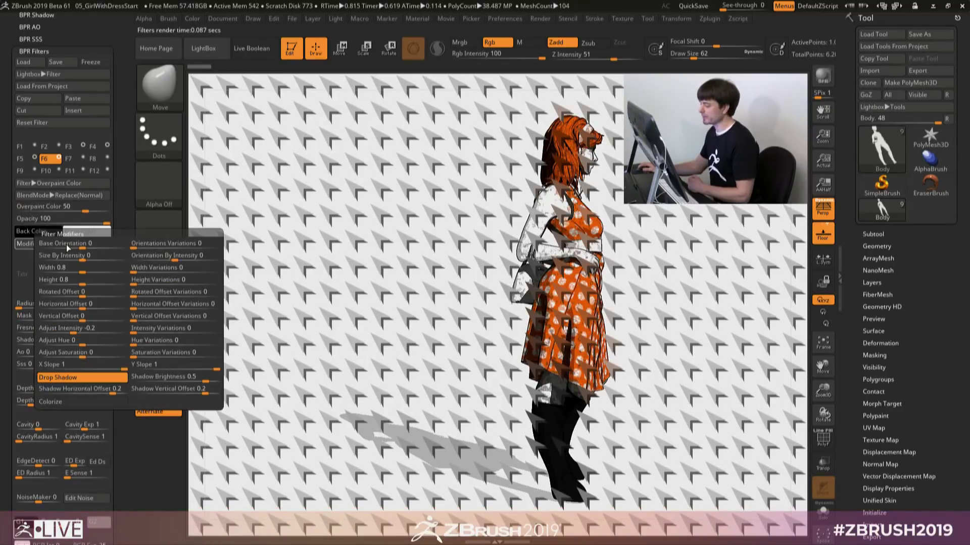
{"action": "left_click", "coordinate": [93, 380]}
{"action": "left_click", "coordinate": [121, 365]}
{"action": "type", "text": "0"}
{"action": "left_click", "coordinate": [151, 364]}
{"action": "type", "text": "0"}
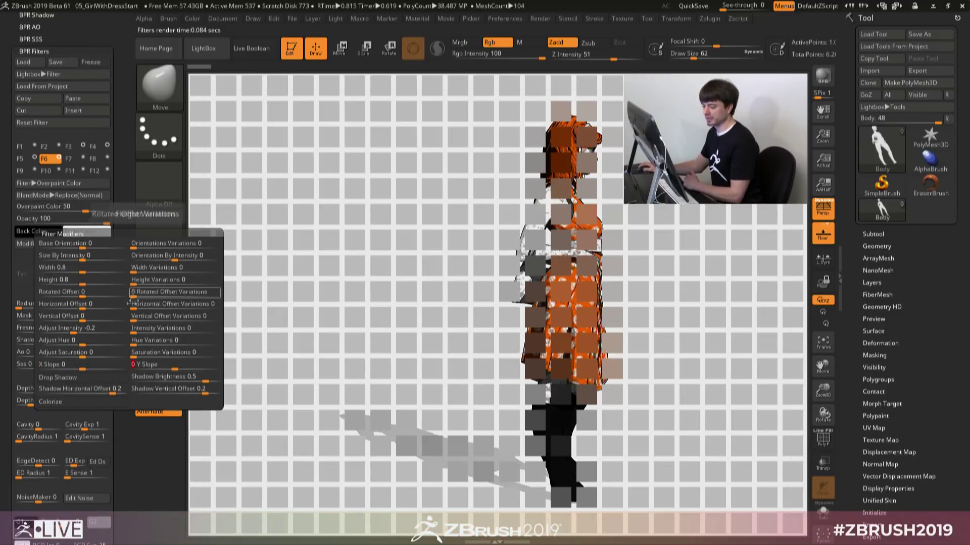
Step: Set the filter's width to about 3.77, height to about 0.49, their variations to about 0.62 and 0.13, and Adjust Intensity to 0
{"action": "left_click_drag", "start_coordinate": [81, 272], "coordinate": [134, 282]}
{"action": "left_click", "coordinate": [82, 251]}
{"action": "left_click_drag", "start_coordinate": [83, 334], "coordinate": [83, 334]}
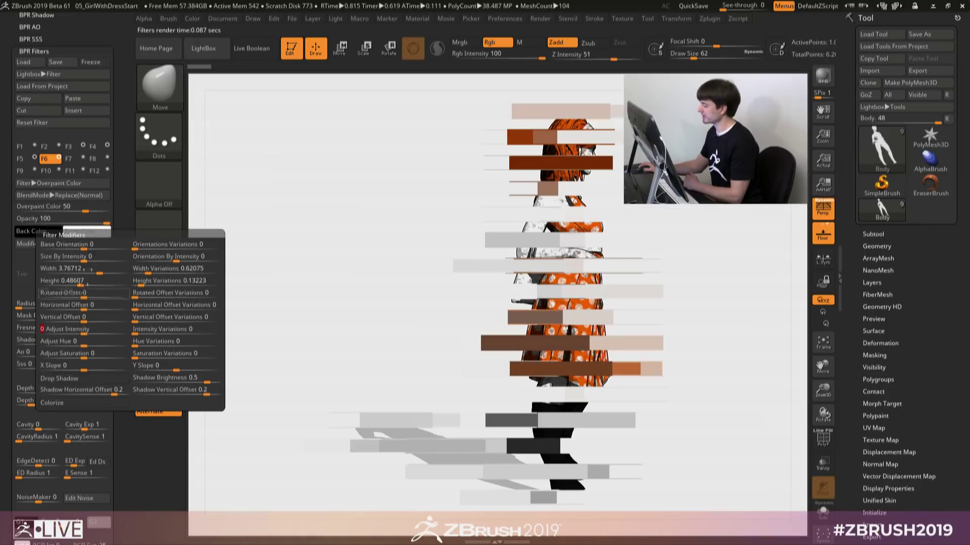
Step: Set the filter's strength to 31, Base Orientation to 29, Size By Intensity to 0.2875, width to about 3.02 and height to about 1.08
{"action": "left_click_drag", "start_coordinate": [86, 208], "coordinate": [76, 211]}
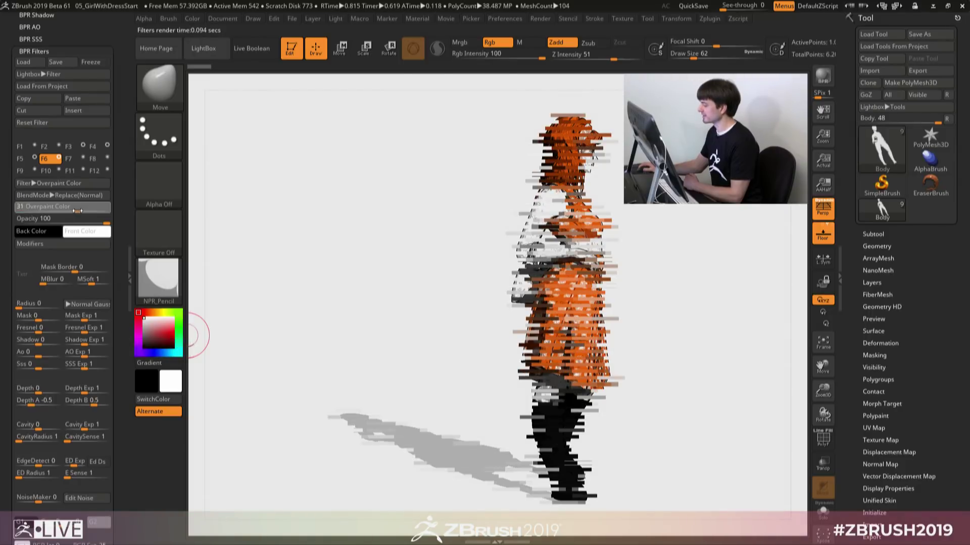
{"action": "left_click", "coordinate": [73, 245]}
{"action": "mouse_move", "coordinate": [80, 279]}
{"action": "left_mouse_down"}
{"action": "mouse_move", "coordinate": [97, 266]}
{"action": "mouse_move", "coordinate": [86, 246]}
{"action": "mouse_move", "coordinate": [96, 260]}
{"action": "left_mouse_up"}
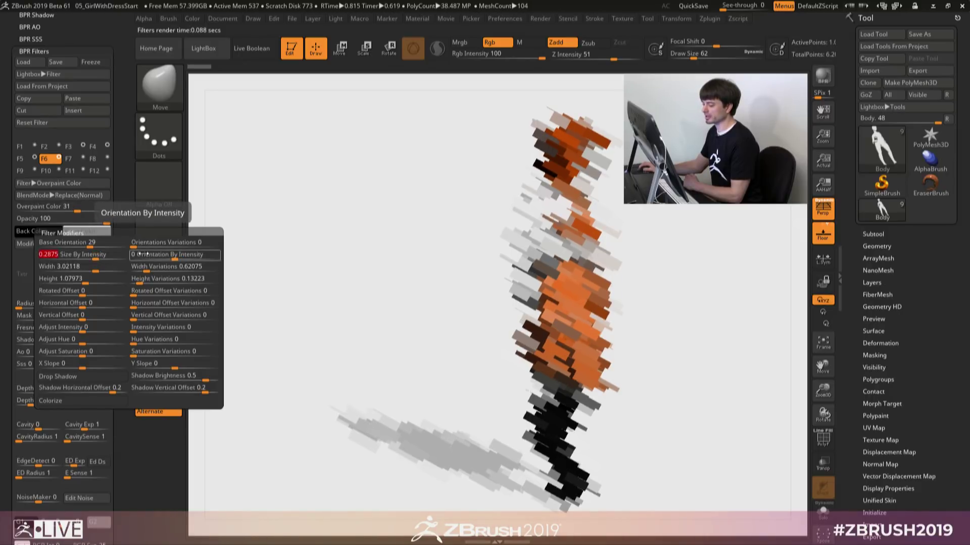
Step: Try Orientation By Intensity values of -0.3125 and -0.175 on the Overpaint Color filter, resetting it to 0
{"action": "left_click_drag", "start_coordinate": [181, 256], "coordinate": [167, 256]}
{"action": "type", "text": "0.2"}
{"action": "key", "text": "Return"}
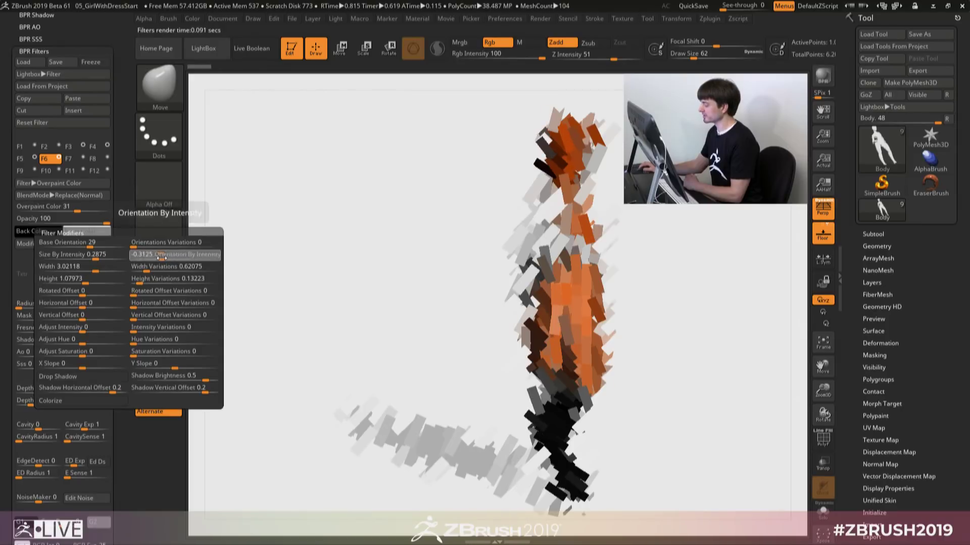
{"action": "left_click", "coordinate": [166, 256]}
{"action": "type", "text": "-0.175"}
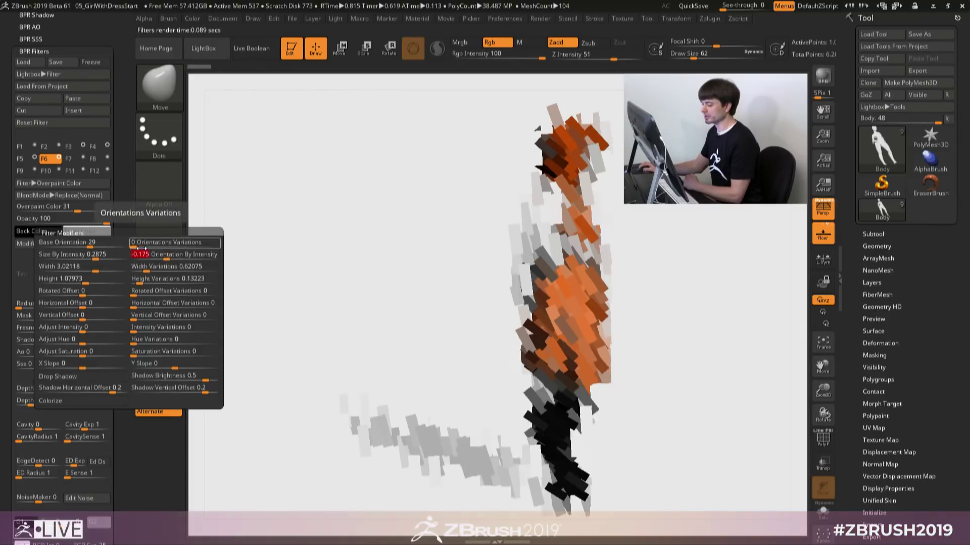
{"action": "key", "text": "Return"}
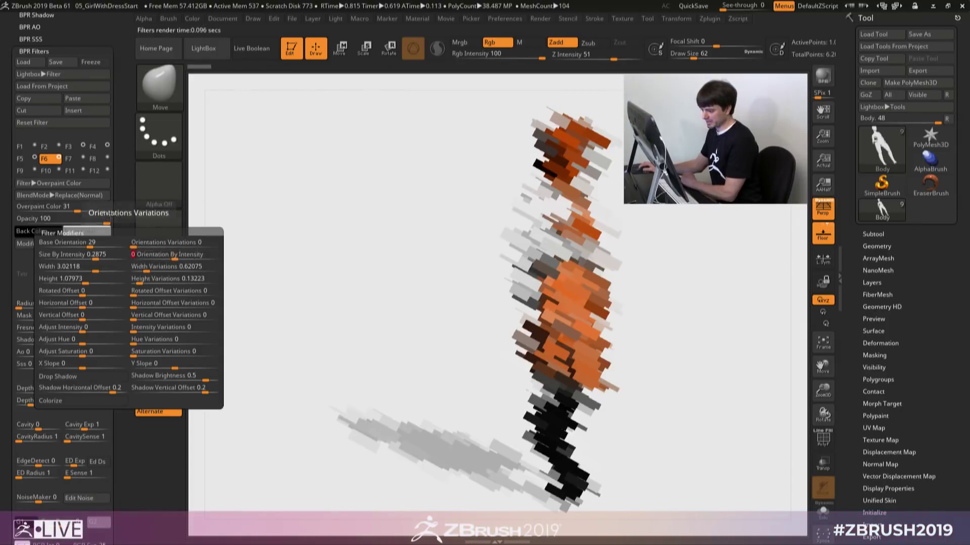
Step: Reduce the Overpaint Color filter's strength to 10
{"action": "left_click_drag", "start_coordinate": [76, 209], "coordinate": [71, 209]}
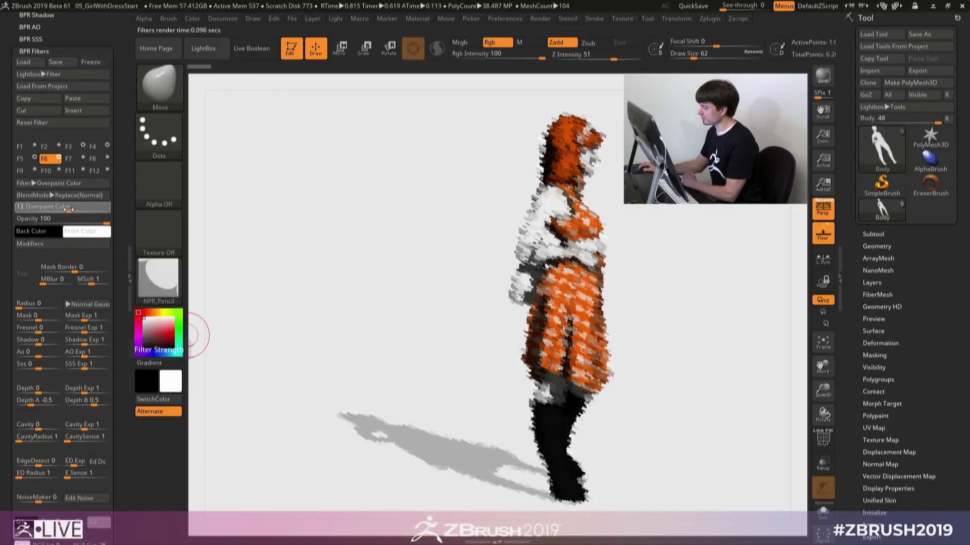
{"action": "left_click", "coordinate": [71, 209]}
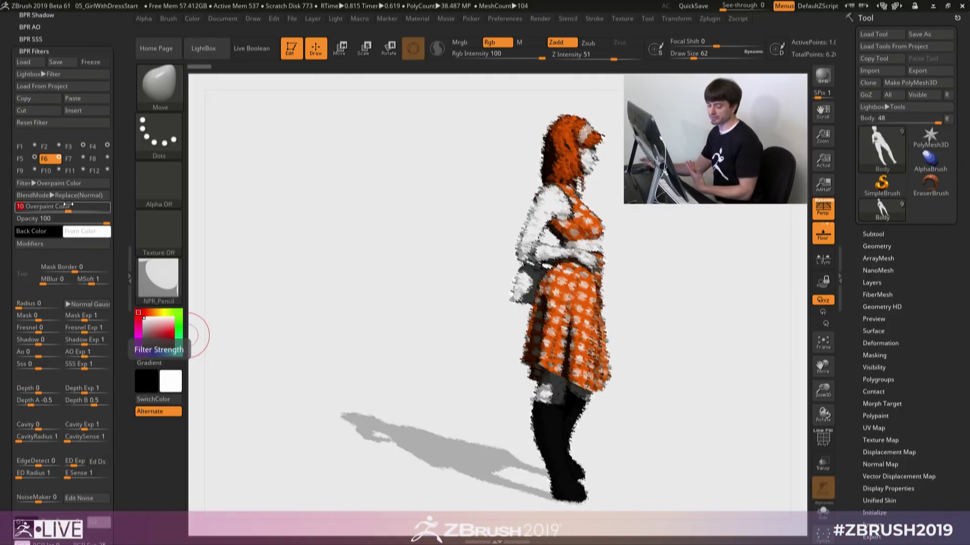
Step: Enable the Restore filter in slot F7 and the Displace filter in slot F8
{"action": "left_click", "coordinate": [76, 160]}
{"action": "left_click", "coordinate": [84, 157]}
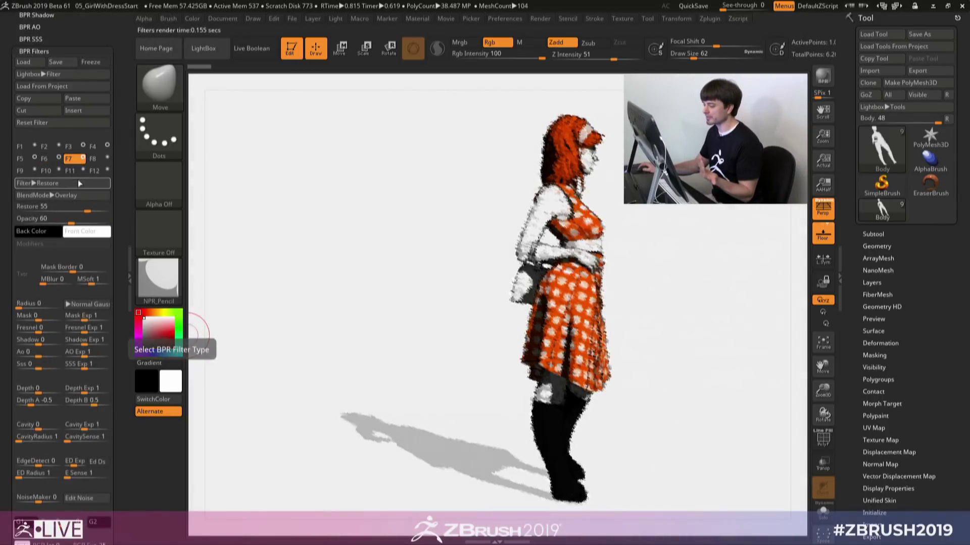
{"action": "left_click", "coordinate": [78, 180]}
{"action": "left_click", "coordinate": [191, 182]}
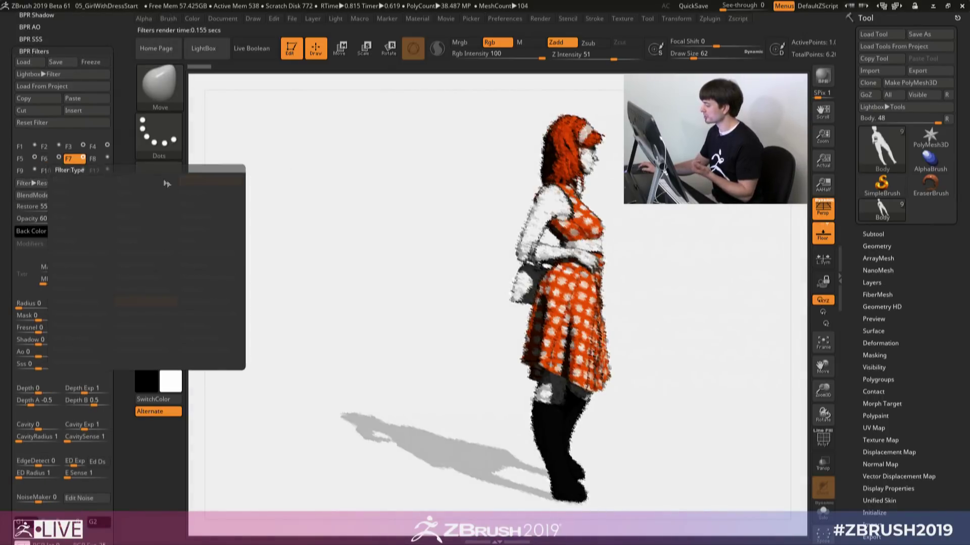
{"action": "left_click", "coordinate": [92, 159]}
{"action": "left_click", "coordinate": [107, 158]}
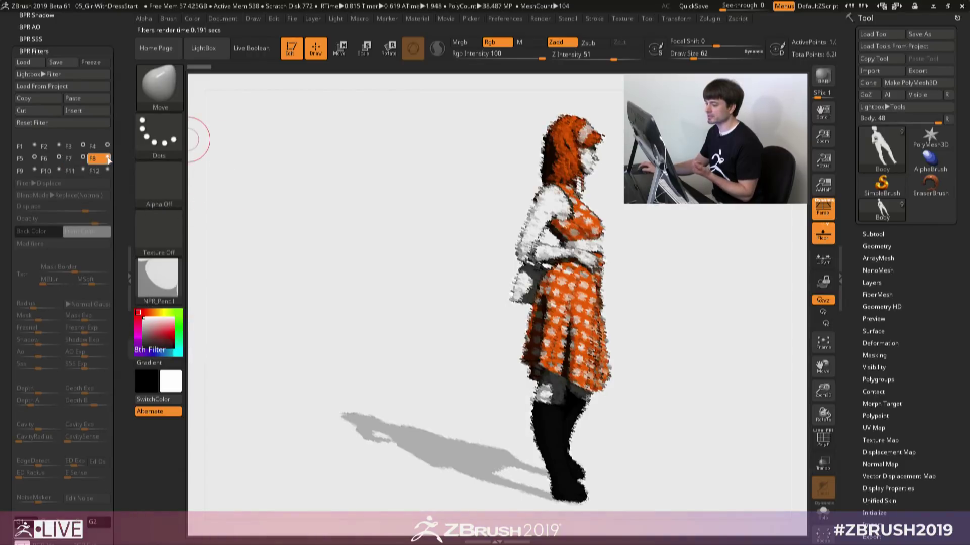
{"action": "left_click", "coordinate": [89, 183]}
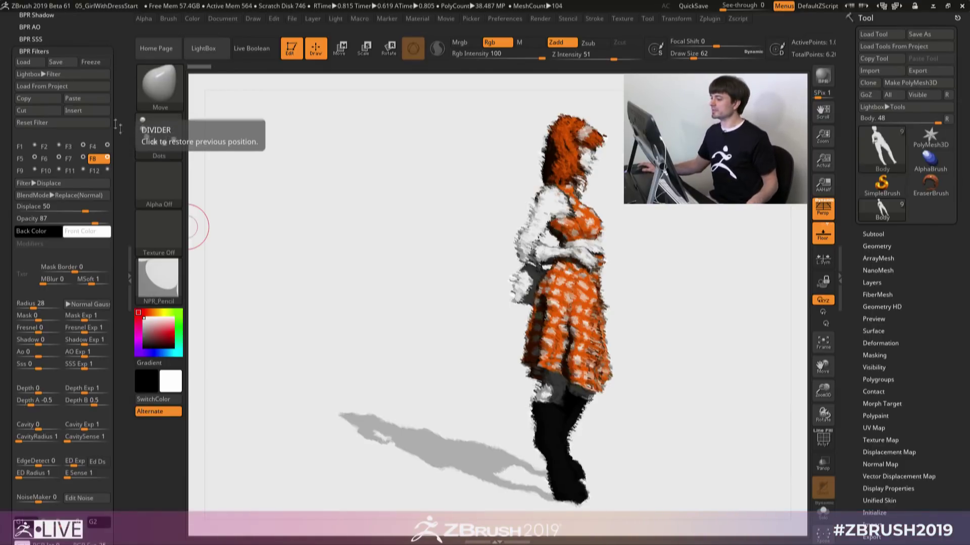
Step: Open the 06_PabloMunozStart project from the project library
{"action": "scroll", "coordinate": [59, 64], "scroll_direction": "up", "scroll_amount": 5}
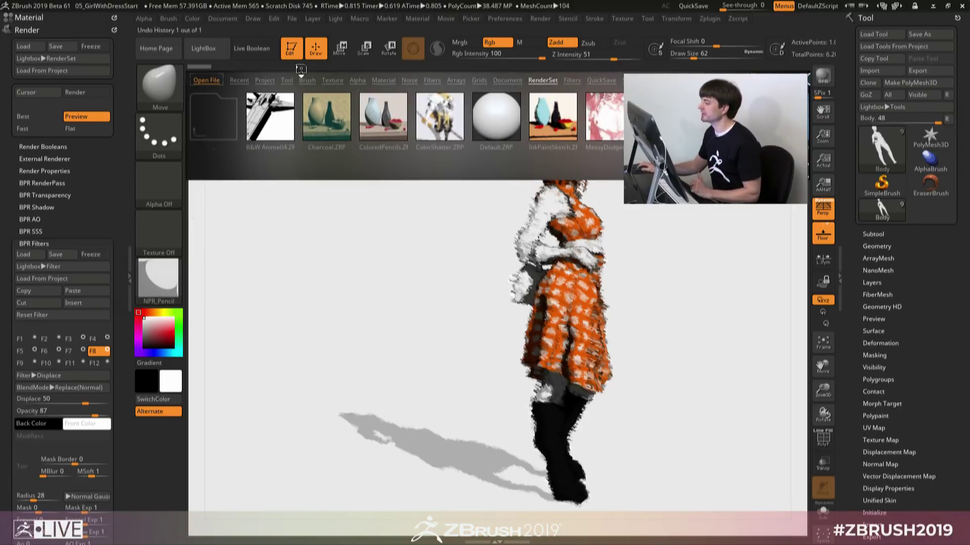
{"action": "left_click", "coordinate": [264, 81]}
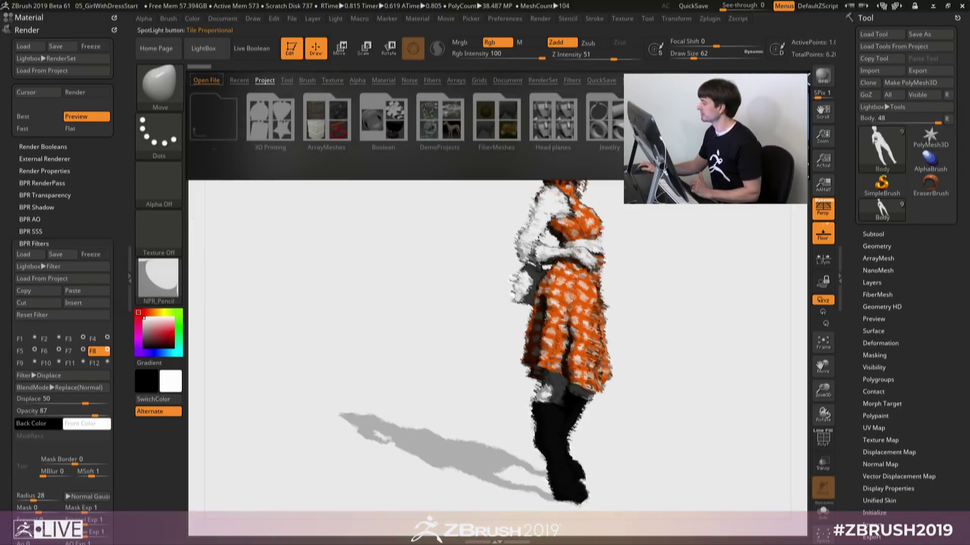
{"action": "double_click", "coordinate": [493, 125]}
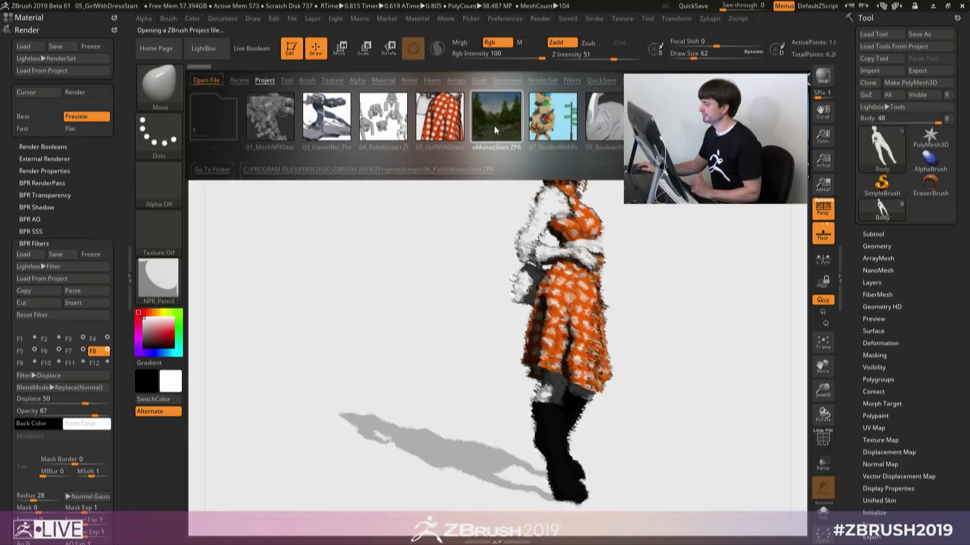
{"action": "left_click", "coordinate": [524, 309]}
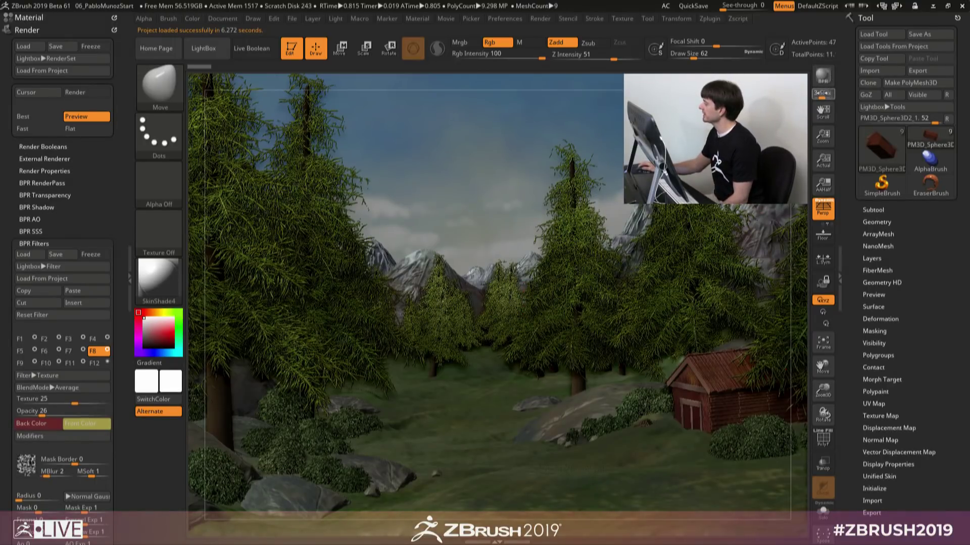
Step: Render the forest landscape with BPR using the project's painterly filters
{"action": "left_click", "coordinate": [824, 80]}
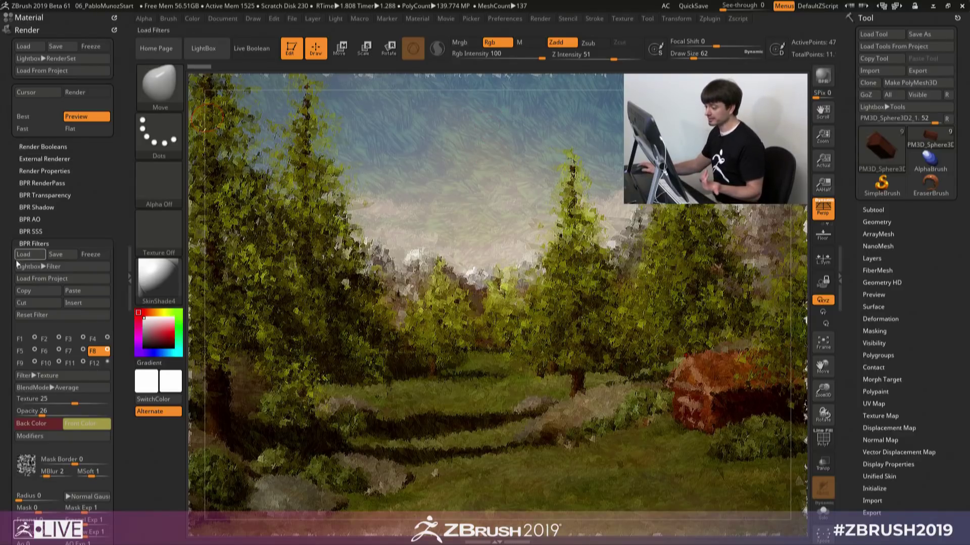
{"action": "left_click_drag", "start_coordinate": [46, 243], "coordinate": [55, 189]}
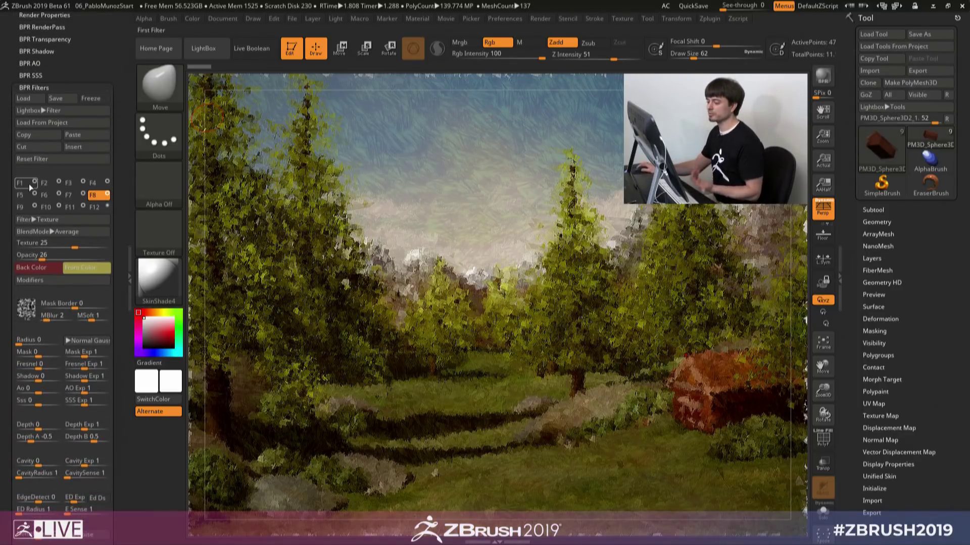
Step: Examine the filter types, blend modes and strengths in the BPR filter slots from F11 back to F1
{"action": "left_click", "coordinate": [73, 208]}
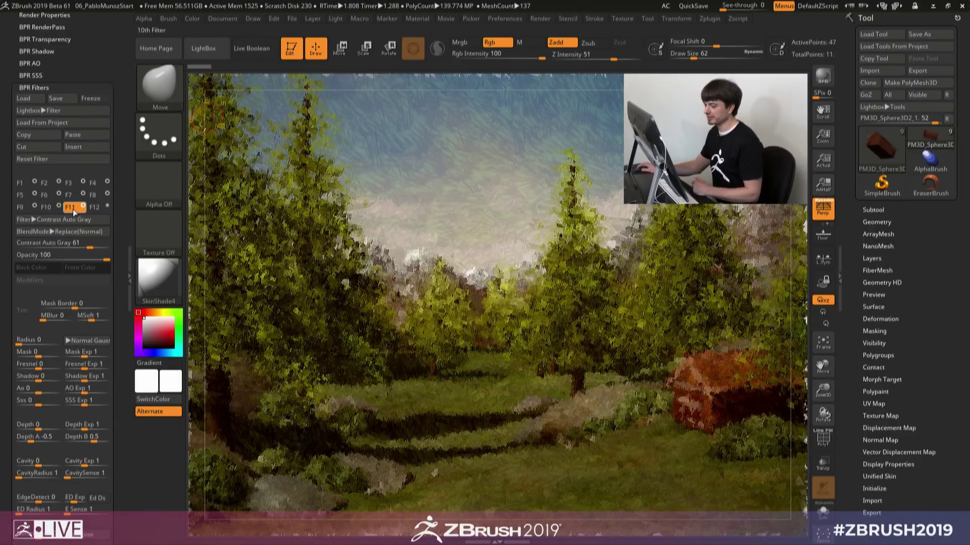
{"action": "left_click", "coordinate": [22, 207]}
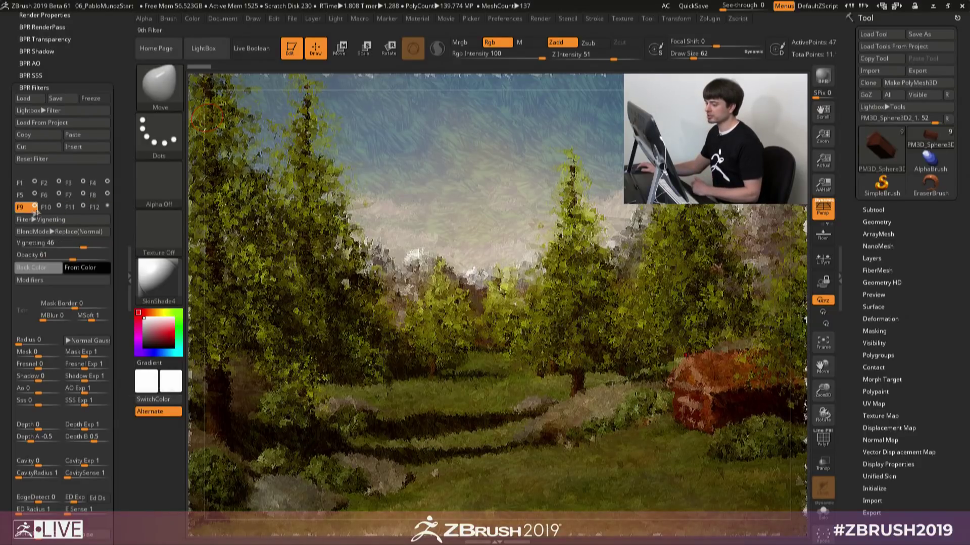
{"action": "left_click", "coordinate": [104, 197]}
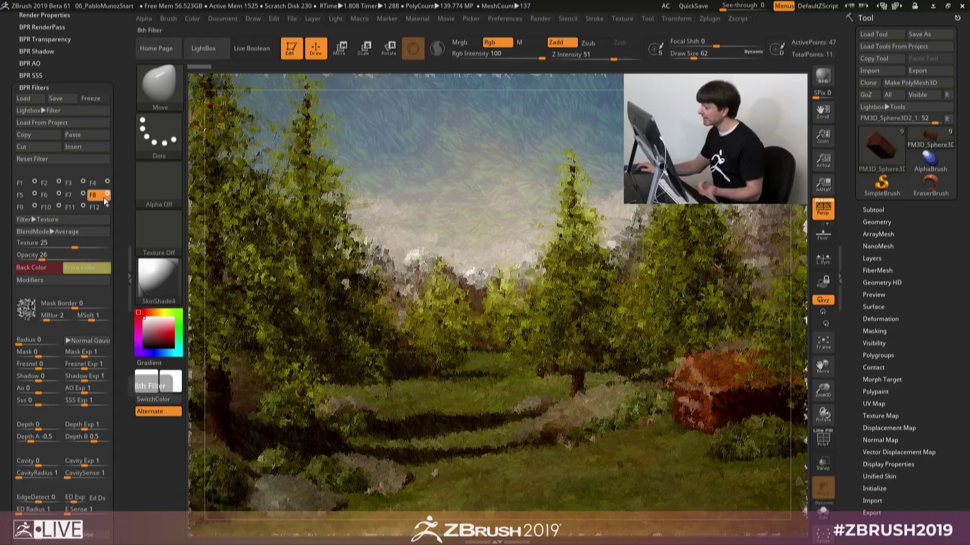
{"action": "left_click", "coordinate": [71, 197]}
{"action": "left_click", "coordinate": [53, 197]}
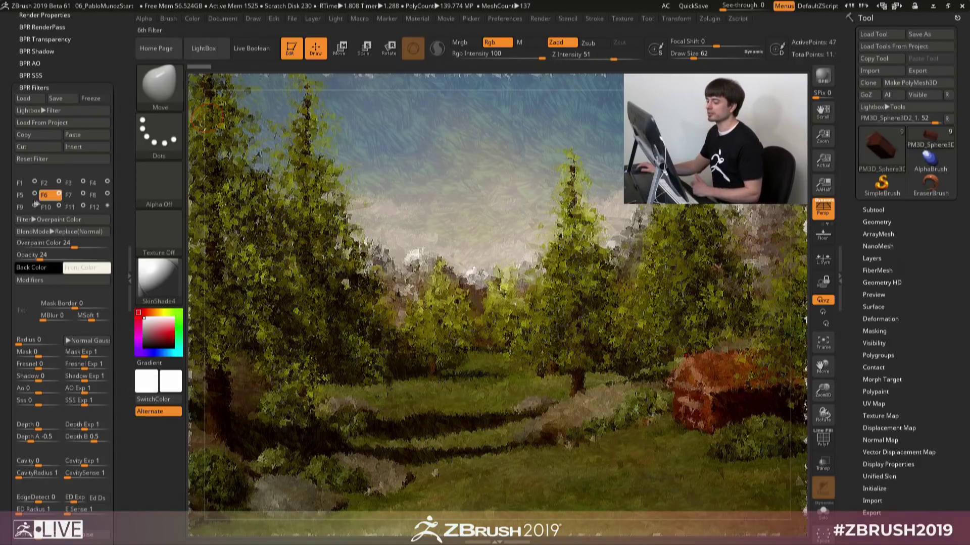
{"action": "left_click", "coordinate": [32, 199]}
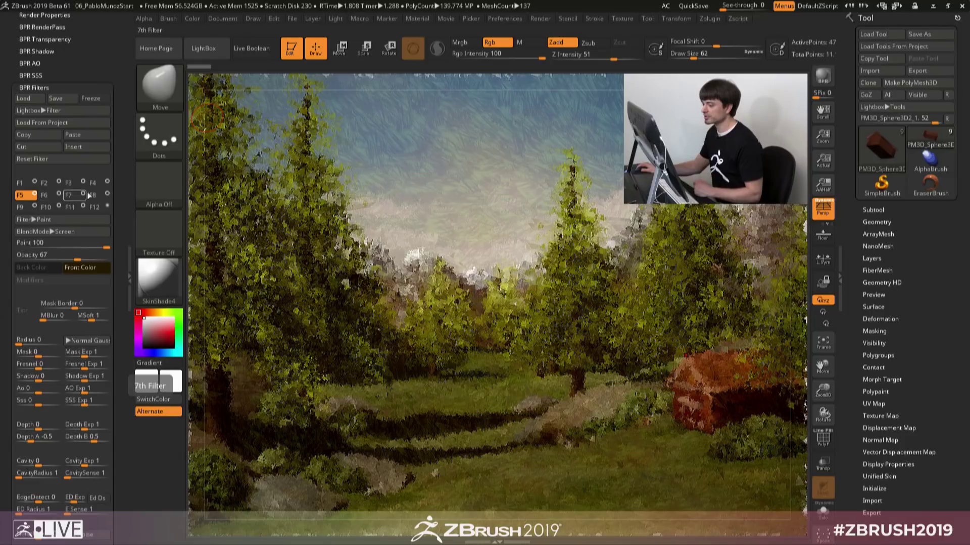
{"action": "left_click", "coordinate": [93, 183]}
{"action": "left_click", "coordinate": [71, 183]}
{"action": "left_click", "coordinate": [51, 185]}
{"action": "left_click", "coordinate": [20, 183]}
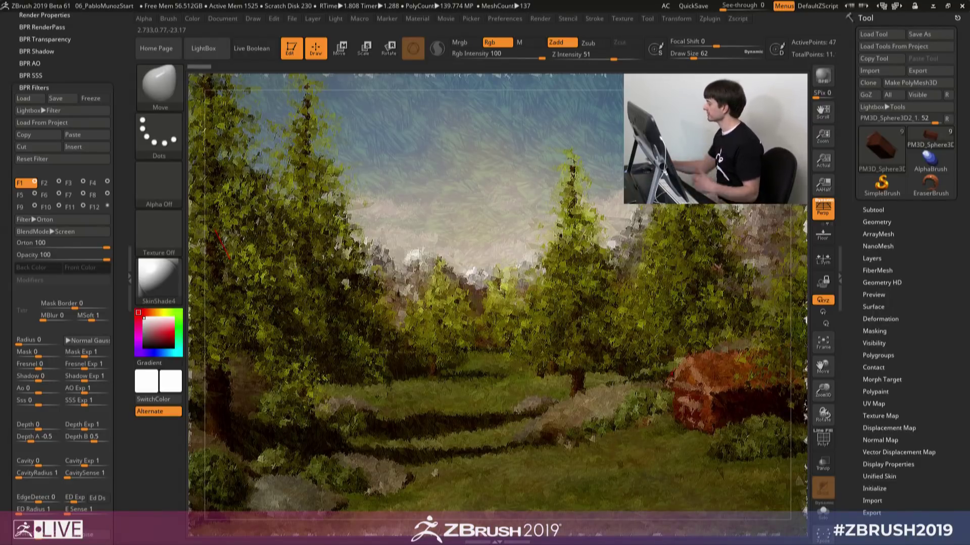
Step: Inspect the layout of the forest scene from farther away, including the terrain, mountains and backdrop
{"action": "left_click_drag", "start_coordinate": [797, 231], "coordinate": [795, 142]}
{"action": "left_click_drag", "start_coordinate": [580, 490], "coordinate": [474, 420]}
{"action": "left_click_drag", "start_coordinate": [680, 475], "coordinate": [668, 394]}
{"action": "left_click_drag", "start_coordinate": [736, 340], "coordinate": [728, 247]}
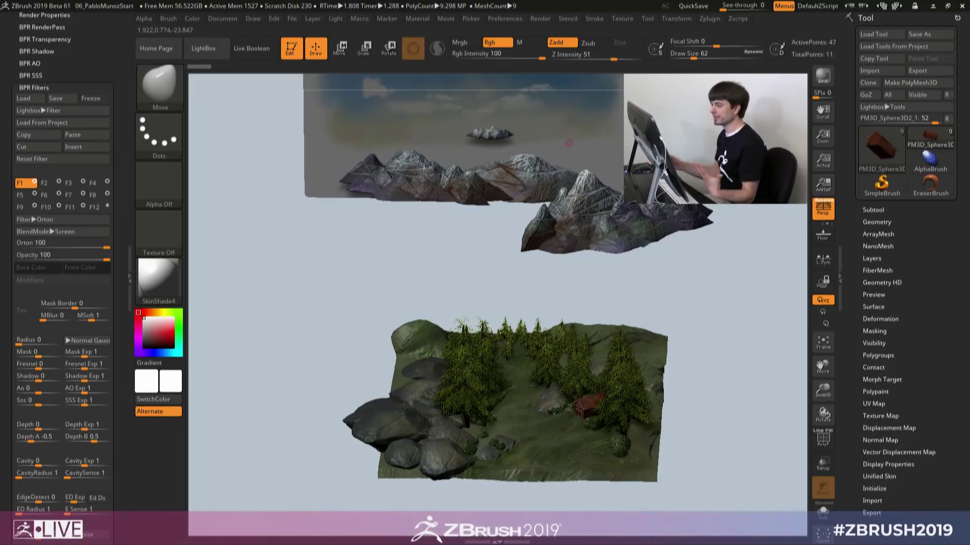
Step: Return to the framed close view of the forest and render it with BPR
{"action": "left_click", "coordinate": [222, 18]}
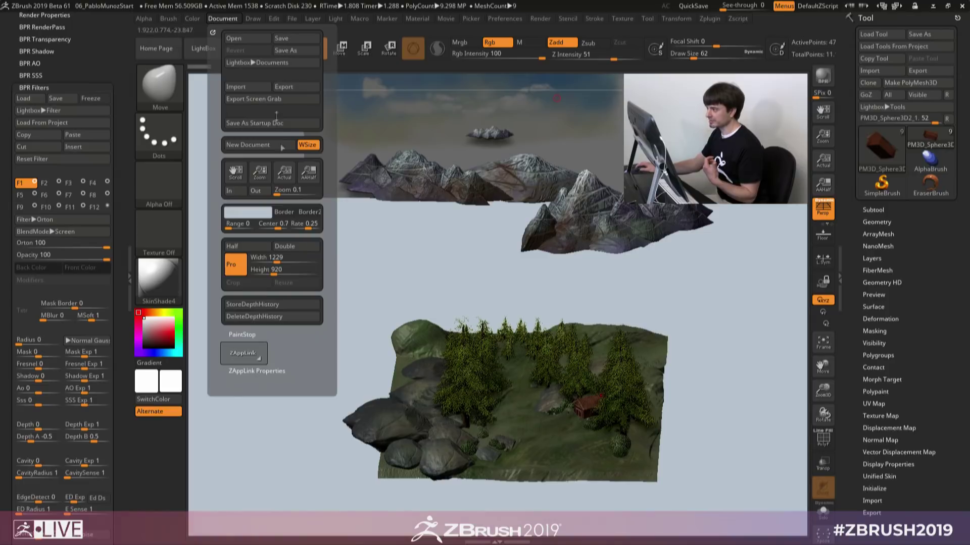
{"action": "mouse_move", "coordinate": [253, 19]}
{"action": "left_click_drag", "start_coordinate": [250, 525], "coordinate": [241, 396]}
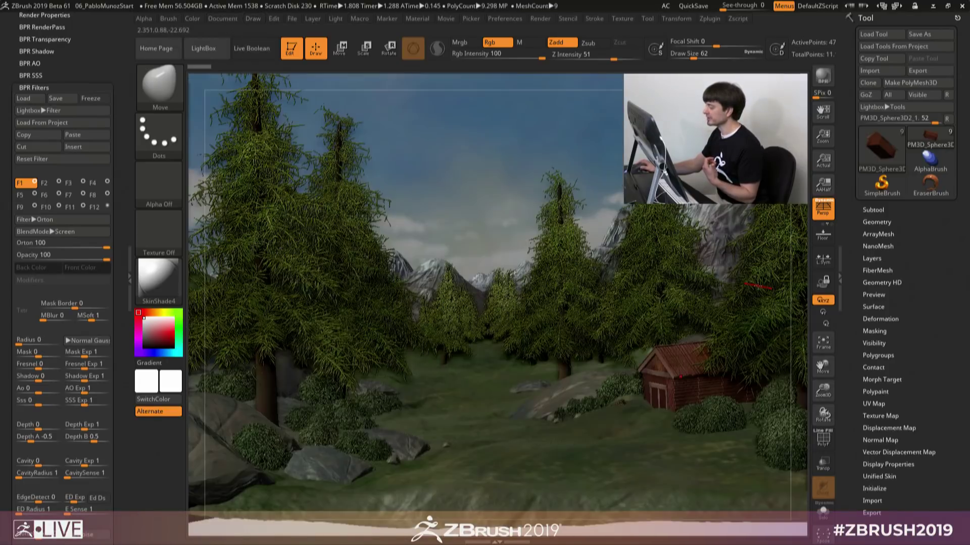
{"action": "left_click", "coordinate": [268, 411]}
{"action": "key", "text": "shift+r"}
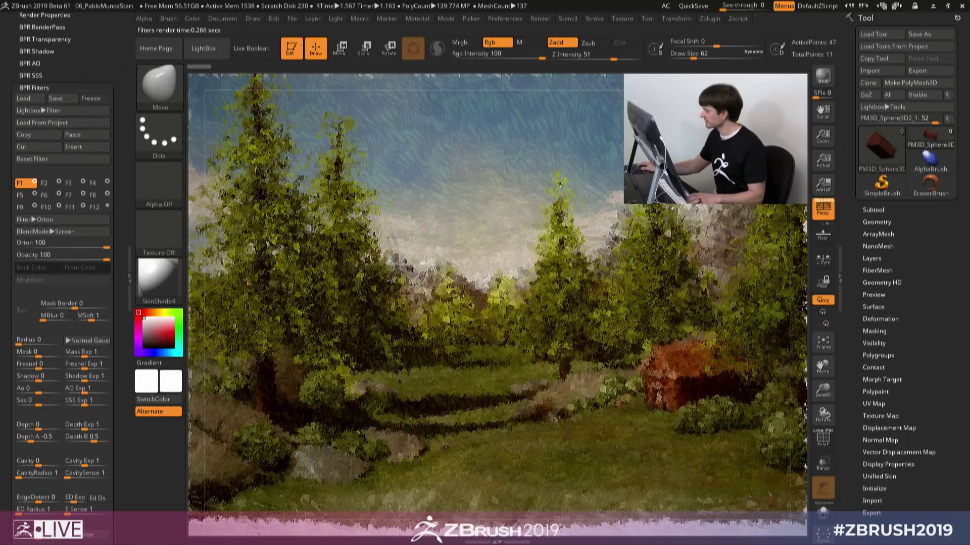
Step: Switch to Photos and view the sample renders from bw_05.jpg through Color_07.jpg
{"action": "key", "text": "alt+Tab"}
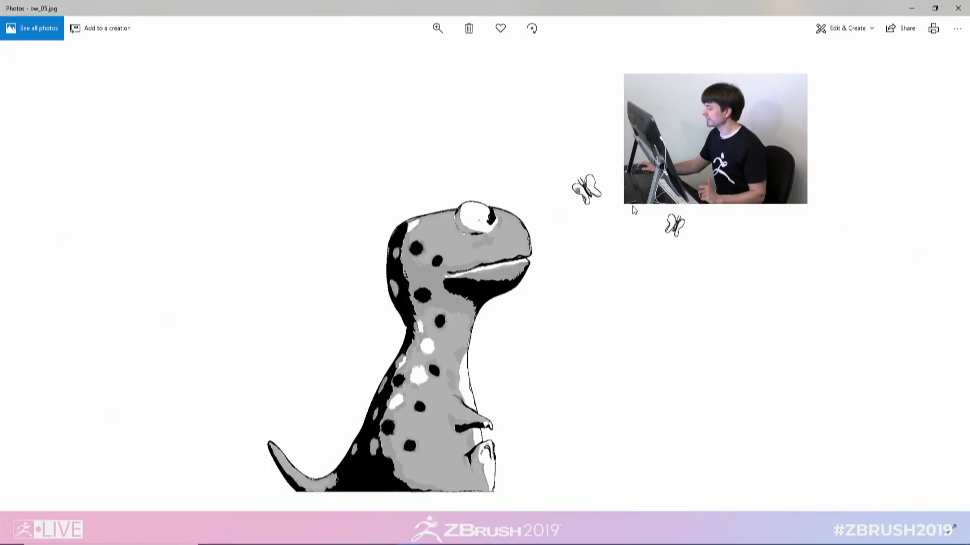
{"action": "key", "text": "Right"}
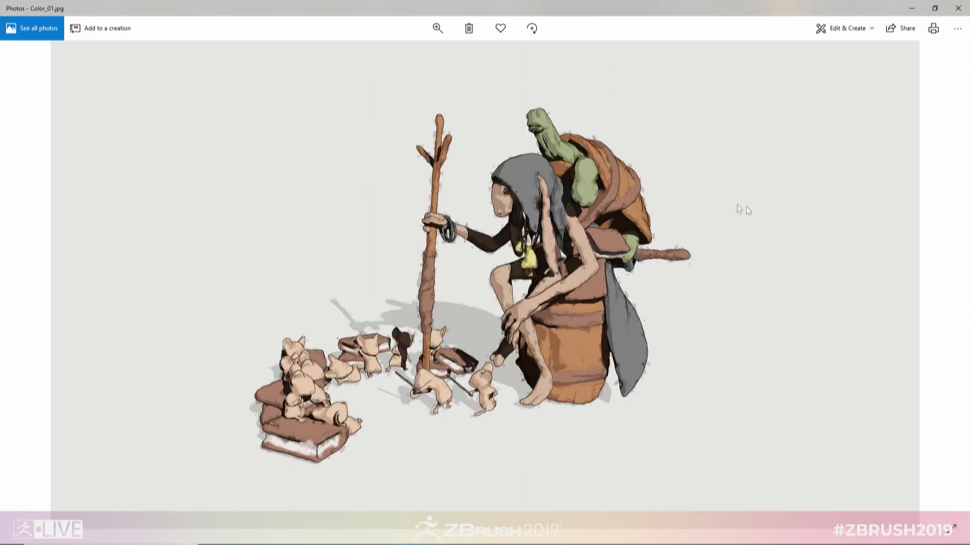
{"action": "key", "text": "Right"}
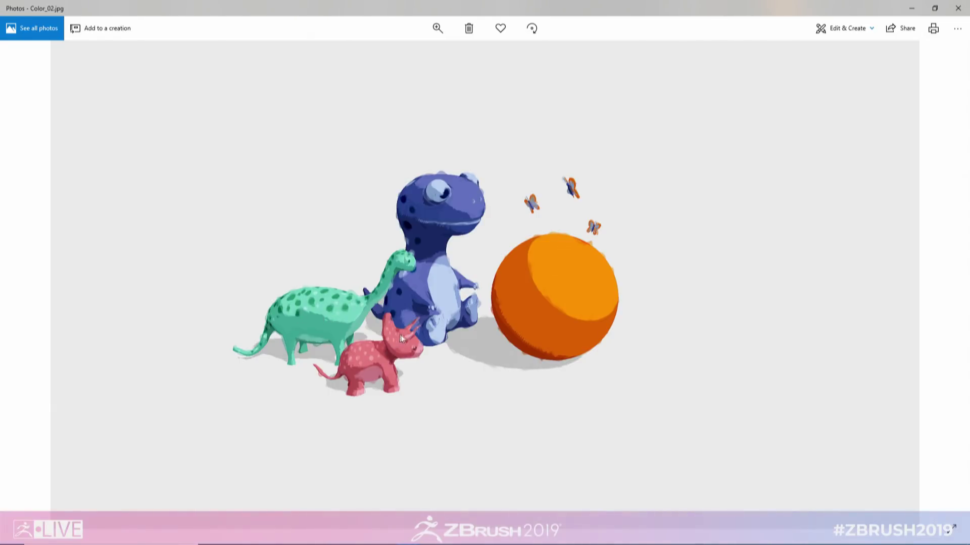
{"action": "key", "text": "Right"}
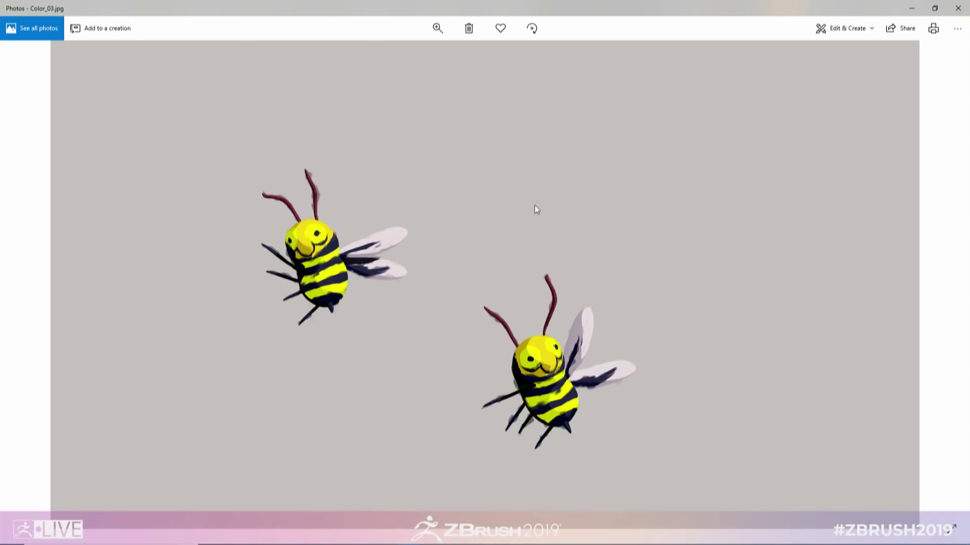
{"action": "key", "text": "Right"}
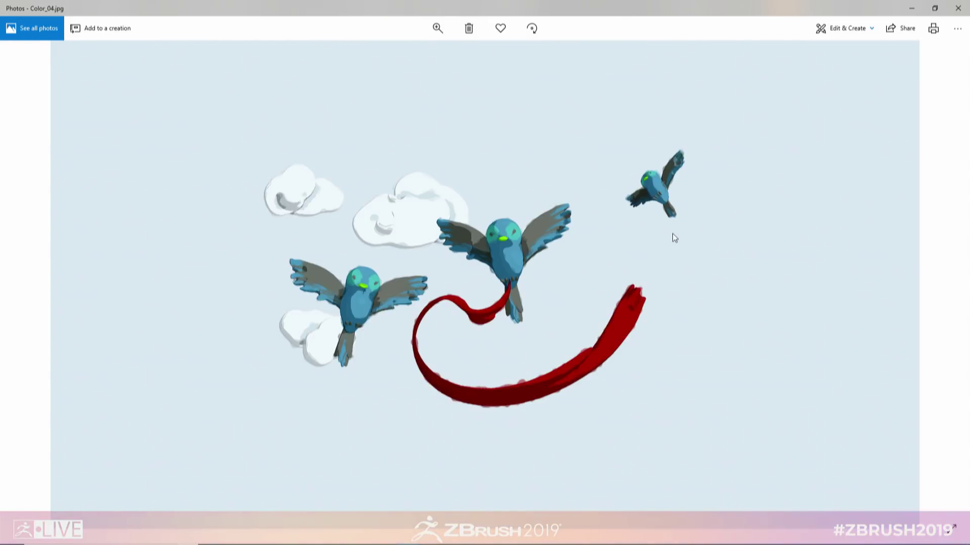
{"action": "key", "text": "Right"}
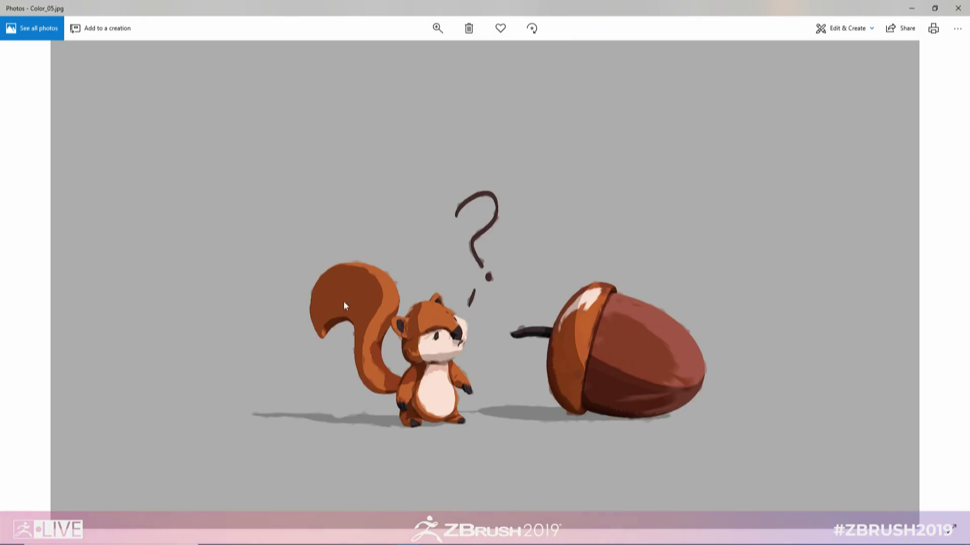
{"action": "key", "text": "Right"}
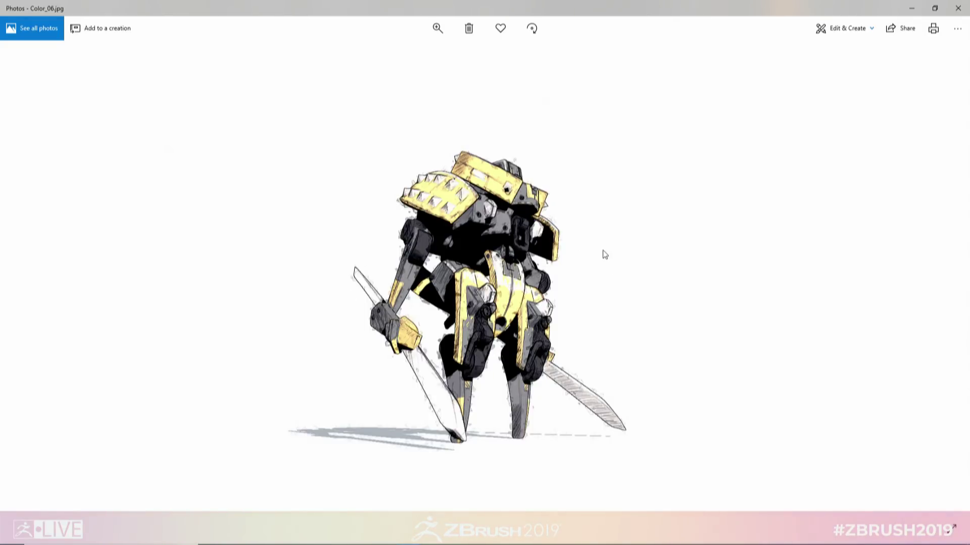
{"action": "key", "text": "Right"}
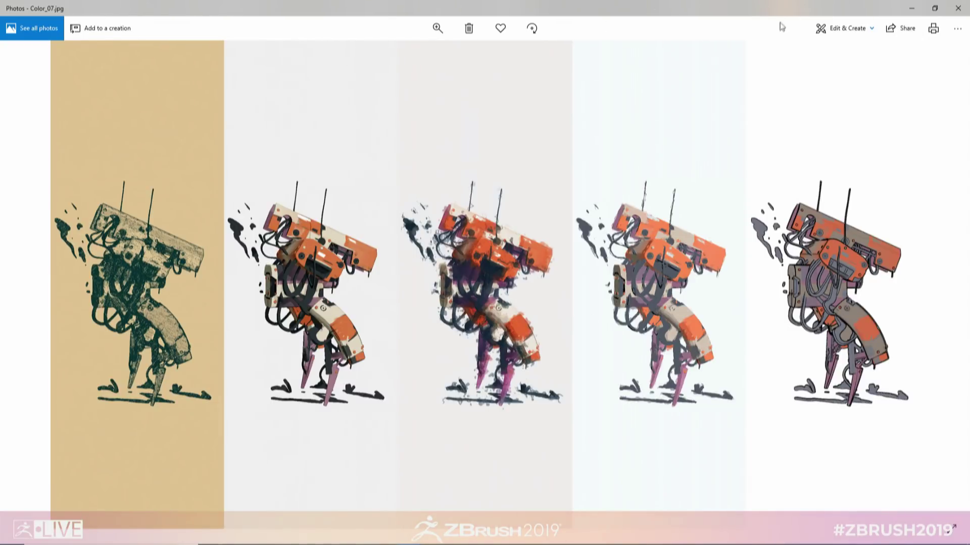
Step: Switch back to ZBrush and open the 07_BoxBotWithFoldersStart project from the project library without saving the forest scene
{"action": "key", "text": "alt+Tab"}
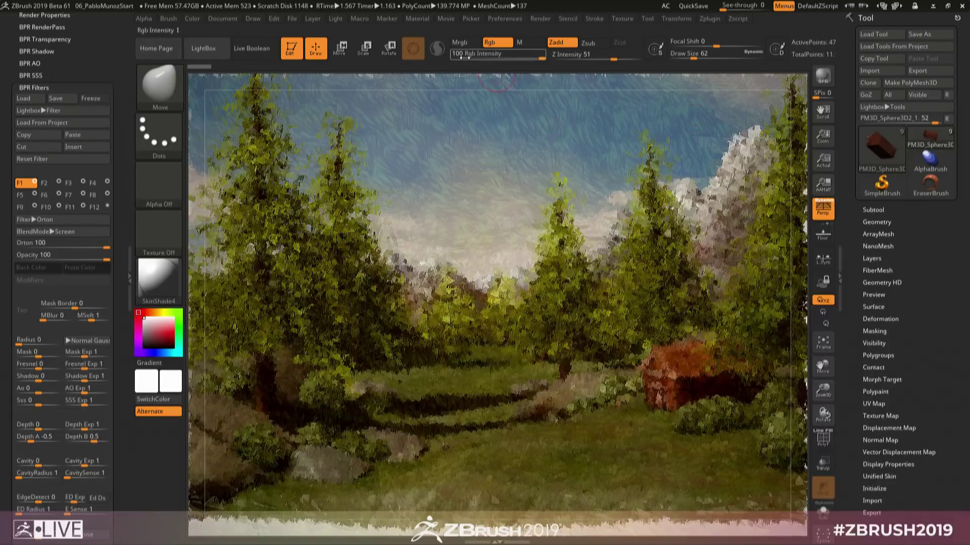
{"action": "key", "text": "comma"}
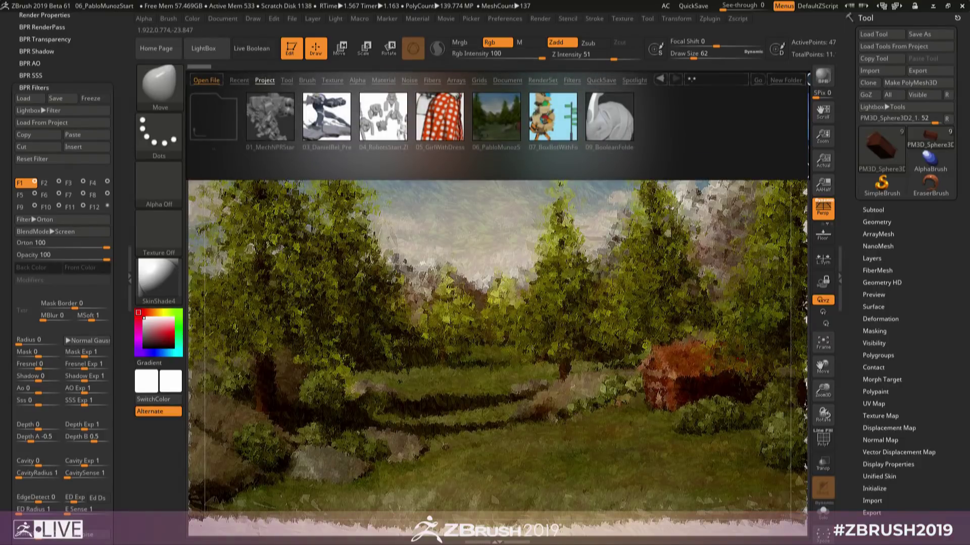
{"action": "double_click", "coordinate": [555, 125]}
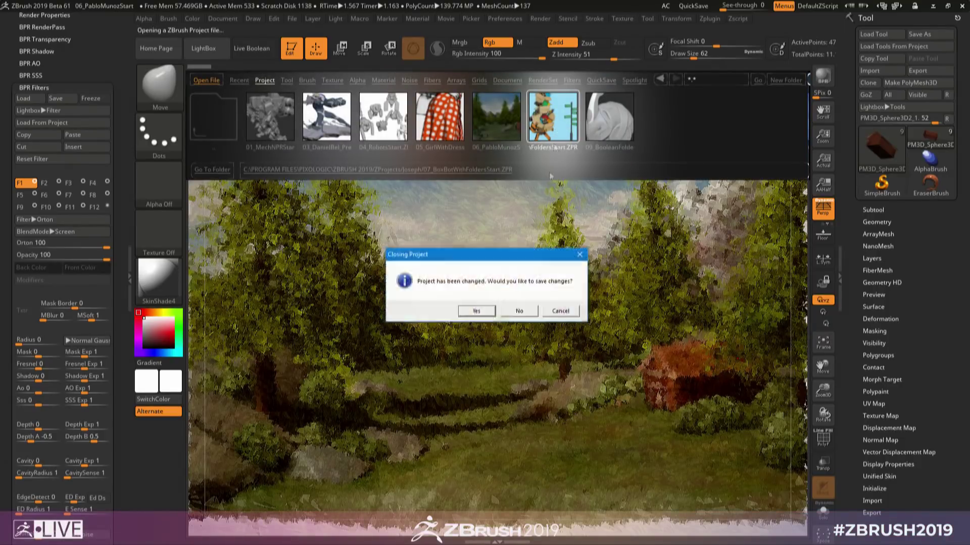
{"action": "left_click", "coordinate": [520, 312]}
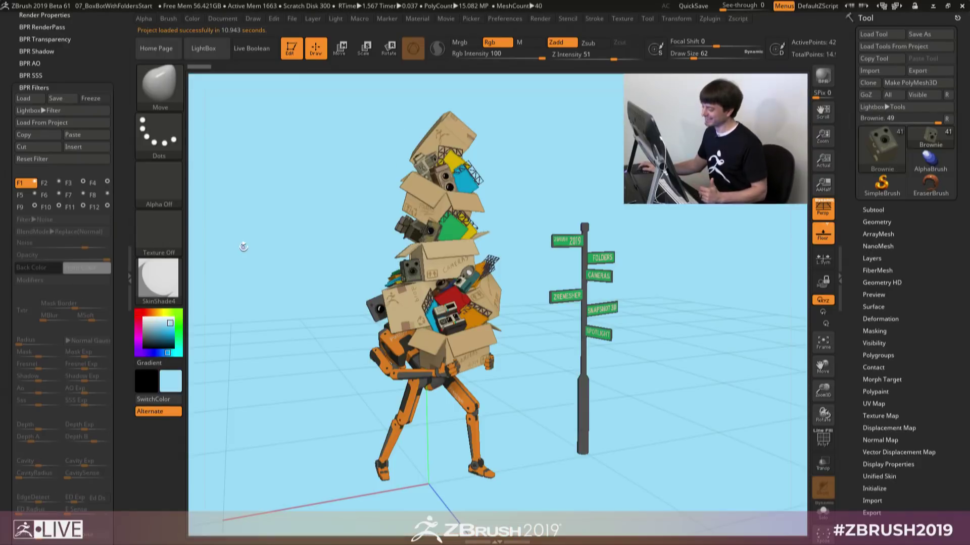
Step: Collapse the tray holding the render settings and reload the 07_BoxBotWithFoldersStart project without saving changes
{"action": "double_click", "coordinate": [130, 272]}
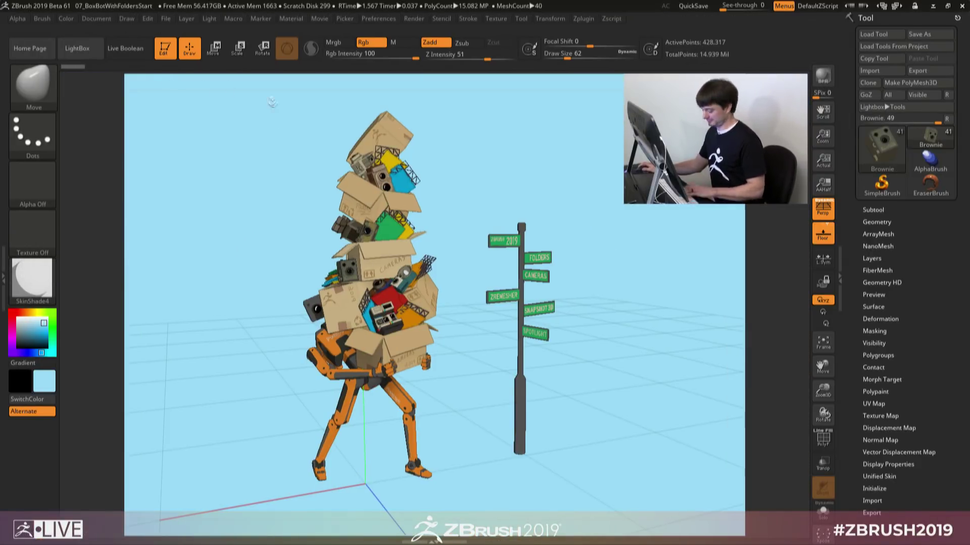
{"action": "key", "text": "comma"}
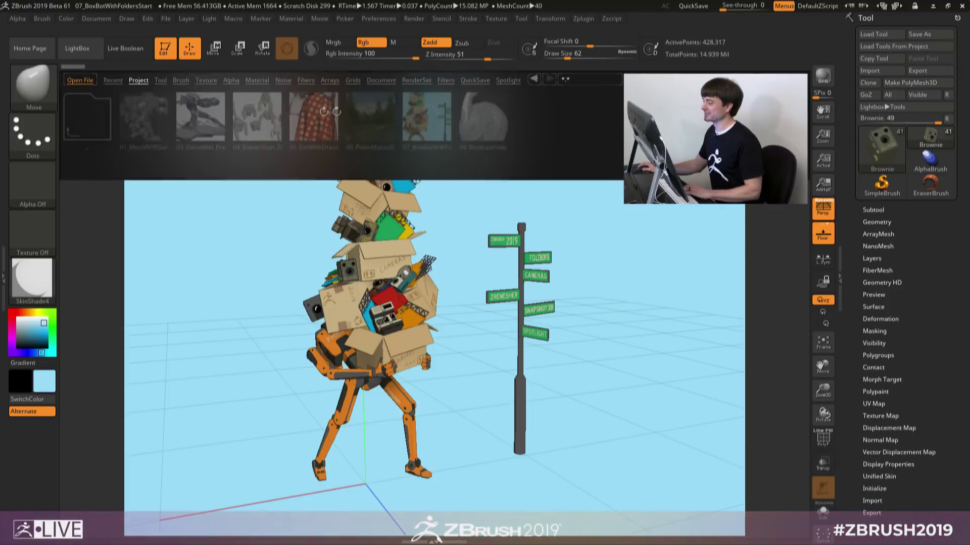
{"action": "double_click", "coordinate": [427, 116]}
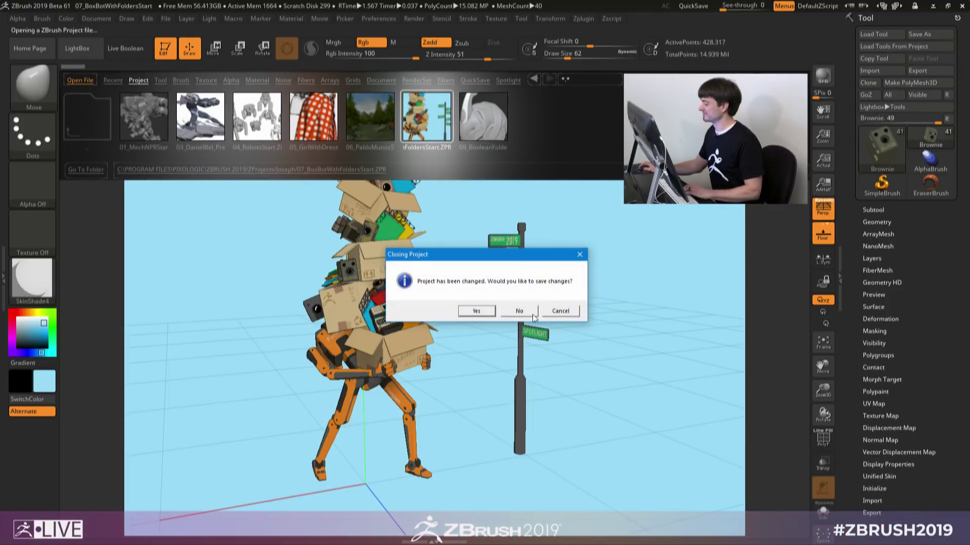
{"action": "left_click", "coordinate": [524, 313]}
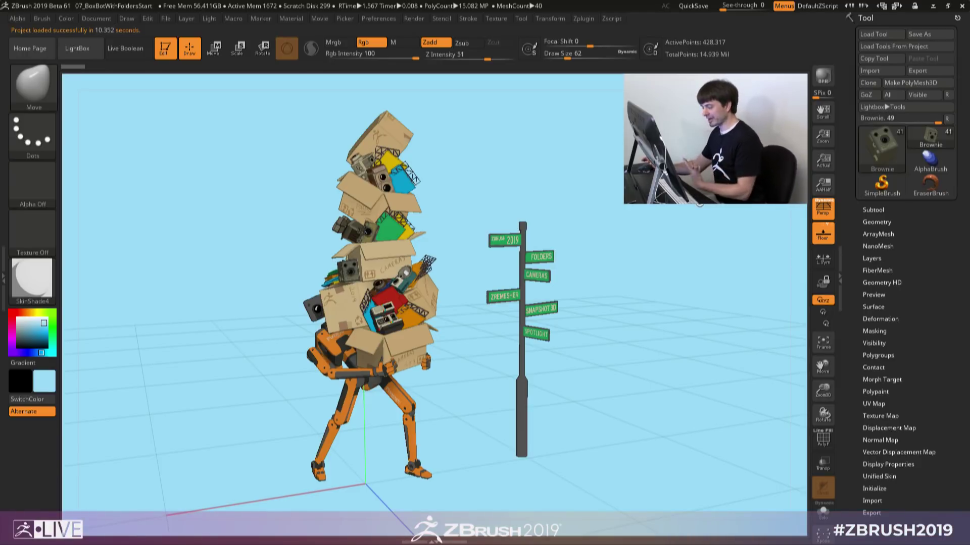
Step: Render the box-carrying robot scene with BPR and return to the working view
{"action": "key", "text": "shift+r"}
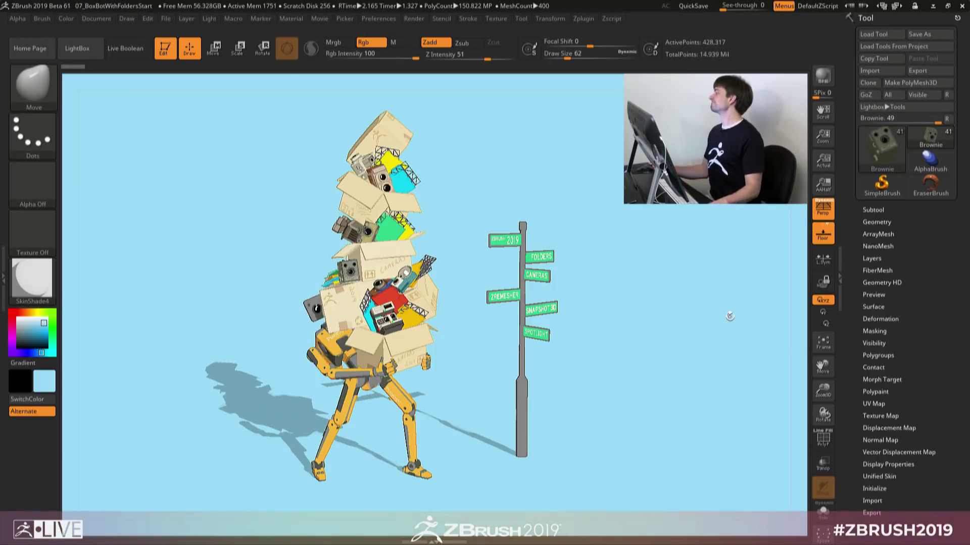
{"action": "left_click", "coordinate": [724, 265]}
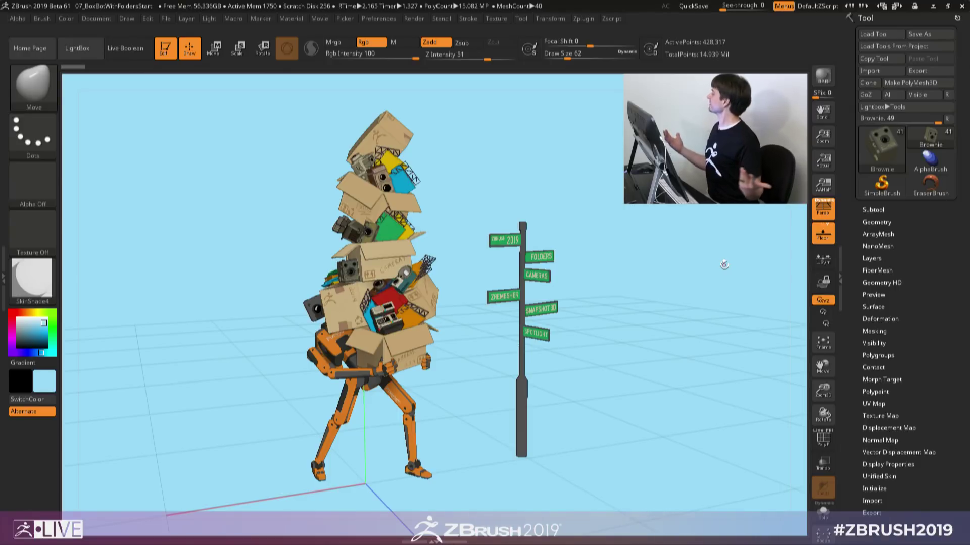
Step: Try moving the topmost storage box down beside the signpost with the gizmo, and undo the move
{"action": "left_click", "coordinate": [394, 136], "text": "alt"}
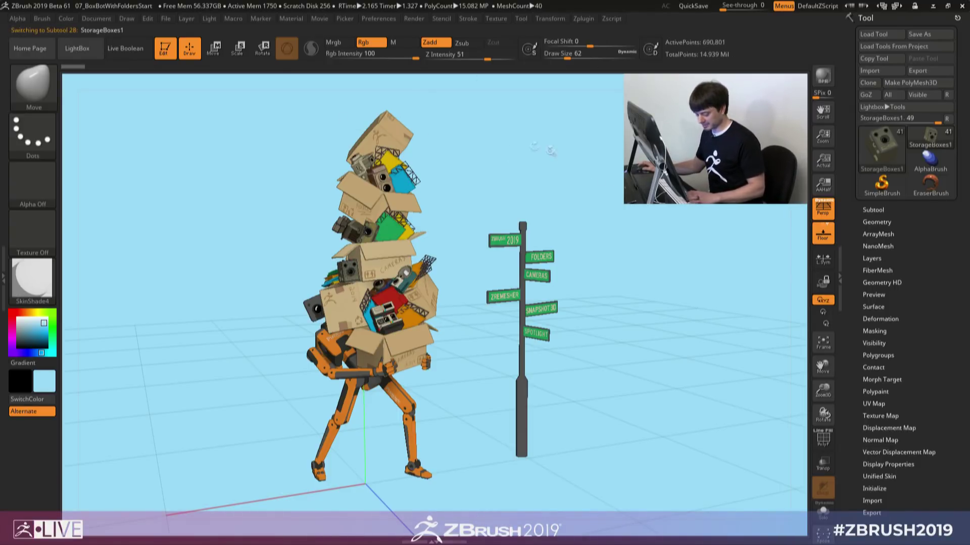
{"action": "key", "text": "w"}
{"action": "left_click", "coordinate": [368, 132]}
{"action": "left_click_drag", "start_coordinate": [419, 107], "coordinate": [667, 375]}
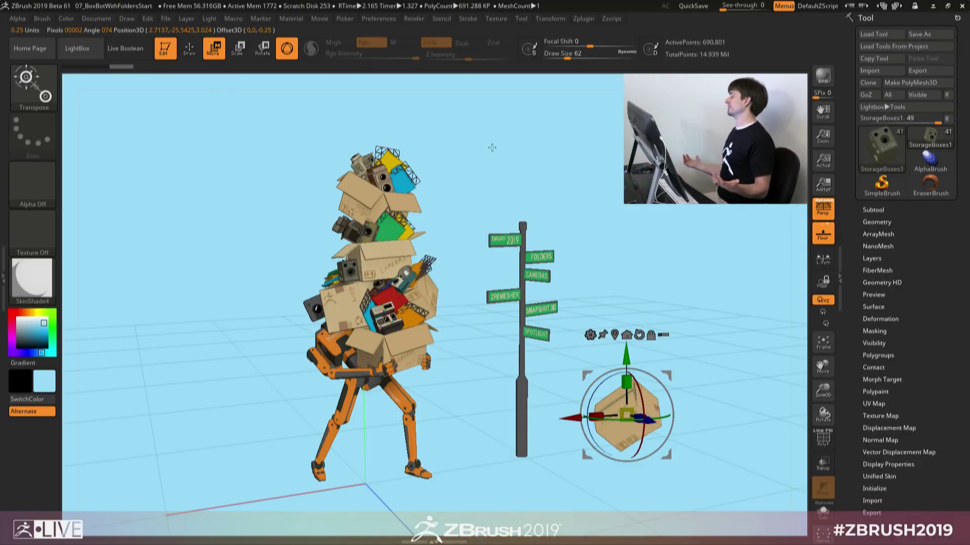
{"action": "key", "text": "ctrl+z"}
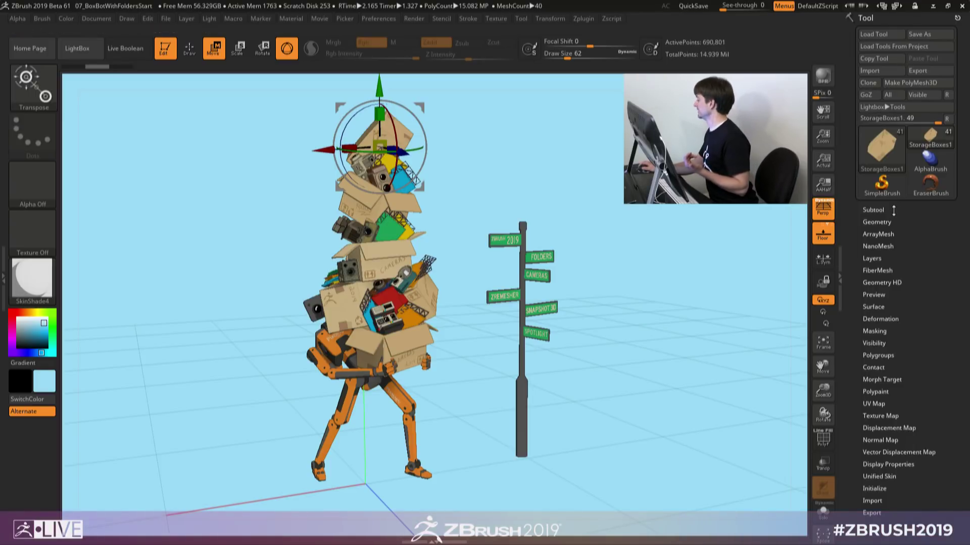
Step: Expand the subtool list and select the Brownie camera subtool
{"action": "left_click", "coordinate": [895, 210]}
{"action": "left_click_drag", "start_coordinate": [861, 344], "coordinate": [860, 231]}
{"action": "left_click_drag", "start_coordinate": [847, 268], "coordinate": [847, 181]}
{"action": "left_click", "coordinate": [893, 185]}
{"action": "left_click_drag", "start_coordinate": [851, 298], "coordinate": [852, 246]}
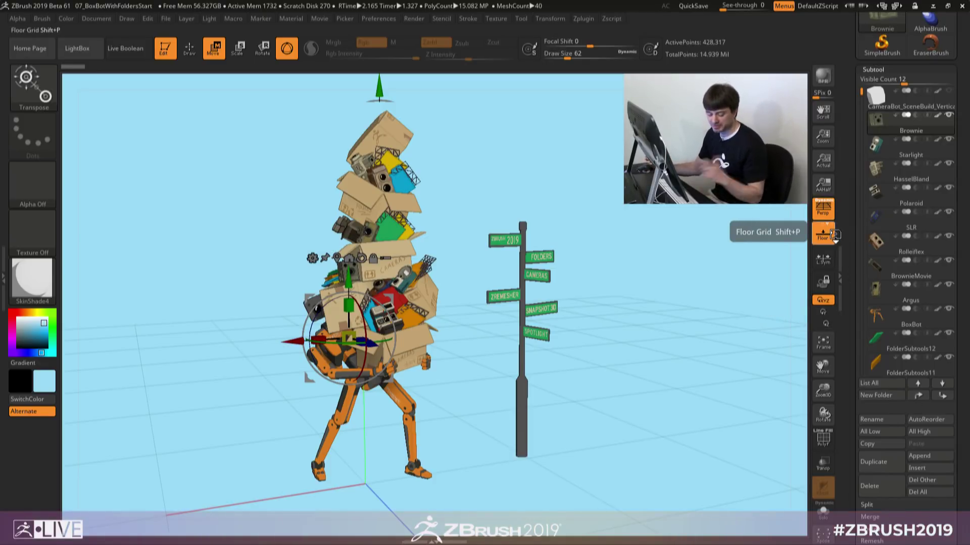
Step: Create a new subtool folder named Cameras holding the Brownie camera
{"action": "mouse_move", "coordinate": [940, 131]}
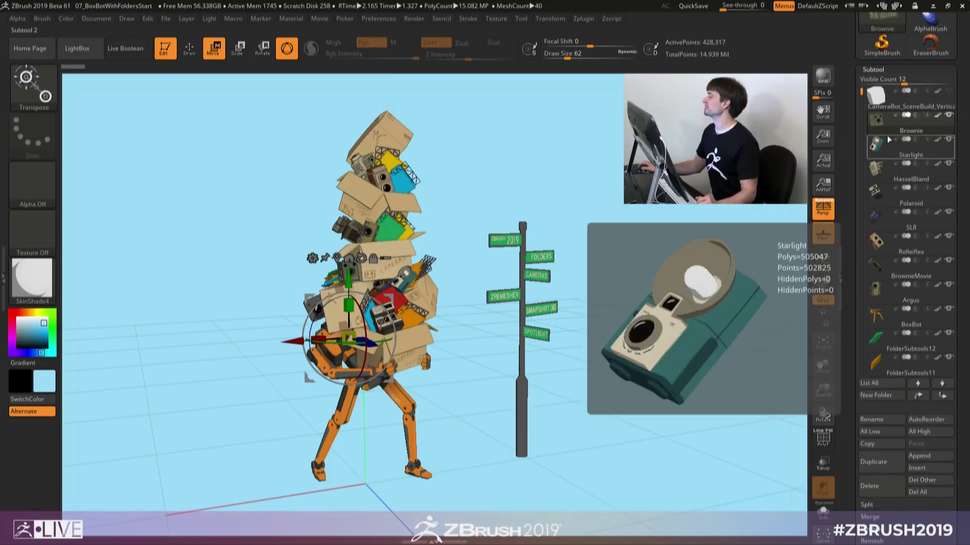
{"action": "left_click", "coordinate": [874, 373]}
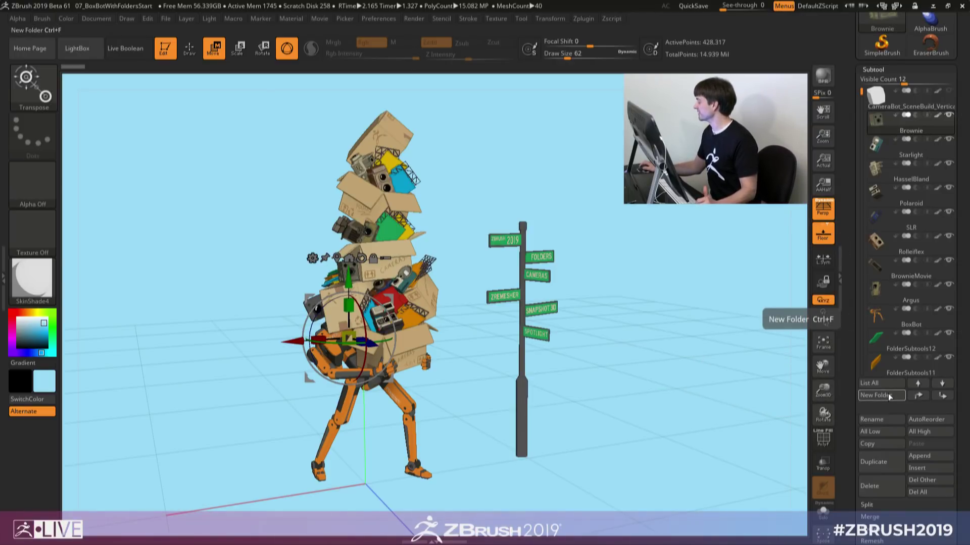
{"action": "left_click", "coordinate": [888, 393]}
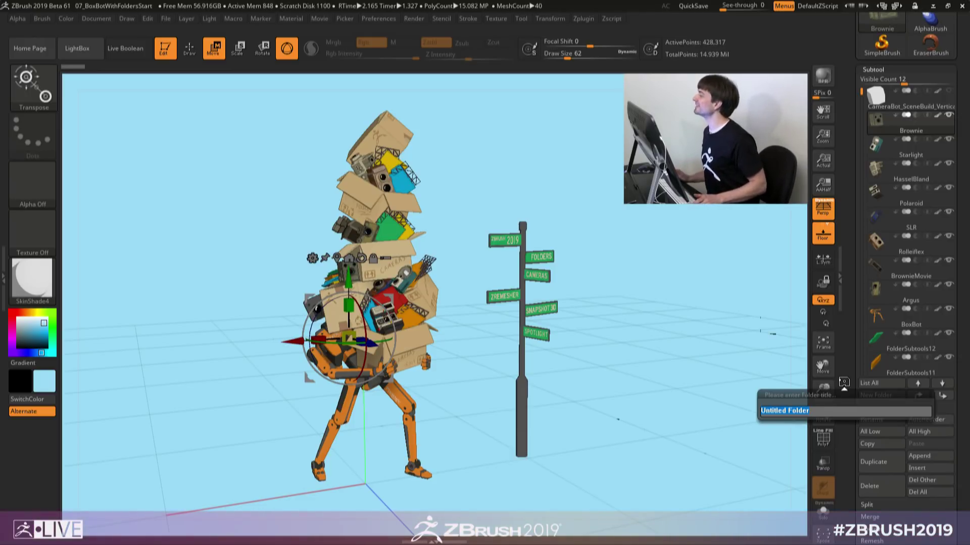
{"action": "type", "text": "Cameras"}
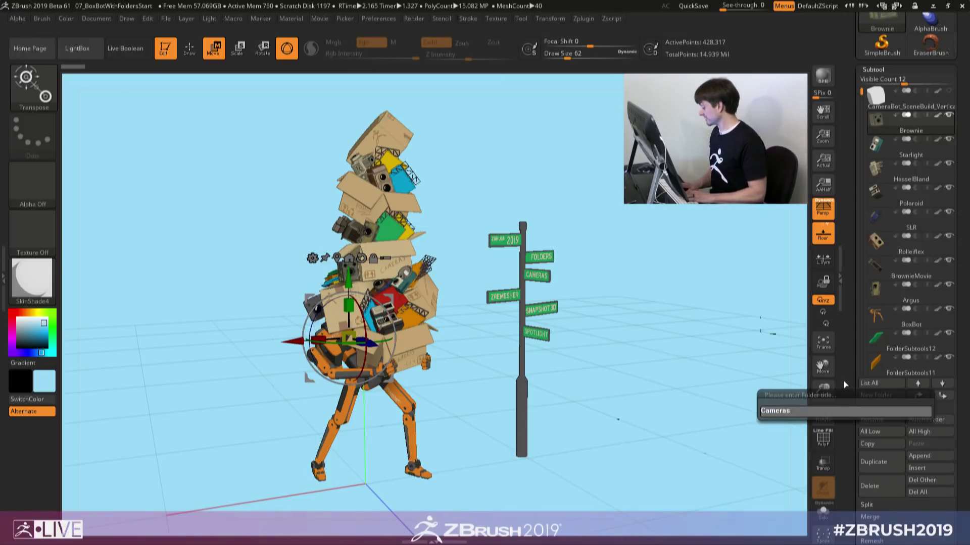
{"action": "key", "text": "Return"}
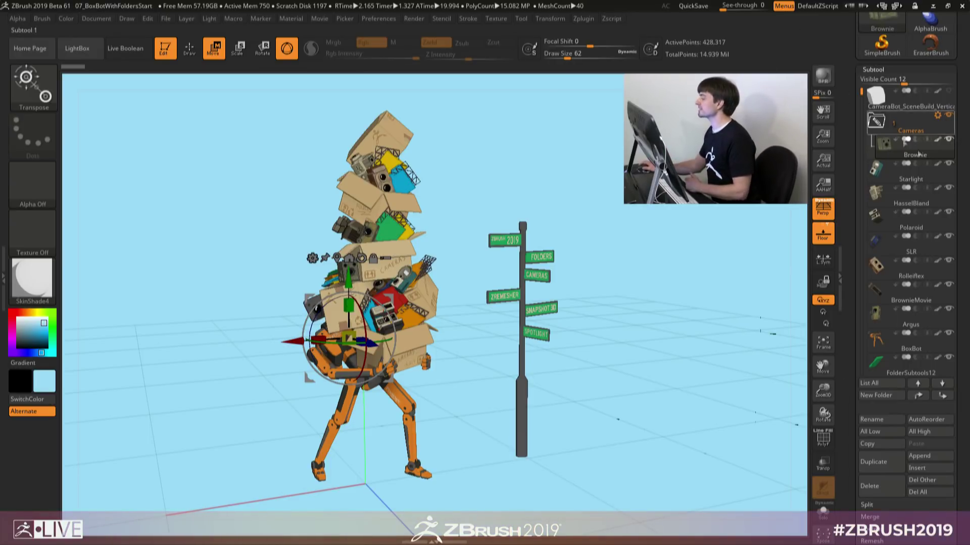
Step: Move the Starlight, HasselBland, Polaroid and SLR subtools into the Cameras folder
{"action": "mouse_move", "coordinate": [938, 177]}
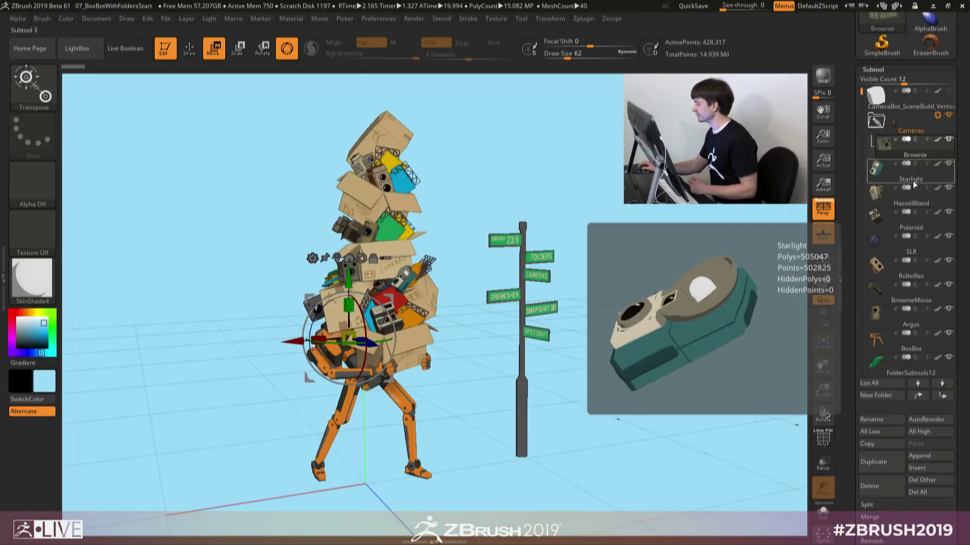
{"action": "left_click_drag", "start_coordinate": [914, 185], "coordinate": [911, 156]}
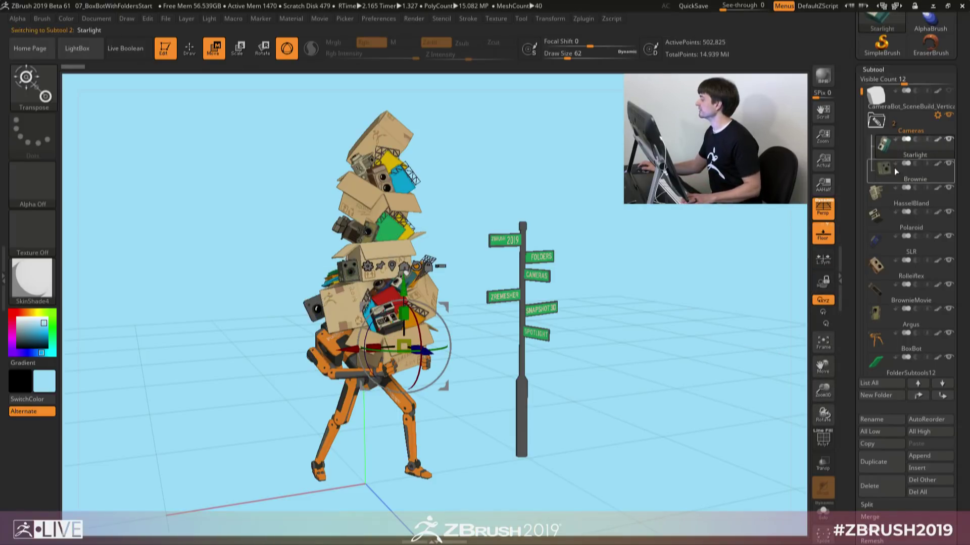
{"action": "mouse_move", "coordinate": [908, 180]}
{"action": "mouse_move", "coordinate": [908, 202]}
{"action": "left_mouse_down"}
{"action": "mouse_move", "coordinate": [911, 183]}
{"action": "mouse_move", "coordinate": [908, 207]}
{"action": "left_mouse_up"}
{"action": "mouse_move", "coordinate": [908, 252]}
{"action": "left_mouse_down"}
{"action": "mouse_move", "coordinate": [906, 232]}
{"action": "mouse_move", "coordinate": [914, 252]}
{"action": "left_mouse_up"}
{"action": "mouse_move", "coordinate": [914, 202]}
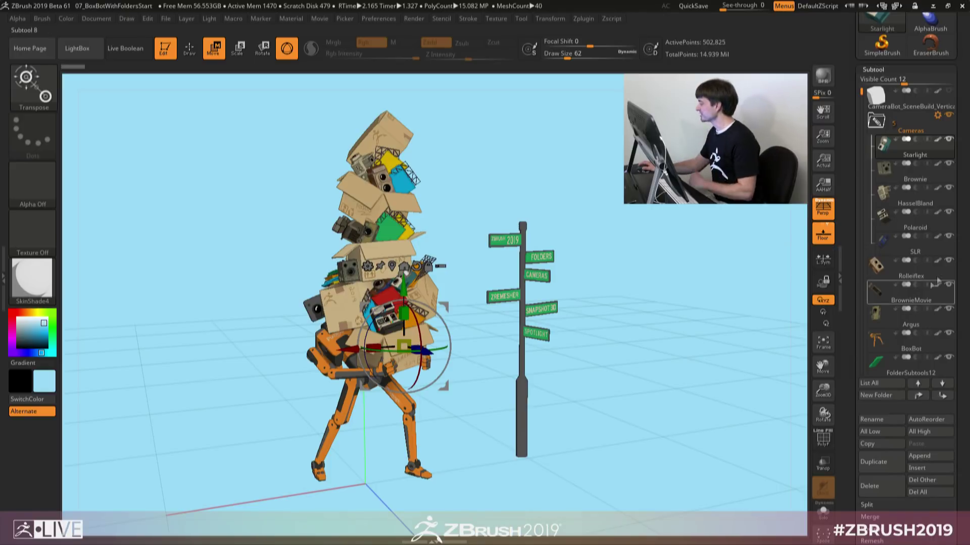
Step: Create a second subtool folder named OtherCamera holding the Rolleiflex camera
{"action": "left_click", "coordinate": [914, 276]}
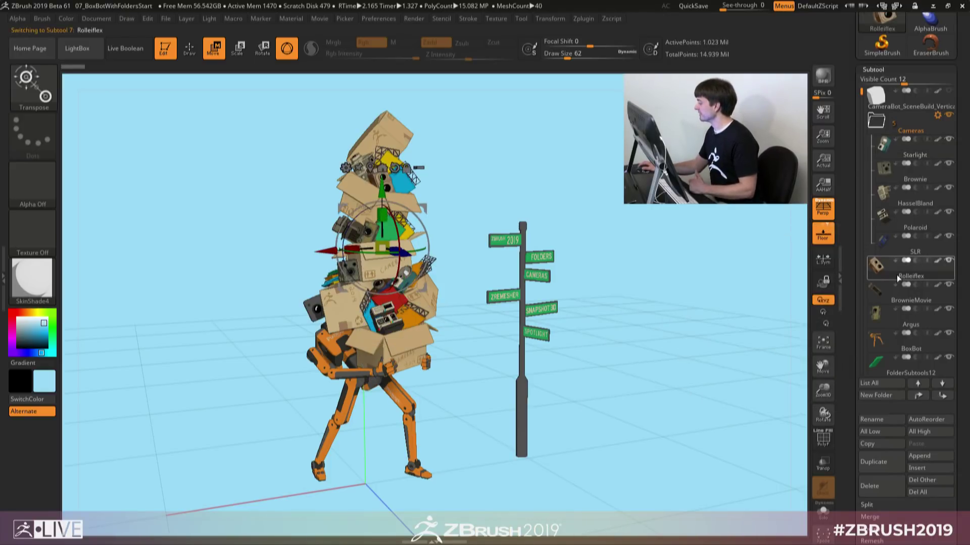
{"action": "left_click", "coordinate": [870, 395]}
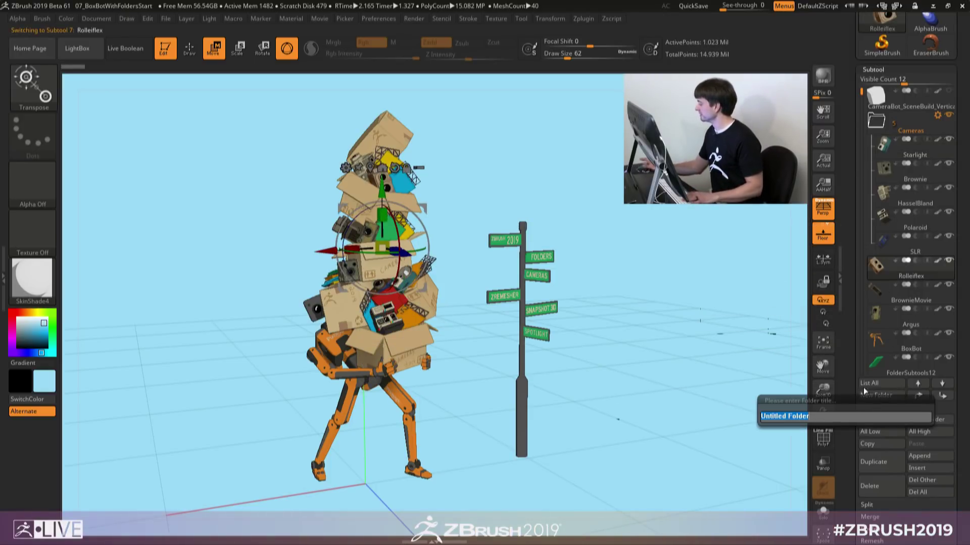
{"action": "type", "text": "OtherCamera"}
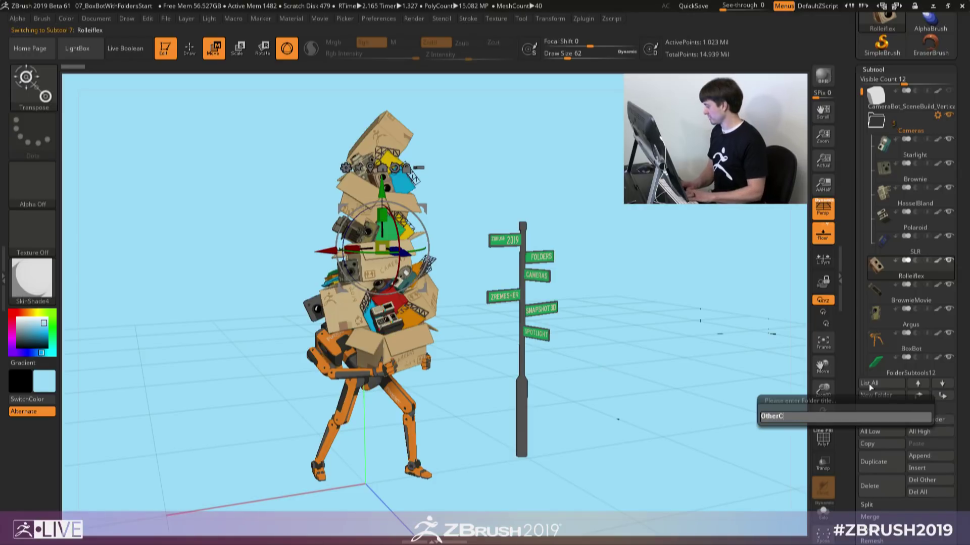
{"action": "key", "text": "Return"}
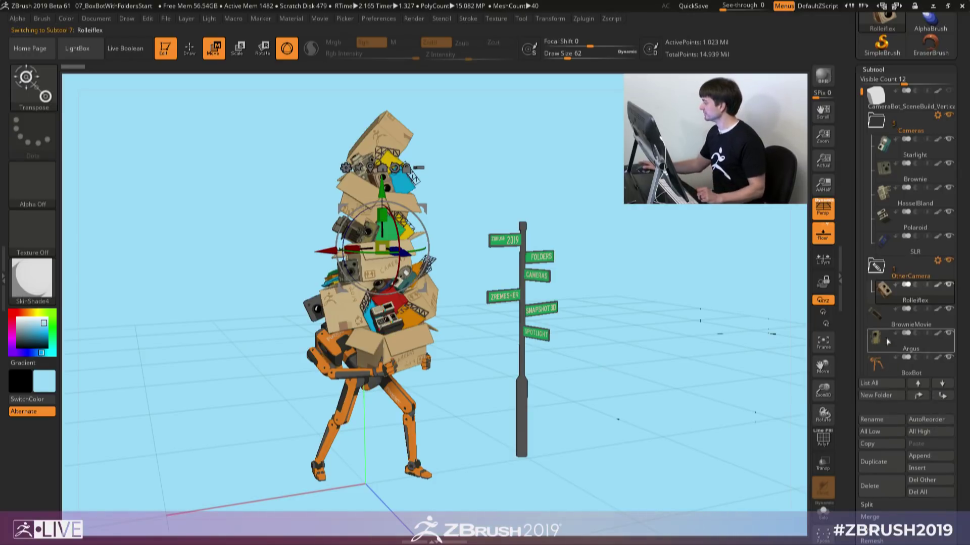
Step: Merge the OtherCamera folder up into the Cameras folder
{"action": "mouse_move", "coordinate": [920, 276]}
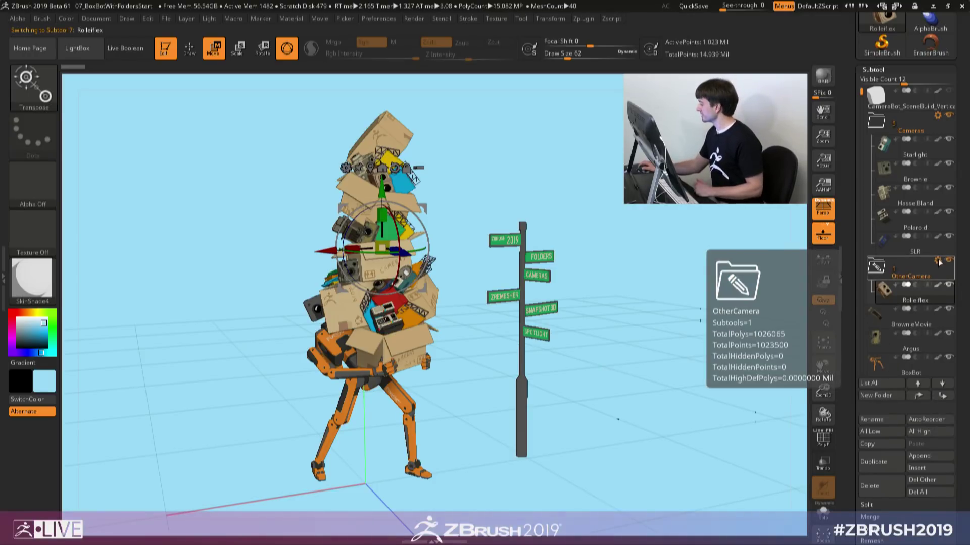
{"action": "left_click", "coordinate": [938, 261]}
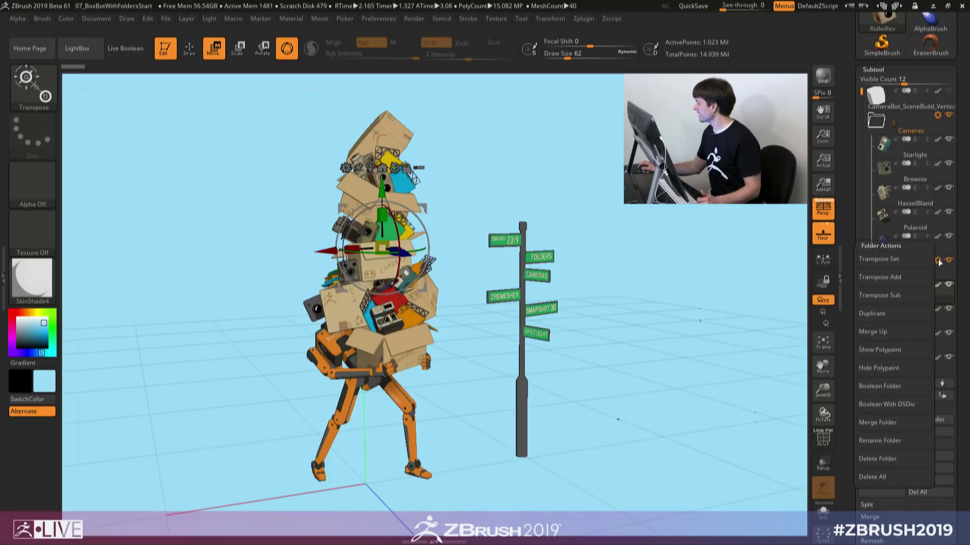
{"action": "left_click", "coordinate": [896, 333]}
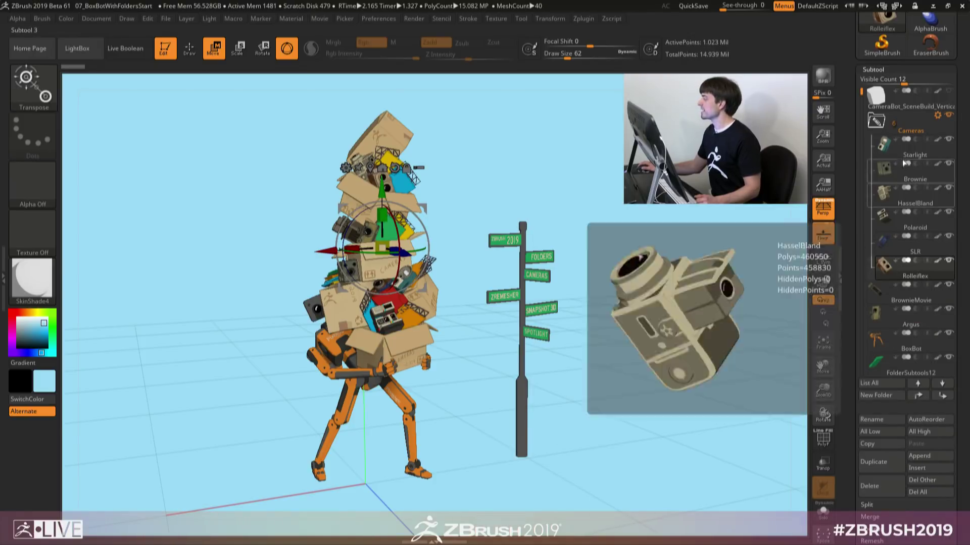
Step: Hide the polypaint of every subtool in the Cameras folder and show it again
{"action": "mouse_move", "coordinate": [931, 117]}
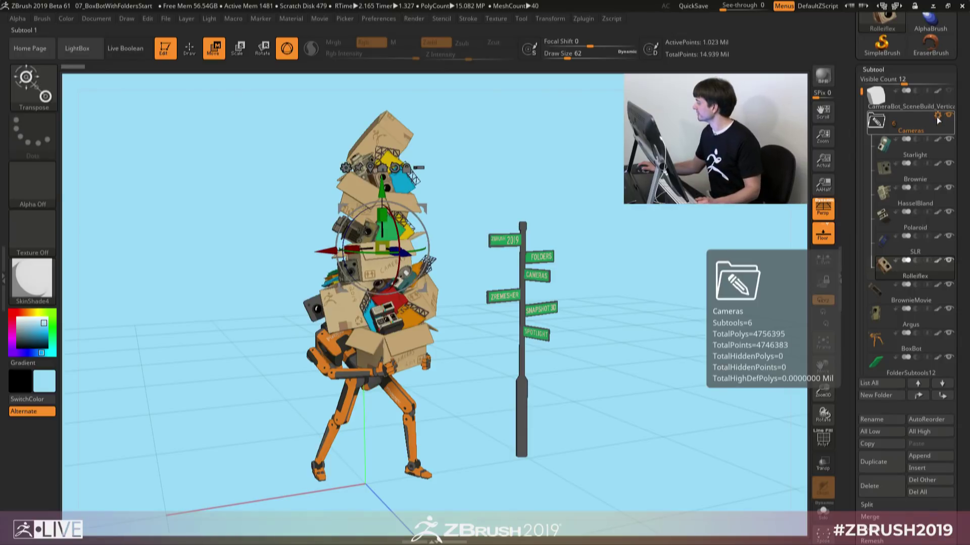
{"action": "left_click", "coordinate": [937, 120]}
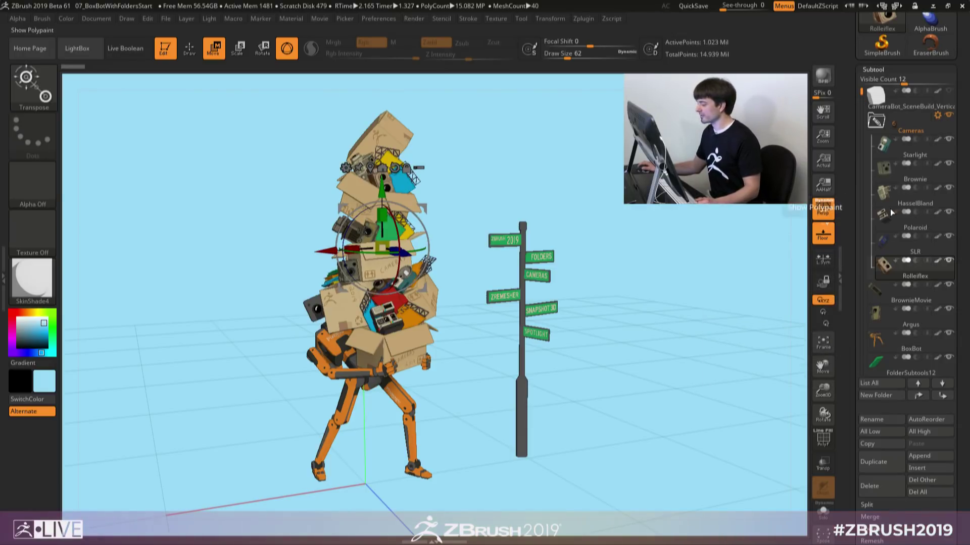
{"action": "left_click", "coordinate": [938, 118]}
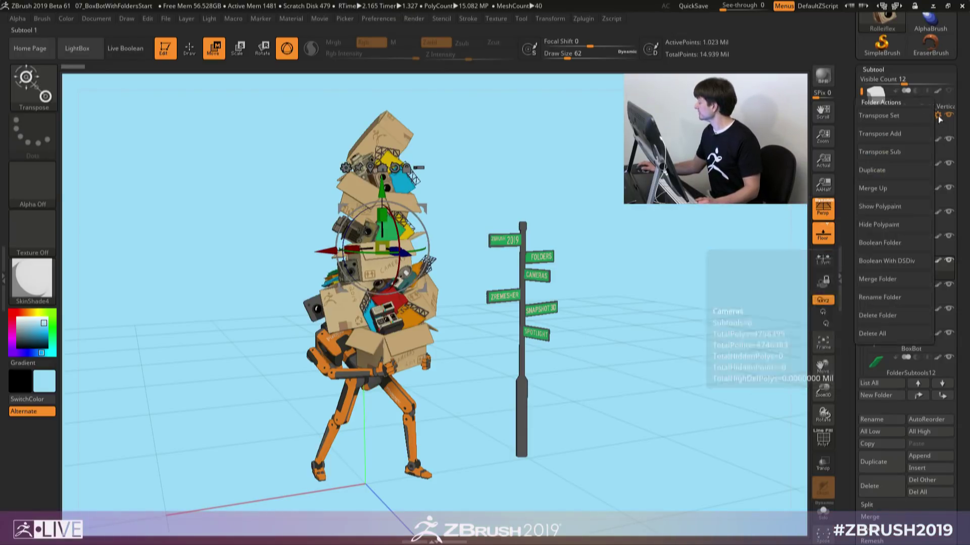
{"action": "left_click", "coordinate": [881, 224]}
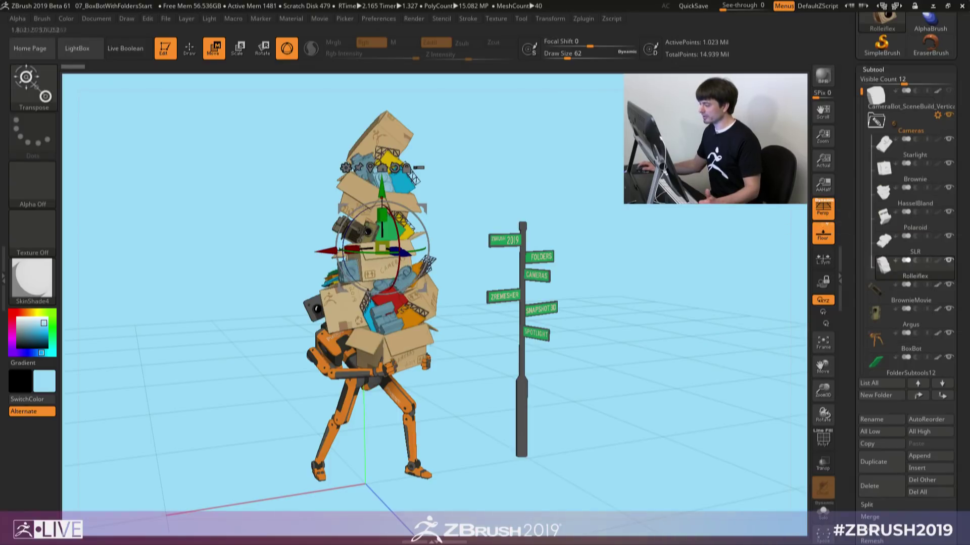
{"action": "left_click", "coordinate": [938, 116]}
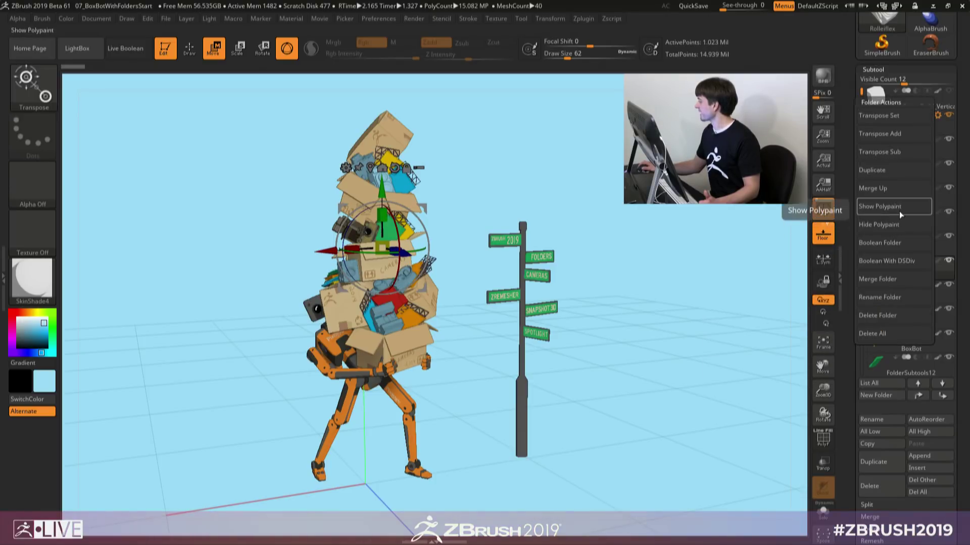
{"action": "left_click", "coordinate": [899, 206]}
Step: Delete the Cameras folder while keeping its subtools, and select the Starlight camera
{"action": "left_click", "coordinate": [934, 116]}
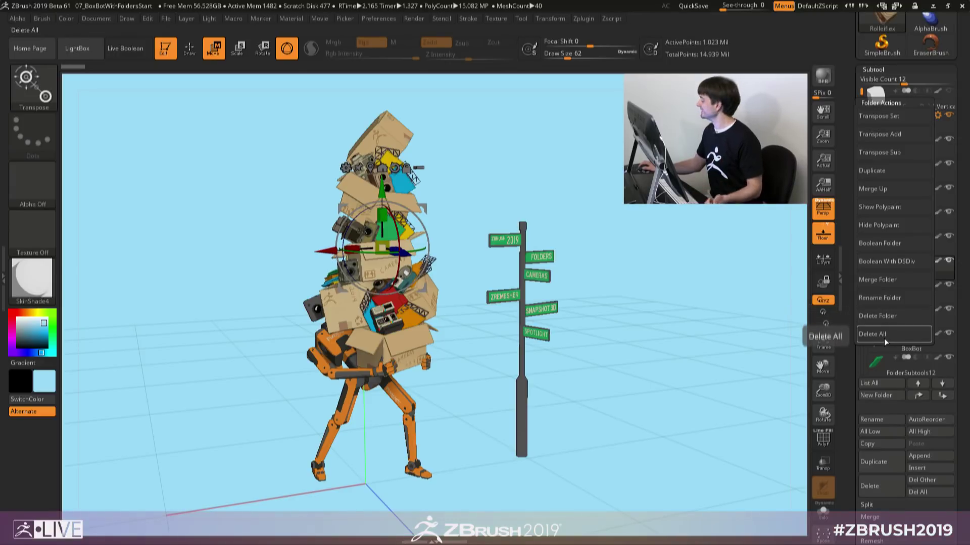
{"action": "left_click", "coordinate": [905, 318]}
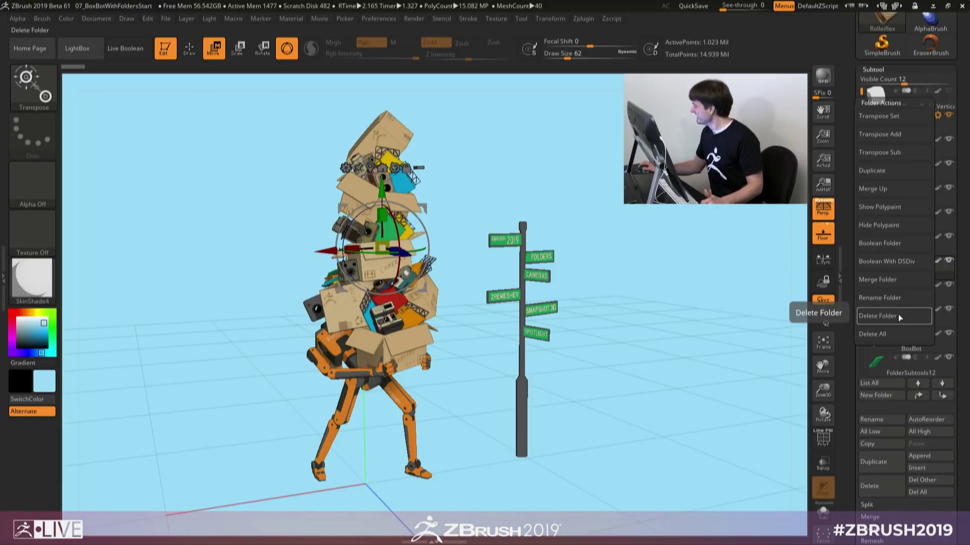
{"action": "left_click", "coordinate": [899, 123]}
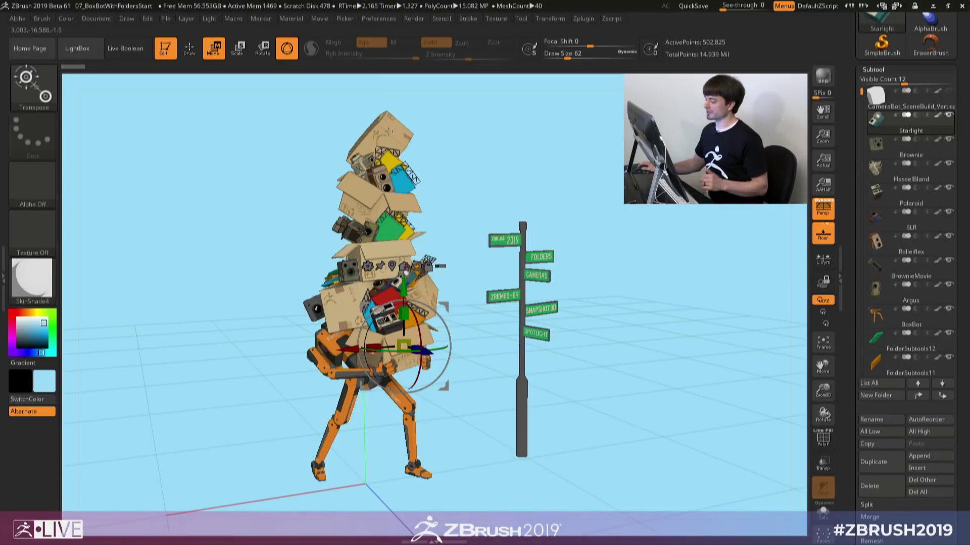
Step: Select the topmost storage box, view it alone in Solo mode from several angles, and bring back the full scene
{"action": "left_click", "coordinate": [398, 133], "text": "alt"}
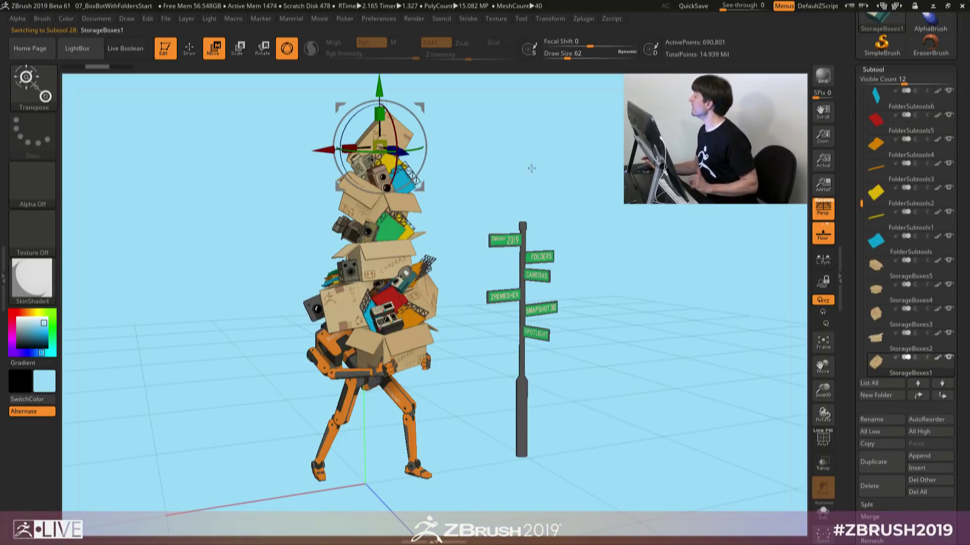
{"action": "left_click", "coordinate": [822, 514]}
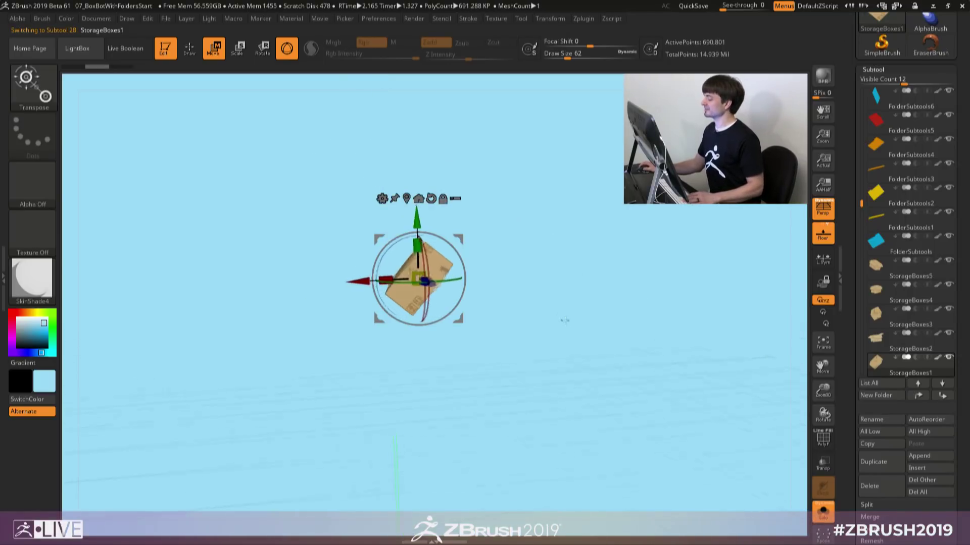
{"action": "left_click_drag", "start_coordinate": [567, 347], "coordinate": [574, 304]}
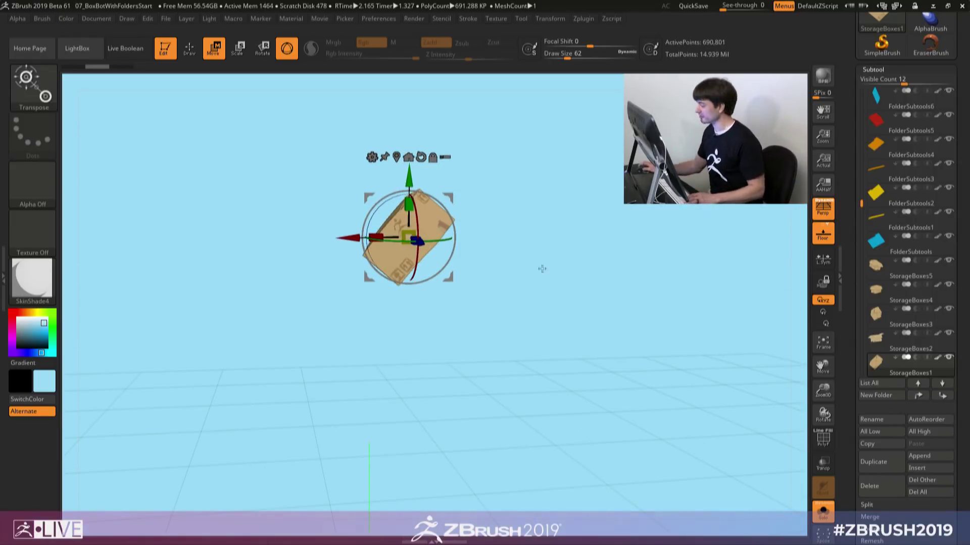
{"action": "left_click_drag", "start_coordinate": [542, 268], "coordinate": [557, 306]}
{"action": "left_click_drag", "start_coordinate": [547, 224], "coordinate": [541, 249], "text": "alt"}
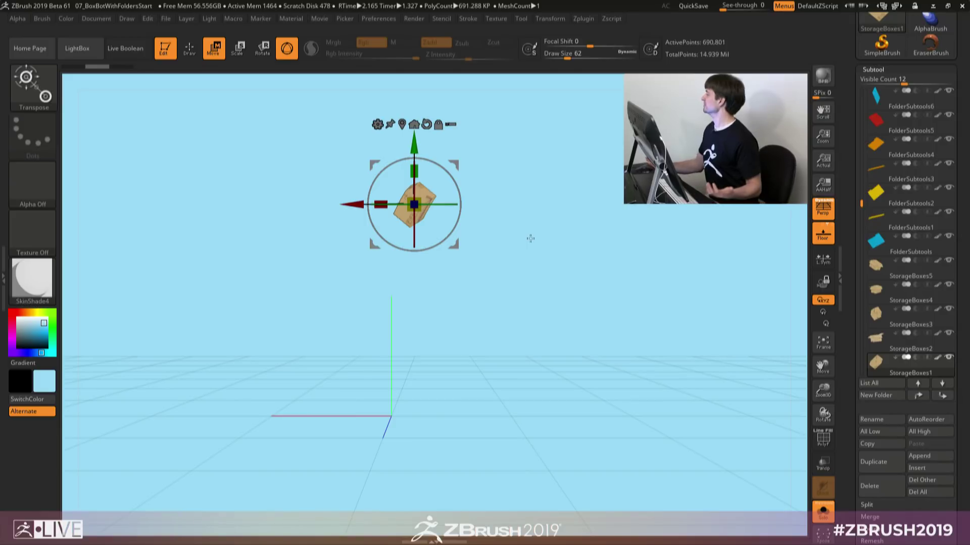
{"action": "left_click_drag", "start_coordinate": [576, 230], "coordinate": [586, 255]}
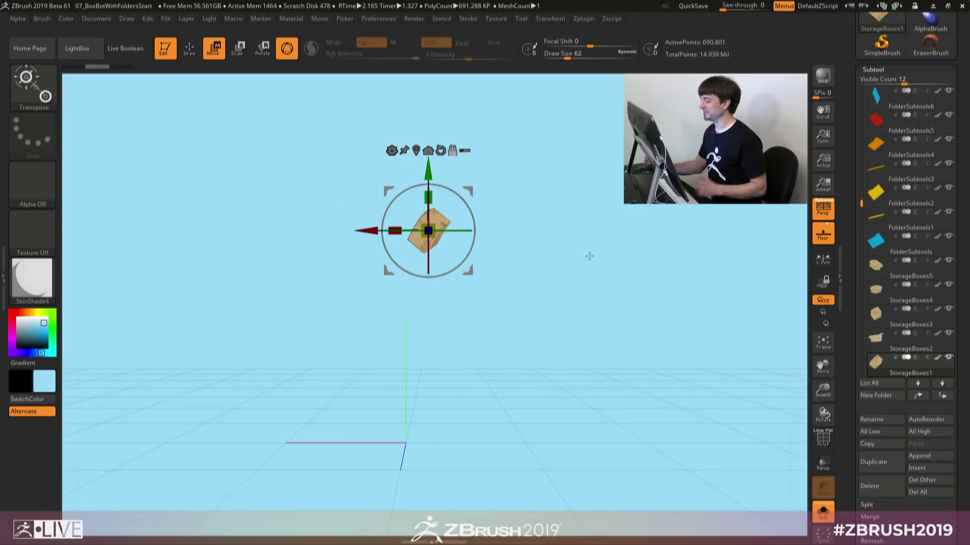
{"action": "left_click_drag", "start_coordinate": [563, 212], "coordinate": [656, 340]}
{"action": "left_click", "coordinate": [821, 512]}
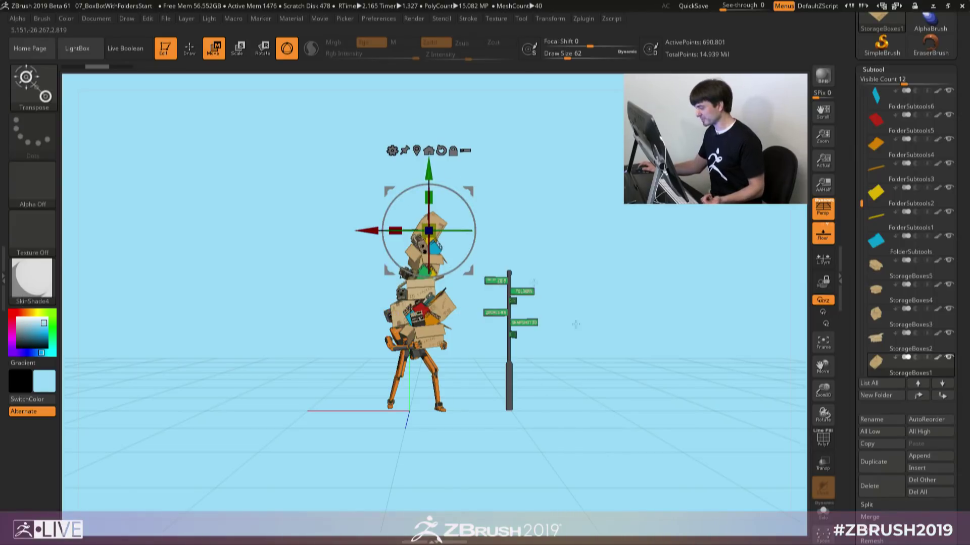
Step: Isolate the topmost storage box in Solo mode and reposition the gizmo on its large taped face
{"action": "left_click", "coordinate": [819, 517]}
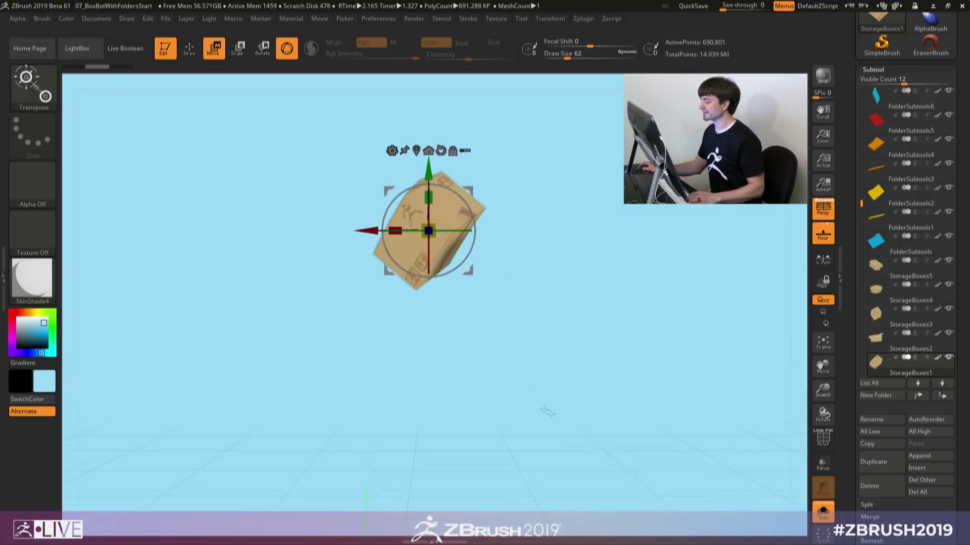
{"action": "left_click_drag", "start_coordinate": [556, 307], "coordinate": [581, 335], "text": "alt"}
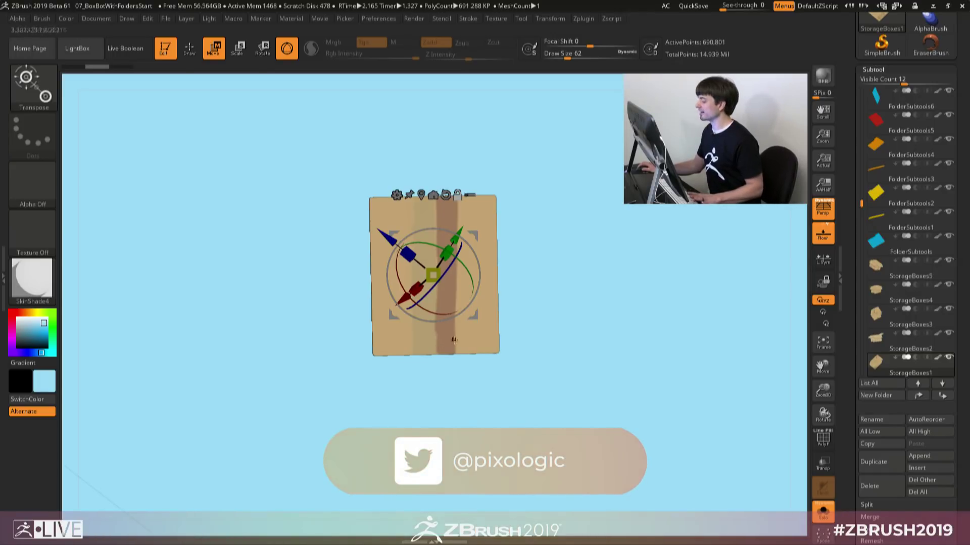
{"action": "mouse_move", "coordinate": [558, 279]}
{"action": "left_mouse_down"}
{"action": "mouse_move", "coordinate": [574, 303]}
{"action": "mouse_move", "coordinate": [535, 277]}
{"action": "mouse_move", "coordinate": [560, 301]}
{"action": "mouse_move", "coordinate": [552, 290]}
{"action": "left_mouse_up"}
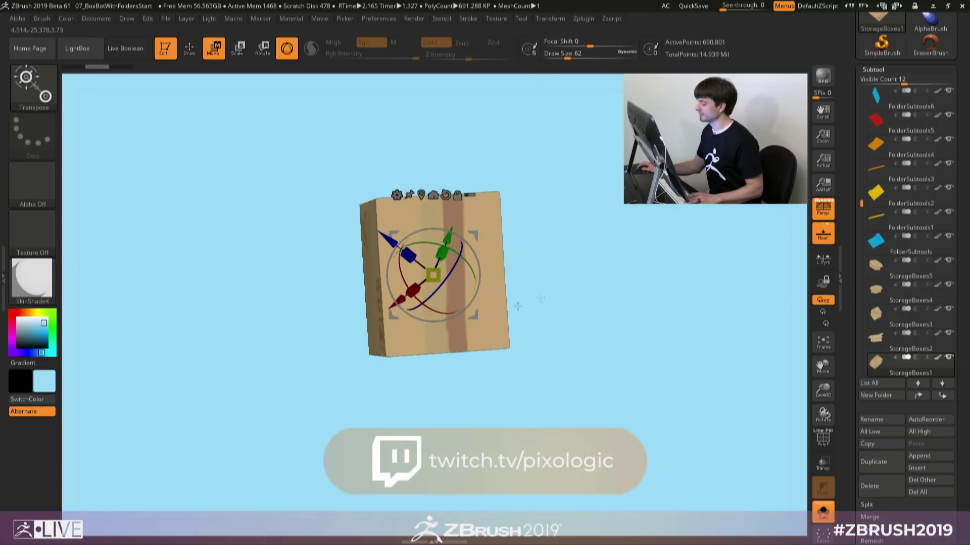
{"action": "left_click", "coordinate": [444, 333], "text": "alt"}
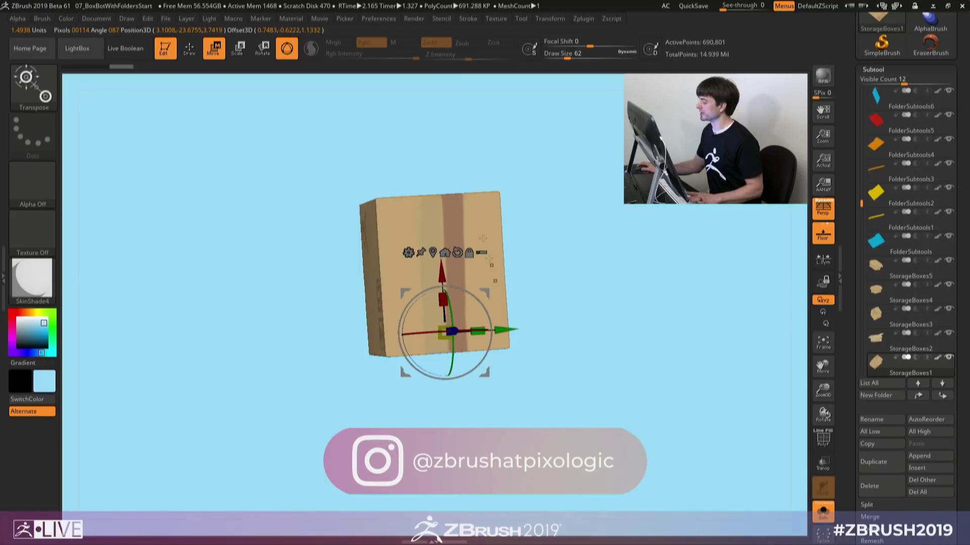
{"action": "left_click", "coordinate": [439, 233], "text": "alt"}
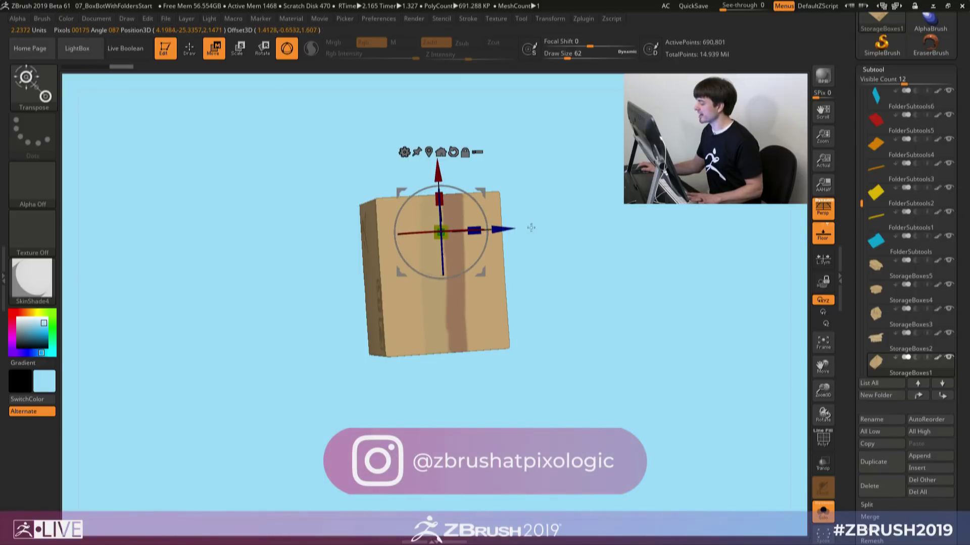
{"action": "left_click_drag", "start_coordinate": [631, 292], "coordinate": [619, 312]}
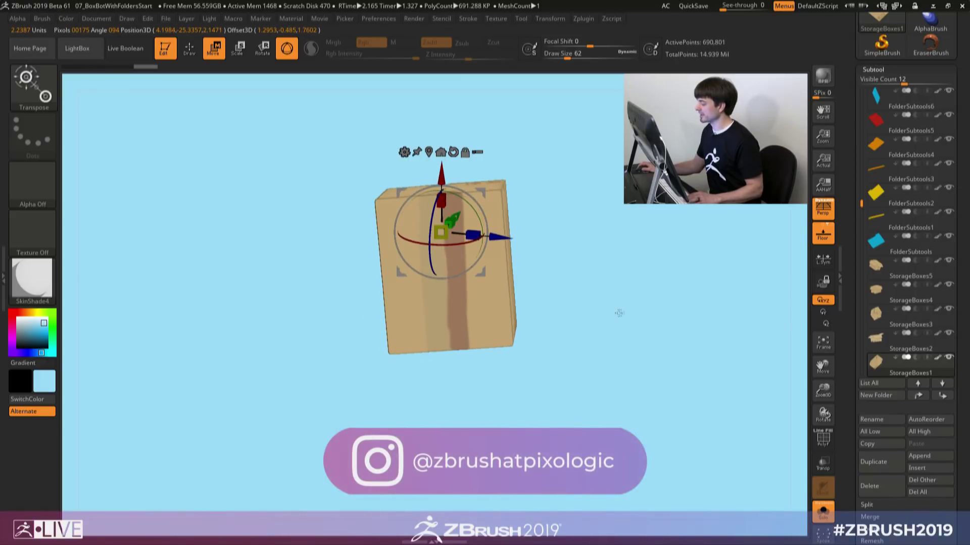
Step: Place the gizmo on the lower part of the storage box's taped face and use Reset Mesh Orientation to straighten the box
{"action": "left_click", "coordinate": [450, 314], "text": "alt"}
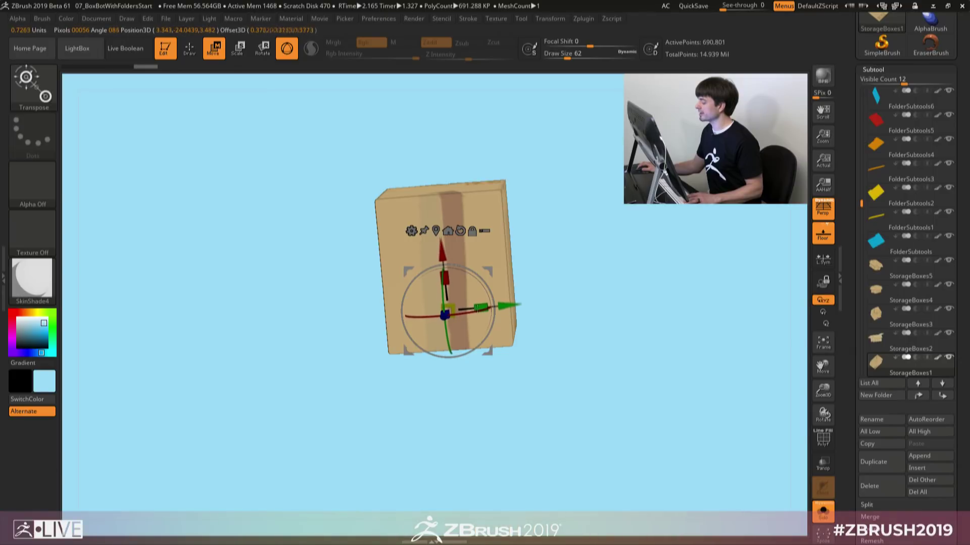
{"action": "left_click_drag", "start_coordinate": [568, 274], "coordinate": [552, 336]}
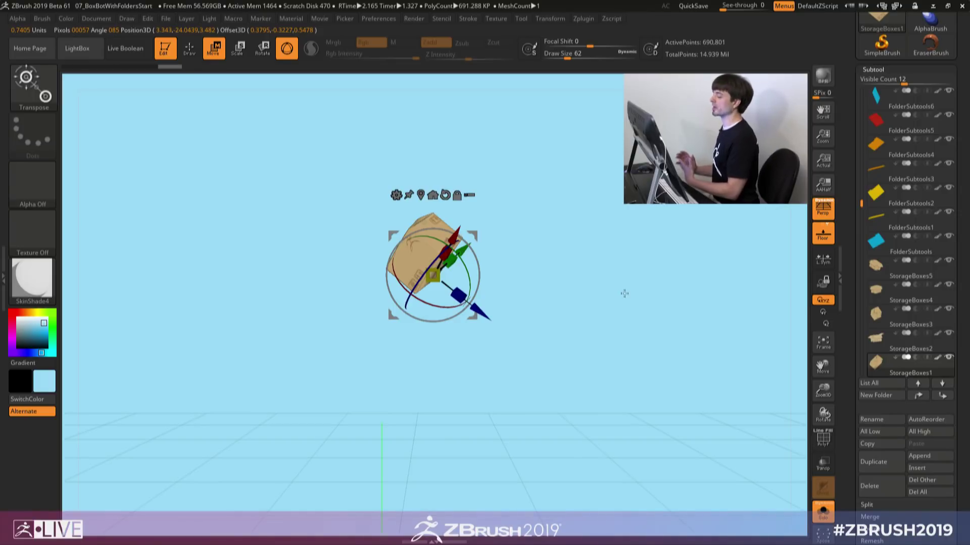
{"action": "left_click_drag", "start_coordinate": [682, 399], "coordinate": [600, 362]}
{"action": "left_click_drag", "start_coordinate": [571, 289], "coordinate": [576, 331]}
{"action": "left_click_drag", "start_coordinate": [577, 331], "coordinate": [580, 376], "text": "alt"}
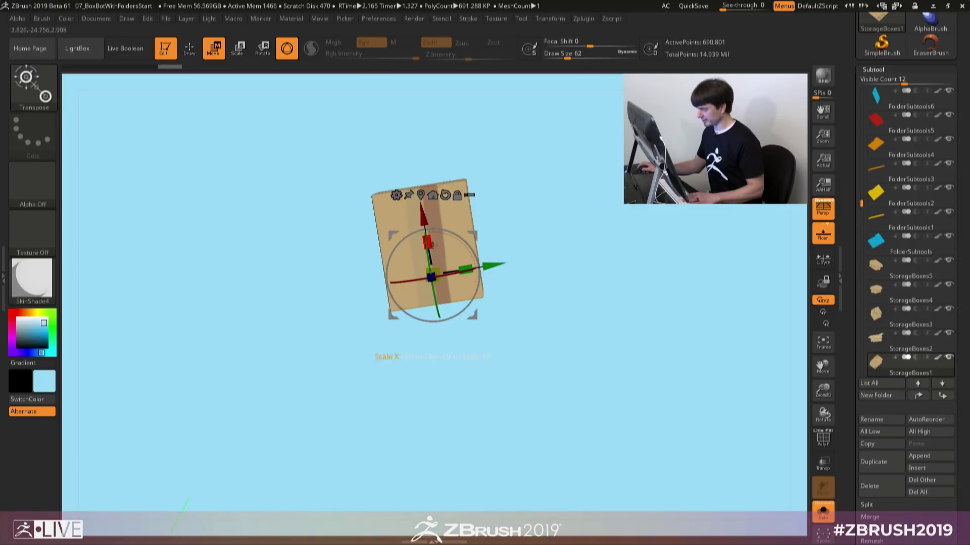
{"action": "left_click_drag", "start_coordinate": [511, 212], "coordinate": [559, 241]}
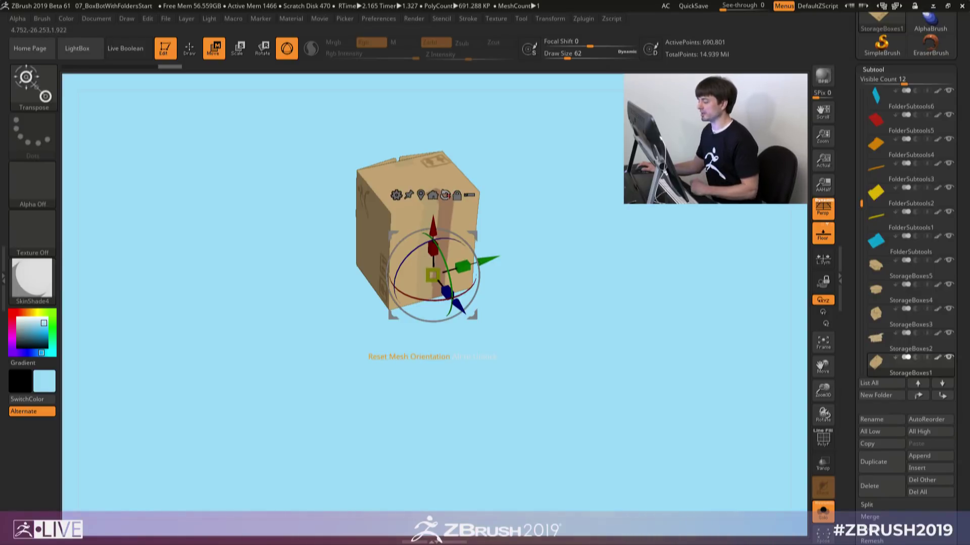
{"action": "left_click_drag", "start_coordinate": [596, 362], "coordinate": [561, 403], "text": "shift"}
{"action": "left_click_drag", "start_coordinate": [495, 281], "coordinate": [569, 311], "text": "shift"}
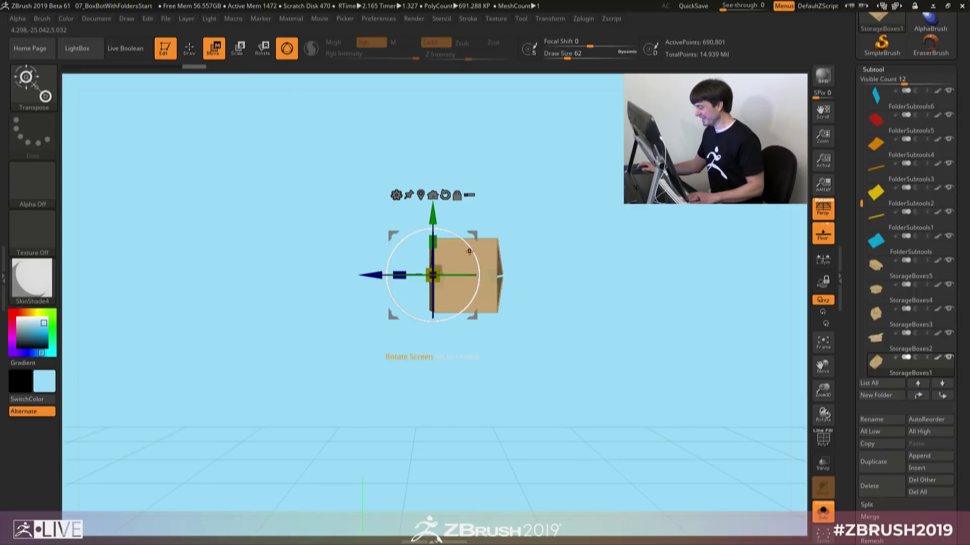
Step: Rotate the box 90 degrees so its taped face points down and lower it towards the floor without perspective
{"action": "left_click_drag", "start_coordinate": [469, 251], "coordinate": [415, 243]}
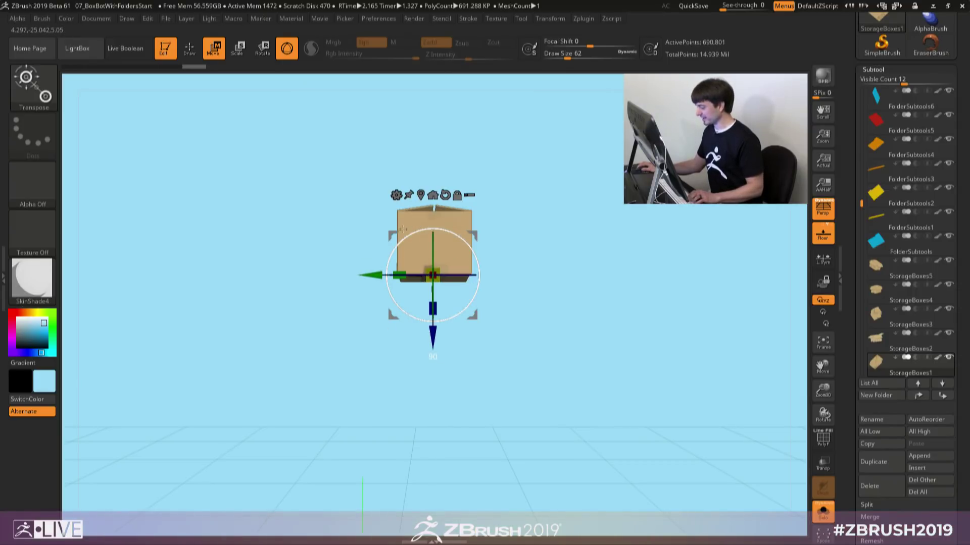
{"action": "left_click_drag", "start_coordinate": [688, 336], "coordinate": [651, 303]}
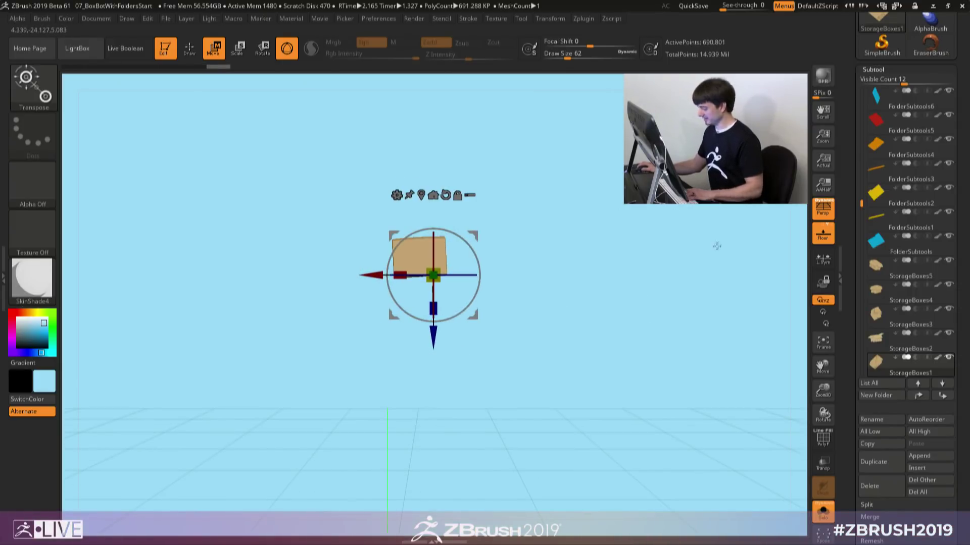
{"action": "key", "text": "p"}
{"action": "left_click_drag", "start_coordinate": [507, 387], "coordinate": [520, 298], "text": "alt"}
{"action": "key", "text": "f"}
{"action": "left_click_drag", "start_coordinate": [433, 337], "coordinate": [433, 532]}
Step: Set the box on the floor on the far side of the signpost and bring back the full scene from Solo mode
{"action": "left_click_drag", "start_coordinate": [501, 377], "coordinate": [530, 349], "text": "alt"}
{"action": "left_click_drag", "start_coordinate": [445, 430], "coordinate": [444, 466]}
{"action": "left_click_drag", "start_coordinate": [483, 366], "coordinate": [773, 367]}
{"action": "left_click", "coordinate": [822, 516]}
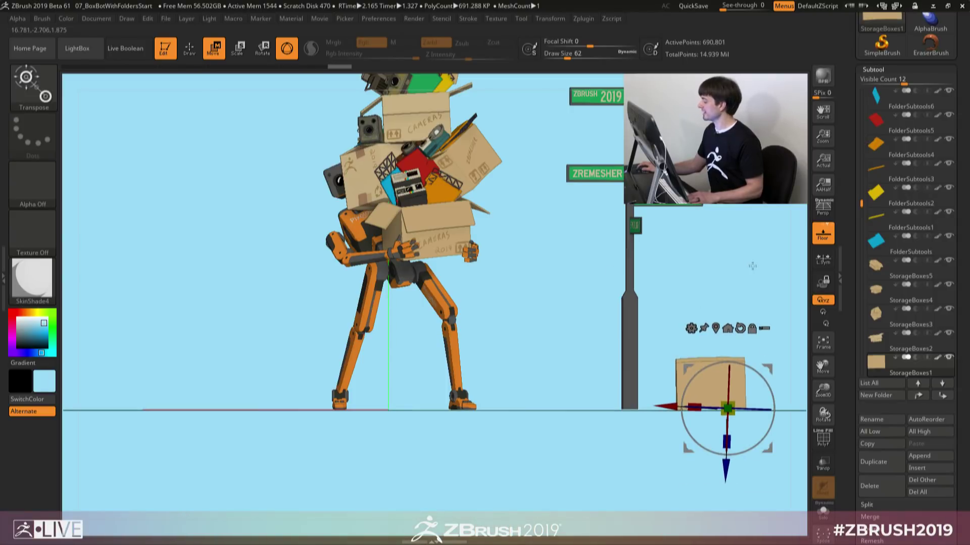
Step: Turn the box on the floor so its printed logo side faces the front, and return to Draw mode
{"action": "key", "text": "q"}
{"action": "mouse_move", "coordinate": [495, 295]}
{"action": "left_mouse_down"}
{"action": "mouse_move", "coordinate": [645, 279]}
{"action": "mouse_move", "coordinate": [643, 411]}
{"action": "mouse_move", "coordinate": [590, 424]}
{"action": "mouse_move", "coordinate": [557, 383]}
{"action": "mouse_move", "coordinate": [555, 271]}
{"action": "mouse_move", "coordinate": [492, 263]}
{"action": "mouse_move", "coordinate": [432, 283]}
{"action": "mouse_move", "coordinate": [427, 317]}
{"action": "left_mouse_up"}
{"action": "key", "text": "w"}
{"action": "left_click", "coordinate": [485, 229], "text": "alt"}
{"action": "mouse_move", "coordinate": [512, 268]}
{"action": "left_mouse_down"}
{"action": "mouse_move", "coordinate": [526, 327]}
{"action": "mouse_move", "coordinate": [545, 201]}
{"action": "mouse_move", "coordinate": [580, 290]}
{"action": "mouse_move", "coordinate": [593, 284]}
{"action": "mouse_move", "coordinate": [666, 338]}
{"action": "left_mouse_up"}
{"action": "left_click", "coordinate": [191, 49]}
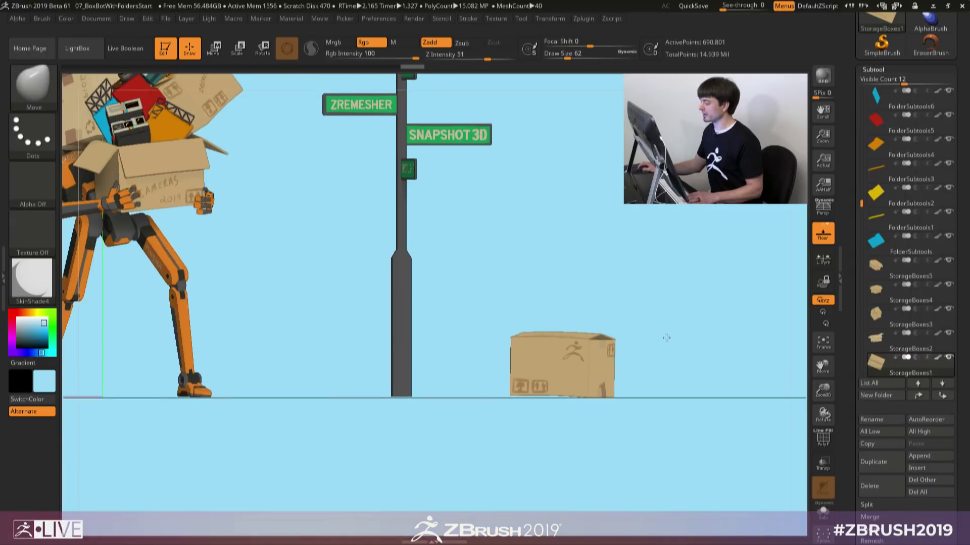
Step: Frame the whole scene, turn perspective back on and view the robot, signpost and box from an angle
{"action": "key", "text": "f"}
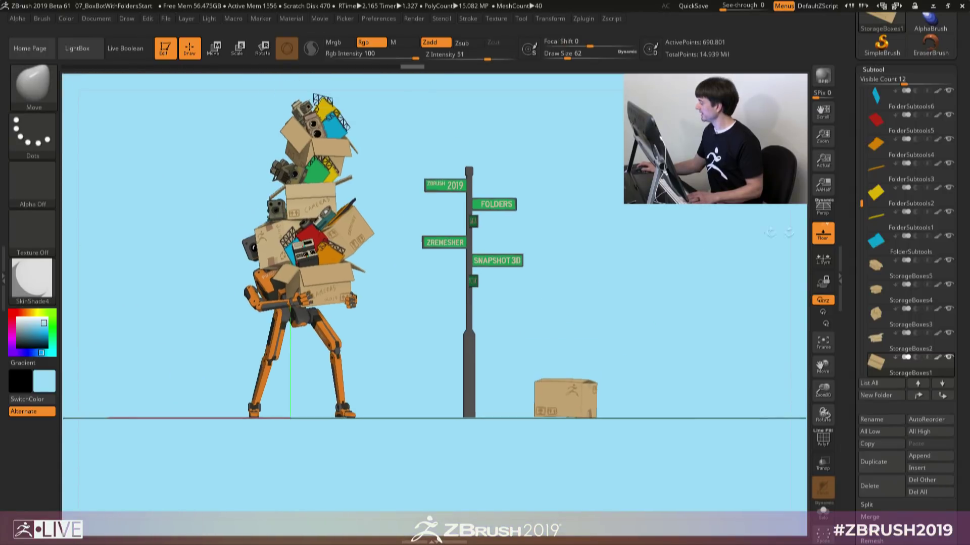
{"action": "left_click", "coordinate": [822, 207]}
{"action": "left_click_drag", "start_coordinate": [628, 232], "coordinate": [749, 350]}
{"action": "left_click_drag", "start_coordinate": [669, 293], "coordinate": [674, 301]}
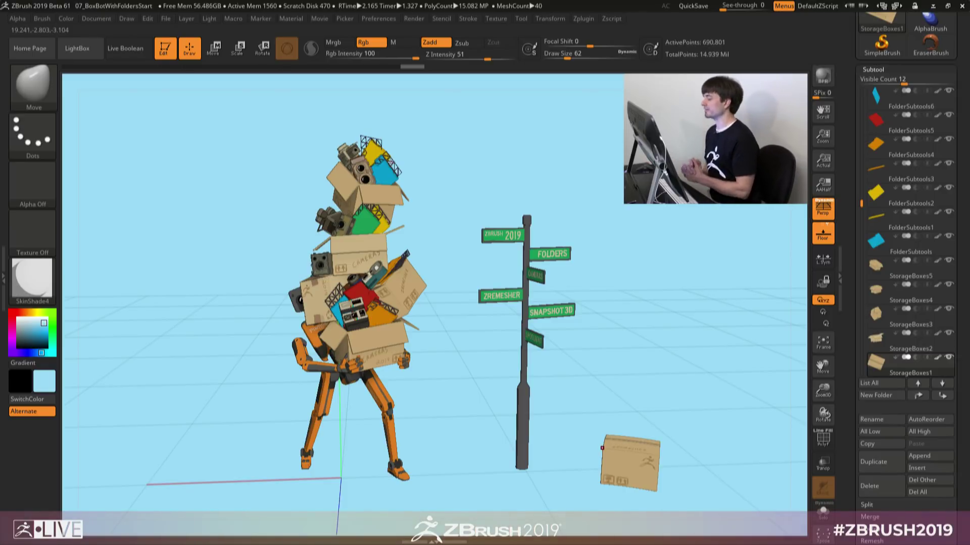
Step: Select the Rolleiflex camera and marquee-select the boxes and items in the upper part of the robot's stack for multi-transpose
{"action": "left_click_drag", "start_coordinate": [863, 203], "coordinate": [861, 91]}
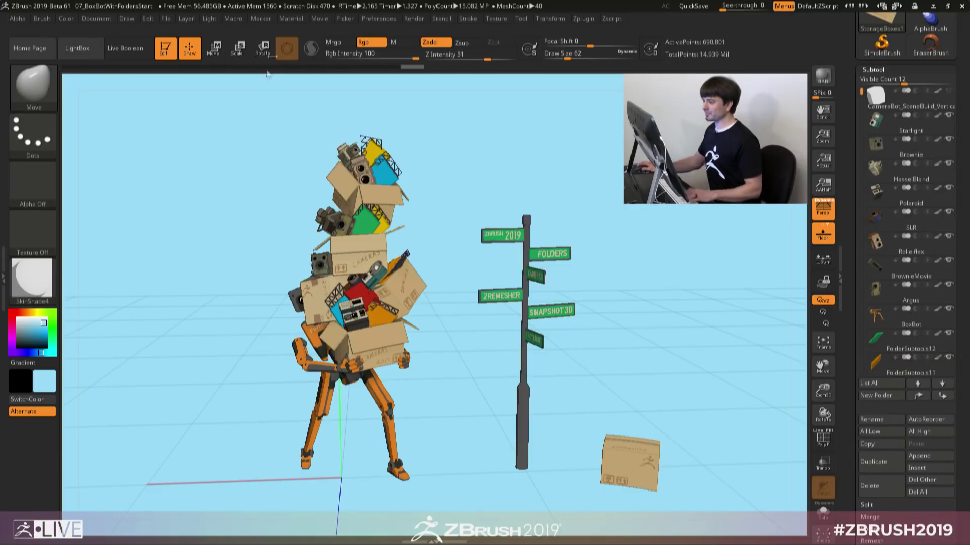
{"action": "key", "text": "w"}
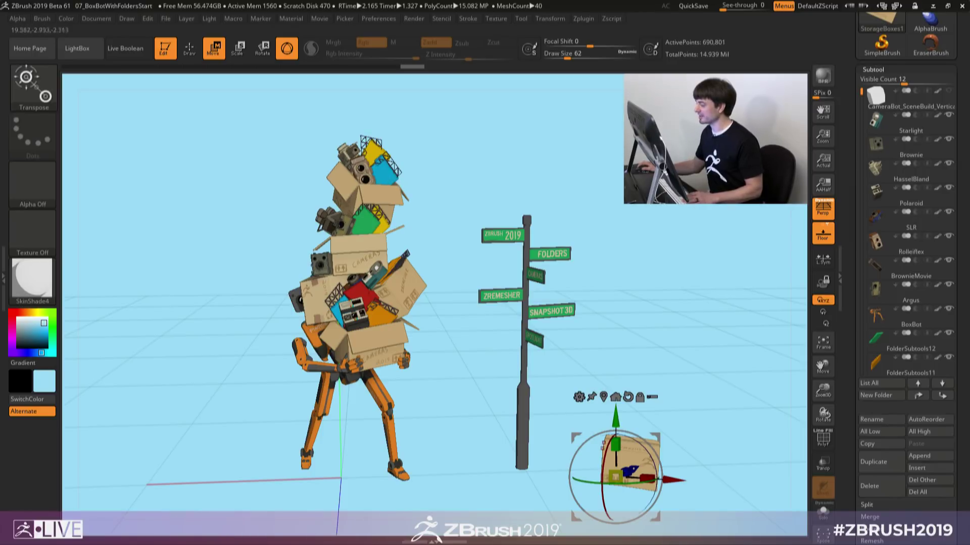
{"action": "left_click", "coordinate": [361, 174], "text": "alt"}
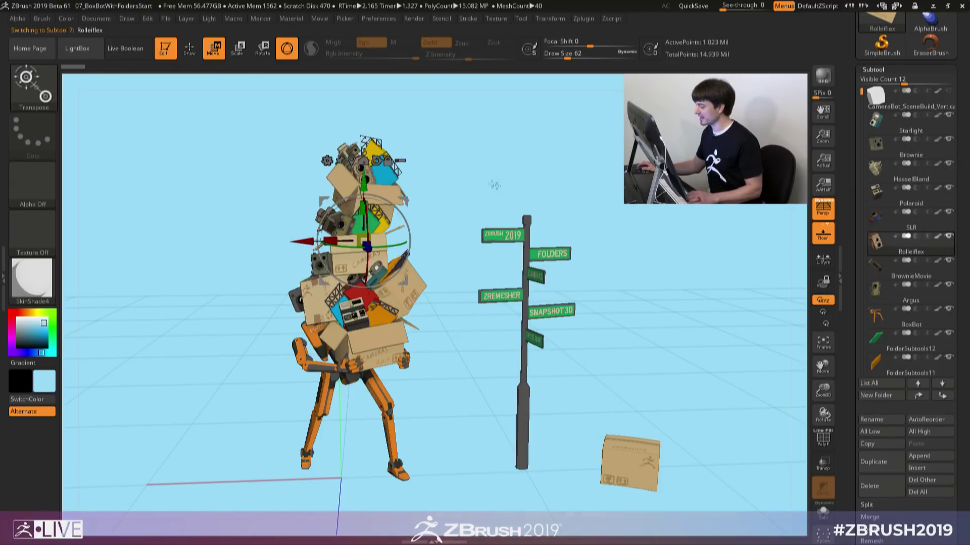
{"action": "left_click_drag", "start_coordinate": [482, 161], "coordinate": [491, 188], "text": "alt"}
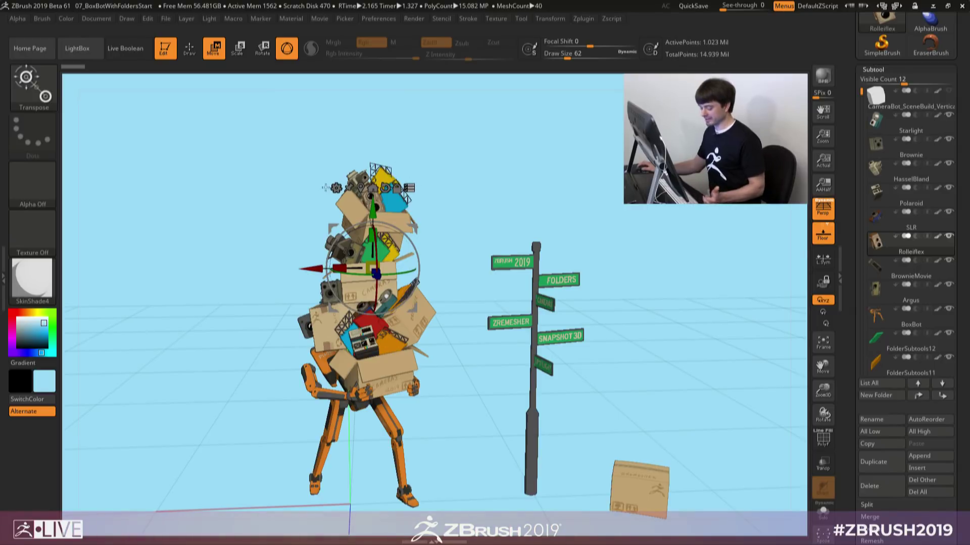
{"action": "key", "text": "ctrl+shift"}
{"action": "mouse_move", "coordinate": [302, 126]}
{"action": "left_mouse_down", "text": "ctrl+shift"}
{"action": "mouse_move", "coordinate": [309, 174]}
{"action": "mouse_move", "coordinate": [457, 276]}
{"action": "left_mouse_up", "text": "ctrl+shift"}
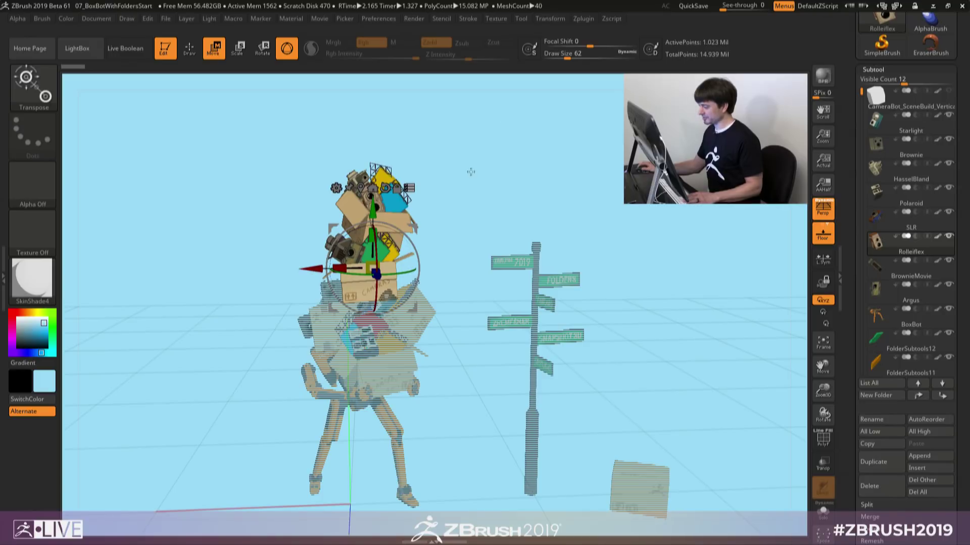
{"action": "left_click_drag", "start_coordinate": [471, 172], "coordinate": [475, 203], "text": "alt"}
{"action": "mouse_move", "coordinate": [489, 240]}
{"action": "left_mouse_down"}
{"action": "mouse_move", "coordinate": [480, 249]}
{"action": "mouse_move", "coordinate": [473, 230]}
{"action": "left_mouse_up"}
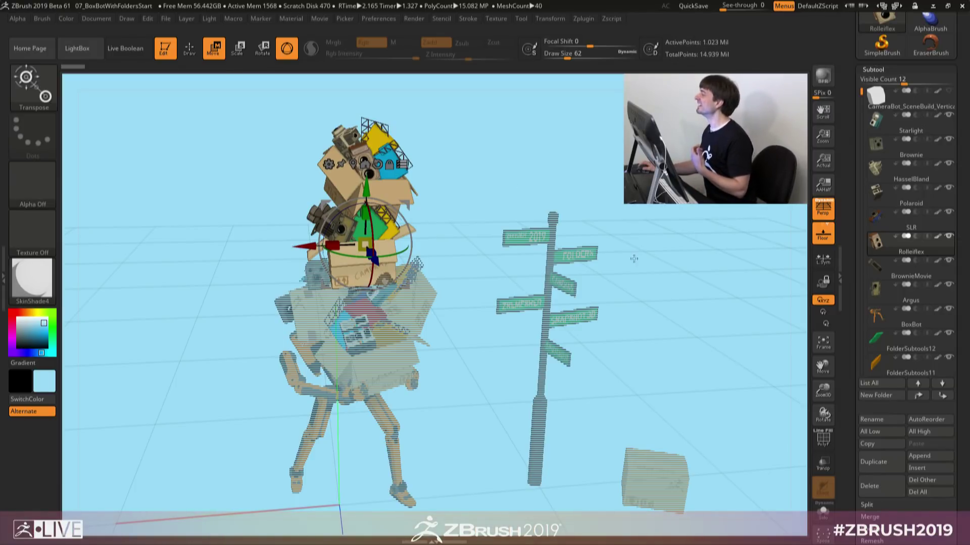
{"action": "left_click_drag", "start_coordinate": [634, 248], "coordinate": [633, 248]}
{"action": "left_click_drag", "start_coordinate": [615, 287], "coordinate": [654, 289]}
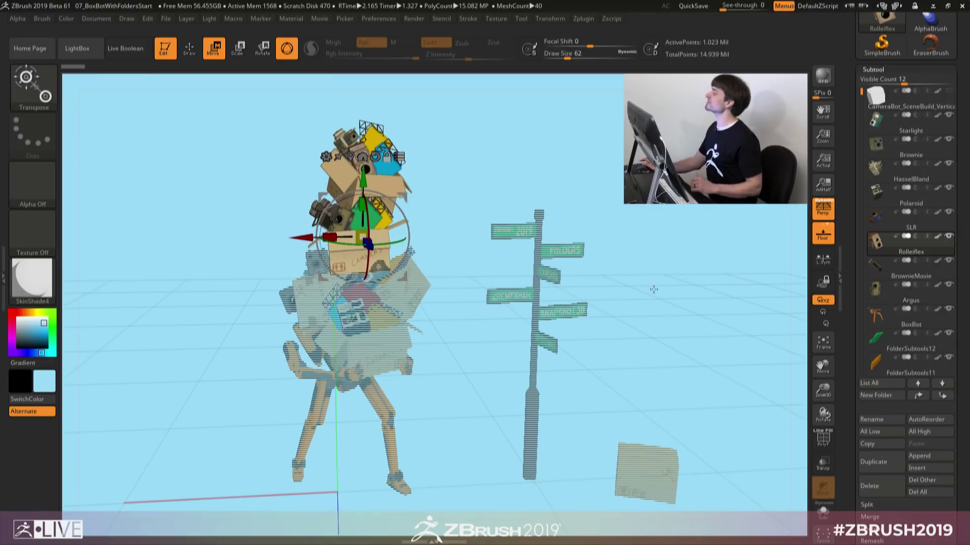
Step: Create a new folder named Party from the multi-transpose selection, choosing Always YES for the folder note
{"action": "left_click_drag", "start_coordinate": [851, 293], "coordinate": [705, 229]}
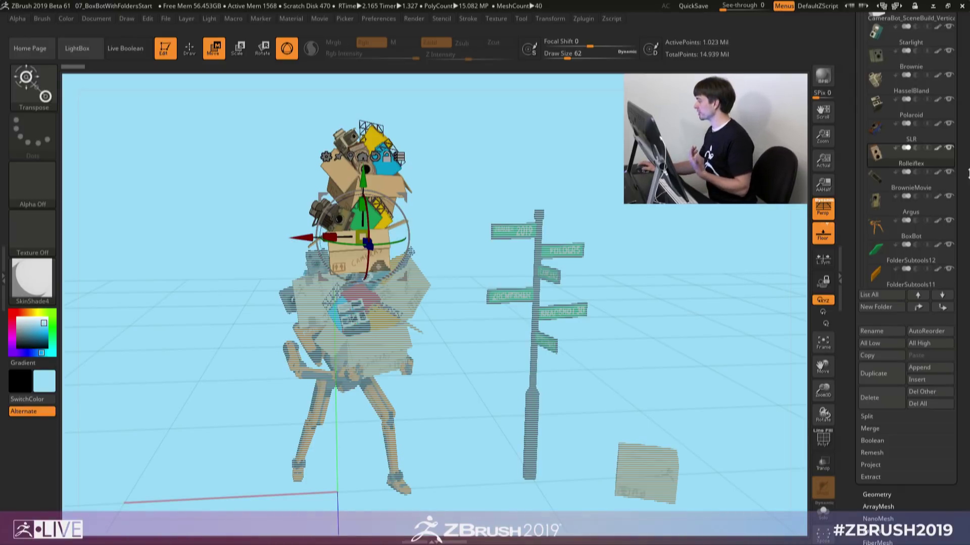
{"action": "left_click_drag", "start_coordinate": [852, 154], "coordinate": [850, 214]}
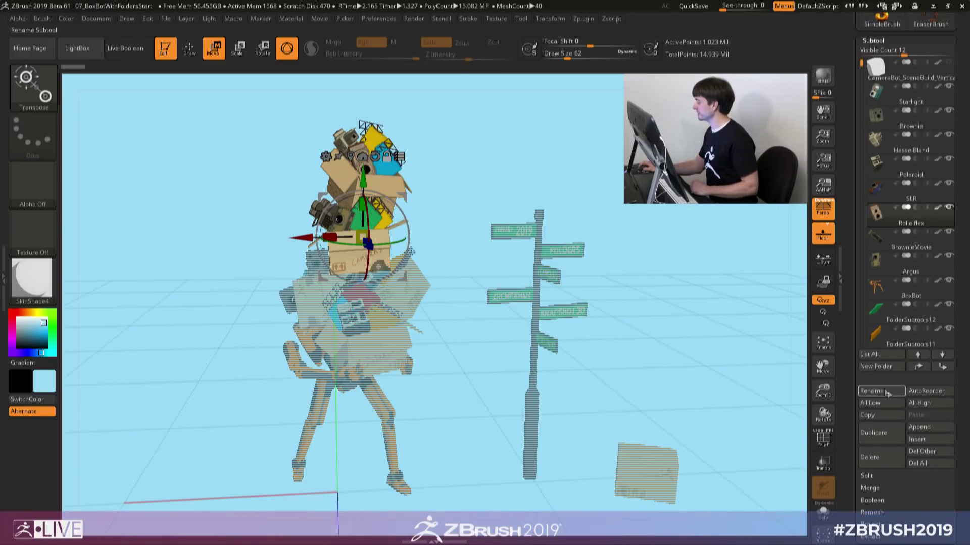
{"action": "left_click", "coordinate": [871, 369]}
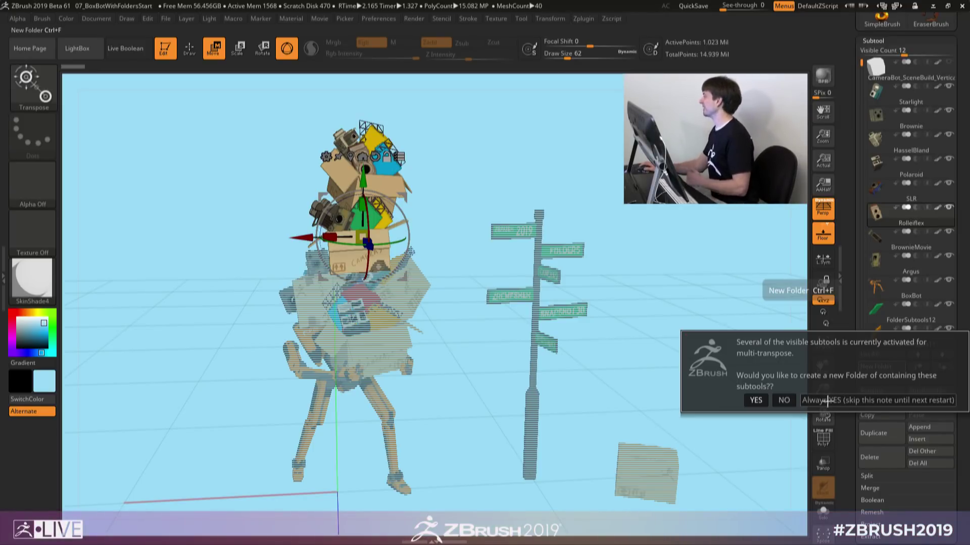
{"action": "left_click", "coordinate": [810, 401]}
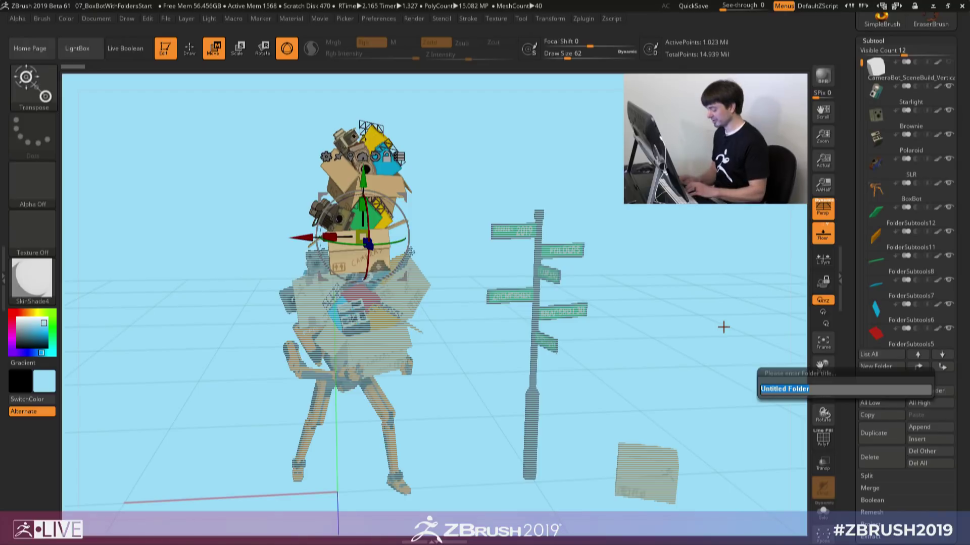
{"action": "type", "text": "Party"}
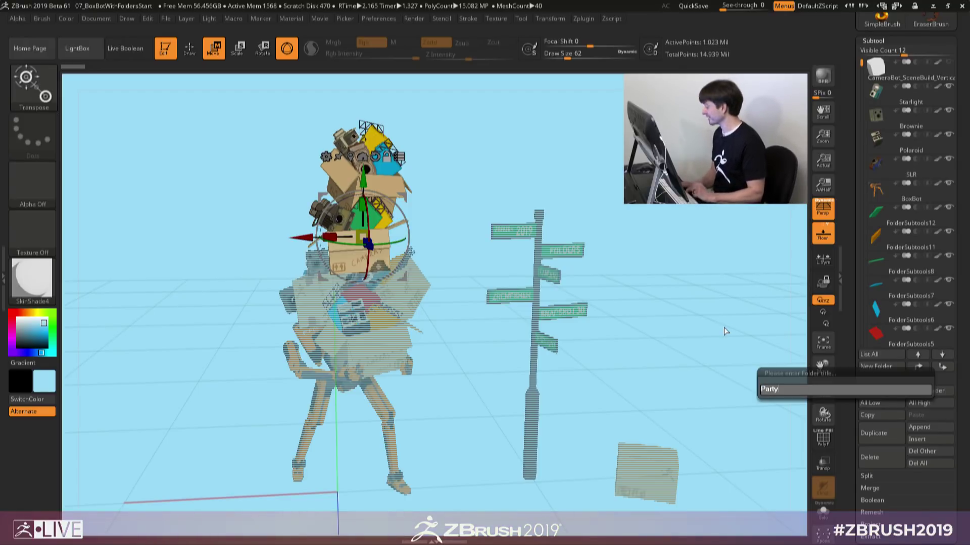
{"action": "key", "text": "Return"}
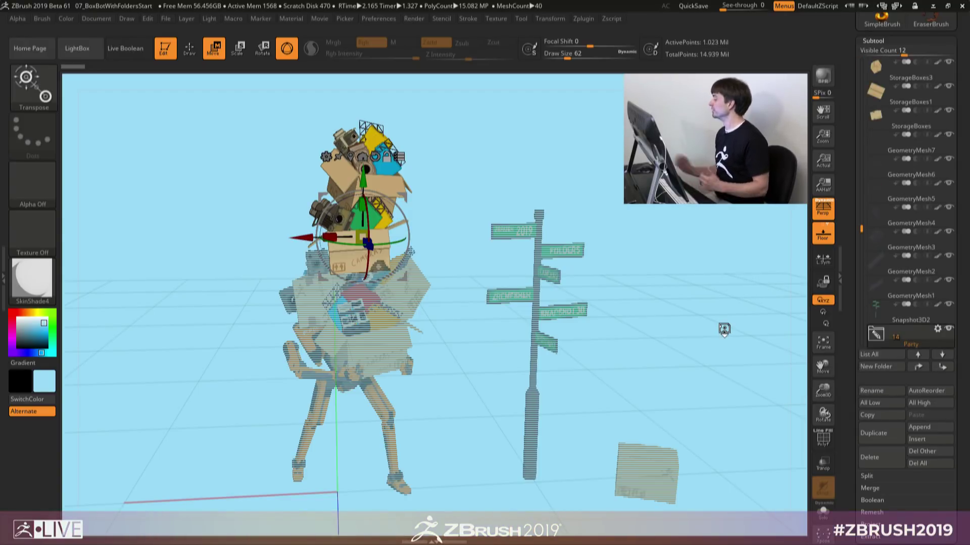
Step: Clear the multi-transpose selection and expand the Party folder to list its subtools
{"action": "left_click_drag", "start_coordinate": [861, 228], "coordinate": [863, 257]}
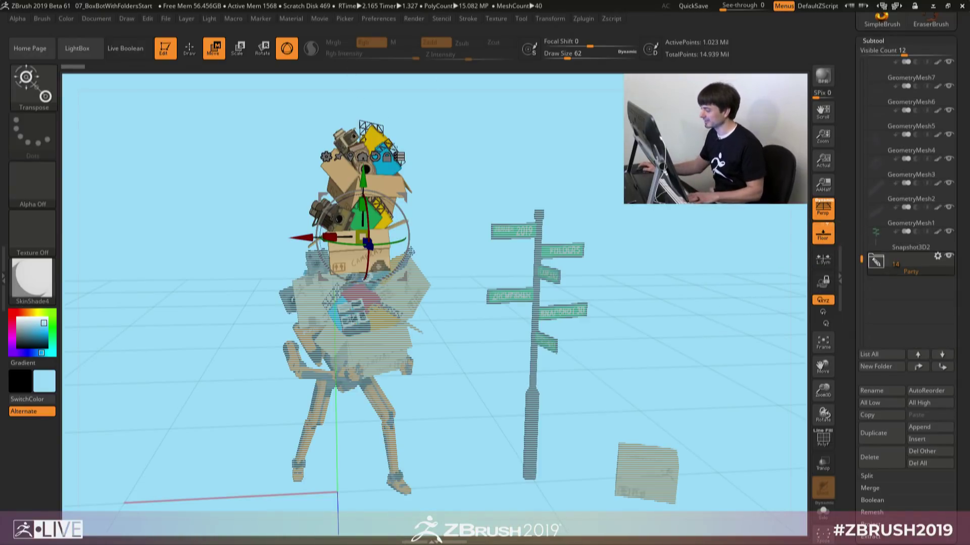
{"action": "left_click_drag", "start_coordinate": [700, 252], "coordinate": [665, 222]}
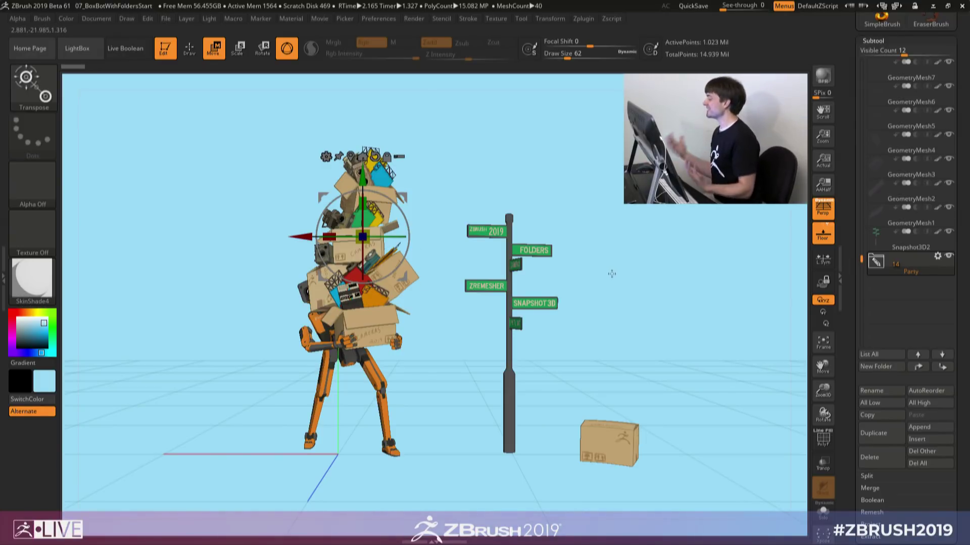
{"action": "left_click", "coordinate": [878, 261]}
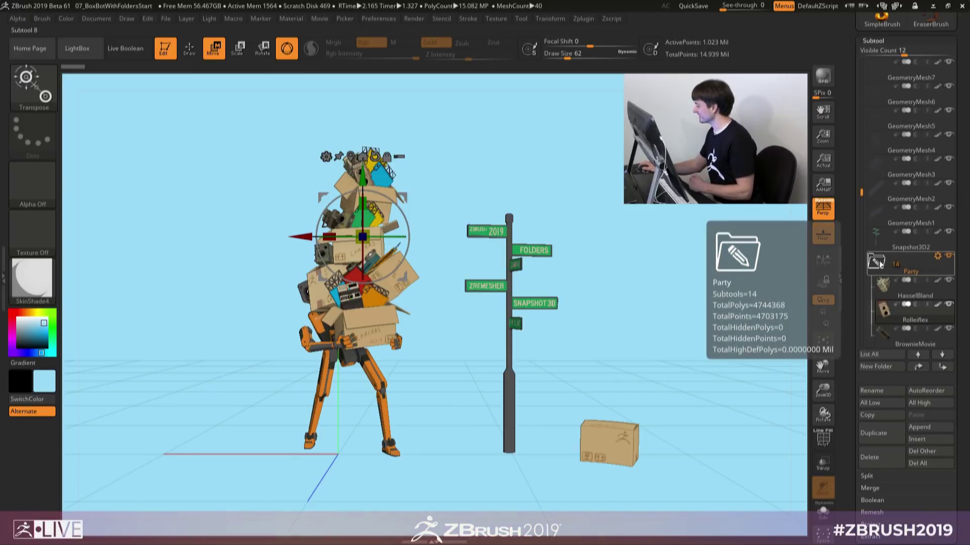
{"action": "left_click_drag", "start_coordinate": [862, 193], "coordinate": [862, 205]}
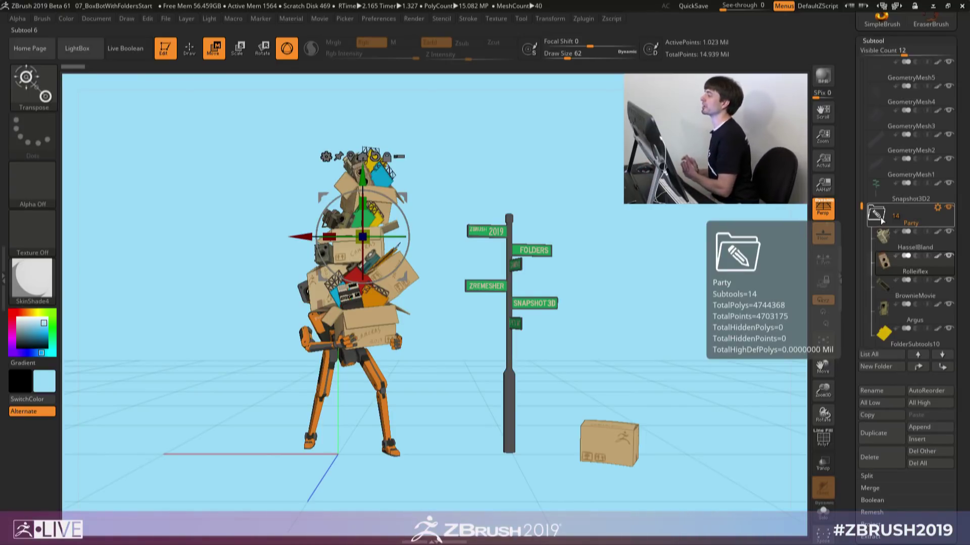
Step: Activate all subtools of the Party folder for transforming with its Transpose Set action
{"action": "left_click", "coordinate": [938, 208]}
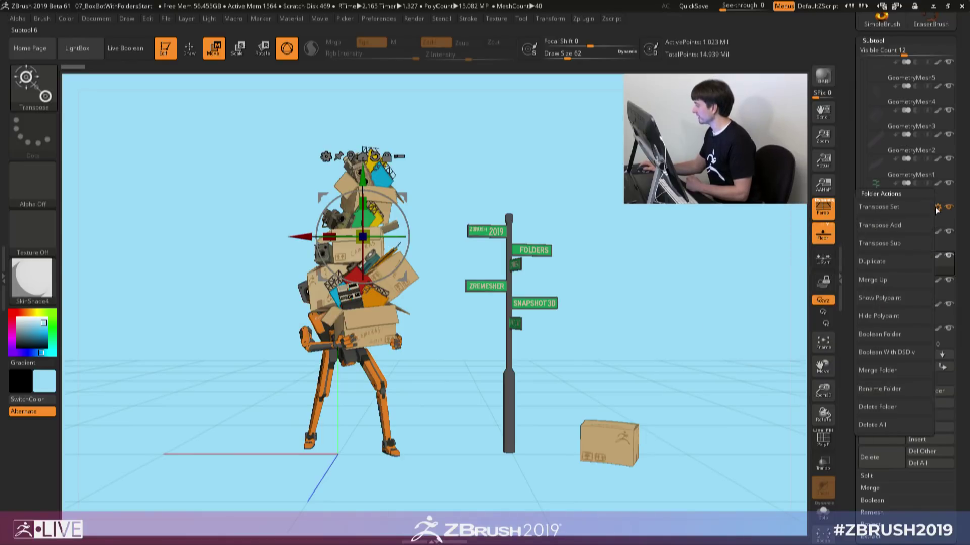
{"action": "left_click", "coordinate": [876, 212]}
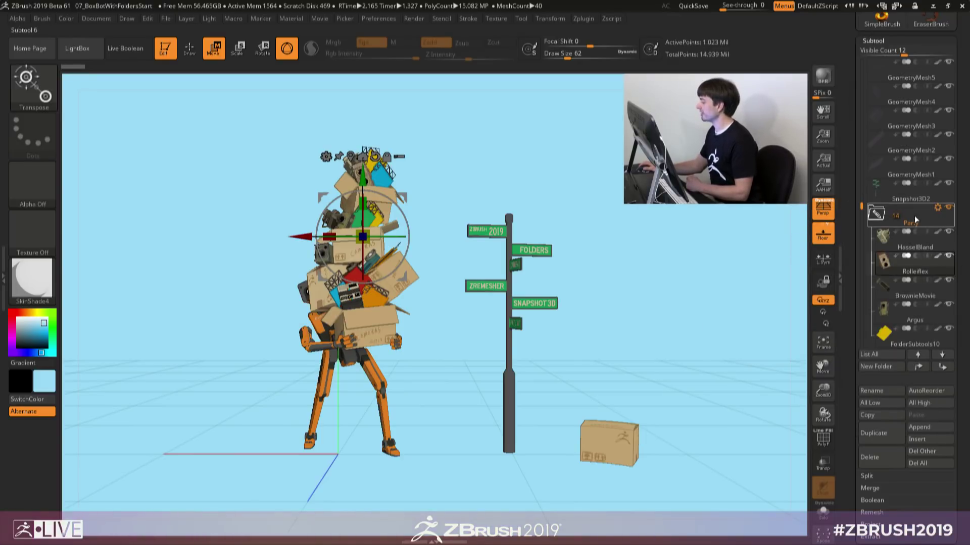
{"action": "left_click", "coordinate": [938, 208]}
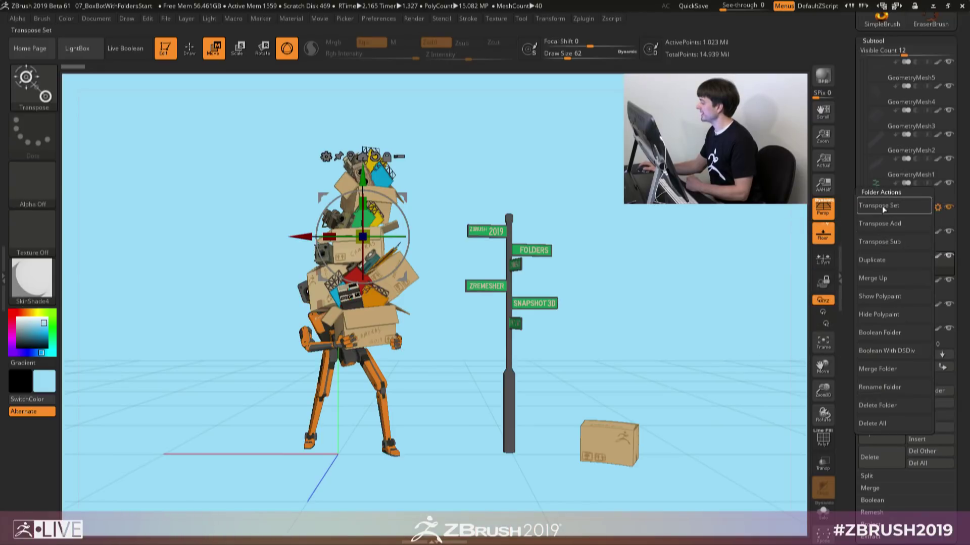
{"action": "left_click", "coordinate": [828, 205]}
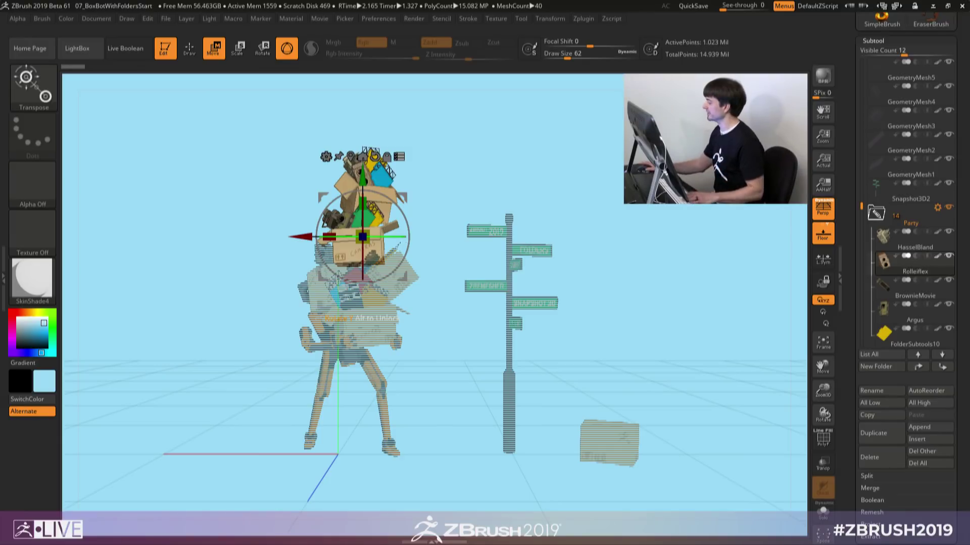
Step: Move the Party folder's subtools off the robot's stack onto the floor between the robot and the signpost, with perspective off
{"action": "left_click_drag", "start_coordinate": [407, 195], "coordinate": [642, 303]}
{"action": "left_click_drag", "start_coordinate": [675, 342], "coordinate": [821, 221]}
{"action": "left_click", "coordinate": [821, 218]}
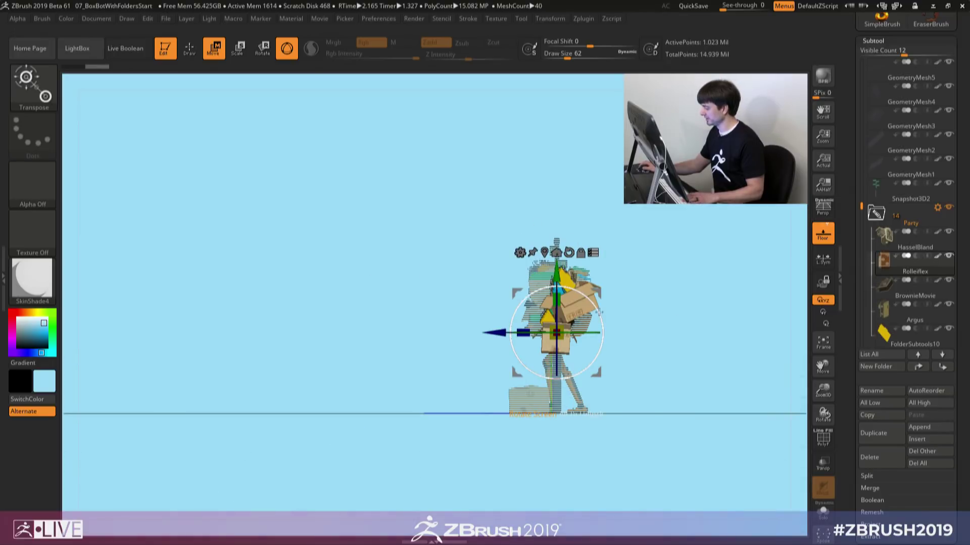
{"action": "left_click_drag", "start_coordinate": [669, 325], "coordinate": [696, 319]}
{"action": "mouse_move", "coordinate": [557, 273]}
{"action": "left_mouse_down"}
{"action": "mouse_move", "coordinate": [556, 330]}
{"action": "mouse_move", "coordinate": [537, 346]}
{"action": "mouse_move", "coordinate": [492, 346]}
{"action": "mouse_move", "coordinate": [489, 363]}
{"action": "left_mouse_up"}
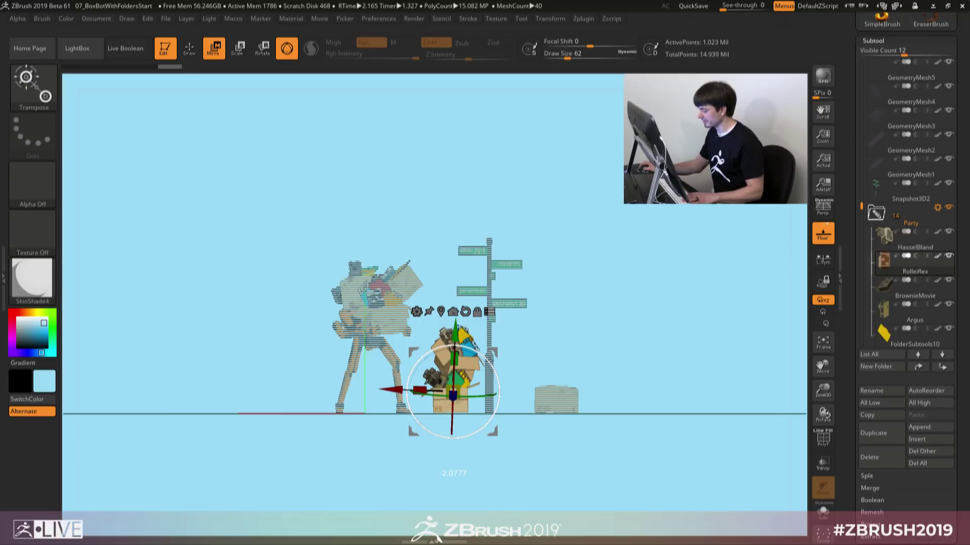
Step: Return to Draw mode, turn perspective back on and view the rearranged scene from an angle
{"action": "left_click", "coordinate": [190, 57]}
{"action": "mouse_move", "coordinate": [684, 256]}
{"action": "left_mouse_down"}
{"action": "mouse_move", "coordinate": [642, 257]}
{"action": "mouse_move", "coordinate": [653, 289]}
{"action": "mouse_move", "coordinate": [641, 286]}
{"action": "mouse_move", "coordinate": [641, 311]}
{"action": "mouse_move", "coordinate": [670, 300]}
{"action": "left_mouse_up"}
{"action": "key", "text": "p"}
{"action": "key", "text": "w"}
{"action": "key", "text": "q"}
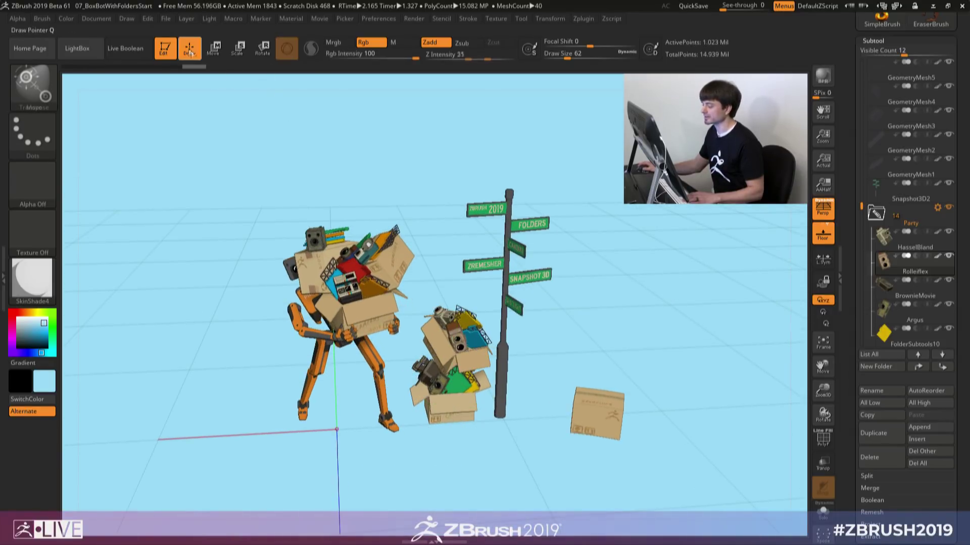
Step: Collapse the Party folder and make the StorageBoxes4 subtool active with the Move gizmo
{"action": "left_click_drag", "start_coordinate": [682, 255], "coordinate": [655, 262]}
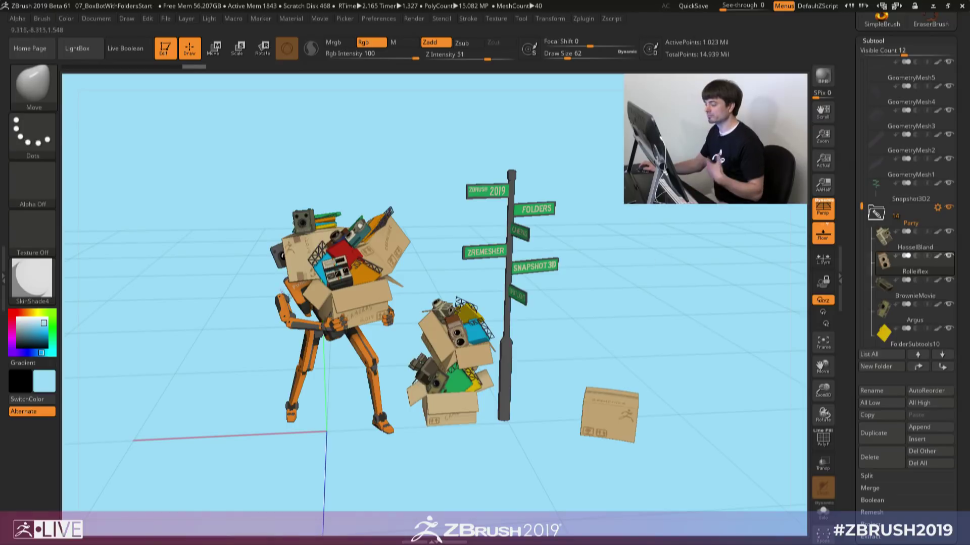
{"action": "left_click", "coordinate": [875, 214]}
{"action": "left_click_drag", "start_coordinate": [861, 281], "coordinate": [848, 74]}
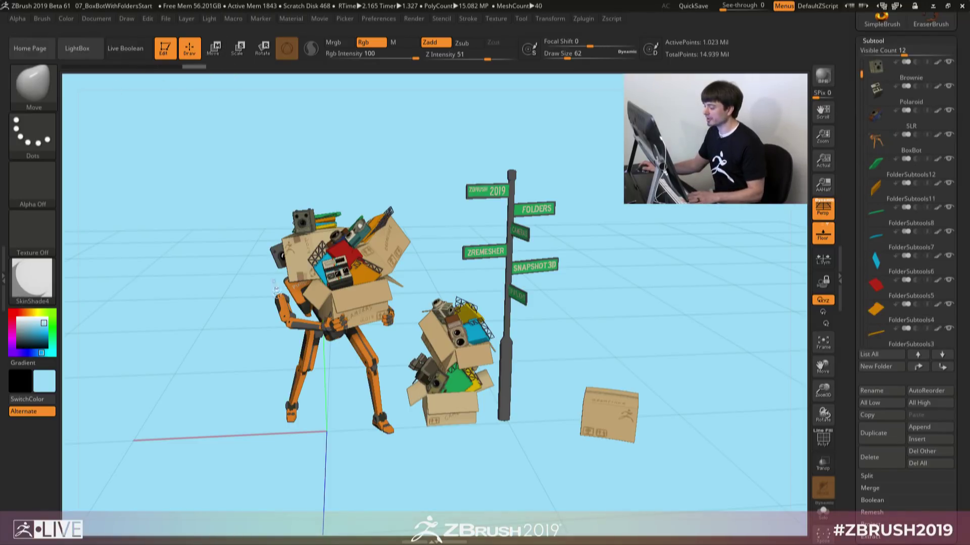
{"action": "left_click", "coordinate": [311, 295], "text": "alt"}
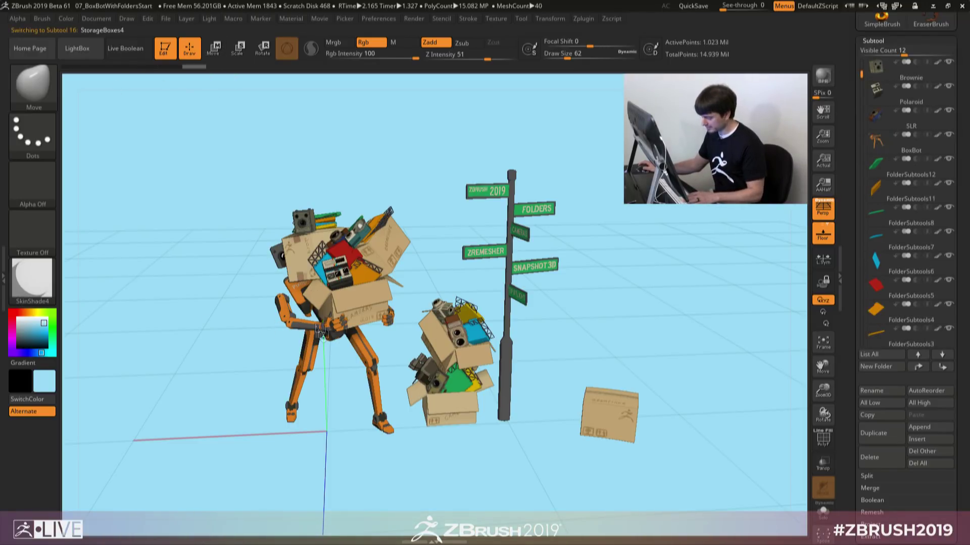
{"action": "left_click", "coordinate": [221, 46]}
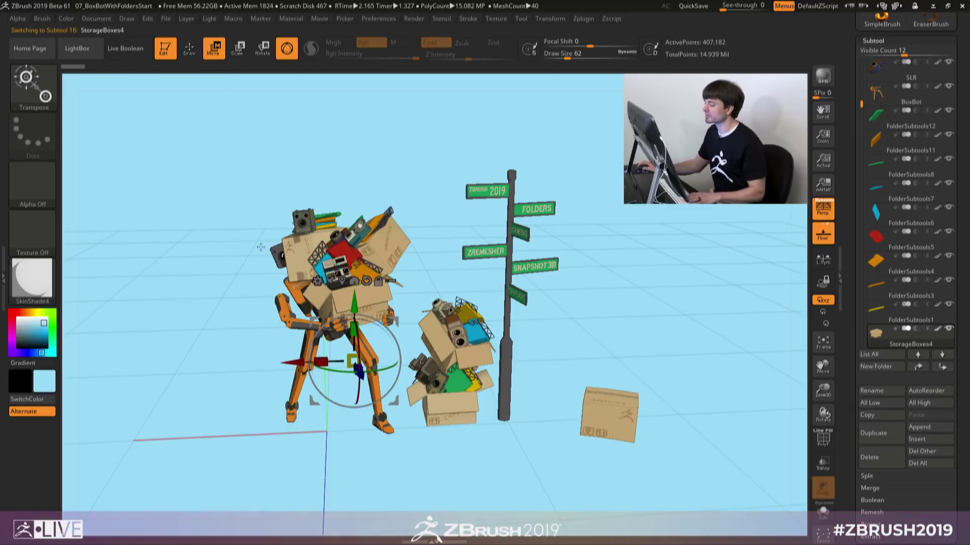
Step: Enable multi-subtool transposing, adding the stack the robot carries to the selected floor pile and excluding the robot itself
{"action": "left_click", "coordinate": [391, 281]}
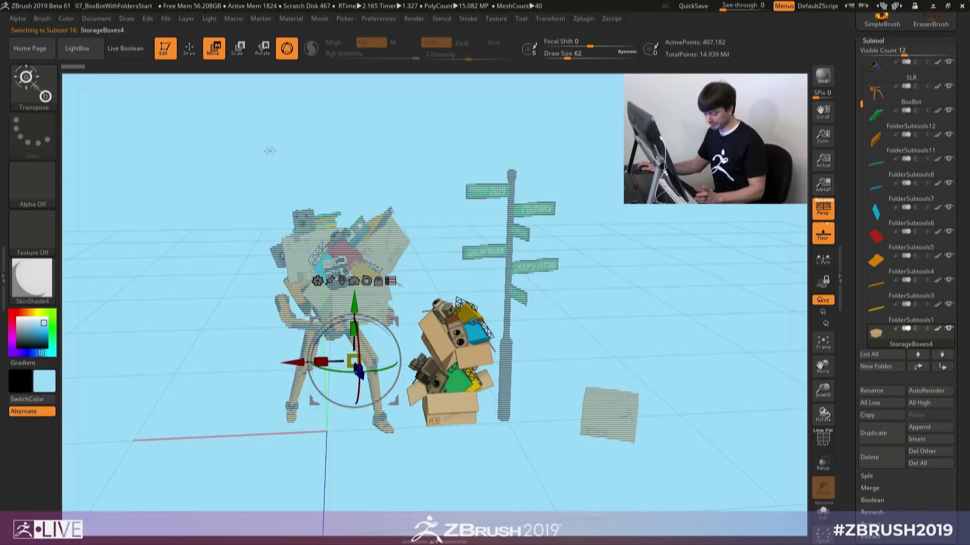
{"action": "mouse_move", "coordinate": [234, 165]}
{"action": "left_mouse_down", "text": "ctrl+shift"}
{"action": "mouse_move", "coordinate": [361, 453]}
{"action": "mouse_move", "coordinate": [394, 461]}
{"action": "left_mouse_up", "text": "ctrl+shift"}
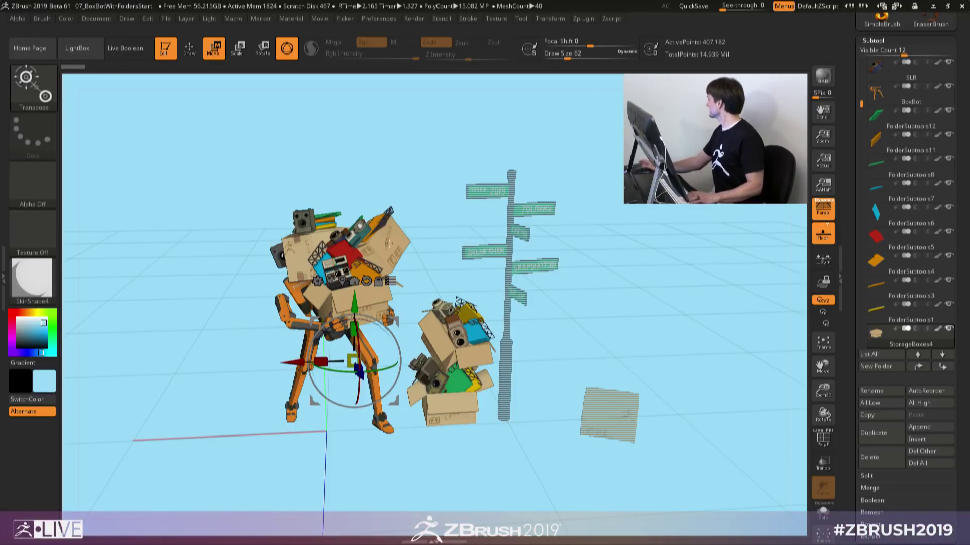
{"action": "key", "text": "ctrl+shift"}
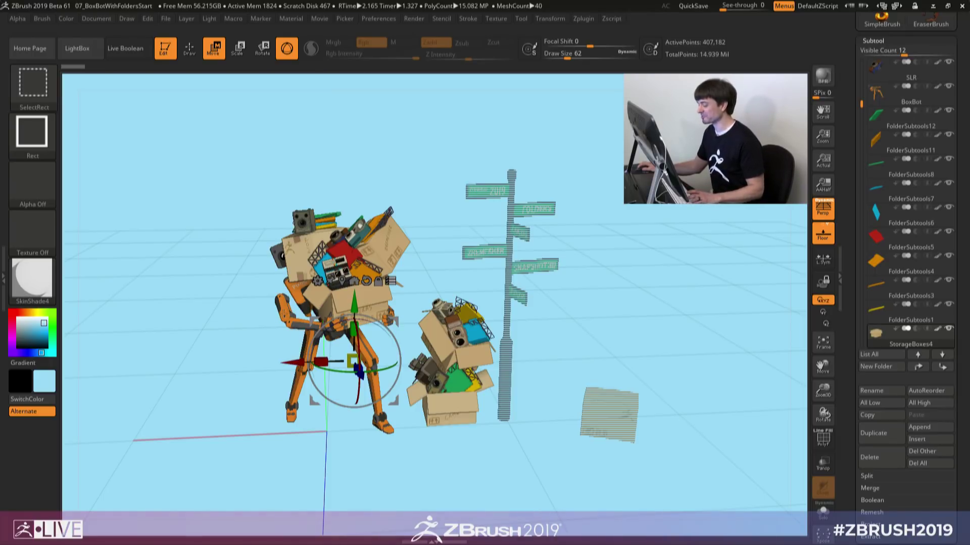
{"action": "left_click", "coordinate": [290, 369], "text": "ctrl+alt+shift"}
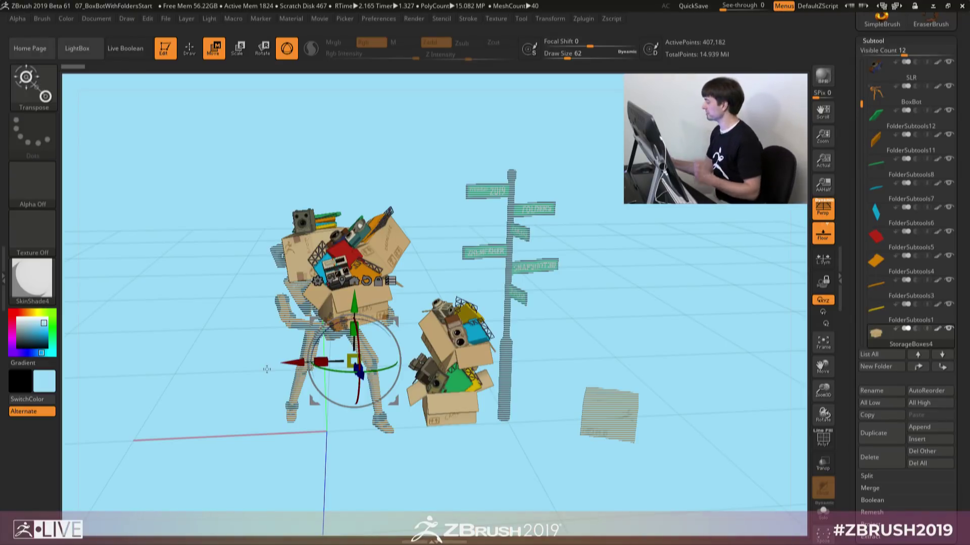
Step: Group the selected carried stack and floor pile into a new subtool folder titled "Held Boxes"
{"action": "left_click", "coordinate": [869, 369]}
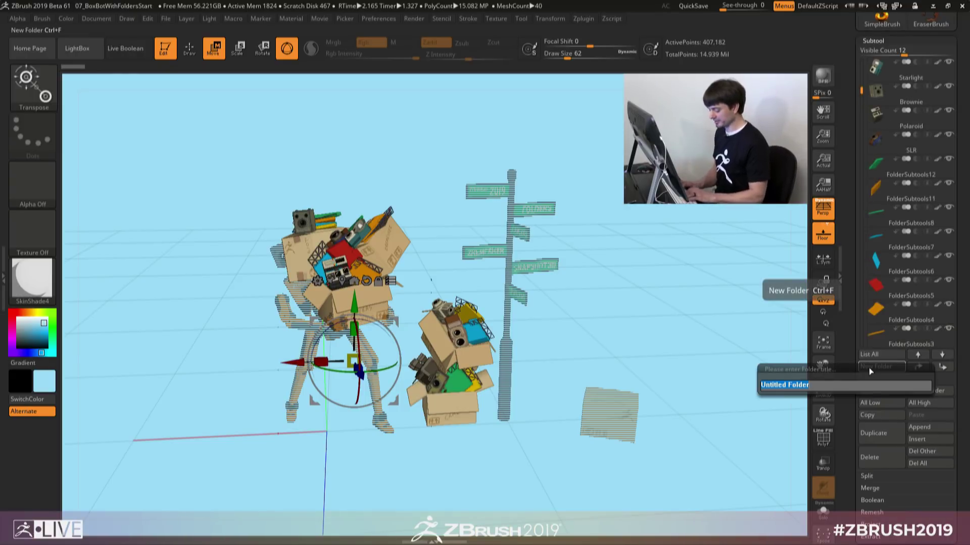
{"action": "type", "text": "Carrier"}
{"action": "key", "text": "BackSpace"}
{"action": "key", "text": "BackSpace"}
{"action": "key", "text": "BackSpace"}
{"action": "key", "text": "BackSpace"}
{"action": "key", "text": "BackSpace"}
{"action": "key", "text": "BackSpace"}
{"action": "key", "text": "BackSpace"}
{"action": "type", "text": "Hol"}
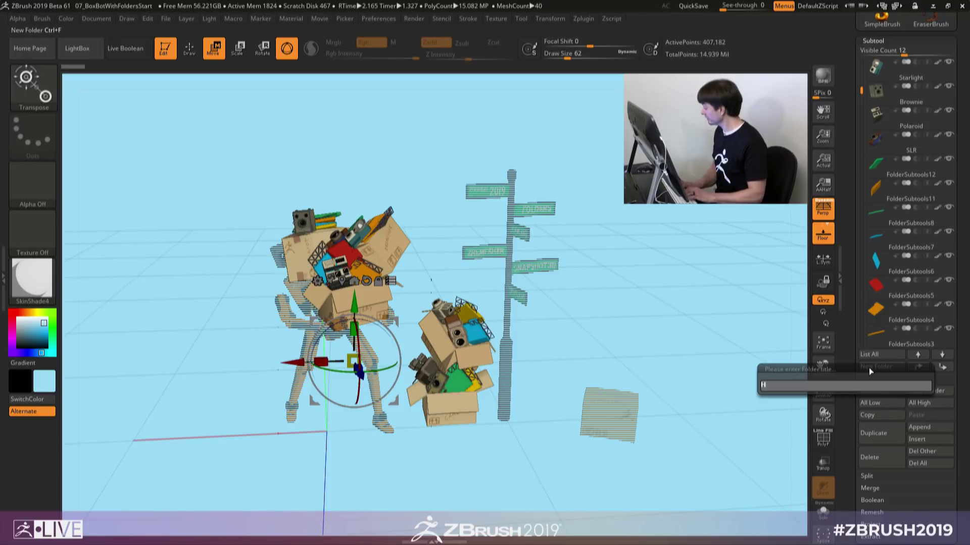
{"action": "key", "text": "BackSpace"}
{"action": "key", "text": "BackSpace"}
{"action": "type", "text": "eld Boxes"}
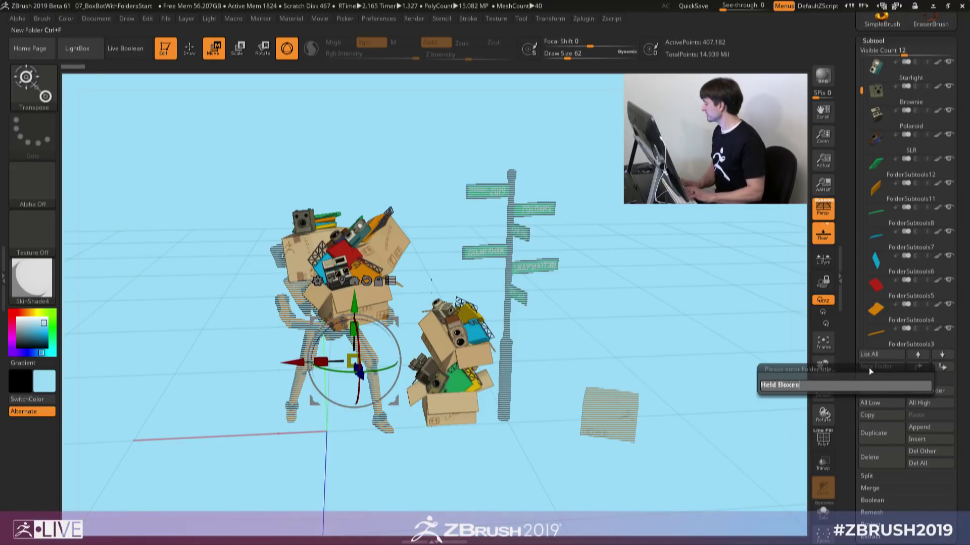
{"action": "key", "text": "Return"}
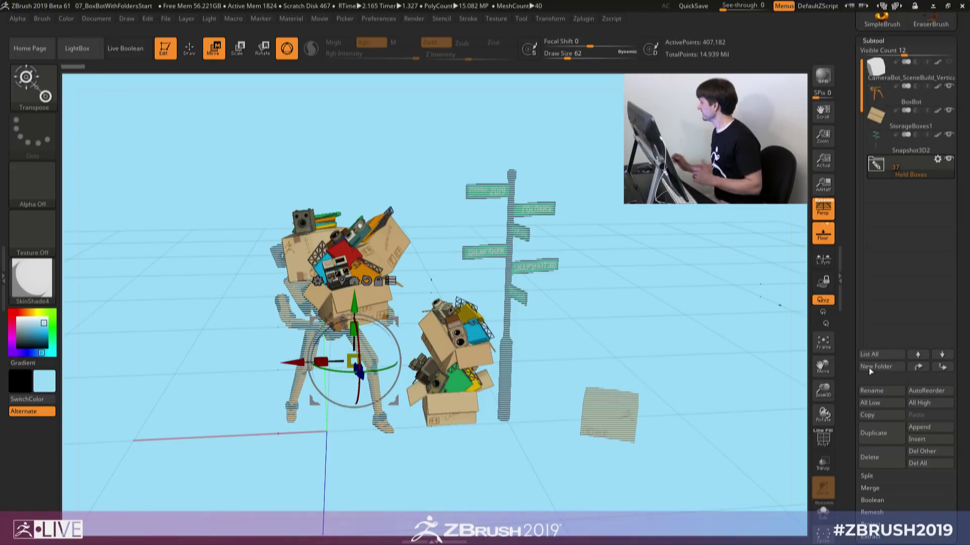
Step: Deselect the floor pile and group the remaining carried subtools into a new folder titled "Actual Held Boxes"
{"action": "left_click_drag", "start_coordinate": [847, 97], "coordinate": [847, 177]}
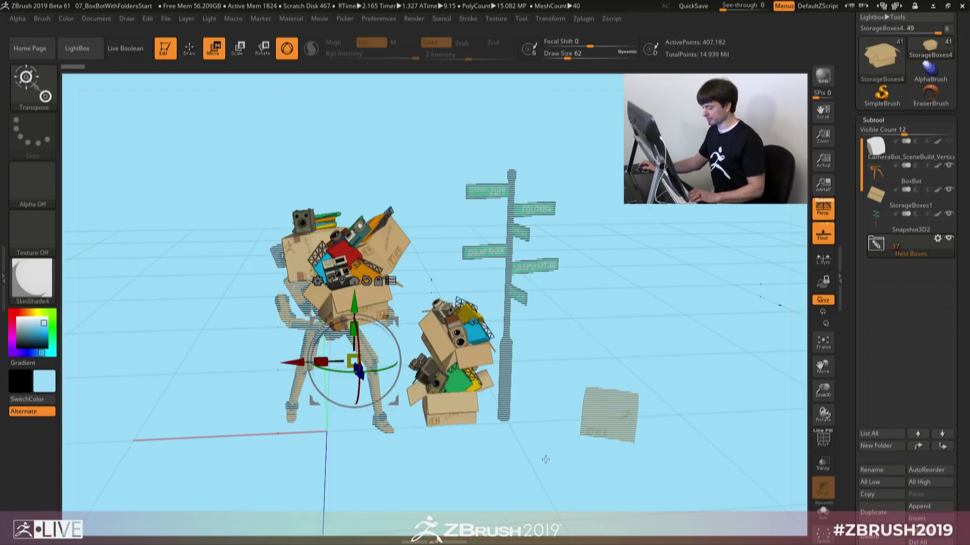
{"action": "left_click_drag", "start_coordinate": [550, 494], "coordinate": [410, 293], "text": "ctrl+shift"}
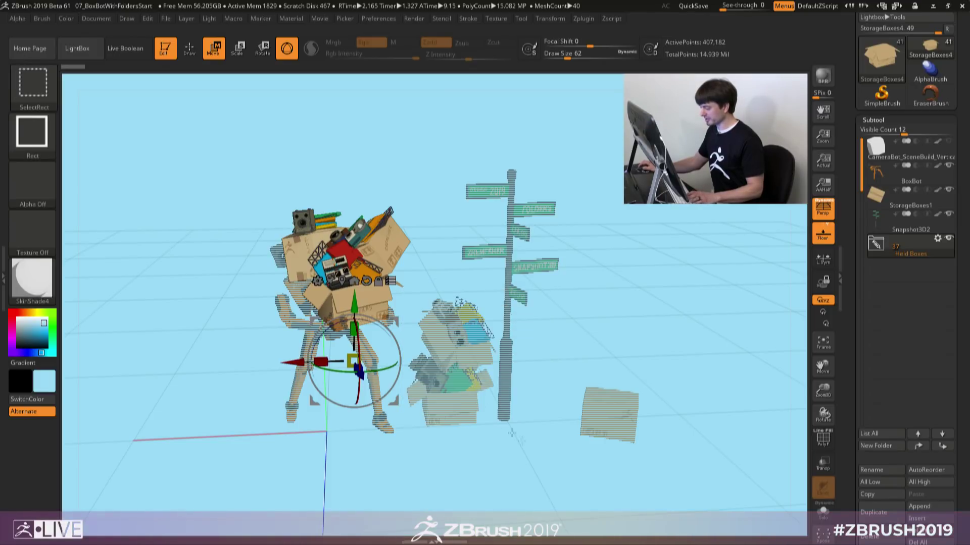
{"action": "left_click", "coordinate": [878, 446]}
{"action": "type", "text": "Actyual"}
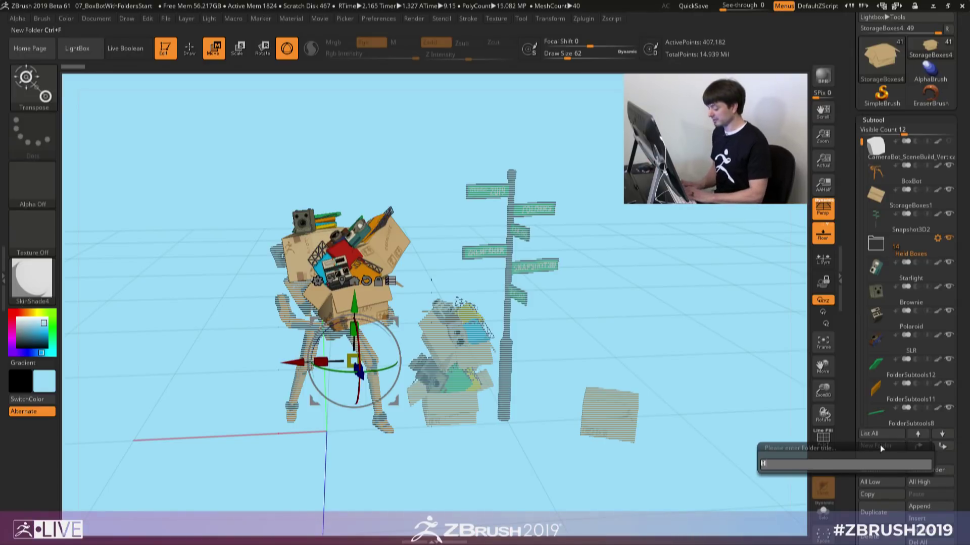
{"action": "key", "text": "BackSpace"}
{"action": "key", "text": "BackSpace"}
{"action": "key", "text": "BackSpace"}
{"action": "key", "text": "BackSpace"}
{"action": "type", "text": "ual Held Boxes"}
{"action": "key", "text": "Return"}
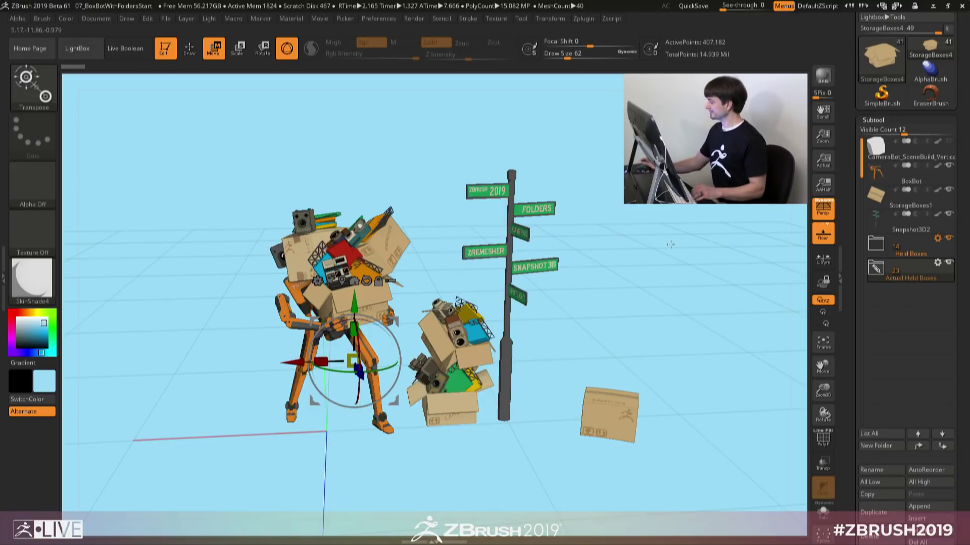
Step: Select the BoxBot subtool and put it in its own new folder titled with a first name
{"action": "left_click", "coordinate": [890, 178]}
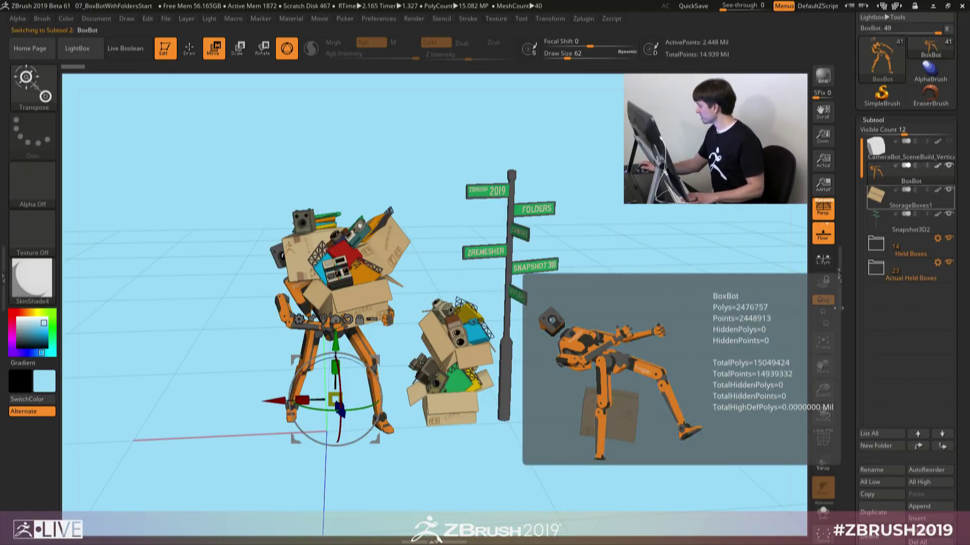
{"action": "left_click", "coordinate": [877, 445]}
{"action": "type", "text": "Paul"}
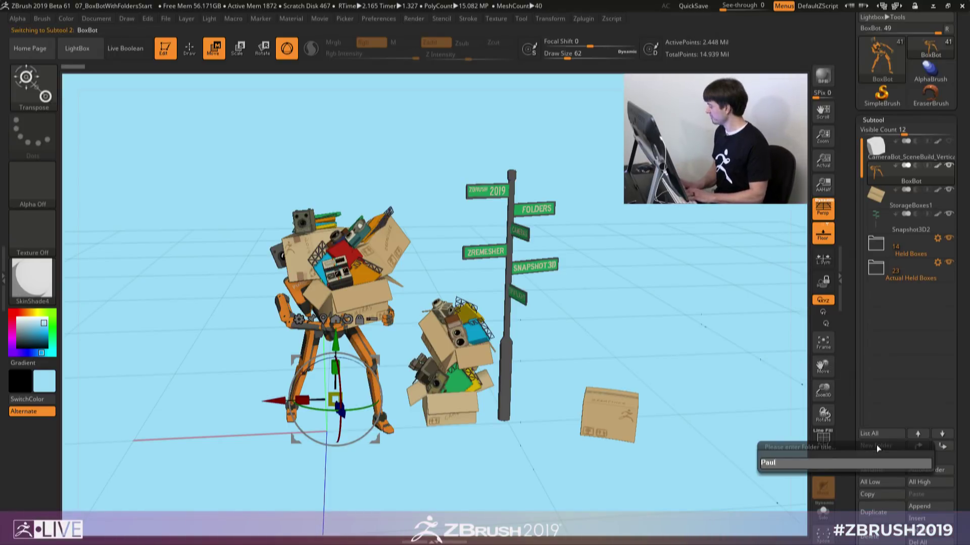
{"action": "key", "text": "Return"}
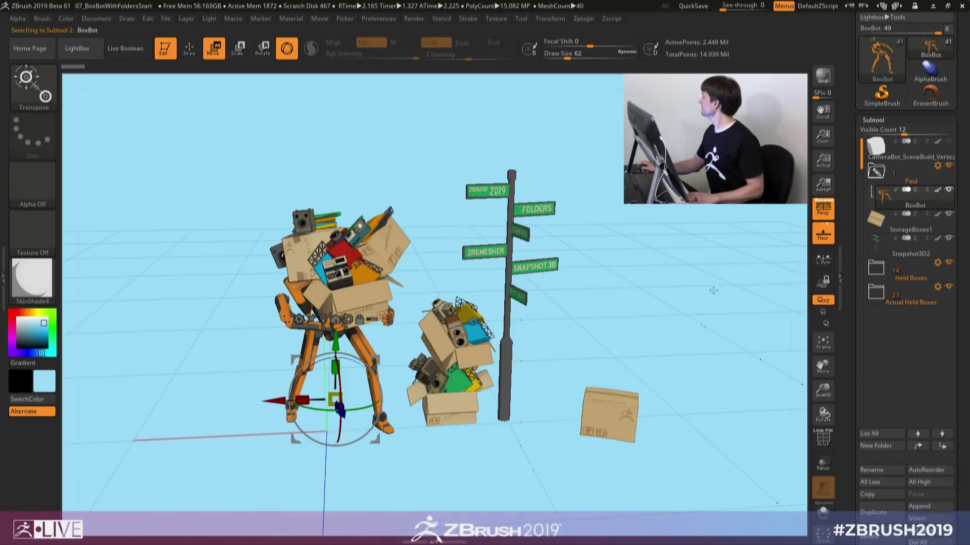
Step: Duplicate the folder that holds the BoxBot subtool with its folder actions
{"action": "left_click_drag", "start_coordinate": [710, 297], "coordinate": [712, 276], "text": "alt"}
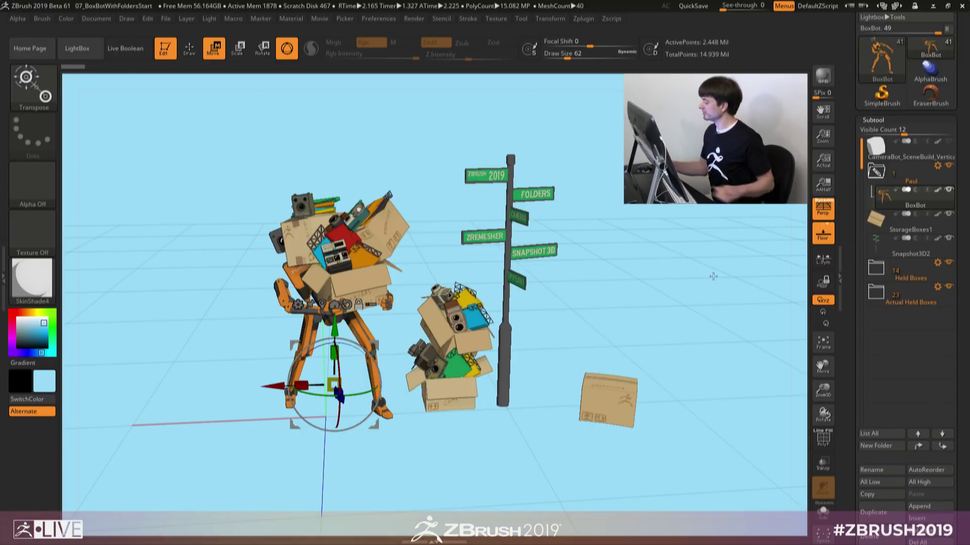
{"action": "left_click_drag", "start_coordinate": [647, 239], "coordinate": [646, 277], "text": "alt"}
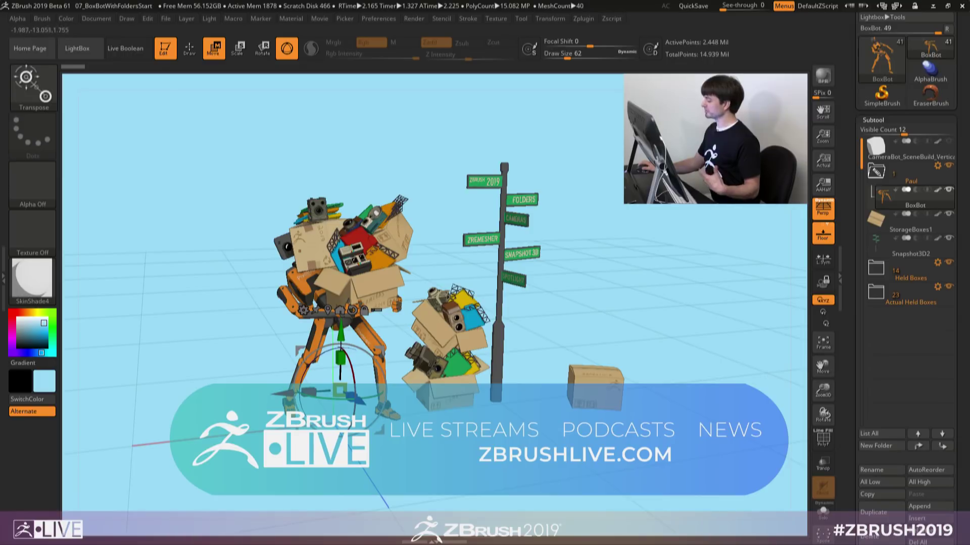
{"action": "left_click", "coordinate": [937, 166]}
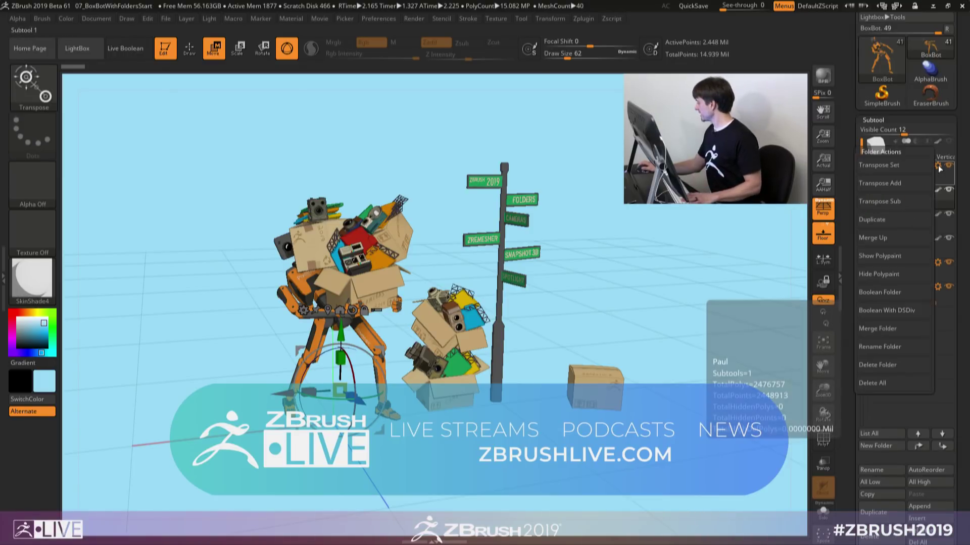
{"action": "left_click", "coordinate": [893, 221]}
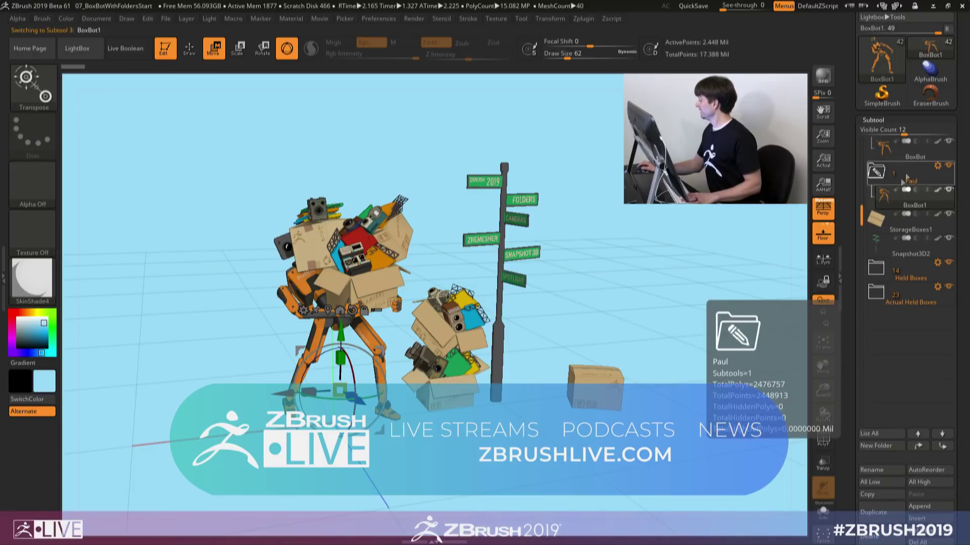
{"action": "scroll", "coordinate": [849, 147], "scroll_direction": "up", "scroll_amount": 2}
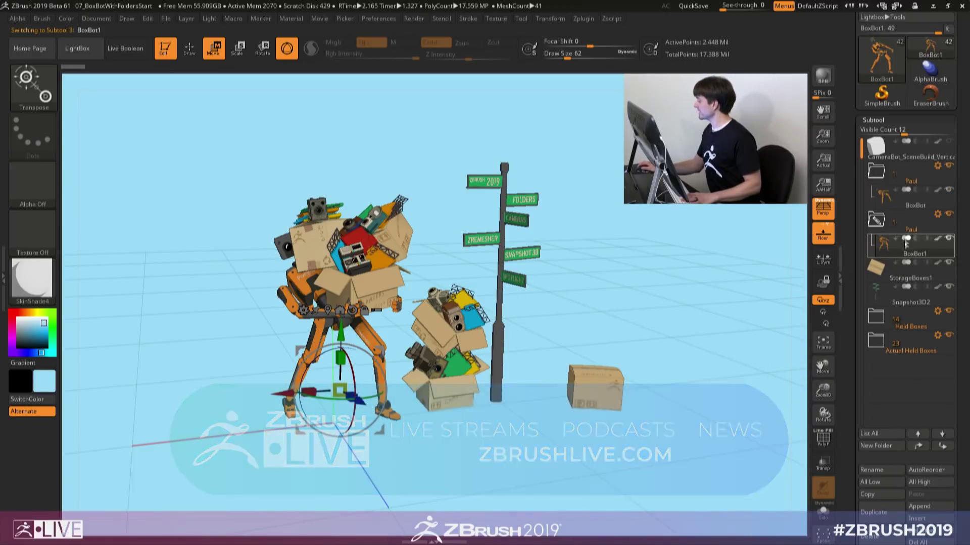
Step: Rename the duplicated BoxBot folder with a different first name
{"action": "mouse_move", "coordinate": [889, 222]}
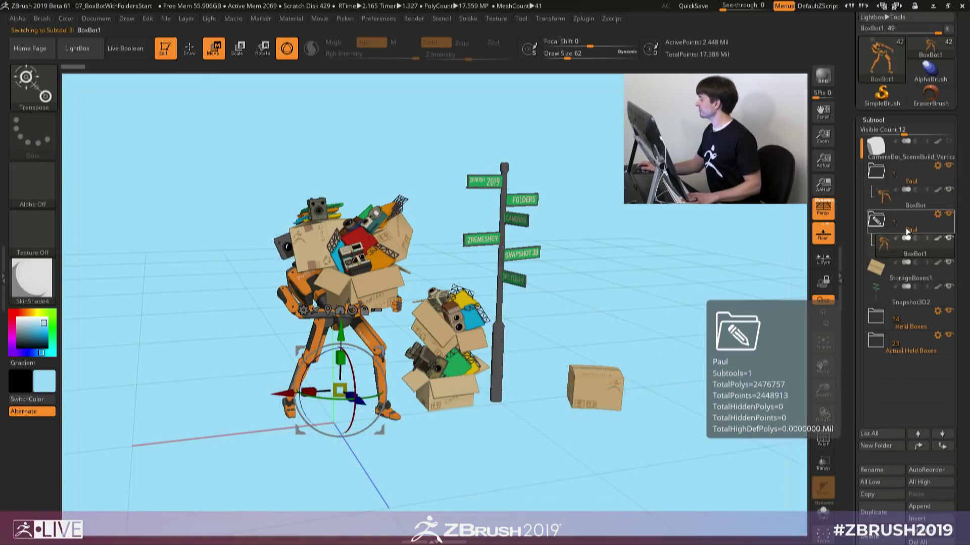
{"action": "left_click", "coordinate": [937, 215]}
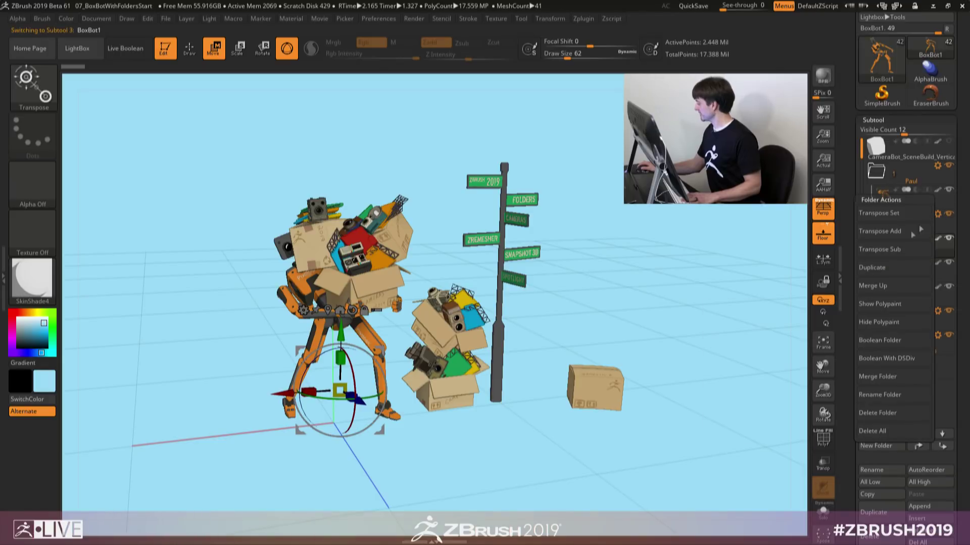
{"action": "left_click", "coordinate": [878, 395]}
{"action": "type", "text": "Josep"}
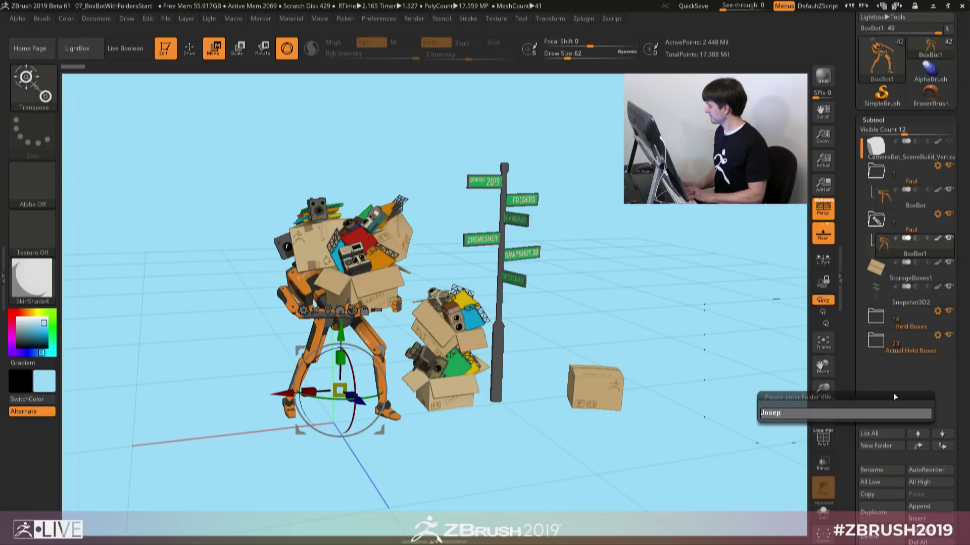
{"action": "type", "text": "h"}
{"action": "key", "text": "Return"}
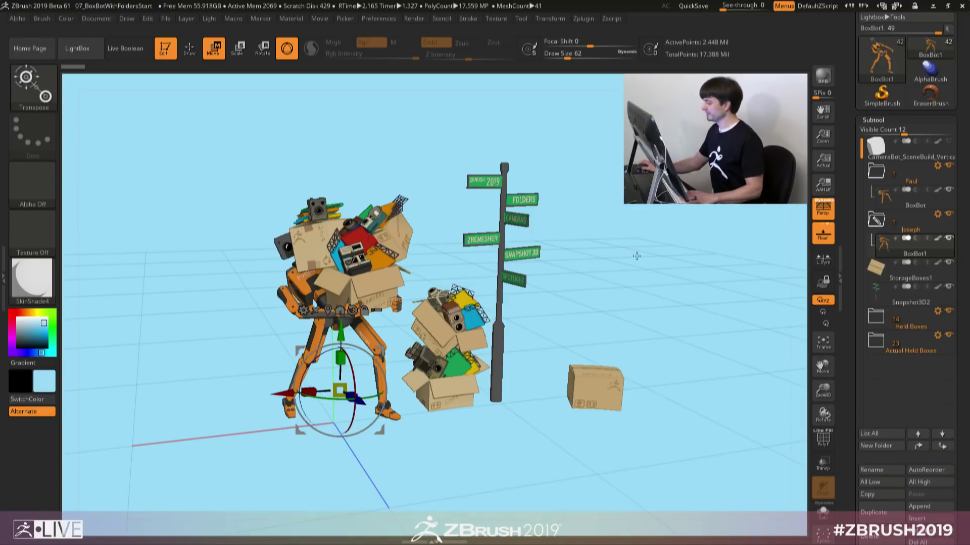
Step: Look at the scene from above and activate the duplicated robot's folder for transforming
{"action": "left_click_drag", "start_coordinate": [643, 249], "coordinate": [641, 308], "text": "shift"}
{"action": "left_click_drag", "start_coordinate": [657, 243], "coordinate": [677, 171], "text": "alt"}
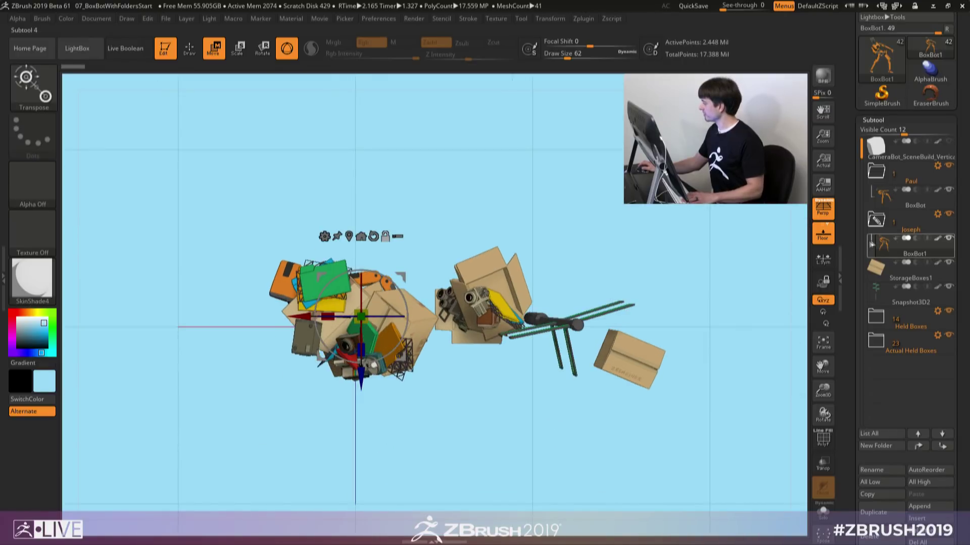
{"action": "left_click", "coordinate": [938, 214]}
{"action": "left_click", "coordinate": [886, 228]}
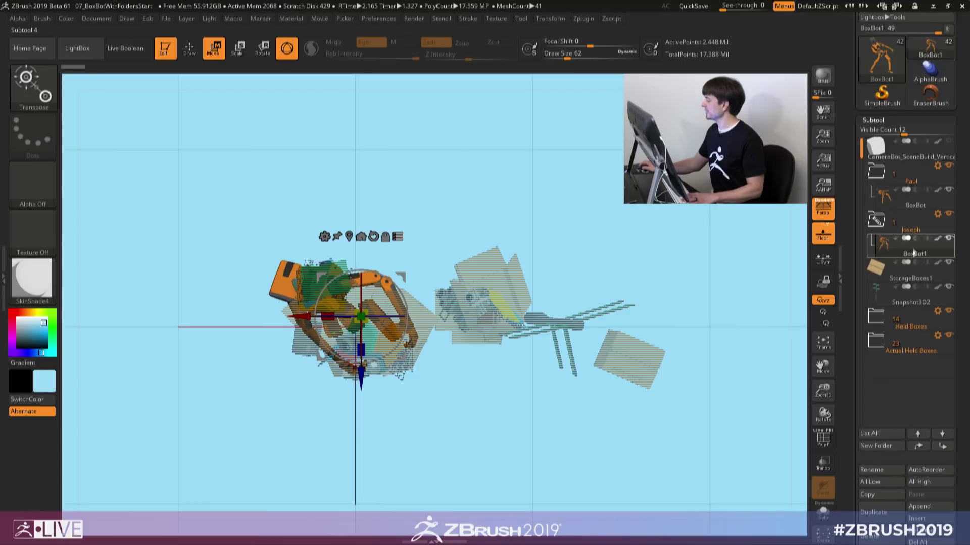
Step: Move the duplicated robot behind and beside the box-carrying robot, turn it sideways and clear the multi-transpose selection
{"action": "left_click_drag", "start_coordinate": [403, 275], "coordinate": [235, 267]}
{"action": "left_click_drag", "start_coordinate": [273, 175], "coordinate": [251, 126]}
{"action": "left_click_drag", "start_coordinate": [415, 199], "coordinate": [494, 260]}
{"action": "mouse_move", "coordinate": [566, 163]}
{"action": "left_mouse_down"}
{"action": "mouse_move", "coordinate": [567, 151]}
{"action": "mouse_move", "coordinate": [565, 335]}
{"action": "mouse_move", "coordinate": [543, 278]}
{"action": "mouse_move", "coordinate": [551, 406]}
{"action": "mouse_move", "coordinate": [530, 390]}
{"action": "mouse_move", "coordinate": [514, 410]}
{"action": "mouse_move", "coordinate": [497, 393]}
{"action": "left_mouse_up"}
{"action": "key", "text": "ctrl"}
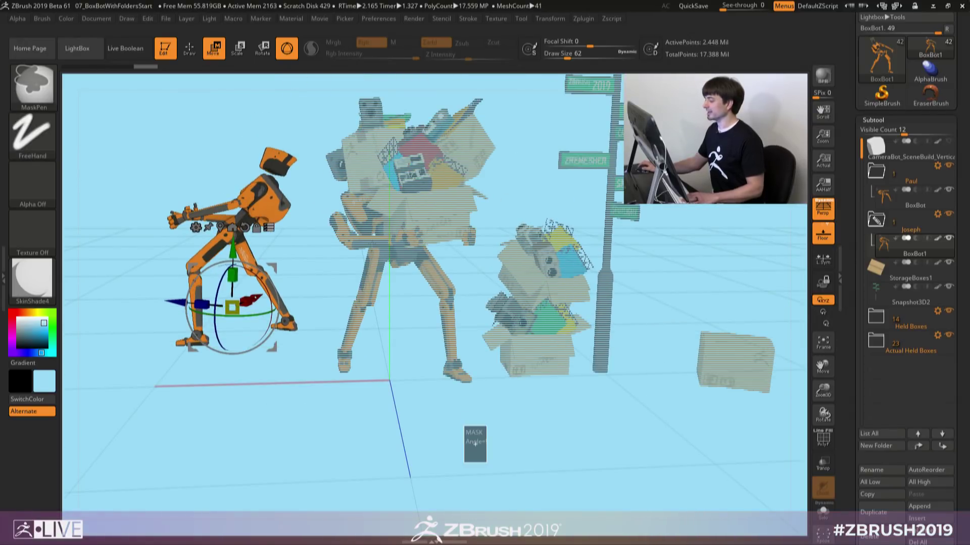
{"action": "left_click", "coordinate": [290, 259], "text": "ctrl"}
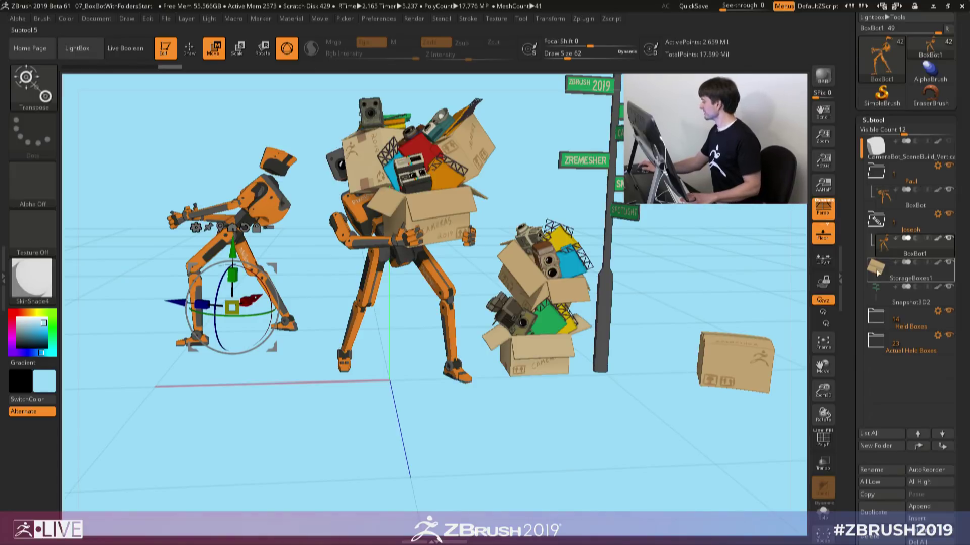
Step: Duplicate the StorageBoxes1 subtool, the closed box beside the signpost
{"action": "left_click", "coordinate": [893, 279]}
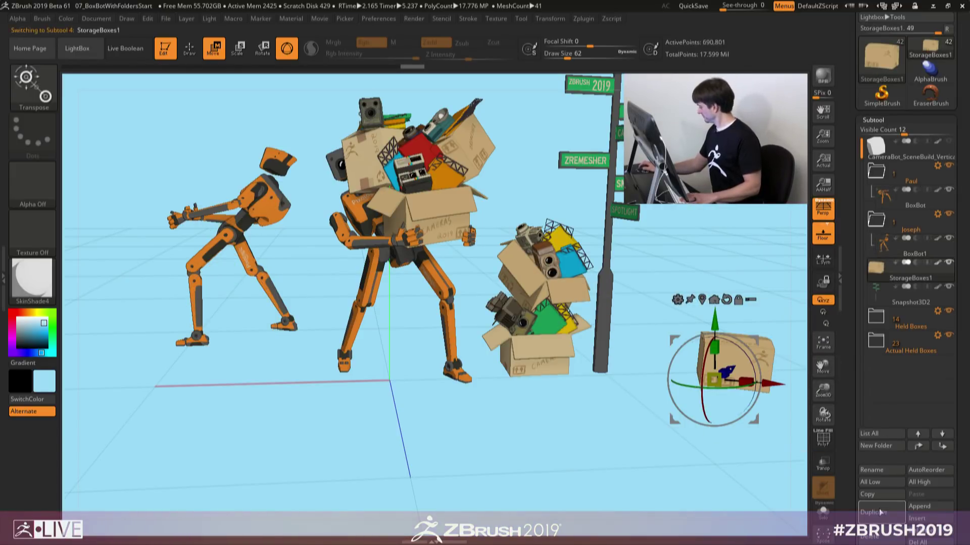
{"action": "left_click", "coordinate": [873, 513]}
{"action": "left_click_drag", "start_coordinate": [490, 495], "coordinate": [502, 455]}
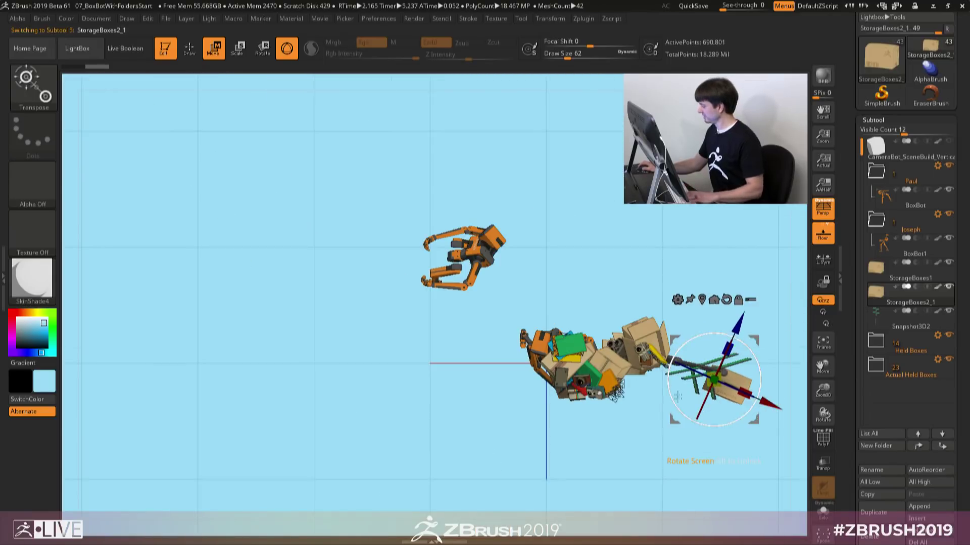
Step: Move the StorageBoxes2_1 box from beside the signpost into the hands of the crouching robot, and return to Draw mode
{"action": "left_click_drag", "start_coordinate": [704, 368], "coordinate": [446, 269]}
{"action": "left_click_drag", "start_coordinate": [486, 229], "coordinate": [481, 227]}
{"action": "left_click_drag", "start_coordinate": [472, 454], "coordinate": [468, 358]}
{"action": "left_click_drag", "start_coordinate": [453, 417], "coordinate": [437, 479], "text": "shift"}
{"action": "left_click_drag", "start_coordinate": [468, 287], "coordinate": [462, 214]}
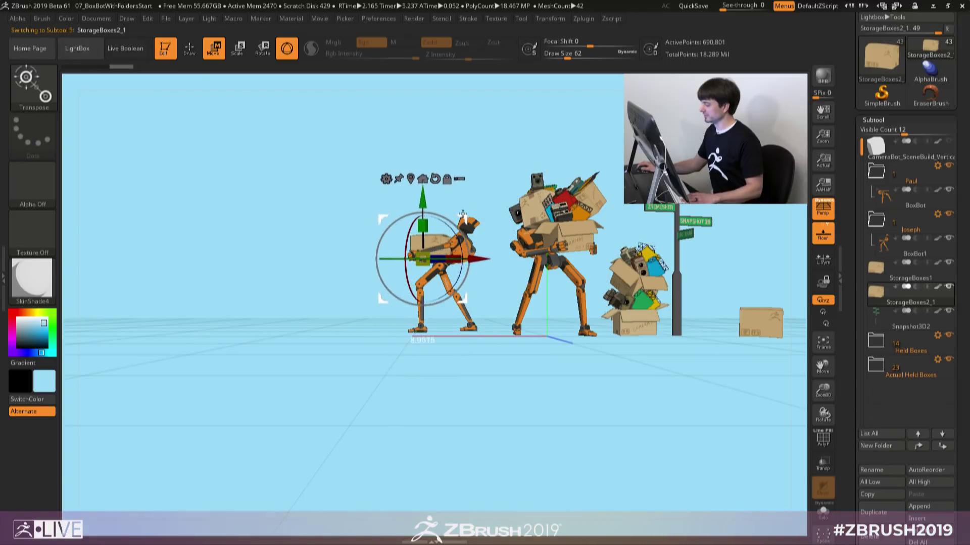
{"action": "left_click", "coordinate": [190, 54]}
{"action": "left_click_drag", "start_coordinate": [578, 472], "coordinate": [436, 509], "text": "alt"}
{"action": "left_click_drag", "start_coordinate": [521, 477], "coordinate": [520, 493]}
{"action": "left_click_drag", "start_coordinate": [731, 217], "coordinate": [709, 240], "text": "alt"}
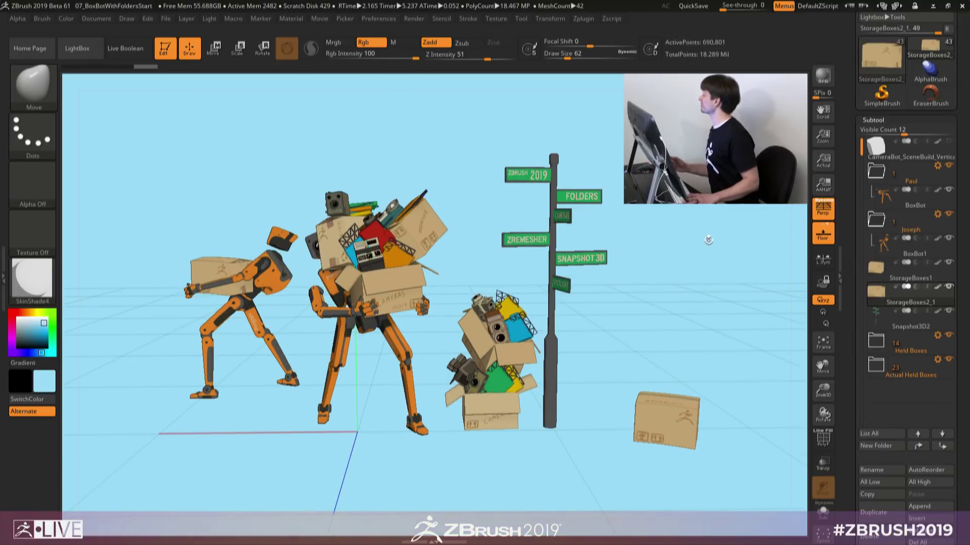
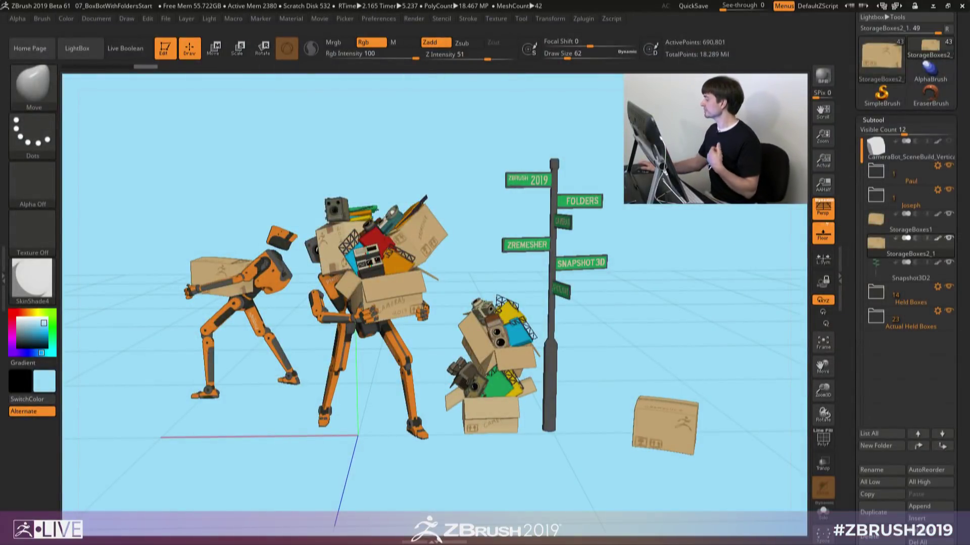
Step: Open the 09_BooleanFolderHelmetStart project, discarding the changes to the current project
{"action": "left_click", "coordinate": [937, 166]}
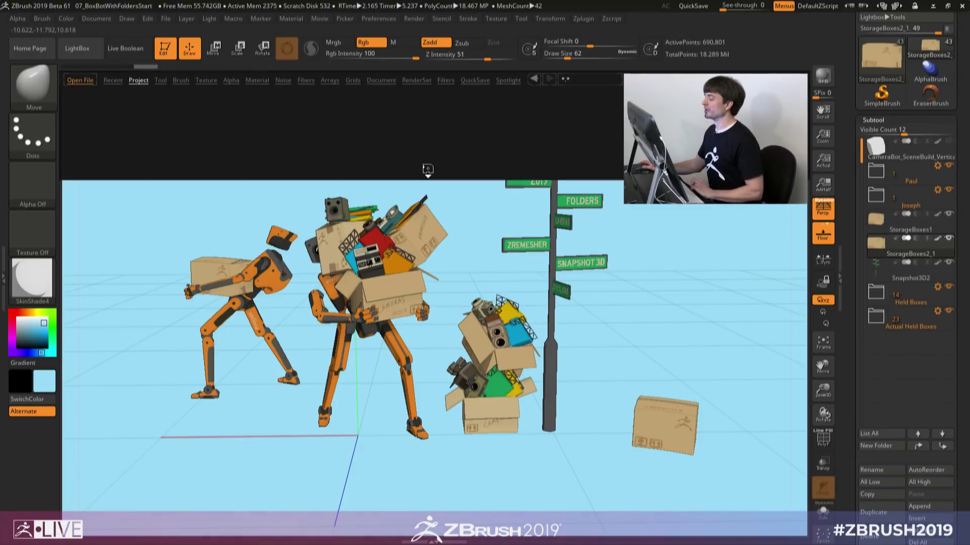
{"action": "double_click", "coordinate": [487, 121]}
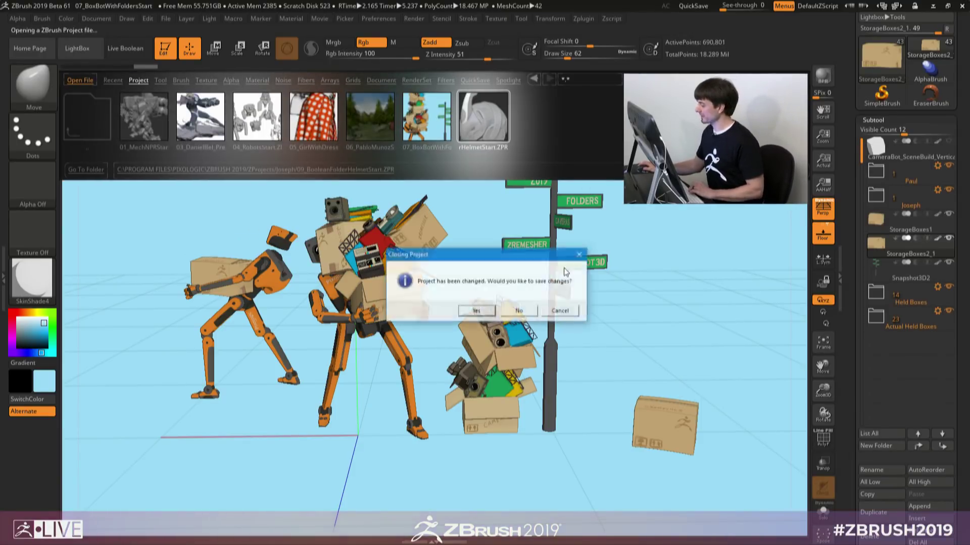
{"action": "left_click", "coordinate": [517, 311]}
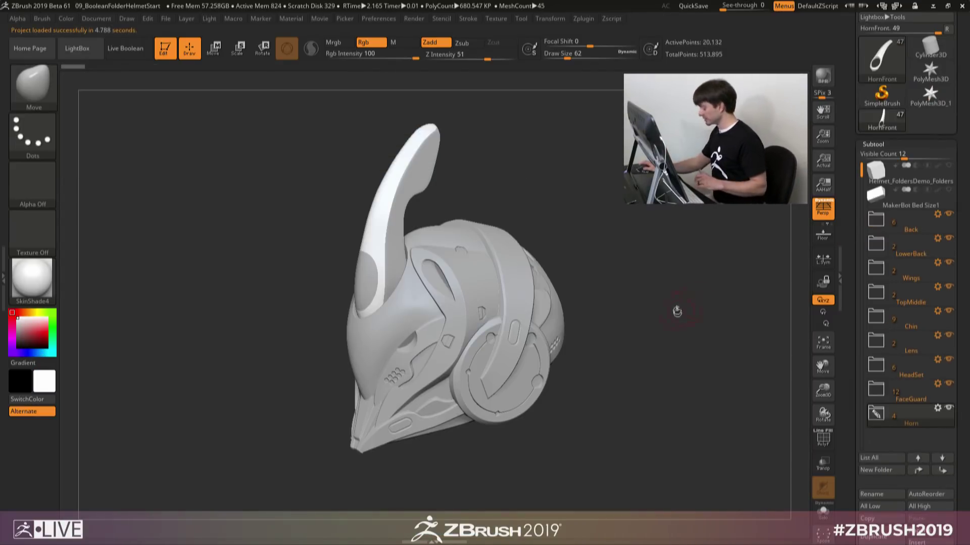
{"action": "left_click_drag", "start_coordinate": [735, 330], "coordinate": [715, 297]}
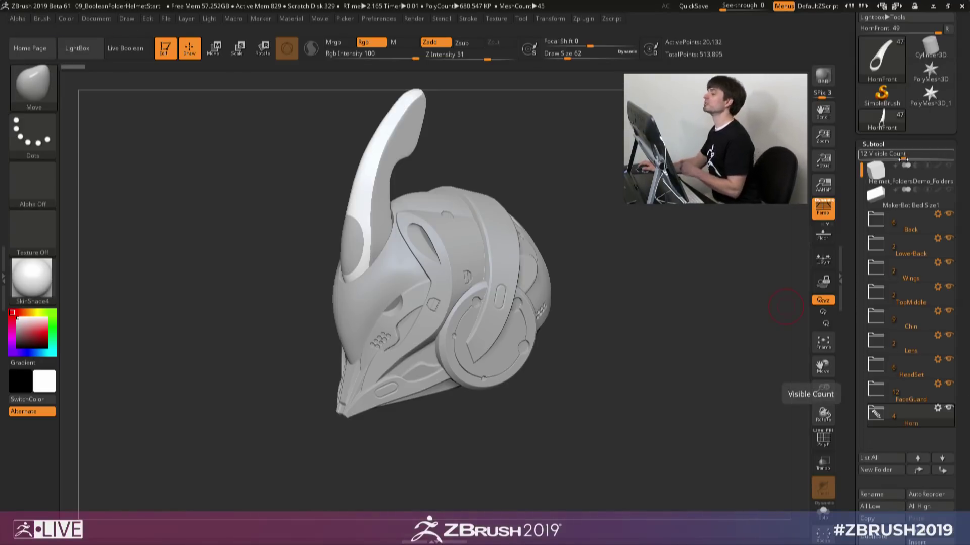
Step: Try a subtool Visible Count of 13 and return it to 12
{"action": "left_click_drag", "start_coordinate": [902, 159], "coordinate": [911, 155]}
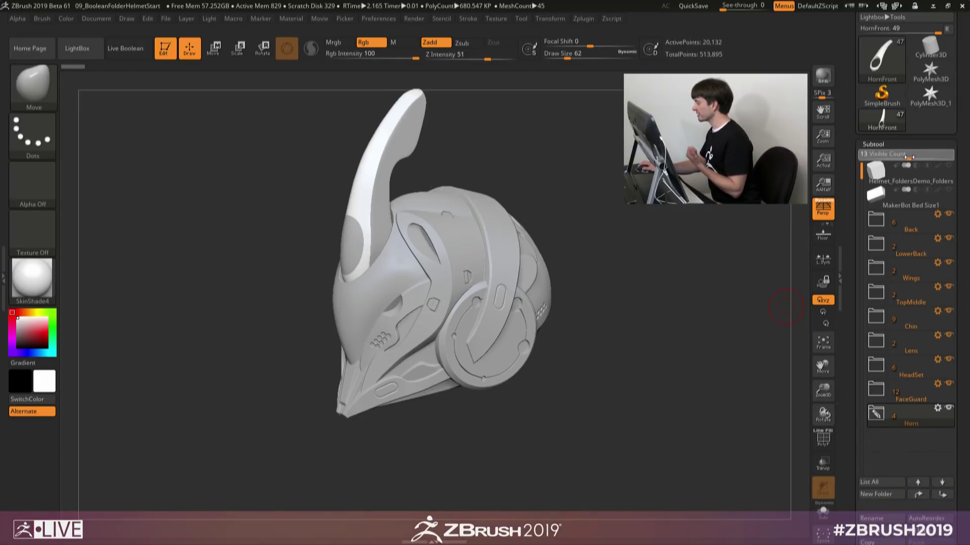
{"action": "left_click_drag", "start_coordinate": [909, 157], "coordinate": [903, 157]}
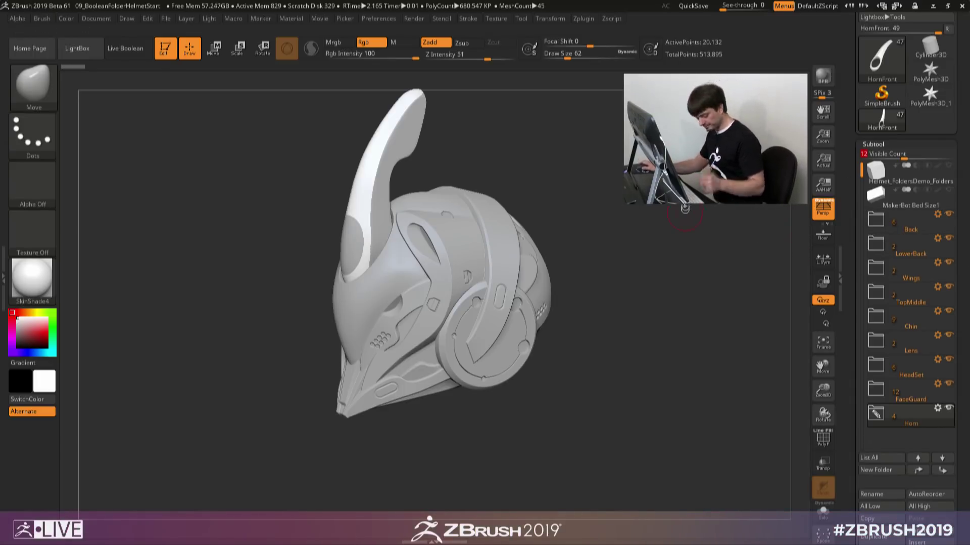
{"action": "left_click_drag", "start_coordinate": [662, 216], "coordinate": [668, 238]}
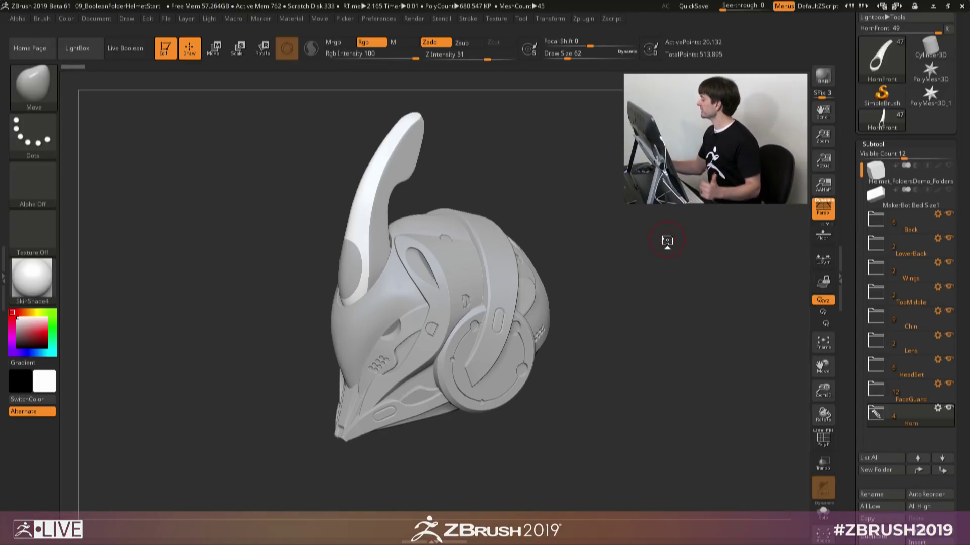
Step: Turn on the PolyFrame display and examine the coloured parts of the helmet
{"action": "left_click_drag", "start_coordinate": [685, 284], "coordinate": [795, 227]}
{"action": "key", "text": "shift"}
{"action": "mouse_move", "coordinate": [938, 189]}
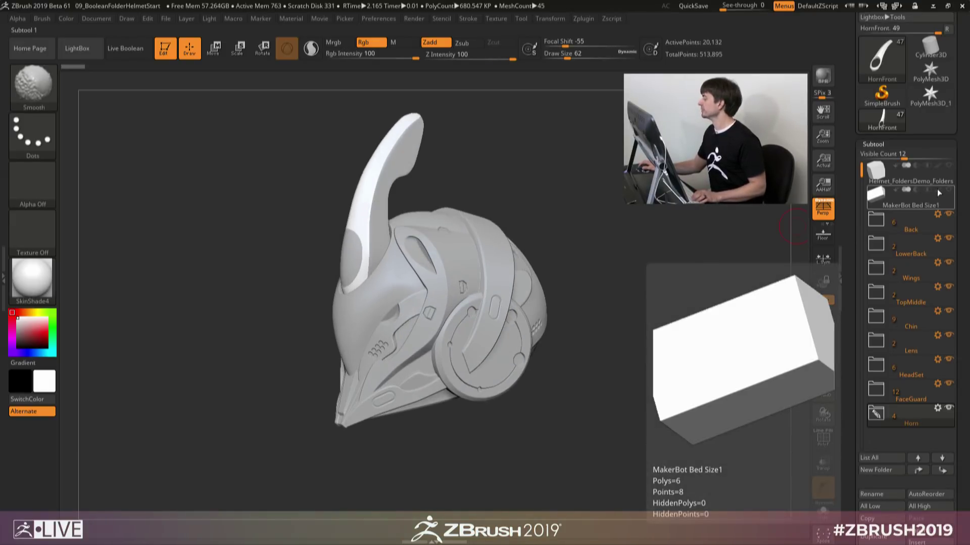
{"action": "key", "text": "shift+f"}
{"action": "left_click_drag", "start_coordinate": [679, 280], "coordinate": [671, 340]}
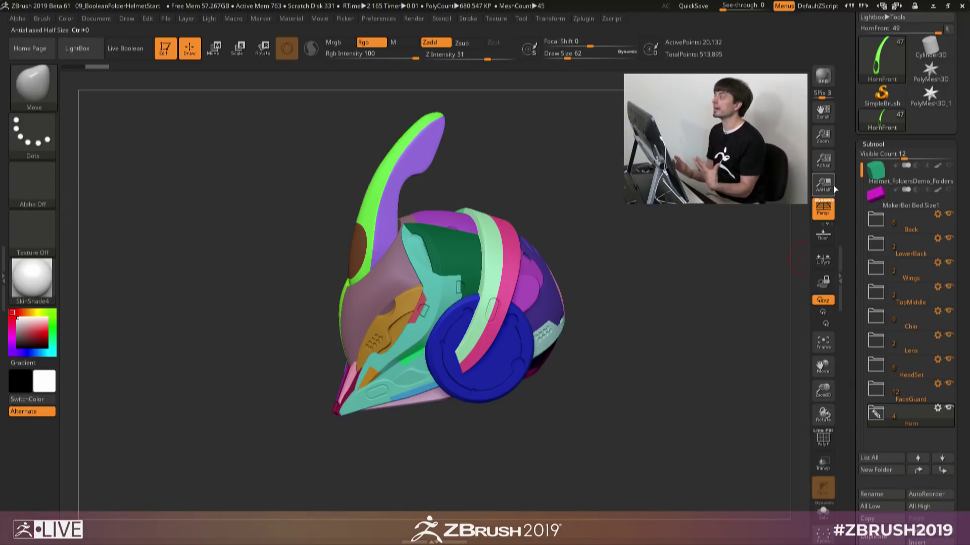
Step: Hide the Back, LowerBack, Wings, TopMiddle, Chin, Lens, HeadSet and FaceGuard folders, and turn off the PolyFrame display
{"action": "mouse_move", "coordinate": [949, 200]}
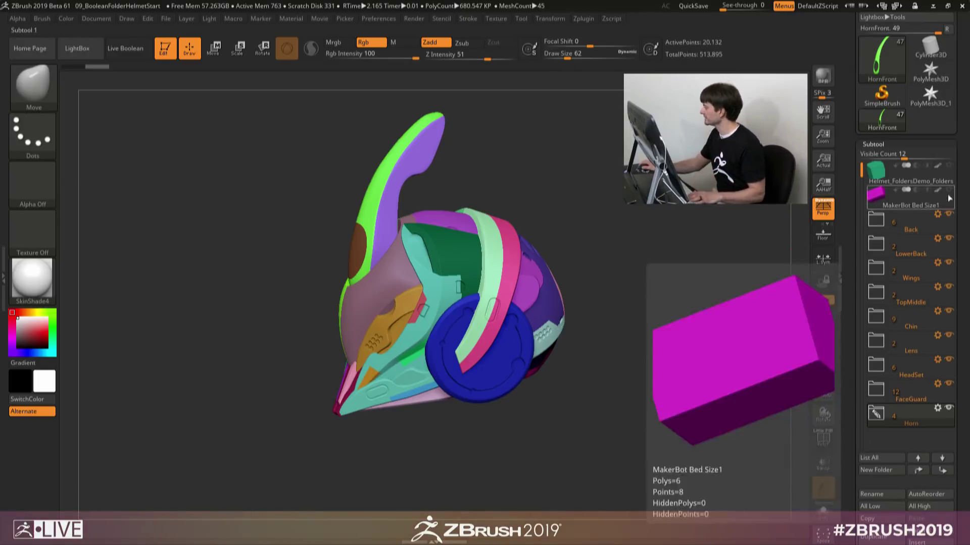
{"action": "left_click", "coordinate": [949, 214]}
{"action": "left_click", "coordinate": [948, 238]}
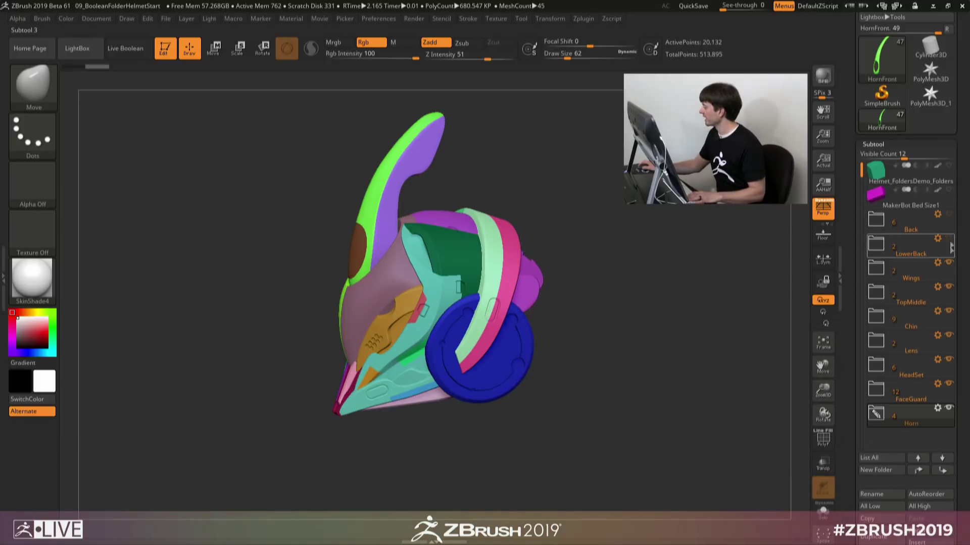
{"action": "left_click", "coordinate": [948, 262]}
{"action": "left_click", "coordinate": [948, 286]}
{"action": "left_click", "coordinate": [948, 311]}
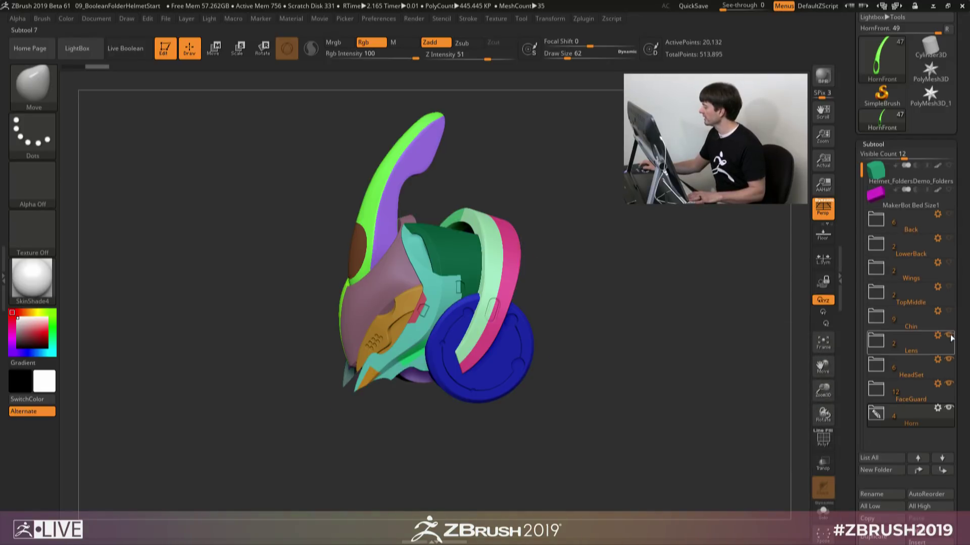
{"action": "left_click", "coordinate": [948, 335]}
{"action": "left_click", "coordinate": [949, 360]}
{"action": "left_click", "coordinate": [948, 384]}
{"action": "left_click", "coordinate": [948, 190]}
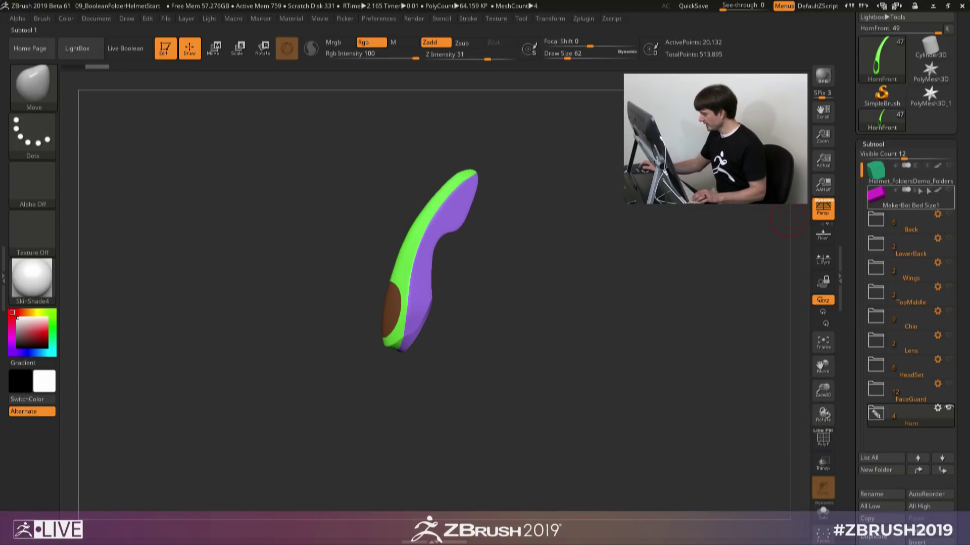
{"action": "key", "text": "shift+f"}
{"action": "mouse_move", "coordinate": [936, 190]}
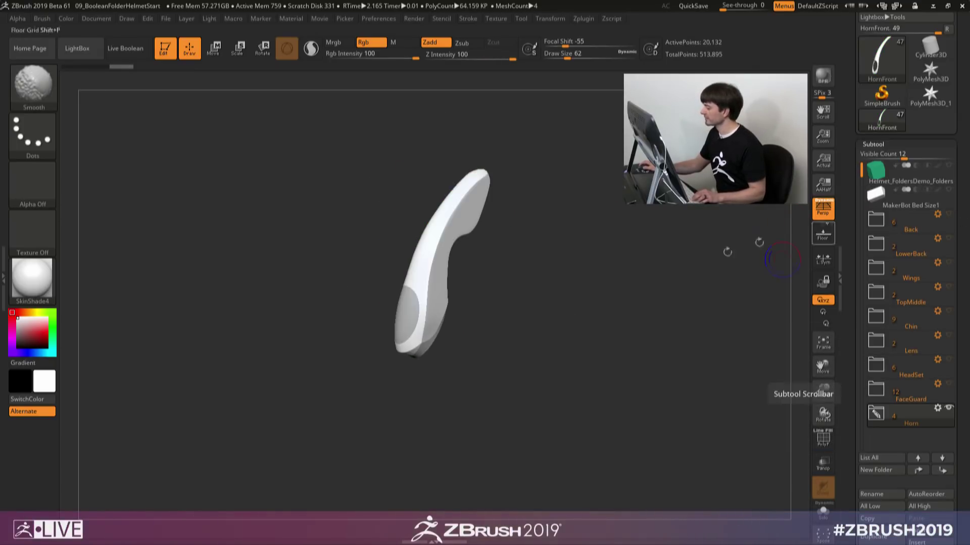
Step: Expand the Horn folder and turn on Live Boolean
{"action": "left_click", "coordinate": [876, 414]}
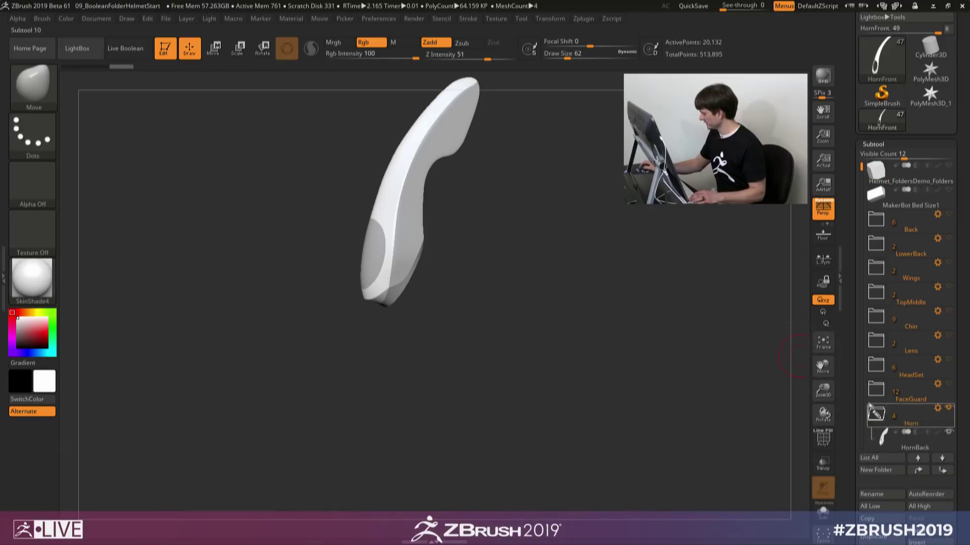
{"action": "left_click_drag", "start_coordinate": [858, 391], "coordinate": [862, 91]}
{"action": "left_click_drag", "start_coordinate": [638, 230], "coordinate": [558, 309], "text": "alt"}
{"action": "left_click", "coordinate": [125, 49]}
{"action": "left_click_drag", "start_coordinate": [631, 380], "coordinate": [625, 361]}
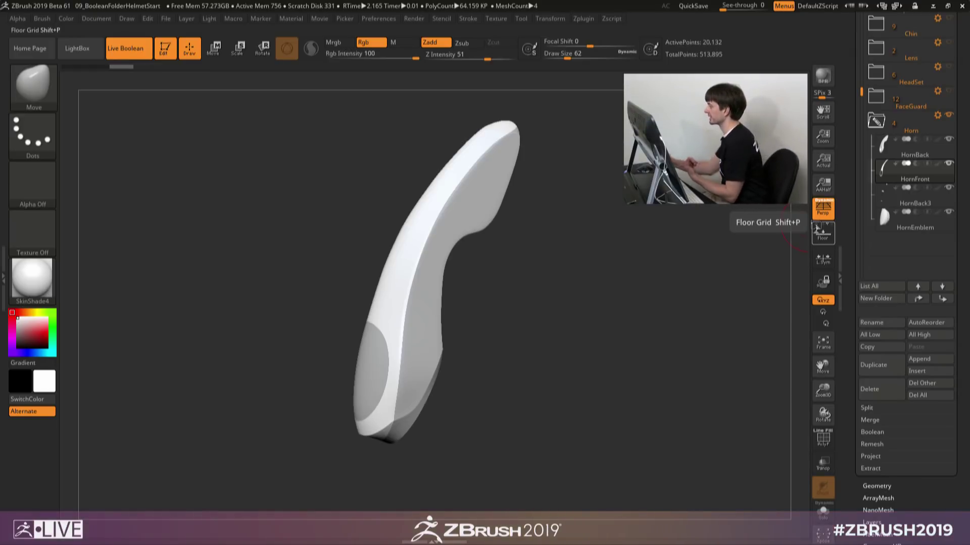
{"action": "left_click_drag", "start_coordinate": [717, 299], "coordinate": [684, 297]}
Step: Hide the HornBack and HornEmblem subtools to expose HornFront and its connecting pegs
{"action": "left_click", "coordinate": [946, 150]}
{"action": "left_click", "coordinate": [950, 141]}
{"action": "left_click_drag", "start_coordinate": [596, 271], "coordinate": [638, 279]}
{"action": "left_click_drag", "start_coordinate": [633, 279], "coordinate": [571, 251]}
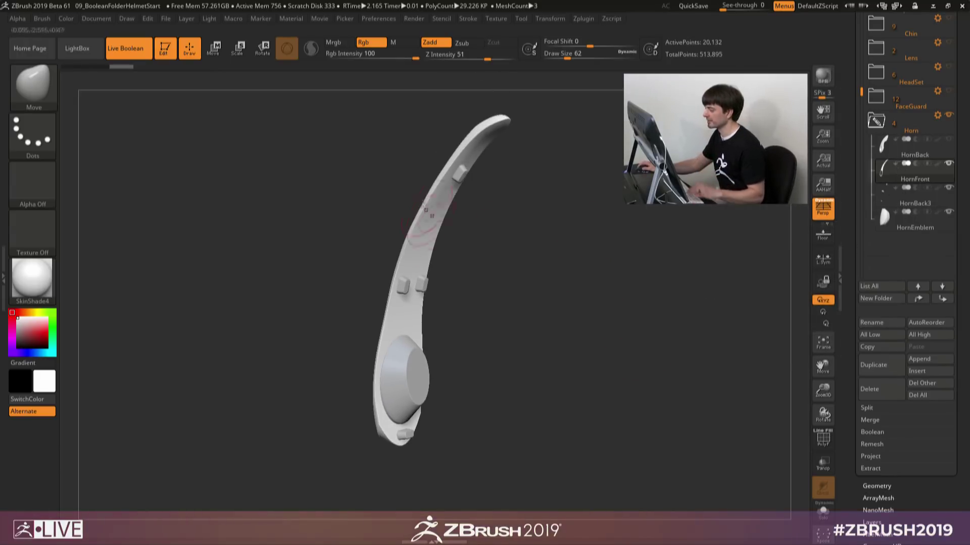
{"action": "mouse_move", "coordinate": [911, 200]}
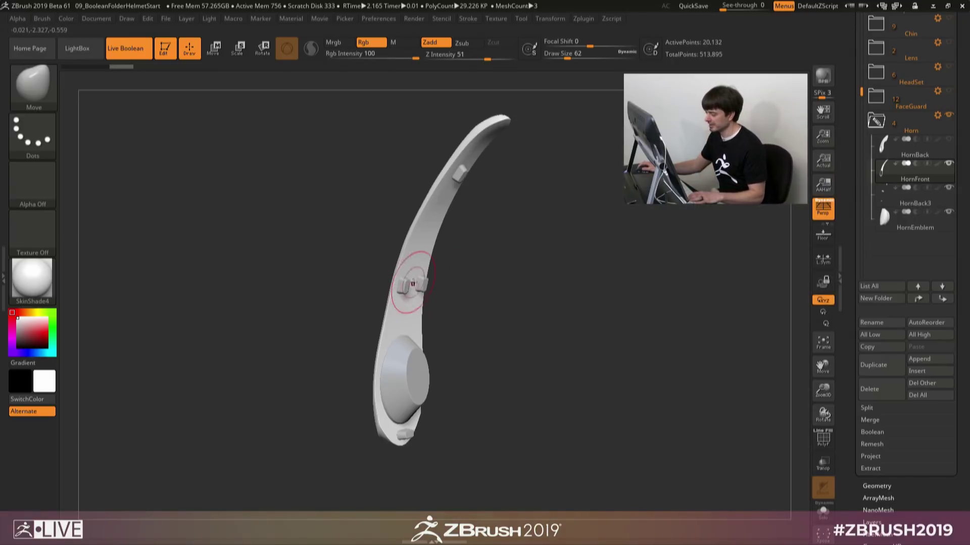
{"action": "mouse_move", "coordinate": [918, 227]}
{"action": "left_click_drag", "start_coordinate": [561, 270], "coordinate": [589, 266]}
{"action": "left_click", "coordinate": [948, 212]}
{"action": "mouse_move", "coordinate": [652, 331]}
{"action": "left_mouse_down"}
{"action": "mouse_move", "coordinate": [637, 325]}
{"action": "mouse_move", "coordinate": [662, 327]}
{"action": "left_mouse_up"}
{"action": "mouse_move", "coordinate": [662, 327]}
{"action": "left_mouse_down", "text": "alt"}
{"action": "mouse_move", "coordinate": [686, 331]}
{"action": "mouse_move", "coordinate": [637, 314]}
{"action": "mouse_move", "coordinate": [666, 321]}
{"action": "mouse_move", "coordinate": [643, 318]}
{"action": "mouse_move", "coordinate": [651, 322]}
{"action": "left_mouse_up", "text": "alt"}
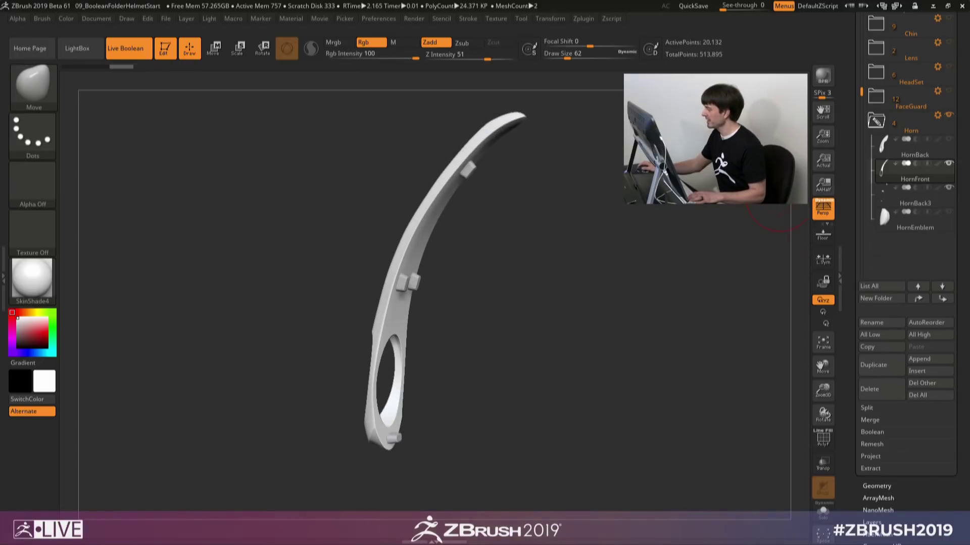
Step: Show HornBack with HornFront hidden, and set HornBack3 to subtract so the peg slots cut into it
{"action": "left_click", "coordinate": [916, 146]}
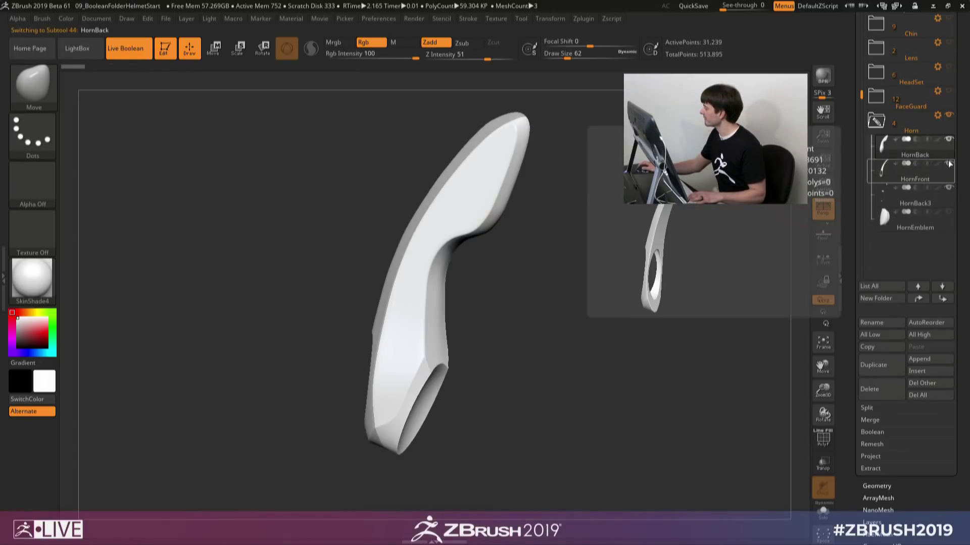
{"action": "left_click", "coordinate": [948, 187]}
{"action": "left_click_drag", "start_coordinate": [658, 230], "coordinate": [698, 219]}
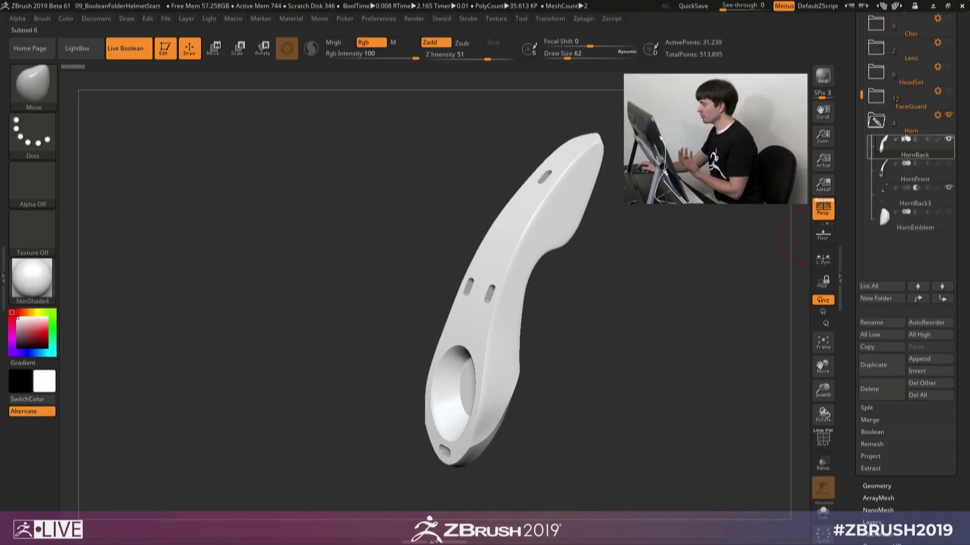
{"action": "mouse_move", "coordinate": [569, 370]}
{"action": "left_mouse_down"}
{"action": "mouse_move", "coordinate": [559, 336]}
{"action": "mouse_move", "coordinate": [580, 357]}
{"action": "left_mouse_up"}
Step: Run Boolean Folder on the Horn folder
{"action": "left_click", "coordinate": [936, 116]}
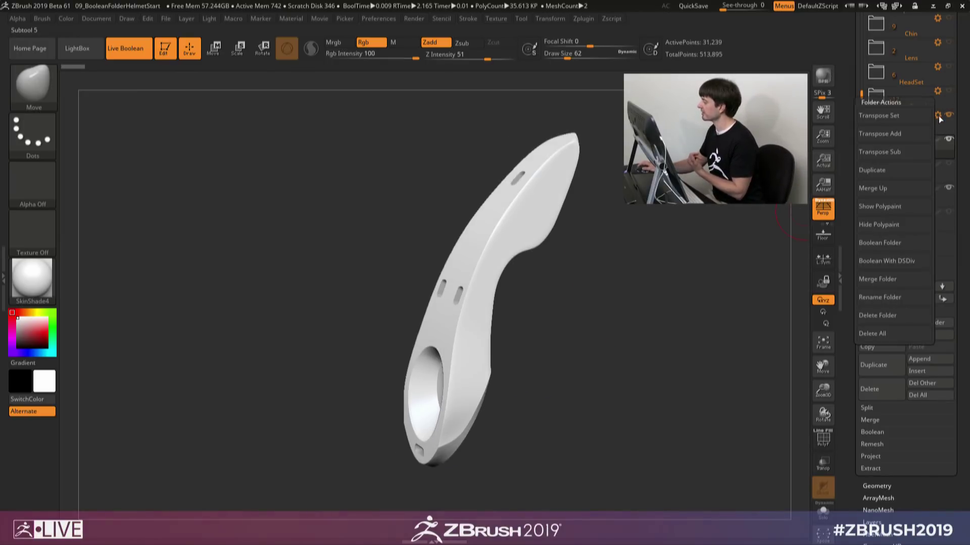
{"action": "left_click", "coordinate": [902, 246]}
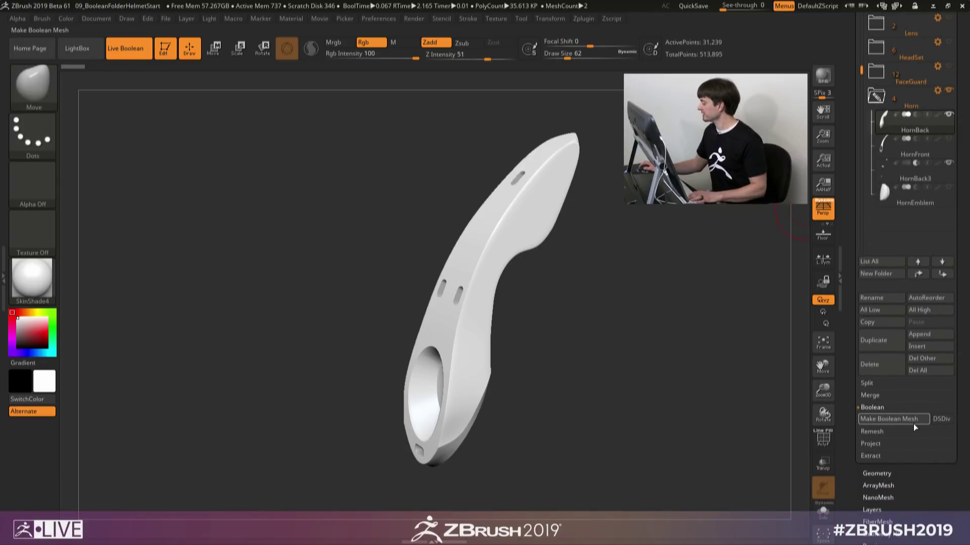
{"action": "scroll", "coordinate": [909, 202], "scroll_direction": "up", "scroll_amount": 2}
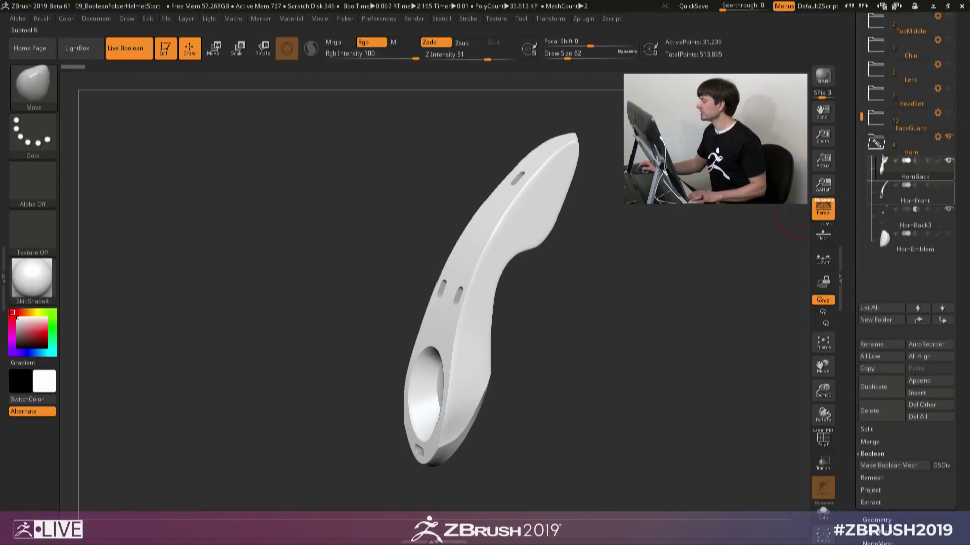
{"action": "left_click", "coordinate": [937, 137]}
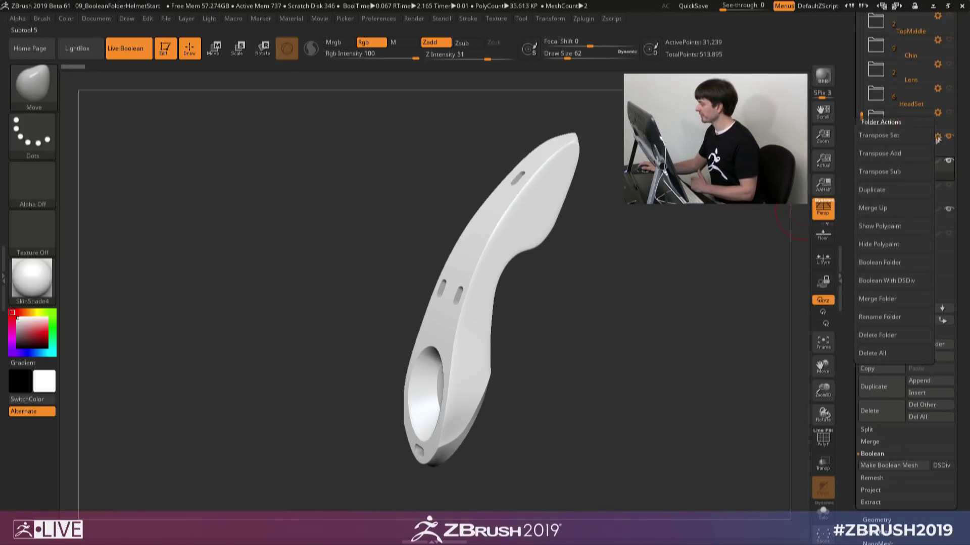
{"action": "left_click", "coordinate": [889, 262]}
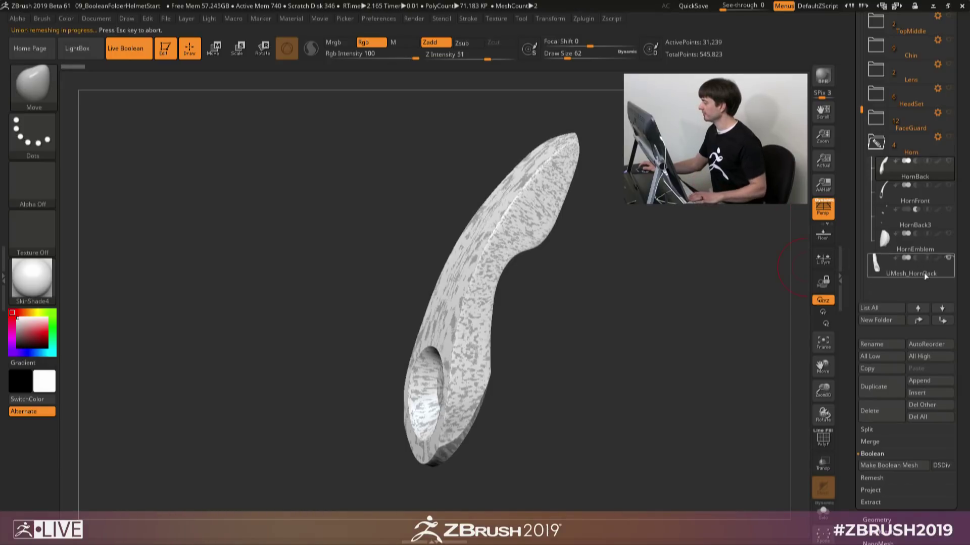
Step: Select the UMesh_HornBack subtool and inspect its slots and emblem recess
{"action": "left_click", "coordinate": [924, 273]}
{"action": "left_click_drag", "start_coordinate": [758, 323], "coordinate": [717, 303]}
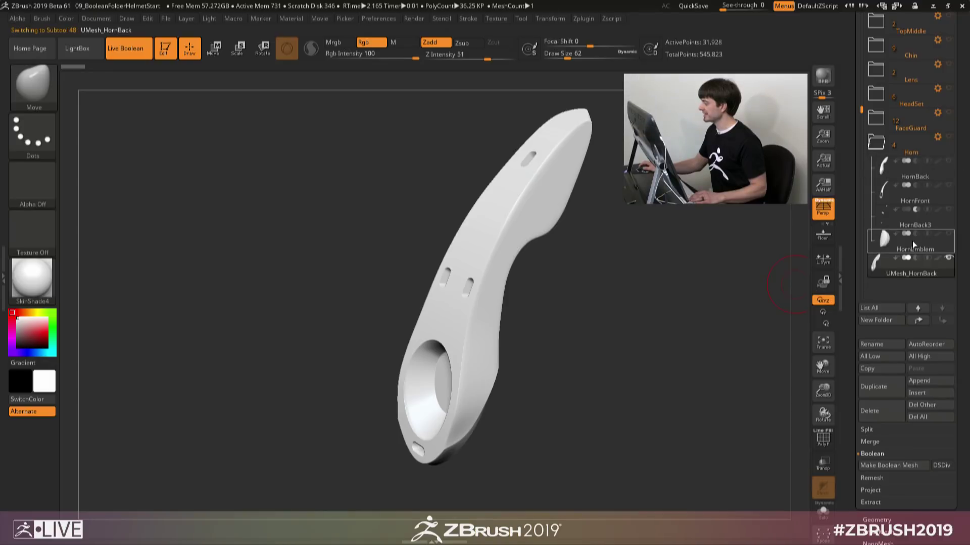
{"action": "mouse_move", "coordinate": [899, 173]}
{"action": "left_click_drag", "start_coordinate": [683, 274], "coordinate": [476, 277]}
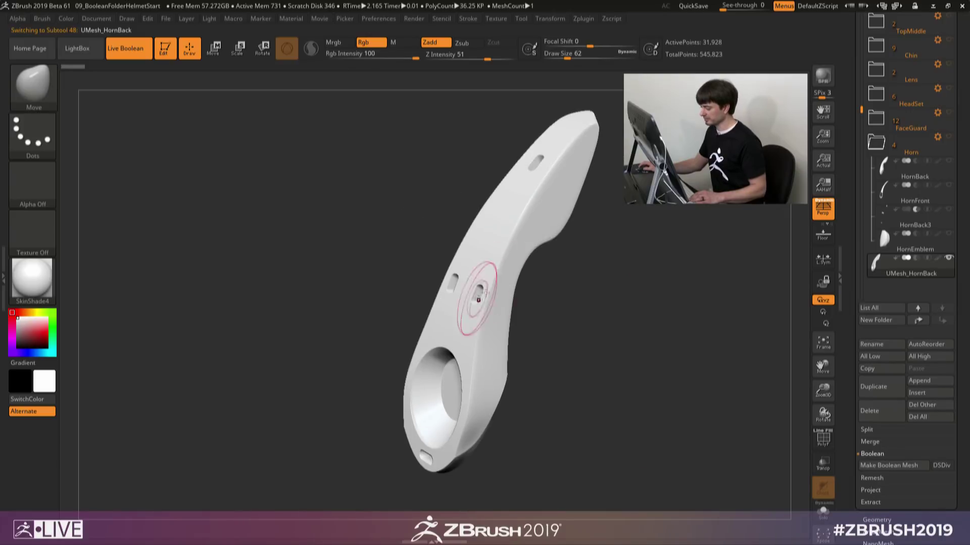
Step: Reselect HornBack and show HornFront with it, setting HornBack3 back to additive
{"action": "left_click", "coordinate": [936, 174]}
{"action": "left_click", "coordinate": [949, 163]}
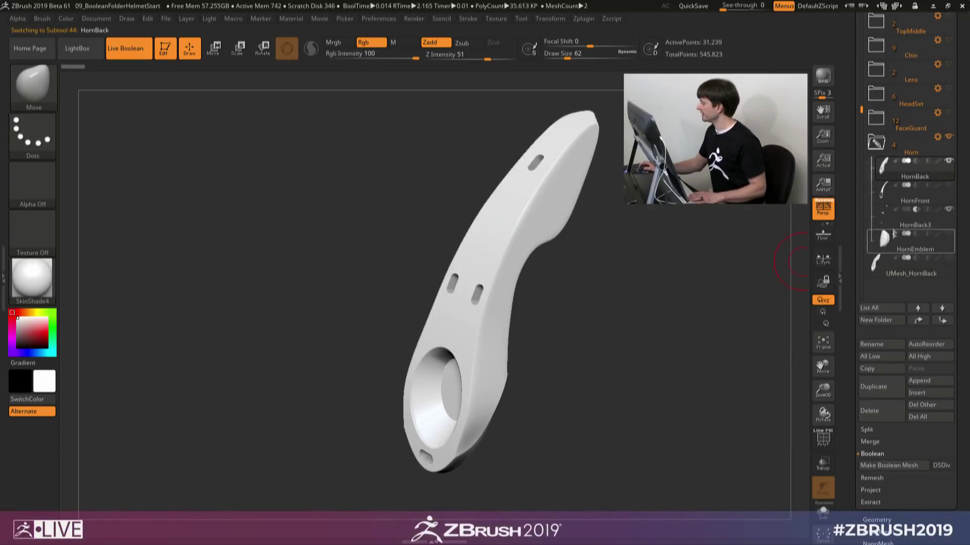
{"action": "left_click_drag", "start_coordinate": [786, 233], "coordinate": [759, 213]}
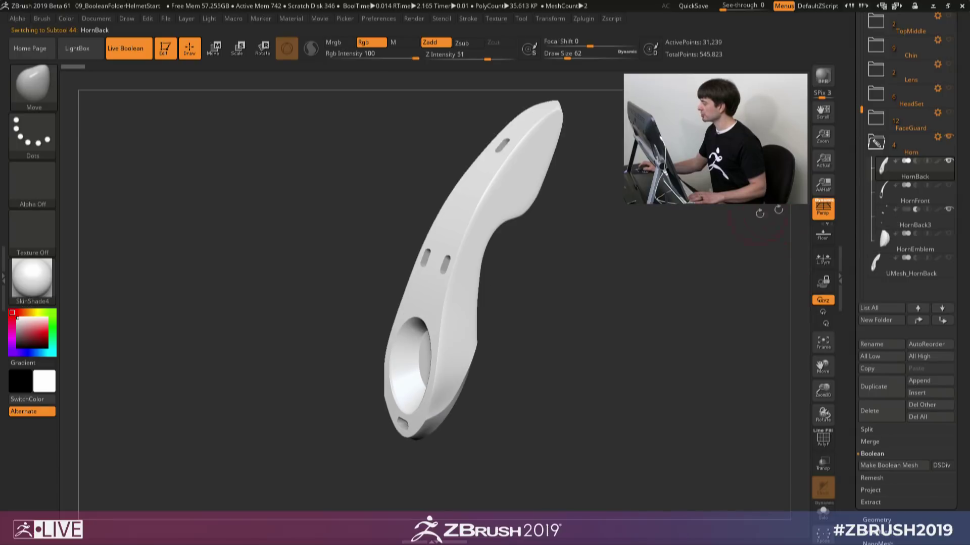
{"action": "left_click", "coordinate": [949, 185]}
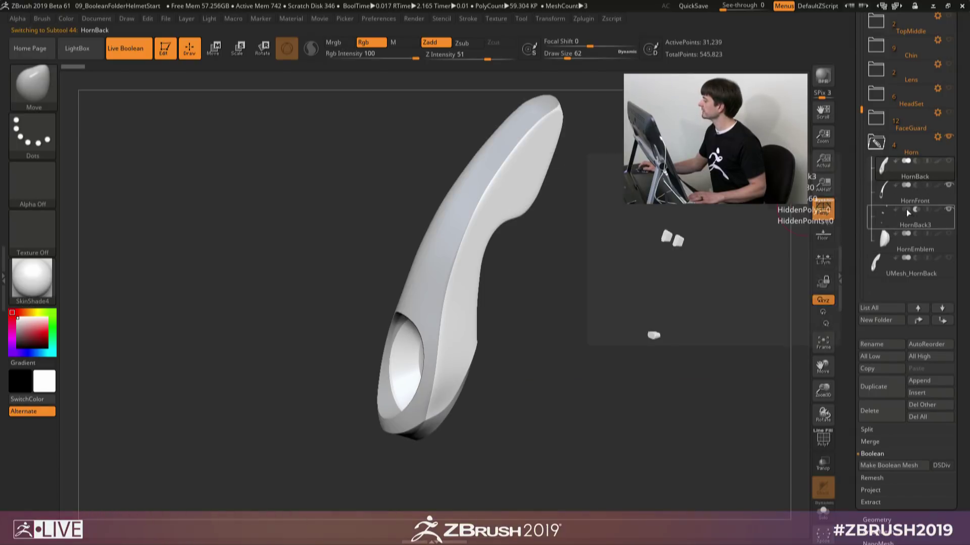
{"action": "left_click_drag", "start_coordinate": [735, 272], "coordinate": [705, 267]}
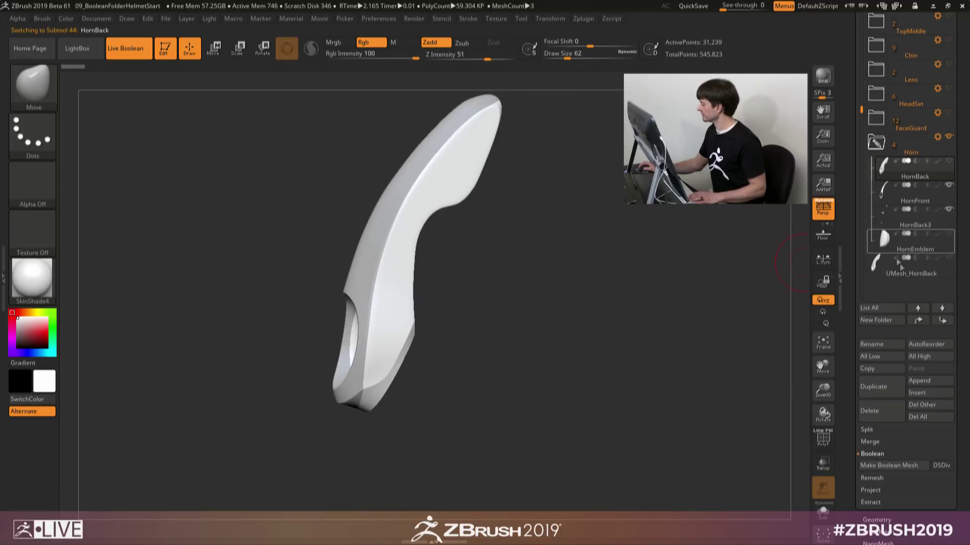
Step: Select HornFront and generate the boolean mesh of its visible parts from the Horn folder
{"action": "left_click", "coordinate": [935, 197]}
{"action": "left_click_drag", "start_coordinate": [637, 266], "coordinate": [672, 277]}
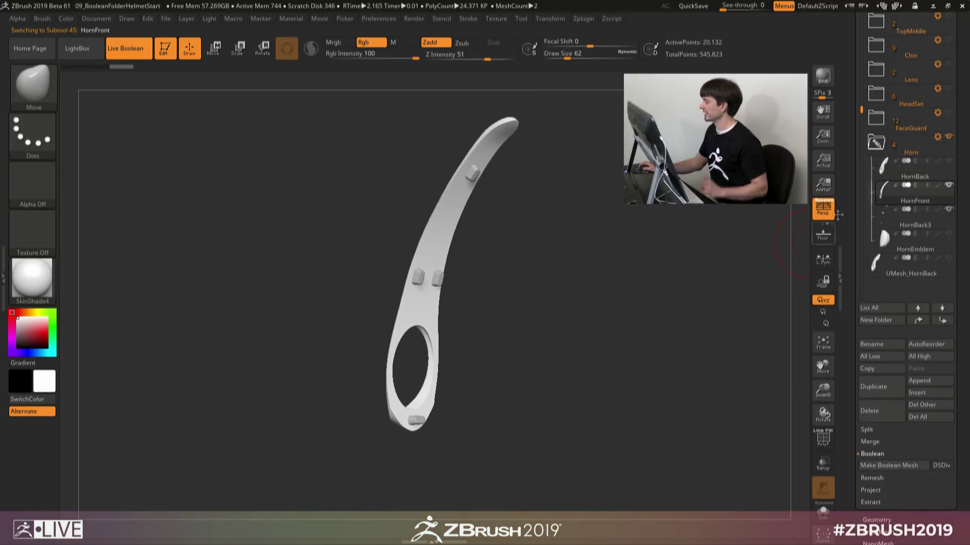
{"action": "left_click", "coordinate": [937, 138]}
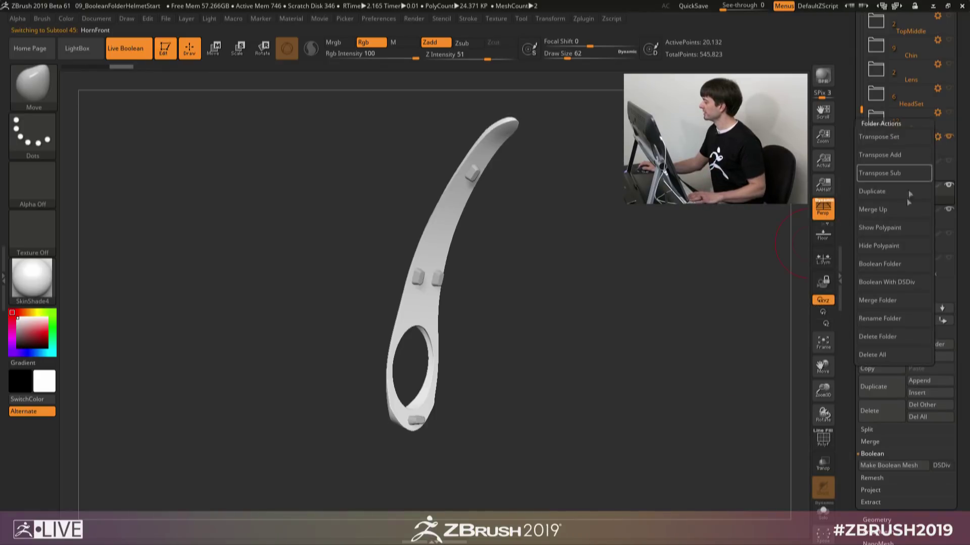
{"action": "left_click", "coordinate": [889, 281]}
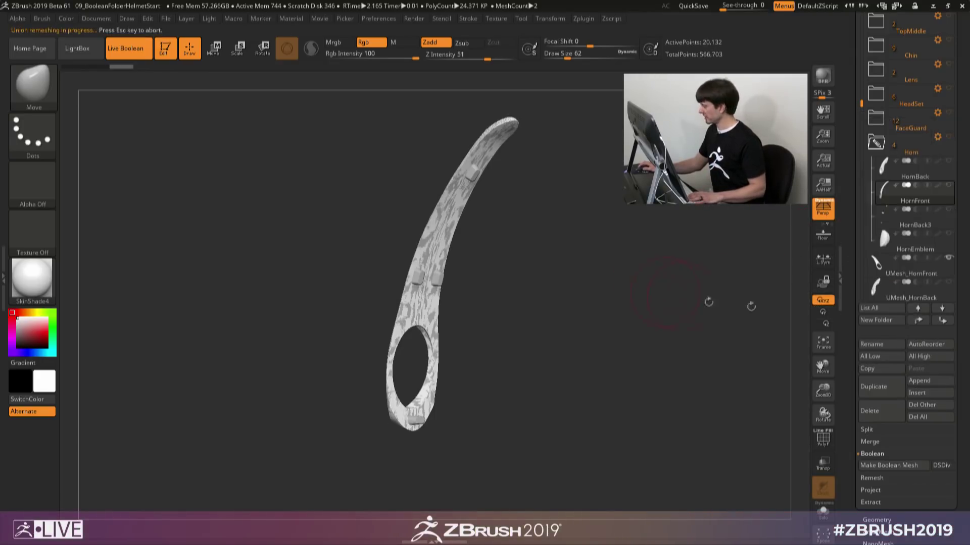
Step: Show UMesh_HornFront and move UMesh_HornBack about 54 units backward away from it
{"action": "left_click", "coordinate": [904, 268]}
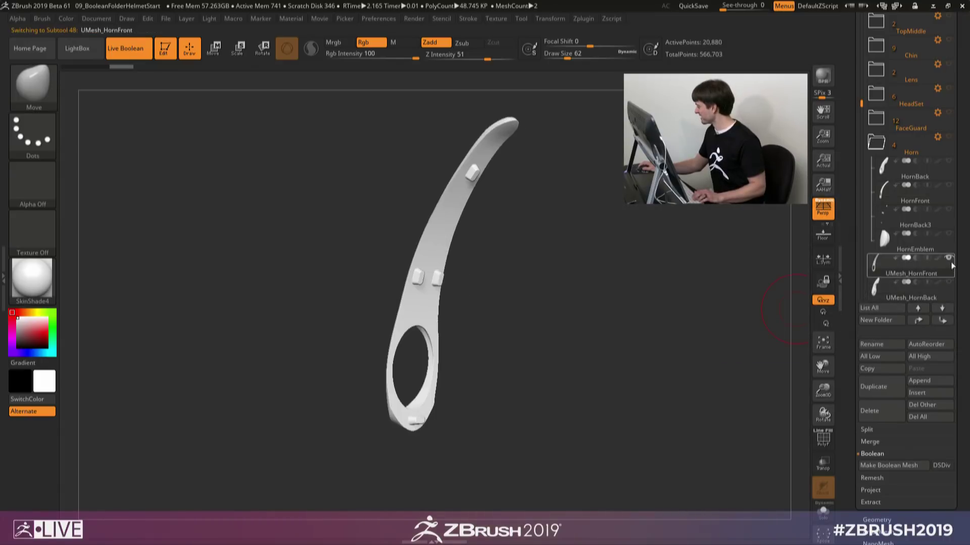
{"action": "key", "text": "shift"}
{"action": "mouse_move", "coordinate": [950, 263]}
{"action": "mouse_move", "coordinate": [655, 296]}
{"action": "left_mouse_down", "text": "alt"}
{"action": "mouse_move", "coordinate": [615, 257]}
{"action": "mouse_move", "coordinate": [645, 283]}
{"action": "mouse_move", "coordinate": [652, 278]}
{"action": "mouse_move", "coordinate": [623, 251]}
{"action": "mouse_move", "coordinate": [619, 371]}
{"action": "mouse_move", "coordinate": [601, 247]}
{"action": "left_mouse_up", "text": "alt"}
{"action": "key", "text": "w"}
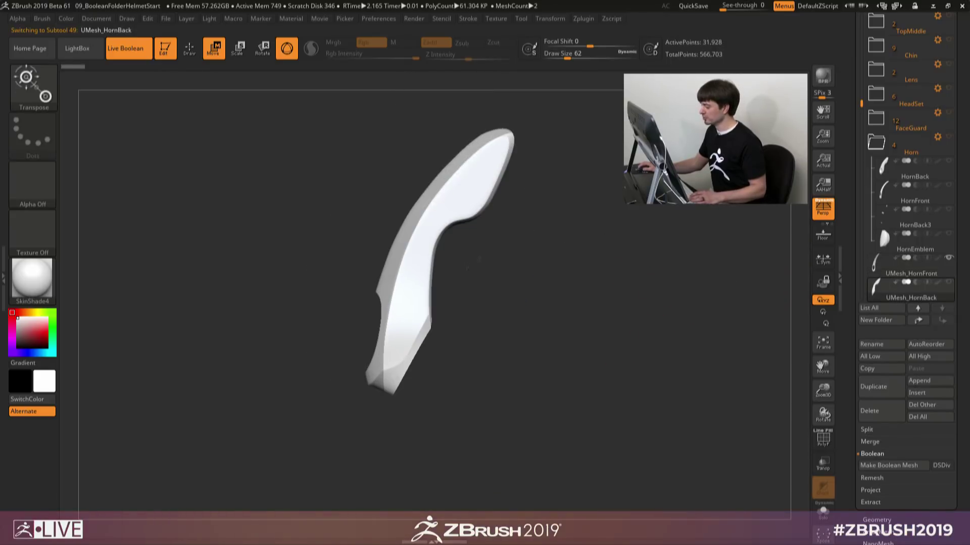
{"action": "left_click", "coordinate": [412, 293]}
{"action": "left_click_drag", "start_coordinate": [601, 288], "coordinate": [662, 329]}
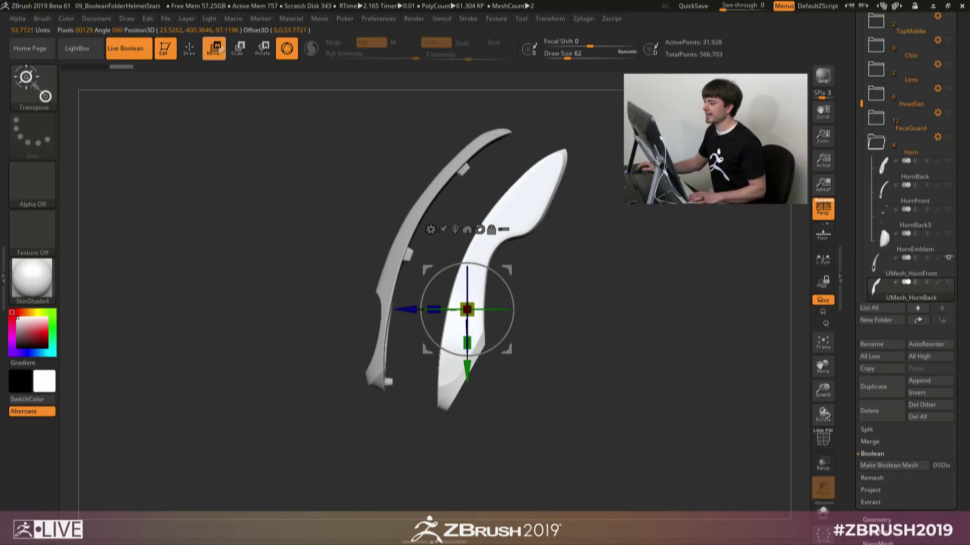
{"action": "left_click", "coordinate": [197, 56]}
Step: Move the HornEmblem subtool out of the Horn folder to below UMesh_HornBack, and show it with both UMesh parts
{"action": "left_click", "coordinate": [915, 250]}
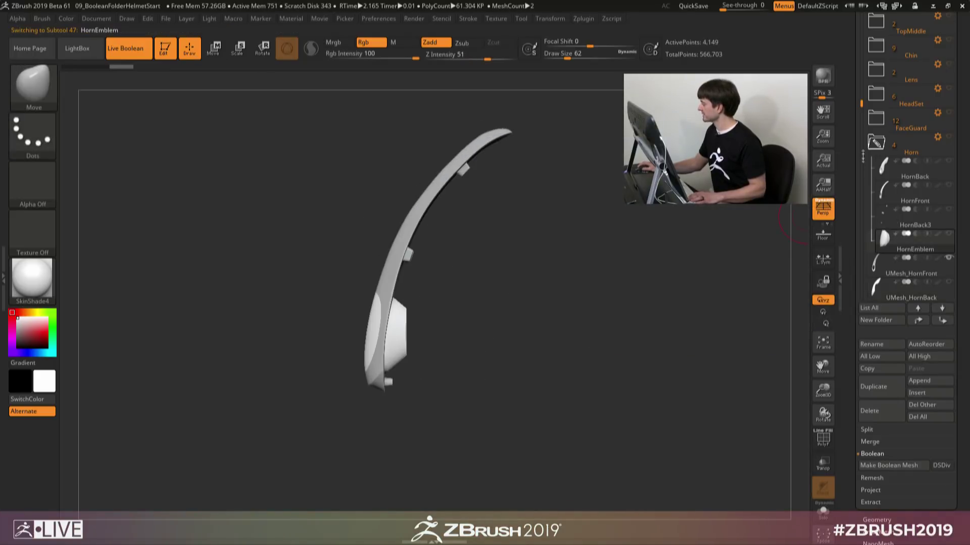
{"action": "left_click_drag", "start_coordinate": [861, 104], "coordinate": [860, 133]}
{"action": "left_click_drag", "start_coordinate": [920, 194], "coordinate": [919, 255]}
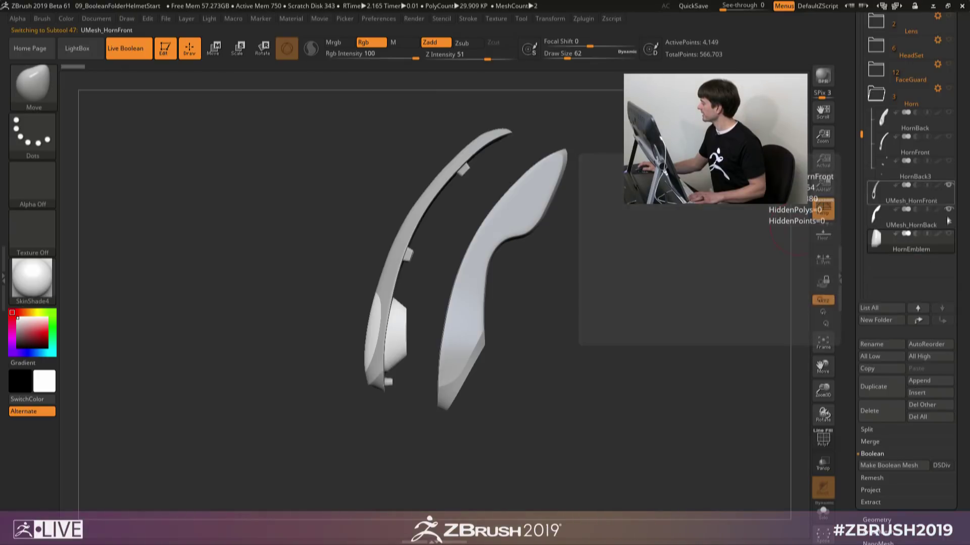
{"action": "left_click", "coordinate": [937, 241]}
Step: Move HornEmblem about 59 units forward so it sits apart from the horn front
{"action": "key", "text": "w"}
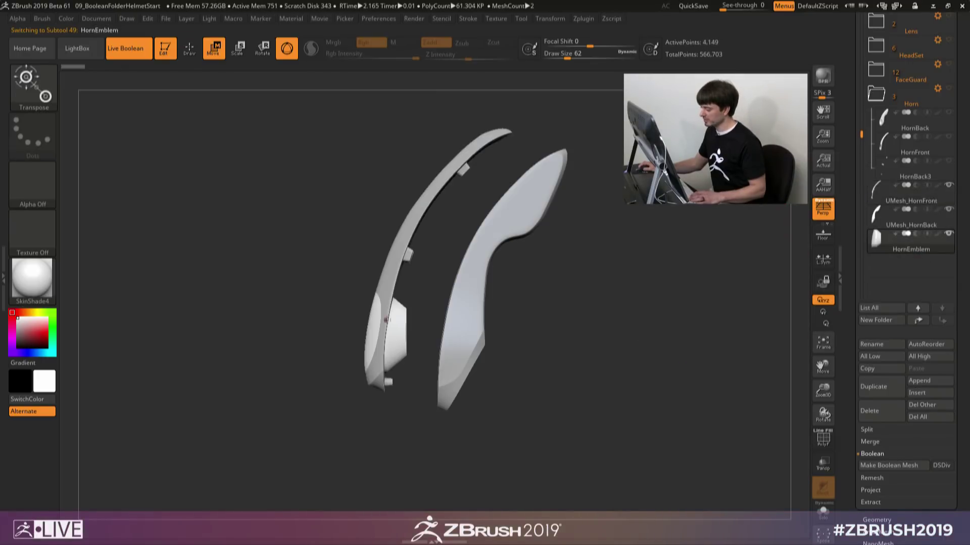
{"action": "left_click_drag", "start_coordinate": [429, 283], "coordinate": [338, 255]}
{"action": "left_click_drag", "start_coordinate": [654, 271], "coordinate": [676, 305], "text": "alt"}
{"action": "left_click", "coordinate": [182, 50]}
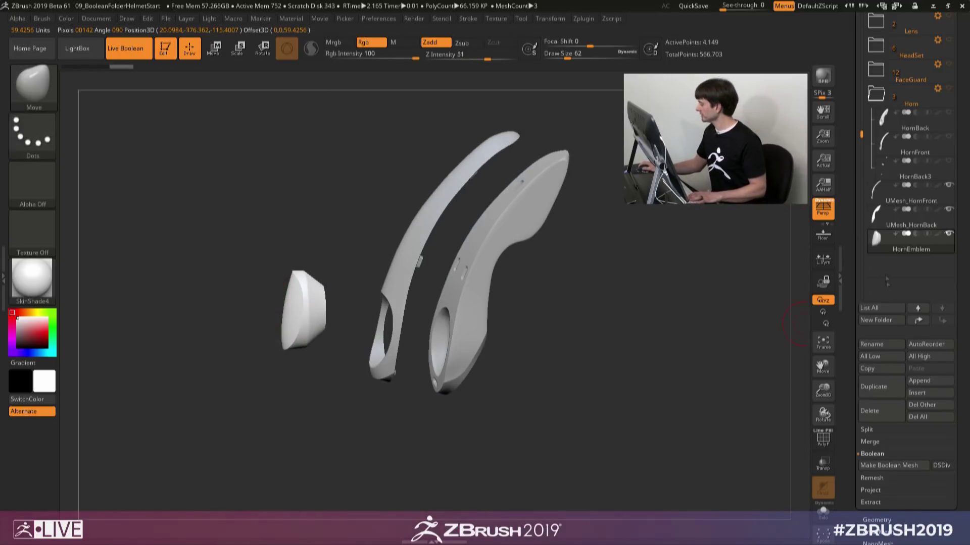
Step: Create a subtool folder named Final Parts containing UMesh_HornFront, UMesh_HornBack and HornEmblem
{"action": "left_click", "coordinate": [901, 198]}
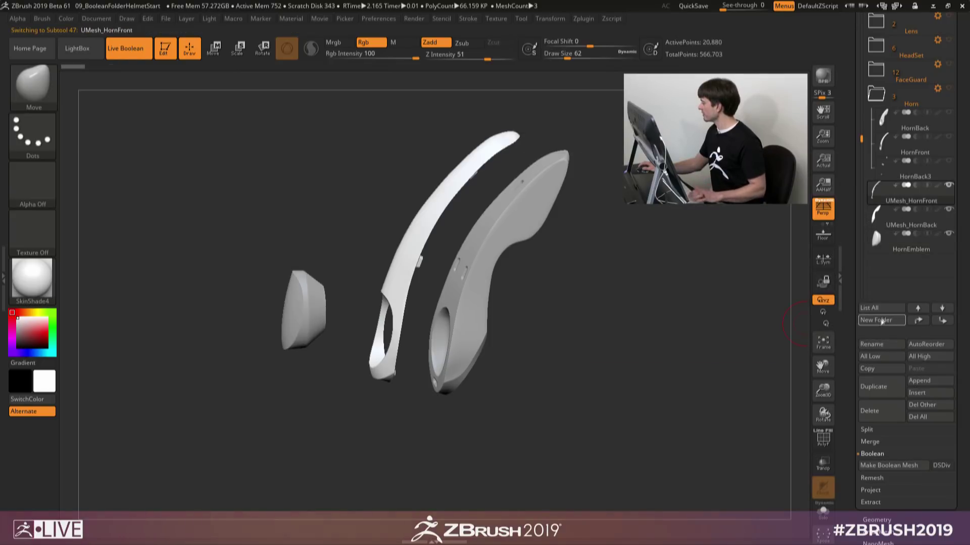
{"action": "left_click", "coordinate": [874, 344]}
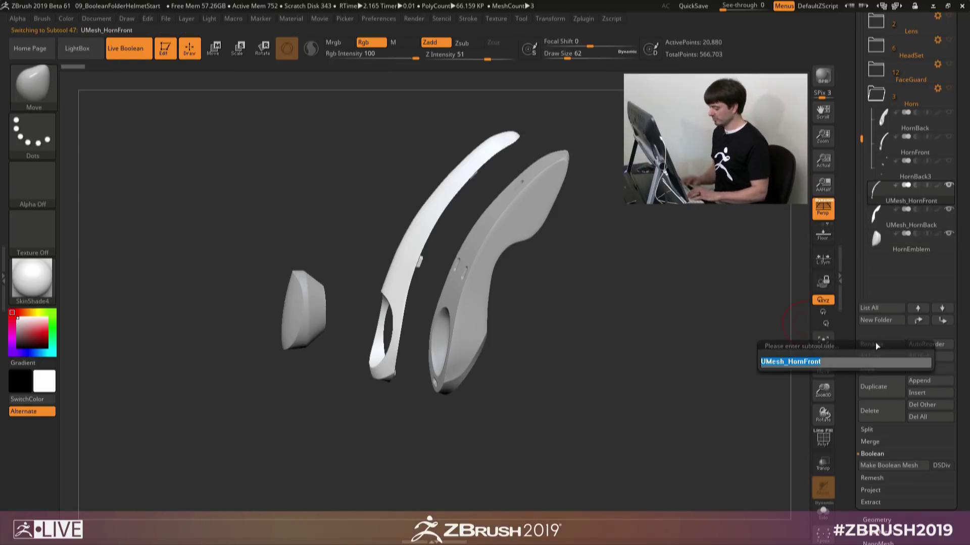
{"action": "key", "text": "Escape"}
{"action": "left_click", "coordinate": [889, 319]}
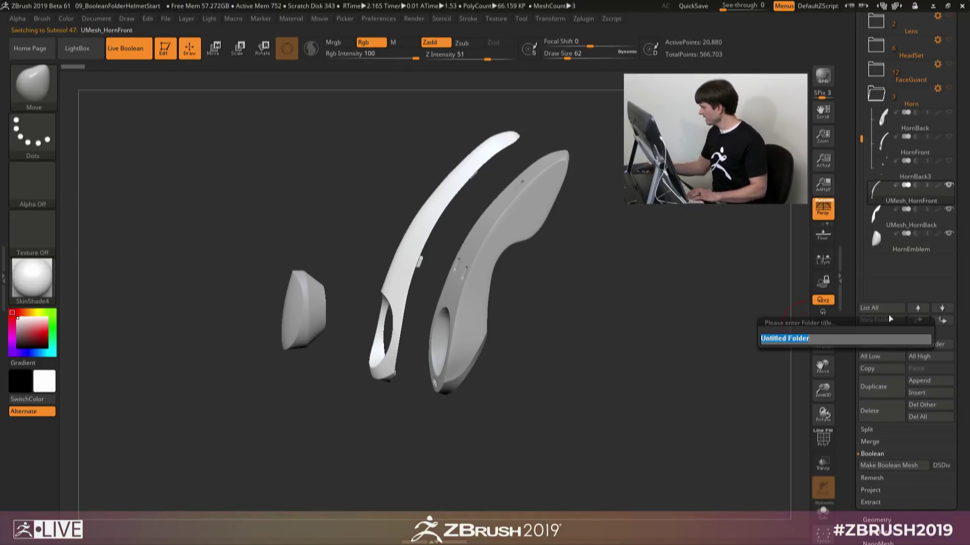
{"action": "type", "text": "Final Parts"}
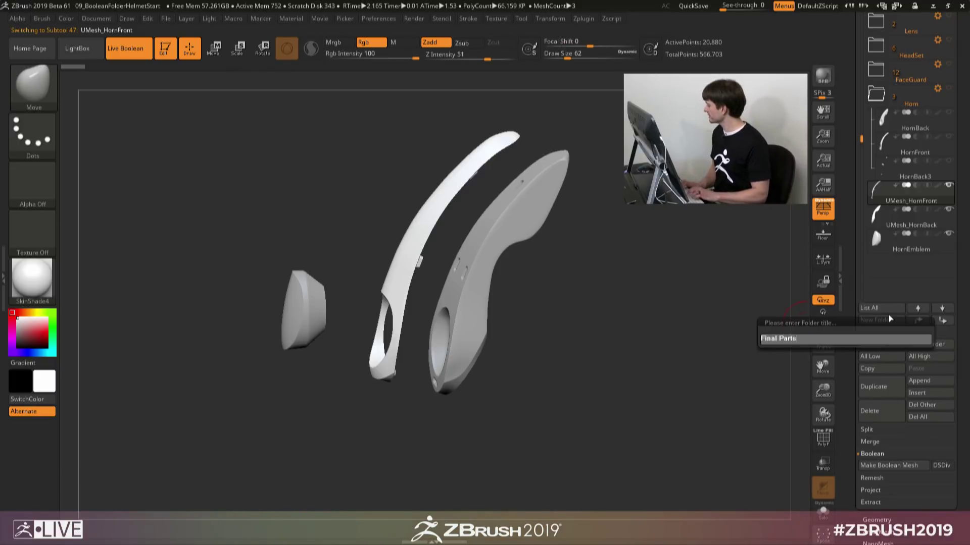
{"action": "key", "text": "Return"}
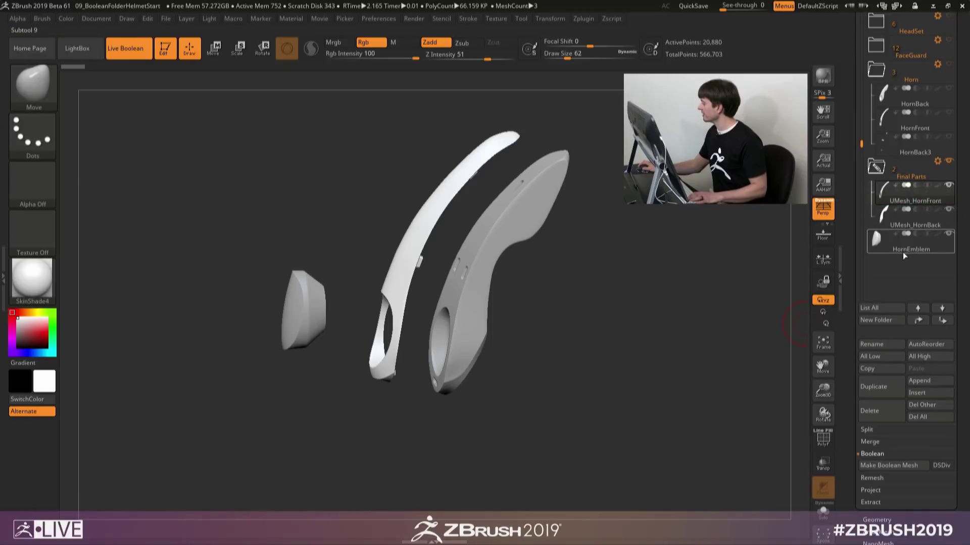
{"action": "left_click_drag", "start_coordinate": [912, 228], "coordinate": [911, 220]}
{"action": "left_click_drag", "start_coordinate": [692, 298], "coordinate": [634, 302]}
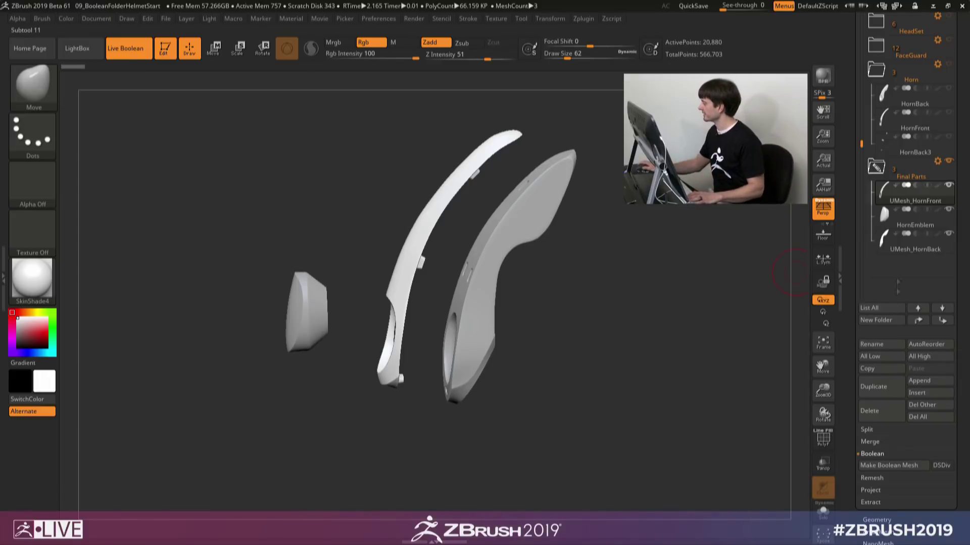
Step: Copy the Final Parts folder with SubTool Master
{"action": "left_click_drag", "start_coordinate": [847, 124], "coordinate": [846, 236]}
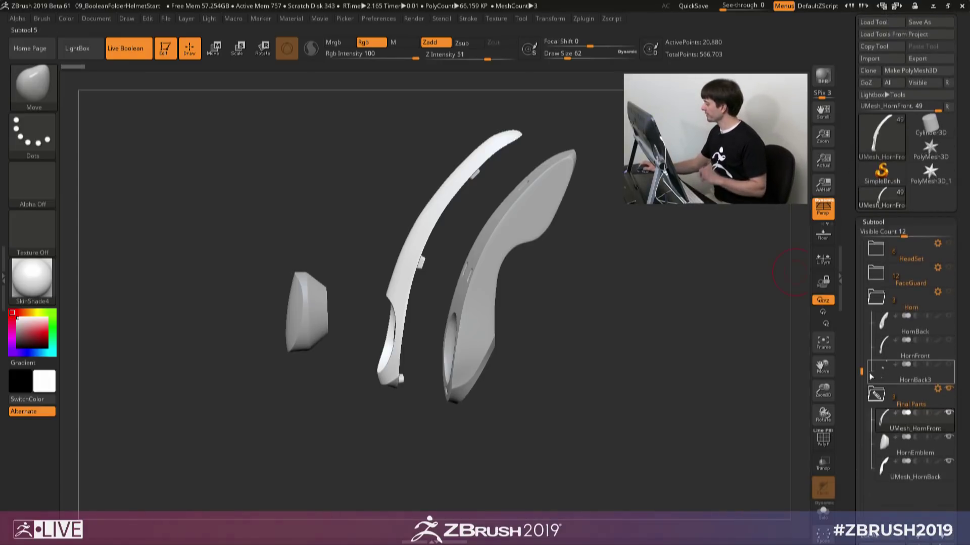
{"action": "left_click_drag", "start_coordinate": [861, 373], "coordinate": [861, 243]}
{"action": "left_click", "coordinate": [937, 292]}
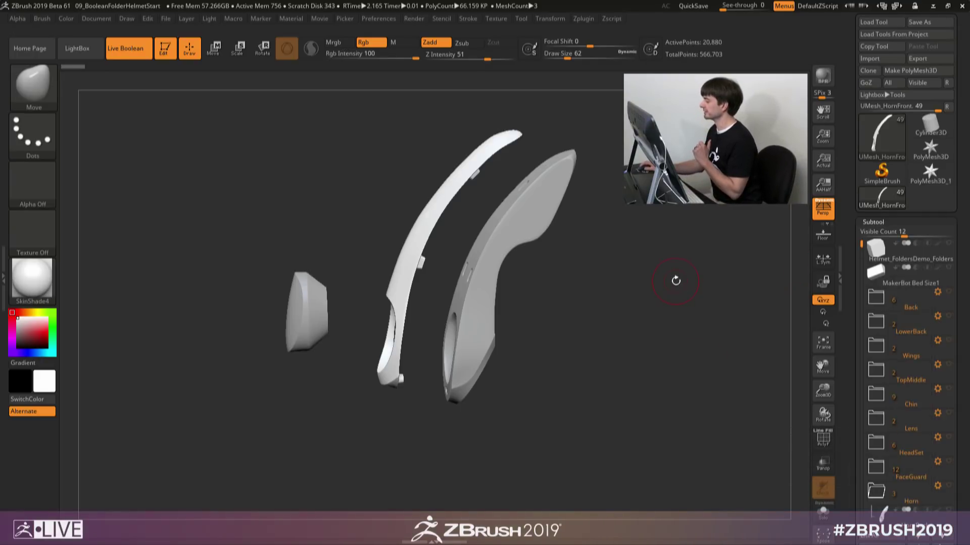
{"action": "left_click", "coordinate": [585, 19]}
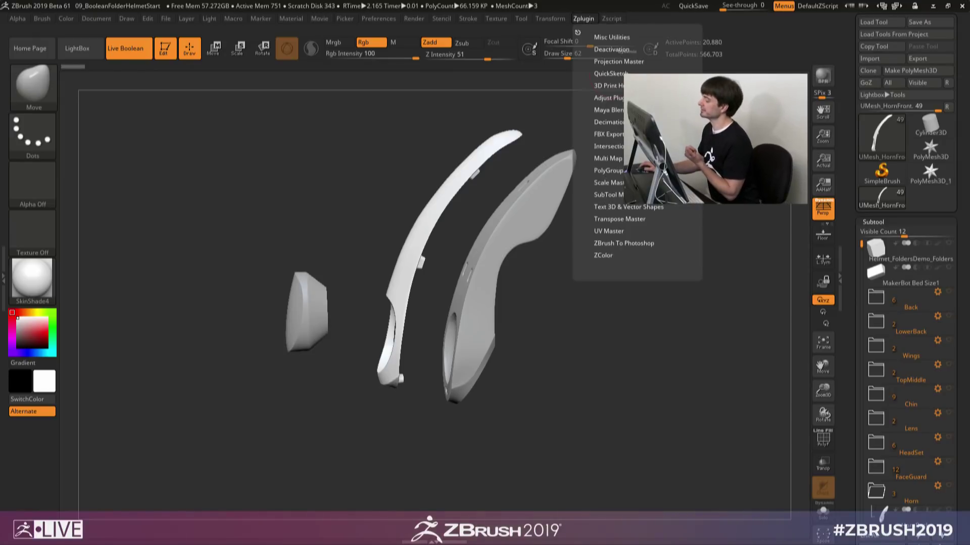
{"action": "left_click", "coordinate": [608, 195]}
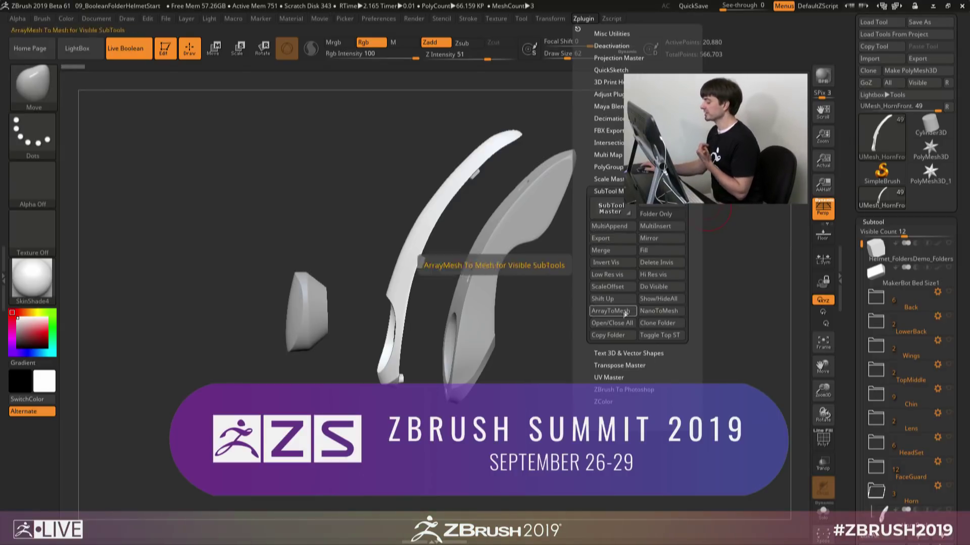
{"action": "left_click", "coordinate": [616, 336]}
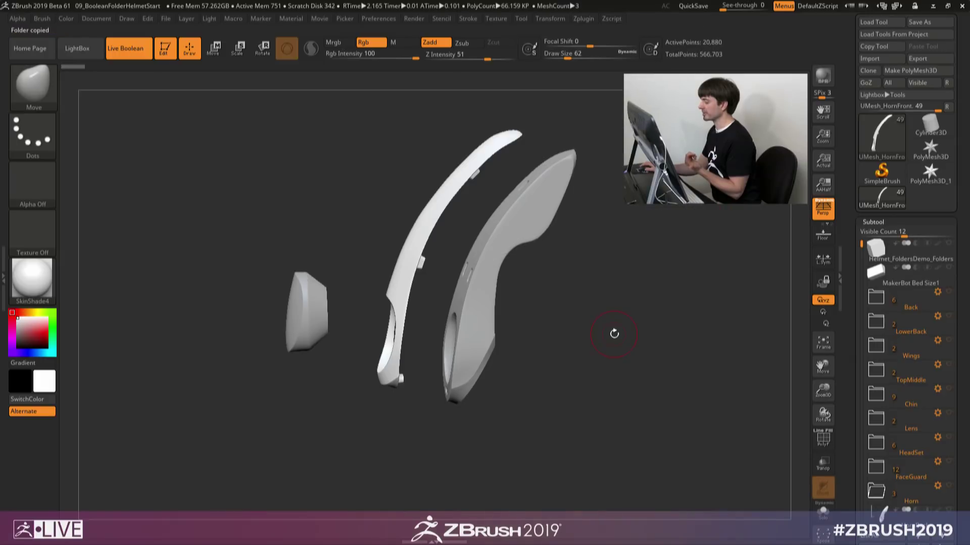
Step: Switch to the PolyMesh3D star tool and paste the copied folder into it with SubTool Master
{"action": "left_click_drag", "start_coordinate": [862, 273], "coordinate": [854, 331]}
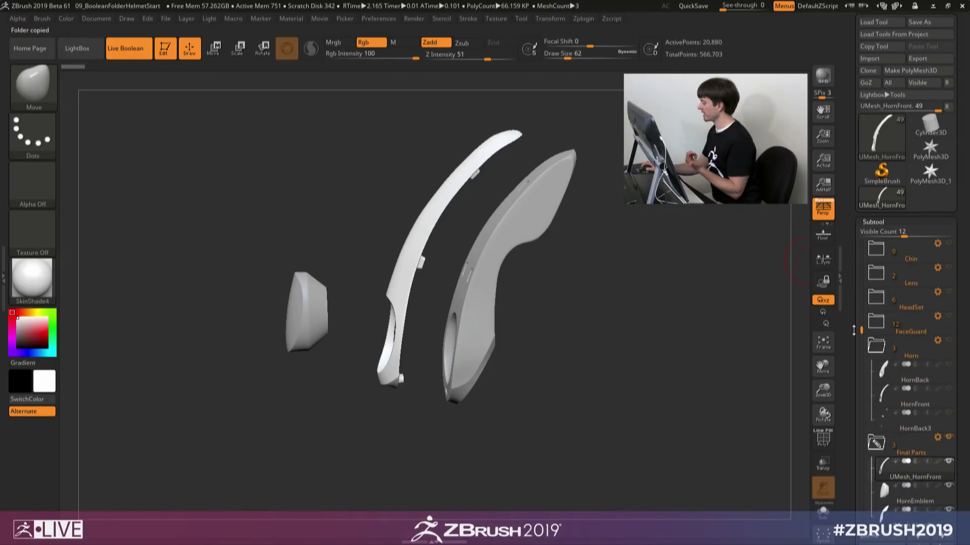
{"action": "left_click", "coordinate": [924, 154]}
{"action": "left_click_drag", "start_coordinate": [674, 322], "coordinate": [615, 78], "text": "alt"}
{"action": "left_click", "coordinate": [584, 19]}
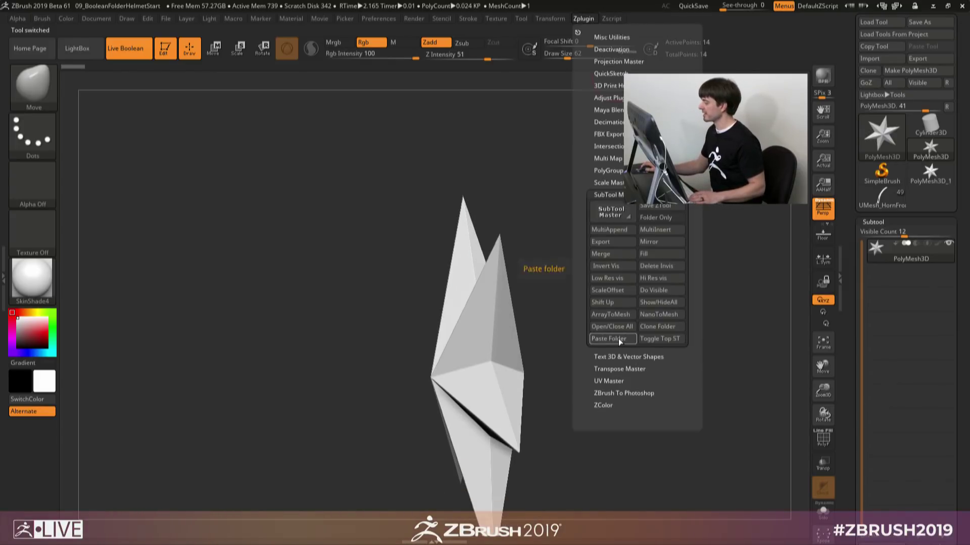
{"action": "left_click", "coordinate": [618, 338]}
Step: Expand the pasted Final Parts folder and examine its parts together with the star
{"action": "left_click_drag", "start_coordinate": [759, 280], "coordinate": [795, 280]}
{"action": "left_click", "coordinate": [879, 278]}
{"action": "left_click_drag", "start_coordinate": [717, 361], "coordinate": [688, 330], "text": "alt"}
{"action": "mouse_move", "coordinate": [688, 331]}
{"action": "left_mouse_down"}
{"action": "mouse_move", "coordinate": [667, 334]}
{"action": "mouse_move", "coordinate": [681, 329]}
{"action": "left_mouse_up"}
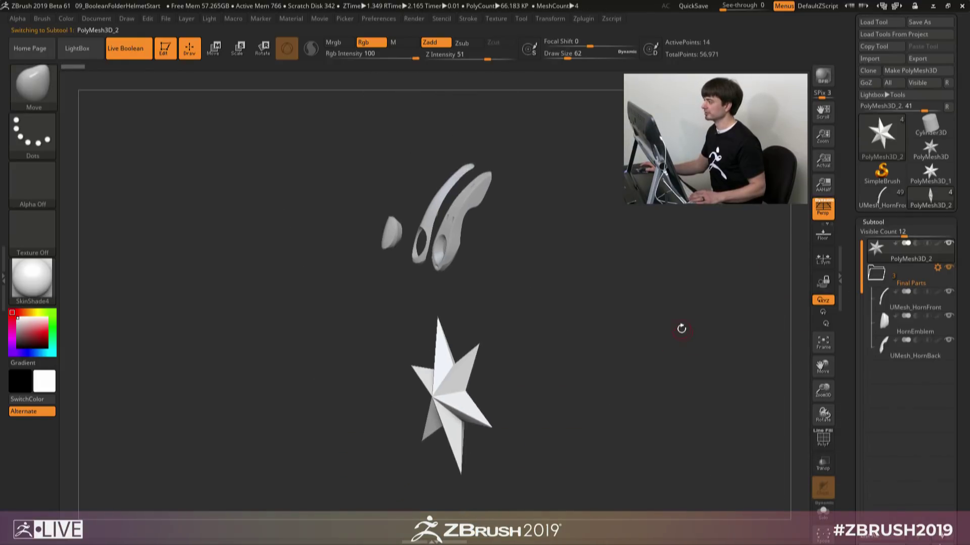
{"action": "left_click", "coordinate": [586, 18]}
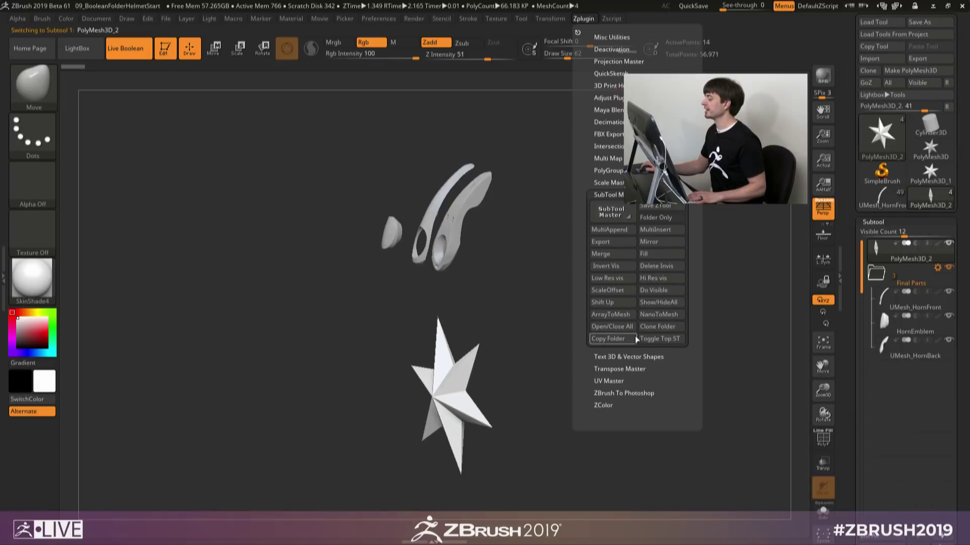
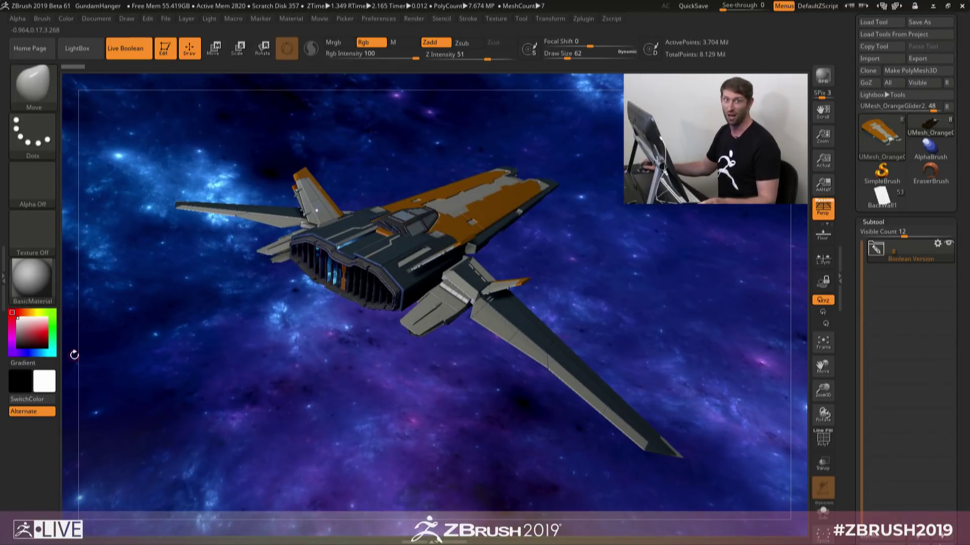
Step: Replace the Render and Material palettes docked in the side tray with the Draw palette
{"action": "left_click", "coordinate": [3, 278]}
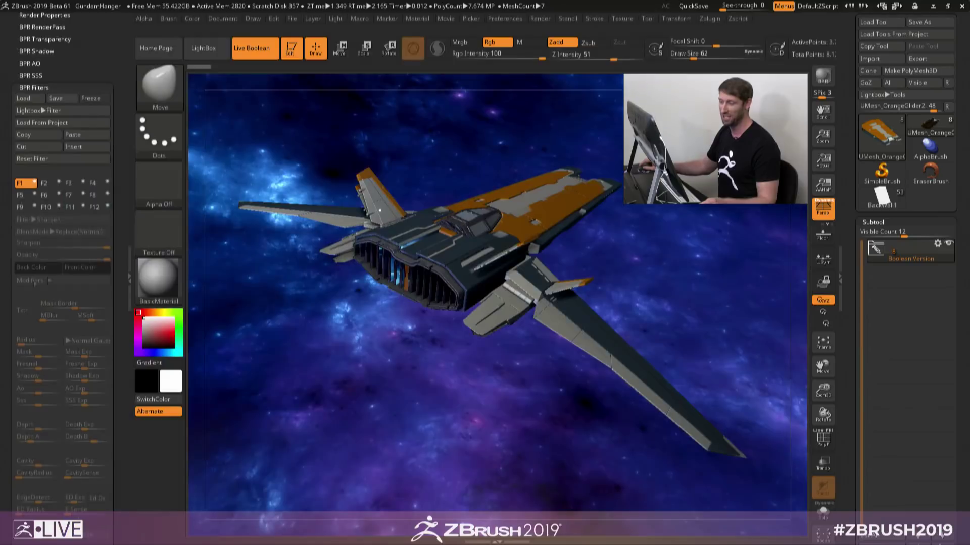
{"action": "left_click_drag", "start_coordinate": [102, 58], "coordinate": [95, 151]}
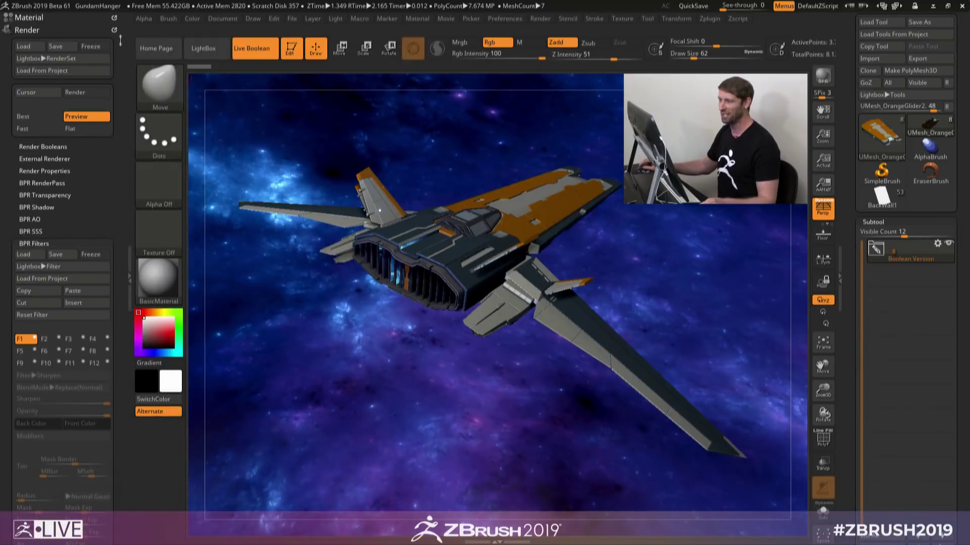
{"action": "left_click_drag", "start_coordinate": [115, 29], "coordinate": [353, 108]}
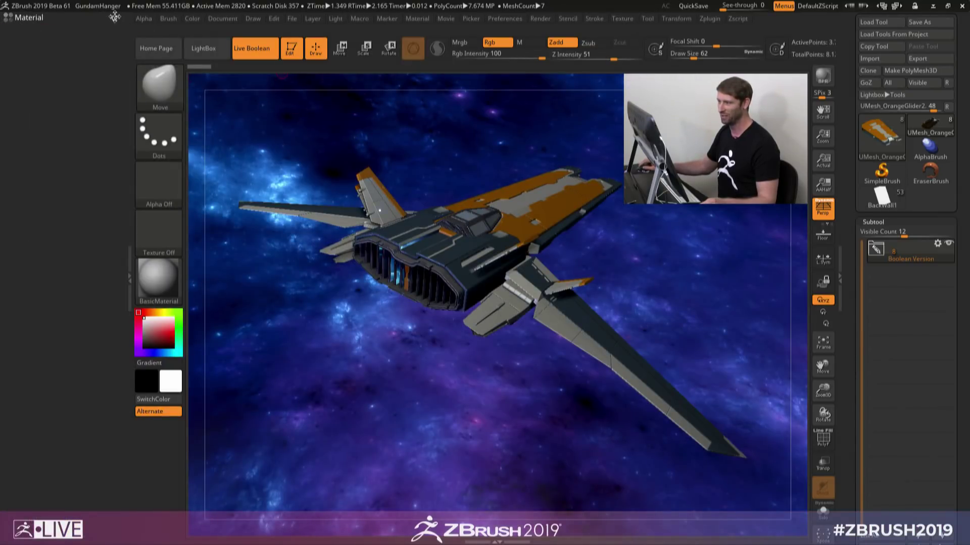
{"action": "left_click_drag", "start_coordinate": [115, 17], "coordinate": [400, 115]}
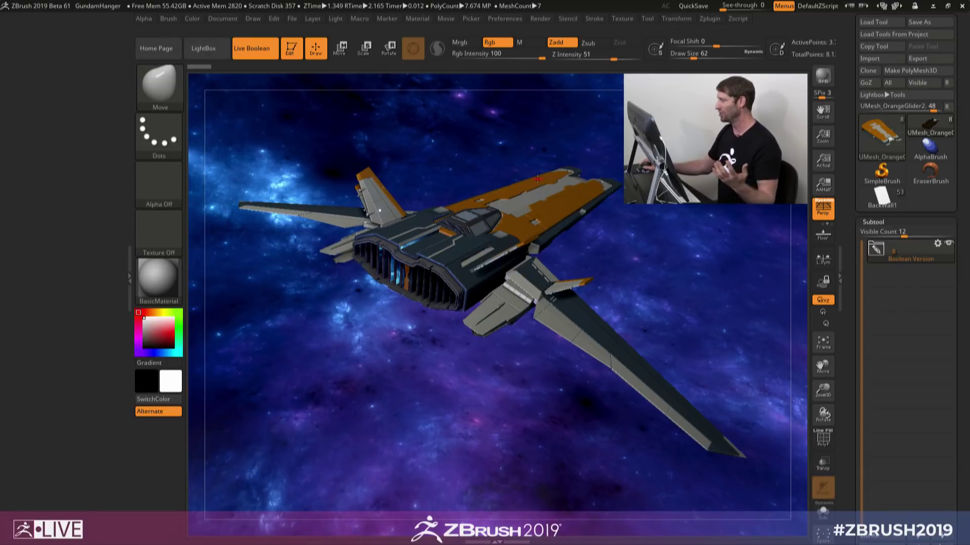
{"action": "left_click", "coordinate": [251, 18]}
{"action": "mouse_move", "coordinate": [251, 31]}
{"action": "left_mouse_down"}
{"action": "mouse_move", "coordinate": [202, 126]}
{"action": "mouse_move", "coordinate": [101, 228]}
{"action": "mouse_move", "coordinate": [111, 293]}
{"action": "left_mouse_up"}
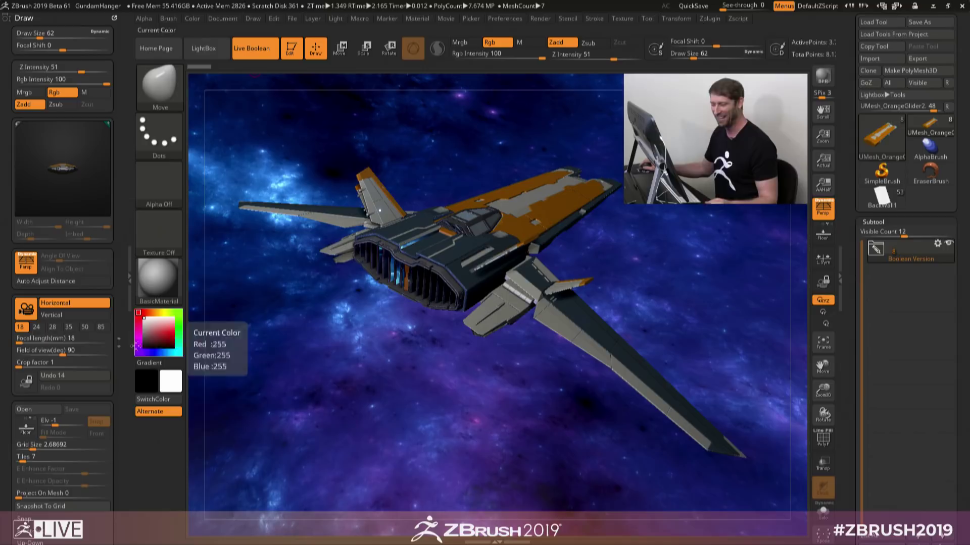
{"action": "mouse_move", "coordinate": [120, 343]}
{"action": "left_mouse_down"}
{"action": "mouse_move", "coordinate": [116, 297]}
{"action": "mouse_move", "coordinate": [116, 338]}
{"action": "left_mouse_up"}
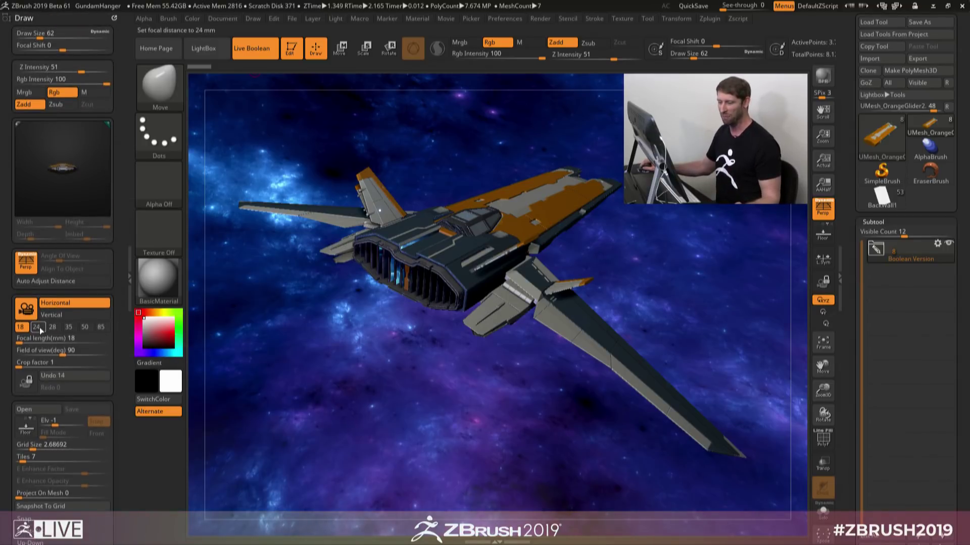
Step: Compare the ship's perspective through the camera focal length presets from 28 up to 85 mm and back down to 18 mm
{"action": "left_click", "coordinate": [53, 327]}
{"action": "left_click", "coordinate": [68, 328]}
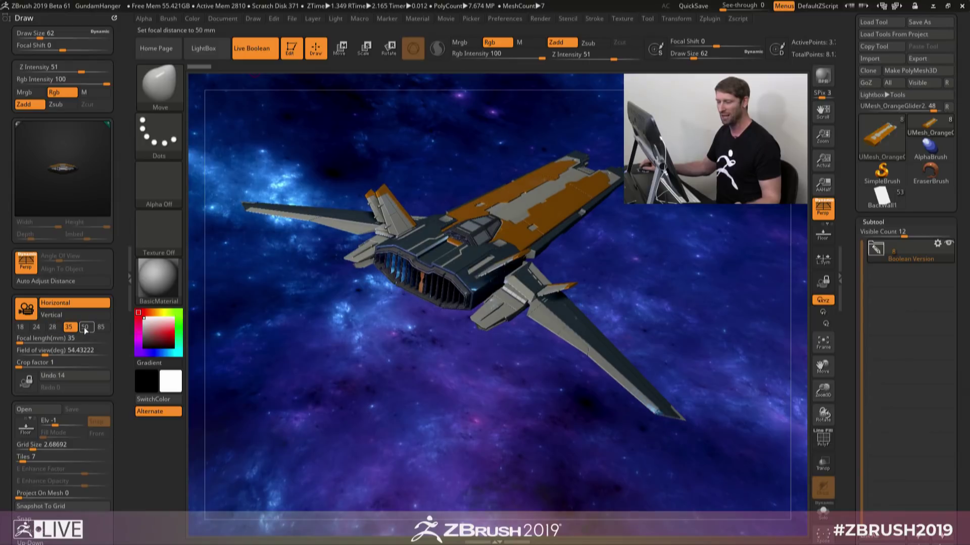
{"action": "left_click", "coordinate": [84, 328]}
{"action": "left_click", "coordinate": [101, 327]}
{"action": "left_click", "coordinate": [84, 327]}
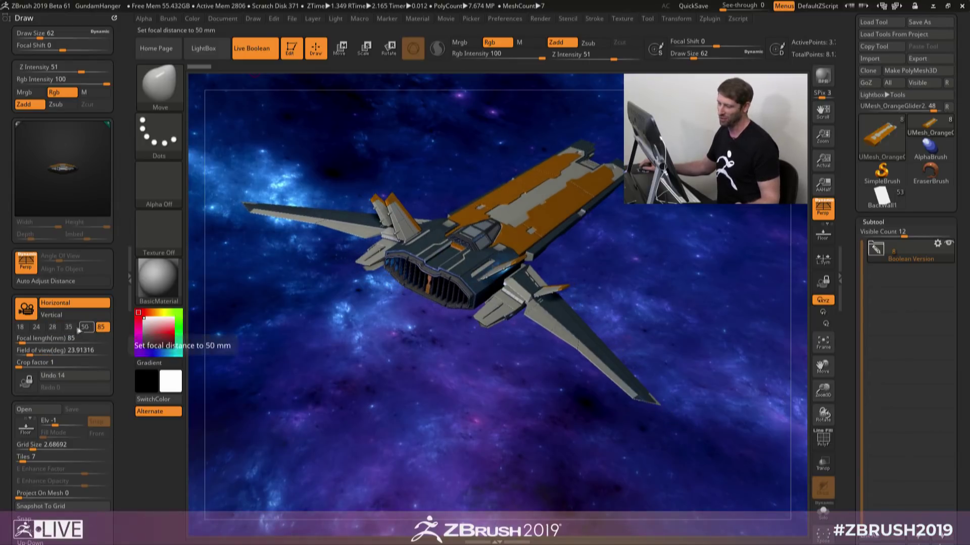
{"action": "left_click", "coordinate": [68, 328]}
{"action": "left_click", "coordinate": [53, 328]}
{"action": "left_click", "coordinate": [36, 327]}
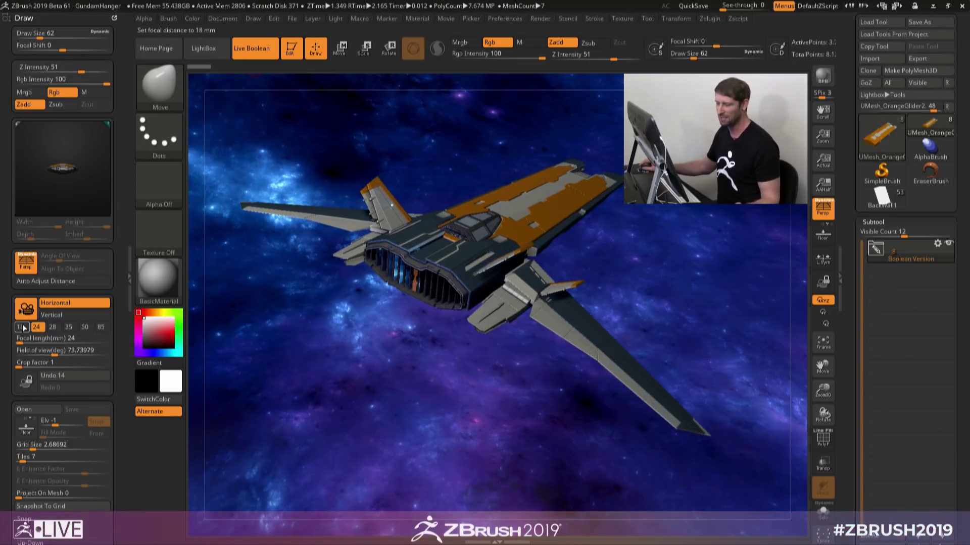
{"action": "left_click", "coordinate": [20, 327]}
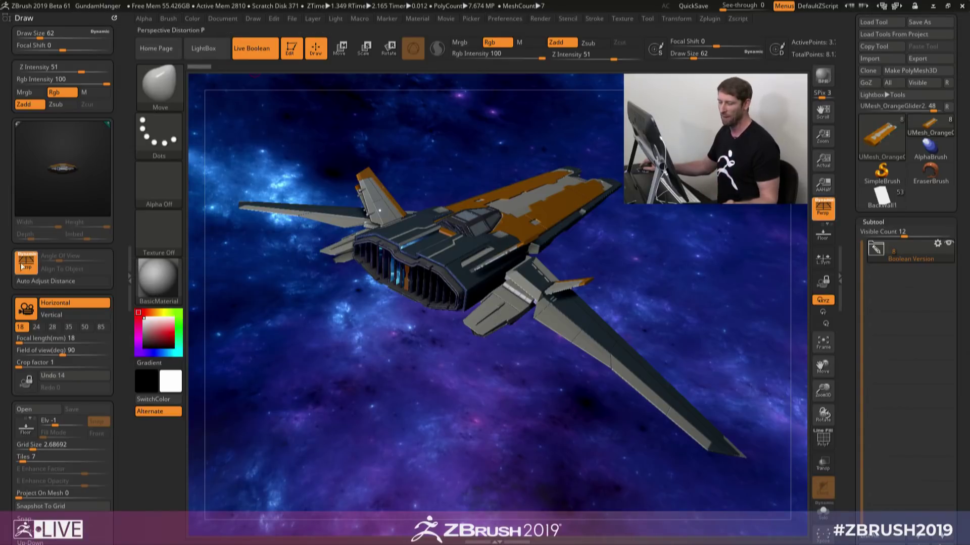
Step: Compare the classic perspective camera with the universal camera, and preview the 35 and 85 mm presets before returning to 18 mm
{"action": "left_click", "coordinate": [28, 311]}
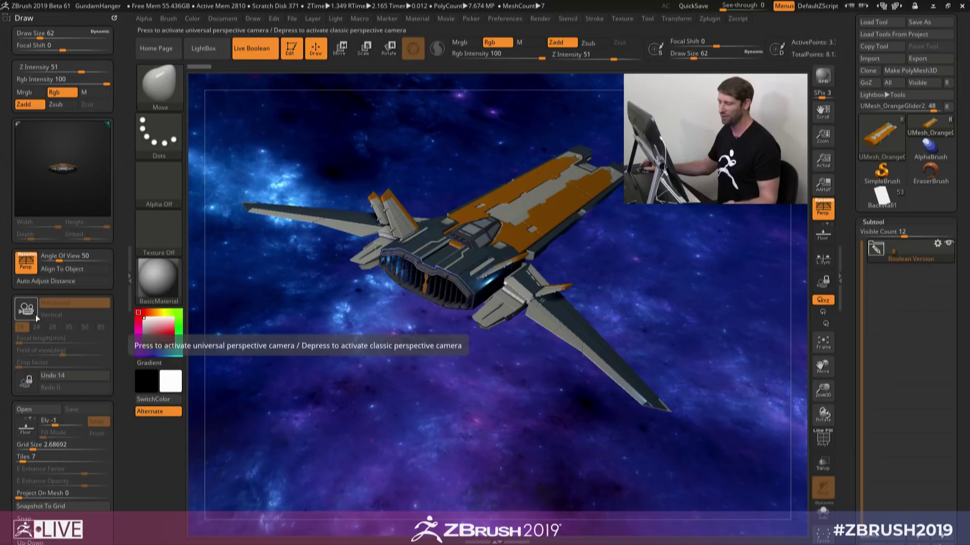
{"action": "left_click", "coordinate": [36, 311]}
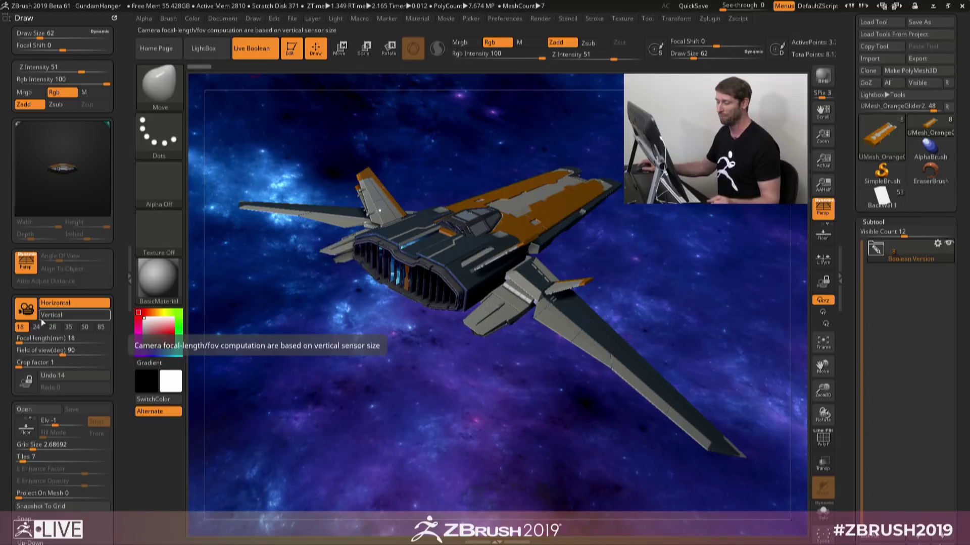
{"action": "left_click", "coordinate": [53, 327]}
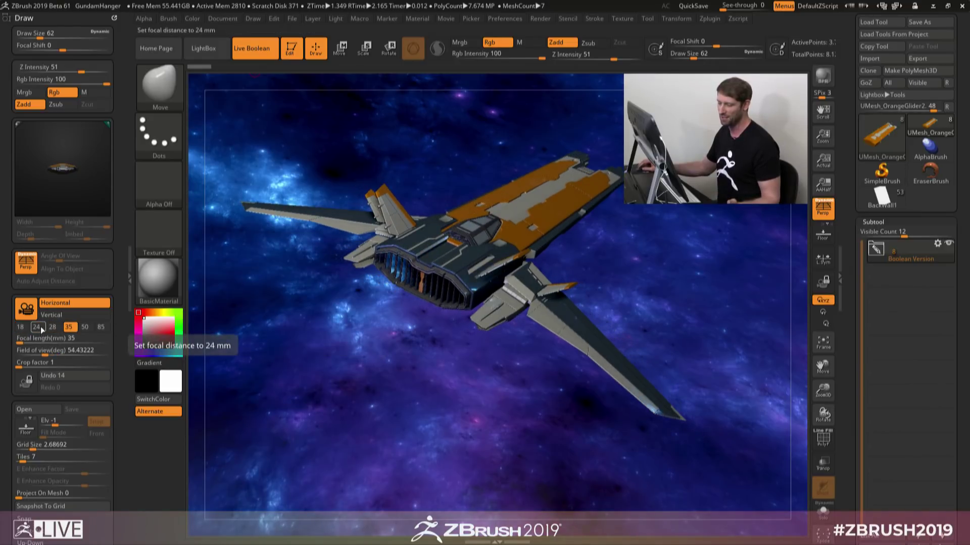
{"action": "left_click", "coordinate": [101, 327]}
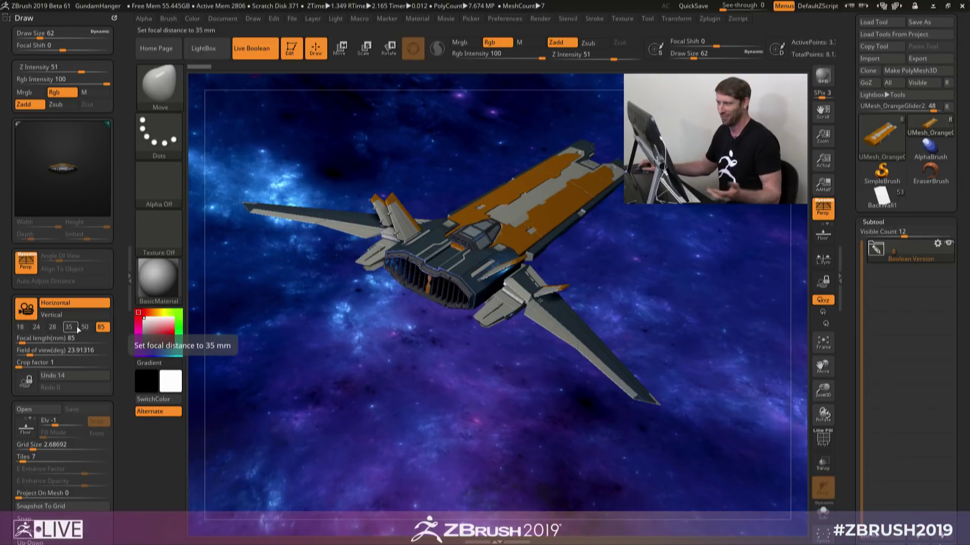
{"action": "left_click", "coordinate": [21, 327]}
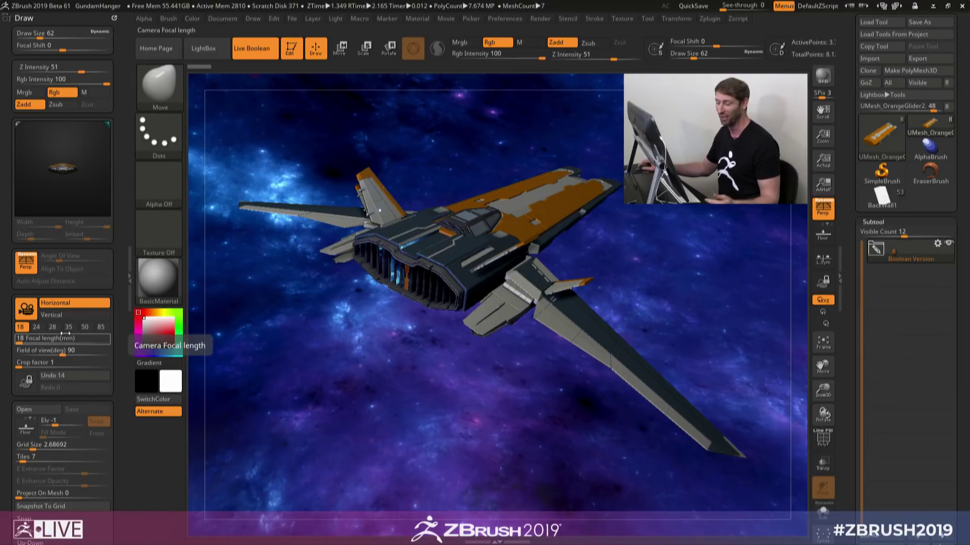
Step: Set the camera focal length to 18 mm as a custom value
{"action": "left_click_drag", "start_coordinate": [20, 339], "coordinate": [28, 343]}
{"action": "type", "text": "18"}
{"action": "key", "text": "Return"}
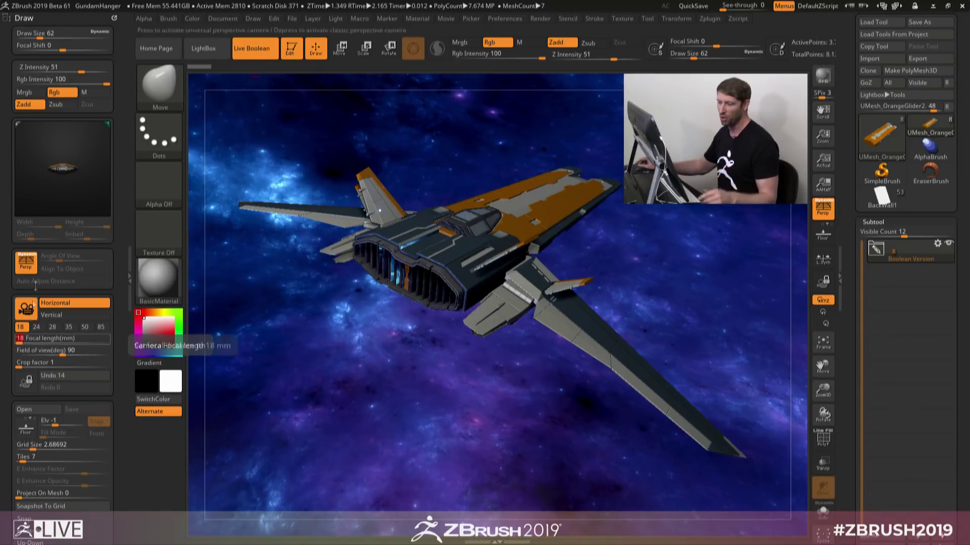
Step: Undo several camera changes through the camera history
{"action": "scroll", "coordinate": [105, 338], "scroll_direction": "down", "scroll_amount": 3}
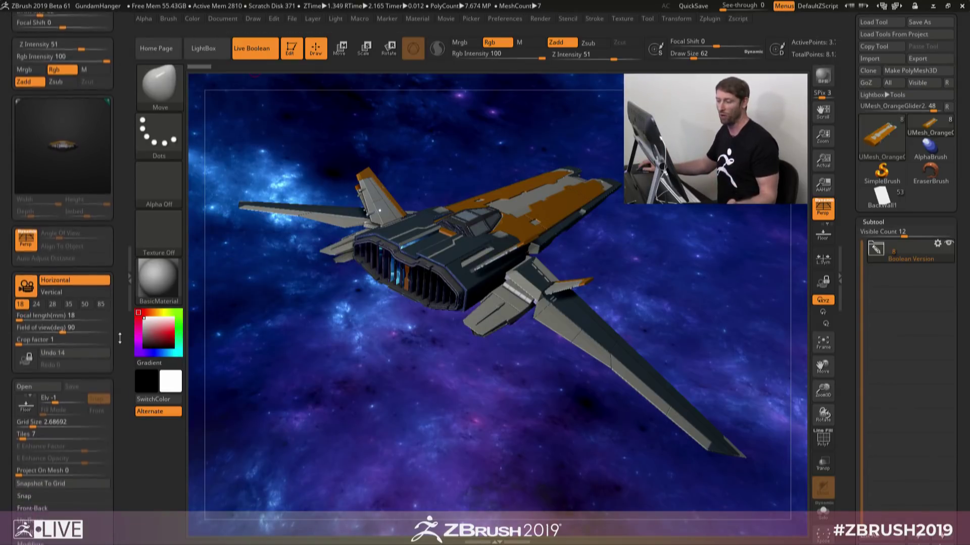
{"action": "key", "text": "ctrl+z"}
{"action": "key", "text": "ctrl+z"}
{"action": "key", "text": "ctrl+z"}
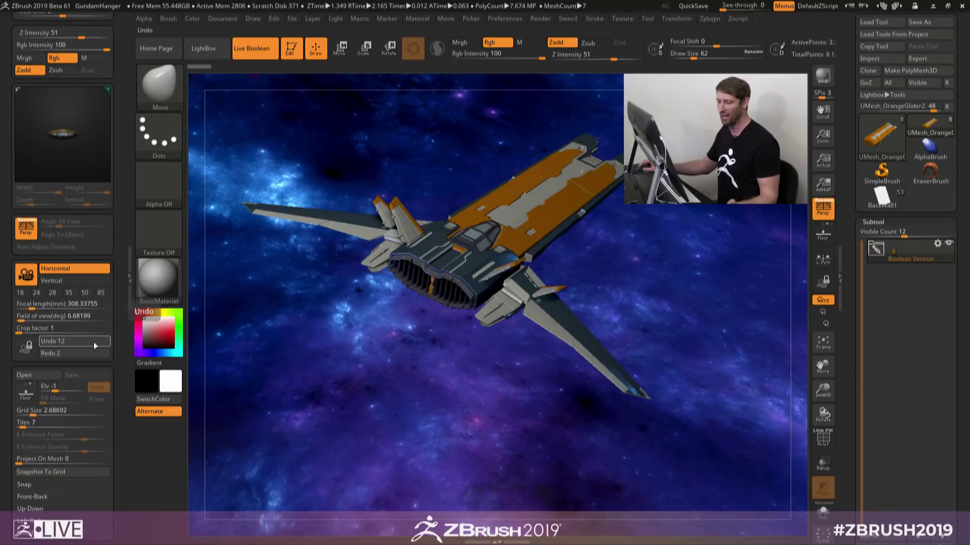
{"action": "key", "text": "ctrl+z"}
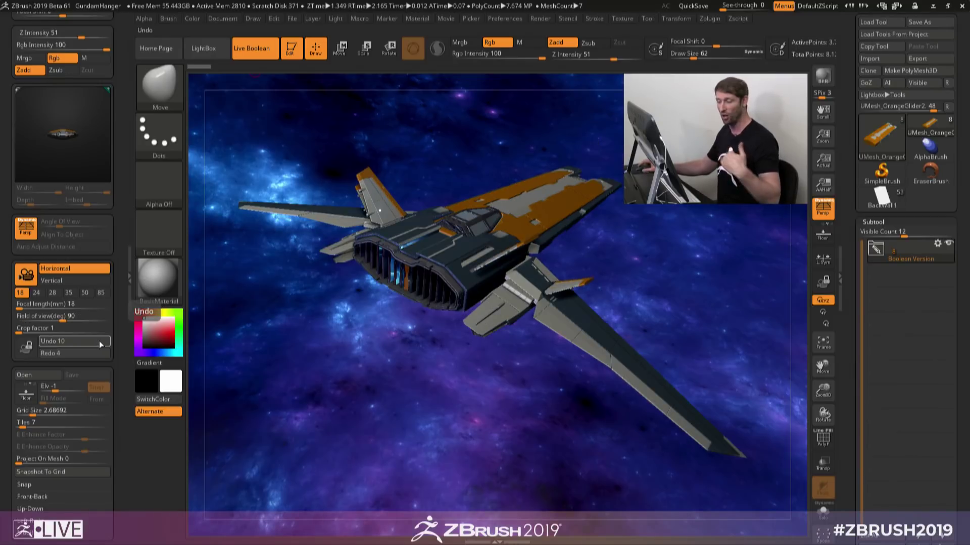
{"action": "left_click", "coordinate": [99, 341]}
Step: Redo the undone camera changes up to the latest camera state
{"action": "left_click", "coordinate": [94, 354]}
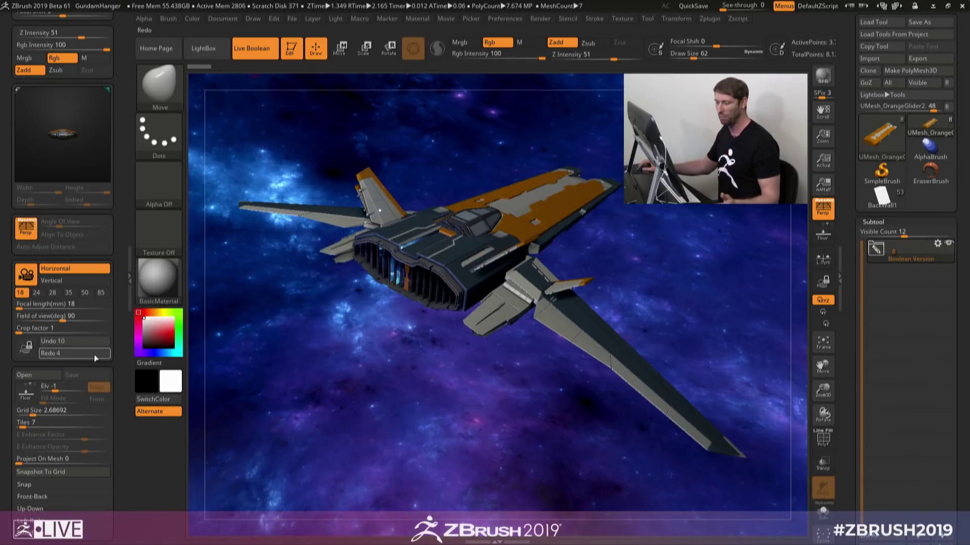
{"action": "left_click", "coordinate": [95, 355]}
{"action": "left_click", "coordinate": [95, 356]}
{"action": "left_click", "coordinate": [95, 356]}
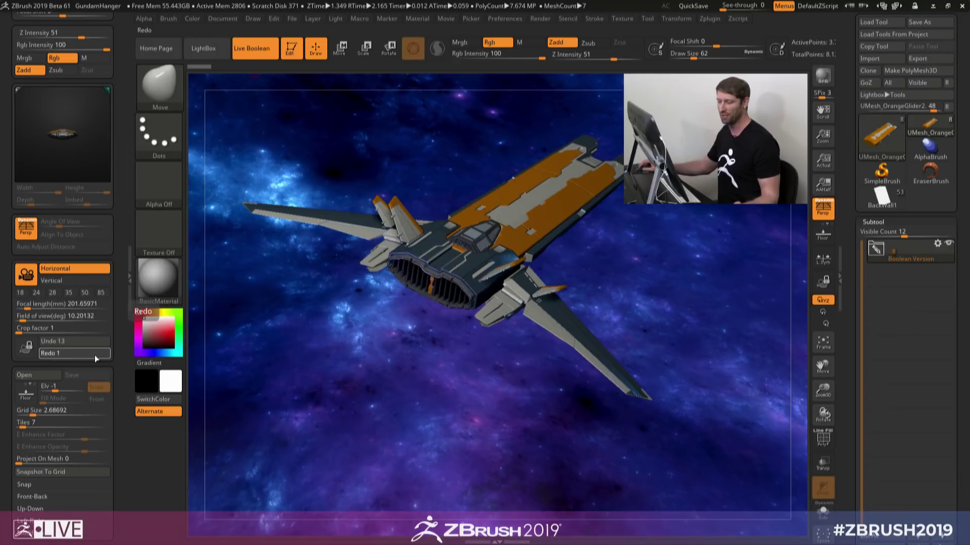
{"action": "left_click", "coordinate": [95, 356]}
{"action": "left_click", "coordinate": [90, 339]}
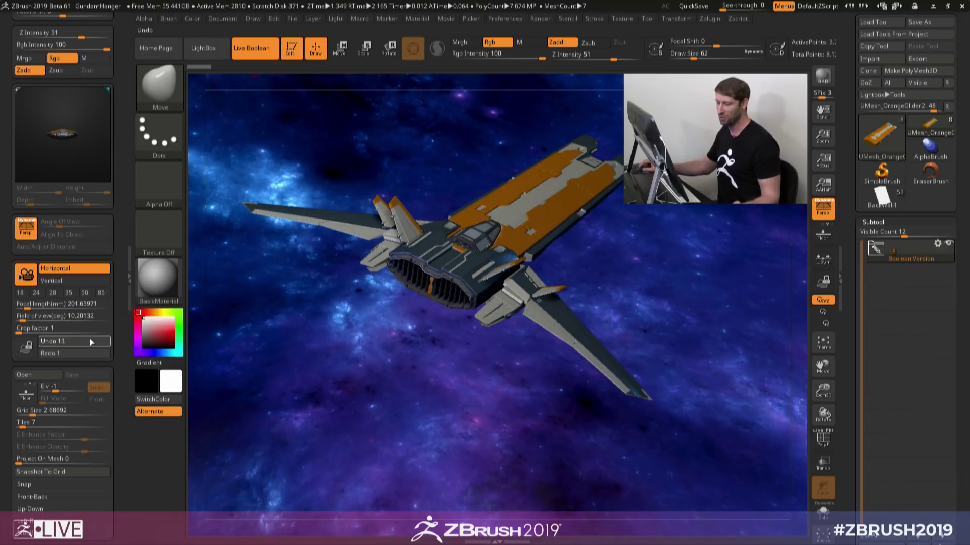
{"action": "left_click", "coordinate": [92, 351]}
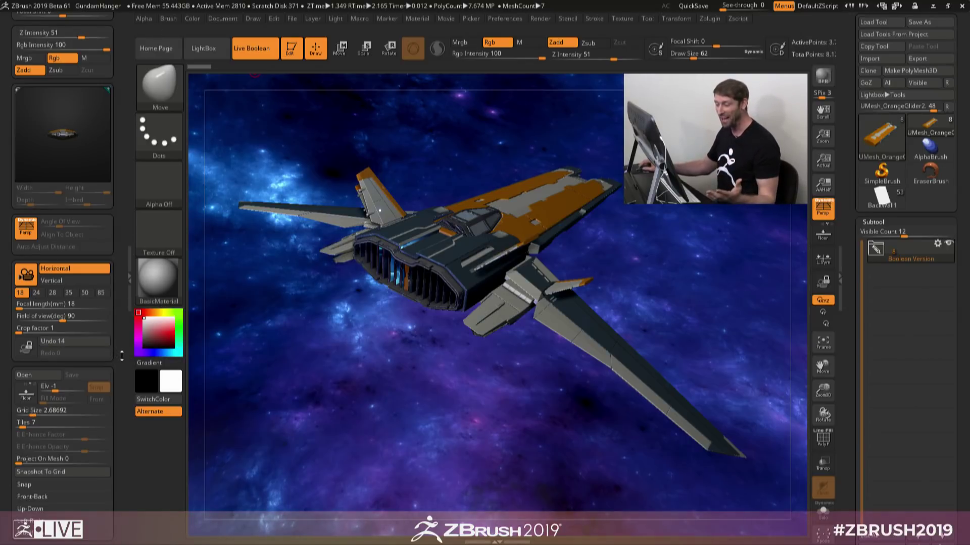
Step: View the ship through the stored Back View camera and switch to the stored Front View camera
{"action": "left_click_drag", "start_coordinate": [122, 349], "coordinate": [106, 252]}
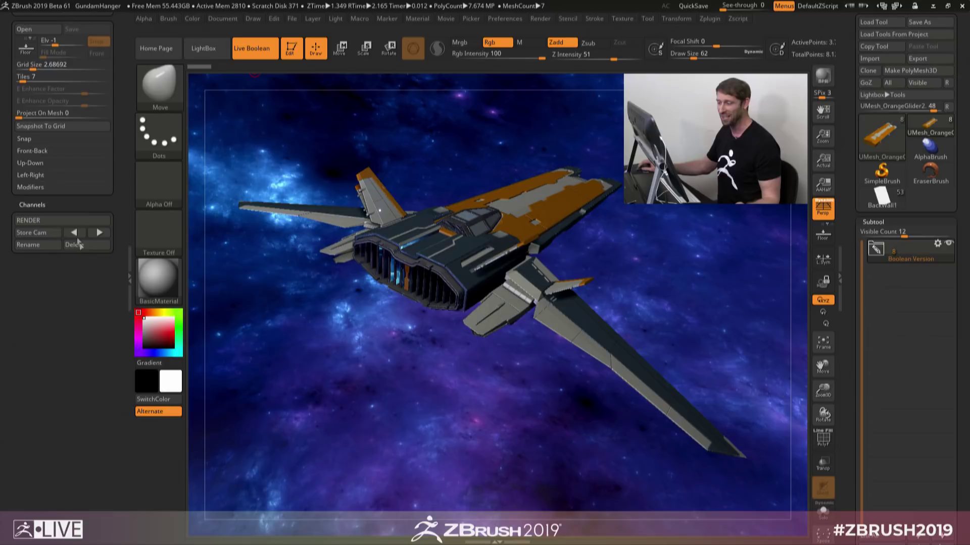
{"action": "left_click", "coordinate": [65, 220]}
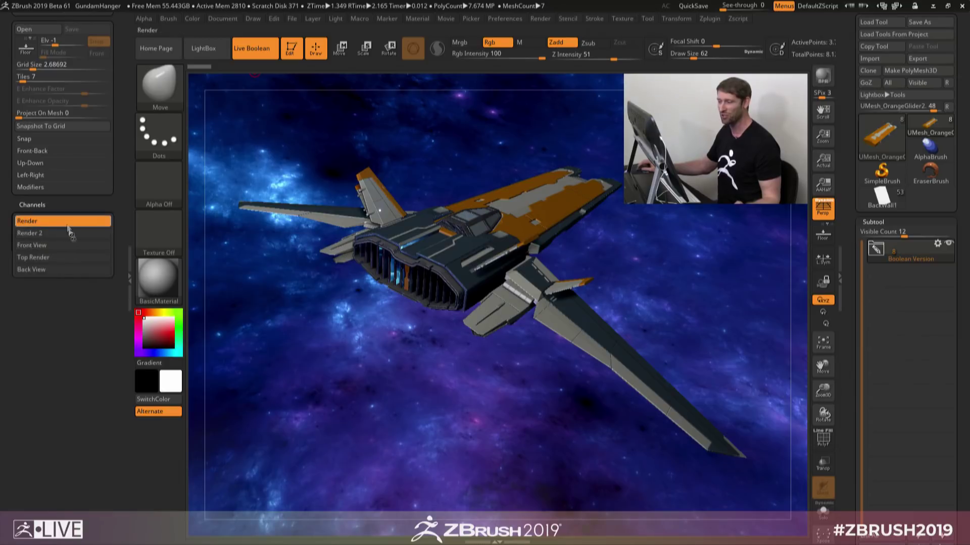
{"action": "left_click", "coordinate": [75, 269]}
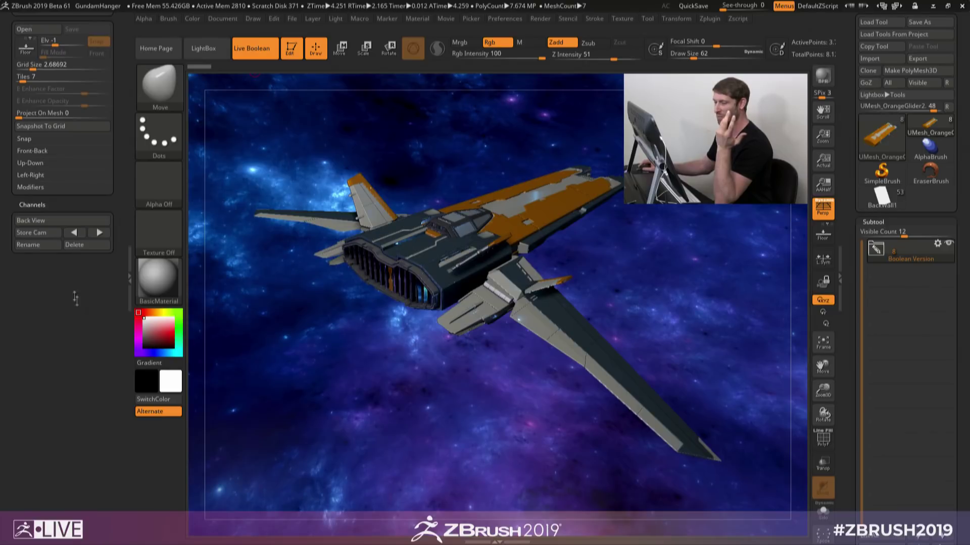
{"action": "left_click", "coordinate": [36, 220]}
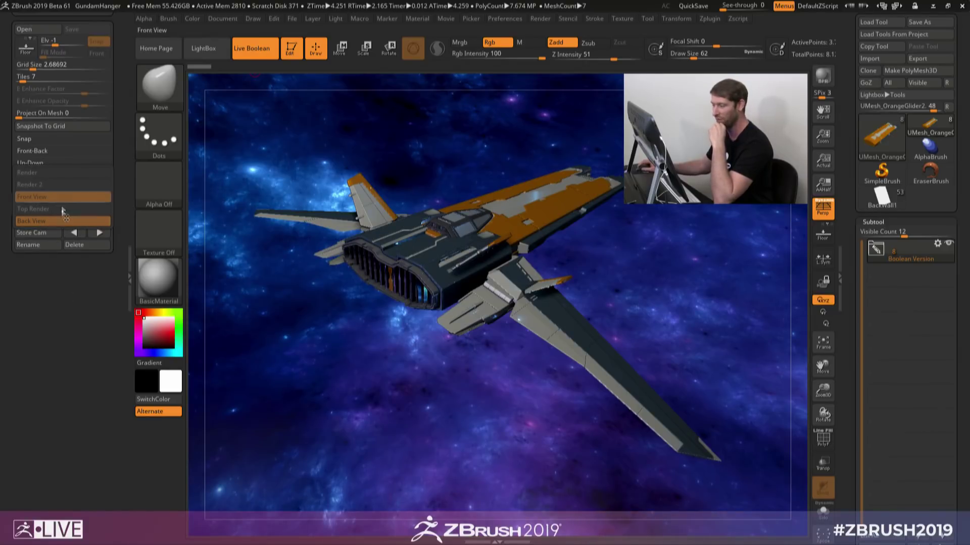
{"action": "left_click", "coordinate": [62, 210]}
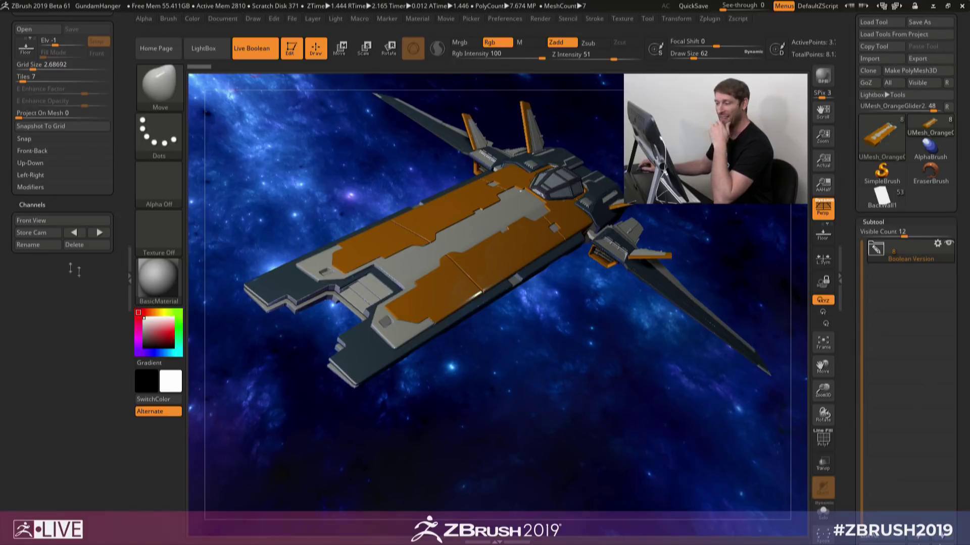
Step: Step forward and backward through the neighbouring stored cameras and return to Front View
{"action": "left_click", "coordinate": [99, 233]}
{"action": "left_click", "coordinate": [76, 233]}
{"action": "left_click", "coordinate": [76, 233]}
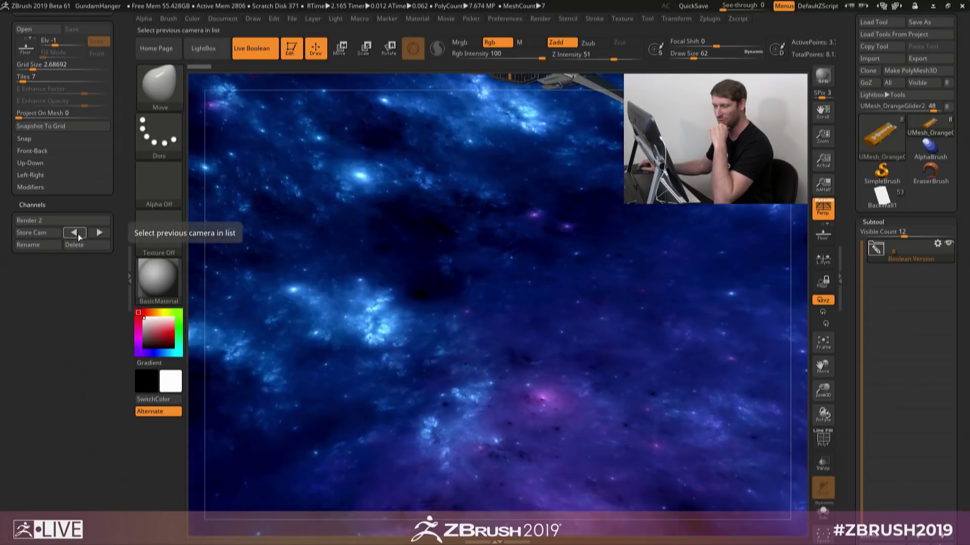
{"action": "left_click", "coordinate": [76, 233]}
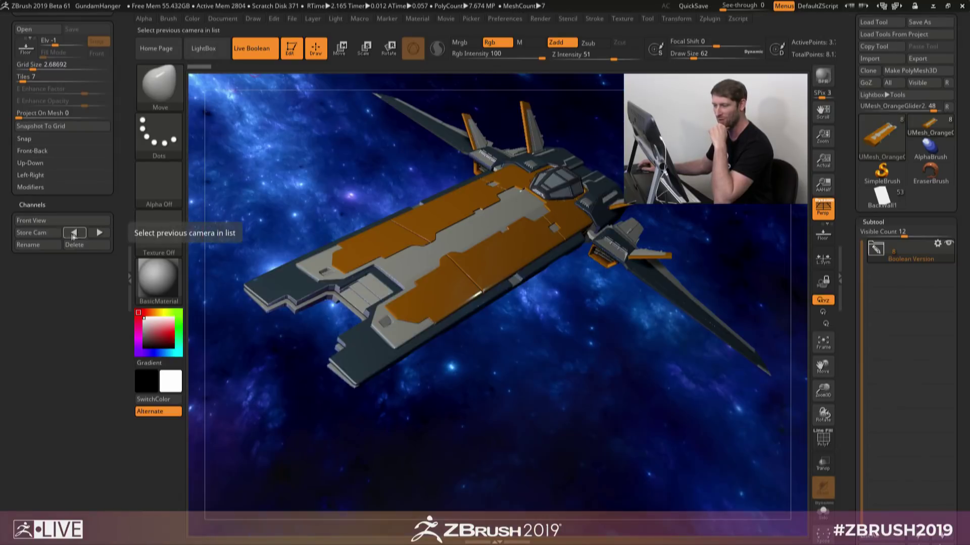
{"action": "left_click", "coordinate": [47, 224]}
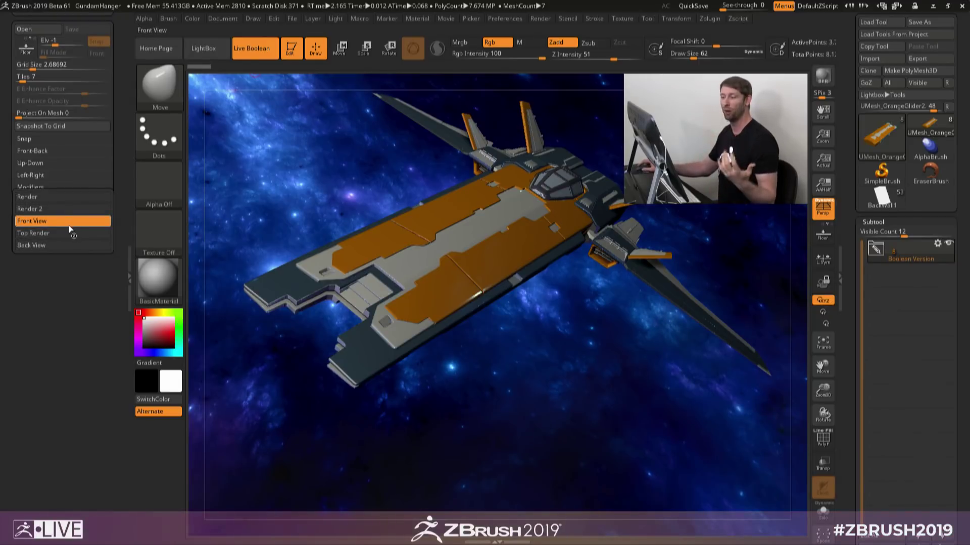
{"action": "left_click", "coordinate": [69, 225]}
Step: Compare the focal length settings saved with the stored Render 2 and Front View cameras, ending on Front View
{"action": "left_click_drag", "start_coordinate": [59, 317], "coordinate": [82, 390]}
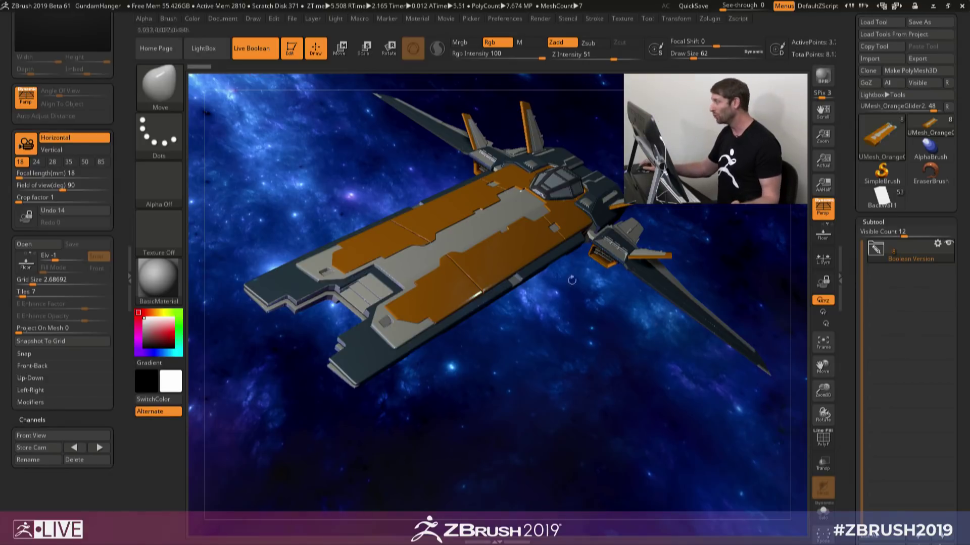
{"action": "left_click_drag", "start_coordinate": [857, 194], "coordinate": [857, 207]}
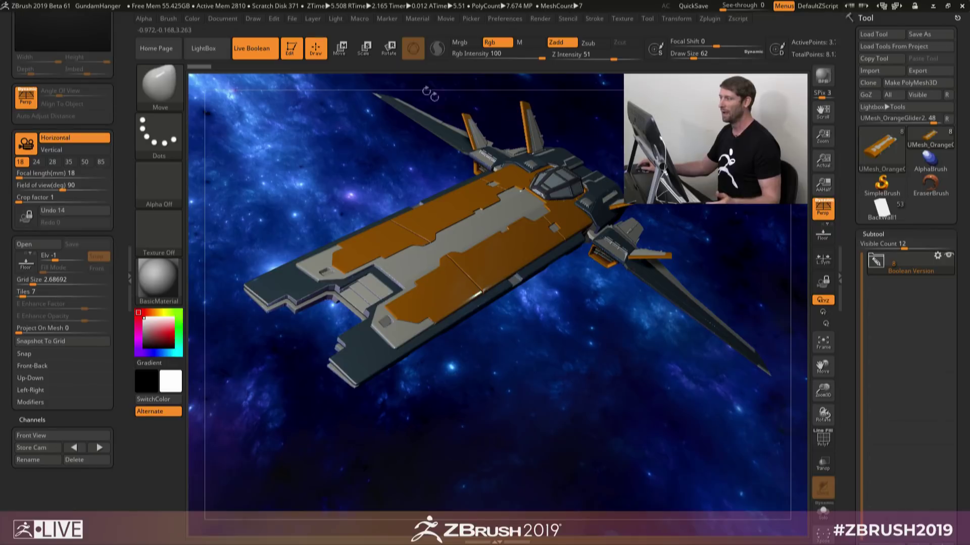
{"action": "left_click", "coordinate": [292, 19]}
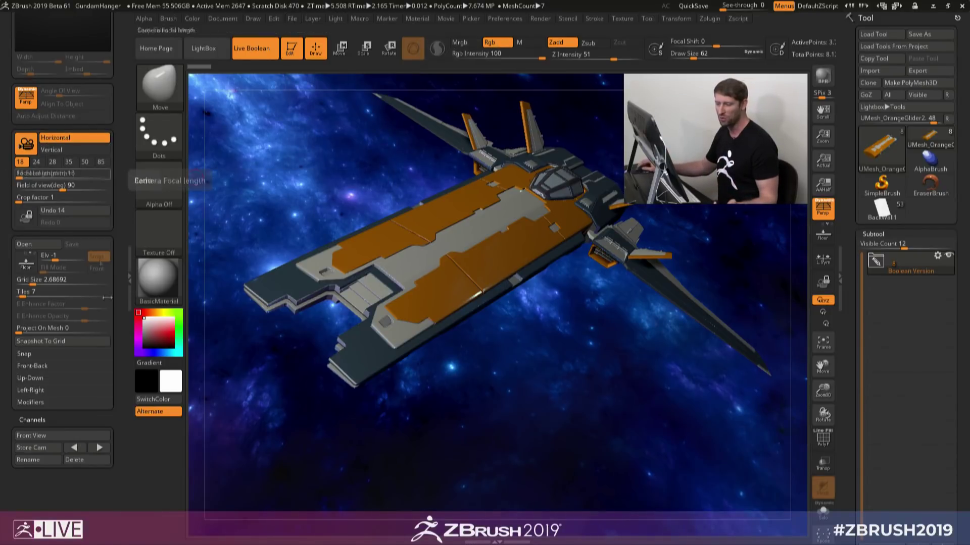
{"action": "left_click", "coordinate": [32, 437]}
{"action": "left_click", "coordinate": [40, 424]}
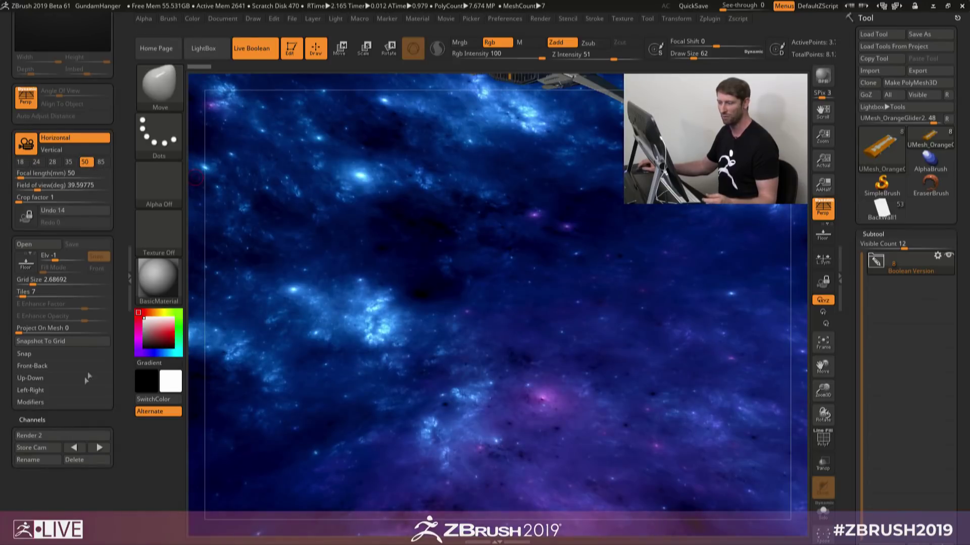
{"action": "left_click", "coordinate": [57, 437]}
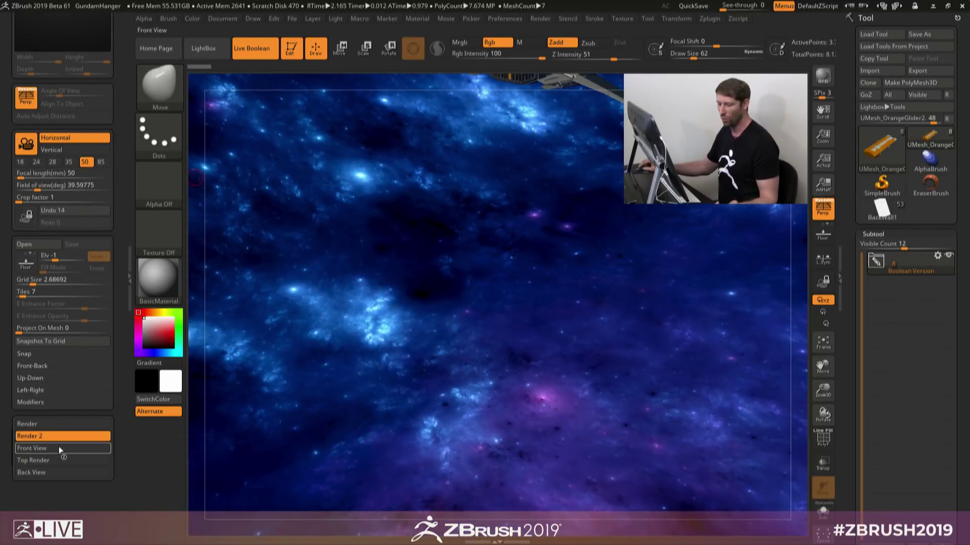
{"action": "left_click", "coordinate": [56, 447]}
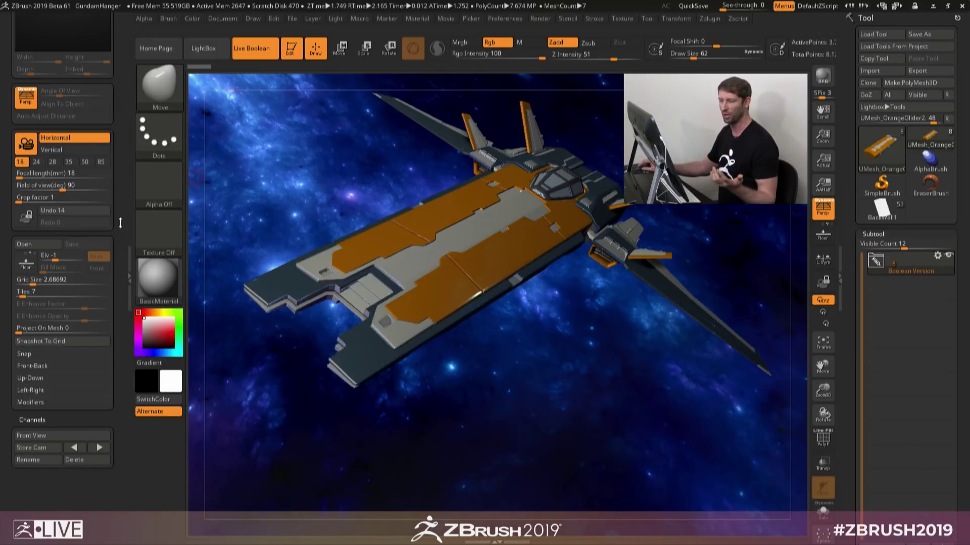
Step: Lock the camera transformation for the Front View
{"action": "left_click_drag", "start_coordinate": [120, 222], "coordinate": [125, 300]}
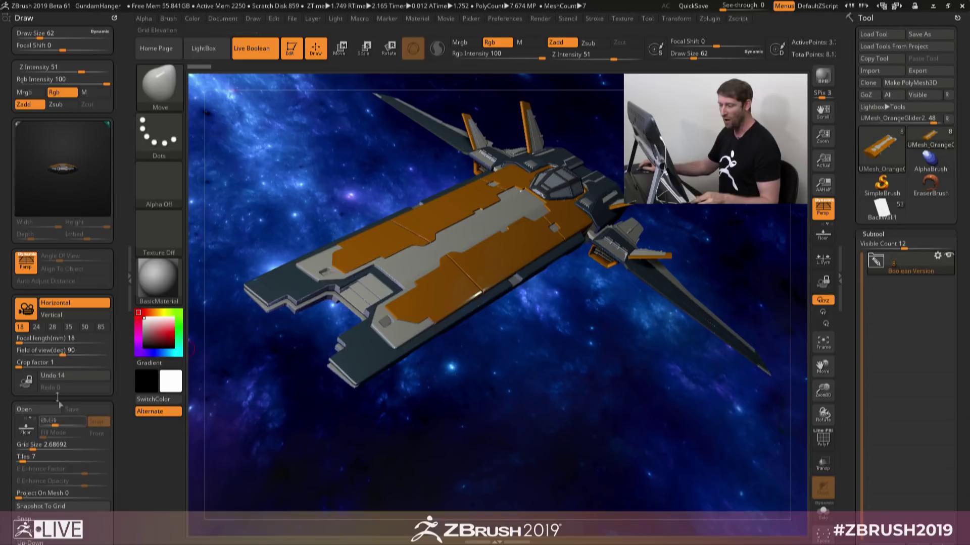
{"action": "left_click", "coordinate": [31, 384]}
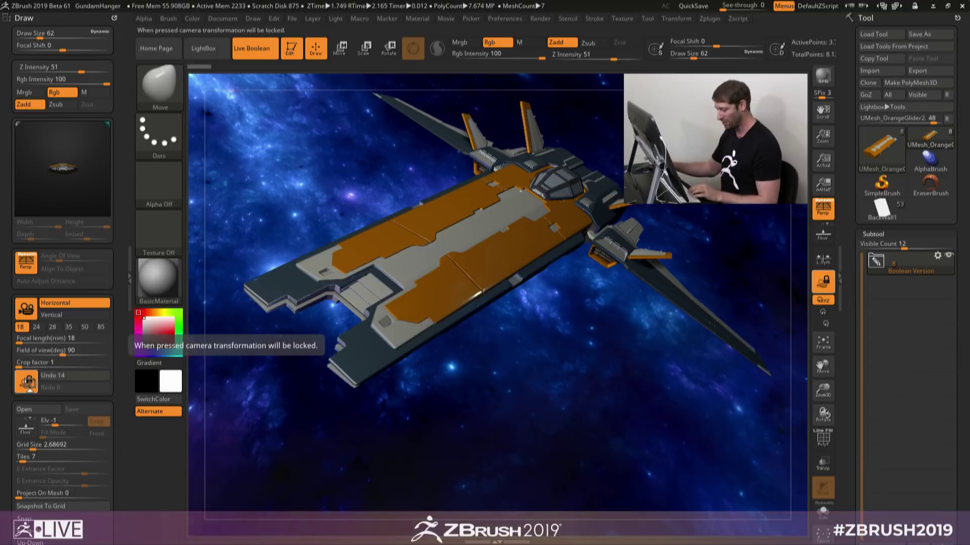
Step: Select the DamStandard brush and set its draw size to 132
{"action": "key", "text": "b"}
{"action": "key", "text": "d"}
{"action": "key", "text": "s"}
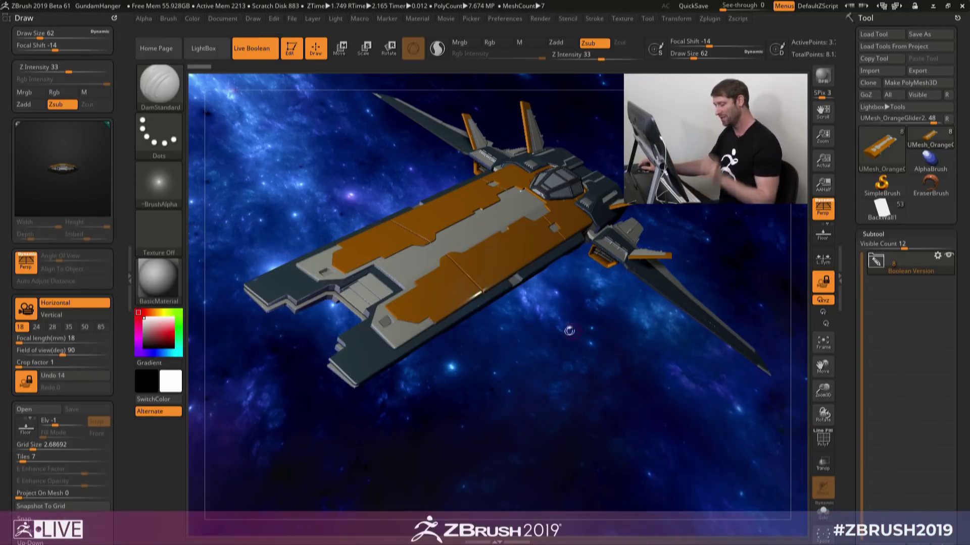
{"action": "key", "text": "s"}
{"action": "left_click_drag", "start_coordinate": [556, 328], "coordinate": [565, 329]}
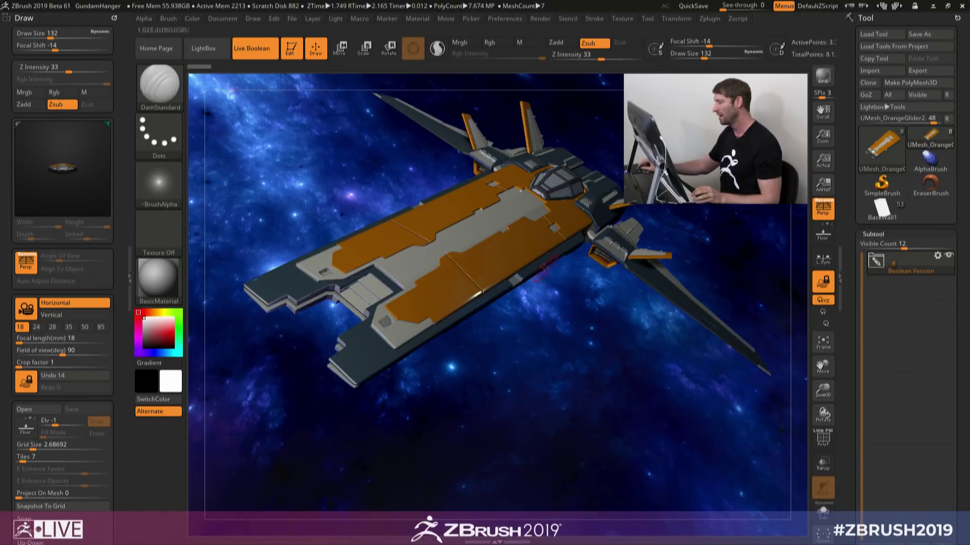
Step: Sculpt a DamStandard stroke across the orange hull panel and side edge of the ship
{"action": "mouse_move", "coordinate": [523, 252]}
{"action": "left_mouse_down"}
{"action": "mouse_move", "coordinate": [547, 282]}
{"action": "mouse_move", "coordinate": [521, 273]}
{"action": "mouse_move", "coordinate": [514, 303]}
{"action": "mouse_move", "coordinate": [487, 309]}
{"action": "mouse_move", "coordinate": [500, 319]}
{"action": "mouse_move", "coordinate": [470, 308]}
{"action": "mouse_move", "coordinate": [475, 323]}
{"action": "mouse_move", "coordinate": [451, 341]}
{"action": "left_mouse_up"}
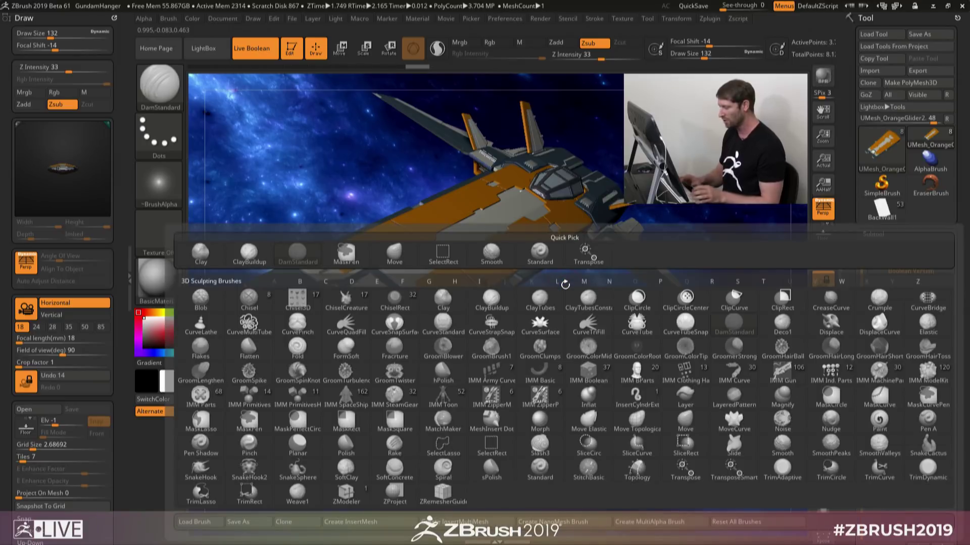
Step: Select the Paint brush and set the active colour to light green
{"action": "key", "text": "p"}
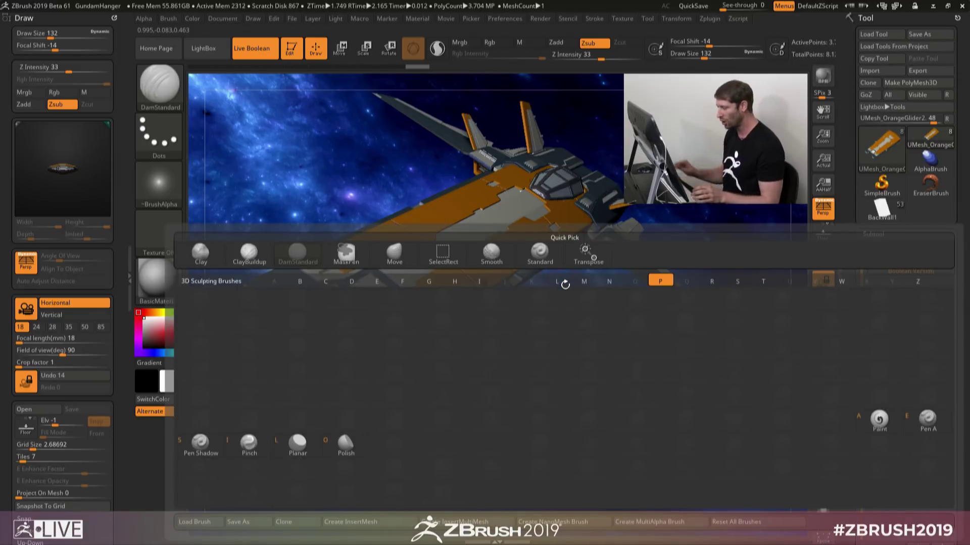
{"action": "left_click", "coordinate": [880, 425]}
{"action": "left_click", "coordinate": [177, 333]}
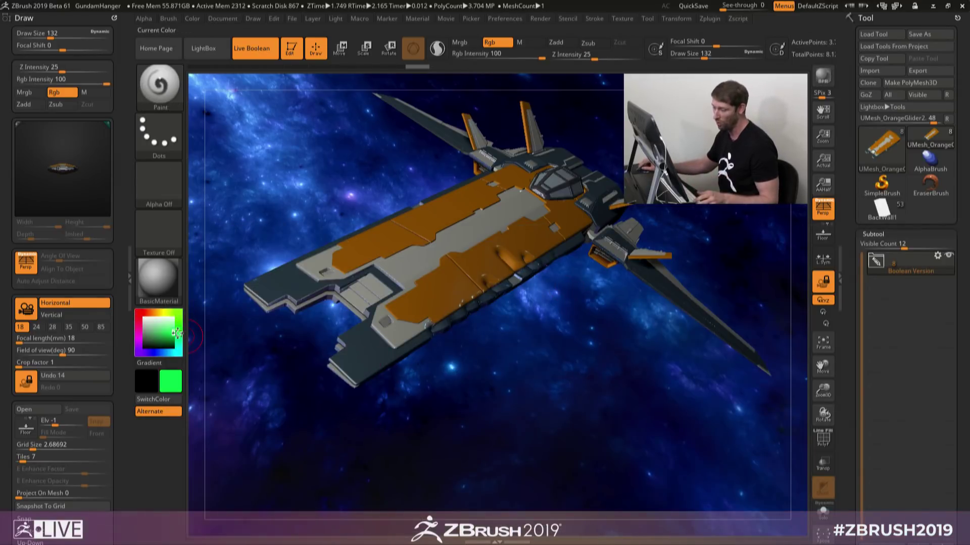
{"action": "left_click_drag", "start_coordinate": [176, 333], "coordinate": [179, 321]}
{"action": "left_click", "coordinate": [167, 329]}
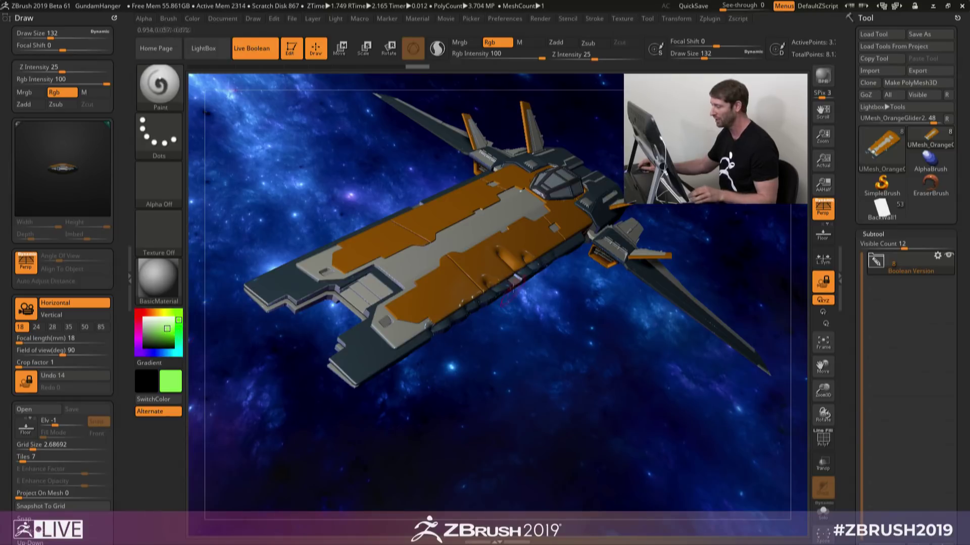
Step: Set the Paint brush's draw size to 54 and paint green along the ship's near side edge
{"action": "key", "text": "s"}
{"action": "left_click_drag", "start_coordinate": [479, 275], "coordinate": [472, 276]}
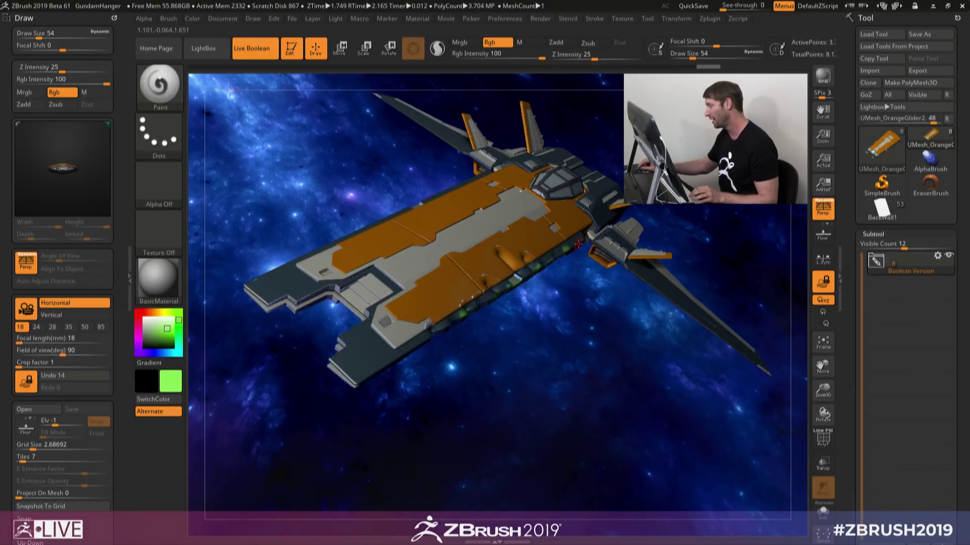
{"action": "mouse_move", "coordinate": [570, 254]}
{"action": "left_mouse_down"}
{"action": "mouse_move", "coordinate": [410, 362]}
{"action": "mouse_move", "coordinate": [356, 377]}
{"action": "mouse_move", "coordinate": [369, 369]}
{"action": "left_mouse_up"}
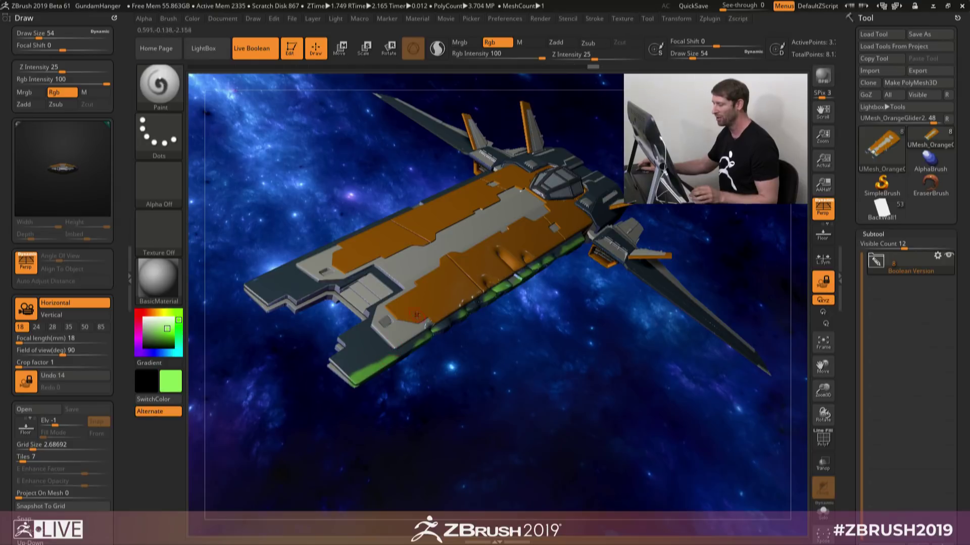
Step: Switch to the stored Back View camera
{"action": "left_click_drag", "start_coordinate": [122, 464], "coordinate": [121, 385]}
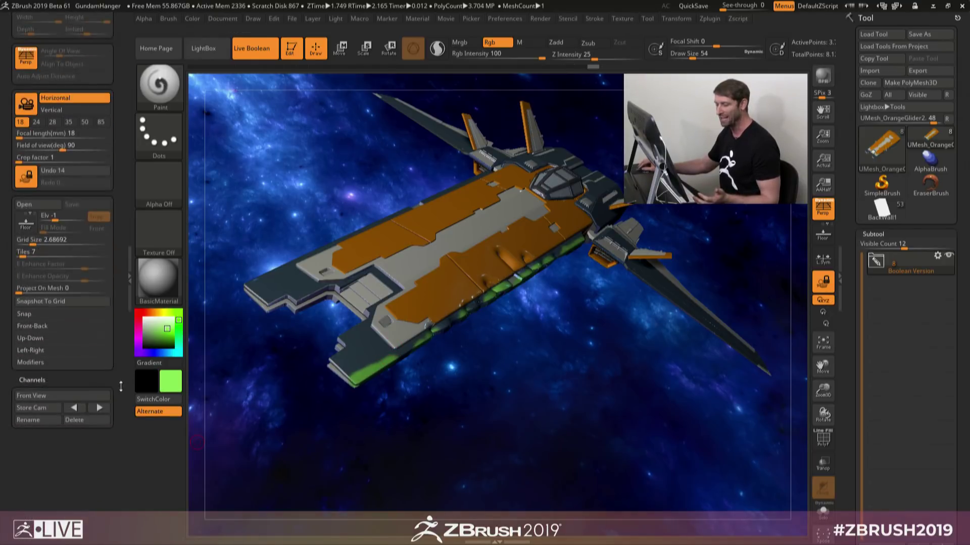
{"action": "left_click", "coordinate": [68, 383]}
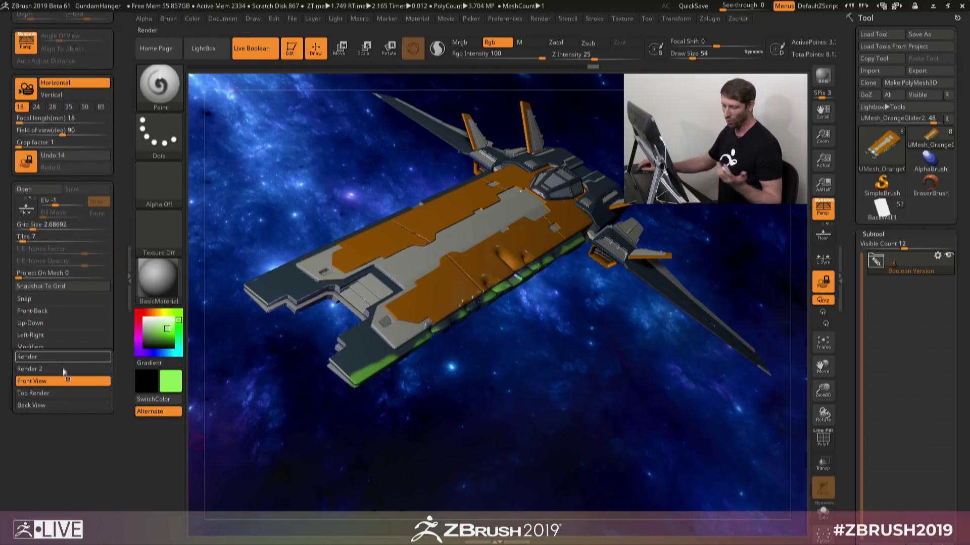
{"action": "left_click", "coordinate": [61, 406]}
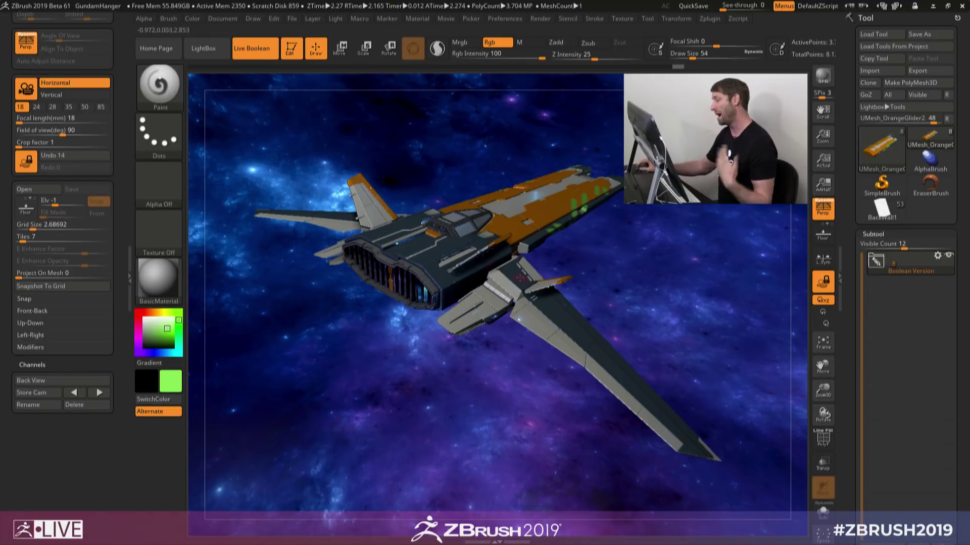
Step: Unlock the camera transformation and freely move the view around the ship
{"action": "left_click", "coordinate": [25, 162]}
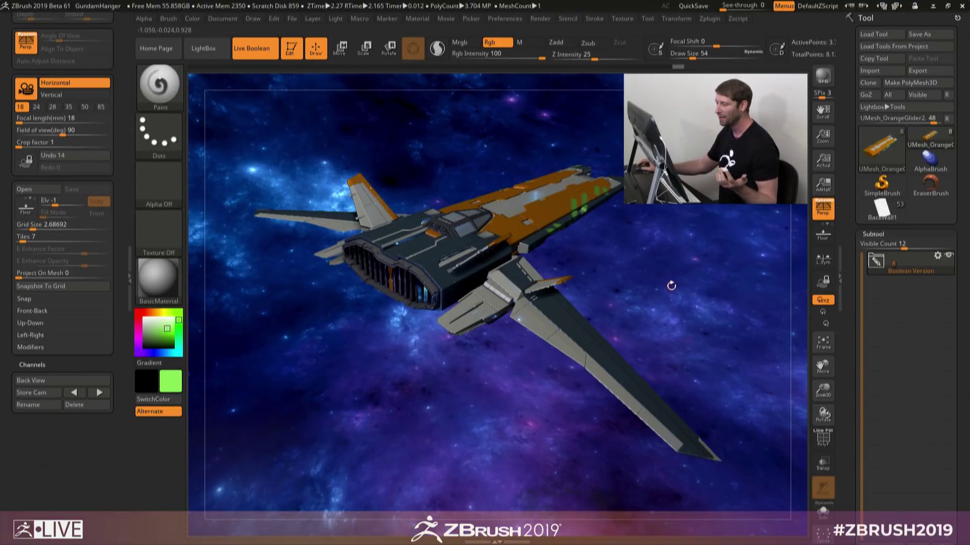
{"action": "left_click_drag", "start_coordinate": [672, 285], "coordinate": [732, 260]}
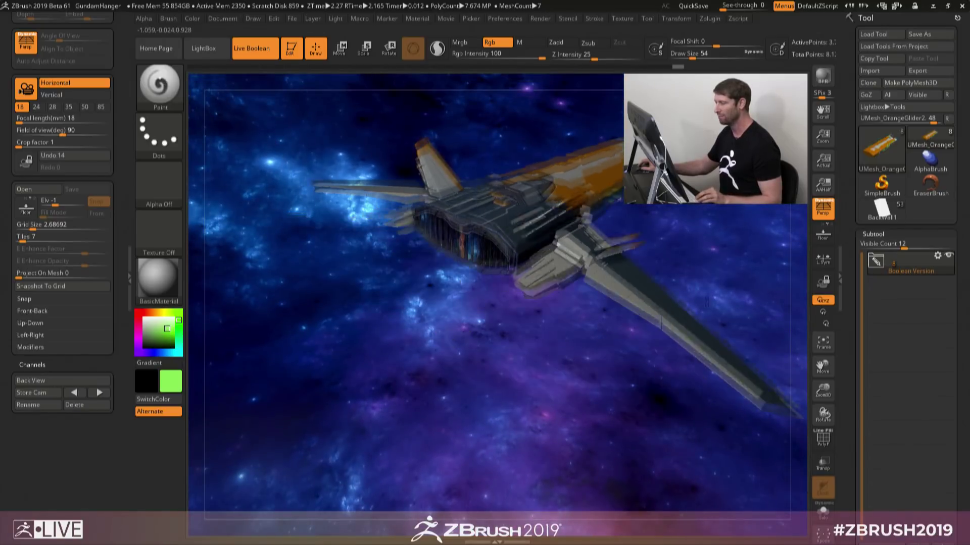
{"action": "mouse_move", "coordinate": [707, 302]}
{"action": "right_mouse_down", "text": "alt"}
{"action": "mouse_move", "coordinate": [606, 323]}
{"action": "mouse_move", "coordinate": [571, 205]}
{"action": "mouse_move", "coordinate": [526, 298]}
{"action": "mouse_move", "coordinate": [505, 182]}
{"action": "mouse_move", "coordinate": [518, 339]}
{"action": "mouse_move", "coordinate": [525, 280]}
{"action": "mouse_move", "coordinate": [533, 298]}
{"action": "mouse_move", "coordinate": [580, 290]}
{"action": "mouse_move", "coordinate": [619, 315]}
{"action": "mouse_move", "coordinate": [643, 268]}
{"action": "right_mouse_up", "text": "alt"}
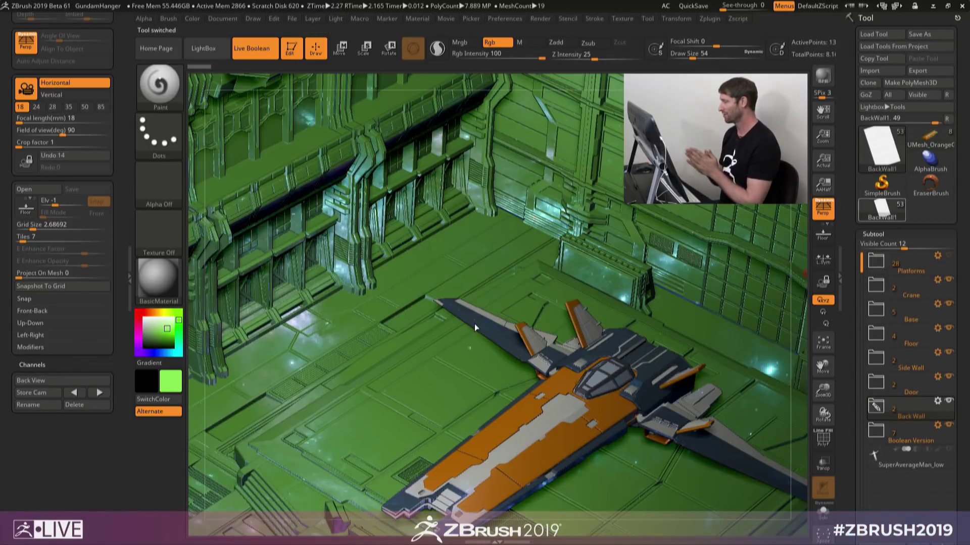
Step: Set the active colour to white and switch to the stored Top Render camera
{"action": "left_click", "coordinate": [150, 319]}
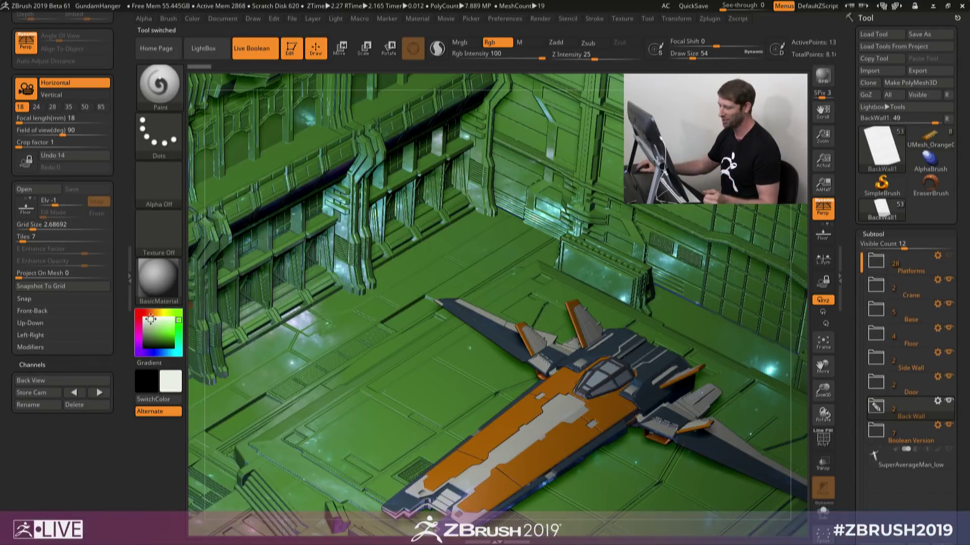
{"action": "left_click_drag", "start_coordinate": [150, 319], "coordinate": [143, 318]}
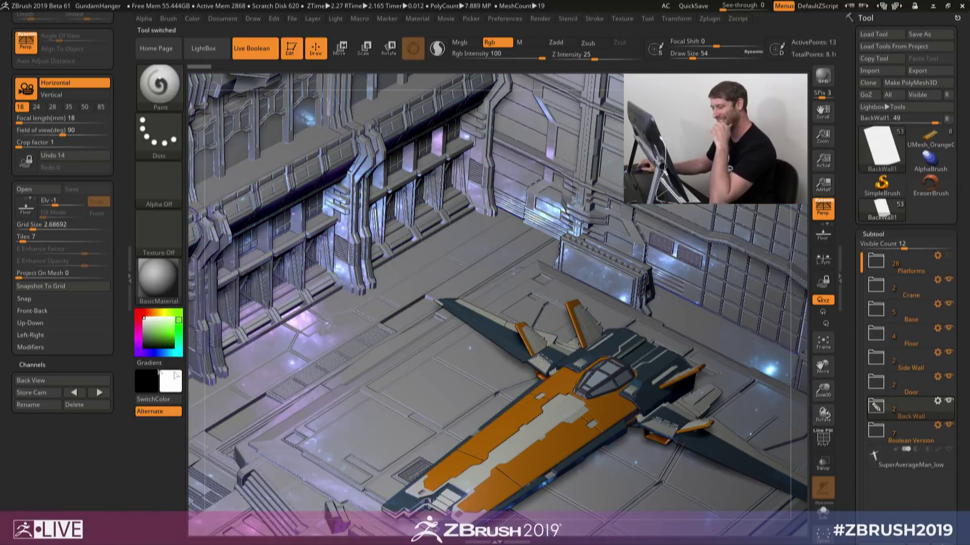
{"action": "left_click", "coordinate": [54, 384]}
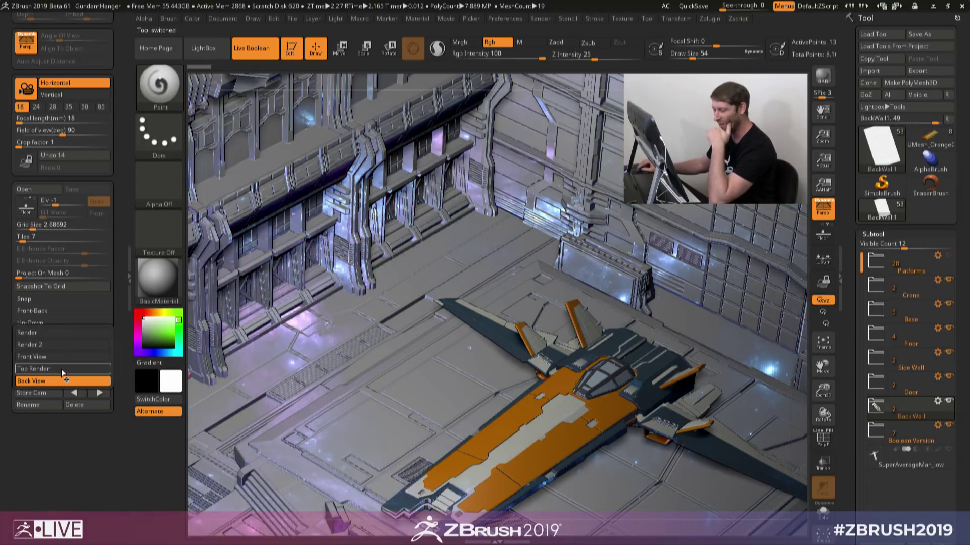
{"action": "left_click", "coordinate": [61, 369]}
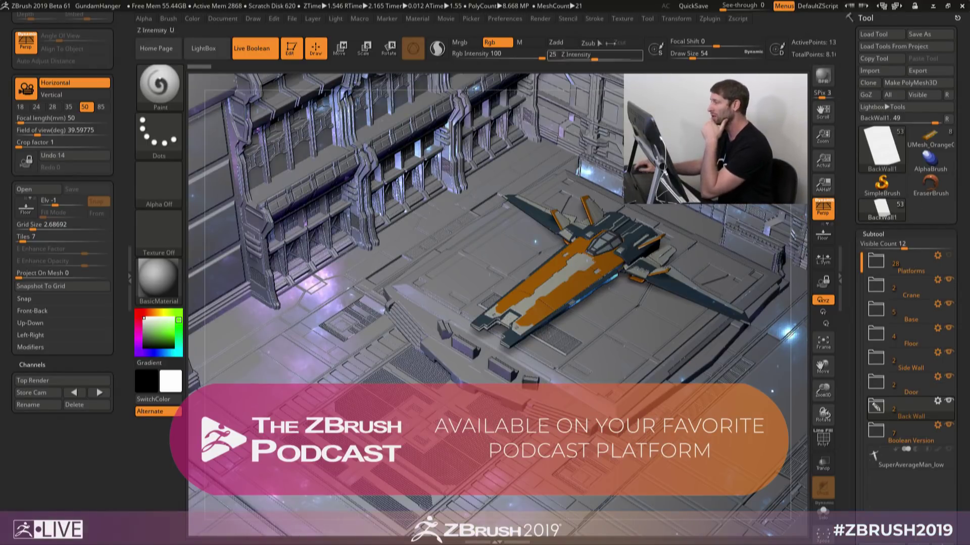
Step: Turn KeyShot on as the external renderer and back off in the render settings
{"action": "left_click", "coordinate": [540, 19]}
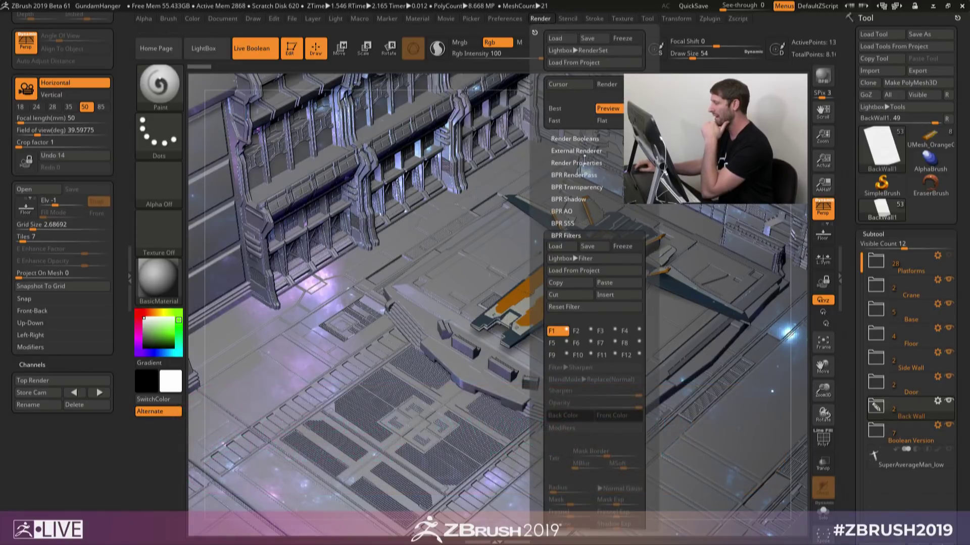
{"action": "left_click", "coordinate": [575, 236]}
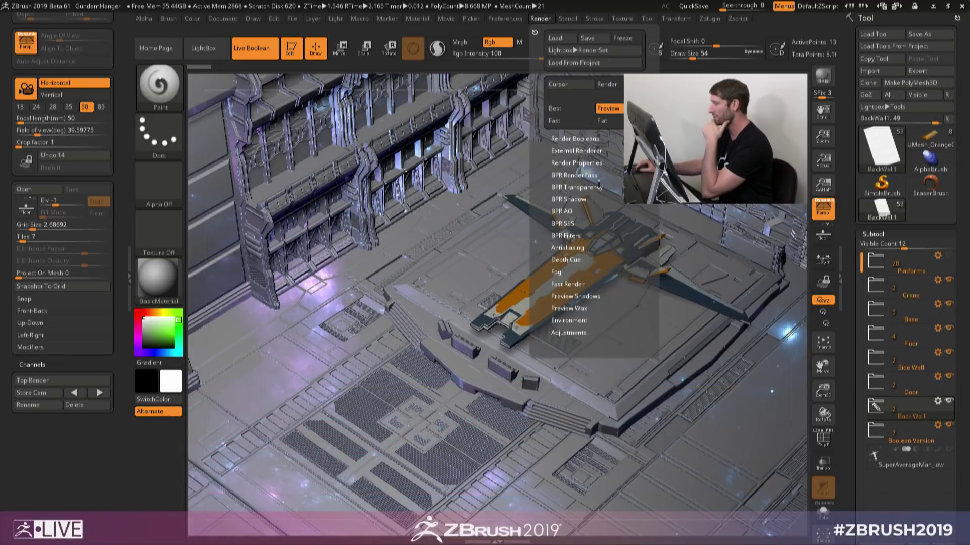
{"action": "left_click", "coordinate": [587, 150]}
{"action": "left_click", "coordinate": [589, 162]}
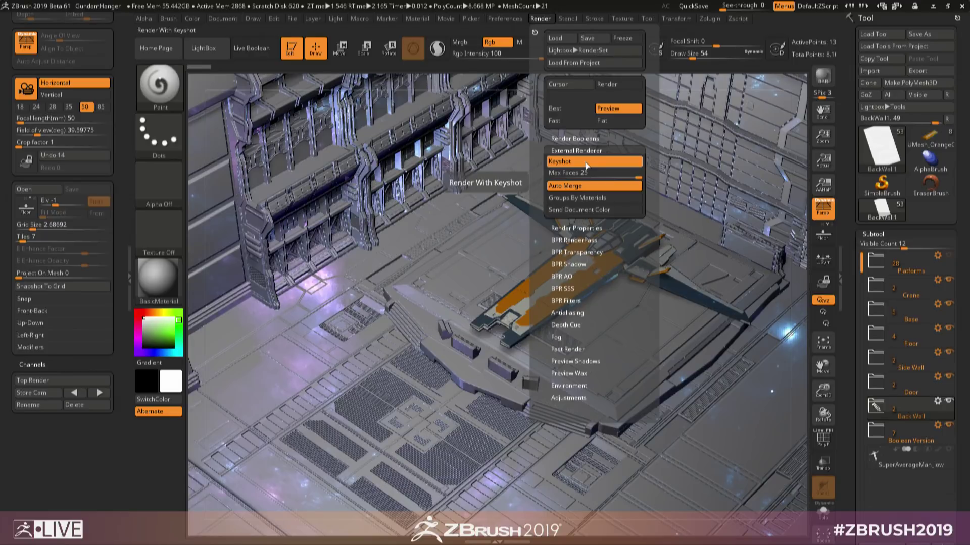
{"action": "left_click", "coordinate": [586, 162]}
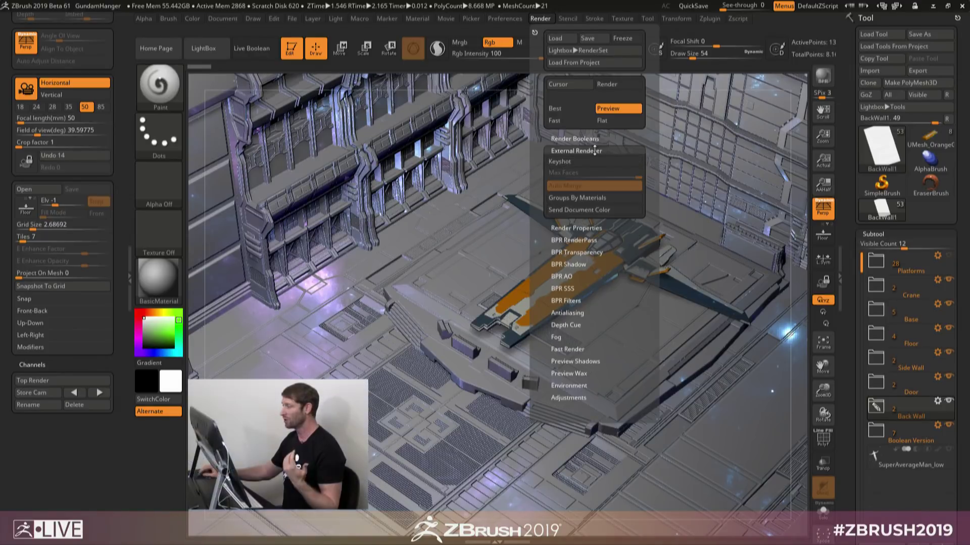
Step: Switch to KeyShot, dismiss the save reminder and examine the focal length in the camera settings
{"action": "key", "text": "alt+Tab"}
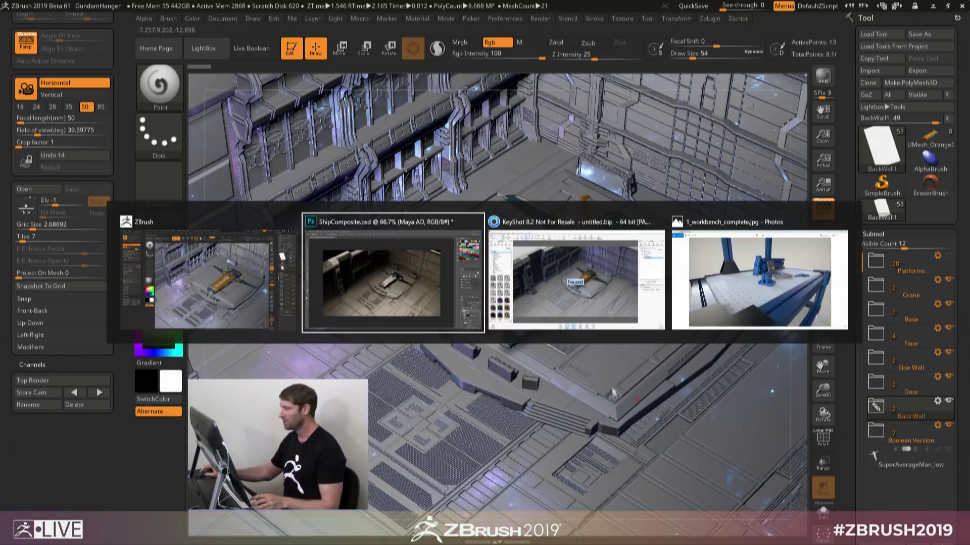
{"action": "left_click", "coordinate": [571, 286]}
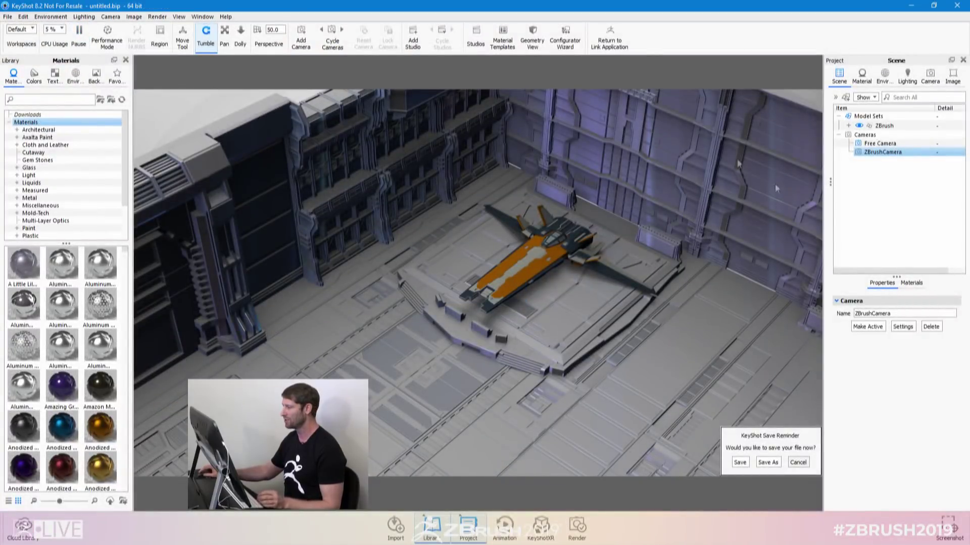
{"action": "left_click", "coordinate": [798, 464]}
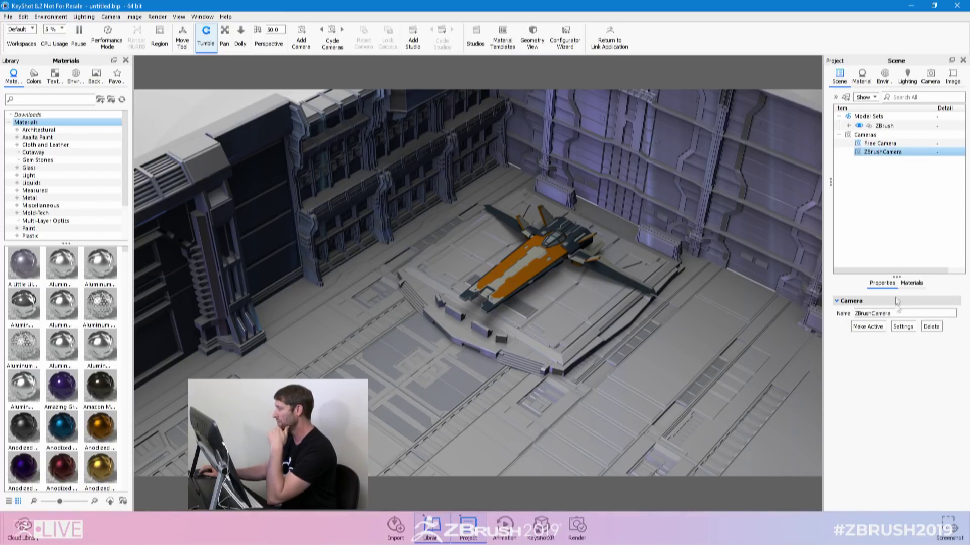
{"action": "left_click", "coordinate": [904, 328]}
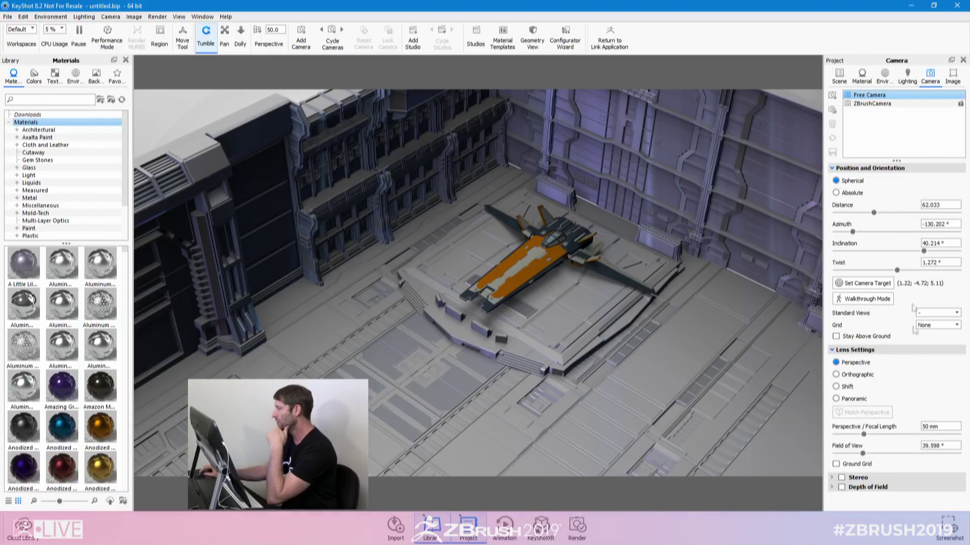
{"action": "double_click", "coordinate": [928, 428]}
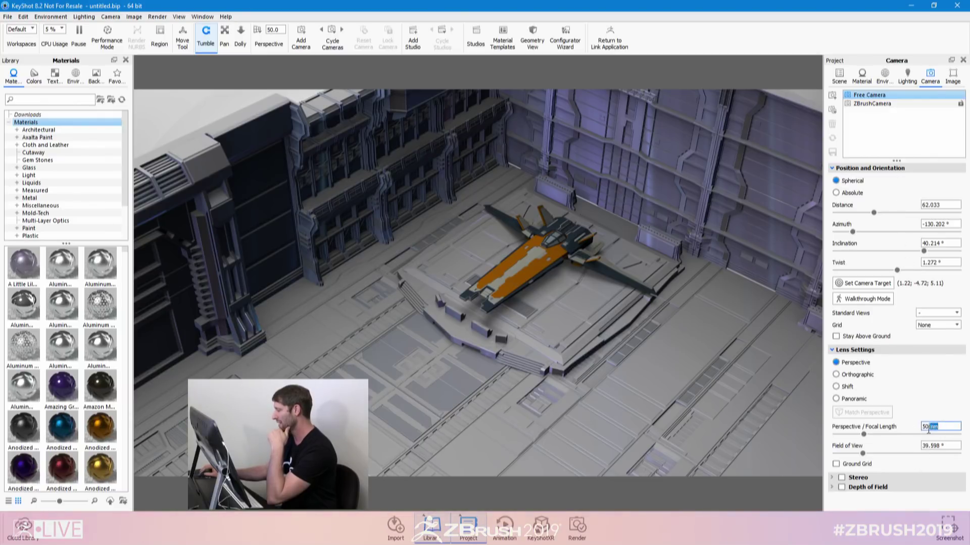
{"action": "left_click_drag", "start_coordinate": [928, 430], "coordinate": [919, 429]}
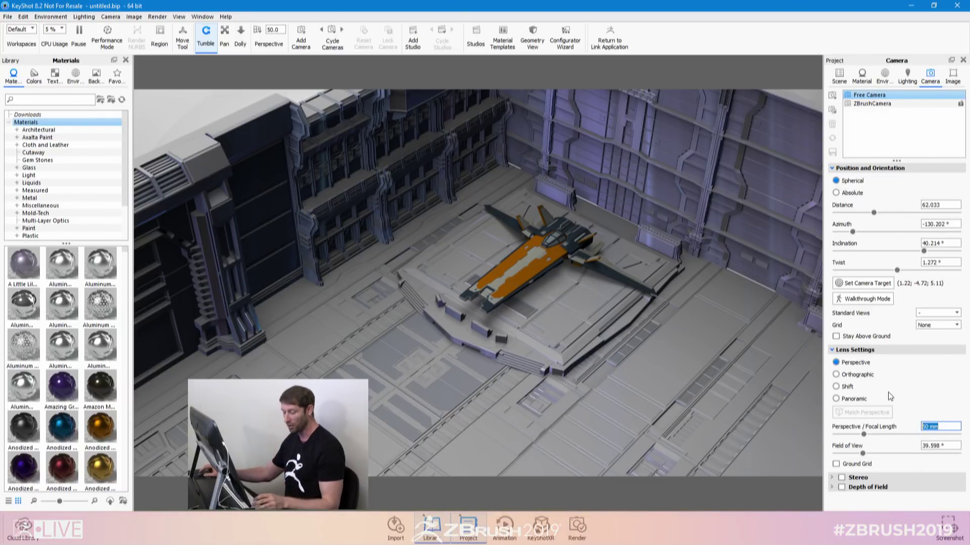
Step: Pause the real-time render in KeyShot and return to ZBrush with the 50 mm focal length selected
{"action": "left_click", "coordinate": [79, 34]}
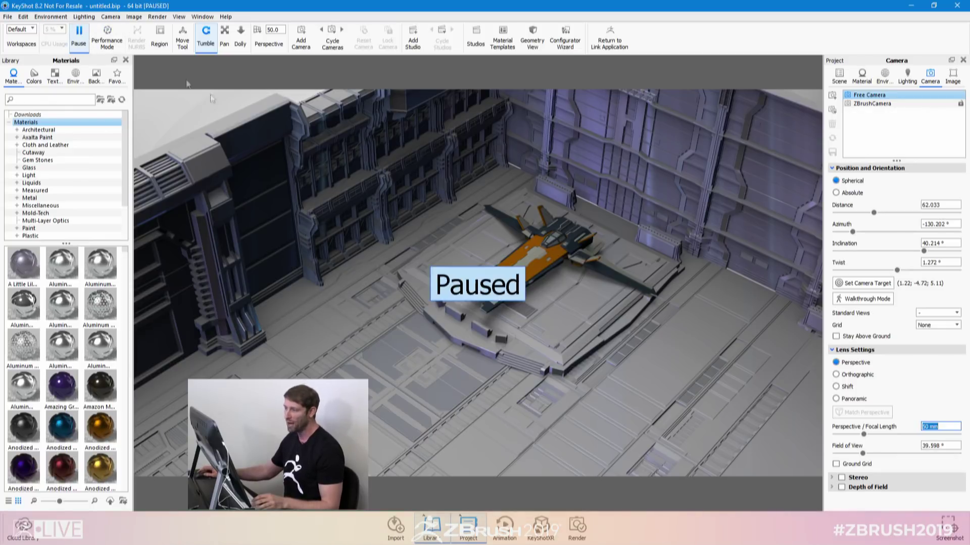
{"action": "key", "text": "alt+Tab"}
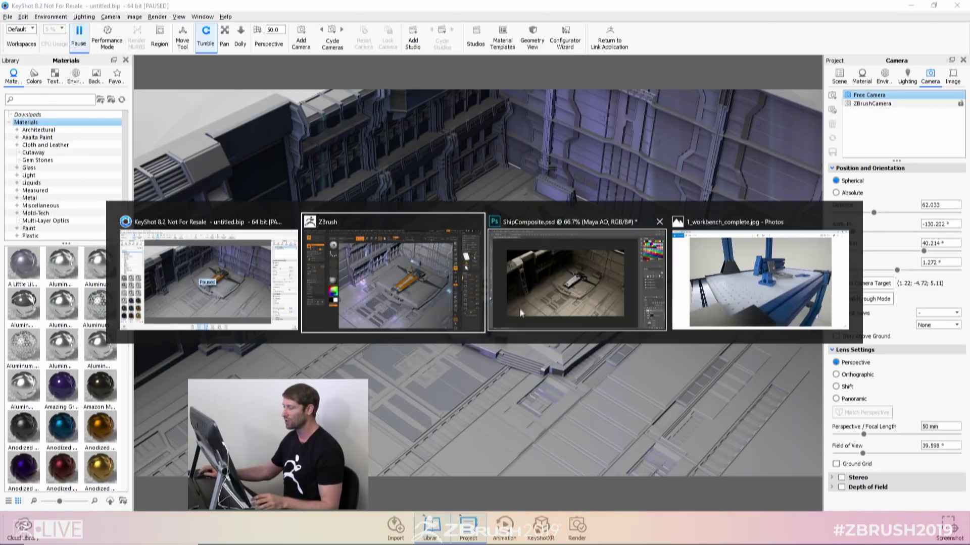
{"action": "left_click", "coordinate": [313, 292]}
{"action": "left_click", "coordinate": [86, 107]}
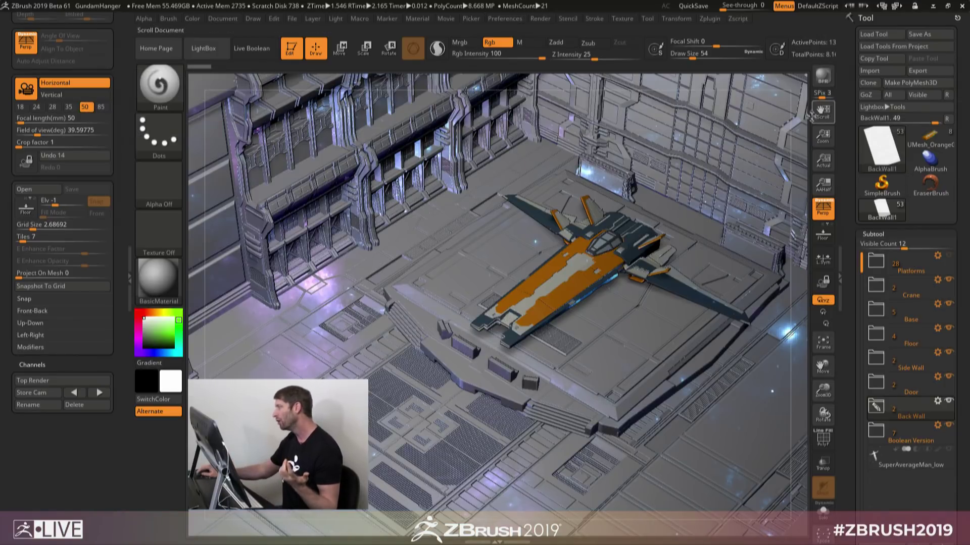
Step: Review the pass options of the ZBrush To Photoshop plugin
{"action": "left_click", "coordinate": [710, 18]}
{"action": "left_click", "coordinate": [752, 241]}
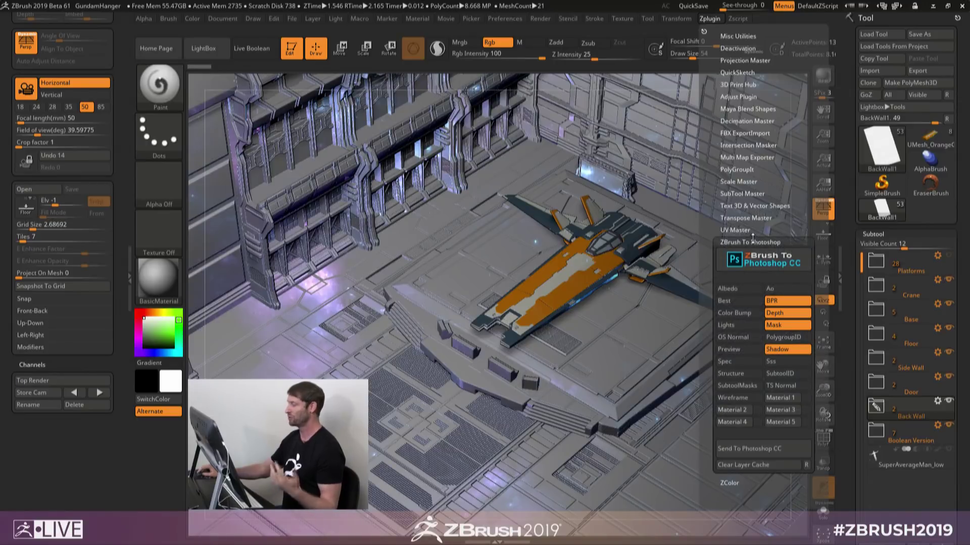
{"action": "left_click", "coordinate": [753, 242]}
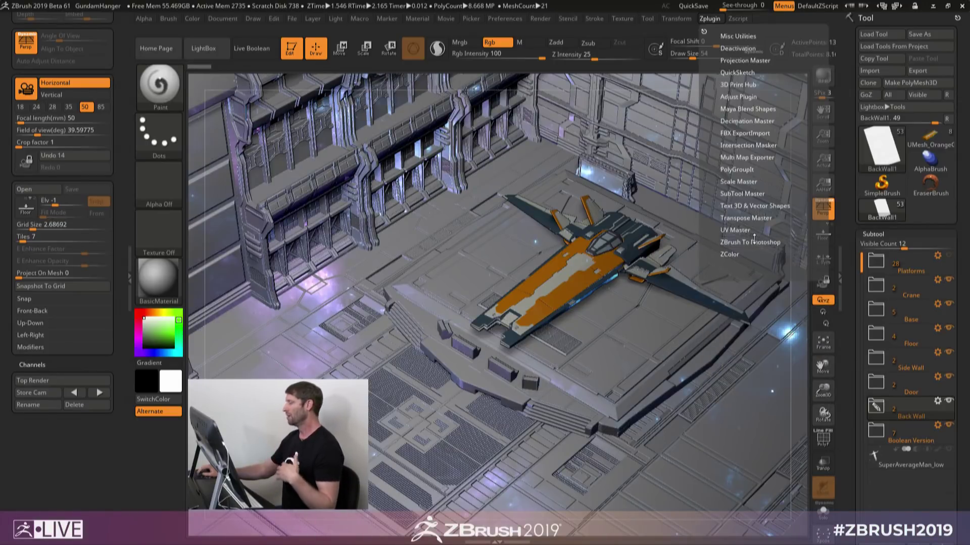
Step: In the FBX ExportImport options, limit importing to the camera only and turn off camera export
{"action": "left_click", "coordinate": [740, 133]}
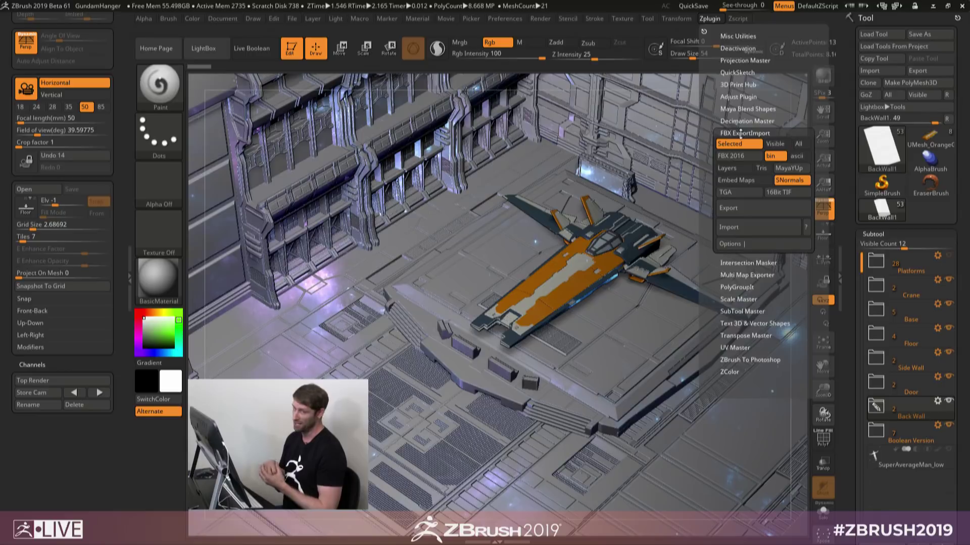
{"action": "left_click", "coordinate": [758, 245]}
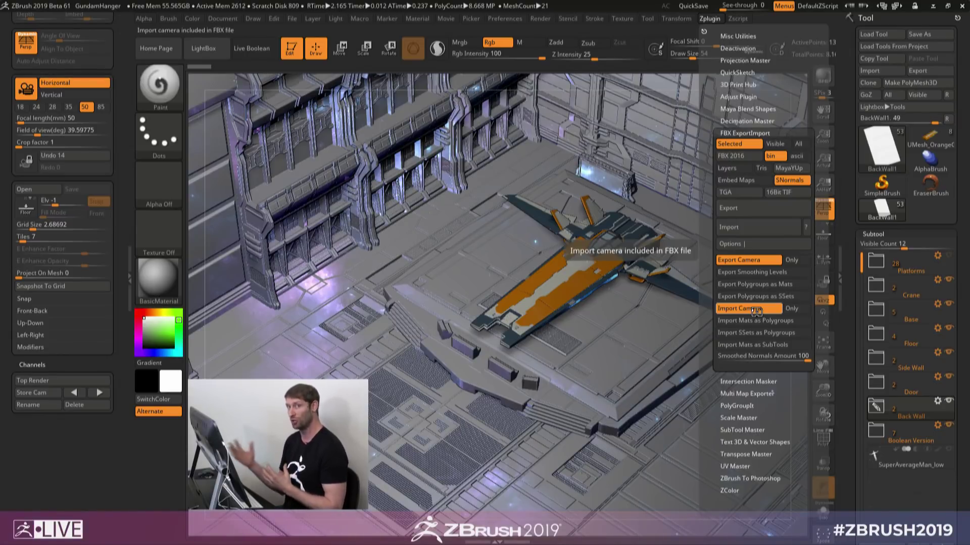
{"action": "left_click", "coordinate": [799, 310]}
{"action": "left_click", "coordinate": [795, 261]}
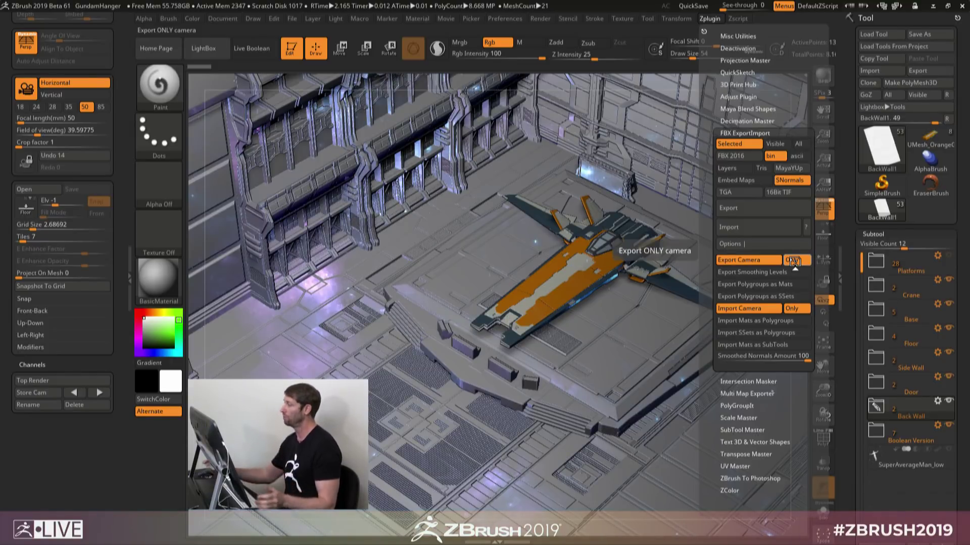
{"action": "left_click", "coordinate": [794, 260]}
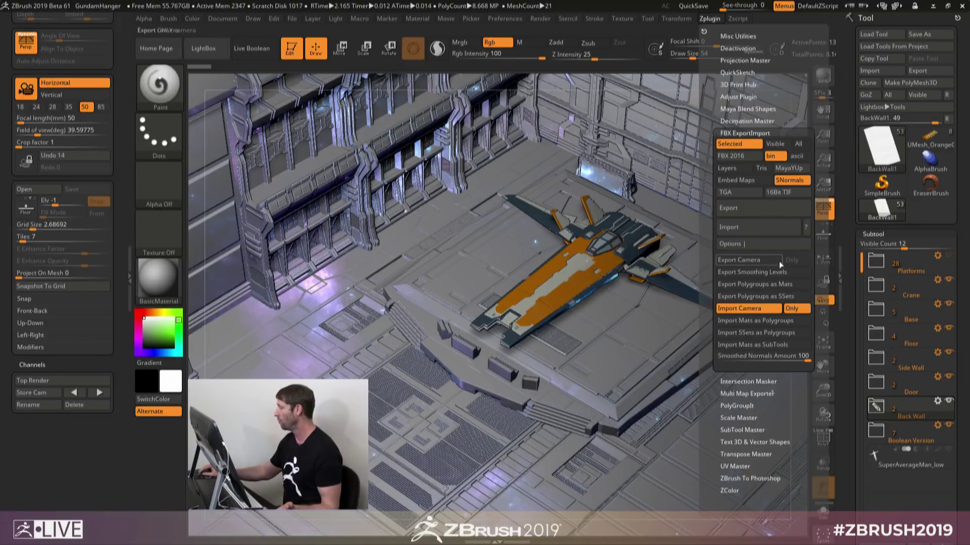
Step: Toggle Export Camera in the FBX ExportImport options, collapse the options and switch to ShipComposite.psd in Photoshop
{"action": "left_click", "coordinate": [770, 261]}
{"action": "left_click", "coordinate": [763, 246]}
{"action": "key", "text": "alt+Tab"}
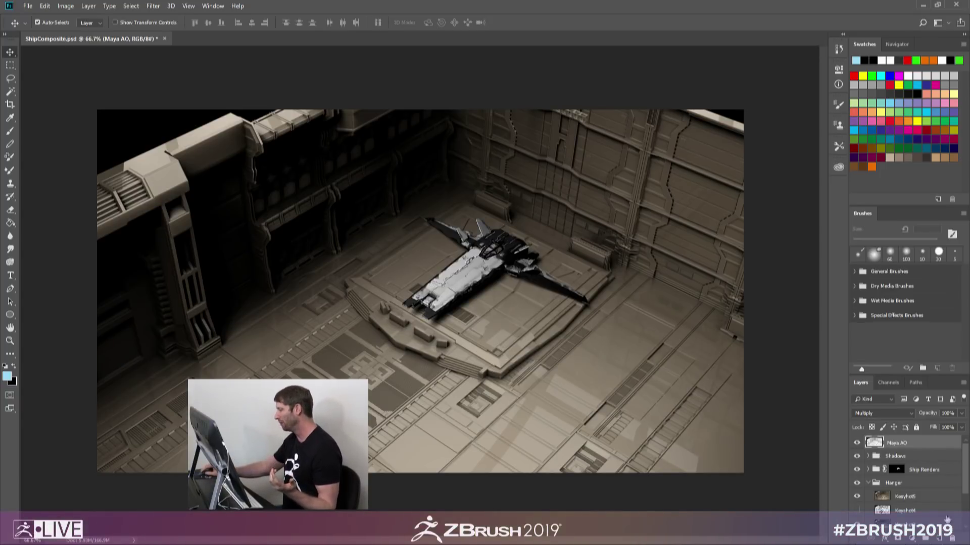
Step: Hide the Keyshot5, Keyshot3, Keyshot2 and KeyshotTest layers in the Hanger group to view the underlying ZBrush render
{"action": "scroll", "coordinate": [960, 485], "scroll_direction": "down", "scroll_amount": 3}
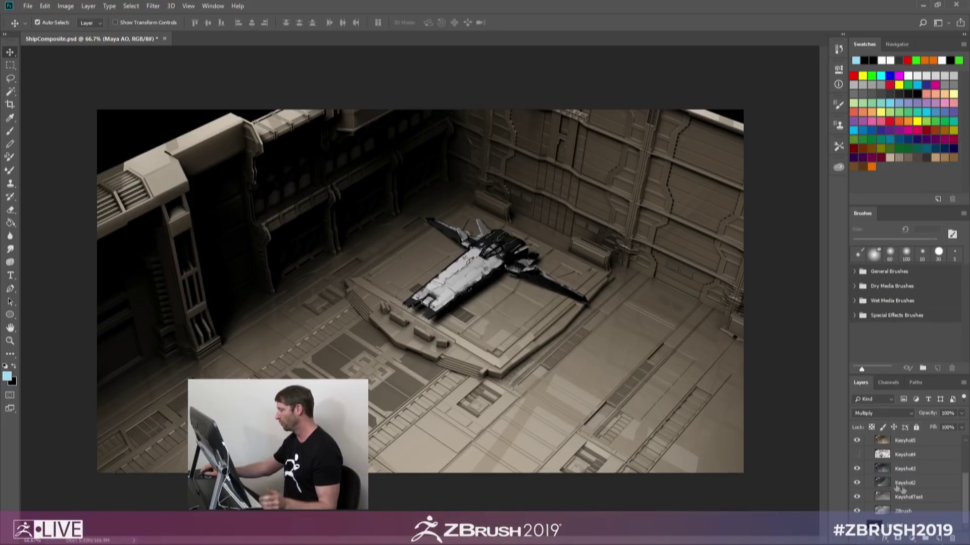
{"action": "left_click", "coordinate": [857, 440]}
{"action": "left_click", "coordinate": [857, 469]}
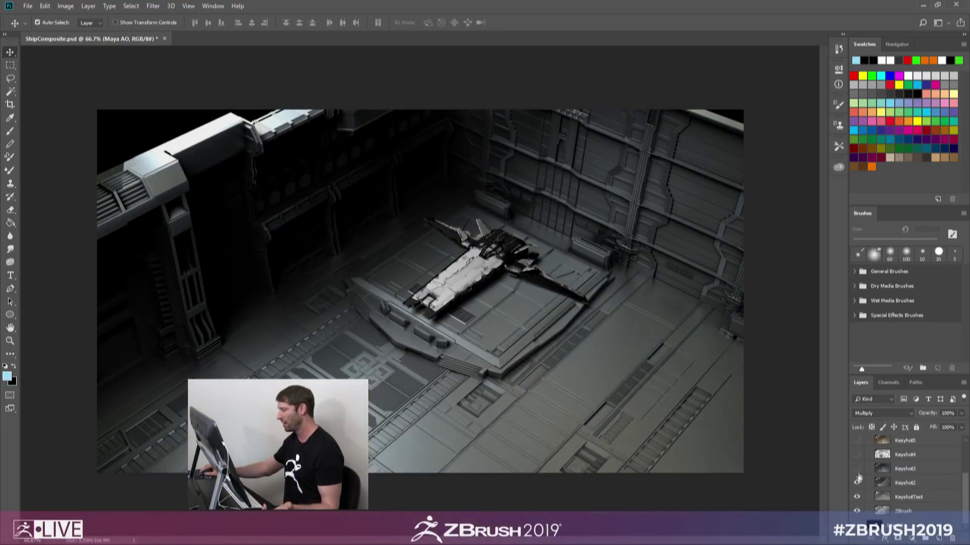
{"action": "left_click", "coordinate": [857, 483]}
{"action": "left_click", "coordinate": [857, 498]}
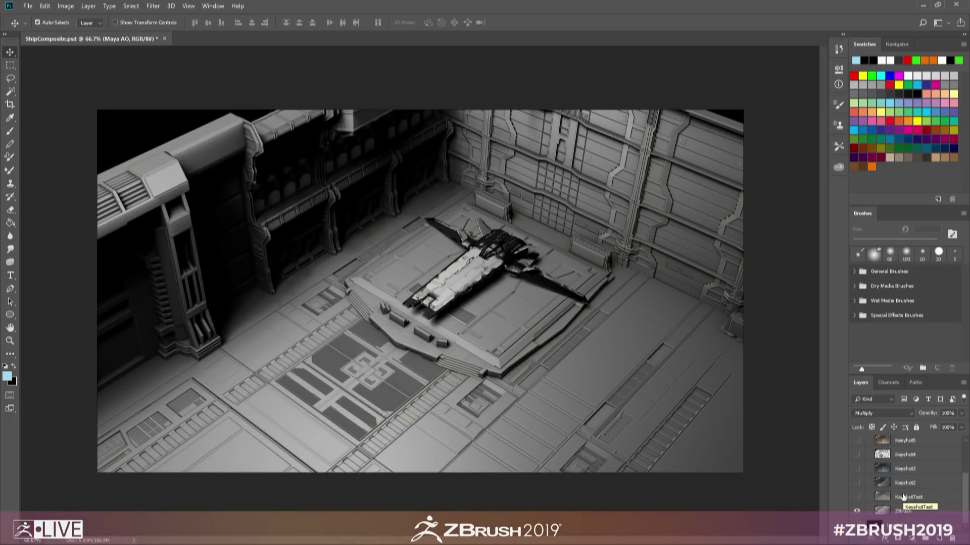
Step: Show the KeyshotTest, Keyshot2, Keyshot3 and Keyshot5 layers again, one by one, to compare the build-up of the hangar
{"action": "left_click", "coordinate": [856, 496]}
{"action": "left_click", "coordinate": [857, 482]}
{"action": "left_click", "coordinate": [856, 469]}
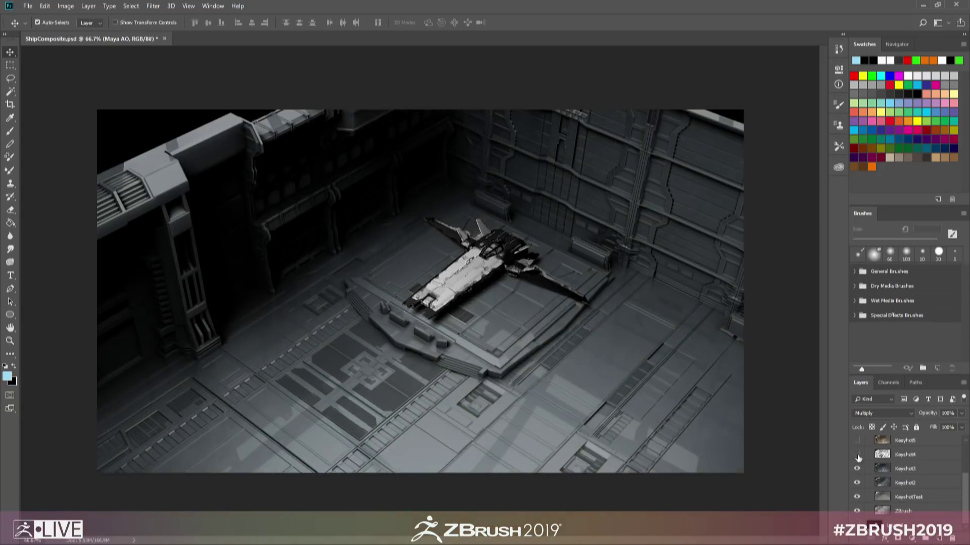
{"action": "left_click", "coordinate": [857, 440]}
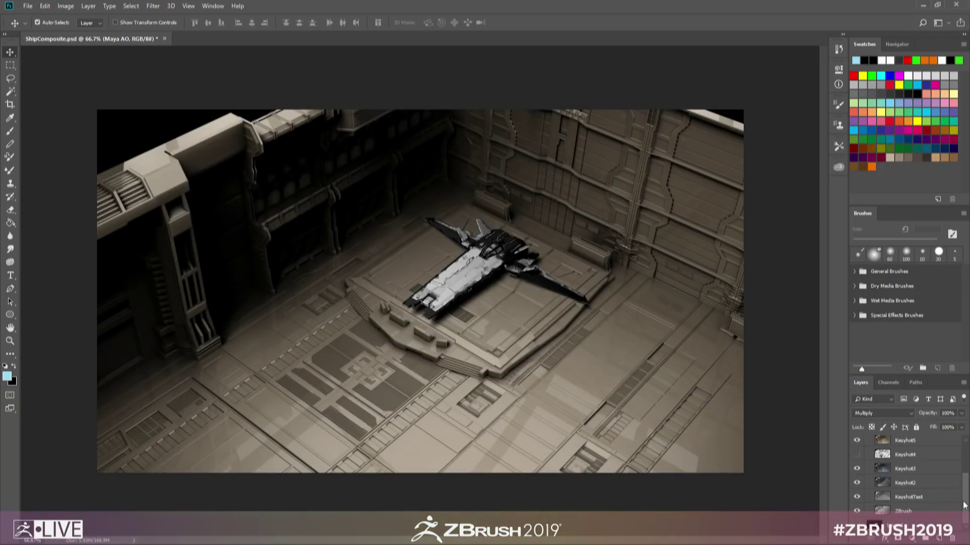
Step: Collapse the Hanger group, expand Ship Renders and show its DarkInk, Charcoal, BluePrint02 and BluePrint01 layers
{"action": "scroll", "coordinate": [870, 490], "scroll_direction": "up", "scroll_amount": 4}
{"action": "left_click", "coordinate": [868, 483]}
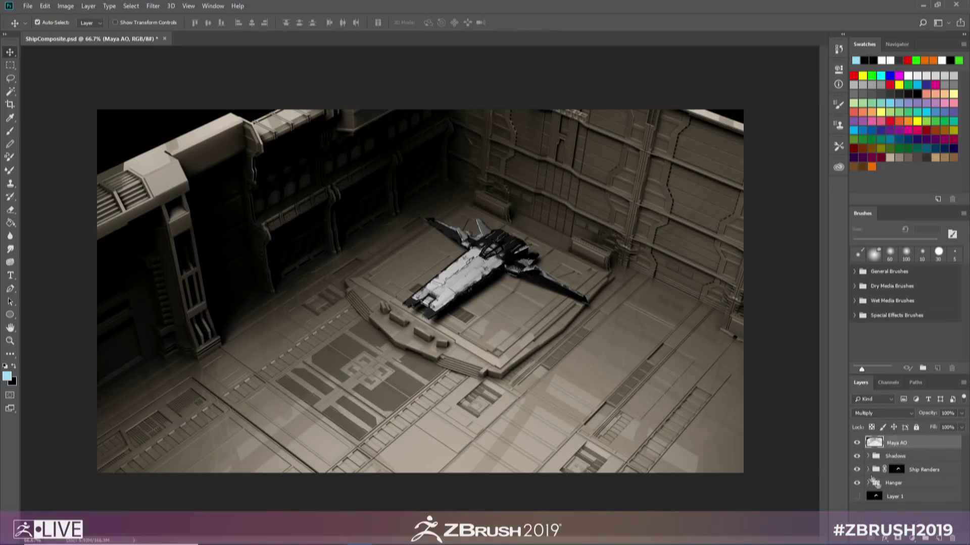
{"action": "left_click", "coordinate": [868, 470]}
{"action": "left_click_drag", "start_coordinate": [965, 462], "coordinate": [966, 517]}
{"action": "left_click", "coordinate": [857, 507]}
{"action": "left_click", "coordinate": [857, 493]}
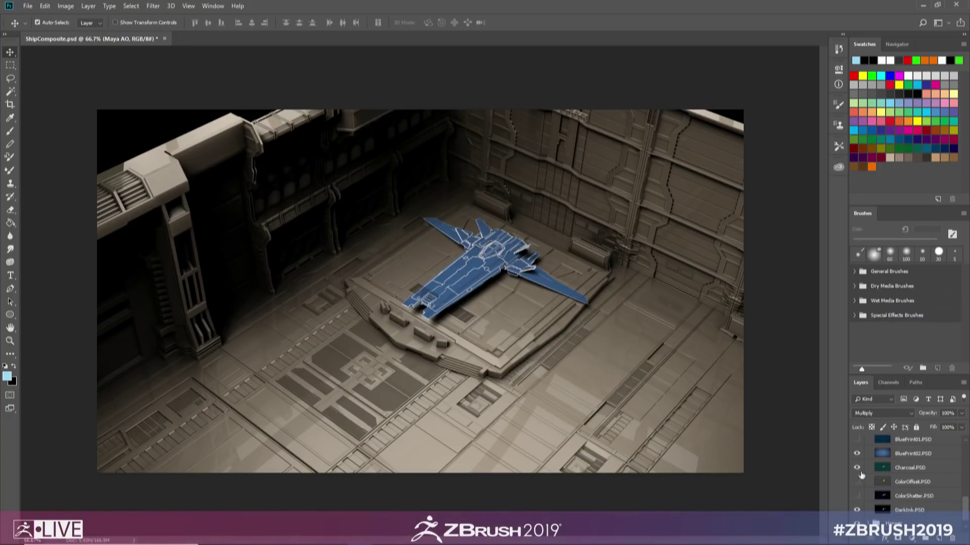
{"action": "left_click", "coordinate": [857, 441]}
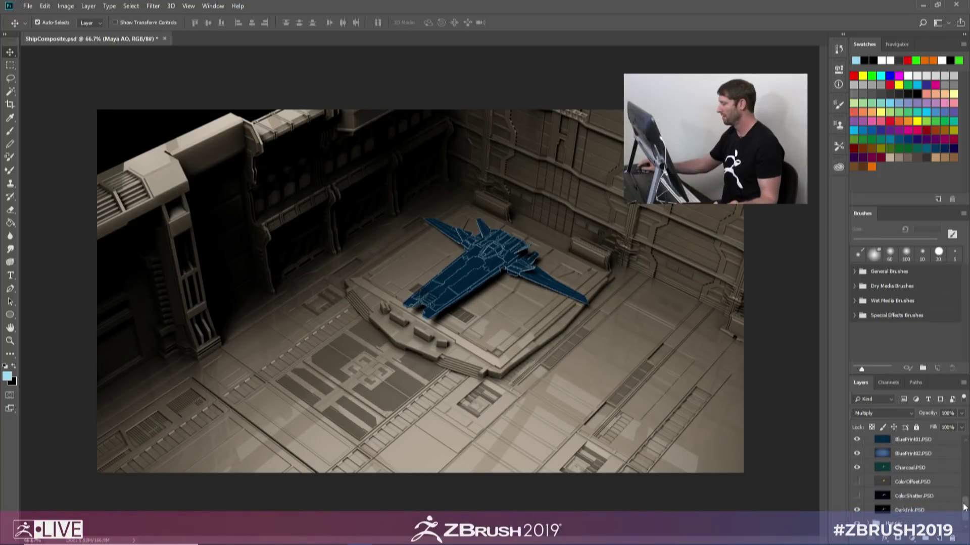
Step: Show the BWSketch, Pixels, PaintEffect and MessyWaterColor render layers of the ship in turn
{"action": "scroll", "coordinate": [857, 500], "scroll_direction": "up", "scroll_amount": 3}
{"action": "left_click", "coordinate": [857, 504]}
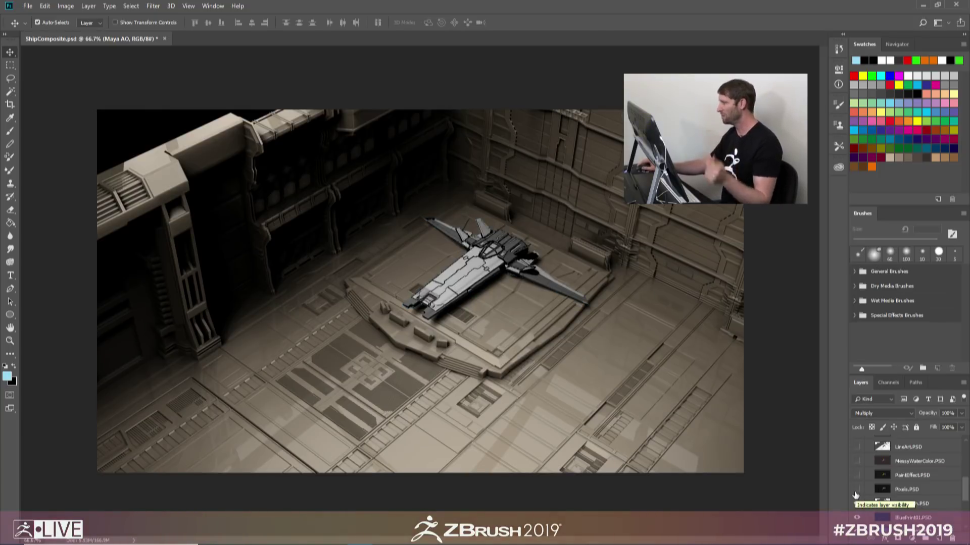
{"action": "left_click", "coordinate": [857, 490]}
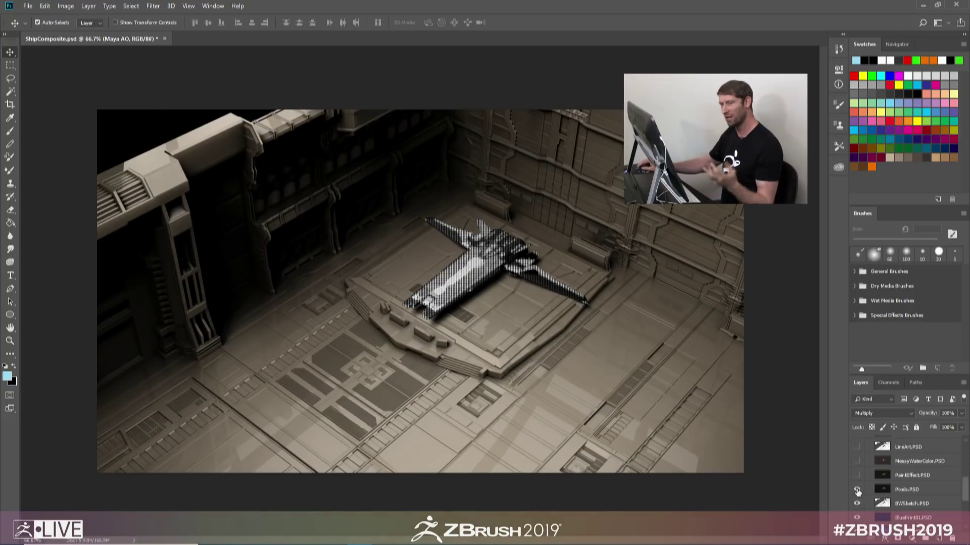
{"action": "left_click", "coordinate": [857, 476]}
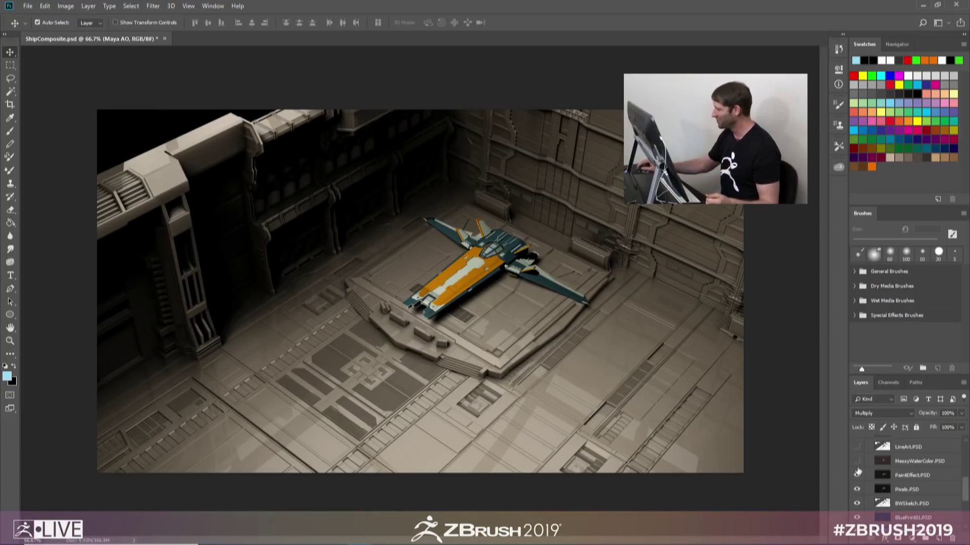
{"action": "left_click", "coordinate": [857, 462]}
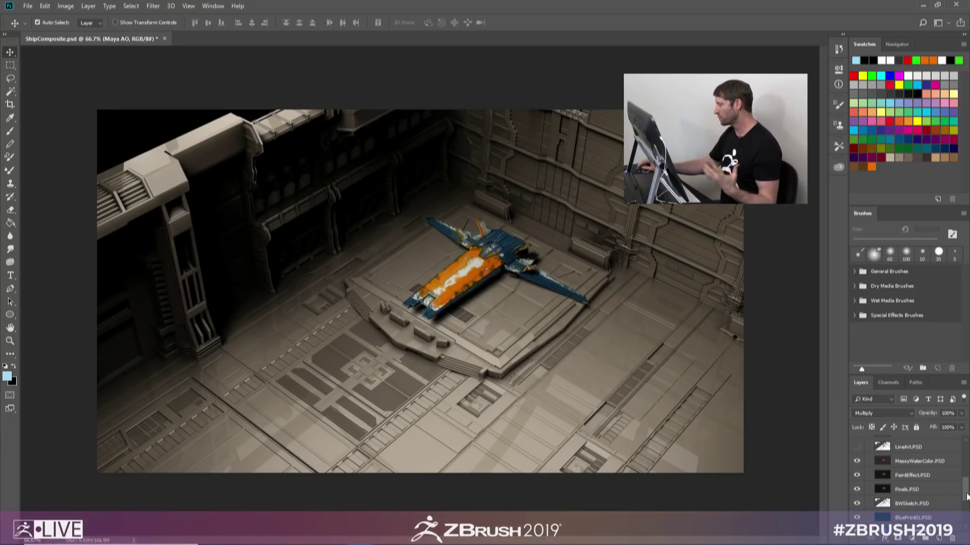
Step: Show the LineArt, Dots, WaterColor, ThinLine and StrongAnime ship render layers, comparing StrongAnime on and off
{"action": "left_click_drag", "start_coordinate": [965, 497], "coordinate": [964, 487]}
{"action": "scroll", "coordinate": [965, 487], "scroll_direction": "up", "scroll_amount": 2}
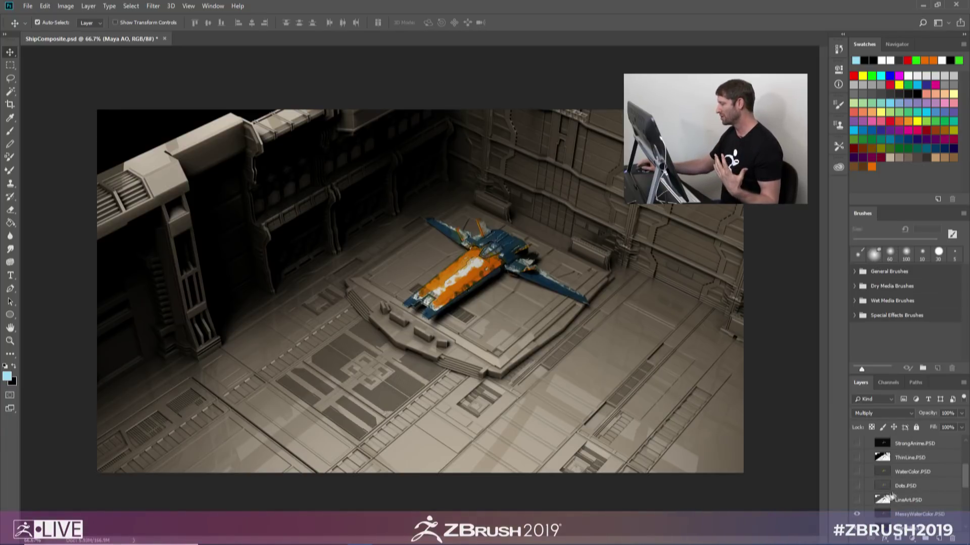
{"action": "left_click", "coordinate": [857, 500]}
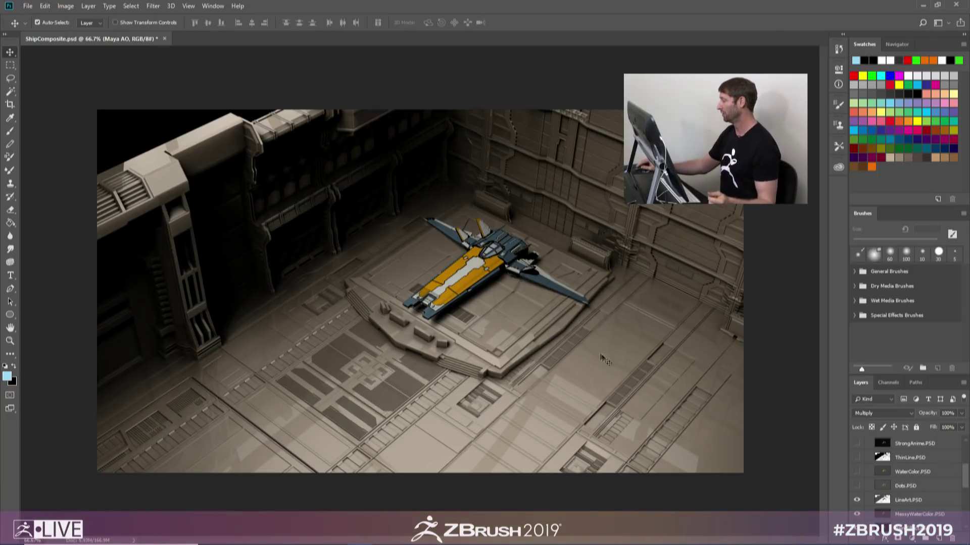
{"action": "left_click", "coordinate": [857, 486]}
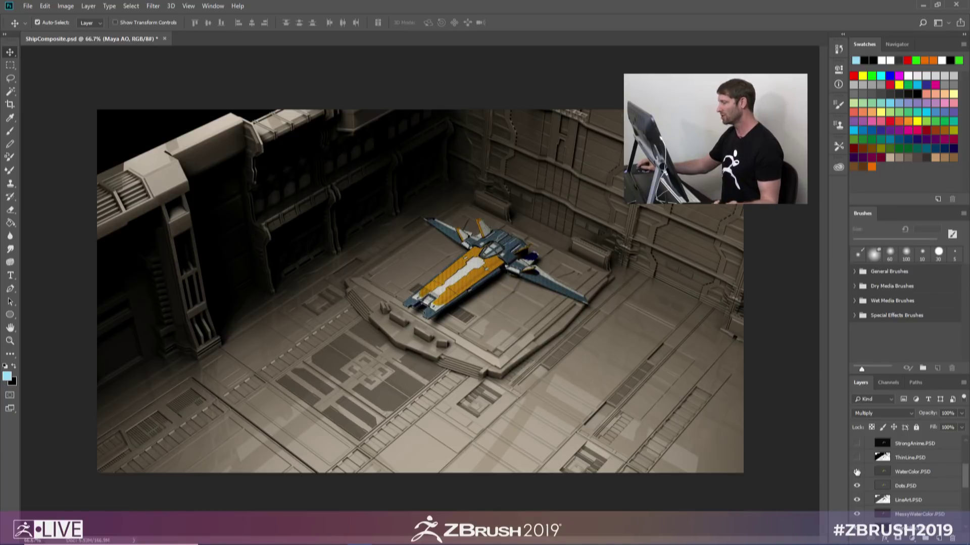
{"action": "left_click", "coordinate": [857, 471]}
{"action": "left_click", "coordinate": [857, 457]}
{"action": "left_click", "coordinate": [856, 444]}
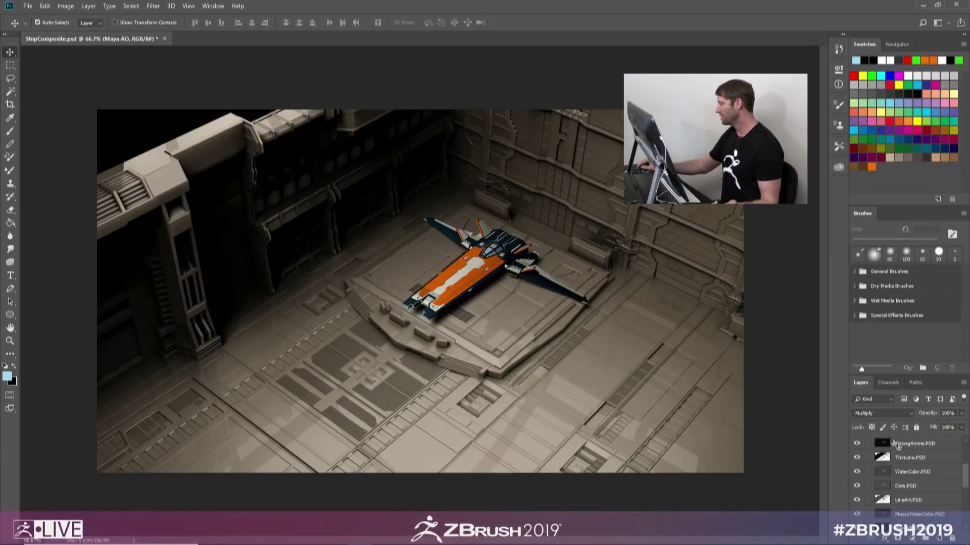
{"action": "left_click", "coordinate": [856, 443]}
{"action": "left_click", "coordinate": [856, 445]}
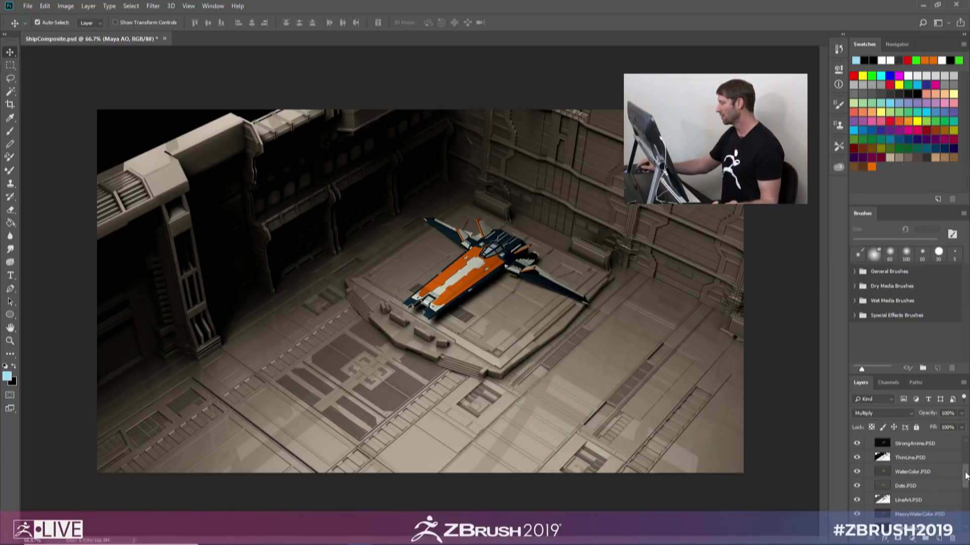
Step: Expand the Shadows group and compare the scene with the Flat shadow layer on and off, leaving it hidden
{"action": "scroll", "coordinate": [931, 472], "scroll_direction": "up", "scroll_amount": 3}
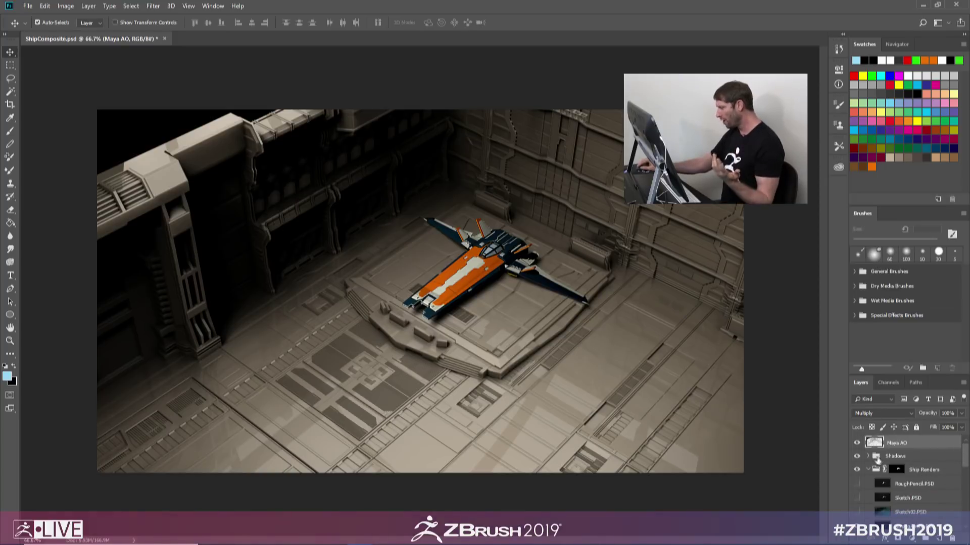
{"action": "left_click", "coordinate": [867, 456]}
{"action": "left_click", "coordinate": [857, 470]}
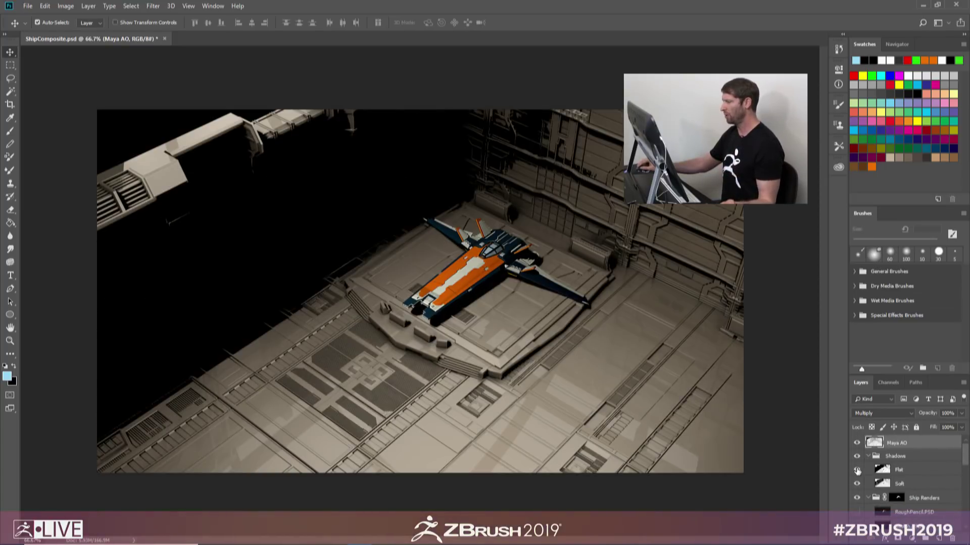
{"action": "left_click", "coordinate": [857, 470]}
{"action": "left_click", "coordinate": [857, 470]}
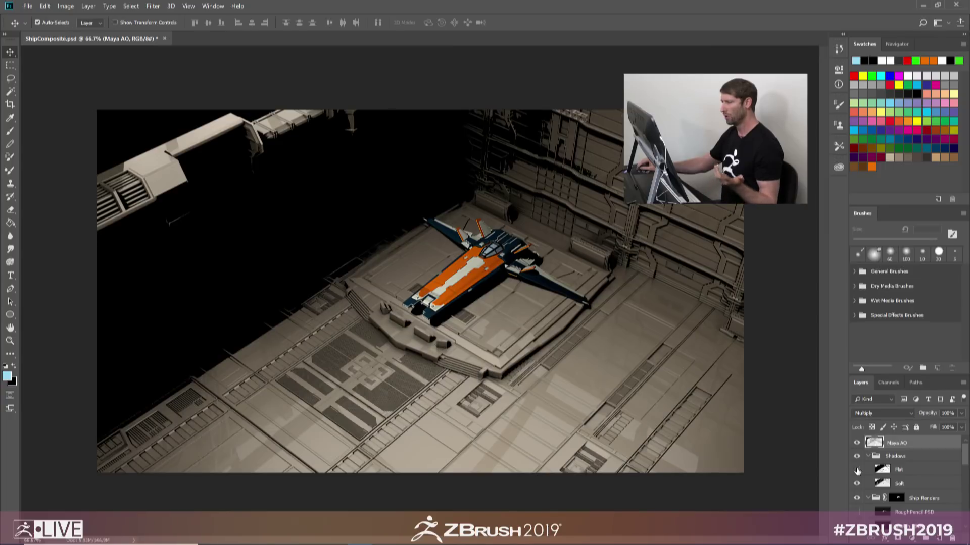
{"action": "left_click", "coordinate": [857, 470]}
{"action": "left_click", "coordinate": [857, 470]}
{"action": "left_click", "coordinate": [857, 470]}
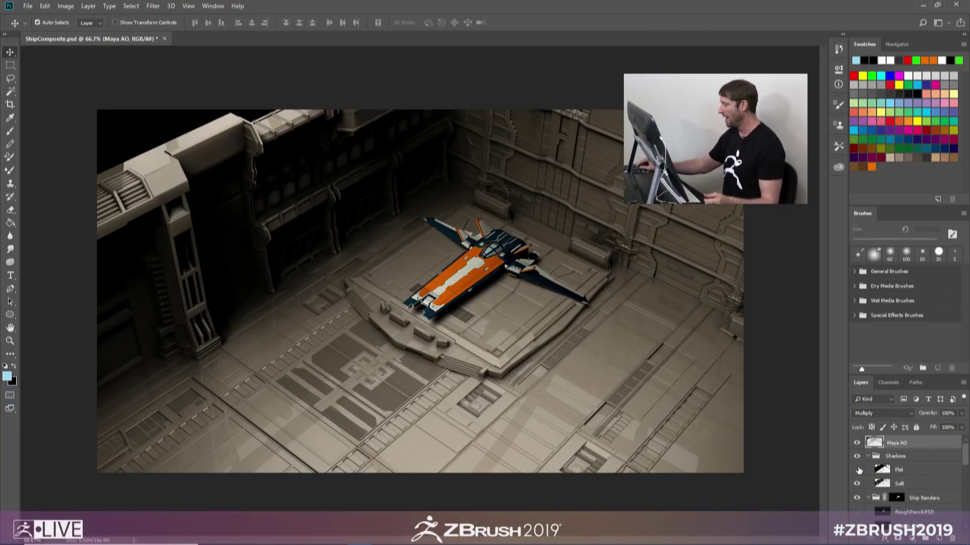
Step: Compare the composite with the Maya AO layer on and off, leaving it visible
{"action": "left_click", "coordinate": [857, 443]}
{"action": "left_click", "coordinate": [857, 443]}
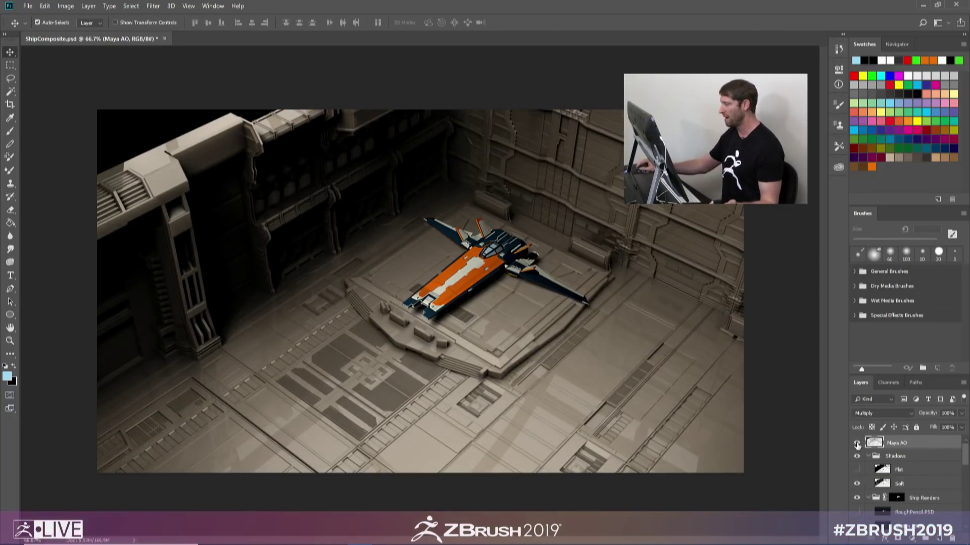
{"action": "left_click", "coordinate": [857, 443]}
{"action": "left_click", "coordinate": [857, 443]}
{"action": "left_click", "coordinate": [856, 443]}
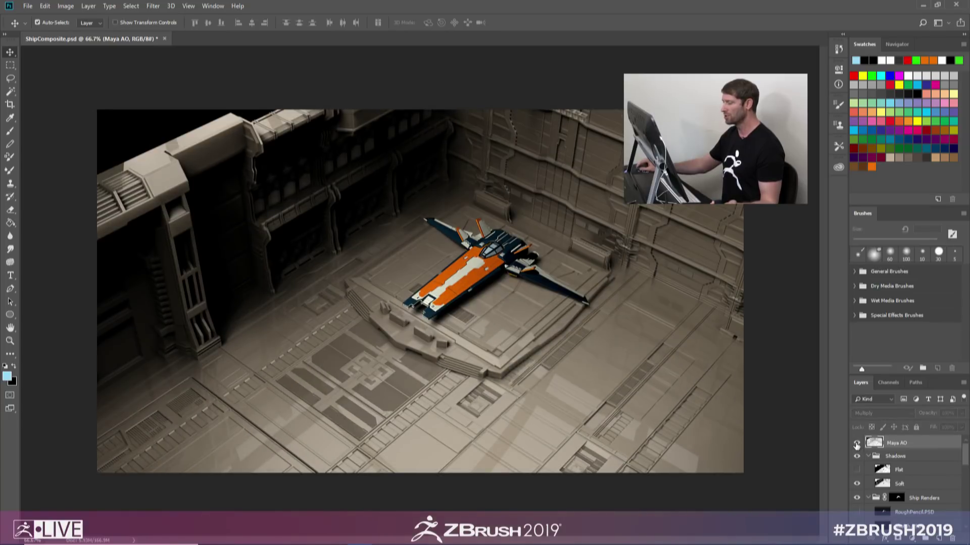
{"action": "left_click", "coordinate": [857, 443]}
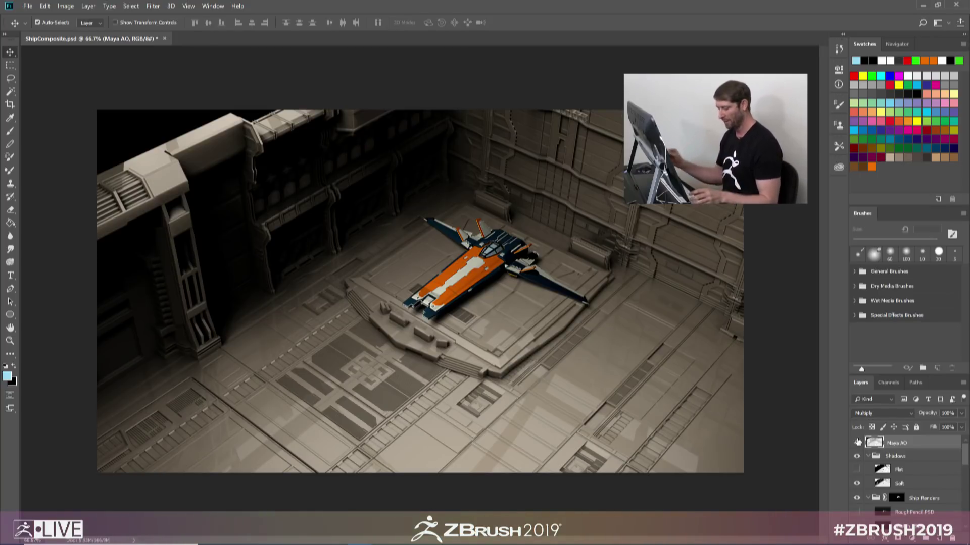
Step: Switch to ZBrush and open the ShipInApartment.ZPR project from LightBox without saving the current project
{"action": "key", "text": "alt+Tab"}
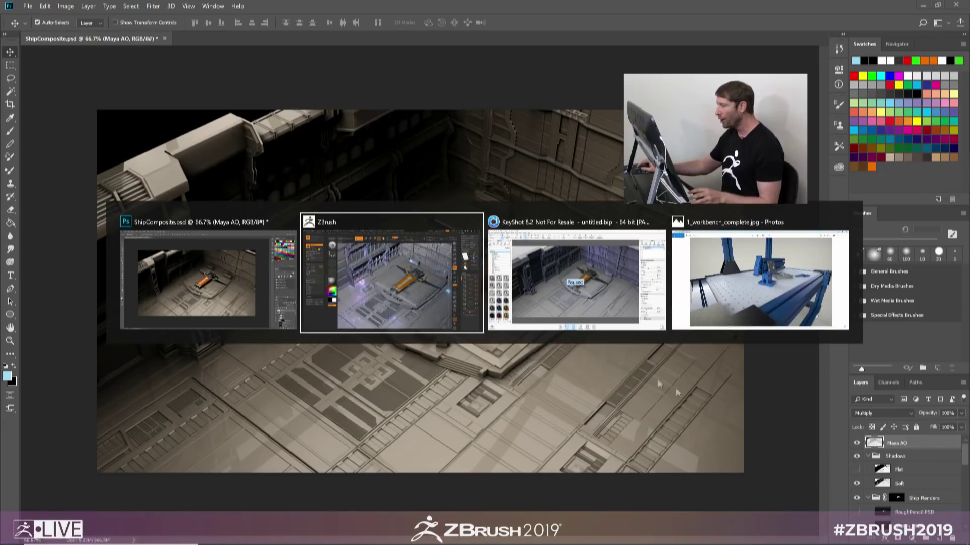
{"action": "left_click", "coordinate": [435, 291]}
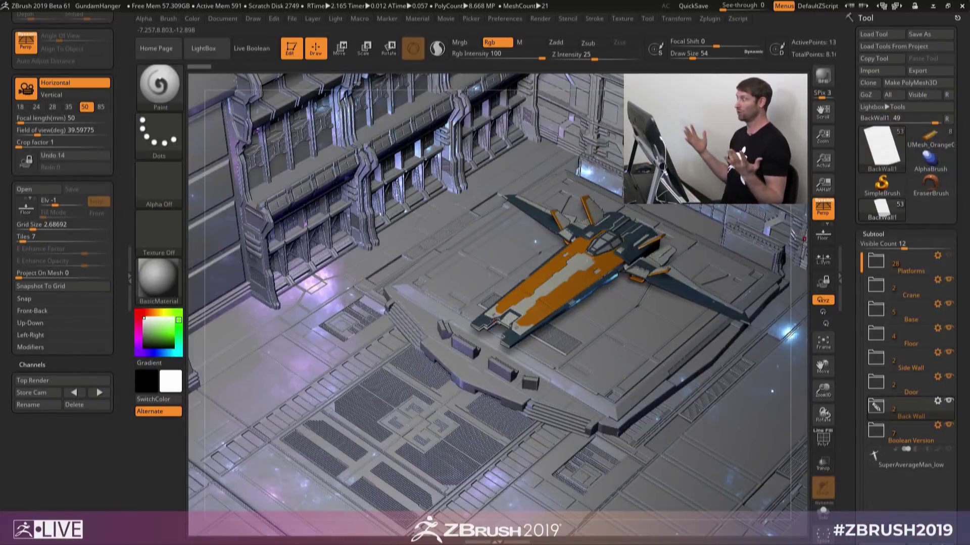
{"action": "key", "text": "comma"}
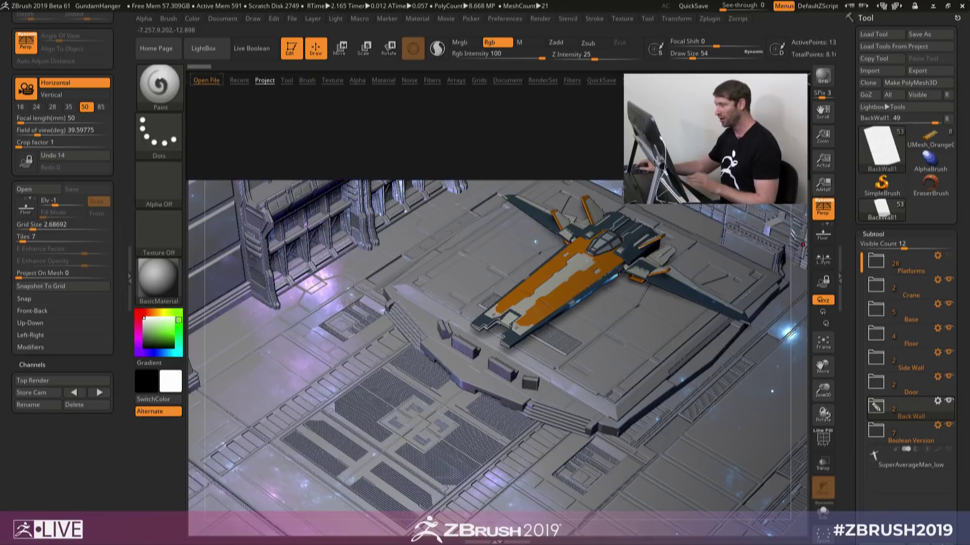
{"action": "double_click", "coordinate": [327, 117]}
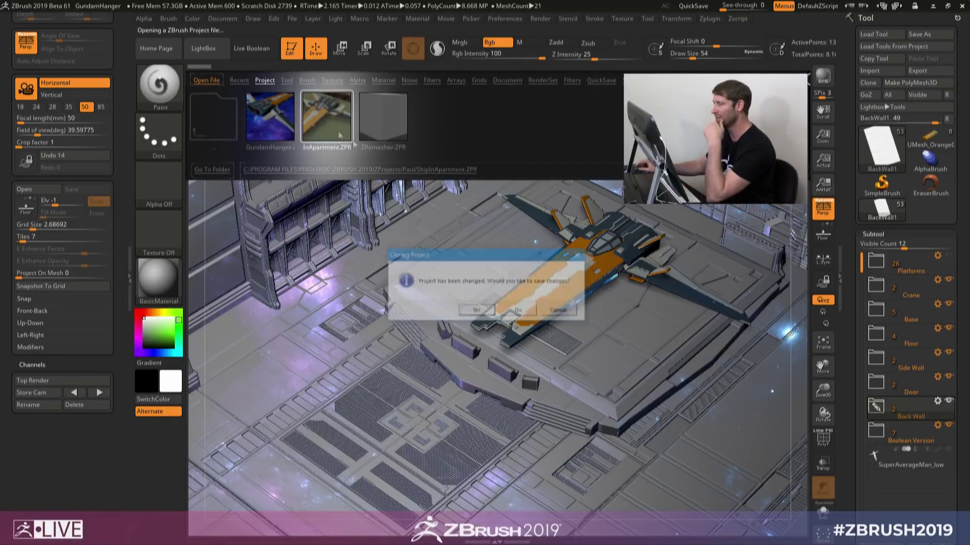
{"action": "left_click", "coordinate": [520, 311]}
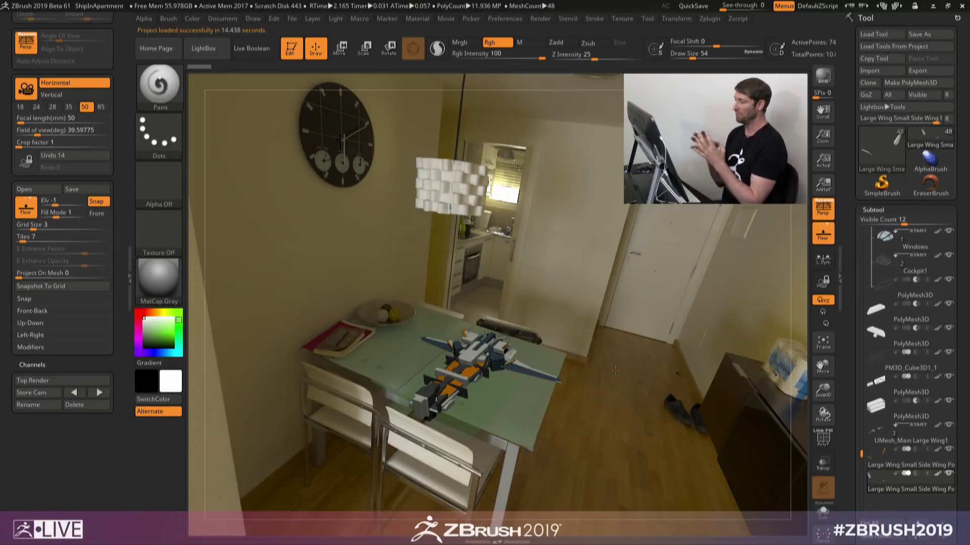
Step: Turn on Live Boolean for the spaceship and render the apartment scene with BPR
{"action": "left_click", "coordinate": [251, 49]}
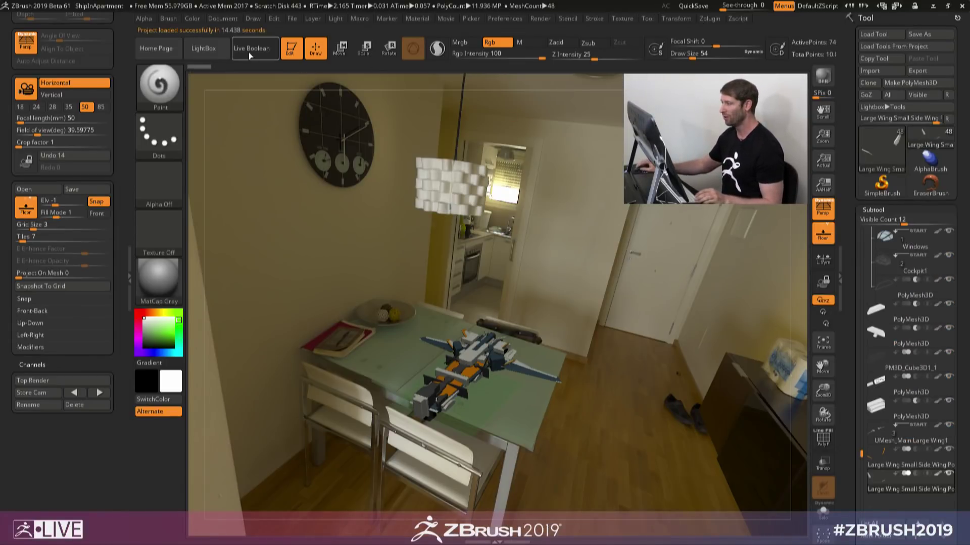
{"action": "mouse_move", "coordinate": [586, 415]}
{"action": "left_mouse_down"}
{"action": "mouse_move", "coordinate": [600, 394]}
{"action": "mouse_move", "coordinate": [592, 369]}
{"action": "mouse_move", "coordinate": [621, 366]}
{"action": "mouse_move", "coordinate": [514, 386]}
{"action": "mouse_move", "coordinate": [527, 396]}
{"action": "mouse_move", "coordinate": [511, 402]}
{"action": "mouse_move", "coordinate": [523, 409]}
{"action": "mouse_move", "coordinate": [517, 396]}
{"action": "mouse_move", "coordinate": [528, 397]}
{"action": "left_mouse_up"}
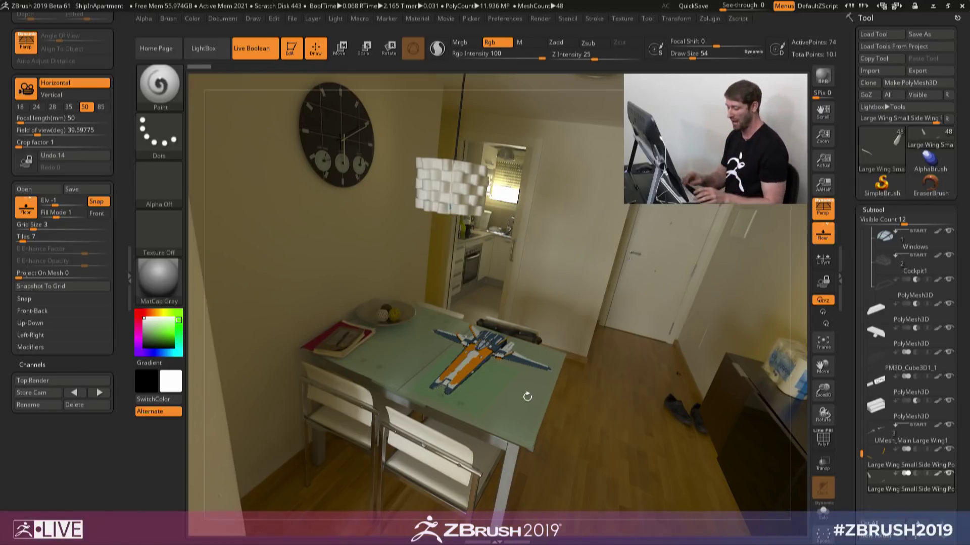
{"action": "key", "text": "shift"}
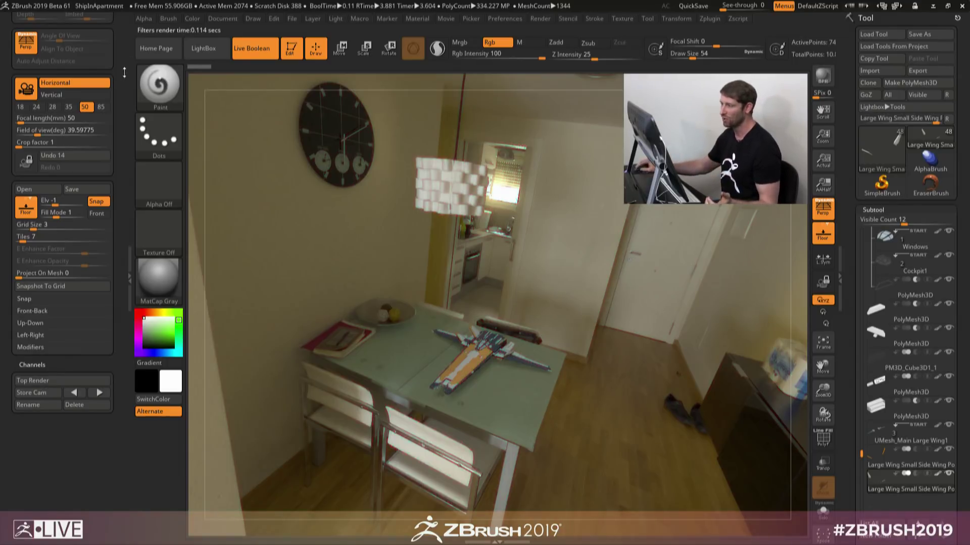
Step: Dock the Render palette in the tray above the Draw palette
{"action": "left_click_drag", "start_coordinate": [125, 74], "coordinate": [129, 221]}
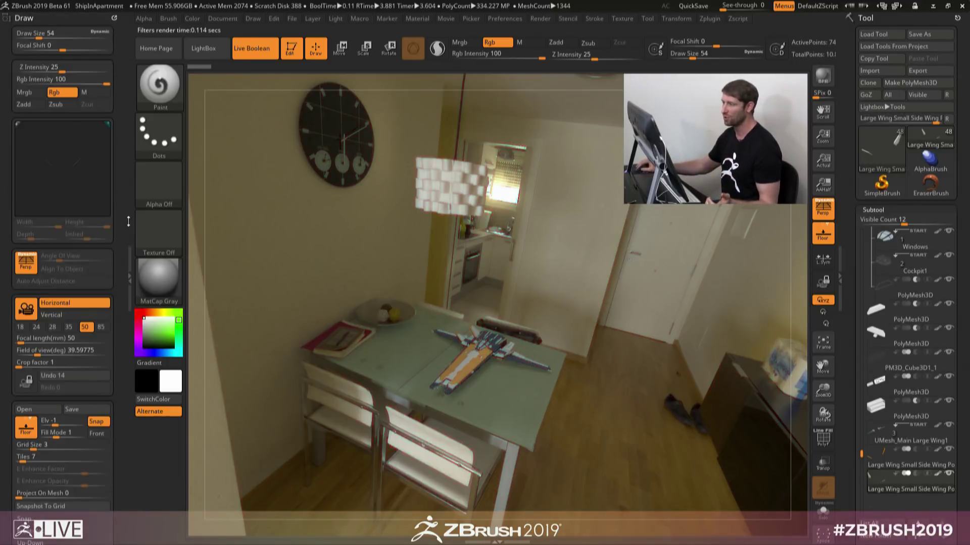
{"action": "left_click", "coordinate": [539, 20]}
{"action": "left_click", "coordinate": [535, 32]}
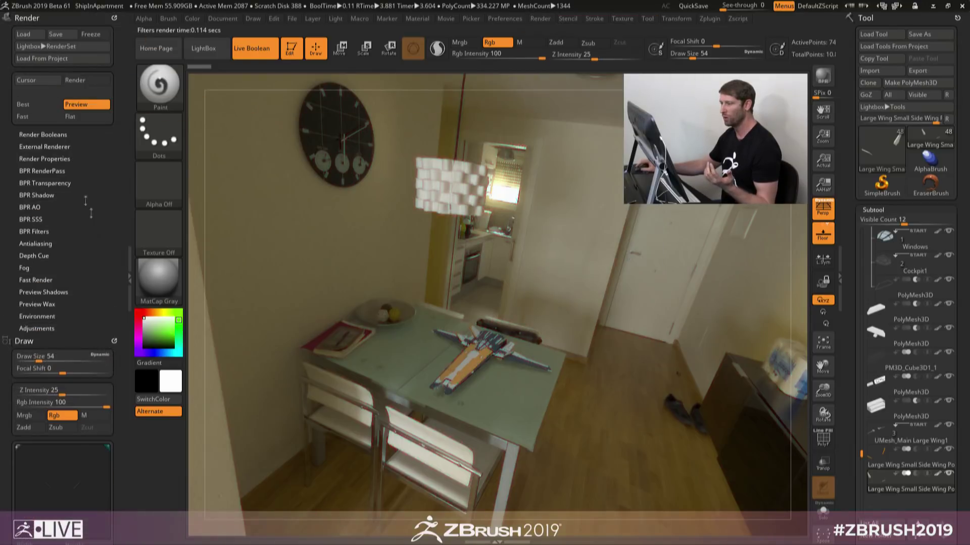
Step: Expand the BPR Filters settings and disable filters F3, F2 and F1 on the apartment render
{"action": "left_click", "coordinate": [39, 231]}
{"action": "left_click_drag", "start_coordinate": [106, 203], "coordinate": [106, 103]}
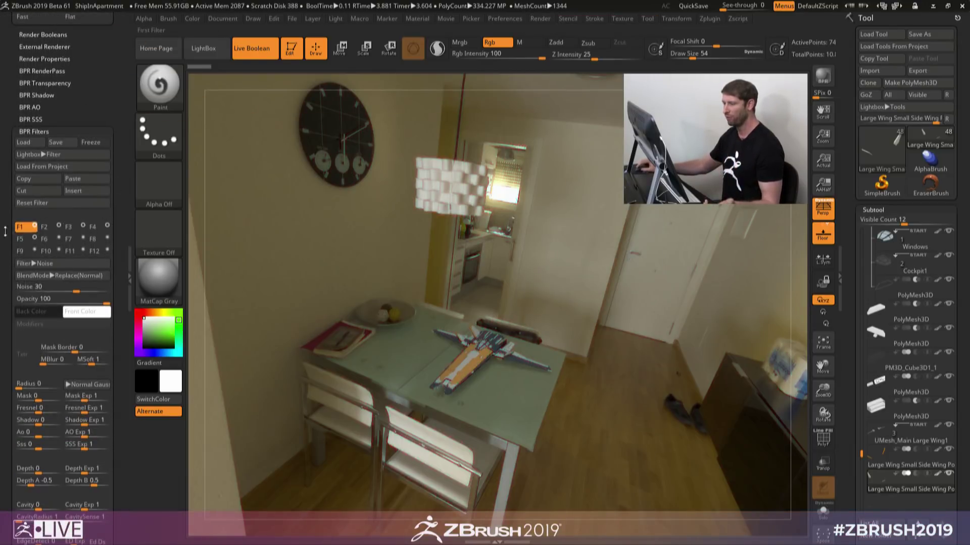
{"action": "left_click", "coordinate": [70, 227]}
{"action": "left_click", "coordinate": [91, 227]}
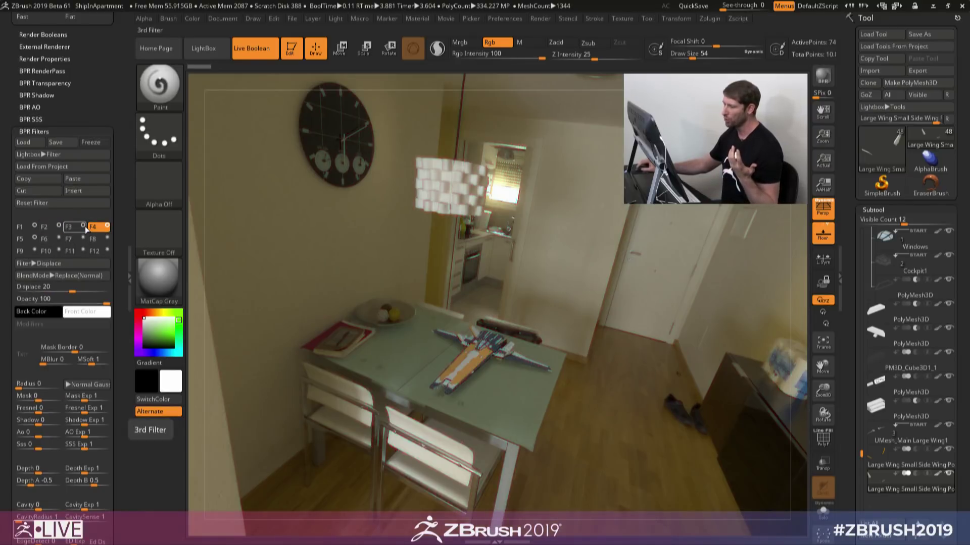
{"action": "left_click", "coordinate": [83, 226]}
{"action": "left_click", "coordinate": [59, 226]}
{"action": "left_click", "coordinate": [35, 225]}
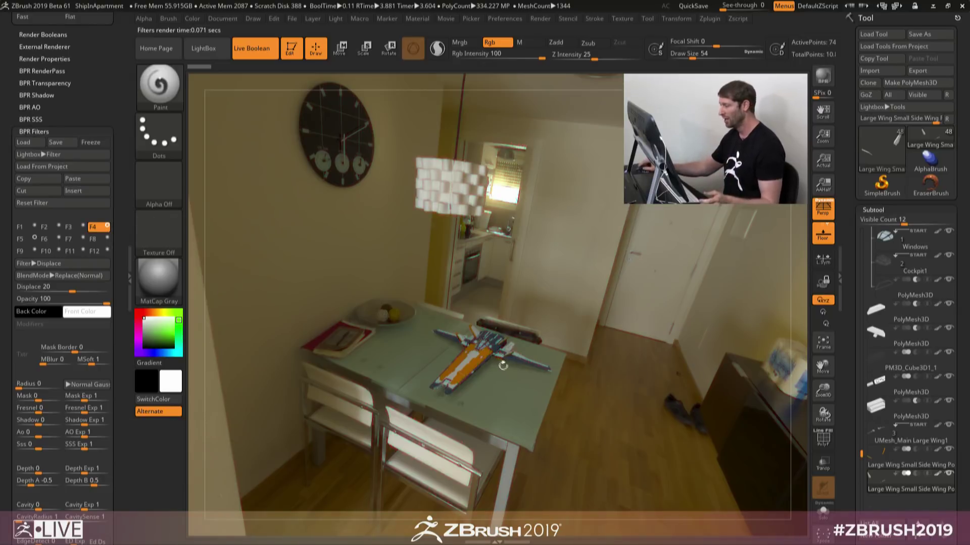
Step: Compare the render with filter F4 off and on, and look through the settings of its Displace filter
{"action": "left_click", "coordinate": [107, 227]}
{"action": "left_click", "coordinate": [108, 226]}
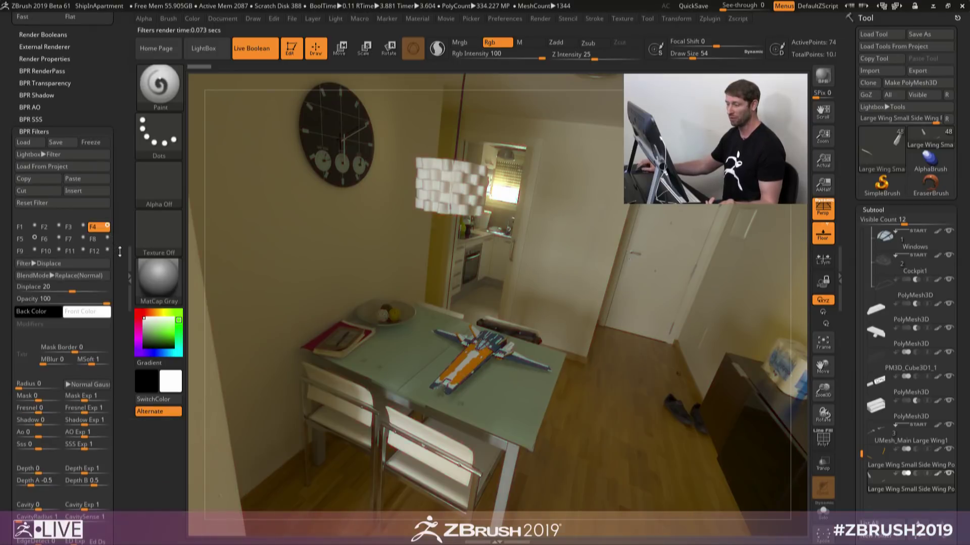
{"action": "left_click_drag", "start_coordinate": [120, 252], "coordinate": [128, 148]}
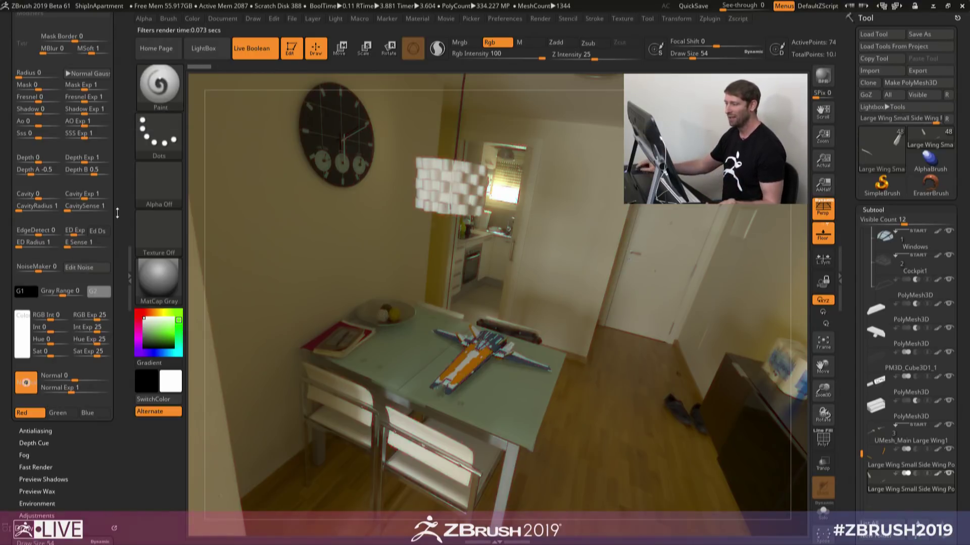
{"action": "left_click_drag", "start_coordinate": [118, 214], "coordinate": [118, 337]}
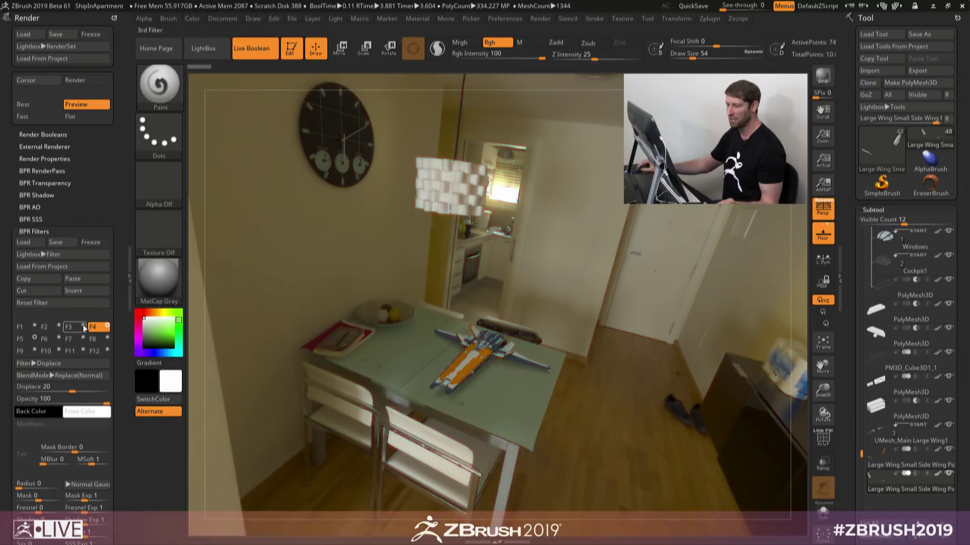
Step: Re-enable render filters F3, F2 and F1 and collapse the BPR Filters settings
{"action": "left_click", "coordinate": [83, 325]}
{"action": "left_click", "coordinate": [59, 325]}
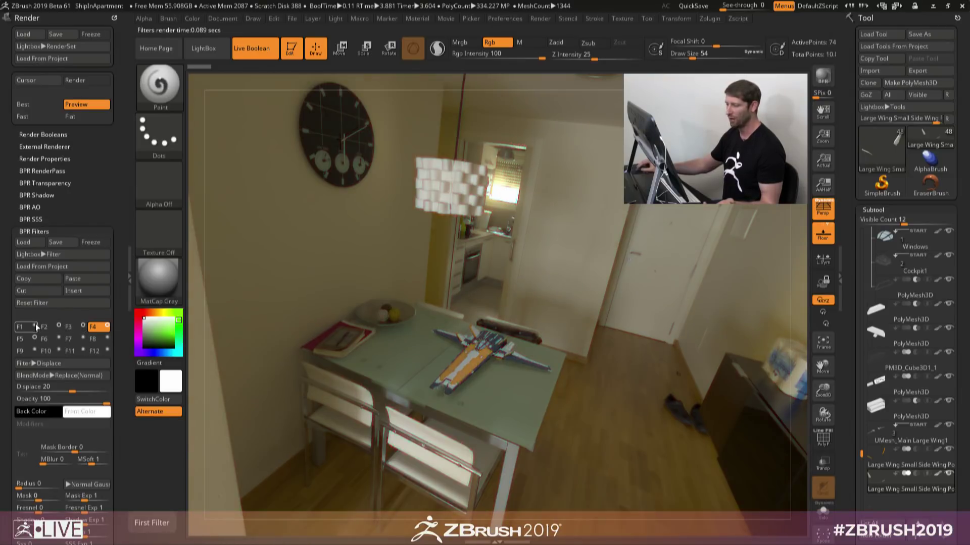
{"action": "left_click", "coordinate": [34, 324]}
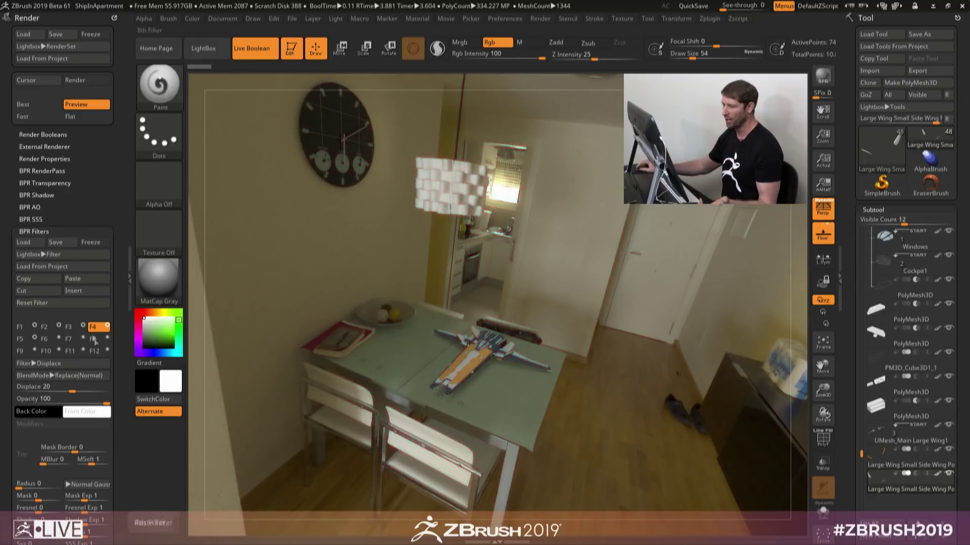
{"action": "left_click", "coordinate": [38, 231]}
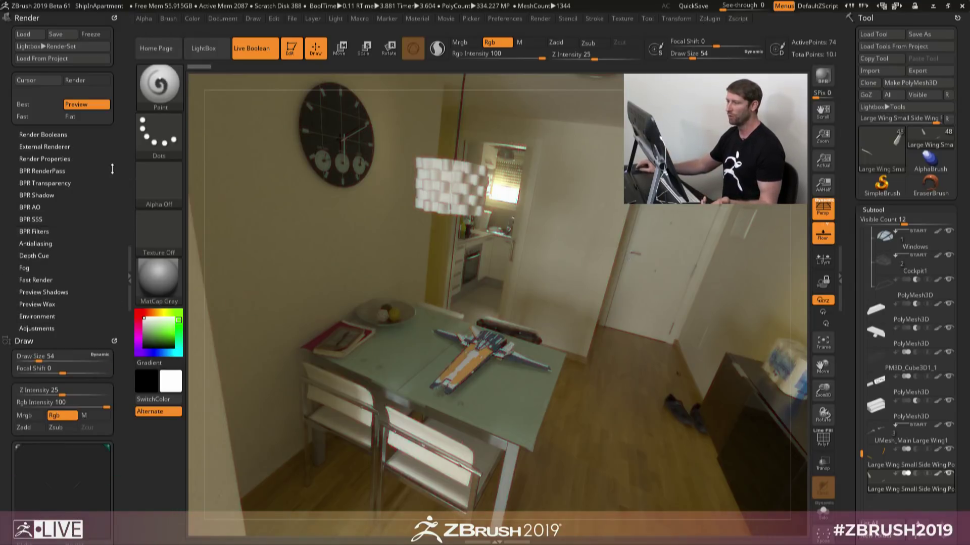
Step: Dock the Draw palette in the tray and try camera focal lengths of 24 mm and 85 mm on the spaceship
{"action": "left_click", "coordinate": [254, 20]}
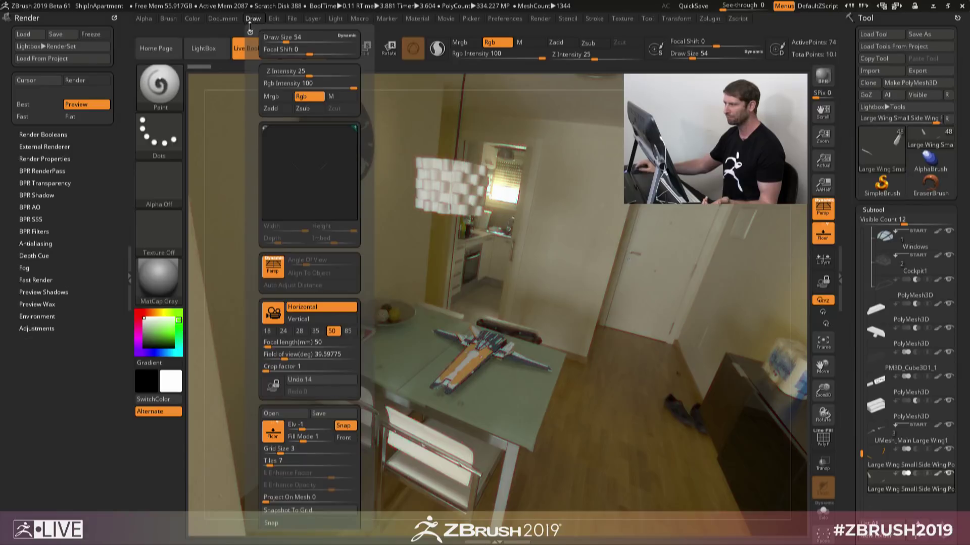
{"action": "left_click_drag", "start_coordinate": [251, 31], "coordinate": [56, 47]}
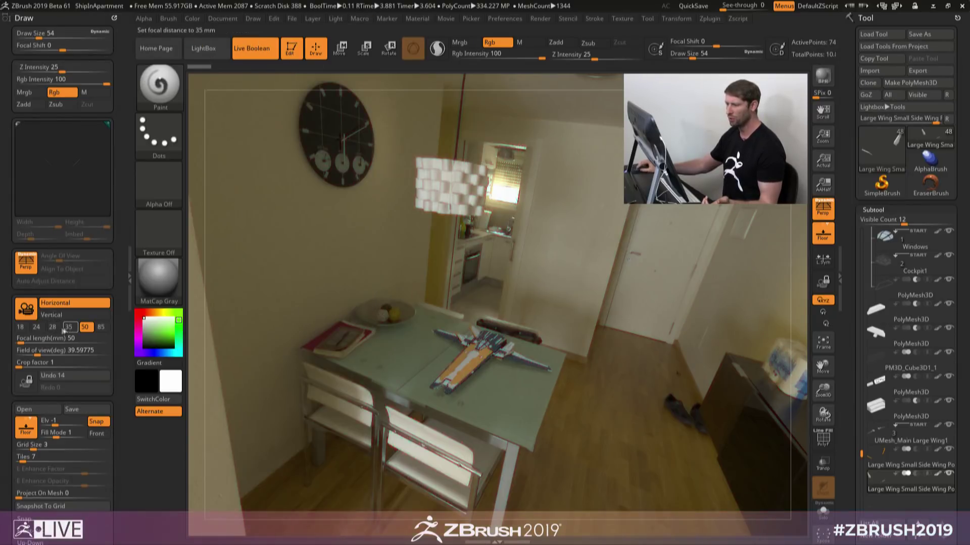
{"action": "left_click", "coordinate": [36, 327]}
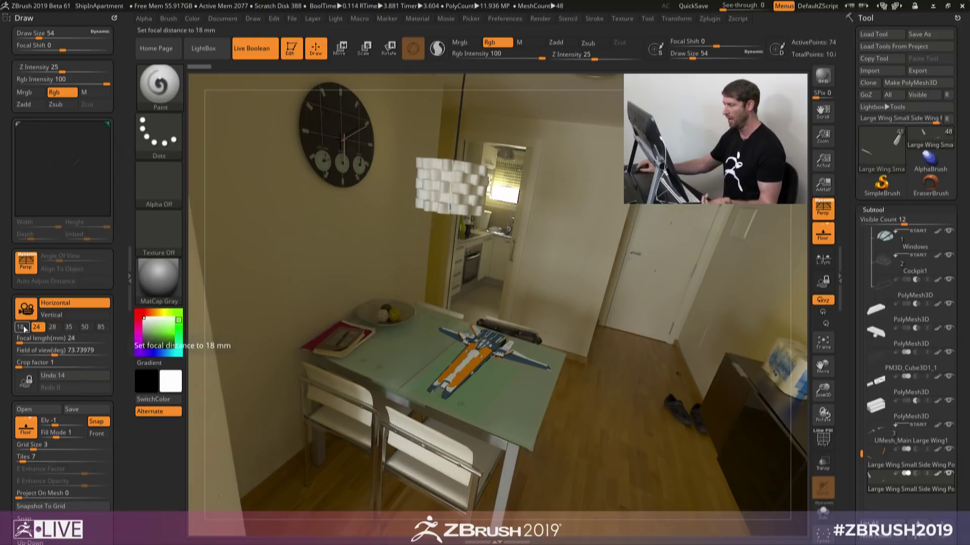
{"action": "left_click", "coordinate": [102, 327]}
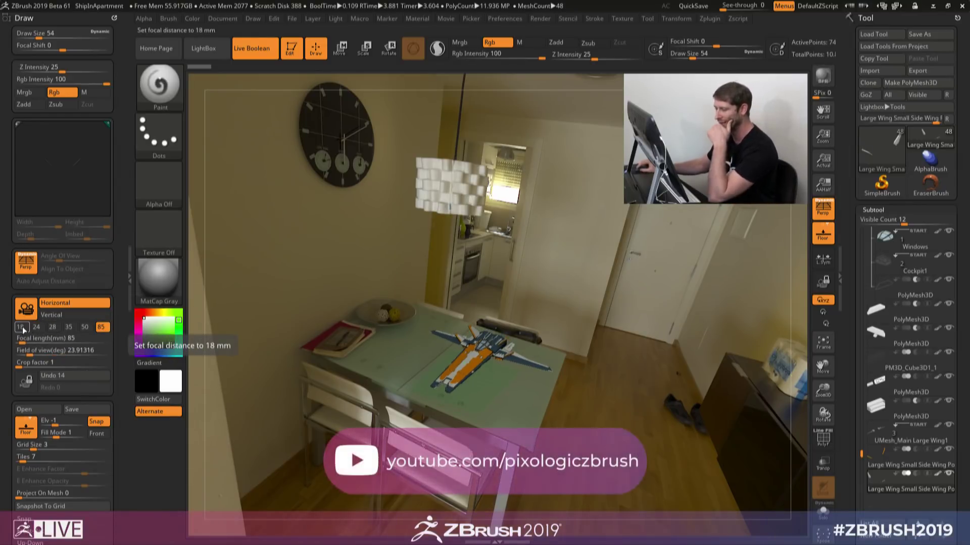
Step: Set the camera's focal length to 24 mm and render the apartment scene with BPR
{"action": "left_click", "coordinate": [38, 330]}
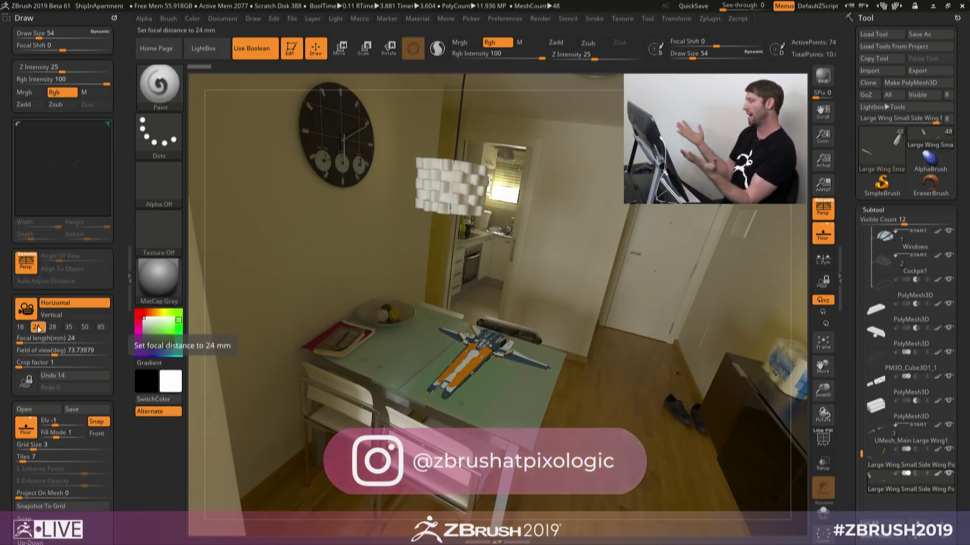
{"action": "key", "text": "shift"}
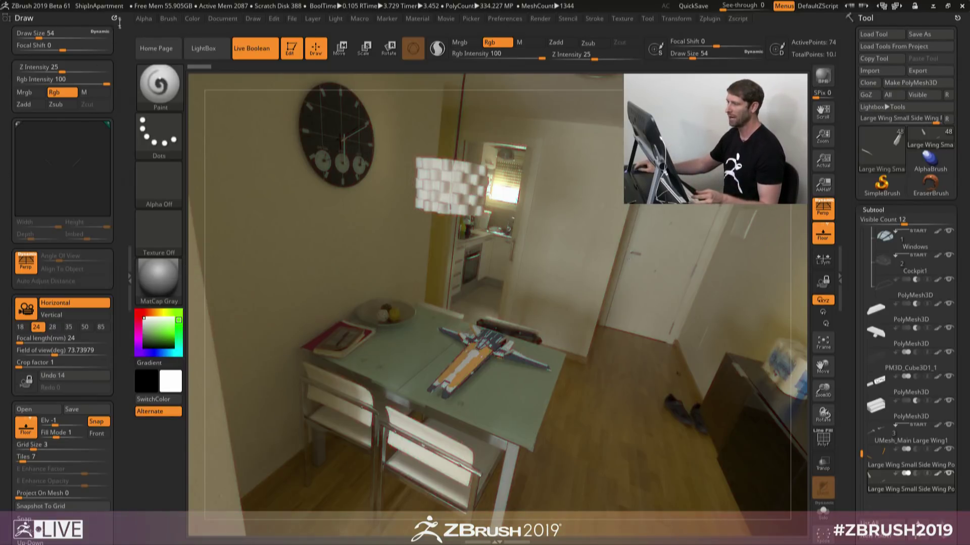
Step: Review the Draw palette's camera and floor settings, remove the palette from the tray and collapse the tray
{"action": "left_click_drag", "start_coordinate": [119, 372], "coordinate": [118, 326]}
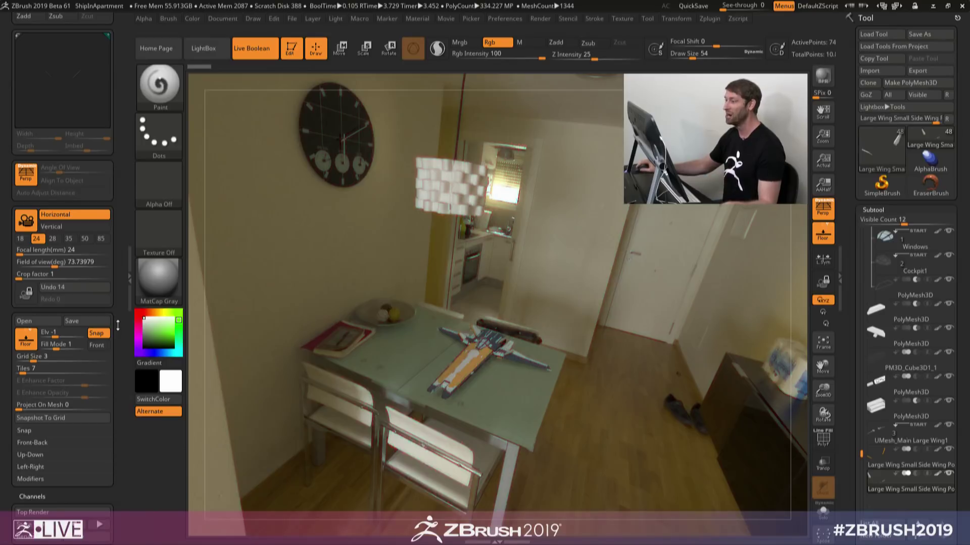
{"action": "left_click", "coordinate": [121, 254]}
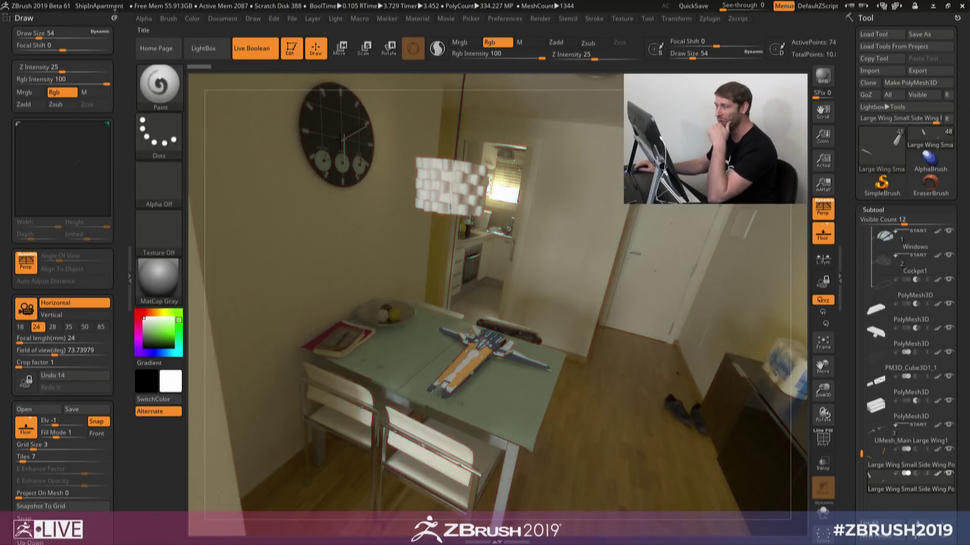
{"action": "left_click", "coordinate": [114, 17]}
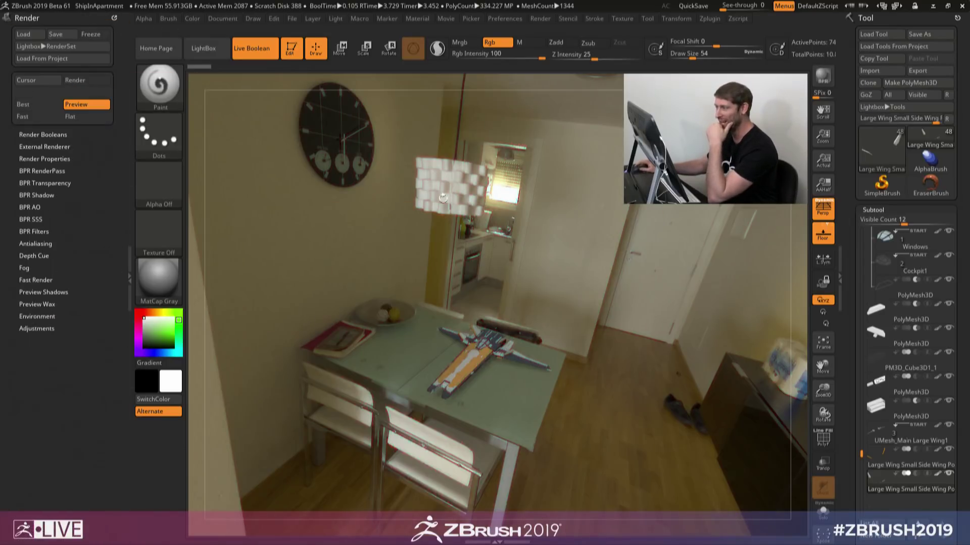
{"action": "left_click", "coordinate": [129, 286]}
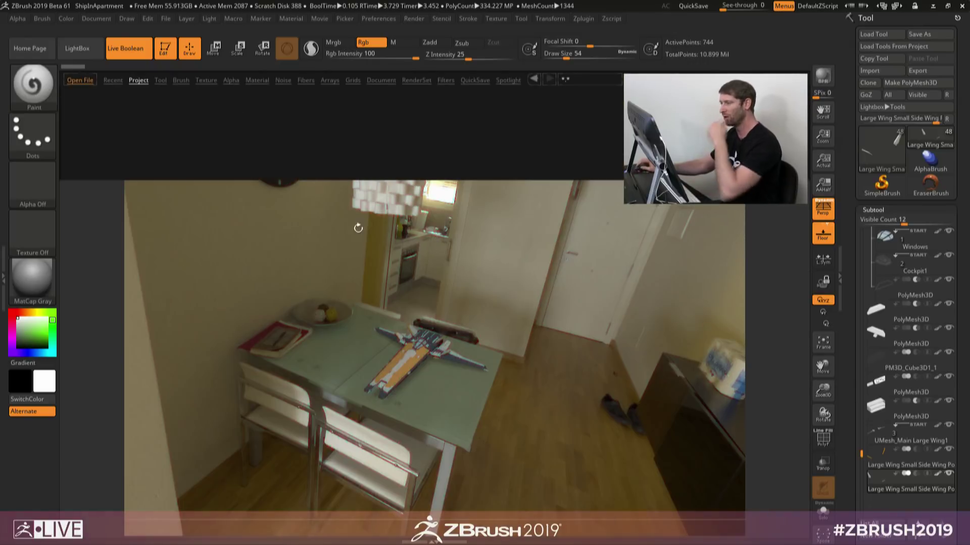
Step: Open the ZRemesher.ZPR project from LightBox without saving the current project
{"action": "double_click", "coordinate": [259, 121]}
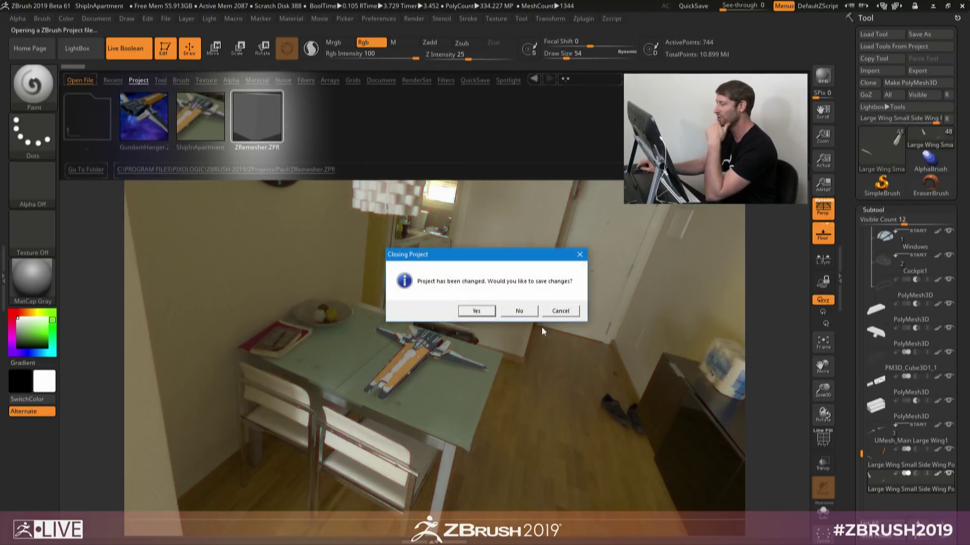
{"action": "left_click", "coordinate": [519, 311]}
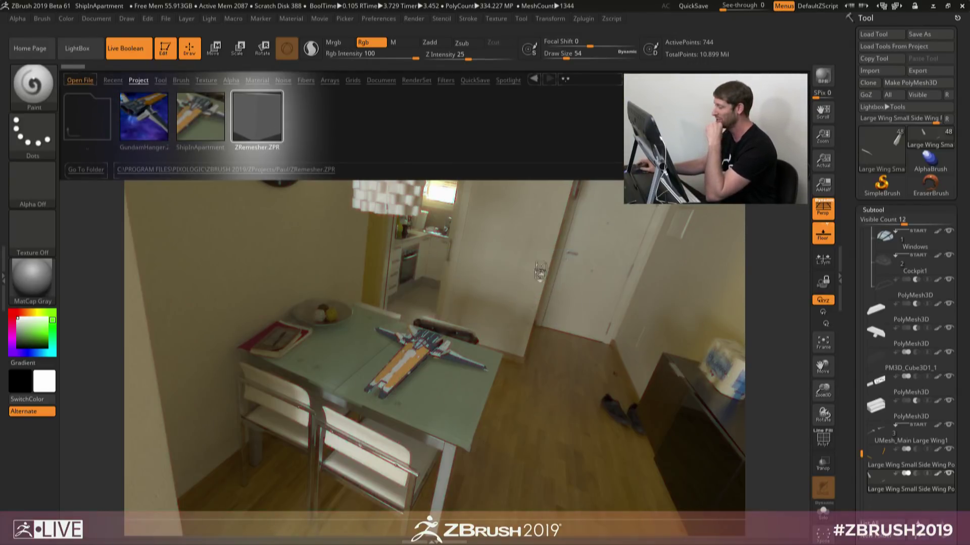
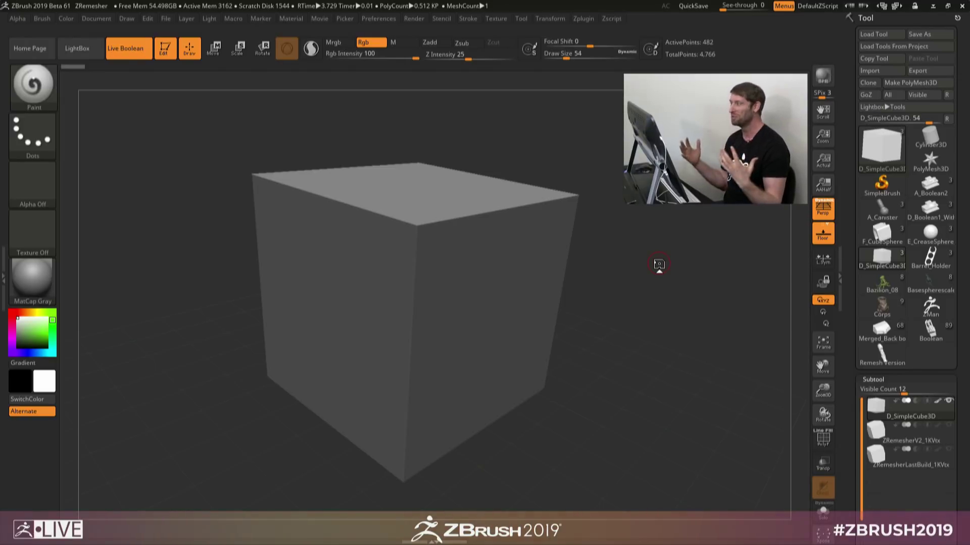
Step: Turn on PolyFrame for the D_SimpleCube3D subtool and inspect the cube's topology
{"action": "key", "text": "shift+f"}
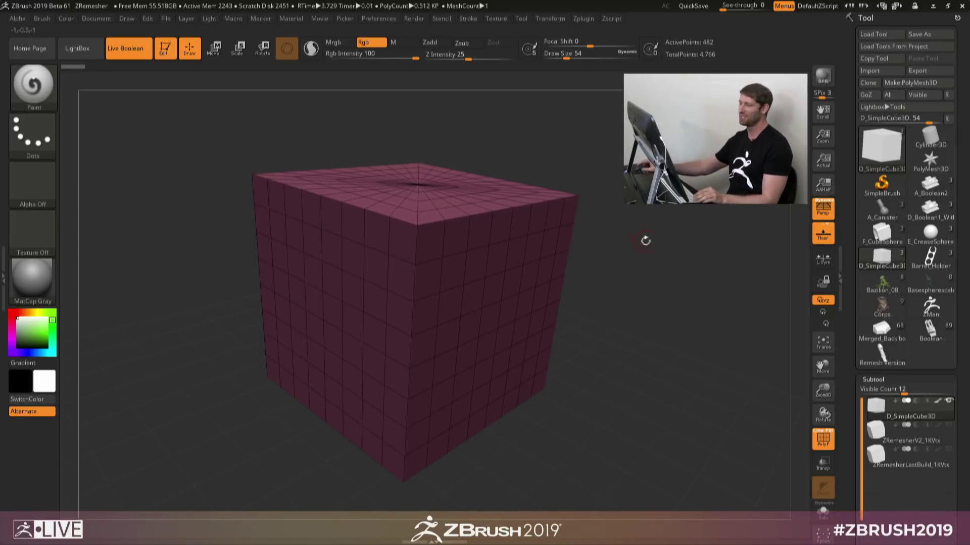
{"action": "mouse_move", "coordinate": [646, 241]}
{"action": "left_mouse_down"}
{"action": "mouse_move", "coordinate": [656, 272]}
{"action": "mouse_move", "coordinate": [652, 265]}
{"action": "left_mouse_up"}
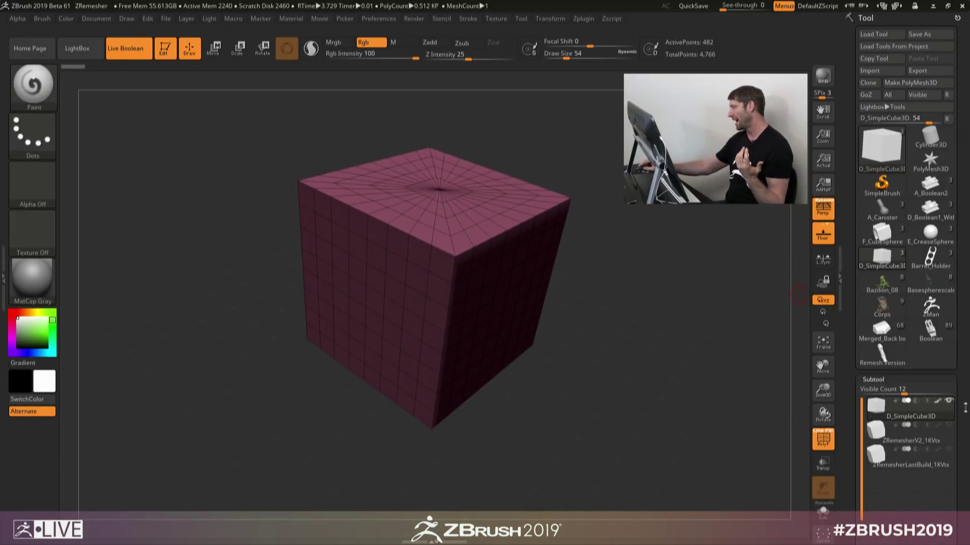
{"action": "scroll", "coordinate": [904, 353], "scroll_direction": "down", "scroll_amount": 5}
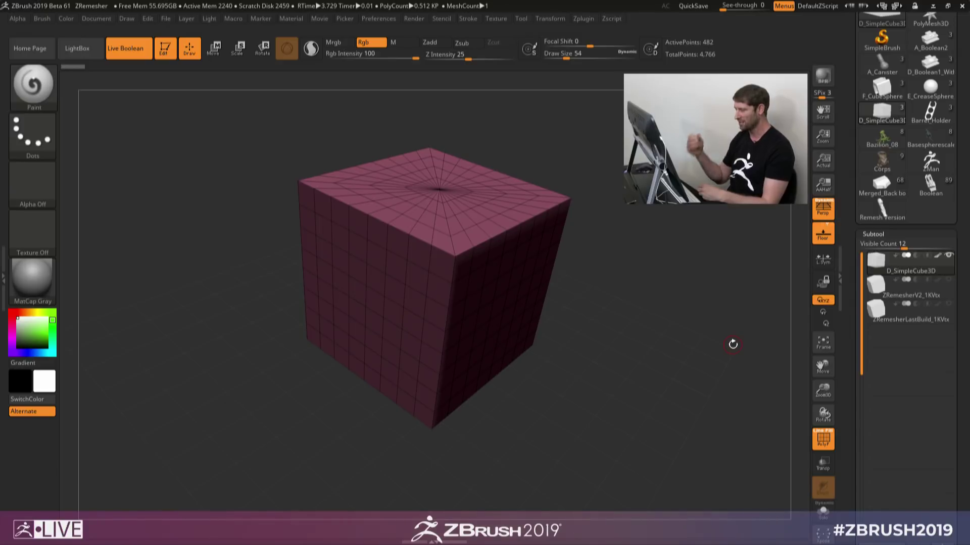
Step: Select the ZRemesherV2_1KVtx subtool, turn off Live Boolean and isolate the subtool with Solo
{"action": "key", "text": "Down"}
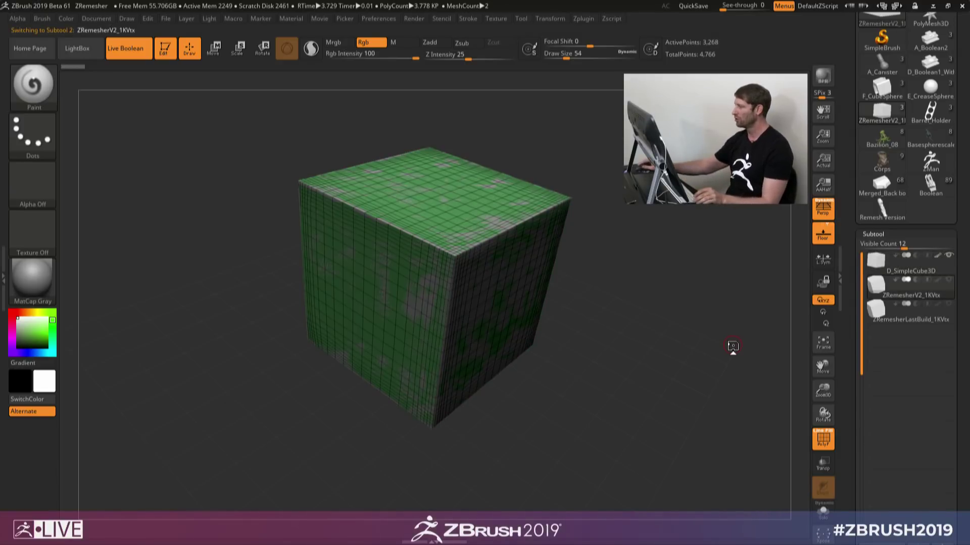
{"action": "left_click_drag", "start_coordinate": [704, 364], "coordinate": [727, 412]}
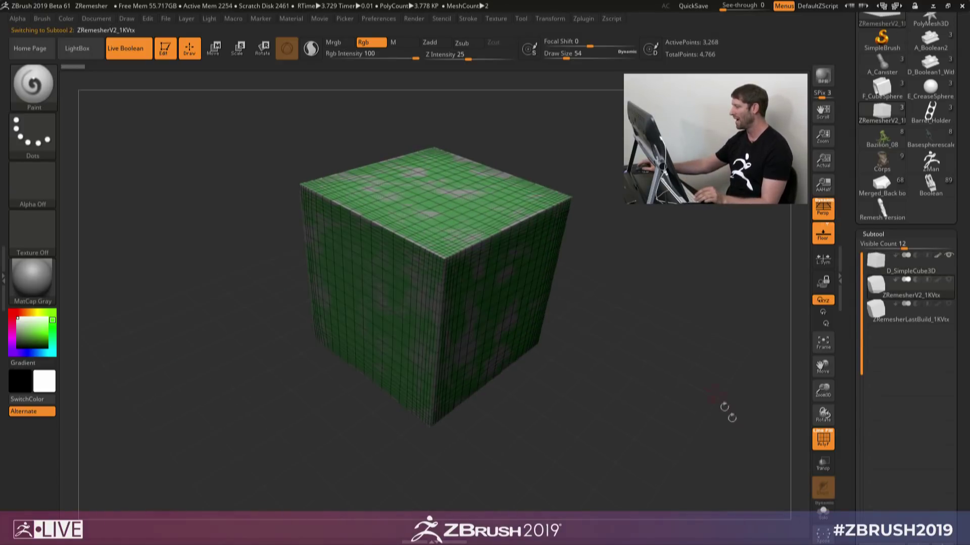
{"action": "left_click", "coordinate": [129, 48]}
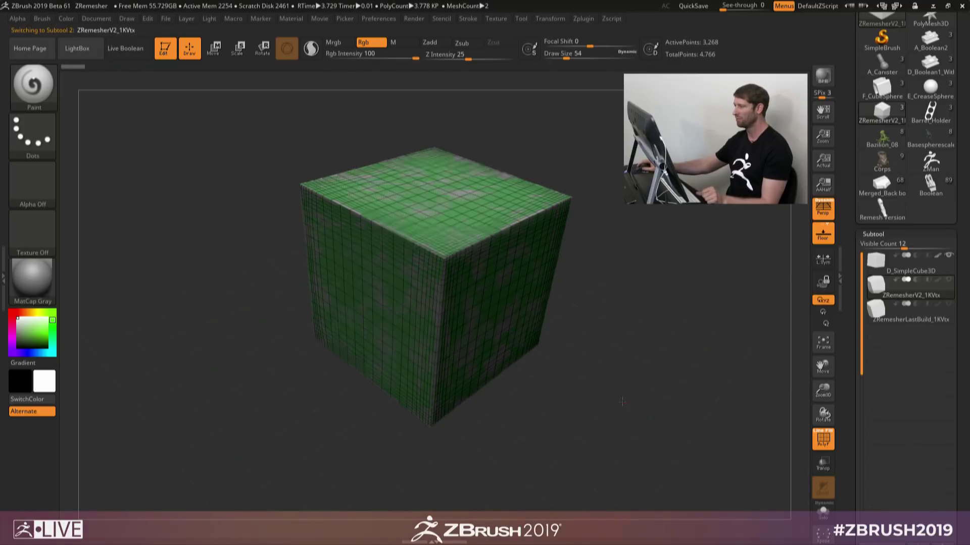
{"action": "left_click_drag", "start_coordinate": [595, 400], "coordinate": [673, 394]}
{"action": "left_click", "coordinate": [822, 510]}
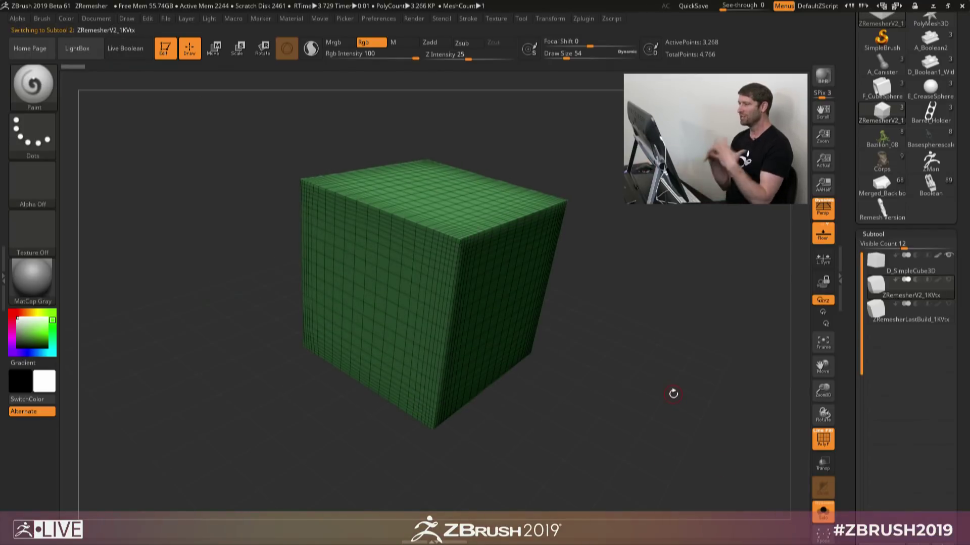
Step: Hide the PolyFrame and examine the corners and edges of the shaded ZRemesherV2 cube
{"action": "key", "text": "shift+f"}
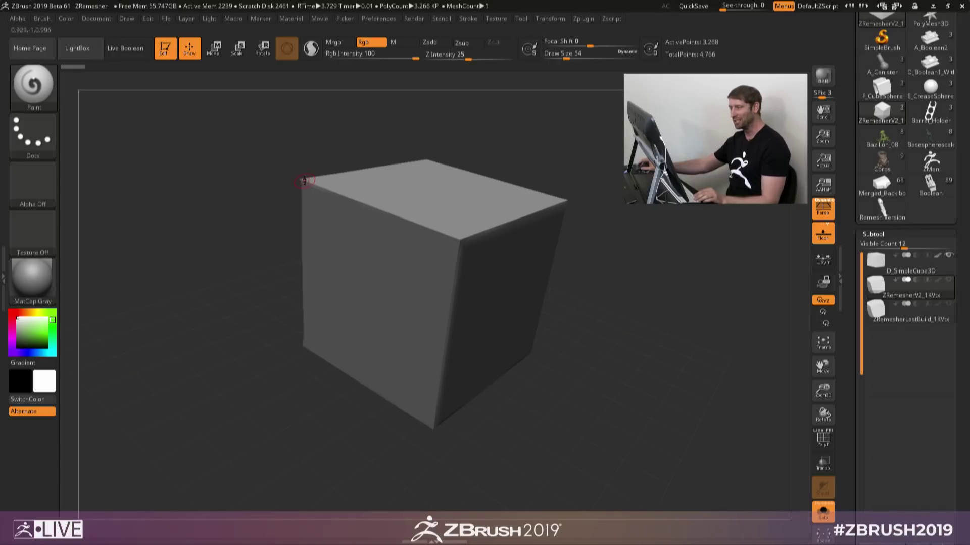
{"action": "left_click_drag", "start_coordinate": [621, 303], "coordinate": [596, 303]}
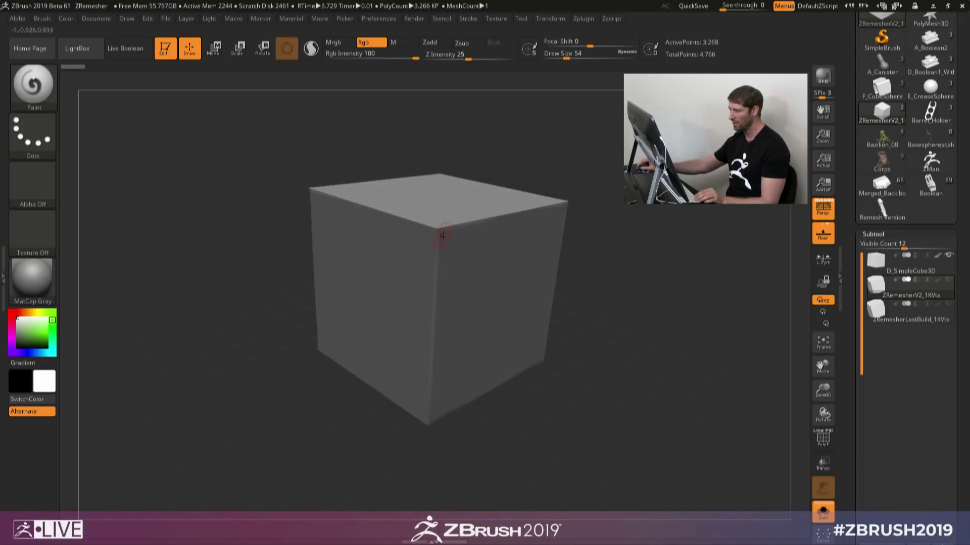
{"action": "left_click_drag", "start_coordinate": [629, 247], "coordinate": [339, 214]}
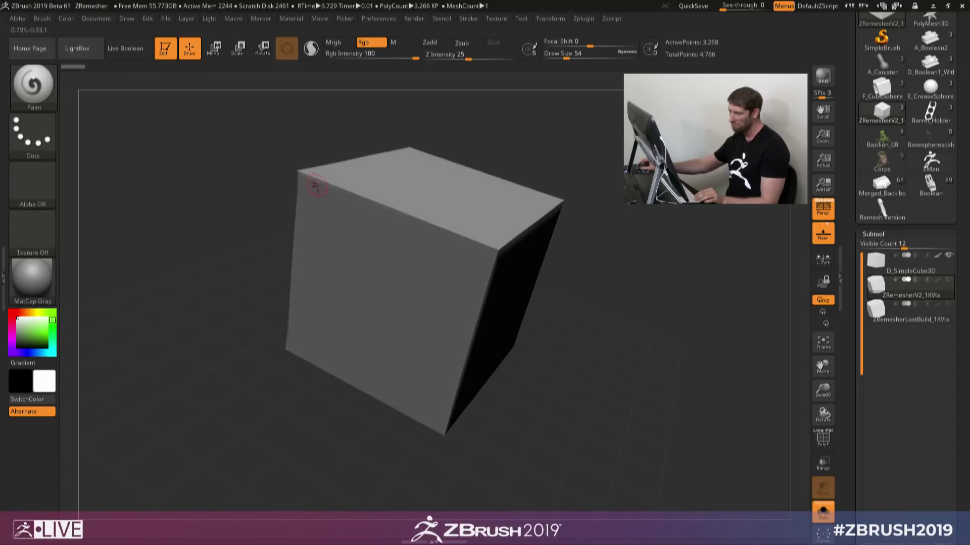
Step: Show the PolyFrame again and switch to the ZRemesherLastBuild_1KVtx subtool to compare its topology
{"action": "key", "text": "shift+f"}
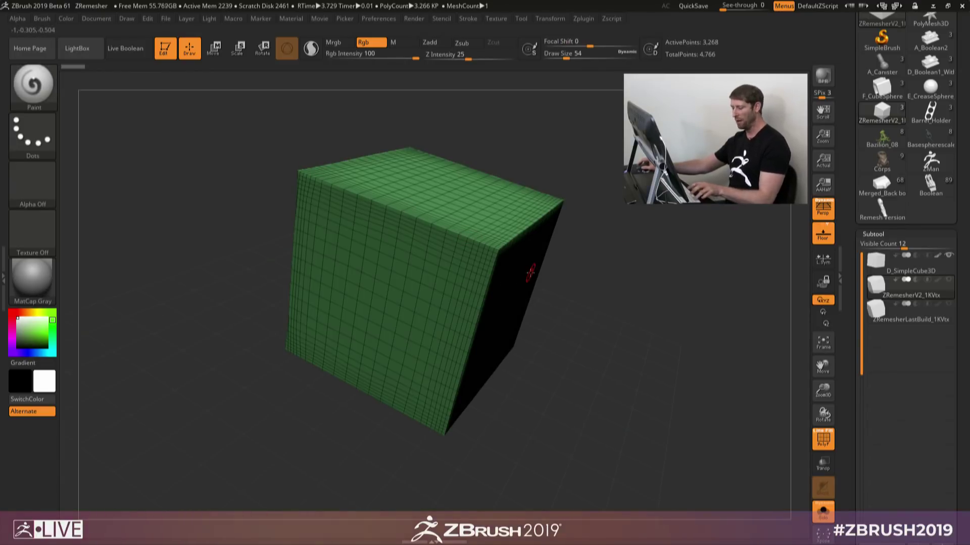
{"action": "left_click_drag", "start_coordinate": [526, 273], "coordinate": [580, 243], "text": "shift"}
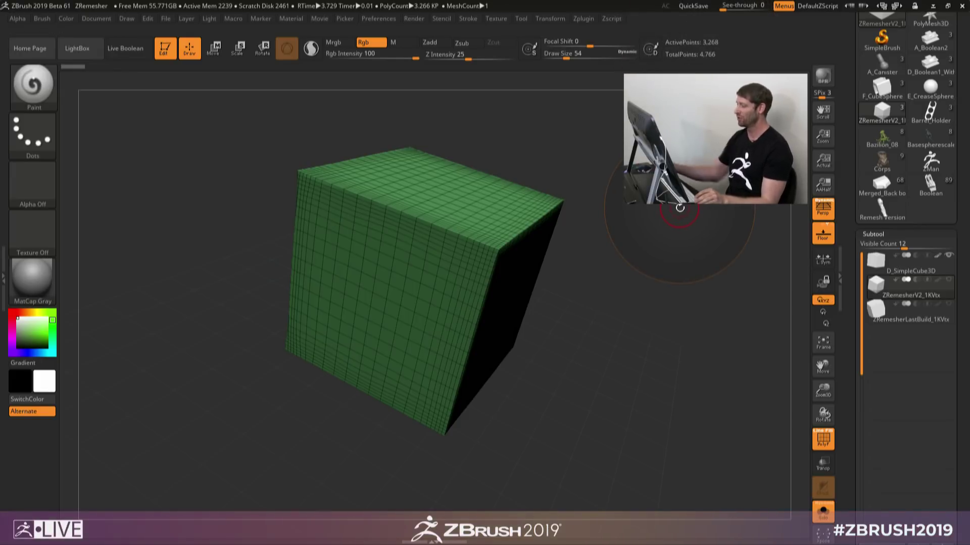
{"action": "key", "text": "alt+Down"}
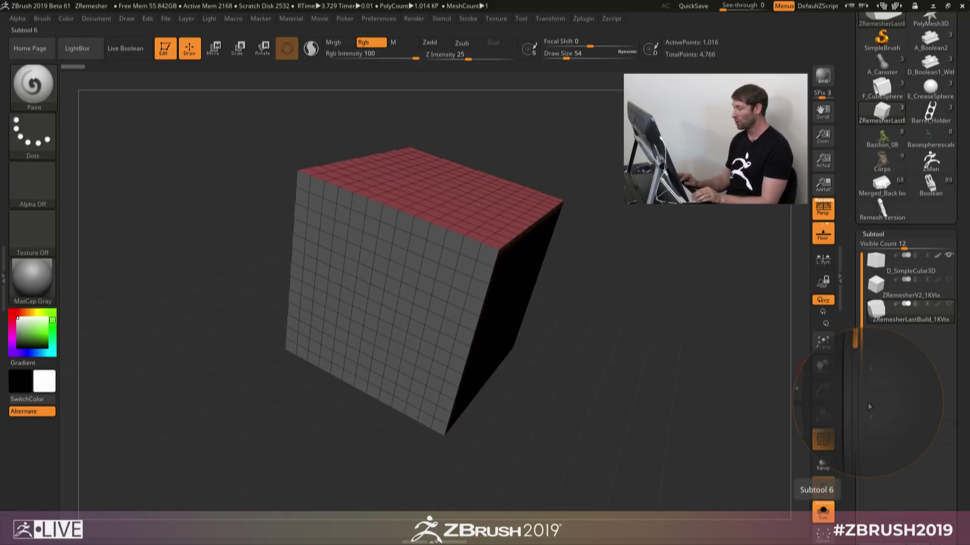
Step: Cycle from the original D_SimpleCube3D through ZRemesherV2_1KVtx to ZRemesherLastBuild_1KVtx to compare the three cube topologies
{"action": "key", "text": "Up"}
{"action": "key", "text": "Up"}
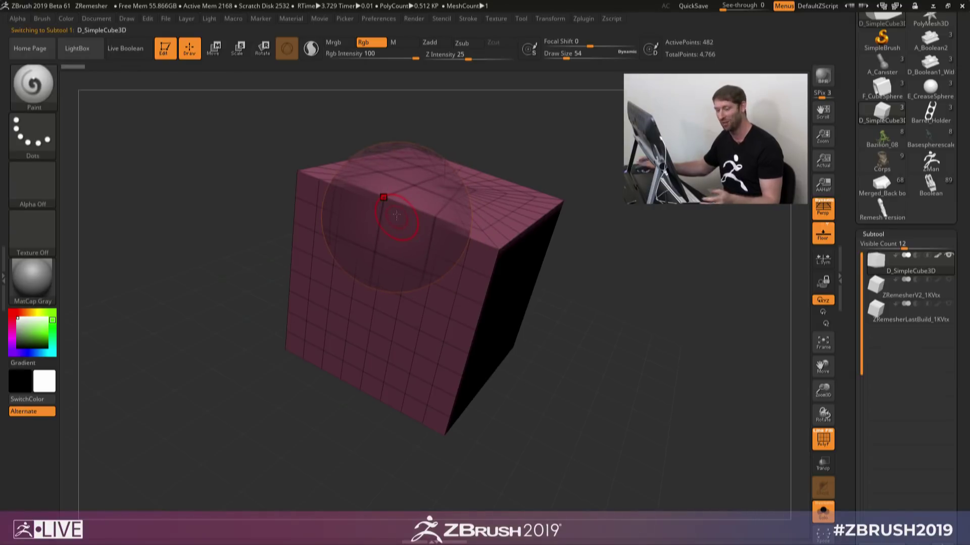
{"action": "key", "text": "shift+z"}
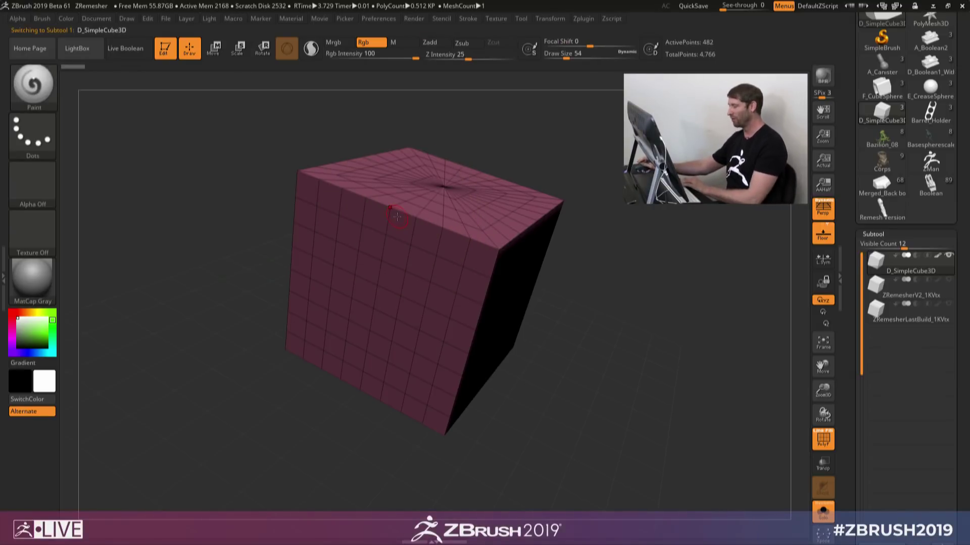
{"action": "key", "text": "Down"}
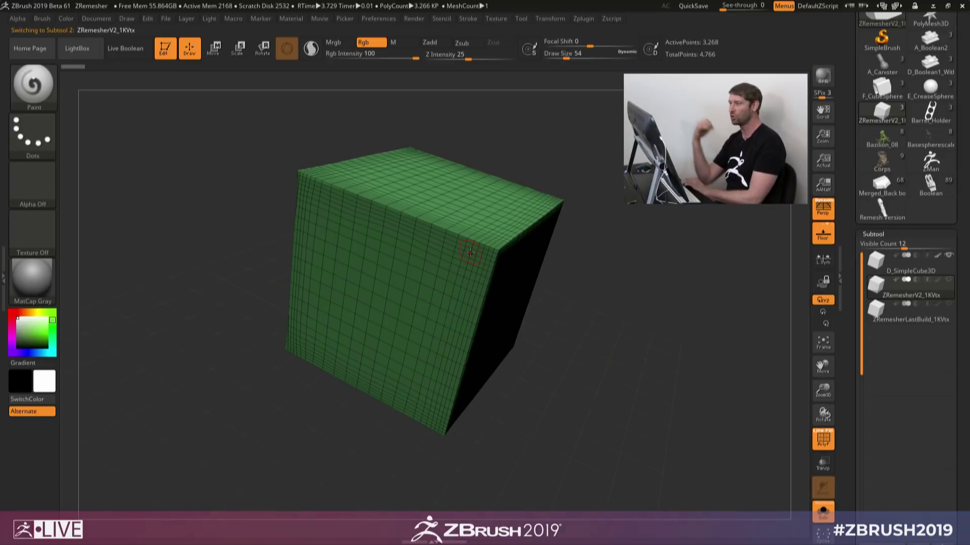
{"action": "key", "text": "Down"}
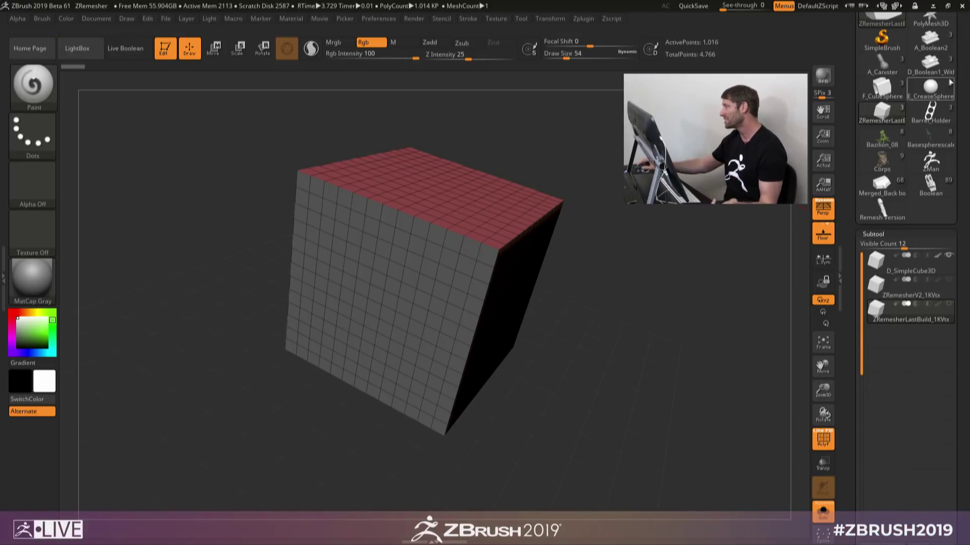
Step: Switch to the F_CubeSphere tool and examine its original boolean topology from several sides
{"action": "left_click", "coordinate": [875, 96]}
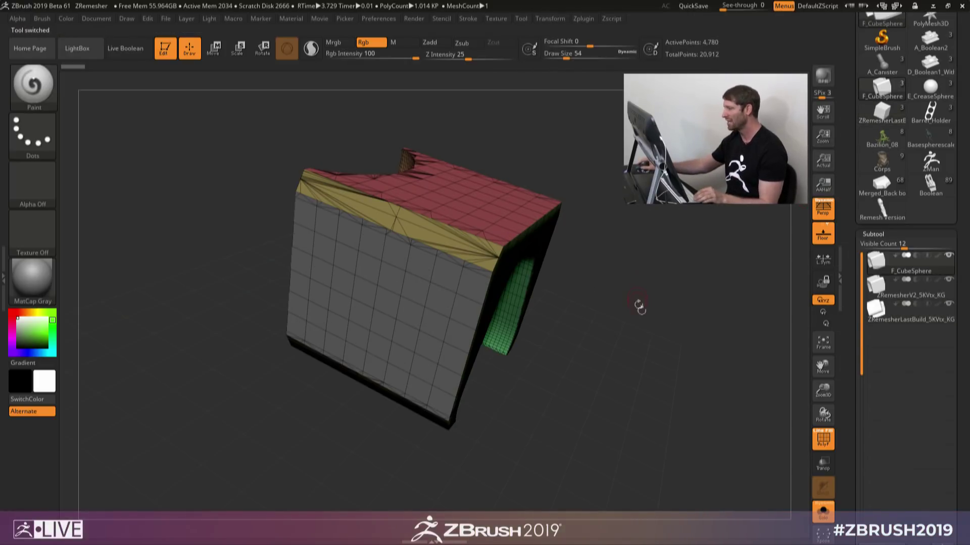
{"action": "left_click_drag", "start_coordinate": [639, 305], "coordinate": [613, 326]}
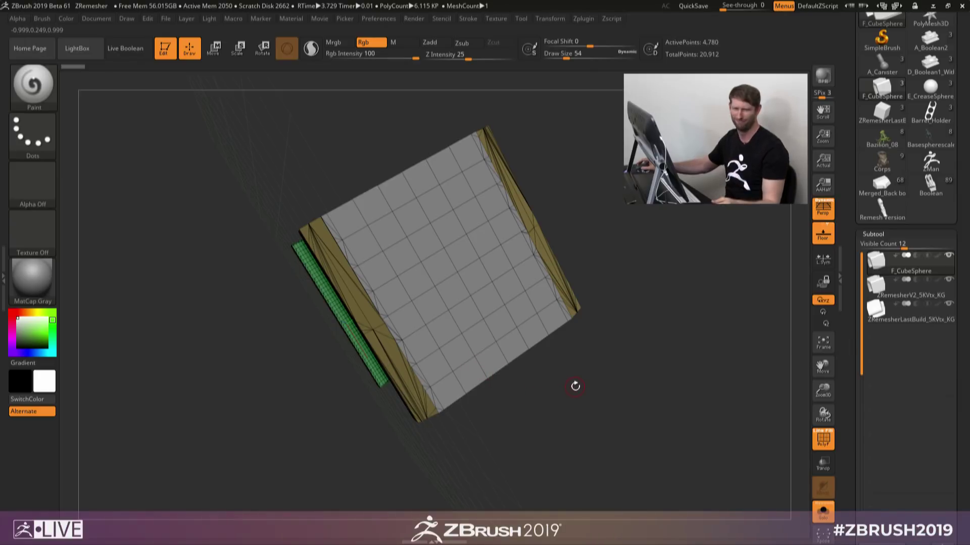
{"action": "left_click_drag", "start_coordinate": [575, 387], "coordinate": [603, 372]}
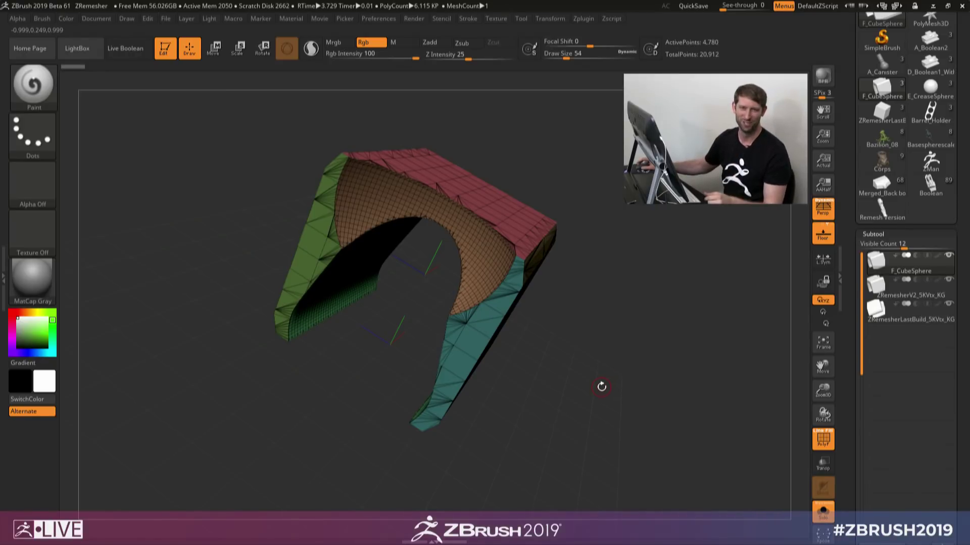
{"action": "left_click_drag", "start_coordinate": [606, 387], "coordinate": [602, 344]}
Step: Select the ZRemesherV2_5KVtx_KG subtool, hide the PolyFrame and examine its shaded bevels and lower corner
{"action": "key", "text": "Down"}
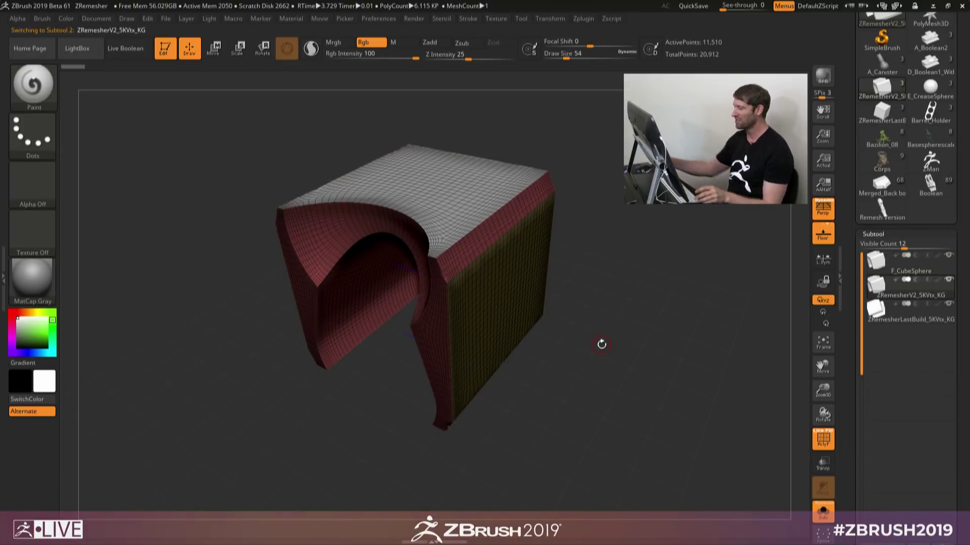
{"action": "left_click_drag", "start_coordinate": [621, 378], "coordinate": [627, 368]}
{"action": "key", "text": "shift"}
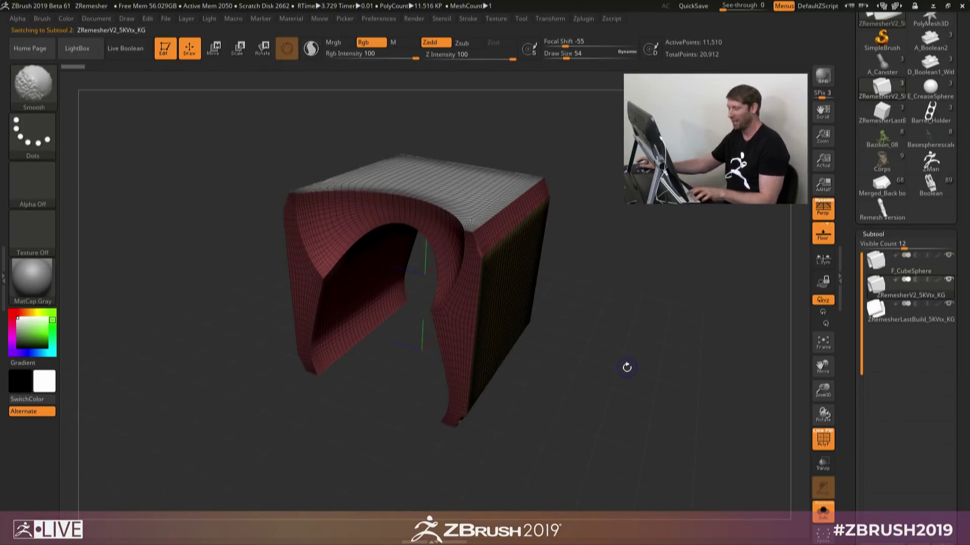
{"action": "key", "text": "shift+f"}
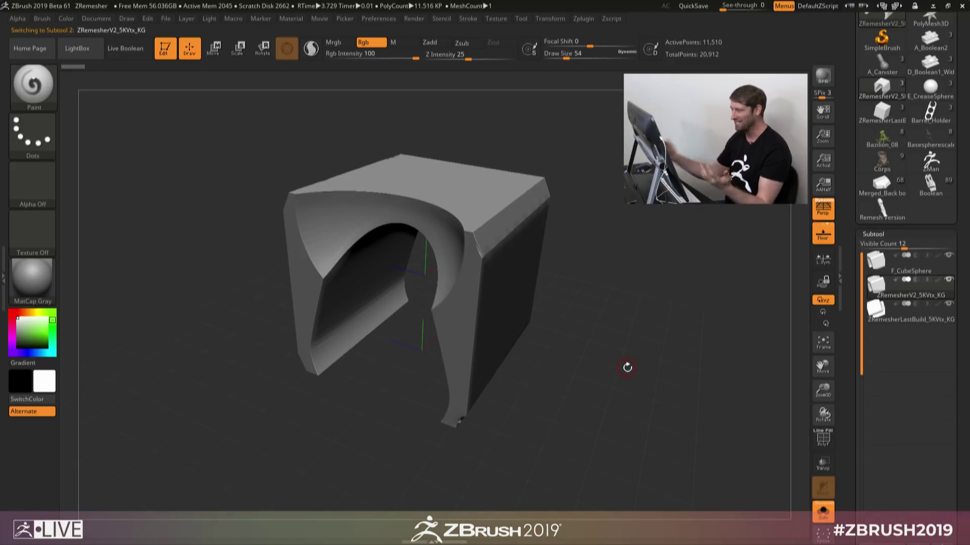
{"action": "left_click_drag", "start_coordinate": [614, 399], "coordinate": [606, 360]}
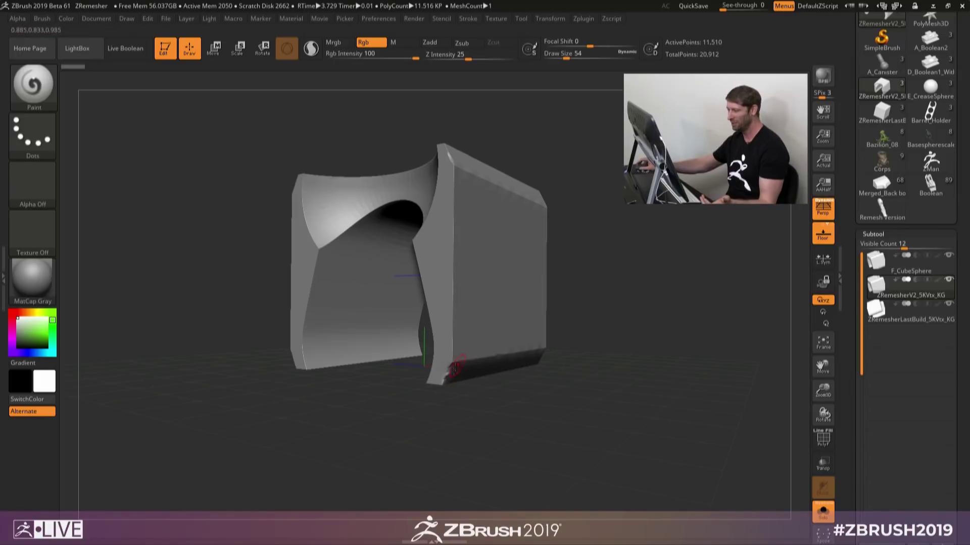
{"action": "left_click_drag", "start_coordinate": [440, 376], "coordinate": [480, 240]}
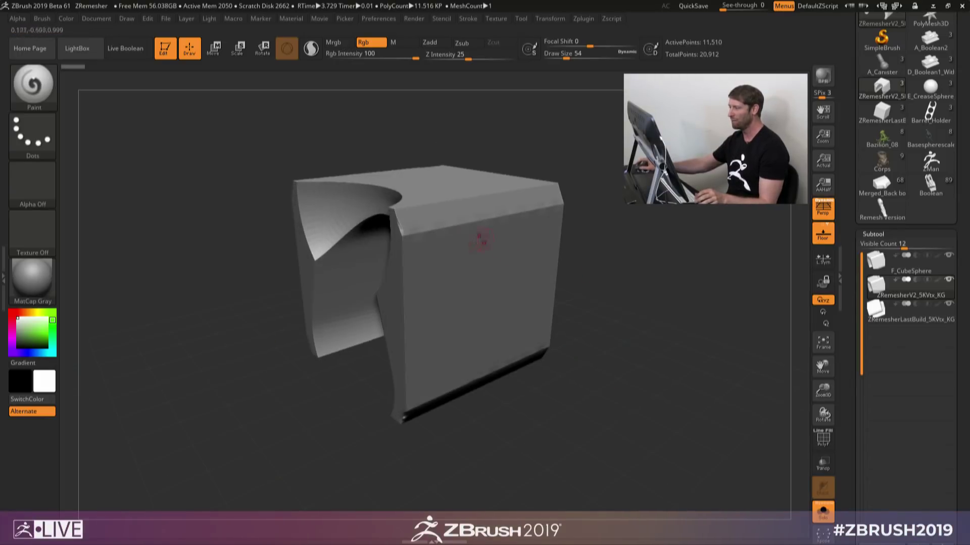
{"action": "mouse_move", "coordinate": [611, 239]}
{"action": "right_mouse_down", "text": "ctrl"}
{"action": "mouse_move", "coordinate": [641, 313]}
{"action": "mouse_move", "coordinate": [678, 316]}
{"action": "mouse_move", "coordinate": [685, 304]}
{"action": "right_mouse_up", "text": "ctrl"}
Step: Select ZRemesherLastBuild_5KVtx_KG, show the PolyFrame and compare its topology with ZRemesherV2_5KVtx_KG
{"action": "key", "text": "Down"}
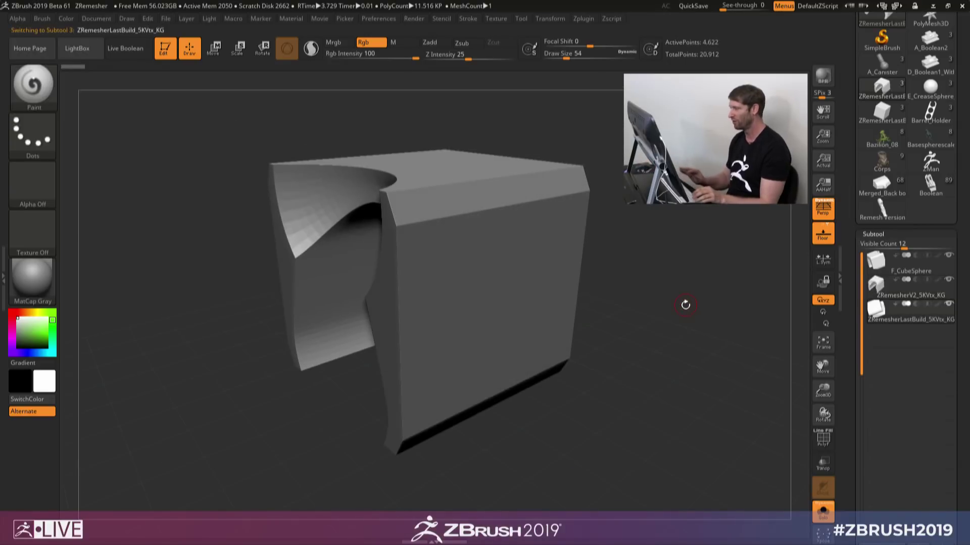
{"action": "key", "text": "shift+f"}
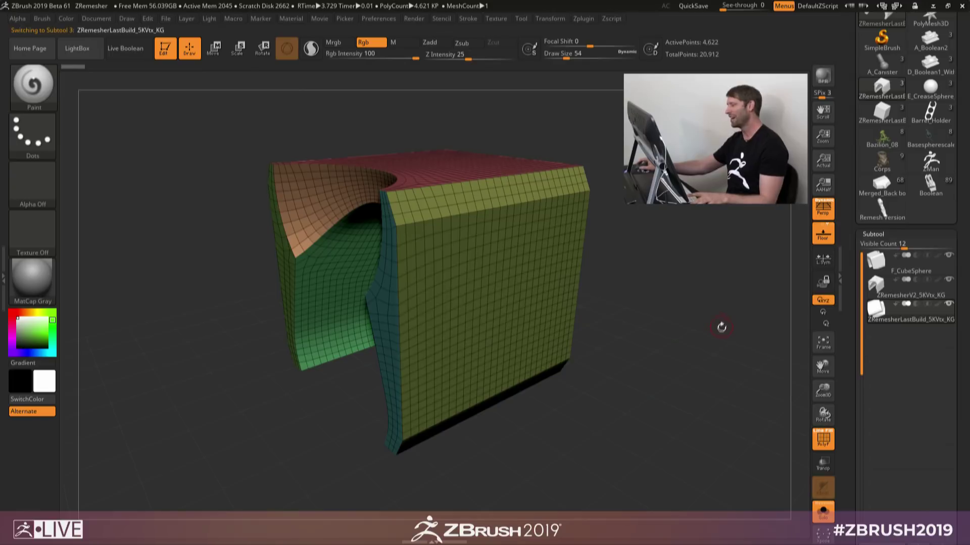
{"action": "mouse_move", "coordinate": [721, 329]}
{"action": "left_mouse_down"}
{"action": "mouse_move", "coordinate": [735, 346]}
{"action": "mouse_move", "coordinate": [732, 335]}
{"action": "left_mouse_up"}
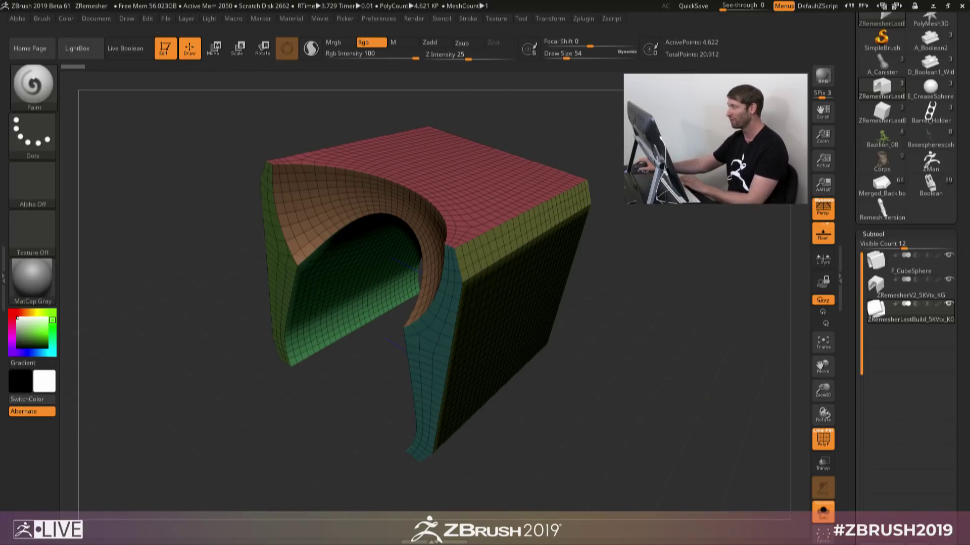
{"action": "key", "text": "alt+Up"}
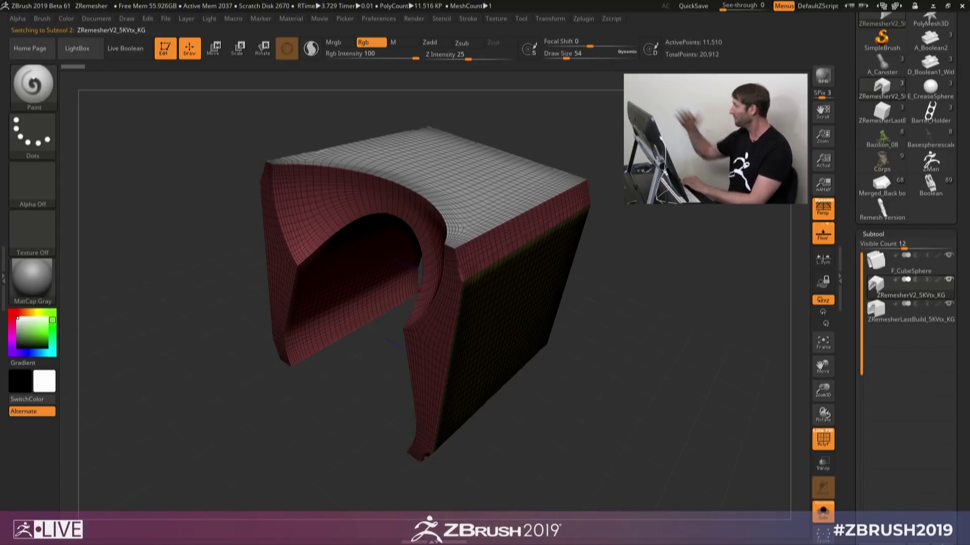
{"action": "key", "text": "Down"}
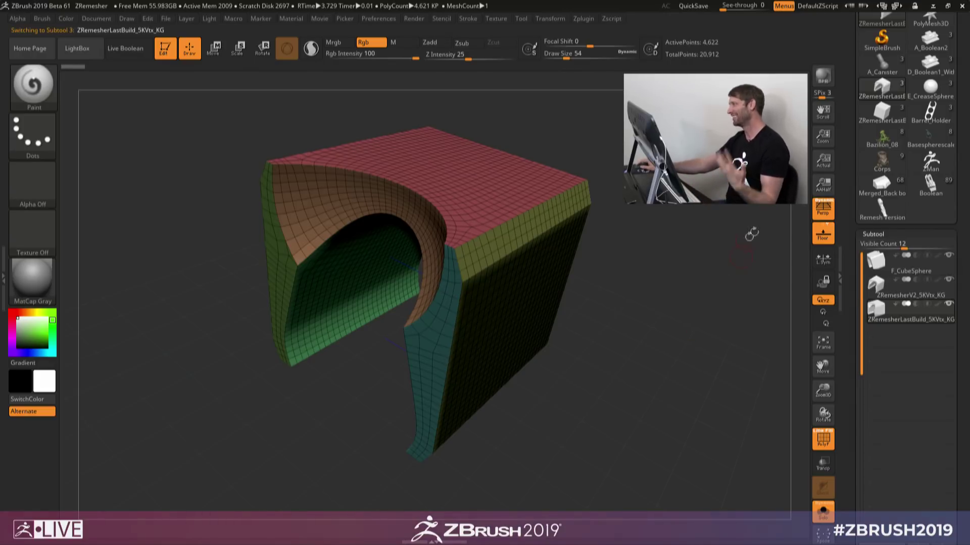
Step: Switch to the A_Boolean2 tool and inspect the original boolean mesh from above and from the side
{"action": "left_click_drag", "start_coordinate": [850, 171], "coordinate": [855, 223]}
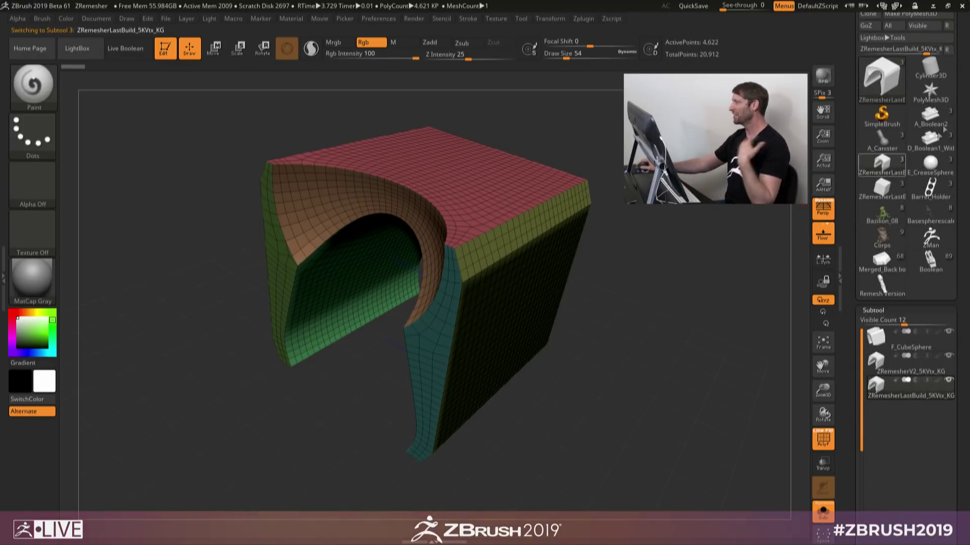
{"action": "left_click", "coordinate": [932, 115]}
{"action": "left_click_drag", "start_coordinate": [633, 373], "coordinate": [631, 305]}
{"action": "mouse_move", "coordinate": [631, 305]}
{"action": "right_mouse_down"}
{"action": "mouse_move", "coordinate": [671, 312]}
{"action": "mouse_move", "coordinate": [679, 344]}
{"action": "mouse_move", "coordinate": [710, 323]}
{"action": "mouse_move", "coordinate": [637, 292]}
{"action": "right_mouse_up"}
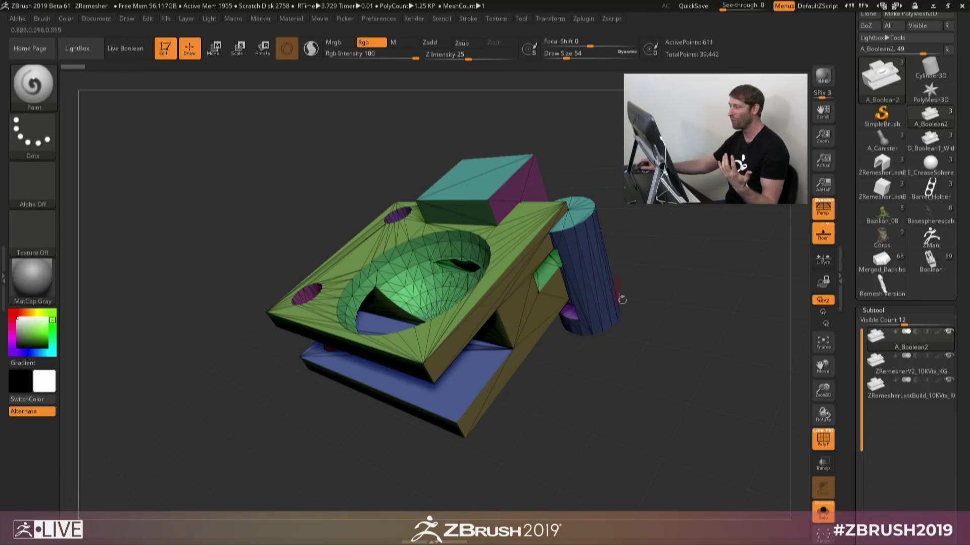
{"action": "left_click_drag", "start_coordinate": [622, 300], "coordinate": [712, 477]}
{"action": "left_click_drag", "start_coordinate": [635, 425], "coordinate": [569, 330]}
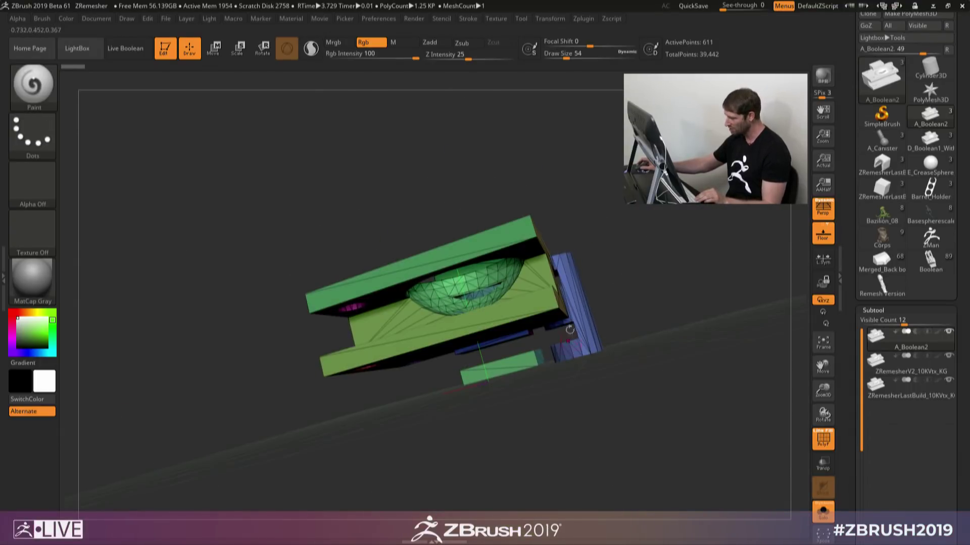
{"action": "left_click_drag", "start_coordinate": [560, 369], "coordinate": [658, 405]}
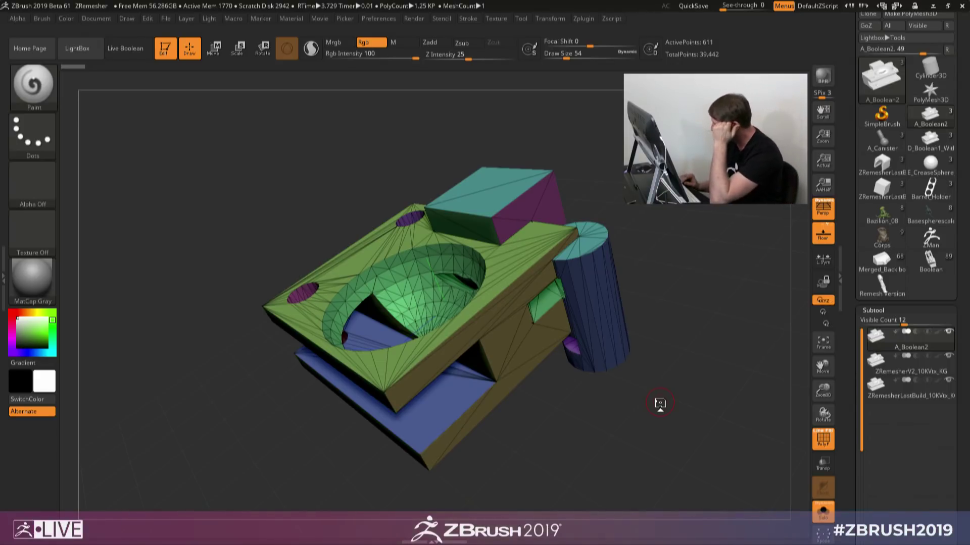
Step: Select ZRemesherV2_10KVtx_KG, hide the PolyFrame and compare its shaded surface with the original A_Boolean2 subtool
{"action": "key", "text": "Down"}
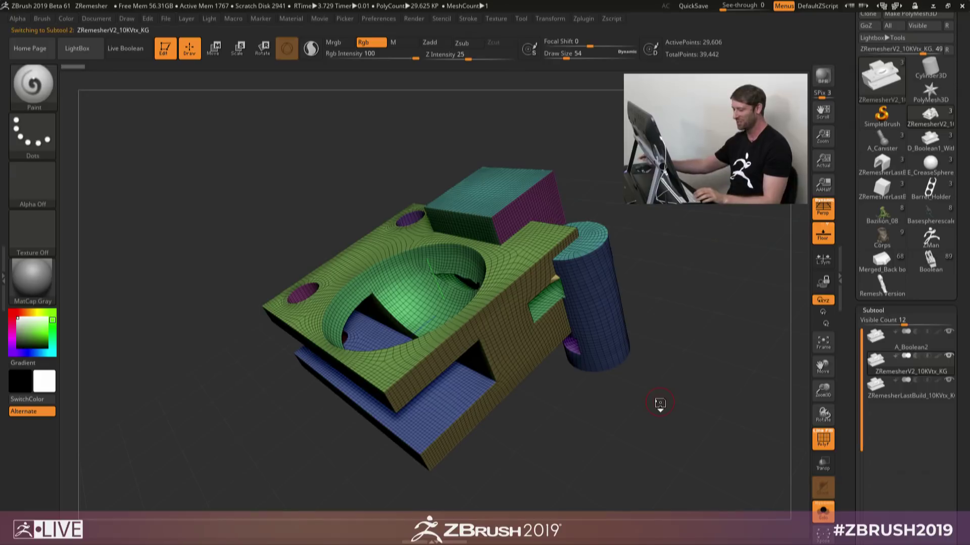
{"action": "key", "text": "shift+f"}
{"action": "left_click_drag", "start_coordinate": [666, 438], "coordinate": [680, 424]}
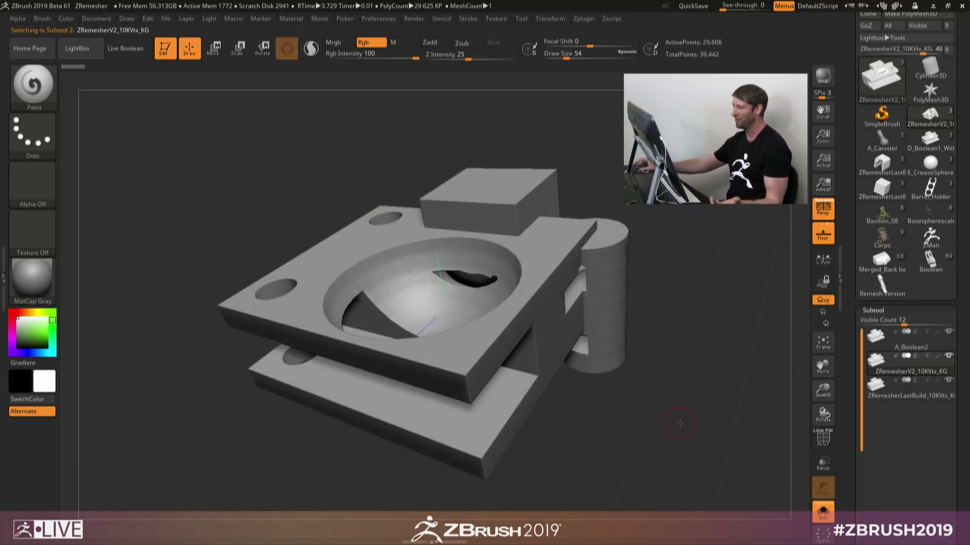
{"action": "key", "text": "alt+Up"}
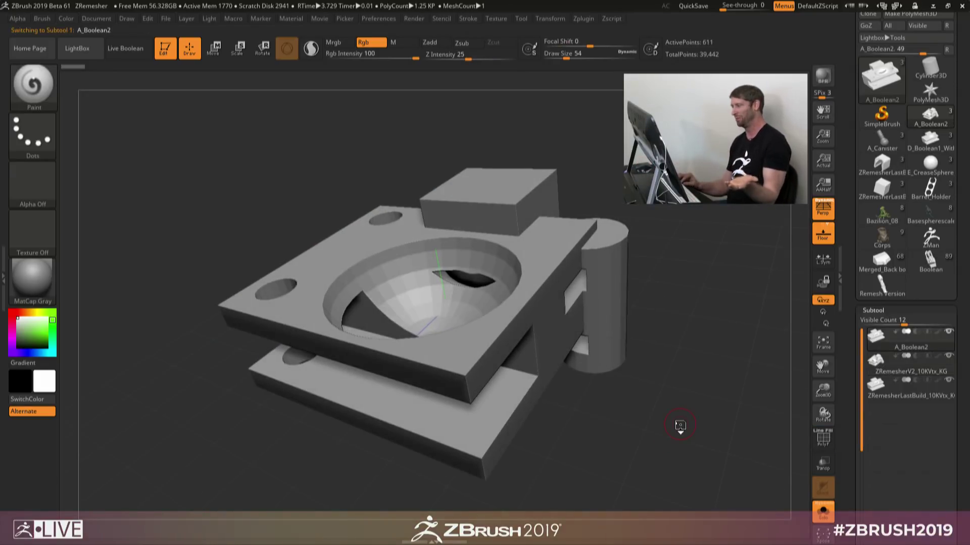
{"action": "key", "text": "alt+Down"}
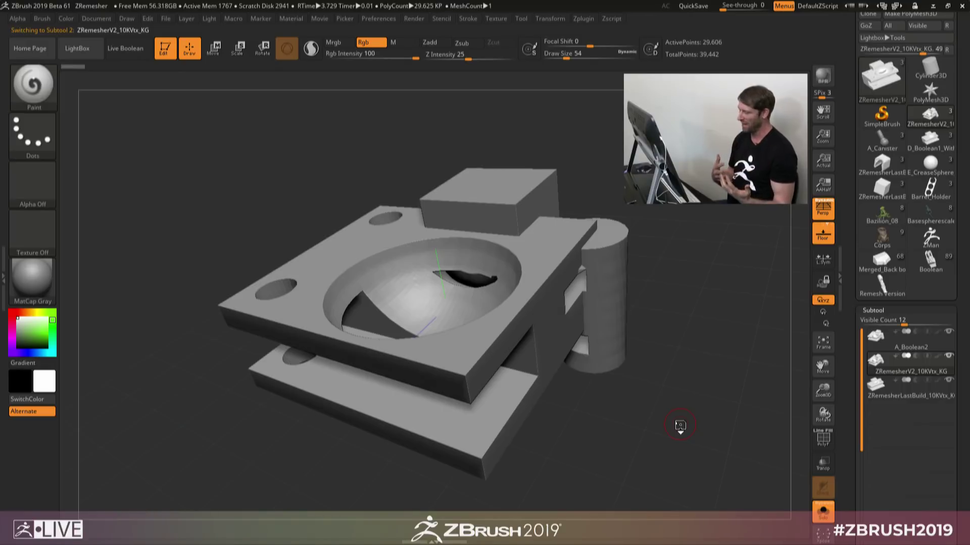
Step: Return to the original A_Boolean2 subtool and examine it with the PolyFrame on and off, leaving it on
{"action": "key", "text": "alt+Up"}
{"action": "key", "text": "shift+f"}
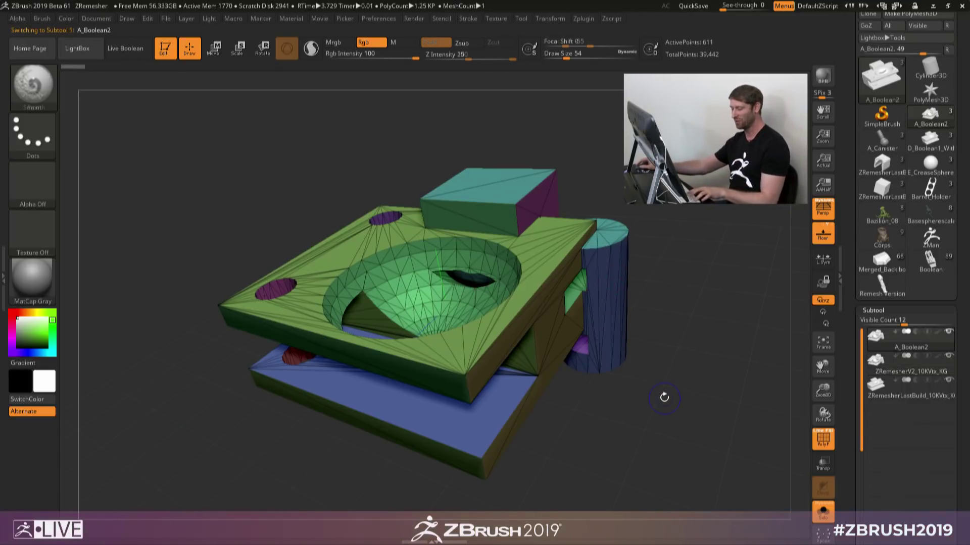
{"action": "key", "text": "shift+f"}
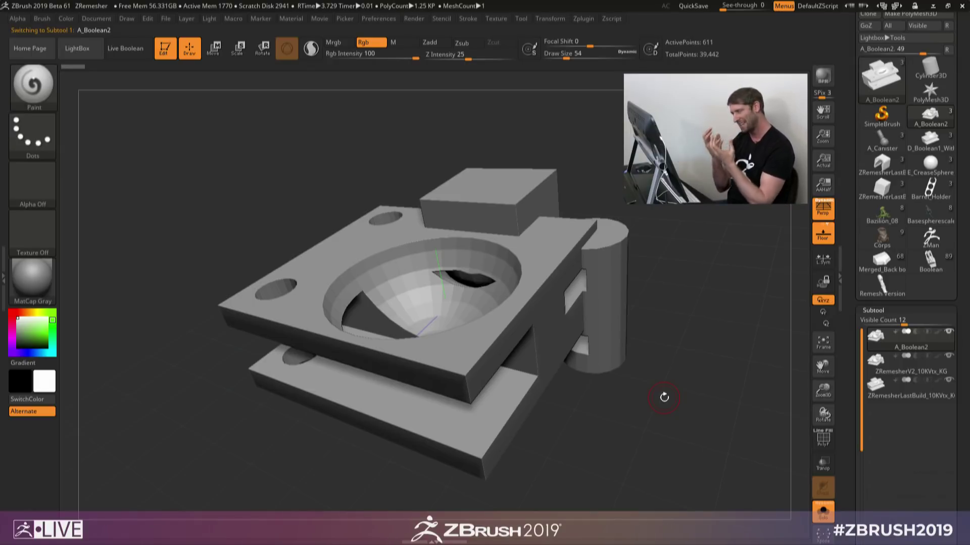
{"action": "key", "text": "shift+f"}
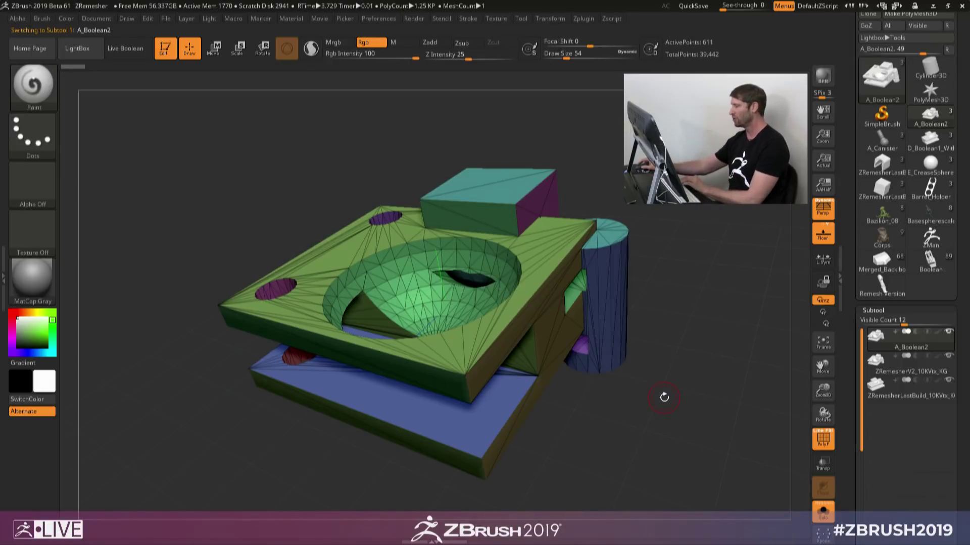
Step: Compare the ZRemesherV2_10KVtx_KG point count and topology with ZRemesherLastBuild_10KVtx_KG, checking the latter with and without PolyFrame
{"action": "key", "text": "alt+Down"}
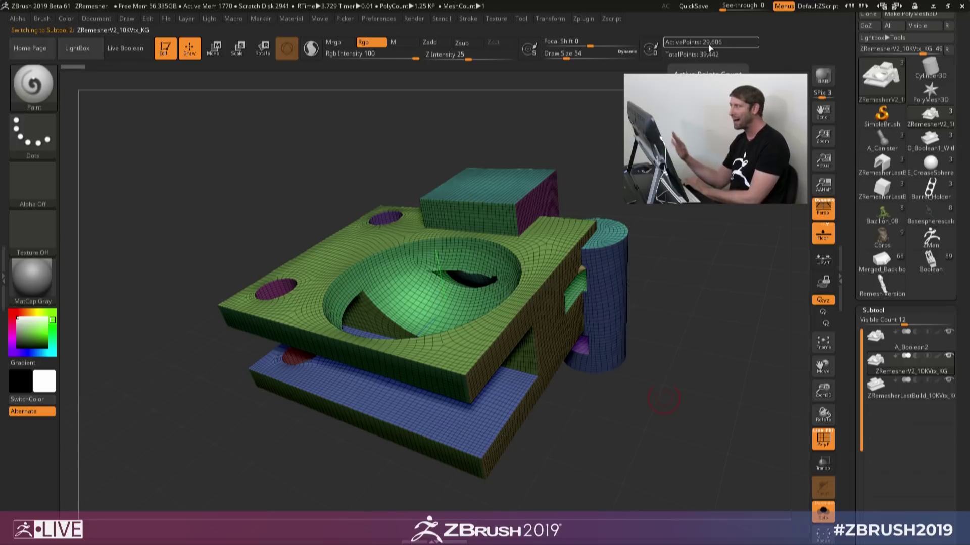
{"action": "key", "text": "alt+Down"}
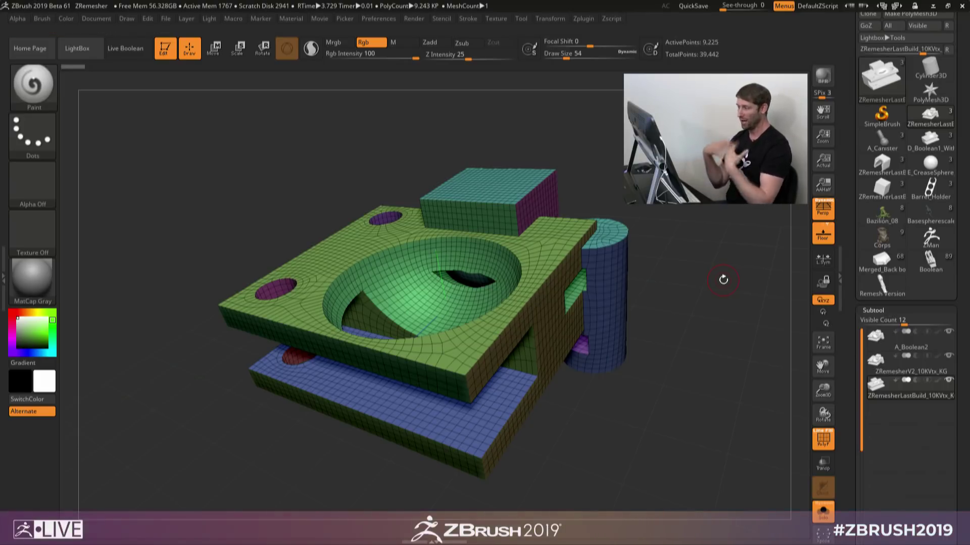
{"action": "mouse_move", "coordinate": [711, 295]}
{"action": "left_mouse_down"}
{"action": "mouse_move", "coordinate": [704, 364]}
{"action": "mouse_move", "coordinate": [702, 288]}
{"action": "left_mouse_up"}
{"action": "key", "text": "shift+f"}
{"action": "left_click_drag", "start_coordinate": [655, 395], "coordinate": [622, 422]}
{"action": "key", "text": "shift+f"}
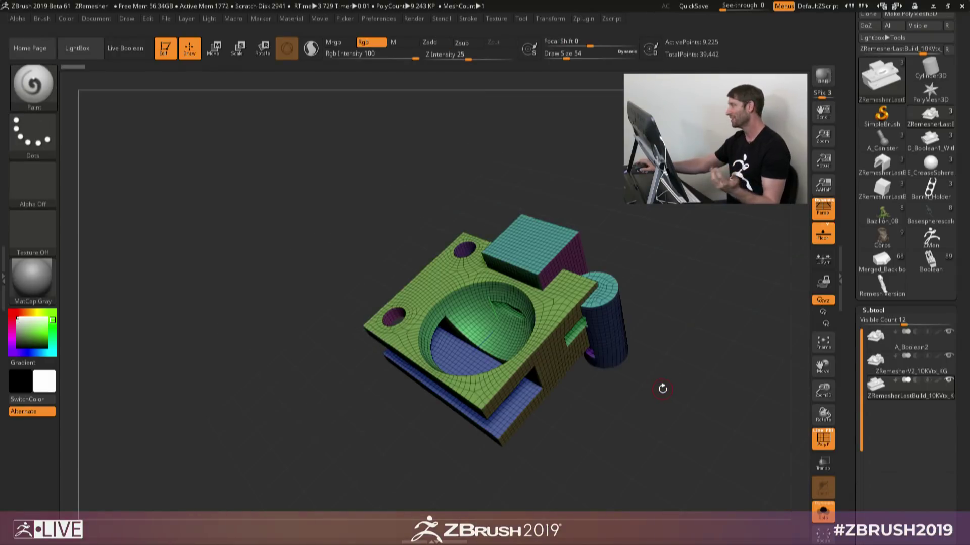
Step: Switch to the D_Boolean1_WithoutPG tool, select its ZRemesherV2_5KVtx_KG subtool and check the edges with PolyFrame off and on
{"action": "left_click", "coordinate": [930, 141]}
{"action": "left_click_drag", "start_coordinate": [628, 463], "coordinate": [662, 416]}
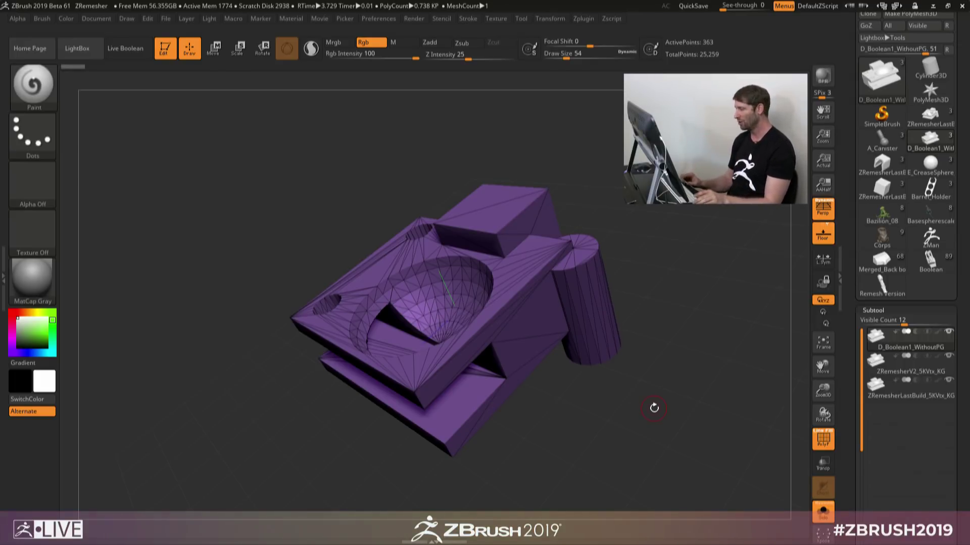
{"action": "key", "text": "Down"}
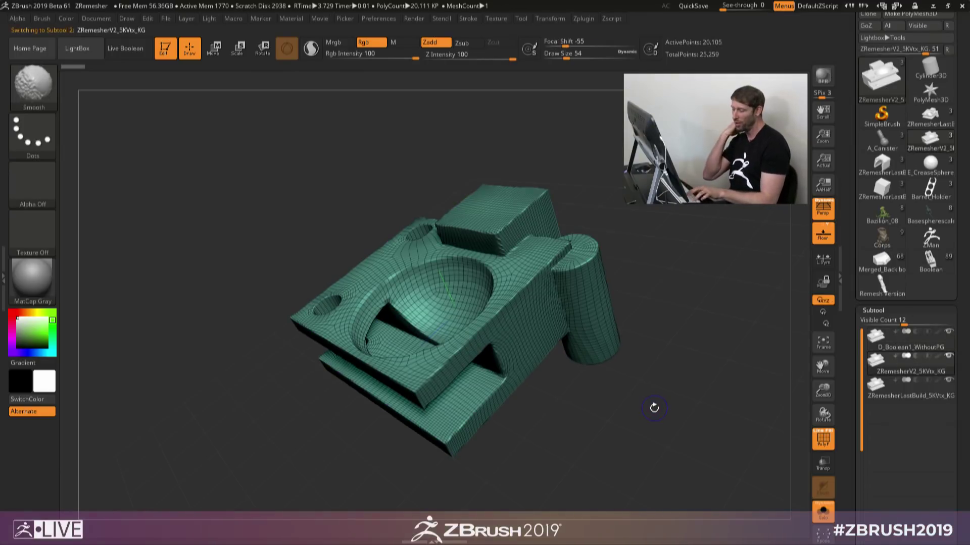
{"action": "key", "text": "shift+f"}
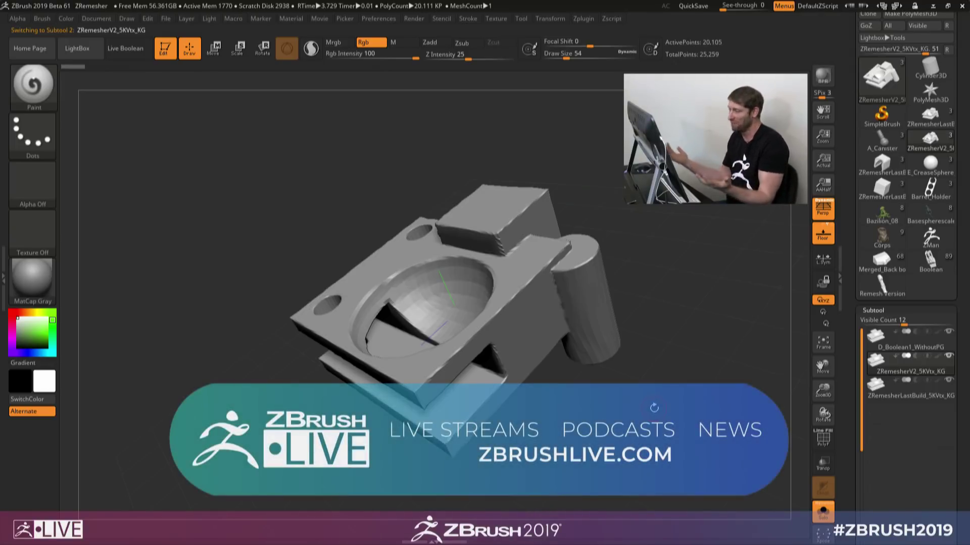
{"action": "key", "text": "shift+f"}
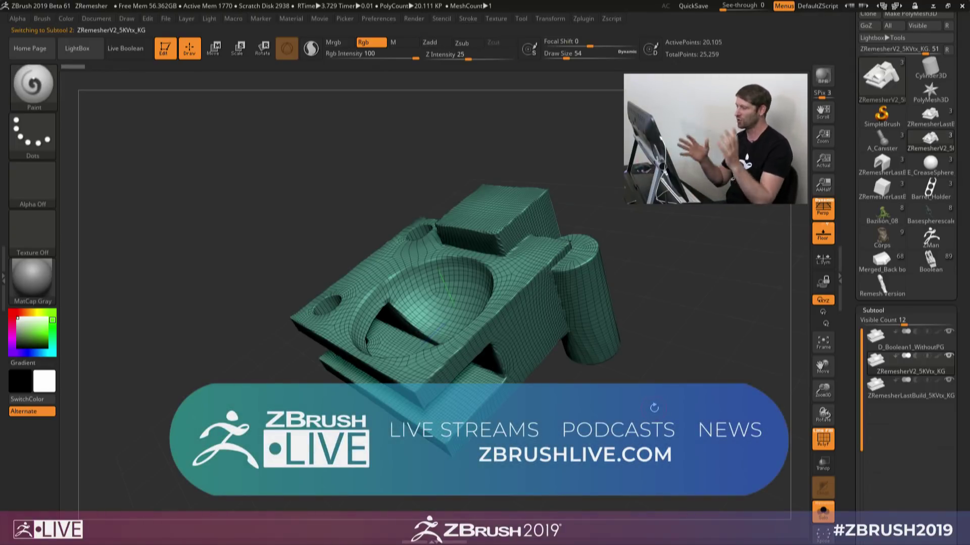
Step: Compare the point count and PolyFrame topology of ZRemesherLastBuild_5KVtx_KG with ZRemesherV2_5KVtx_KG, ending on the last-build subtool
{"action": "left_click_drag", "start_coordinate": [613, 417], "coordinate": [629, 390]}
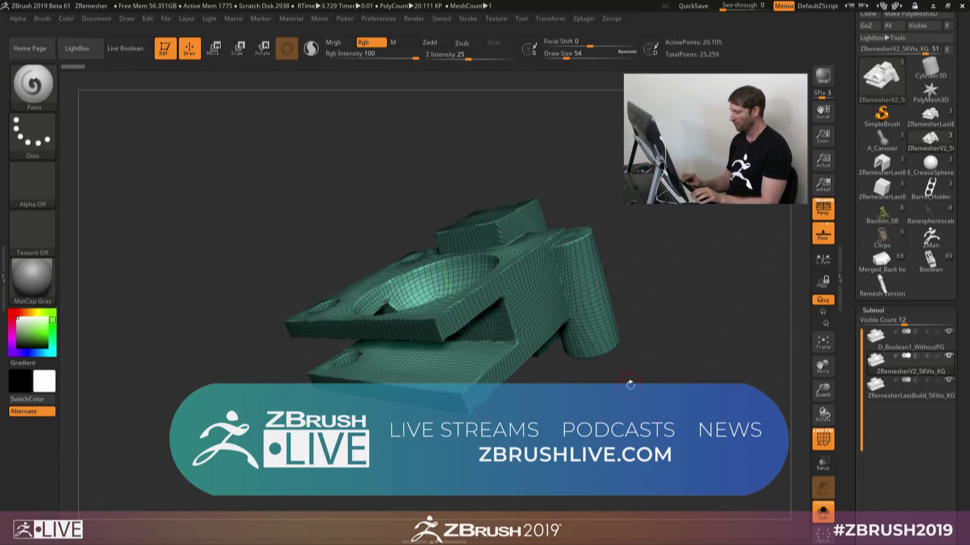
{"action": "key", "text": "Down"}
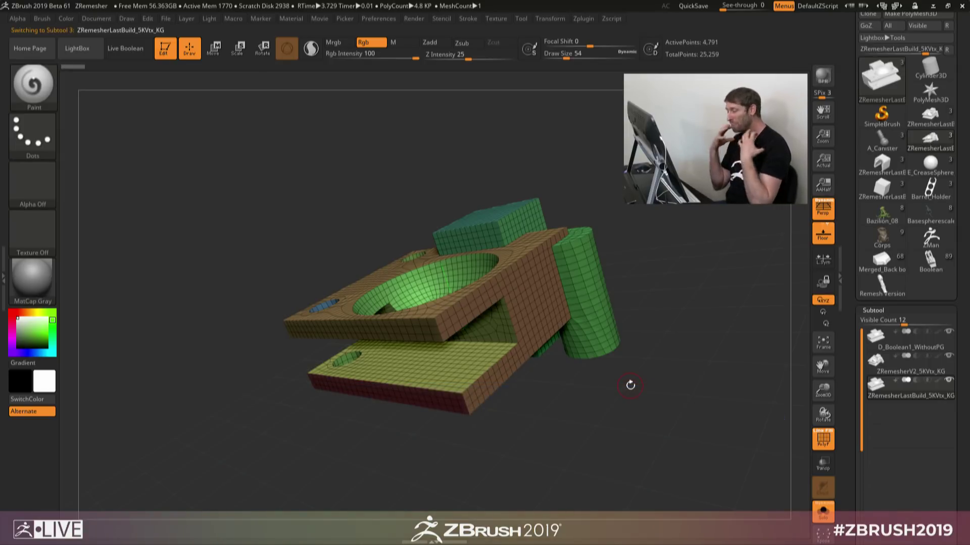
{"action": "left_click_drag", "start_coordinate": [629, 385], "coordinate": [755, 232]}
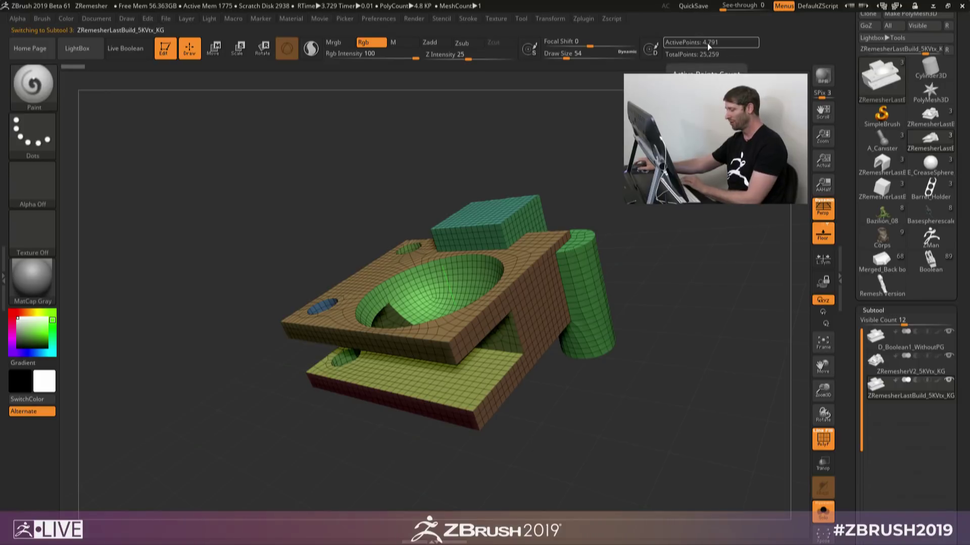
{"action": "key", "text": "Up"}
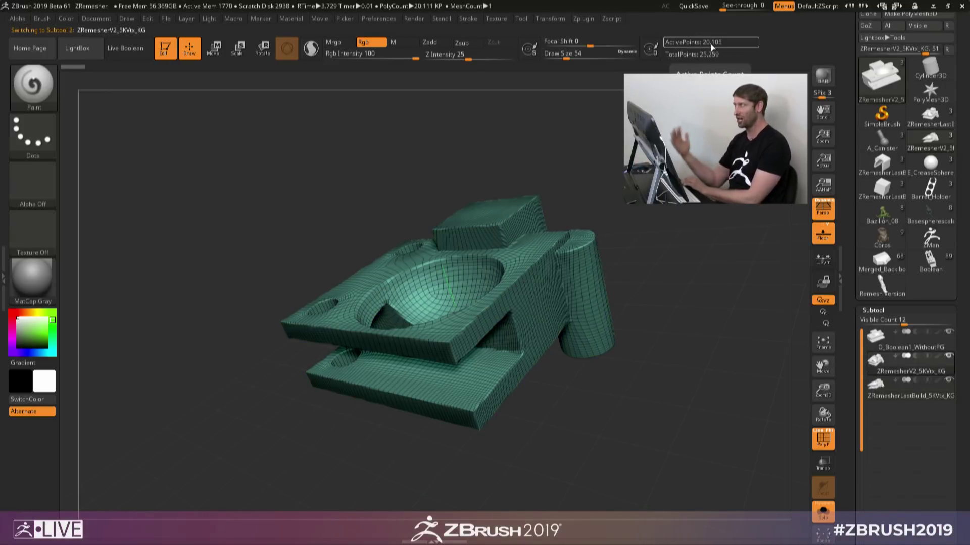
{"action": "key", "text": "Down"}
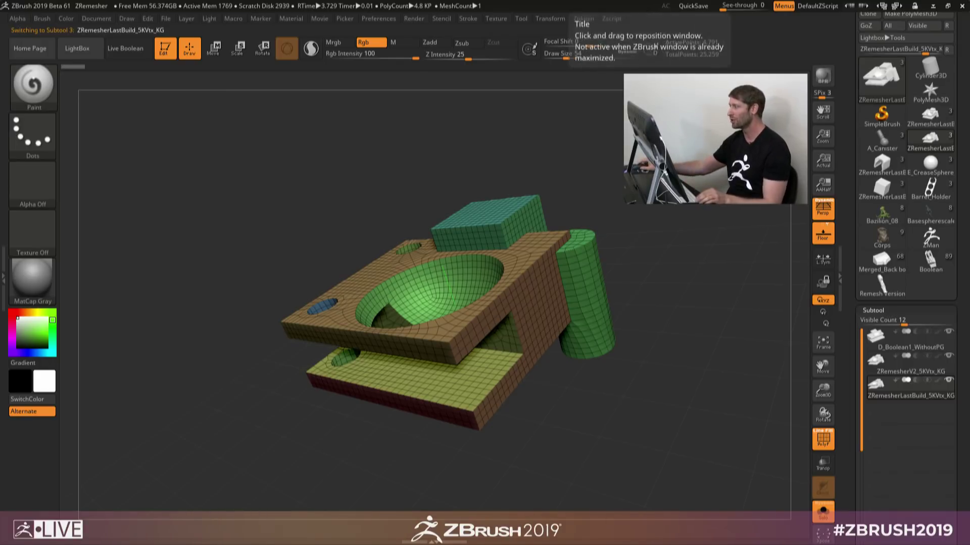
Step: Isolate the green bowl polygroup of ZRemesherLastBuild_5KVtx_KG to inspect it, and unhide the whole mesh again
{"action": "left_click_drag", "start_coordinate": [699, 217], "coordinate": [704, 259]}
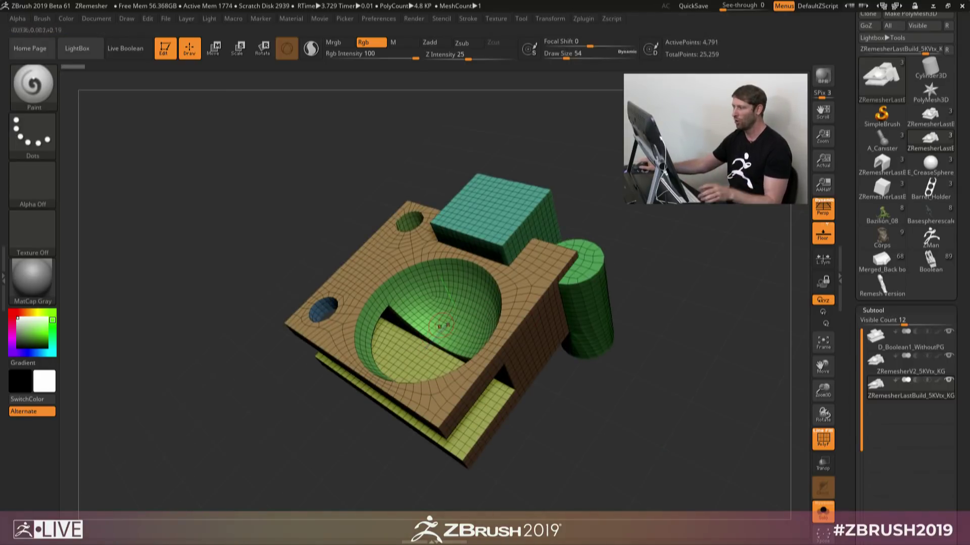
{"action": "left_click", "coordinate": [469, 312], "text": "ctrl+shift"}
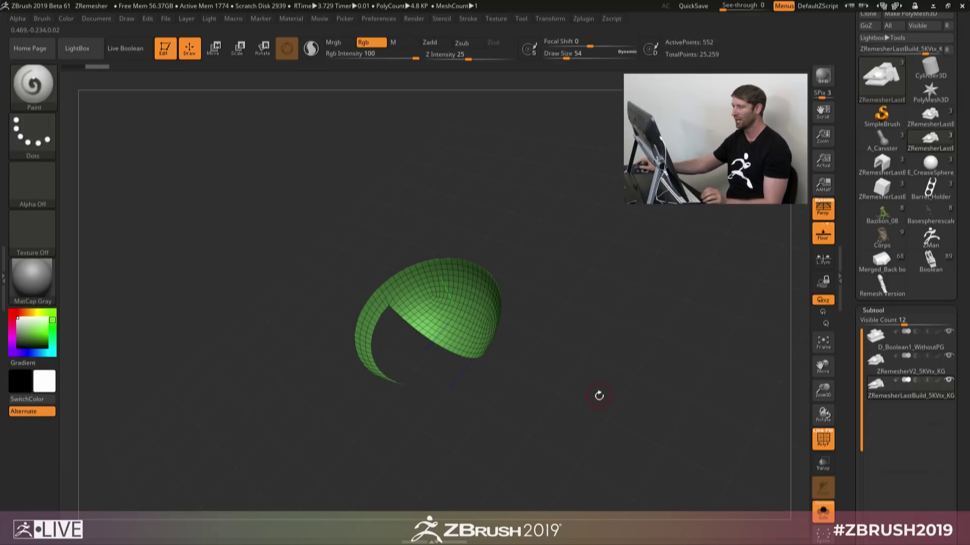
{"action": "left_click", "coordinate": [697, 298], "text": "ctrl+shift"}
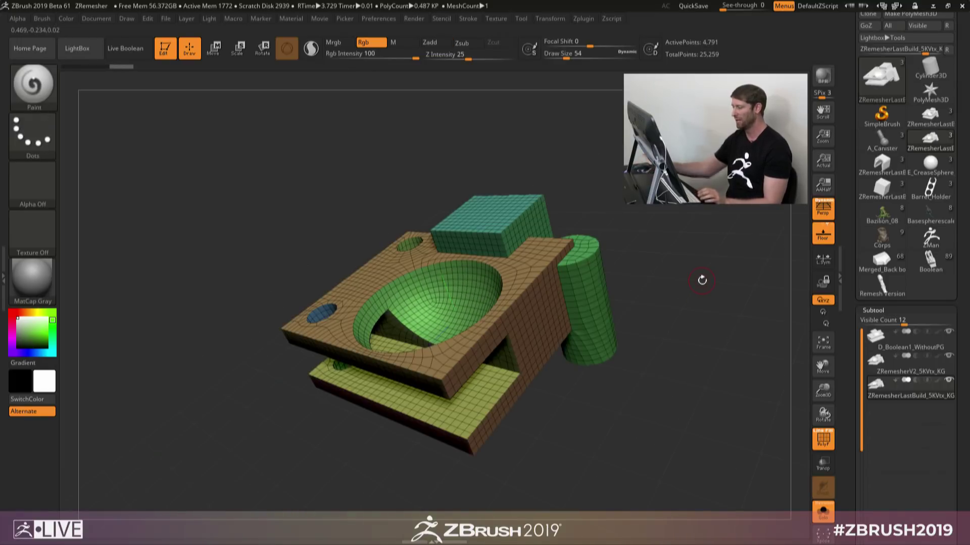
Step: Check the triangulated topology of the original D_Boolean1_WithoutPG subtool against ZRemesherLastBuild_5KVtx_KG
{"action": "key", "text": "Up"}
{"action": "key", "text": "Up"}
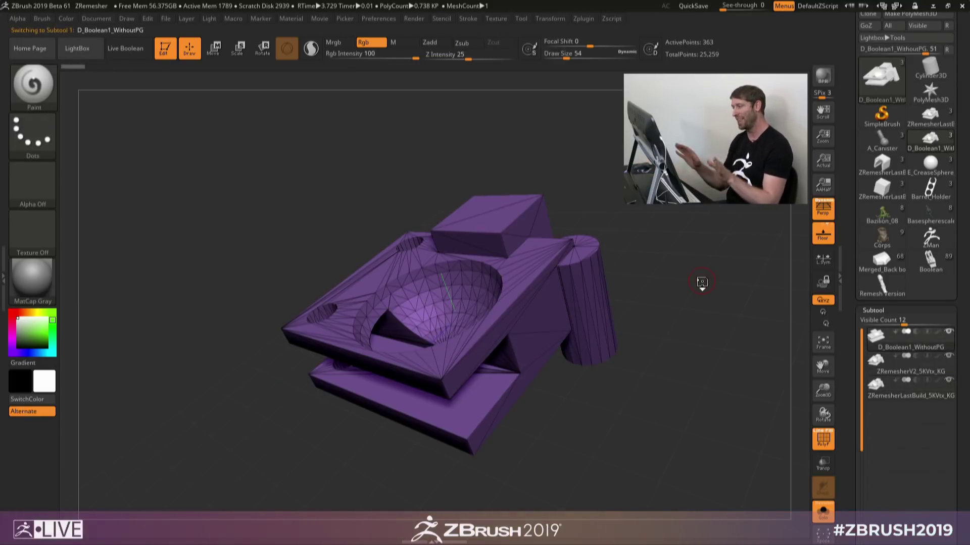
{"action": "key", "text": "Down"}
{"action": "key", "text": "Down"}
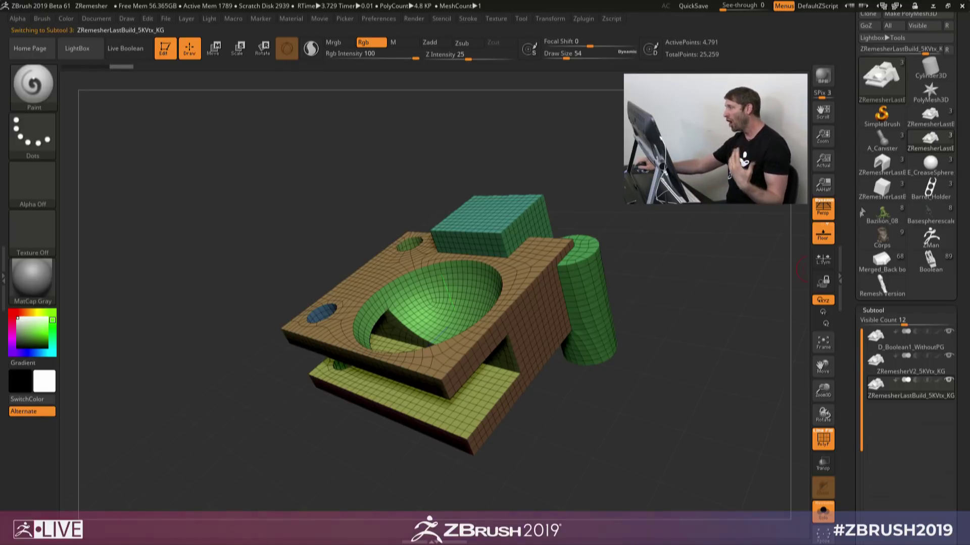
Step: Switch to the E_CreaseSphere_PG tool and examine up close where the narrow green polygroups meet at a point
{"action": "left_click", "coordinate": [930, 163]}
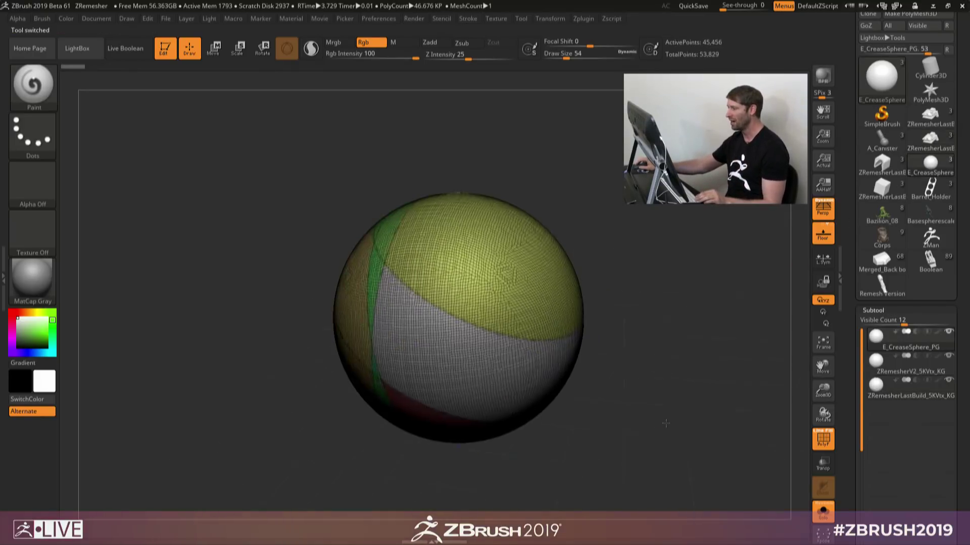
{"action": "left_click_drag", "start_coordinate": [666, 424], "coordinate": [675, 403]}
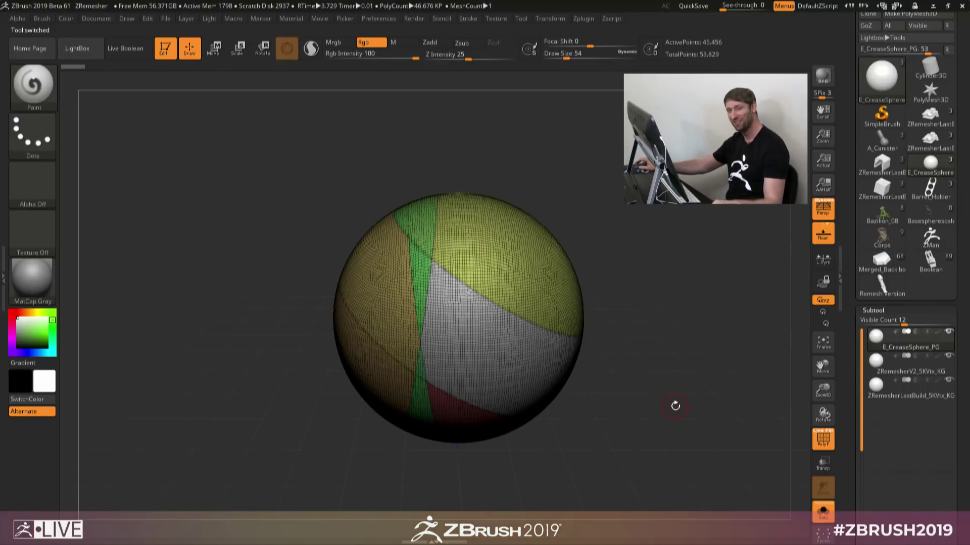
{"action": "left_click_drag", "start_coordinate": [675, 407], "coordinate": [649, 399]}
{"action": "key", "text": "f"}
{"action": "right_click_drag", "start_coordinate": [451, 348], "coordinate": [365, 248], "text": "ctrl"}
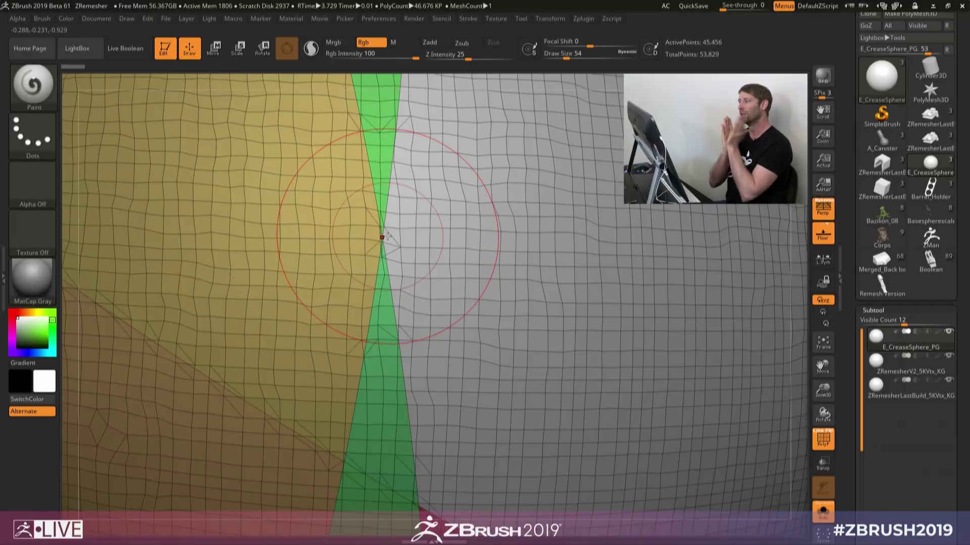
{"action": "key", "text": "f"}
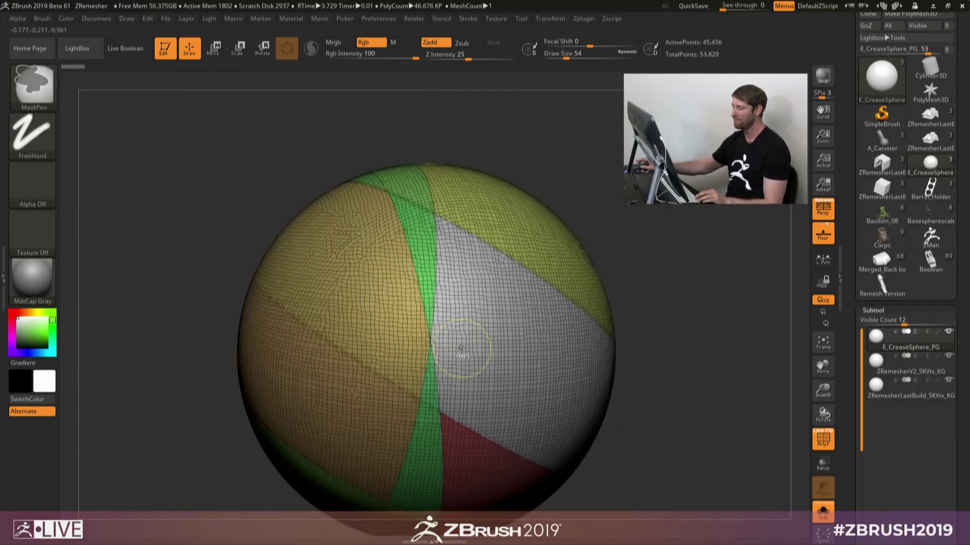
Step: Select the sphere's ZRemesherV2_5KVtx_KG subtool and inspect its polygroup borders and damaged area, comparing them with the original E_CreaseSphere_PG
{"action": "key", "text": "Down"}
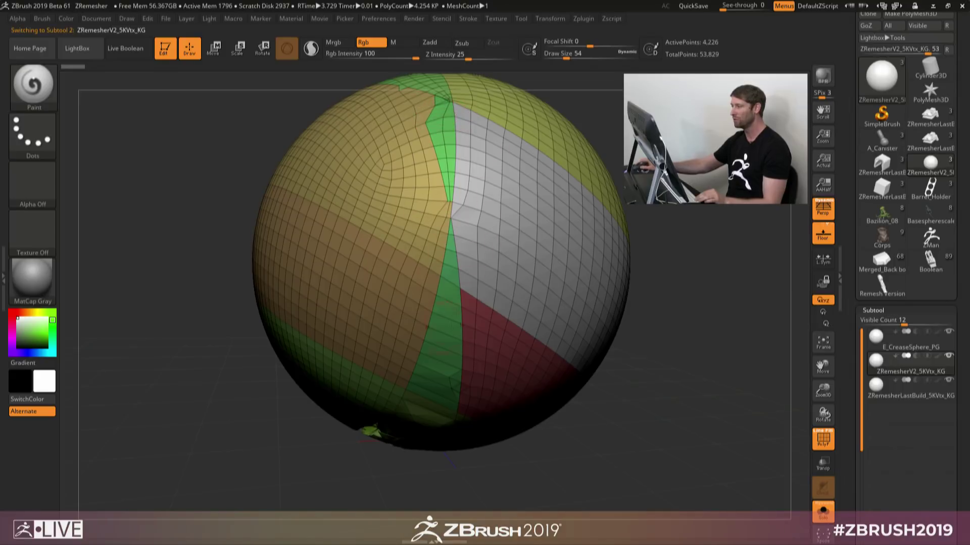
{"action": "left_click_drag", "start_coordinate": [635, 336], "coordinate": [615, 336]}
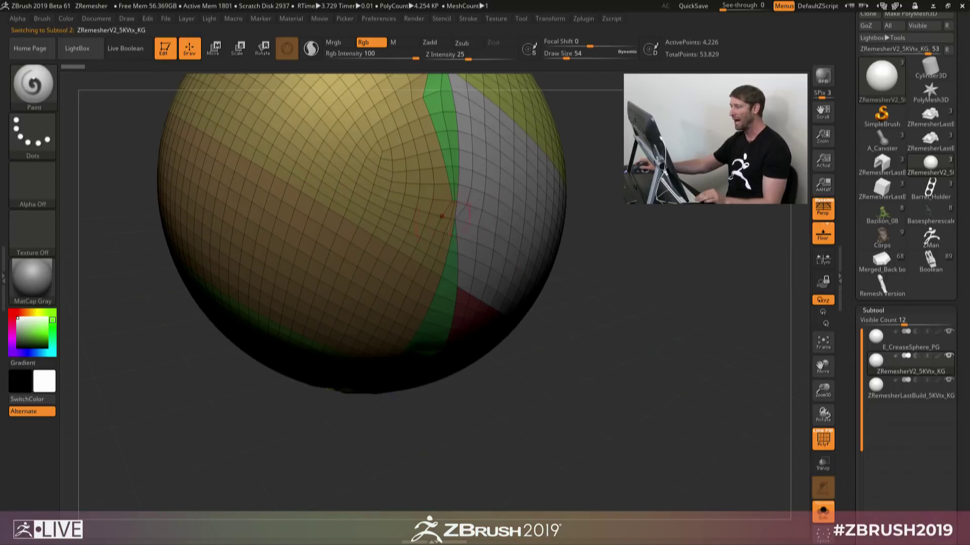
{"action": "left_click_drag", "start_coordinate": [371, 434], "coordinate": [493, 354]}
{"action": "right_click_drag", "start_coordinate": [492, 354], "coordinate": [444, 372], "text": "ctrl"}
{"action": "key", "text": "Up"}
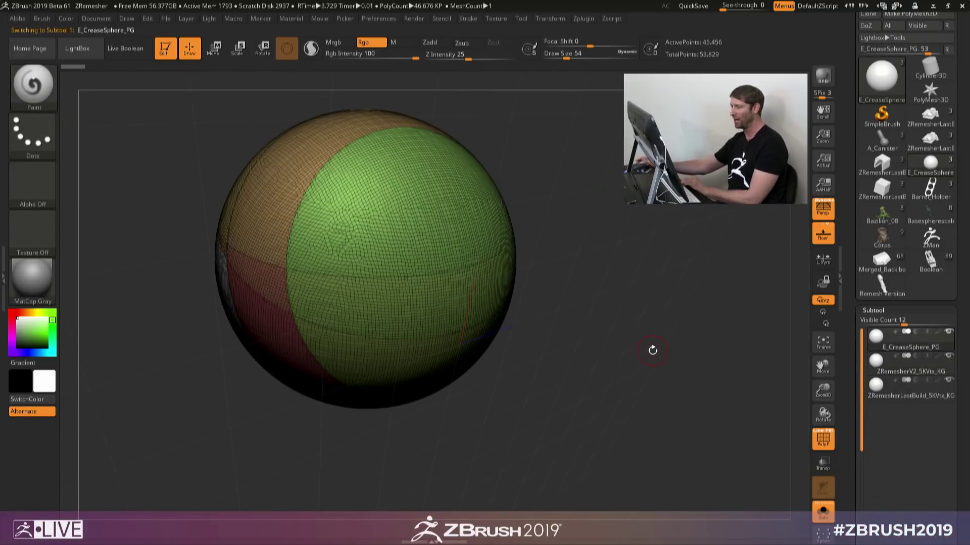
{"action": "key", "text": "Down"}
{"action": "right_click_drag", "start_coordinate": [661, 348], "coordinate": [471, 335]}
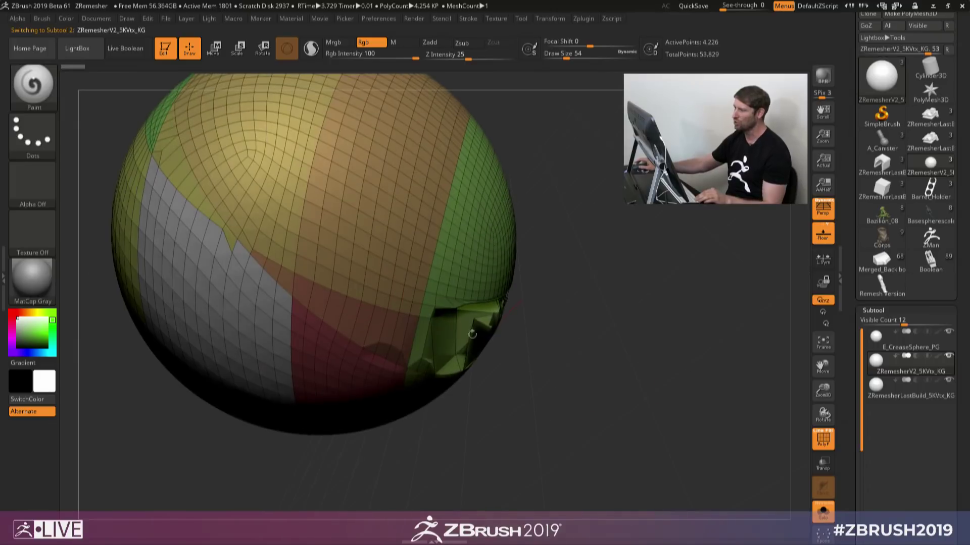
{"action": "right_click_drag", "start_coordinate": [594, 383], "coordinate": [630, 382], "text": "ctrl"}
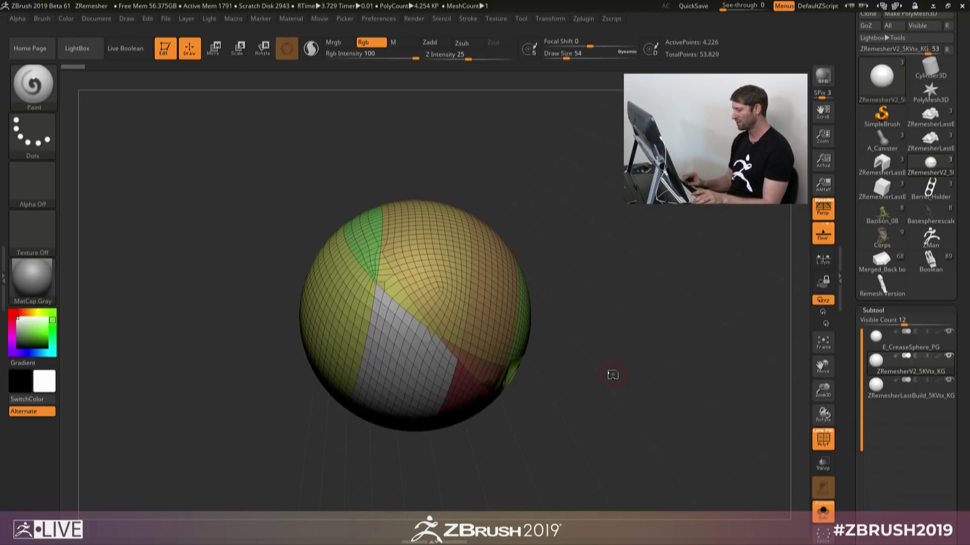
Step: Select the sphere's ZRemesherLastBuild_5KVtx_KG subtool and compare its polygroup borders with the original E_CreaseSphere_PG
{"action": "key", "text": "Down"}
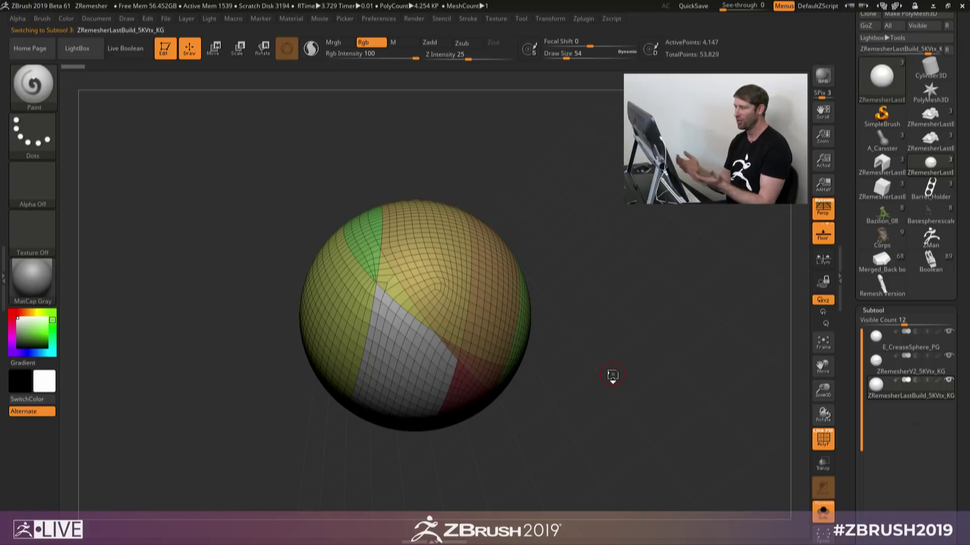
{"action": "left_click_drag", "start_coordinate": [613, 411], "coordinate": [601, 378]}
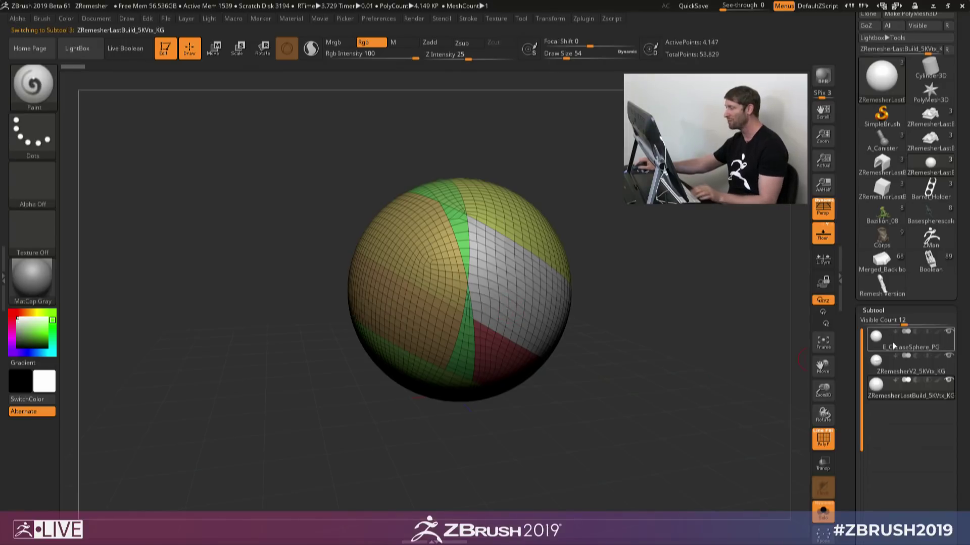
{"action": "left_click", "coordinate": [879, 342]}
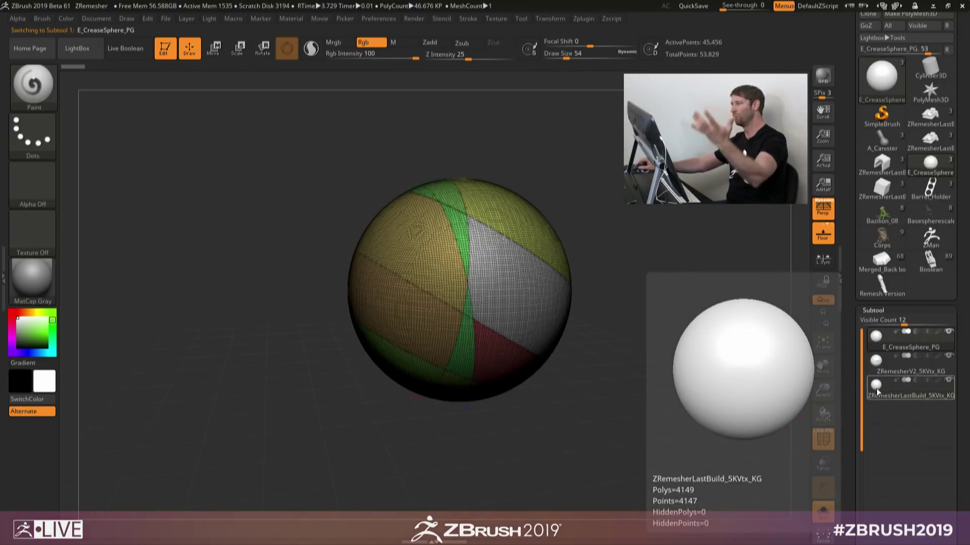
{"action": "left_click", "coordinate": [877, 389]}
{"action": "key", "text": "alt+Up"}
{"action": "key", "text": "alt+Up"}
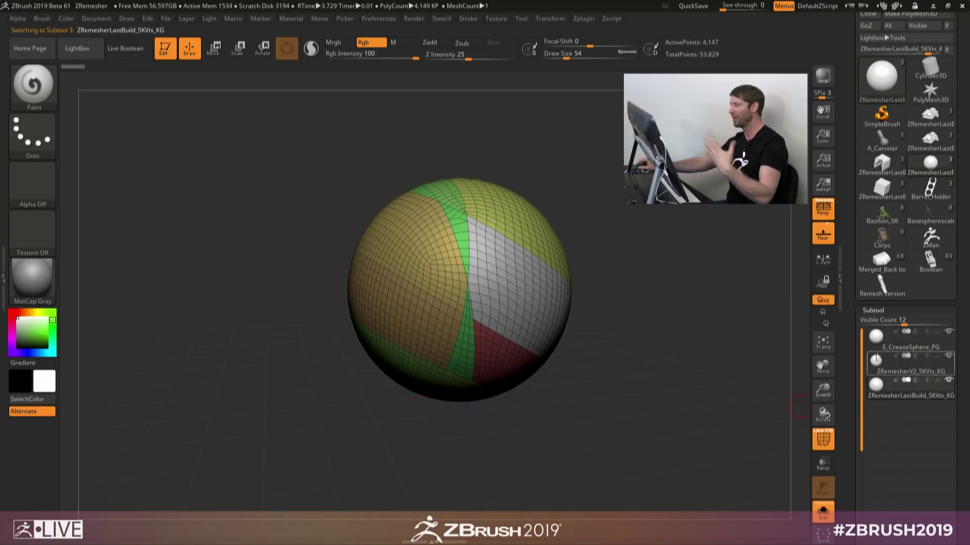
{"action": "left_click", "coordinate": [875, 394]}
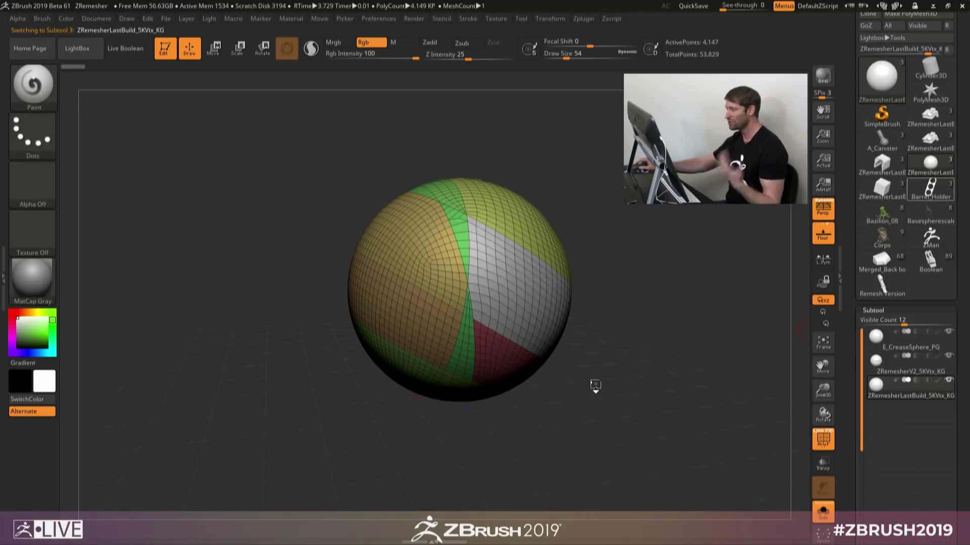
Step: Switch to the Barrel_Holder tool, frame it and hide the floor grid
{"action": "left_click_drag", "start_coordinate": [627, 393], "coordinate": [570, 354]}
{"action": "key", "text": "f"}
{"action": "left_click", "coordinate": [822, 236]}
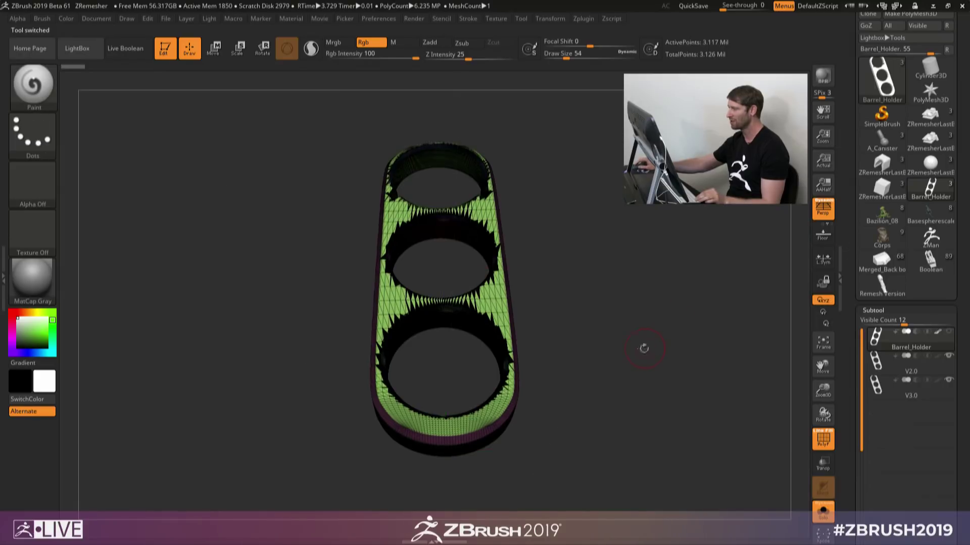
Step: Examine the Barrel_Holder mesh with PolyFrame off and on, including a close look at the polygons around the middle hole
{"action": "left_click_drag", "start_coordinate": [645, 347], "coordinate": [627, 379]}
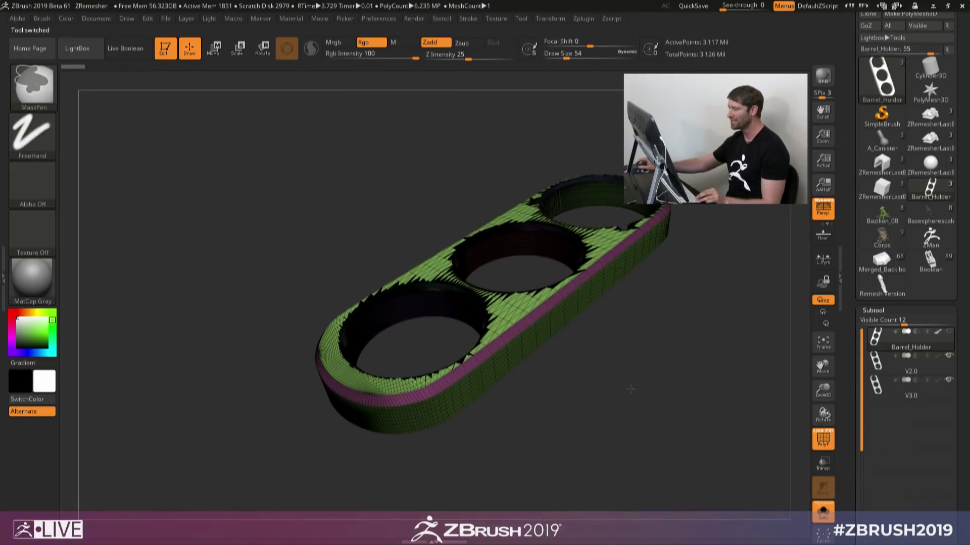
{"action": "key", "text": "shift+f"}
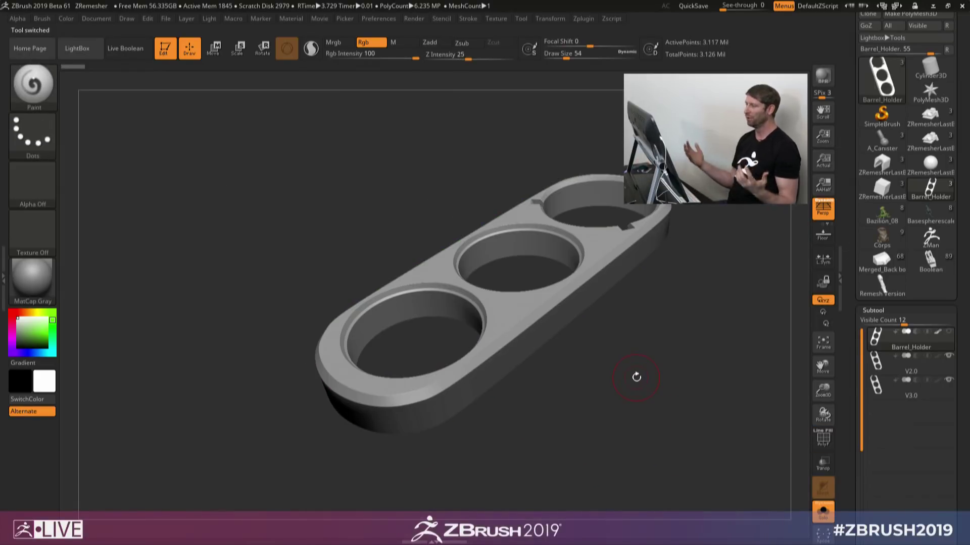
{"action": "mouse_move", "coordinate": [634, 377]}
{"action": "left_mouse_down"}
{"action": "mouse_move", "coordinate": [651, 383]}
{"action": "mouse_move", "coordinate": [629, 388]}
{"action": "left_mouse_up"}
{"action": "key", "text": "shift+f"}
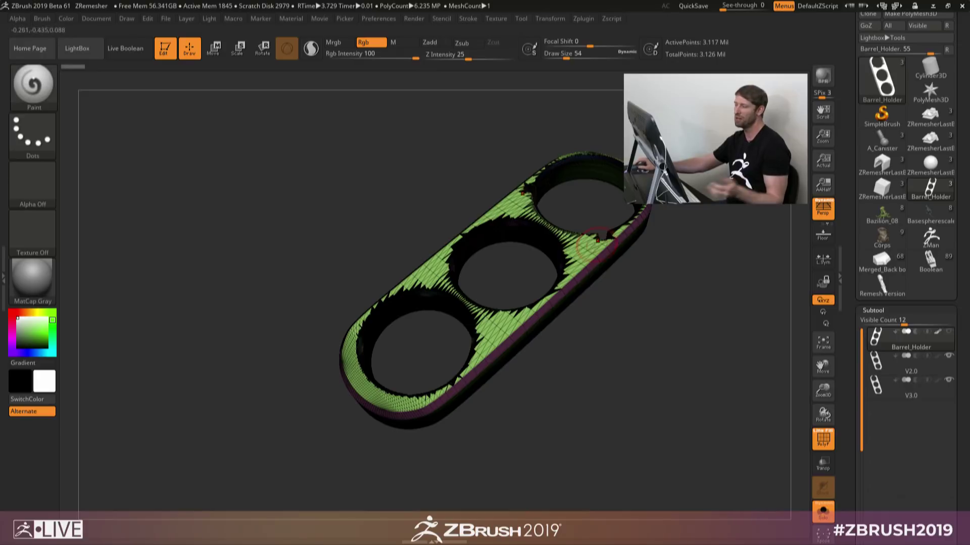
{"action": "mouse_move", "coordinate": [551, 242]}
{"action": "right_mouse_down", "text": "ctrl"}
{"action": "mouse_move", "coordinate": [514, 261]}
{"action": "mouse_move", "coordinate": [548, 270]}
{"action": "mouse_move", "coordinate": [599, 308]}
{"action": "mouse_move", "coordinate": [630, 353]}
{"action": "mouse_move", "coordinate": [683, 356]}
{"action": "right_mouse_up", "text": "ctrl"}
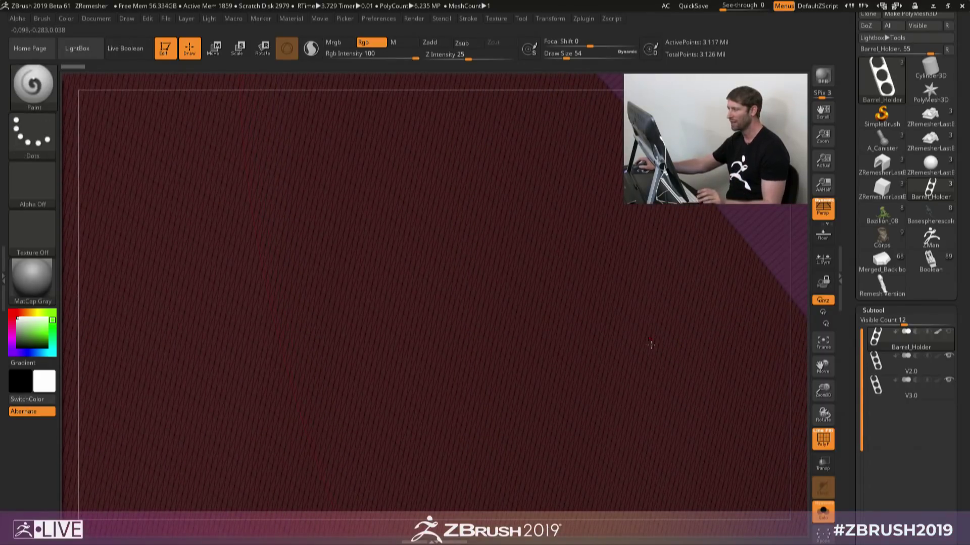
{"action": "right_click_drag", "start_coordinate": [651, 345], "coordinate": [687, 309], "text": "ctrl"}
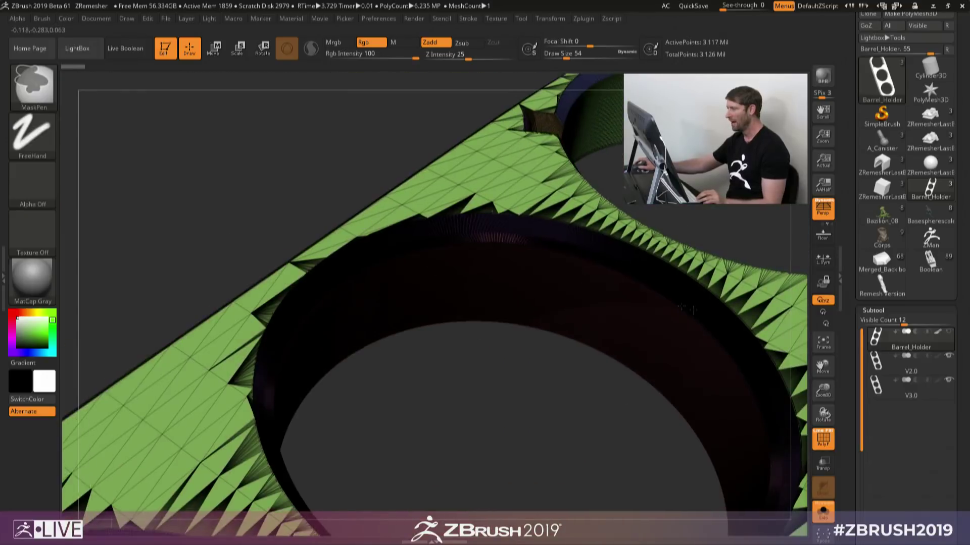
{"action": "mouse_move", "coordinate": [694, 262]}
{"action": "right_mouse_down"}
{"action": "mouse_move", "coordinate": [528, 374]}
{"action": "mouse_move", "coordinate": [462, 329]}
{"action": "mouse_move", "coordinate": [537, 310]}
{"action": "mouse_move", "coordinate": [376, 302]}
{"action": "mouse_move", "coordinate": [473, 148]}
{"action": "mouse_move", "coordinate": [688, 337]}
{"action": "mouse_move", "coordinate": [663, 318]}
{"action": "mouse_move", "coordinate": [681, 371]}
{"action": "right_mouse_up"}
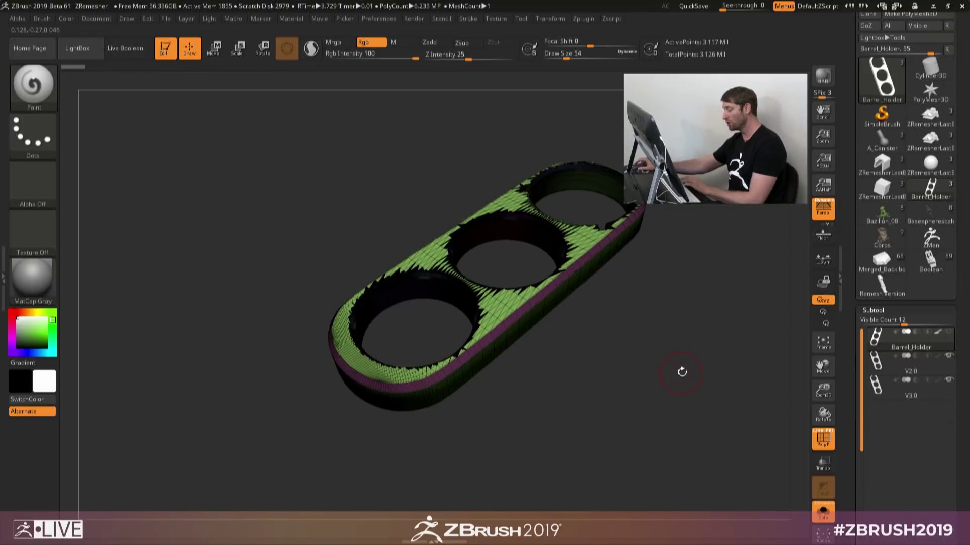
Step: Compare the V2.0 subtool's topology with V3.0 and inspect V3.0's edge flow closely along the rim of the large hole
{"action": "key", "text": "Down"}
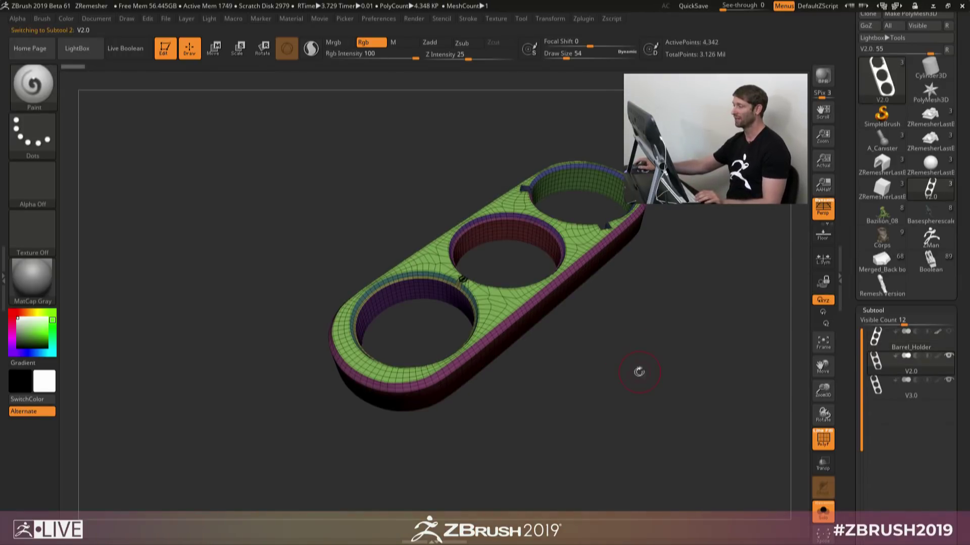
{"action": "right_click_drag", "start_coordinate": [558, 305], "coordinate": [526, 315]}
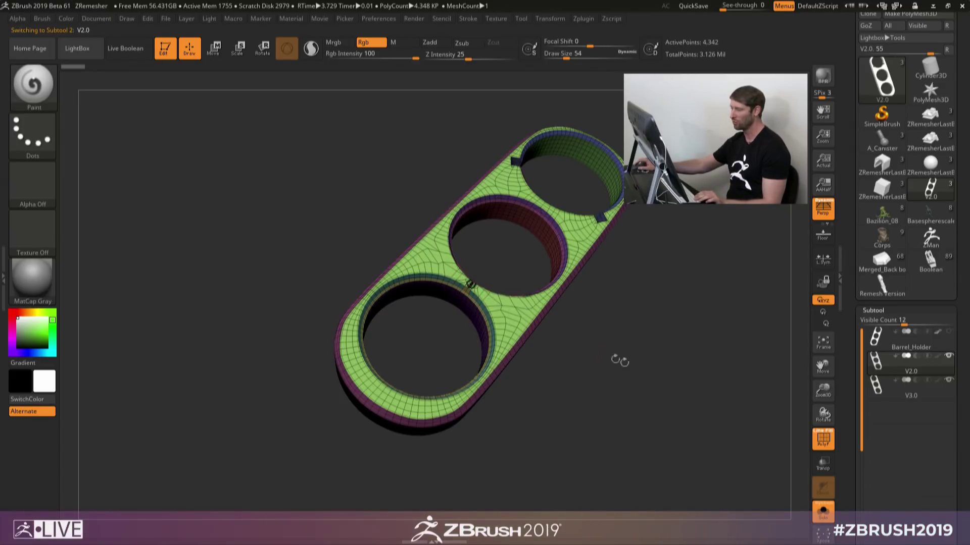
{"action": "key", "text": "alt+Down"}
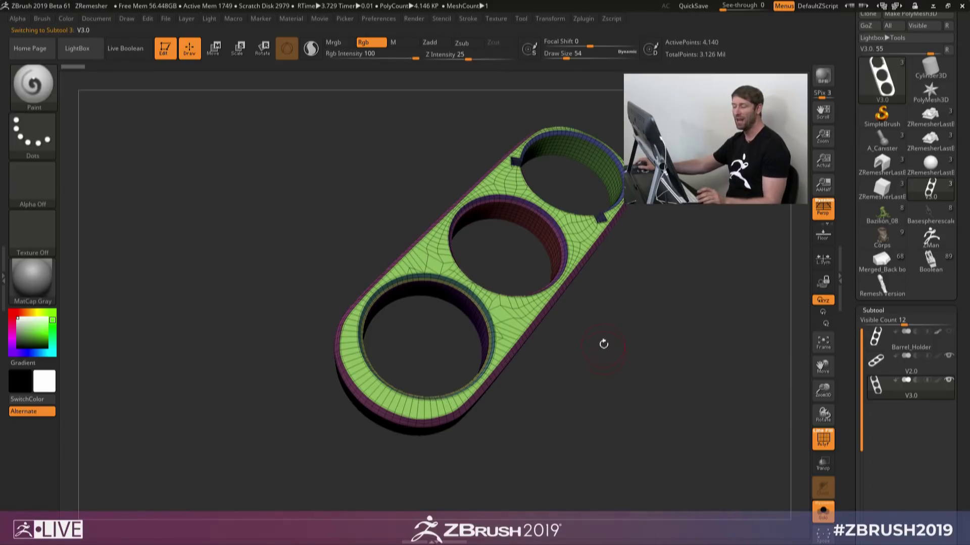
{"action": "mouse_move", "coordinate": [474, 306]}
{"action": "right_mouse_down", "text": "ctrl"}
{"action": "mouse_move", "coordinate": [527, 326]}
{"action": "mouse_move", "coordinate": [618, 310]}
{"action": "right_mouse_up", "text": "ctrl"}
{"action": "right_click_drag", "start_coordinate": [529, 343], "coordinate": [529, 321], "text": "ctrl"}
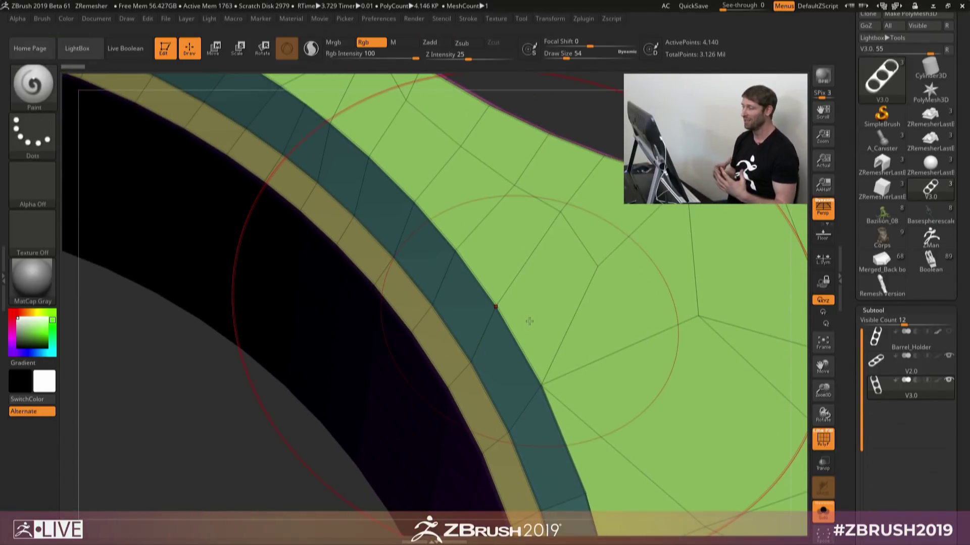
Step: Review the FBX ExportImport options and toggle Export Polygroups as SSets on and back off
{"action": "mouse_move", "coordinate": [528, 322]}
{"action": "left_mouse_down"}
{"action": "mouse_move", "coordinate": [580, 342]}
{"action": "mouse_move", "coordinate": [537, 355]}
{"action": "mouse_move", "coordinate": [529, 346]}
{"action": "mouse_move", "coordinate": [536, 351]}
{"action": "left_mouse_up"}
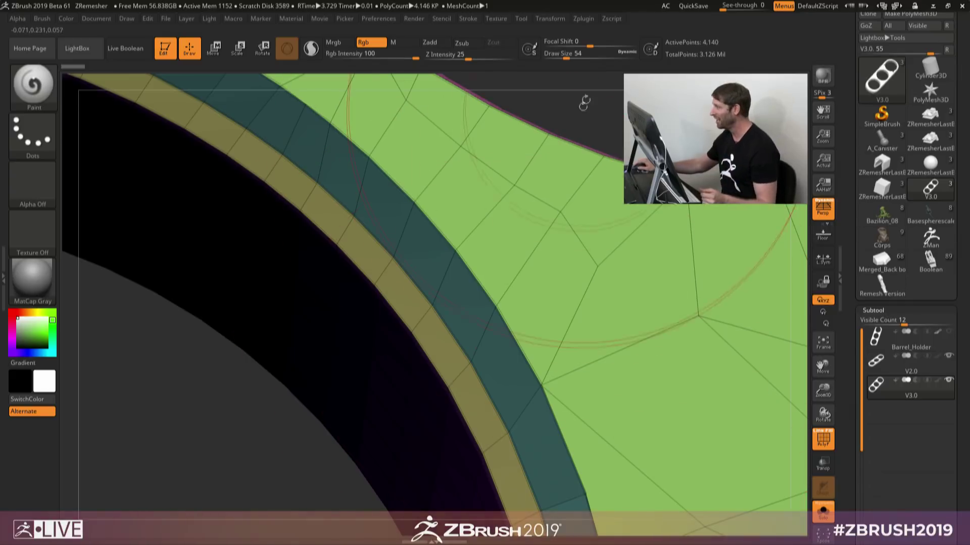
{"action": "left_click", "coordinate": [584, 19]}
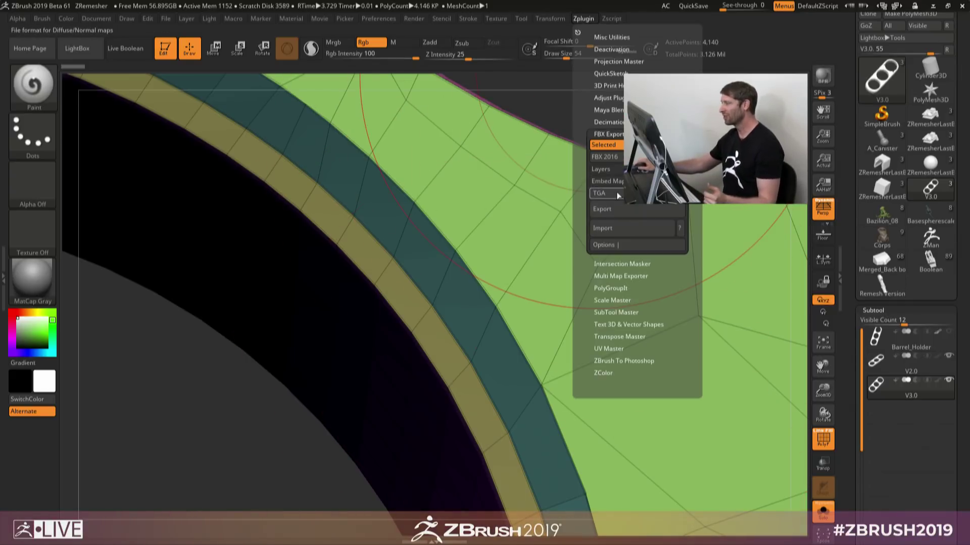
{"action": "left_click", "coordinate": [641, 246]}
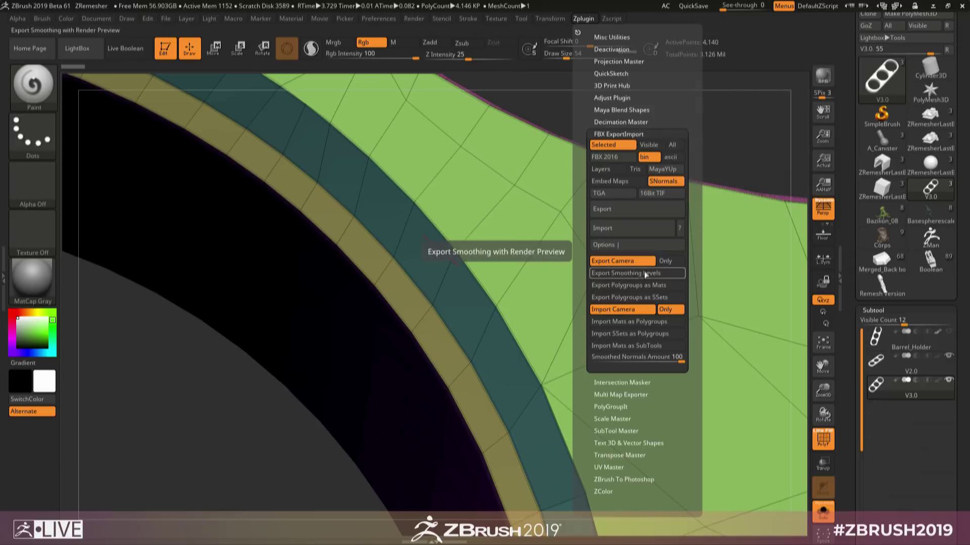
{"action": "left_click", "coordinate": [639, 297]}
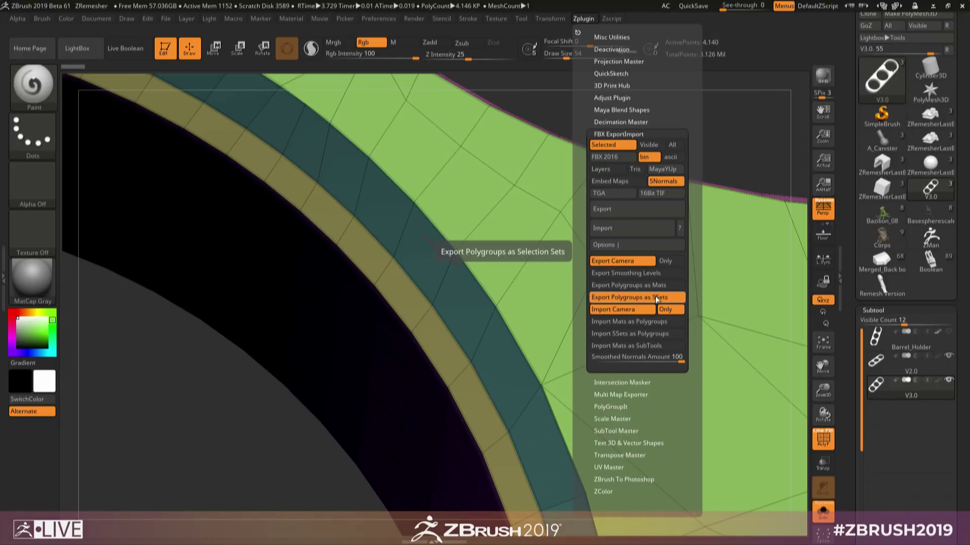
{"action": "left_click", "coordinate": [655, 296]}
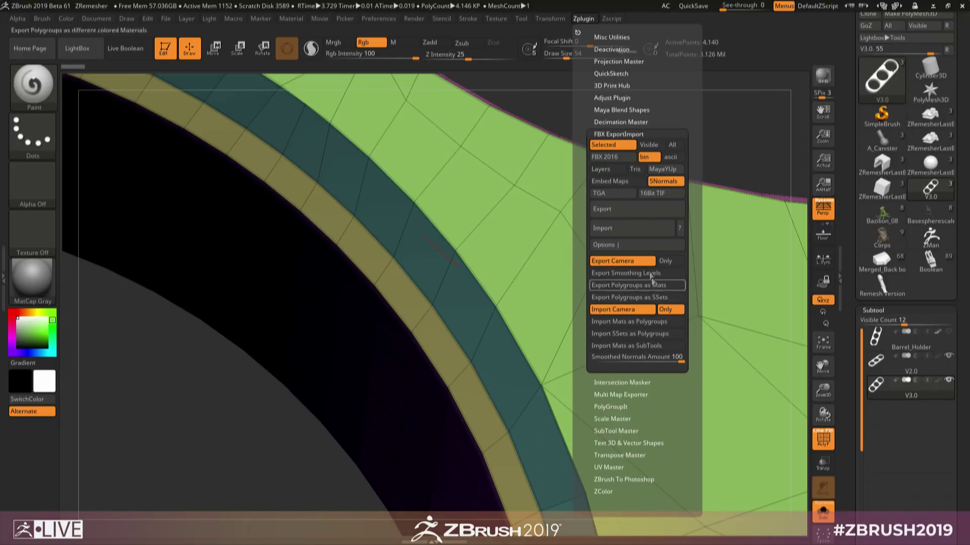
{"action": "left_click", "coordinate": [632, 133]}
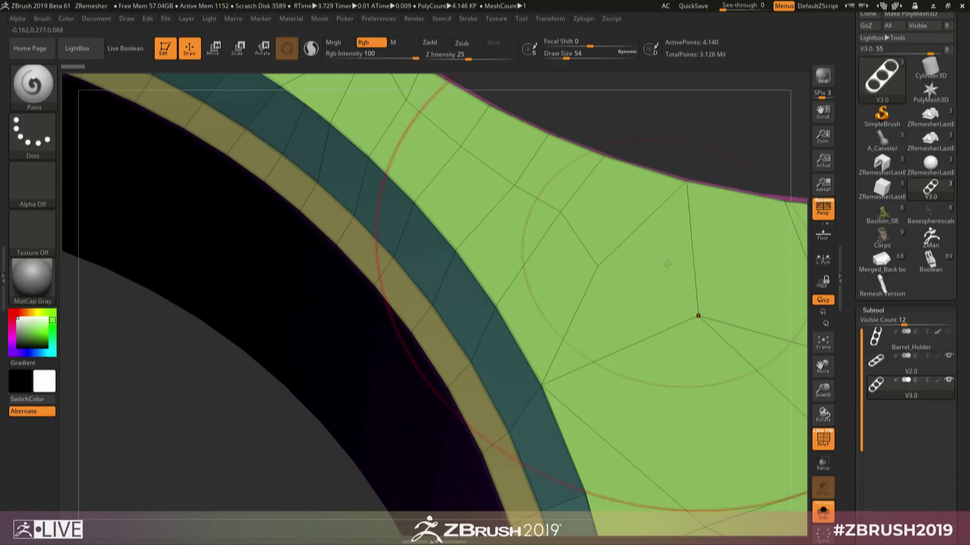
Step: Switch to the Bazilion_08 tool, frame the lizard and view it from the front and side with PolyFrame off
{"action": "right_click_drag", "start_coordinate": [667, 264], "coordinate": [452, 315], "text": "ctrl"}
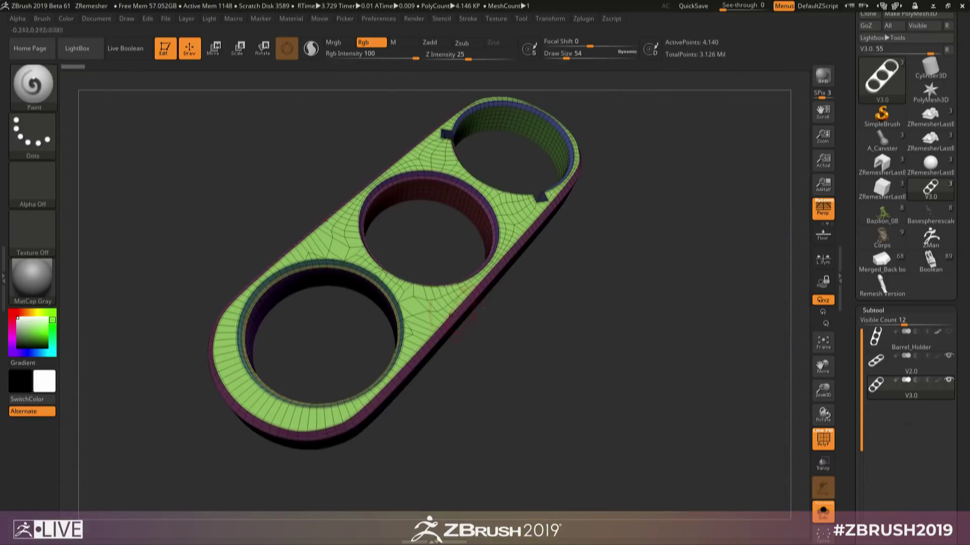
{"action": "right_click_drag", "start_coordinate": [601, 313], "coordinate": [634, 318], "text": "alt"}
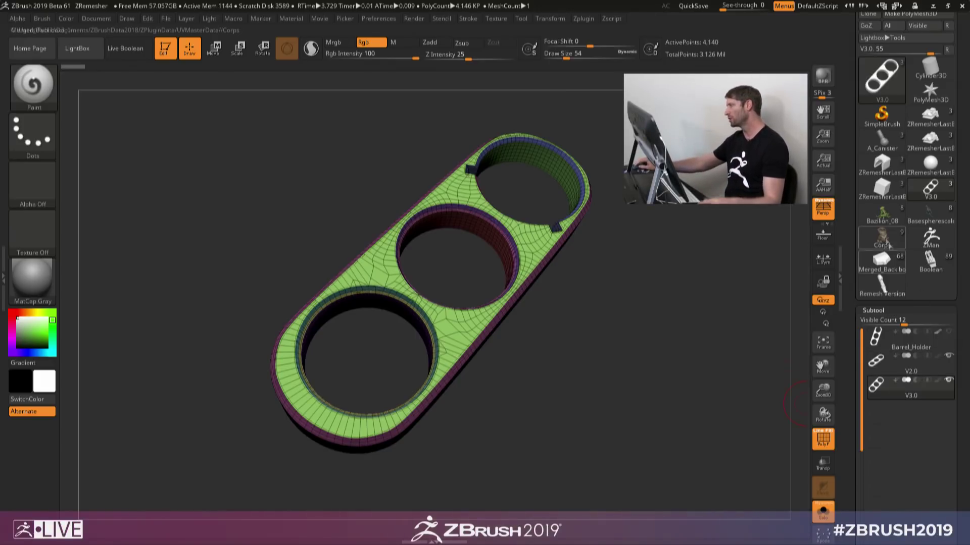
{"action": "mouse_move", "coordinate": [888, 219]}
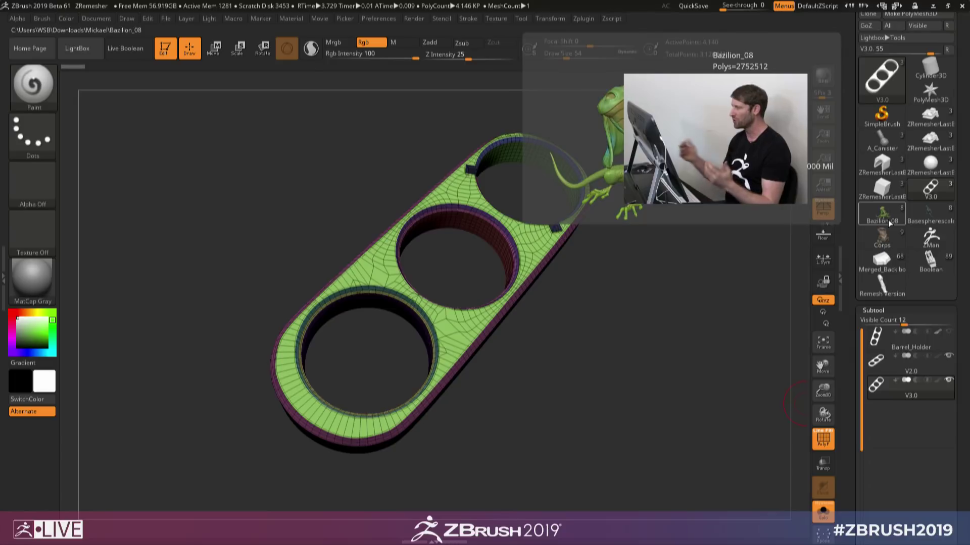
{"action": "left_click", "coordinate": [883, 218]}
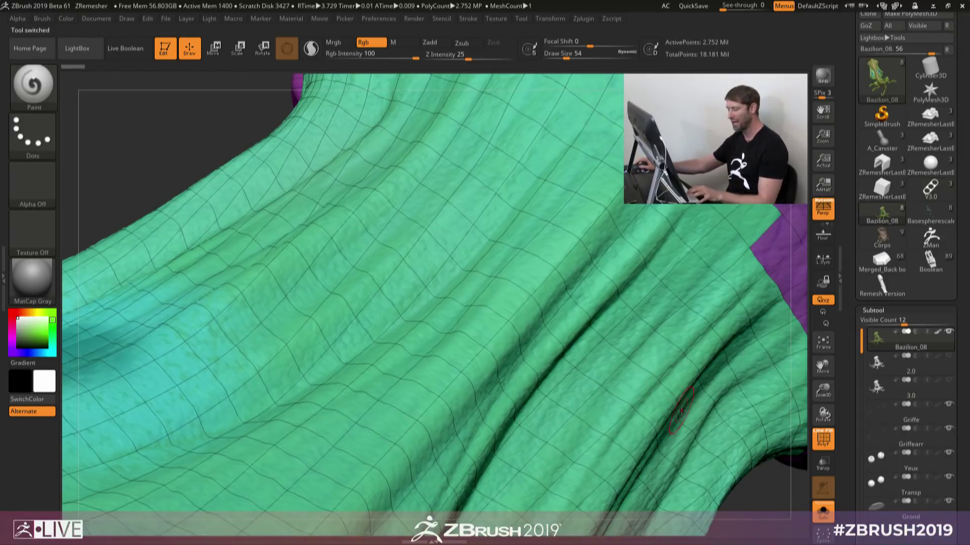
{"action": "key", "text": "f"}
{"action": "left_click_drag", "start_coordinate": [697, 433], "coordinate": [599, 380]}
{"action": "mouse_move", "coordinate": [599, 379]}
{"action": "right_mouse_down", "text": "shift"}
{"action": "mouse_move", "coordinate": [618, 341]}
{"action": "mouse_move", "coordinate": [687, 354]}
{"action": "mouse_move", "coordinate": [656, 332]}
{"action": "mouse_move", "coordinate": [665, 340]}
{"action": "right_mouse_up", "text": "shift"}
{"action": "key", "text": "shift+f"}
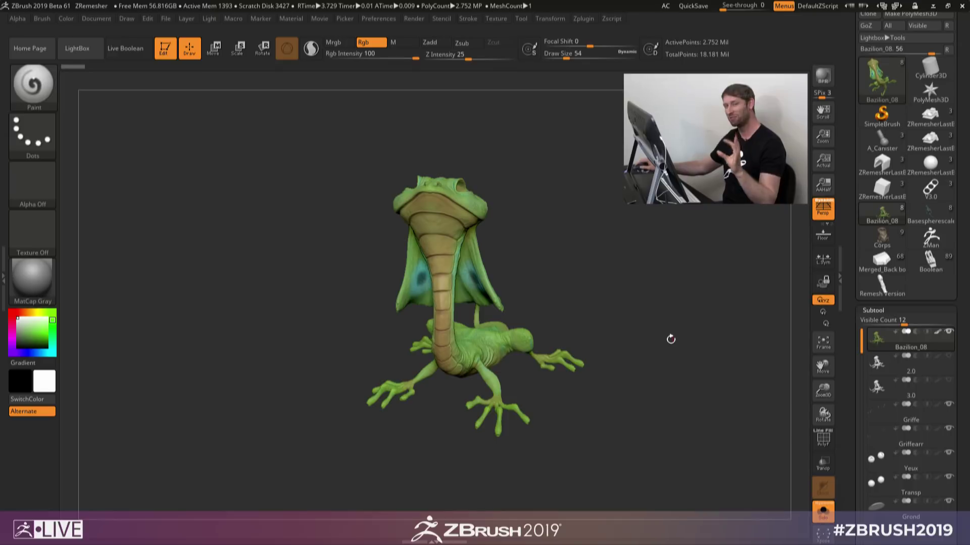
{"action": "left_click_drag", "start_coordinate": [671, 339], "coordinate": [689, 380]}
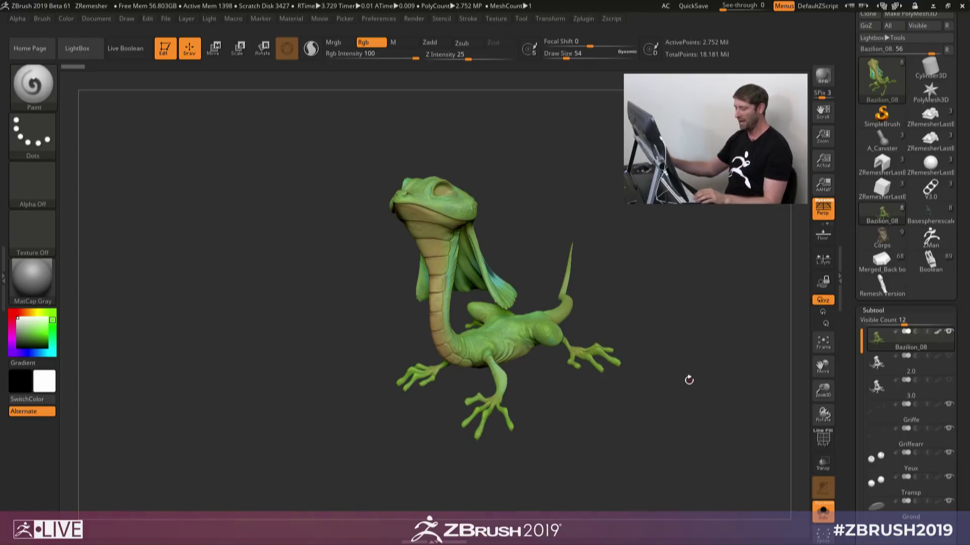
Step: Show the lizard's PolyFrame and compare the topology of its 2.0 and 3.0 subtools
{"action": "key", "text": "shift+f"}
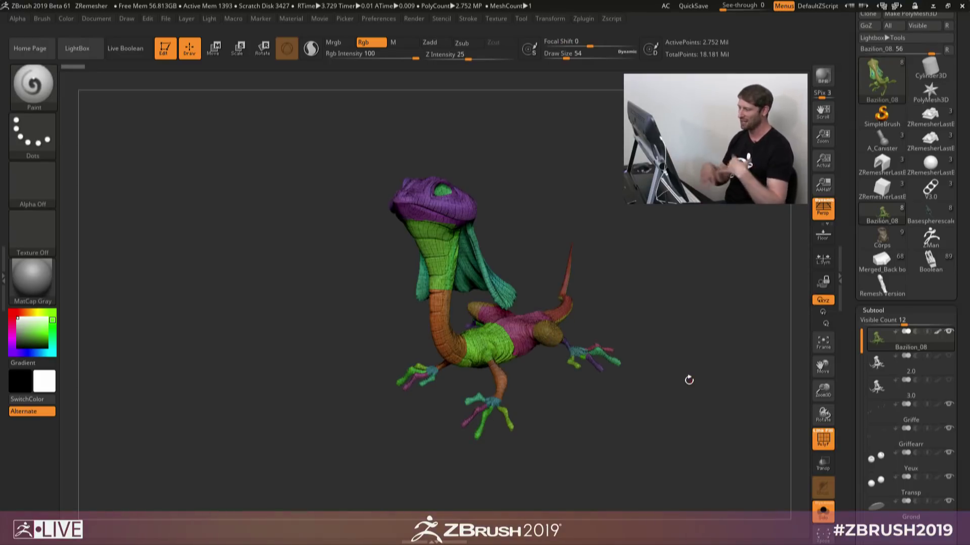
{"action": "key", "text": "Down"}
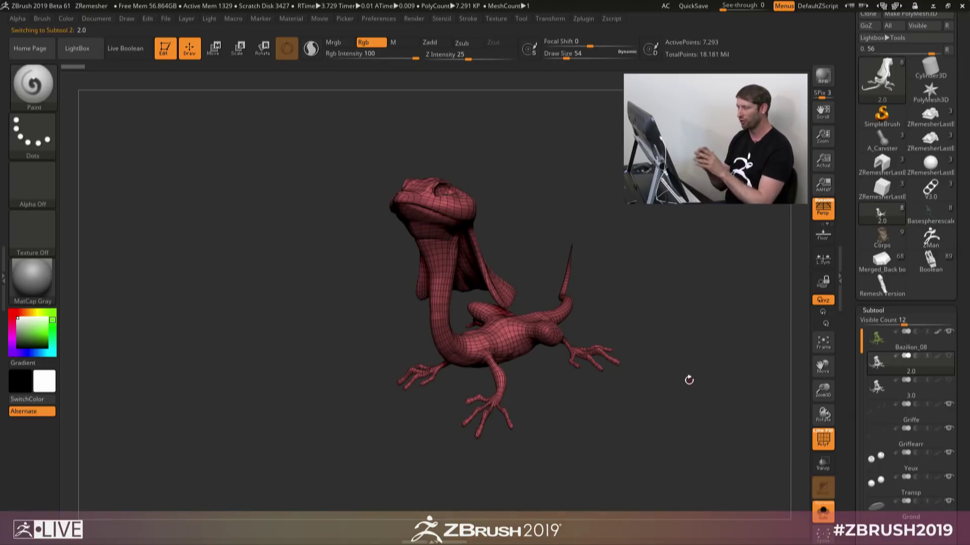
{"action": "key", "text": "Down"}
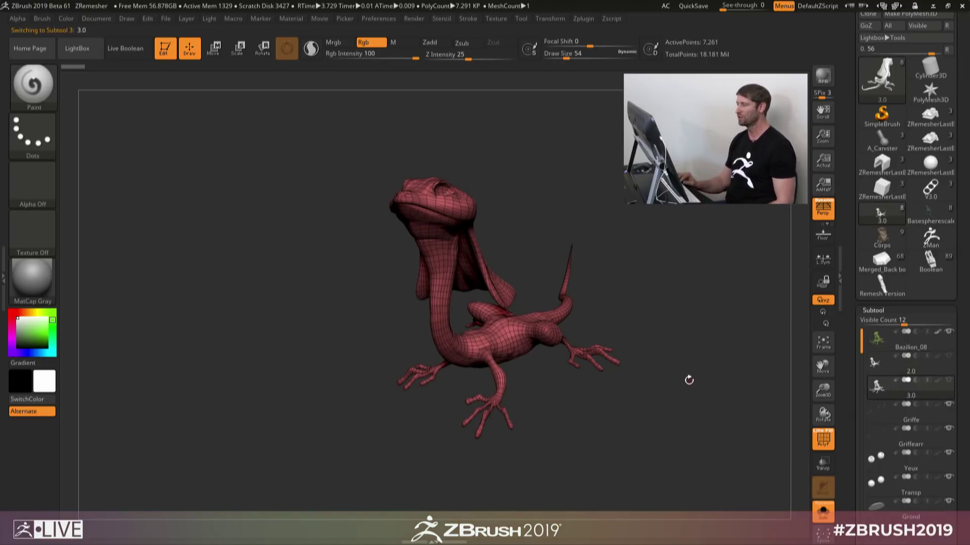
{"action": "key", "text": "Up"}
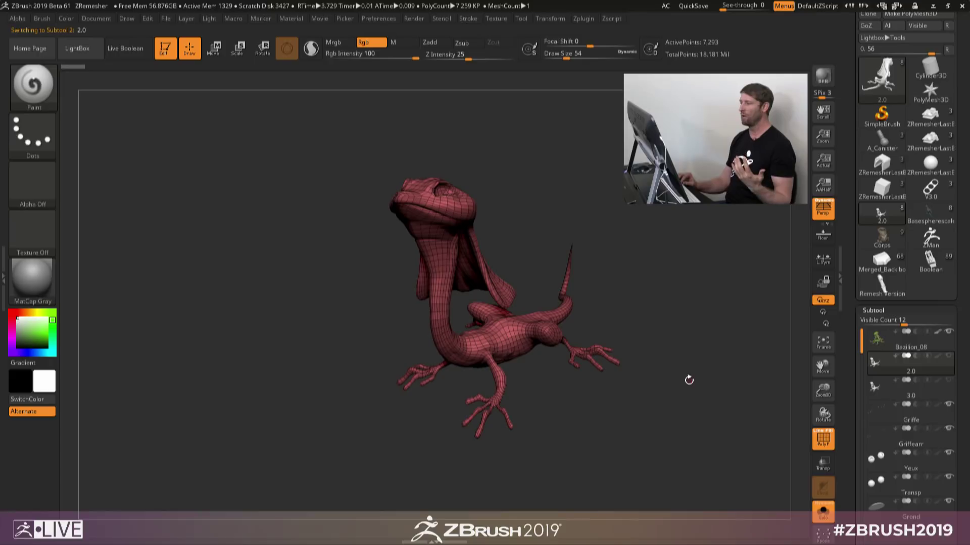
{"action": "key", "text": "Down"}
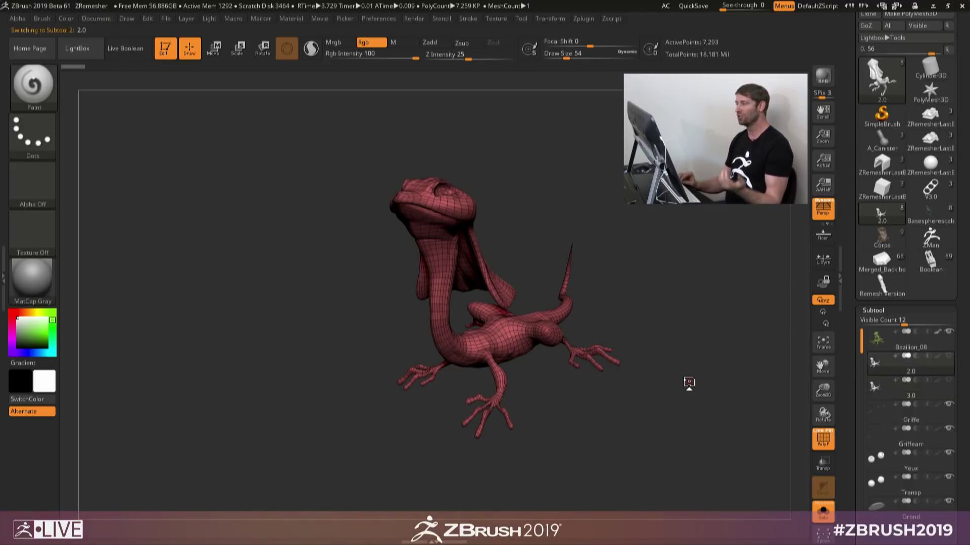
{"action": "key", "text": "Down"}
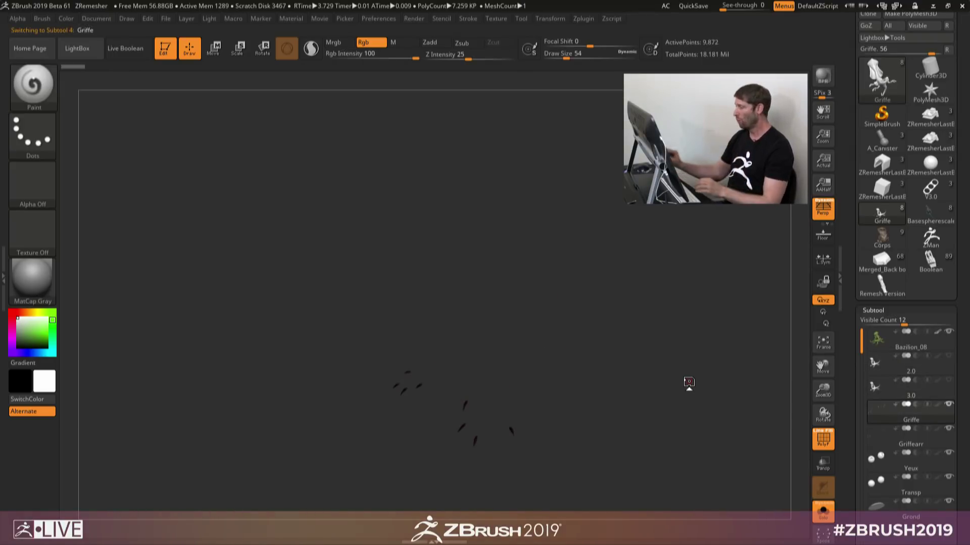
{"action": "key", "text": "Up"}
{"action": "key", "text": "Up"}
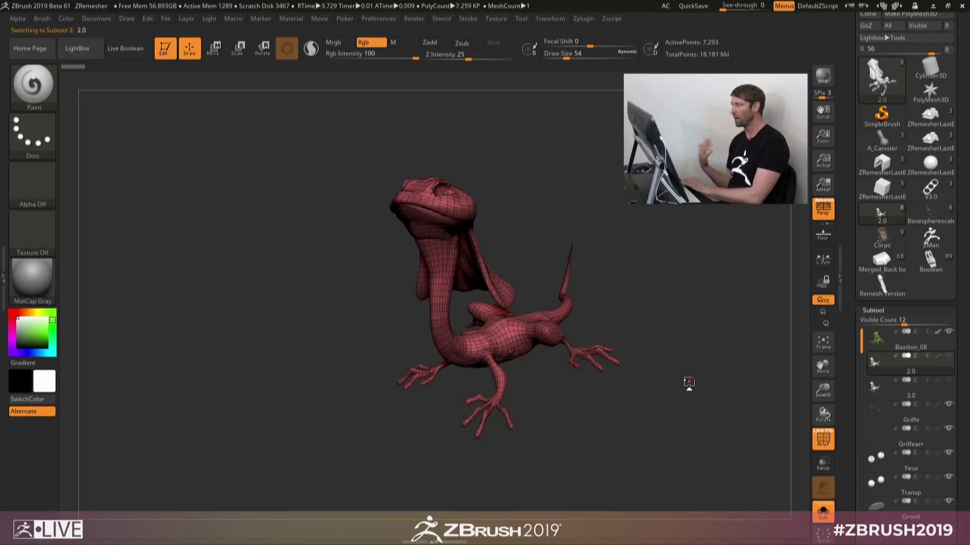
Step: Switch to the Basespherescale5 dragon tool, fit the whole creature in view and compare its V2.0 and V3.0 subtools
{"action": "left_click", "coordinate": [920, 215]}
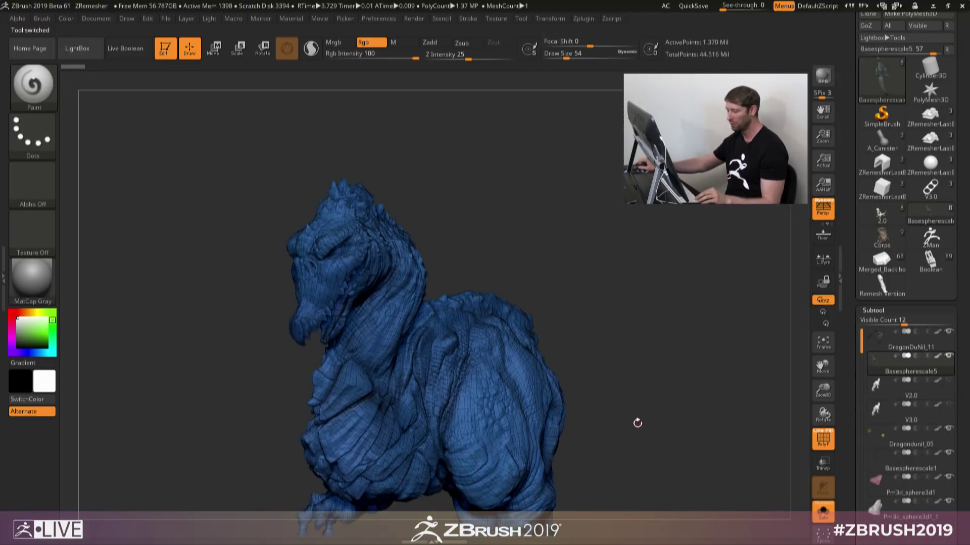
{"action": "mouse_move", "coordinate": [641, 340]}
{"action": "right_mouse_down", "text": "alt"}
{"action": "mouse_move", "coordinate": [650, 308]}
{"action": "mouse_move", "coordinate": [647, 331]}
{"action": "right_mouse_up", "text": "alt"}
{"action": "key", "text": "shift+f"}
{"action": "key", "text": "shift+f"}
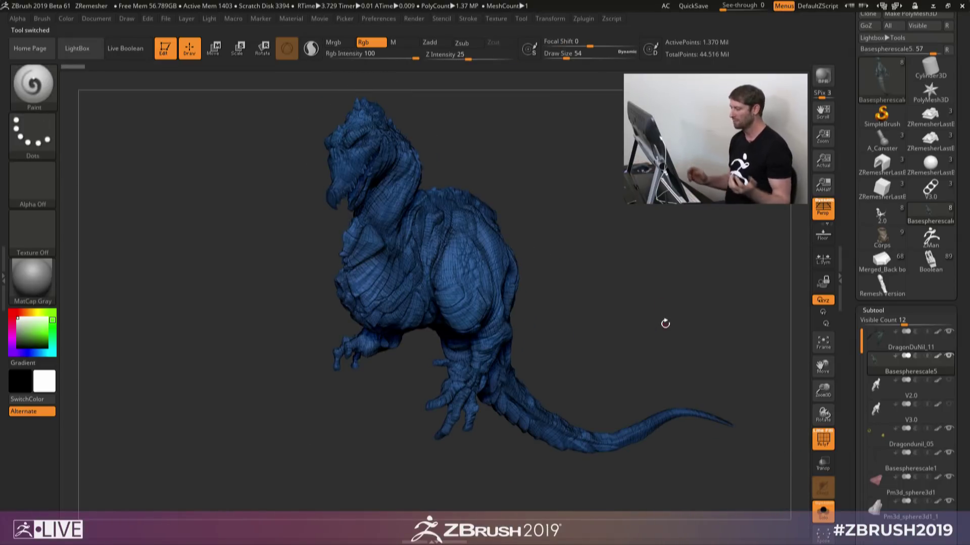
{"action": "key", "text": "Down"}
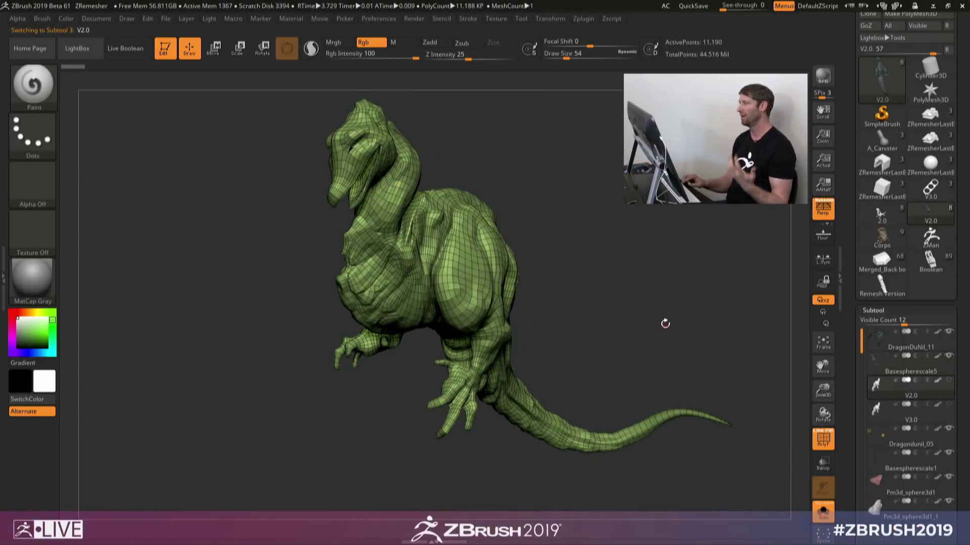
{"action": "key", "text": "Down"}
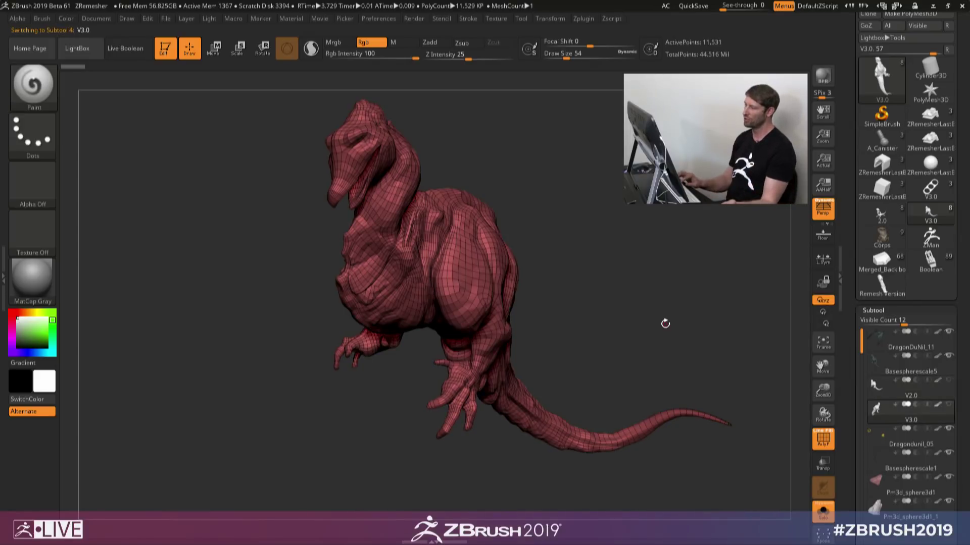
{"action": "key", "text": "Up"}
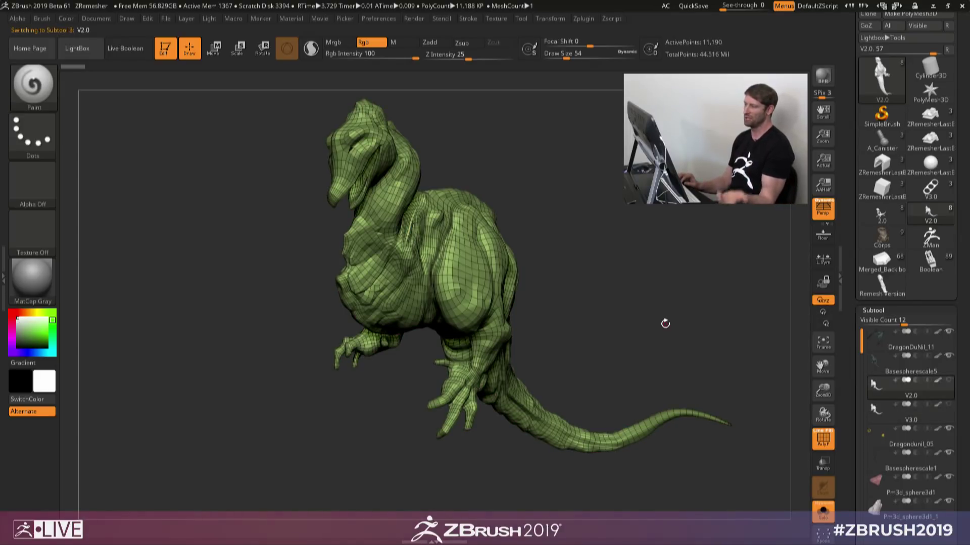
{"action": "key", "text": "Down"}
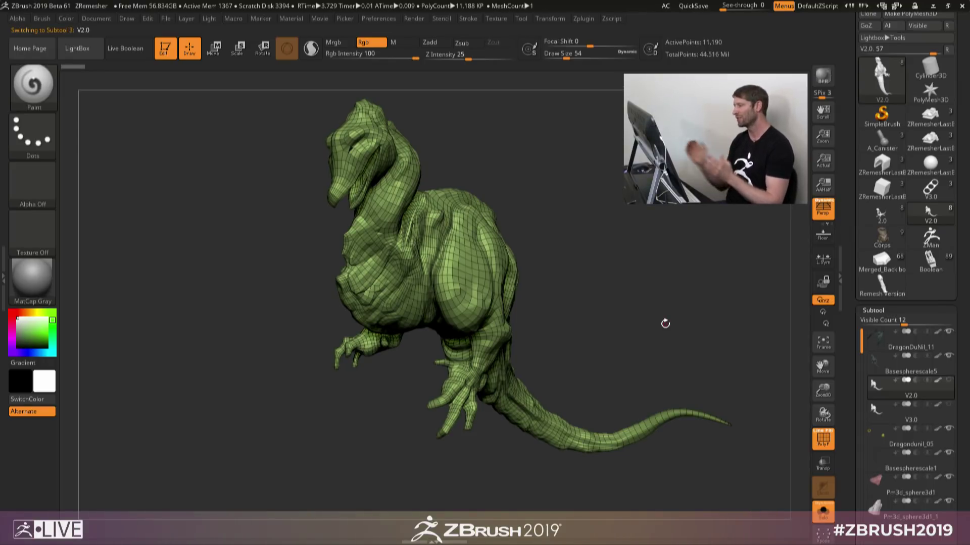
Step: Switch to the Corps tool, frame it and compare the edge flow of its V2.0 and V3.0 subtools
{"action": "left_click", "coordinate": [879, 236]}
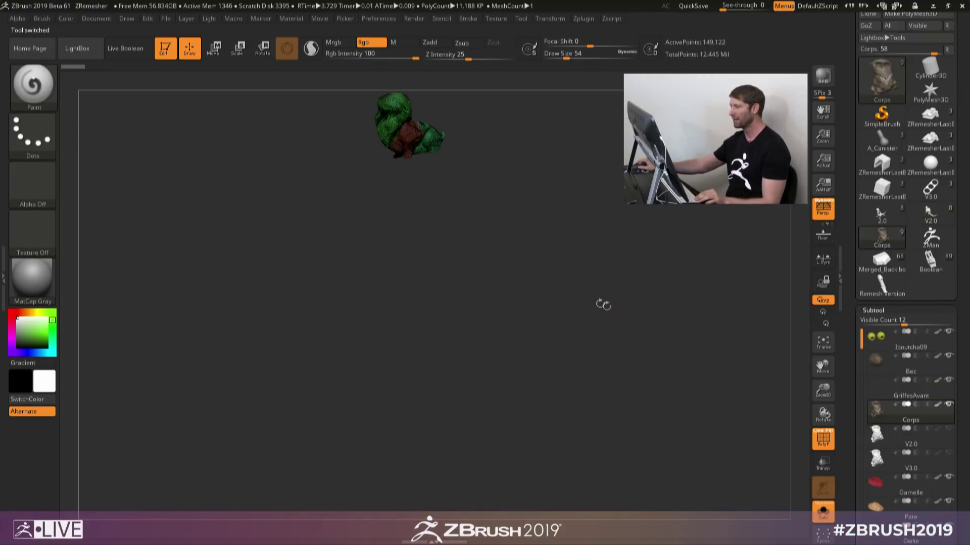
{"action": "key", "text": "f"}
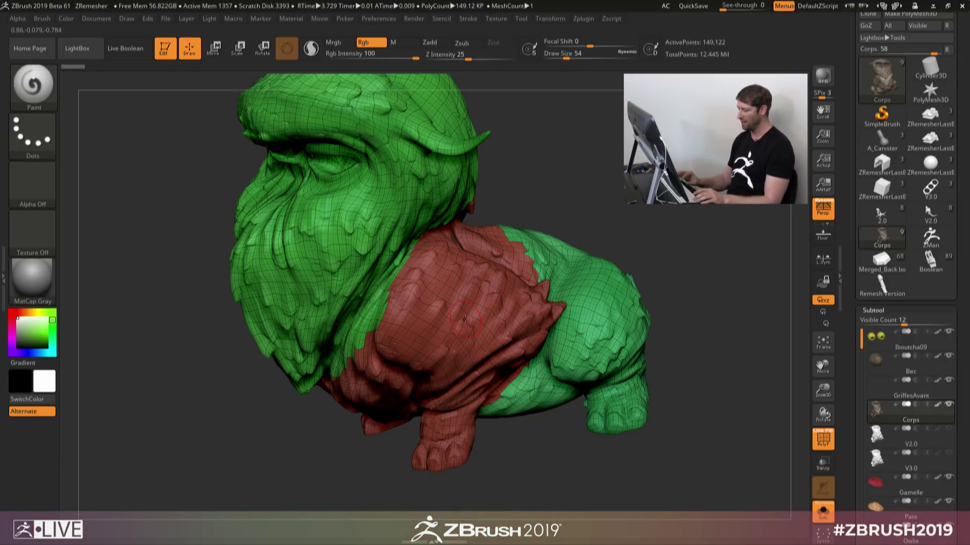
{"action": "key", "text": "alt+Down"}
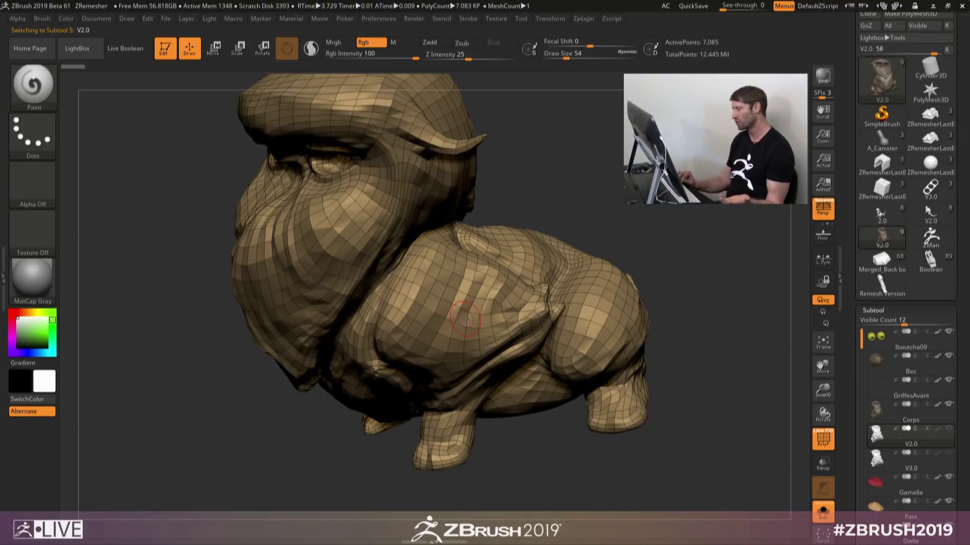
{"action": "key", "text": "alt+Down"}
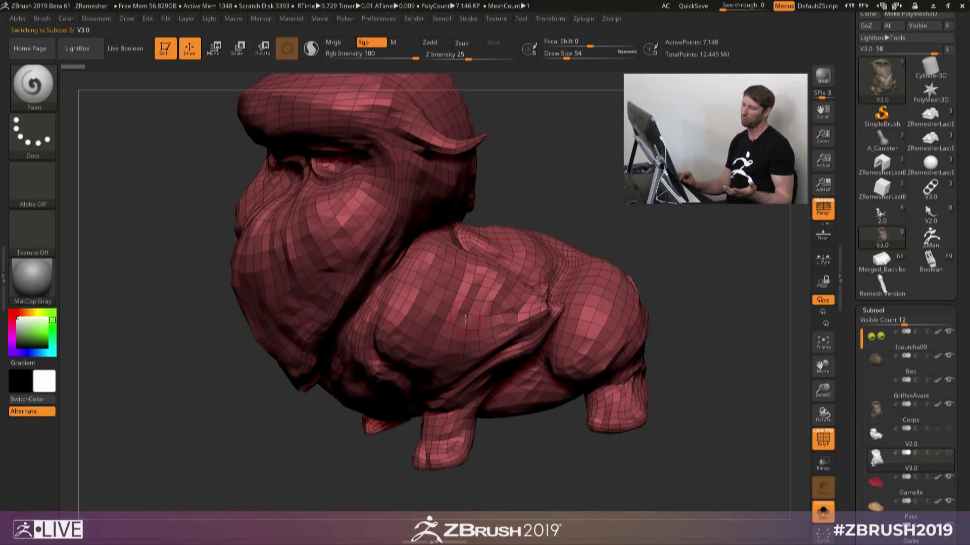
{"action": "key", "text": "alt+Up"}
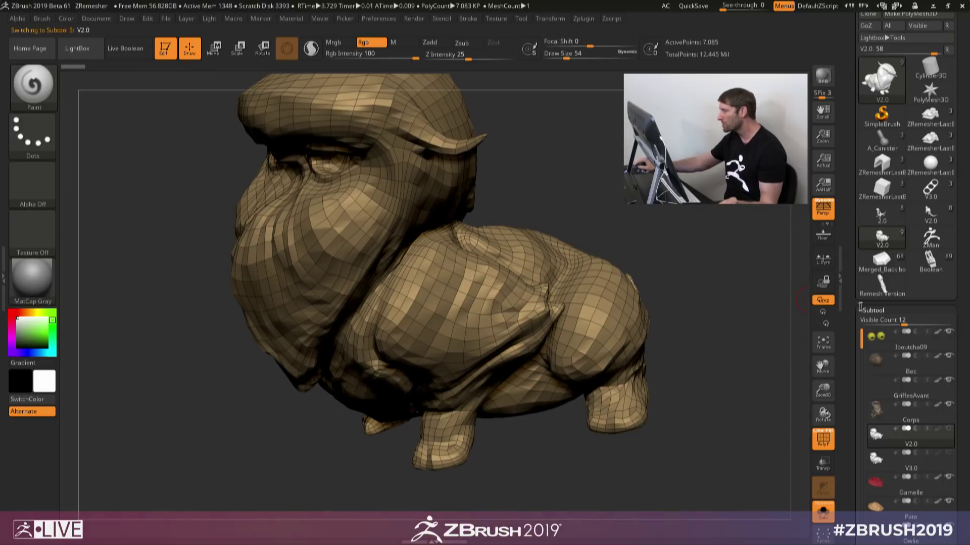
Step: Collapse the subtool list, expand the ZRemesher geometry settings and turn off the Legacy (2018) option
{"action": "left_click", "coordinate": [870, 308]}
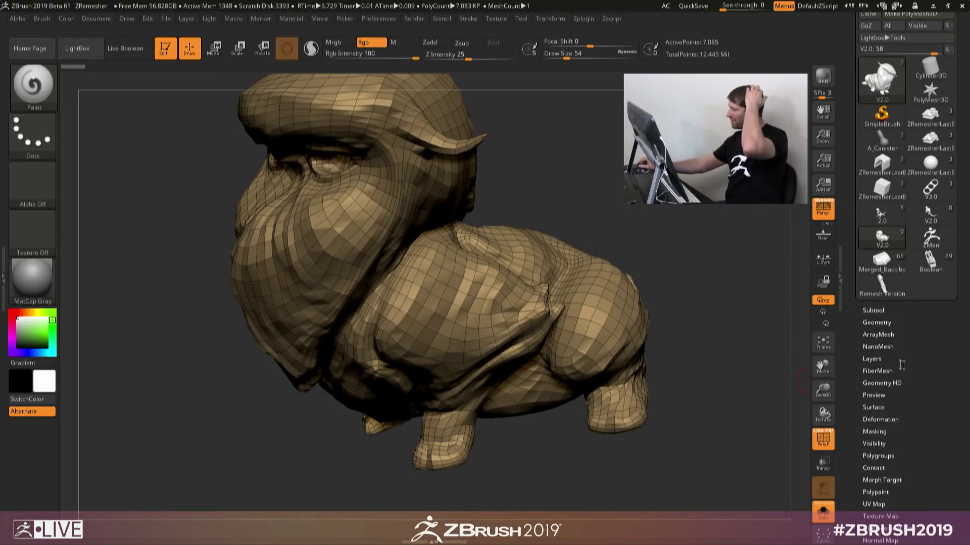
{"action": "scroll", "coordinate": [916, 352], "scroll_direction": "down", "scroll_amount": 1}
{"action": "scroll", "coordinate": [915, 352], "scroll_direction": "down", "scroll_amount": 2}
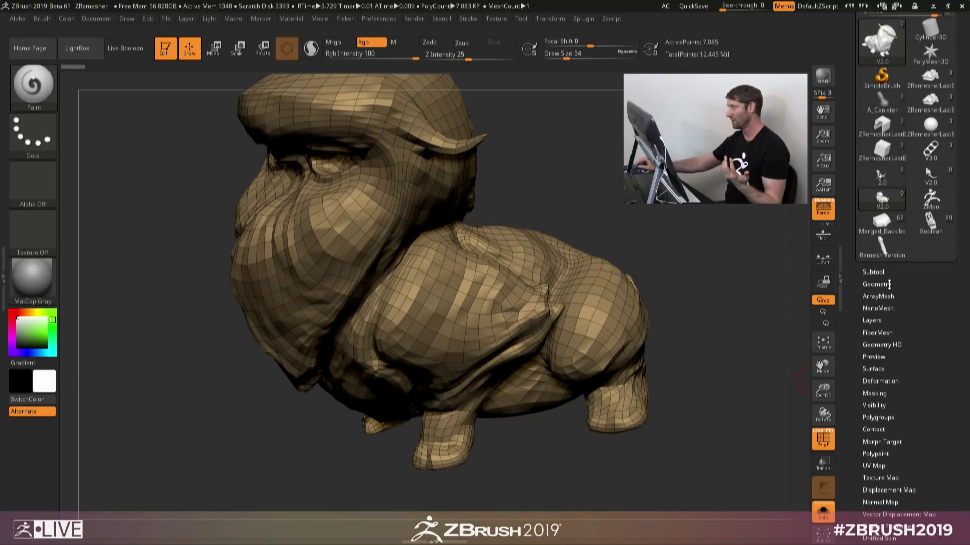
{"action": "left_click", "coordinate": [889, 284]}
{"action": "scroll", "coordinate": [959, 395], "scroll_direction": "down", "scroll_amount": 5}
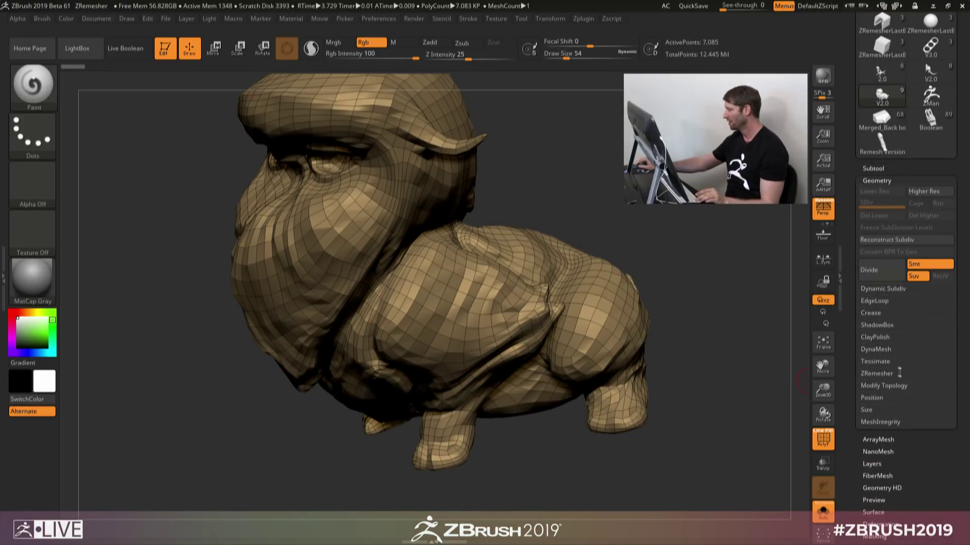
{"action": "left_click", "coordinate": [889, 374]}
{"action": "scroll", "coordinate": [966, 406], "scroll_direction": "down", "scroll_amount": 2}
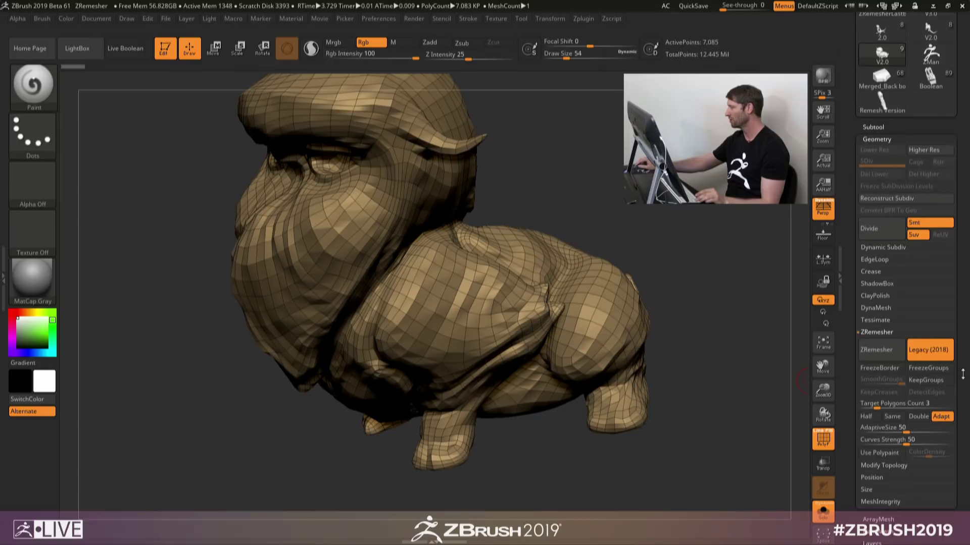
{"action": "left_click", "coordinate": [941, 353]}
{"action": "left_click", "coordinate": [940, 353]}
{"action": "left_click", "coordinate": [940, 355]}
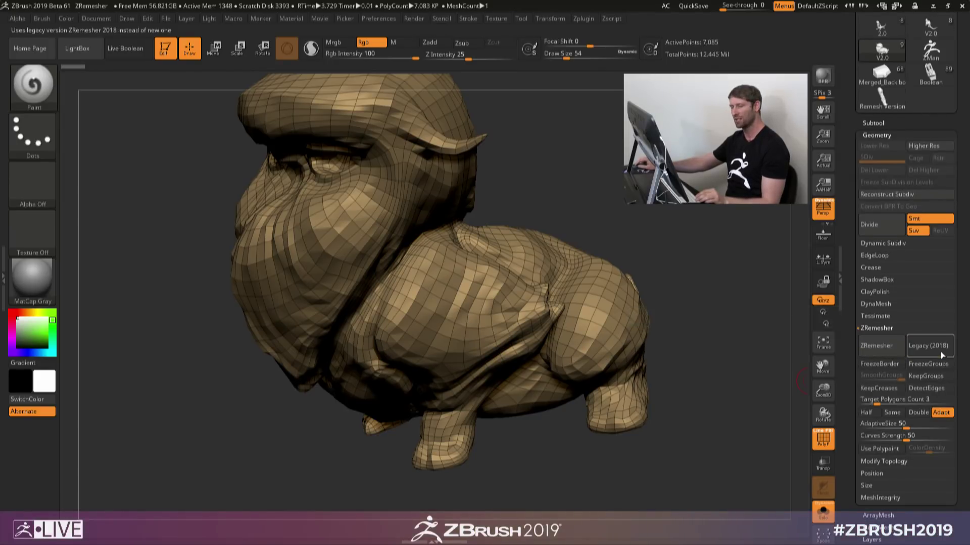
Step: Switch ZRemesher's Legacy (2018) option on and back off to compare the two modes
{"action": "left_click", "coordinate": [941, 355]}
{"action": "left_click", "coordinate": [941, 355]}
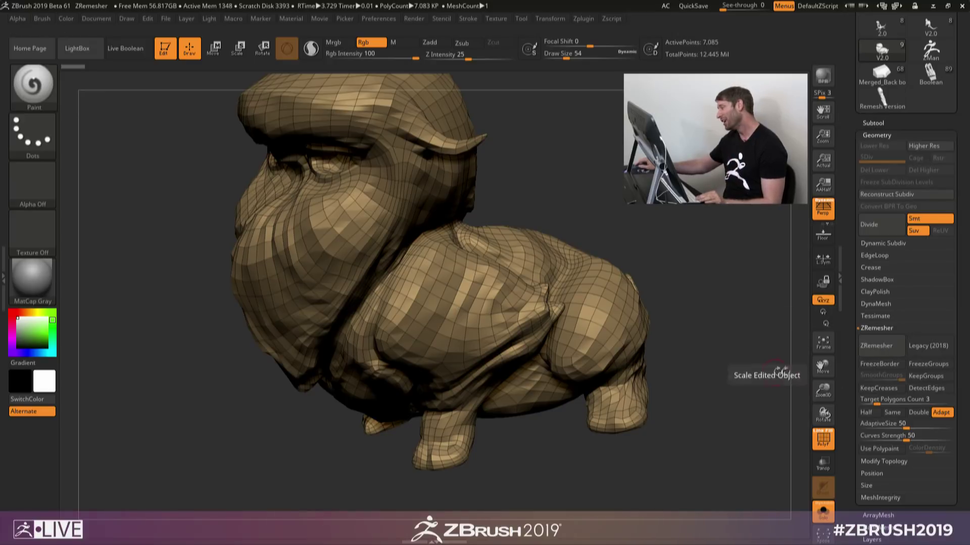
{"action": "left_click", "coordinate": [884, 347]}
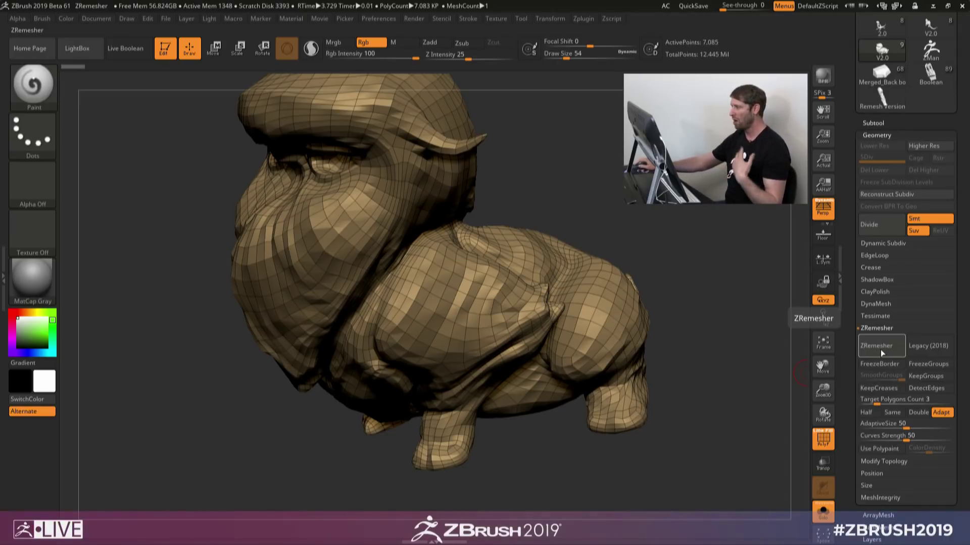
{"action": "left_click", "coordinate": [931, 347]}
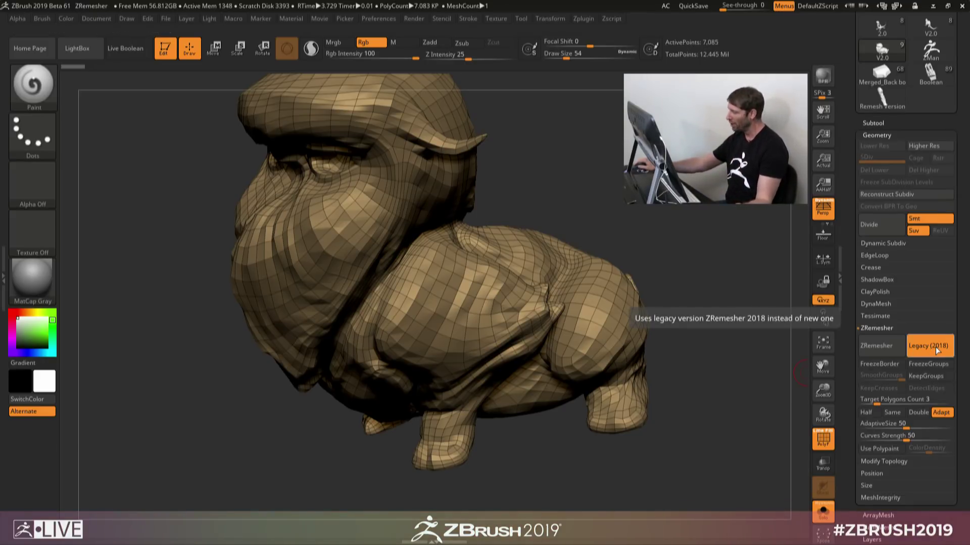
{"action": "left_click", "coordinate": [933, 347]}
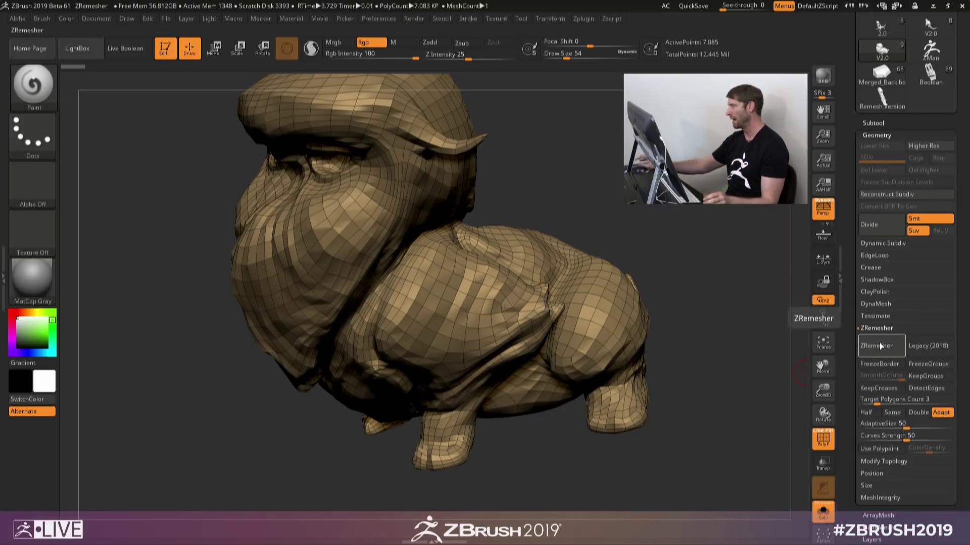
Step: Switch to the Boolean tool and inspect the topology and polygroups of its isolated arm part
{"action": "left_click", "coordinate": [931, 76]}
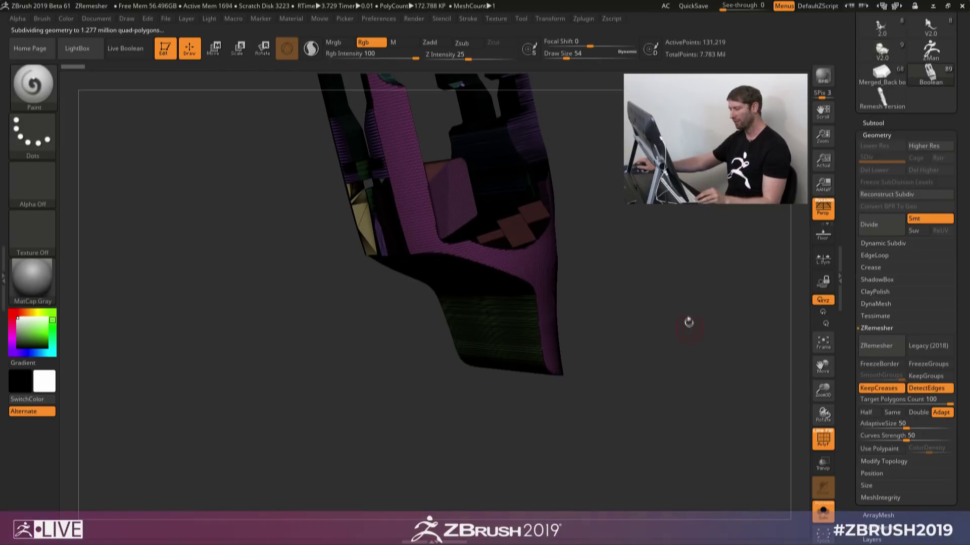
{"action": "mouse_move", "coordinate": [688, 323]}
{"action": "left_mouse_down"}
{"action": "mouse_move", "coordinate": [684, 450]}
{"action": "mouse_move", "coordinate": [626, 381]}
{"action": "left_mouse_up"}
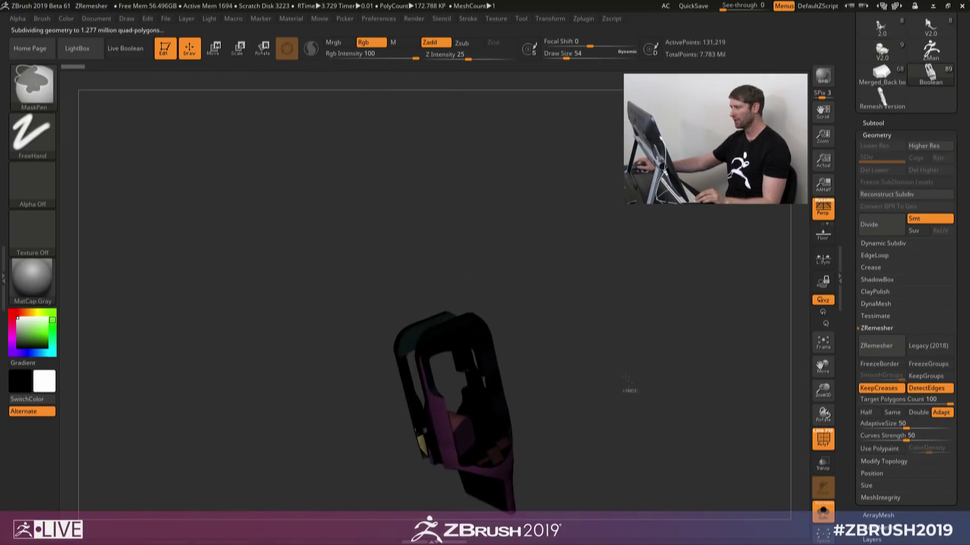
{"action": "left_click_drag", "start_coordinate": [650, 438], "coordinate": [608, 385]}
{"action": "left_click", "coordinate": [823, 513]}
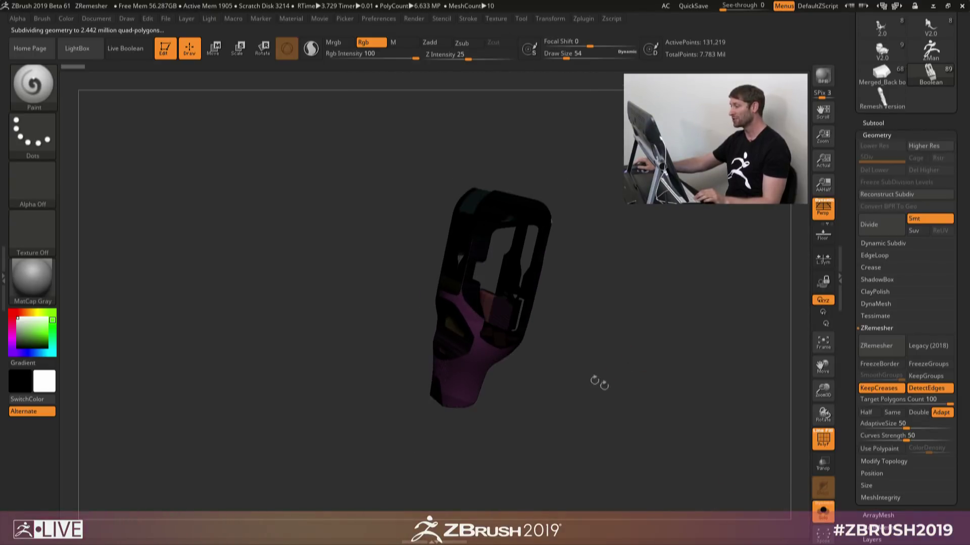
{"action": "right_click_drag", "start_coordinate": [529, 350], "coordinate": [584, 374], "text": "ctrl"}
{"action": "left_click_drag", "start_coordinate": [584, 374], "coordinate": [585, 441]}
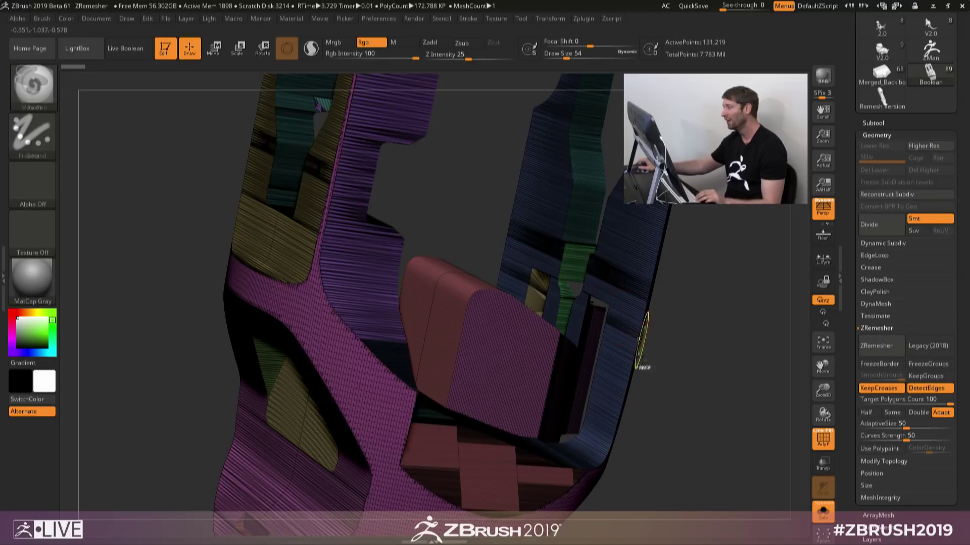
{"action": "mouse_move", "coordinate": [642, 344]}
{"action": "right_mouse_down", "text": "ctrl"}
{"action": "mouse_move", "coordinate": [583, 349]}
{"action": "mouse_move", "coordinate": [550, 290]}
{"action": "mouse_move", "coordinate": [580, 337]}
{"action": "mouse_move", "coordinate": [568, 316]}
{"action": "right_mouse_up", "text": "ctrl"}
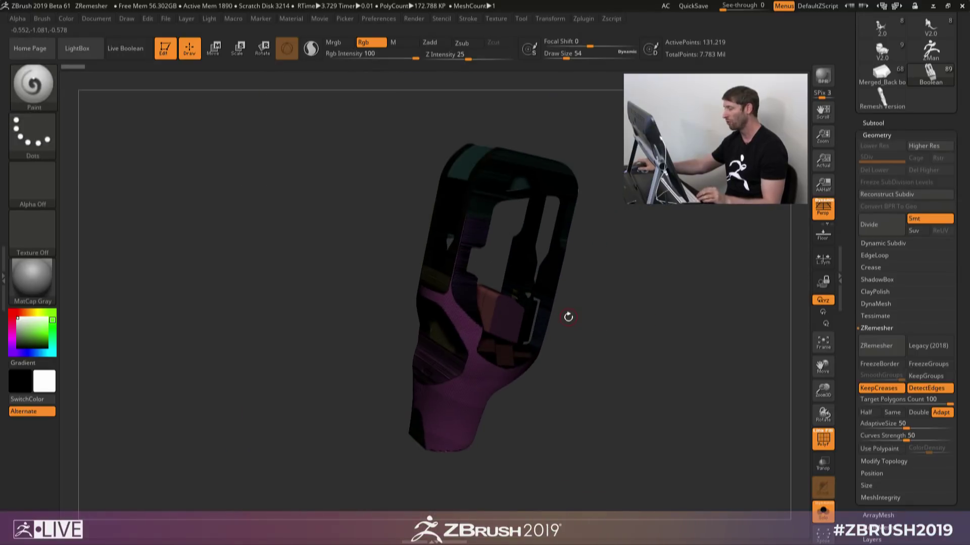
Step: Turn off Solo to show the complete mechanical arm and hide its PolyFrame
{"action": "left_click", "coordinate": [823, 514]}
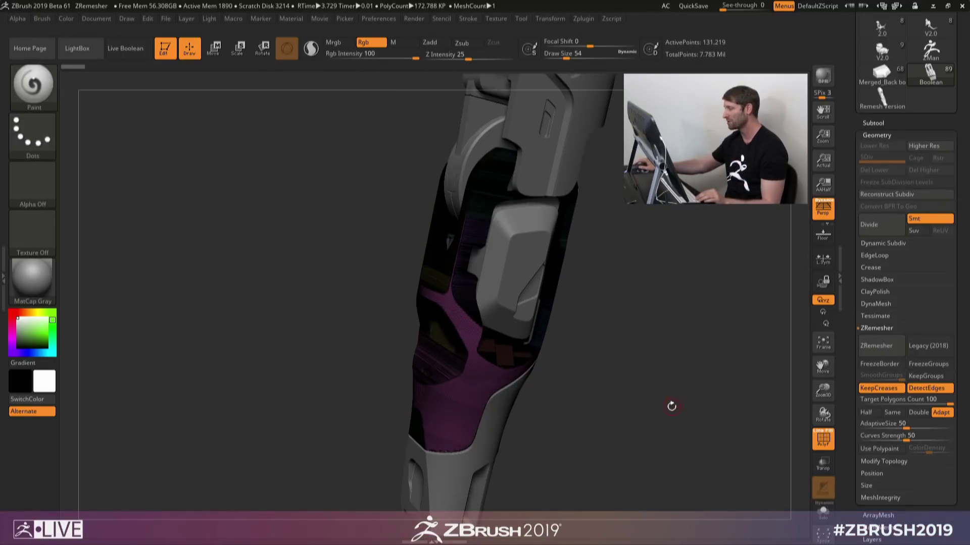
{"action": "mouse_move", "coordinate": [672, 405]}
{"action": "right_mouse_down", "text": "ctrl"}
{"action": "mouse_move", "coordinate": [640, 372]}
{"action": "mouse_move", "coordinate": [638, 391]}
{"action": "mouse_move", "coordinate": [656, 381]}
{"action": "mouse_move", "coordinate": [694, 393]}
{"action": "mouse_move", "coordinate": [564, 378]}
{"action": "mouse_move", "coordinate": [619, 387]}
{"action": "right_mouse_up", "text": "ctrl"}
{"action": "key", "text": "shift+f"}
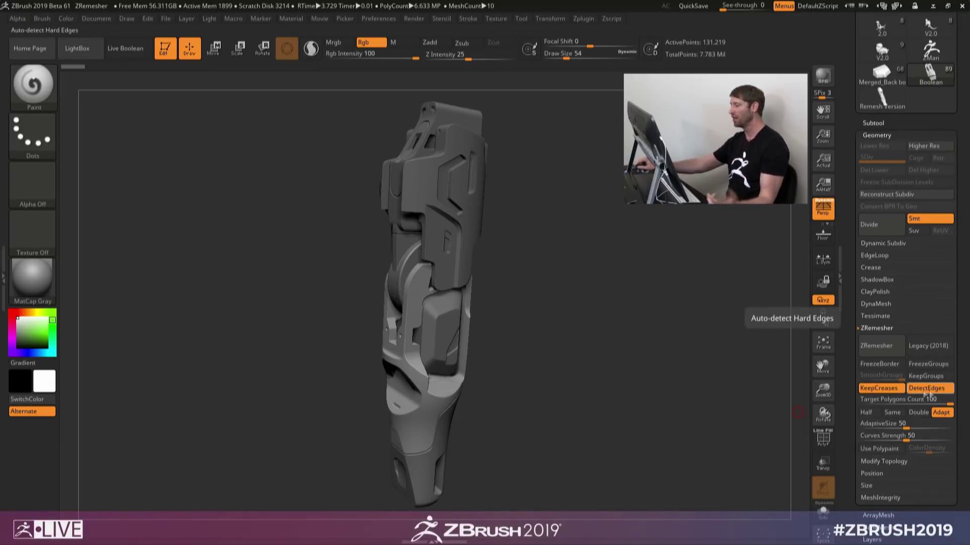
Step: Switch to the D_Boolean1_WithoutPG tool, display its PolyFrame and examine the triangulated boolean mesh
{"action": "left_click_drag", "start_coordinate": [963, 369], "coordinate": [962, 533]}
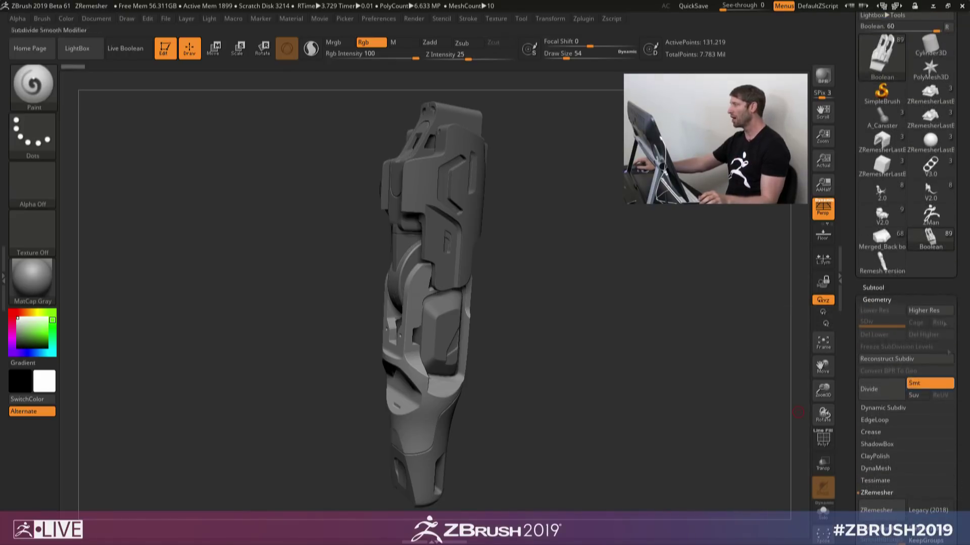
{"action": "left_click", "coordinate": [931, 117]}
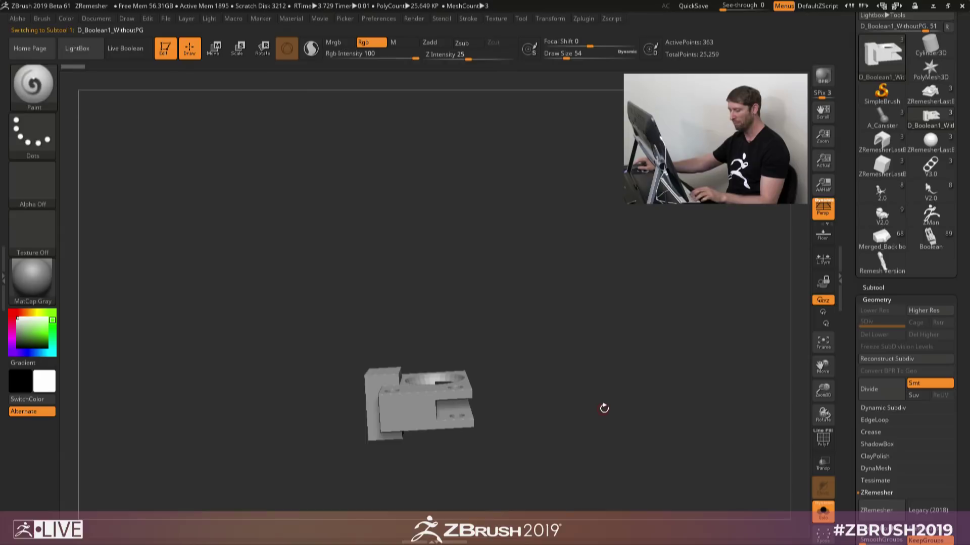
{"action": "key", "text": "shift+f"}
{"action": "left_click_drag", "start_coordinate": [532, 368], "coordinate": [676, 329]}
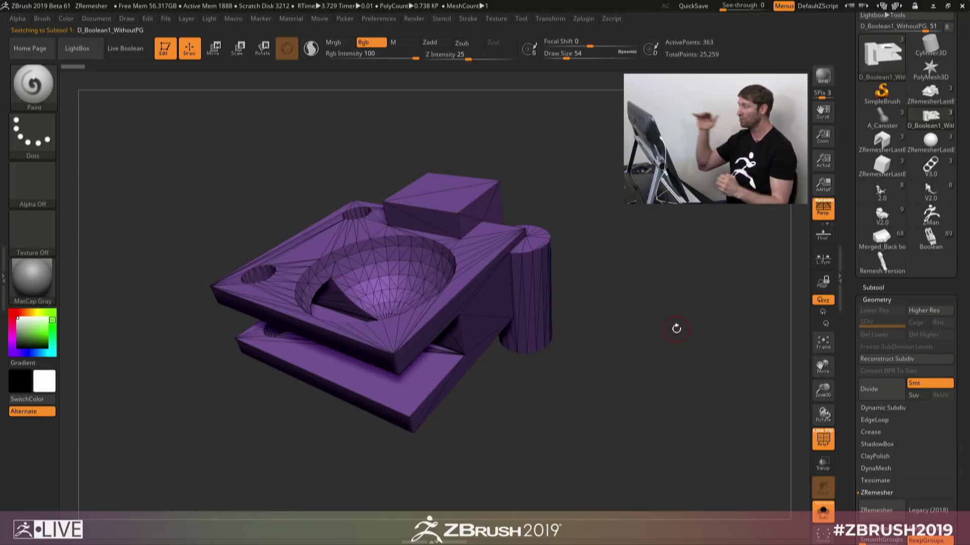
Step: Enable DetectEdges in place of KeepGroups in the ZRemesher settings
{"action": "left_click_drag", "start_coordinate": [960, 501], "coordinate": [961, 423]}
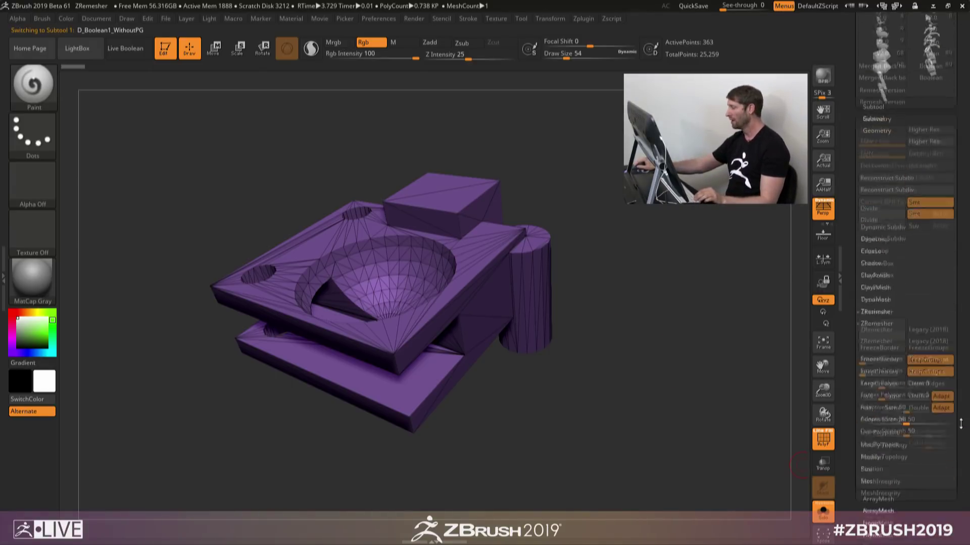
{"action": "left_click", "coordinate": [935, 318]}
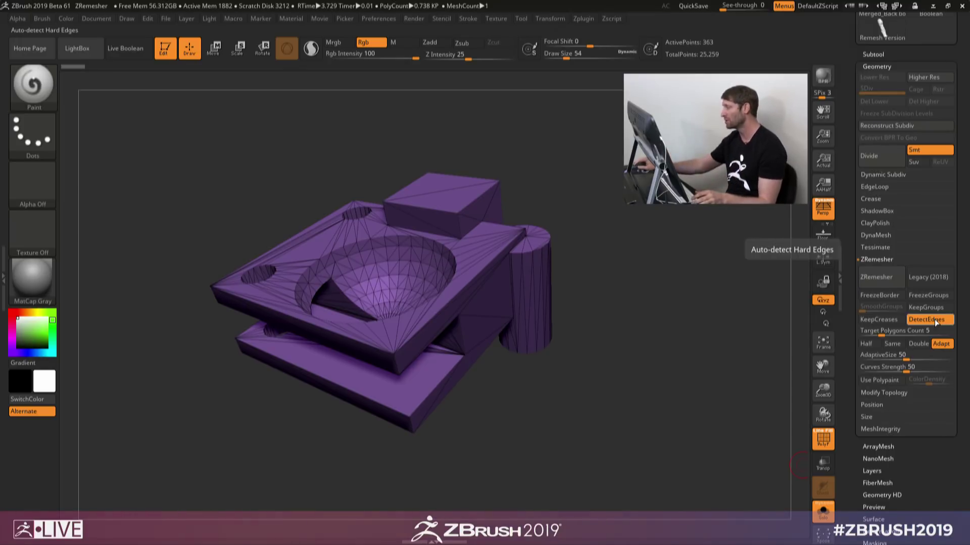
{"action": "left_click", "coordinate": [928, 312]}
{"action": "left_click", "coordinate": [928, 310]}
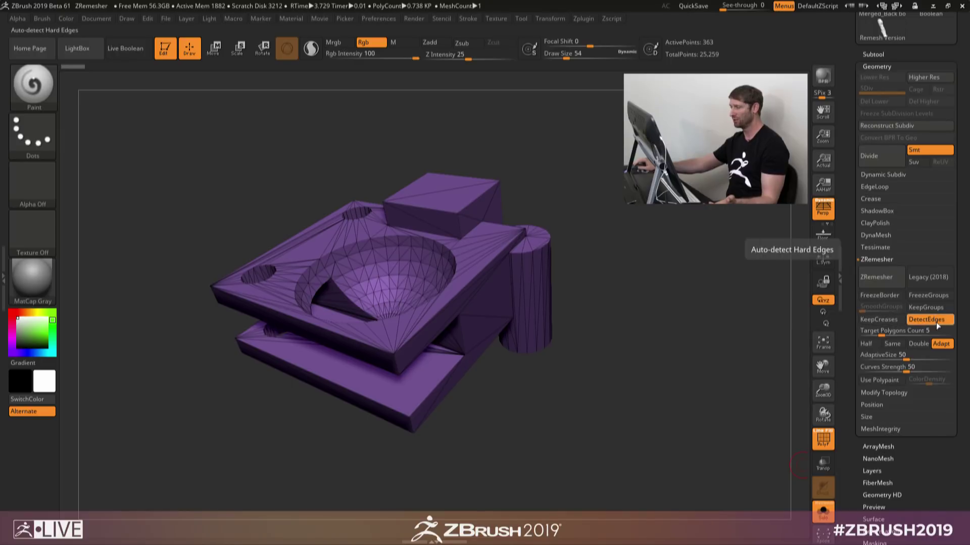
Step: Return to the Boolean tool, isolate the arm part's magenta polygroup and show the whole part again
{"action": "left_click_drag", "start_coordinate": [962, 320], "coordinate": [965, 429]}
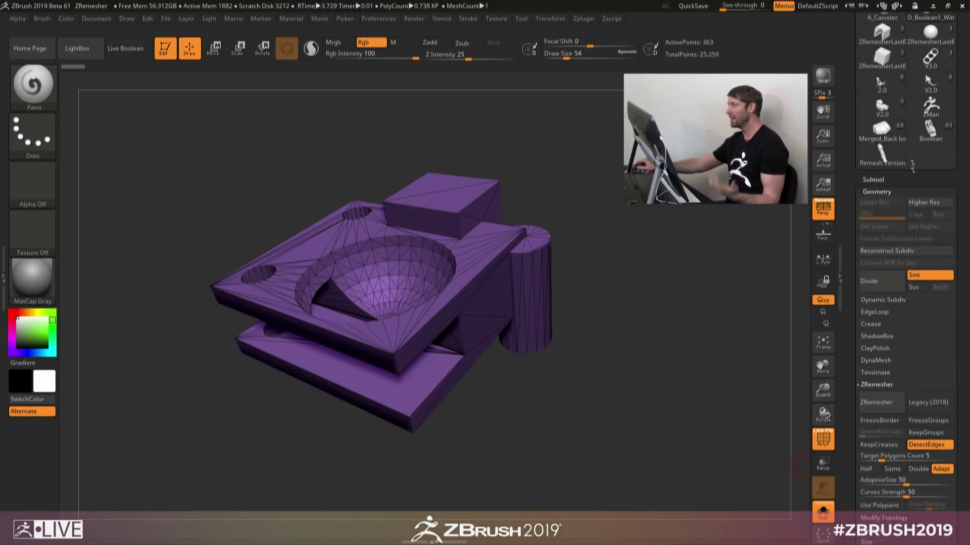
{"action": "left_click", "coordinate": [929, 140]}
{"action": "left_click_drag", "start_coordinate": [565, 320], "coordinate": [616, 424]}
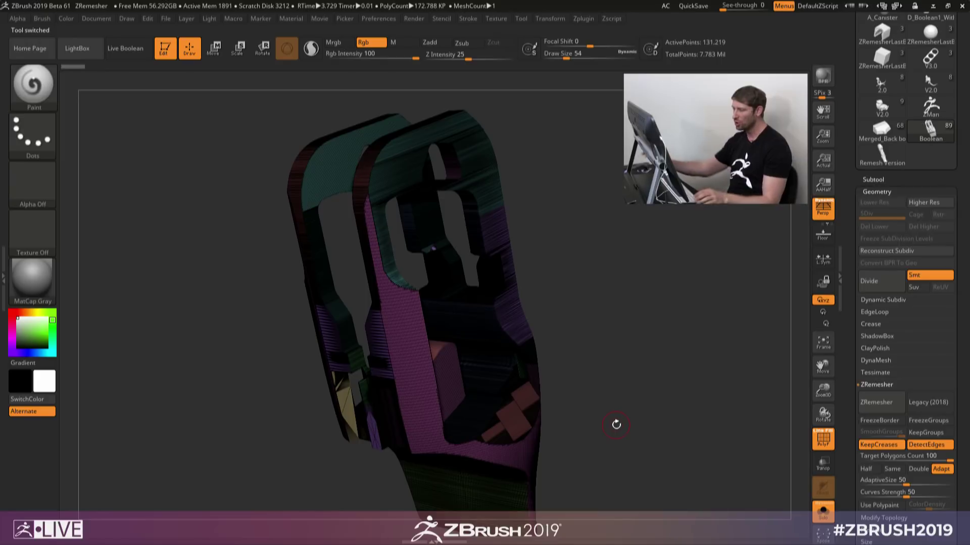
{"action": "left_click", "coordinate": [420, 413], "text": "ctrl+shift"}
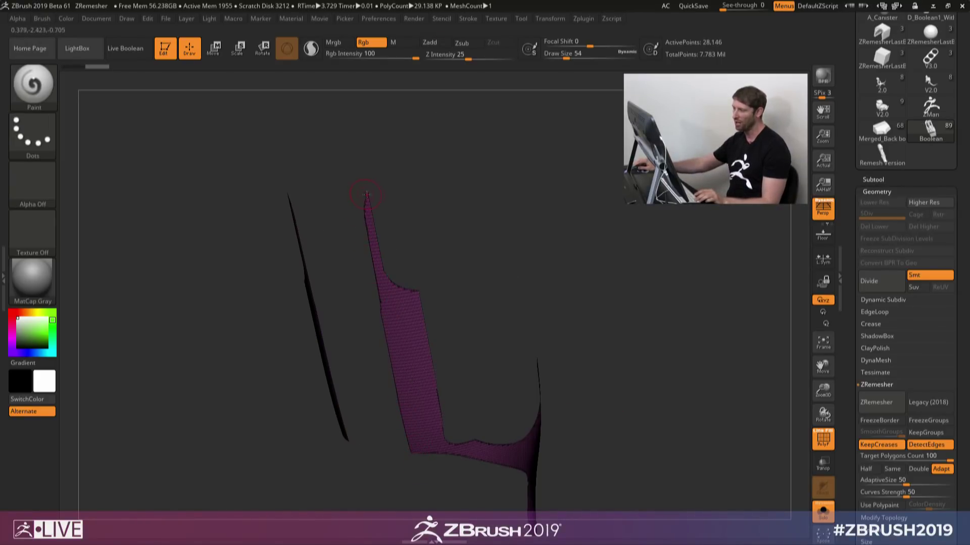
{"action": "left_click", "coordinate": [672, 402], "text": "ctrl+shift"}
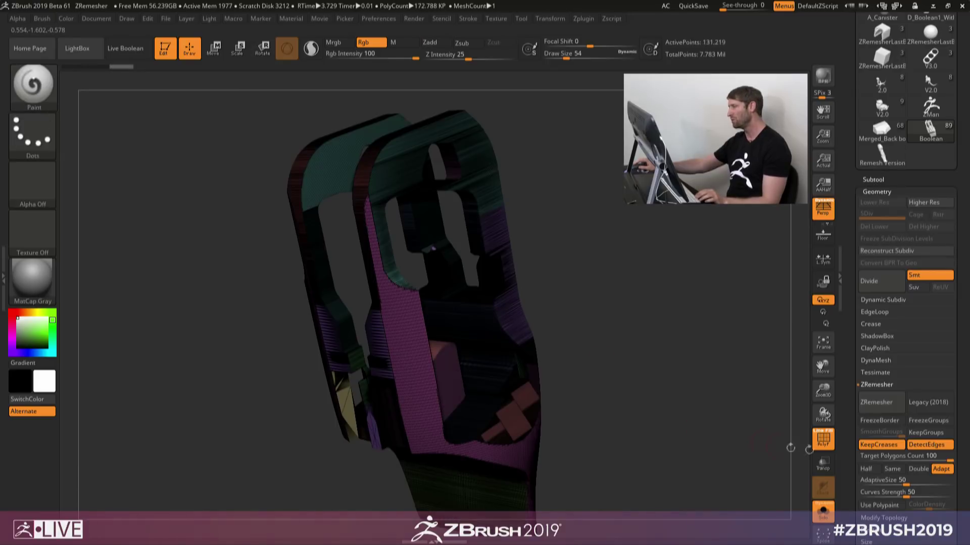
Step: Merge all of the arm part's polygroups into a single polygroup and view the part from another angle
{"action": "mouse_move", "coordinate": [717, 433]}
{"action": "left_mouse_down", "text": "alt"}
{"action": "mouse_move", "coordinate": [686, 386]}
{"action": "mouse_move", "coordinate": [658, 377]}
{"action": "left_mouse_up", "text": "alt"}
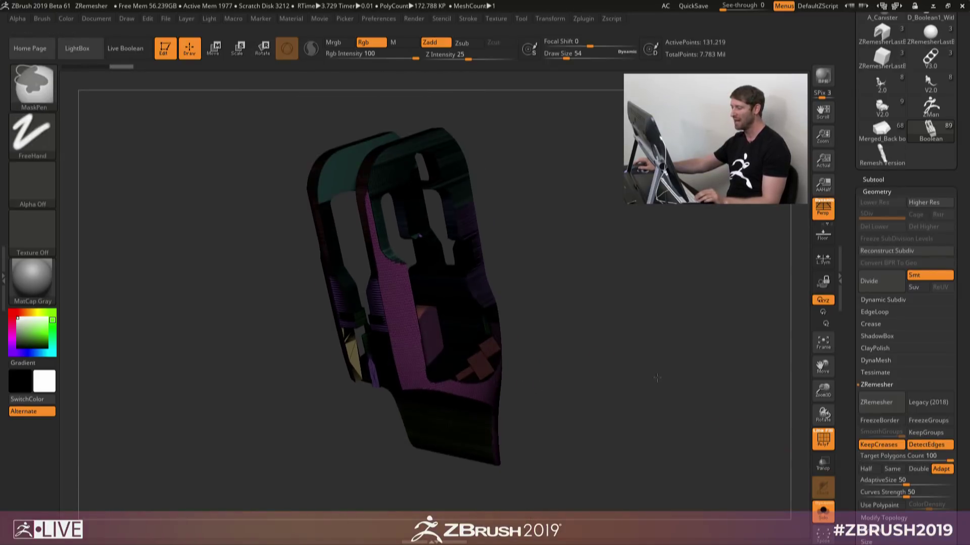
{"action": "key", "text": "ctrl+w"}
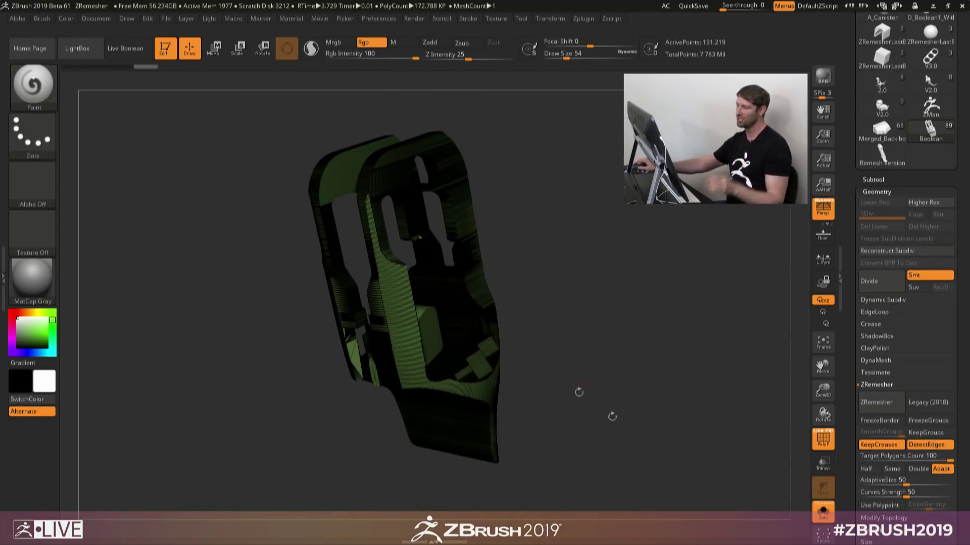
{"action": "left_click_drag", "start_coordinate": [578, 392], "coordinate": [686, 430]}
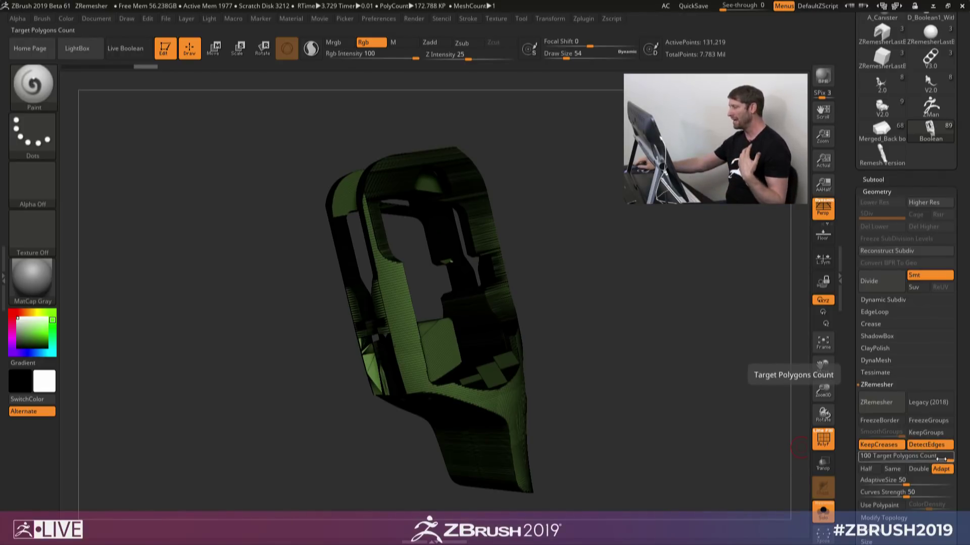
Step: Set ZRemesher's Target Polygons Count to 5 and turn off KeepCreases and DetectEdges
{"action": "left_click_drag", "start_coordinate": [940, 460], "coordinate": [887, 458]}
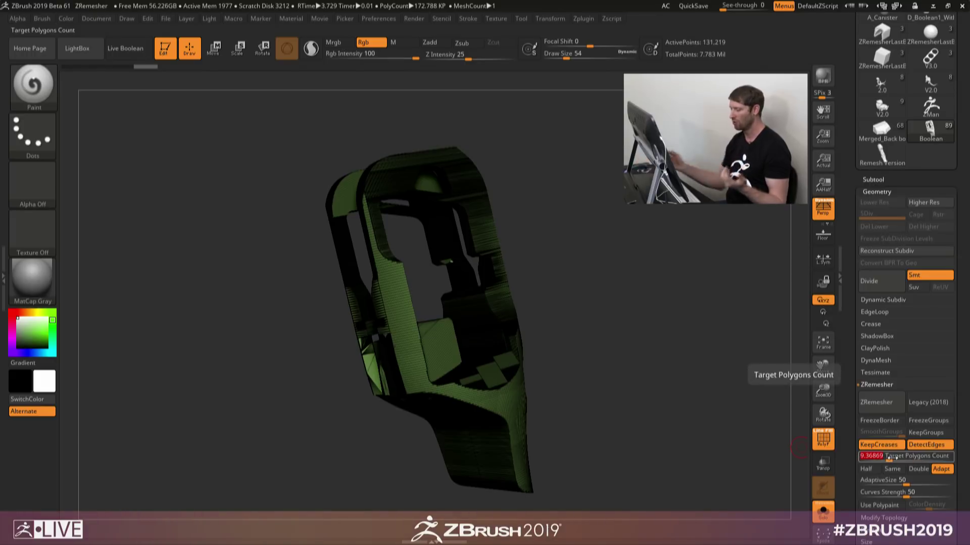
{"action": "type", "text": "5"}
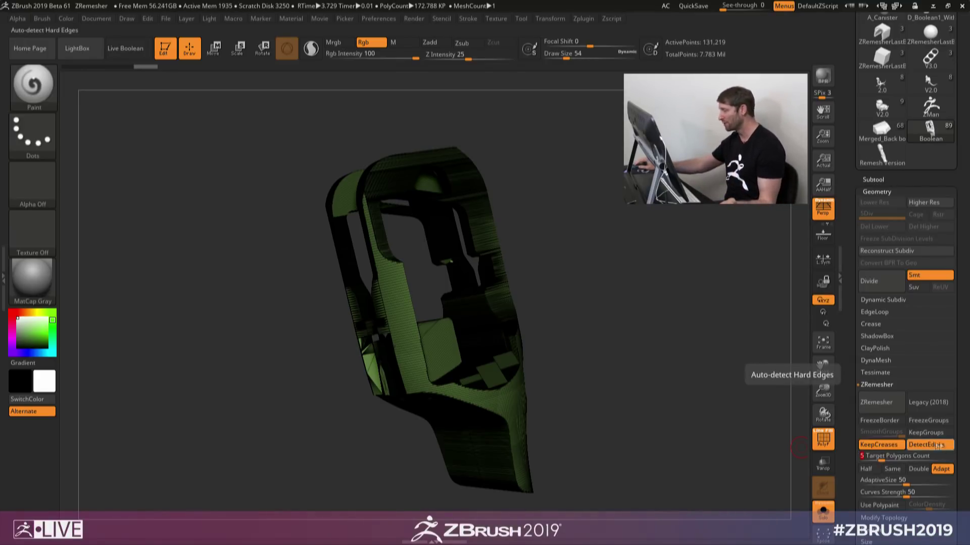
{"action": "left_click", "coordinate": [879, 444]}
{"action": "left_click", "coordinate": [928, 444]}
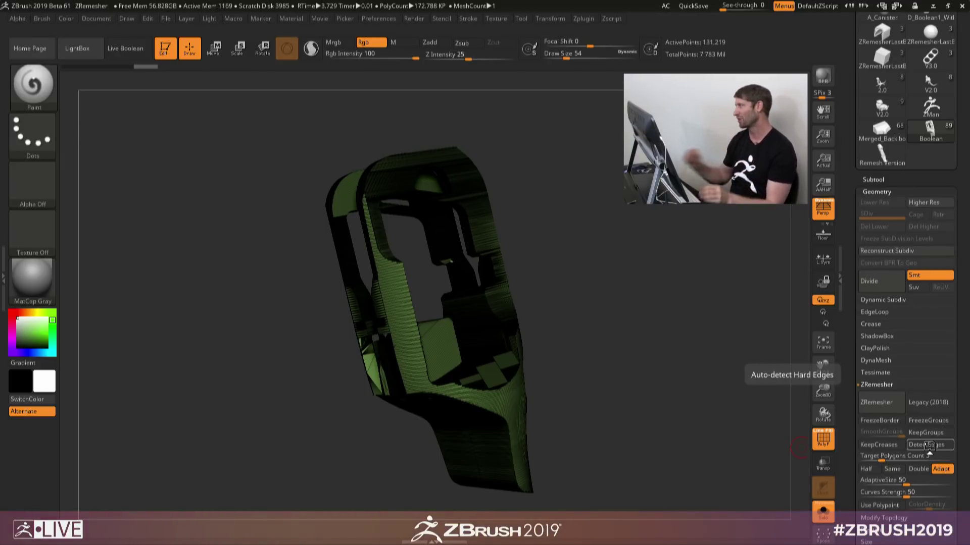
Step: Switch to the ZMan tool, face the running figure and inspect its polygroups with and without PolyFrame
{"action": "left_click", "coordinate": [930, 107]}
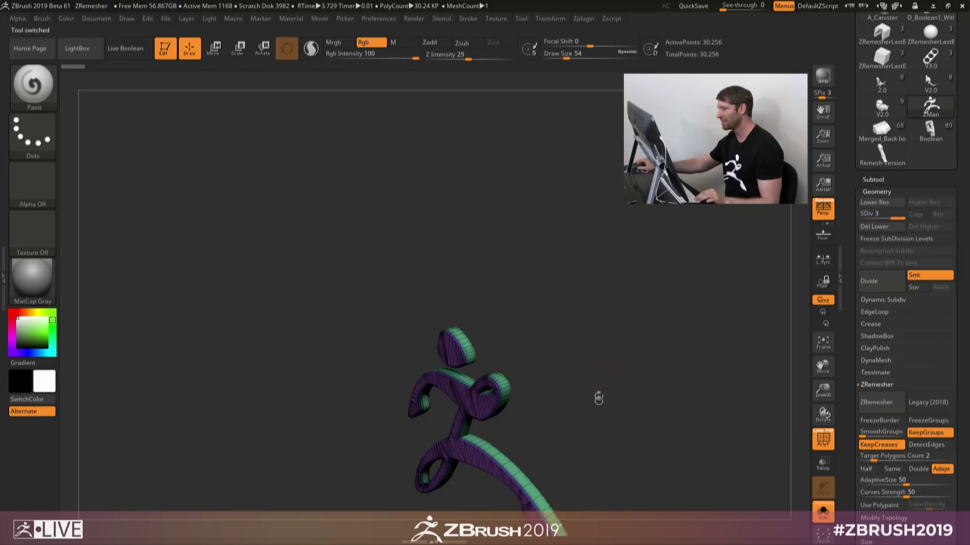
{"action": "left_click_drag", "start_coordinate": [598, 398], "coordinate": [647, 287]}
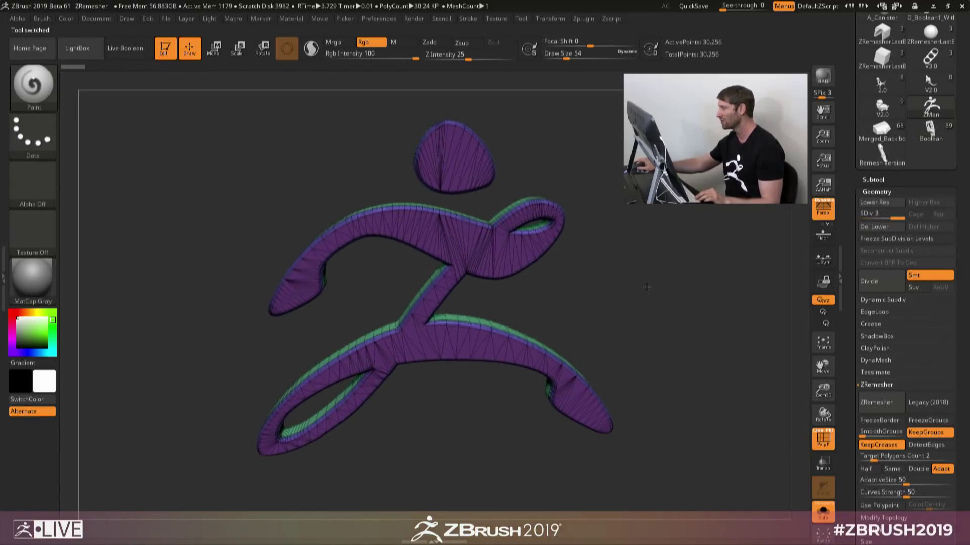
{"action": "key", "text": "shift+f"}
{"action": "key", "text": "shift+f"}
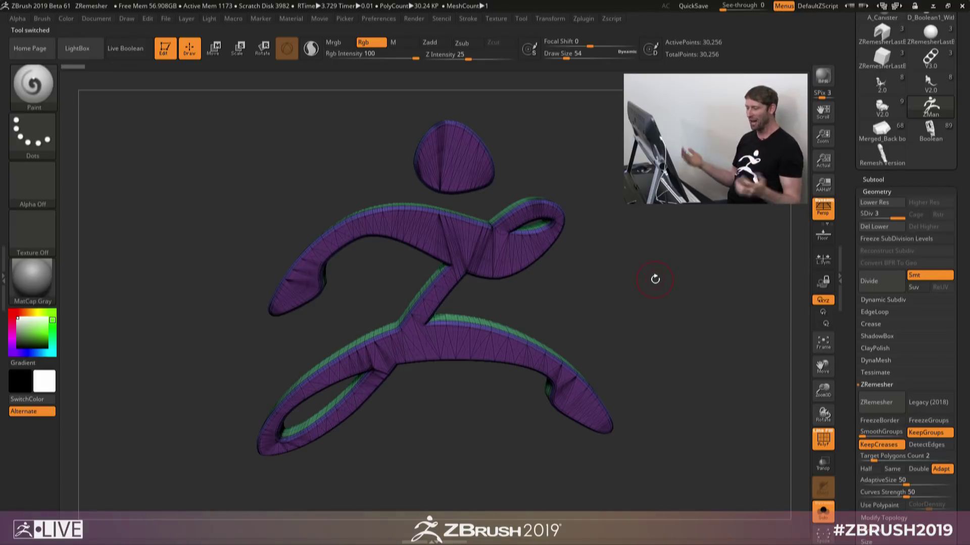
Step: Merge the ZMan figure's polygroups into one and turn off KeepGroups in the ZRemesher settings
{"action": "key", "text": "ctrl"}
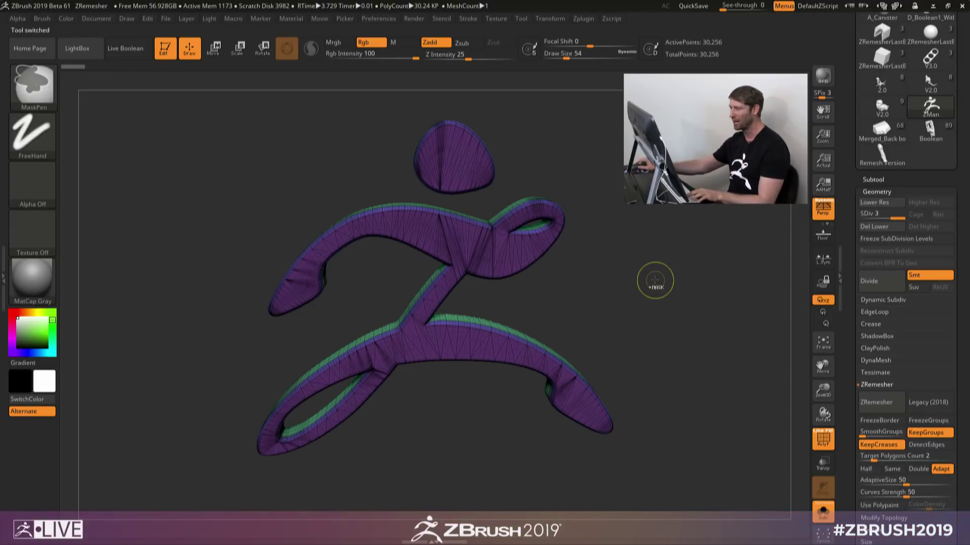
{"action": "left_click_drag", "start_coordinate": [655, 280], "coordinate": [661, 276], "text": "ctrl"}
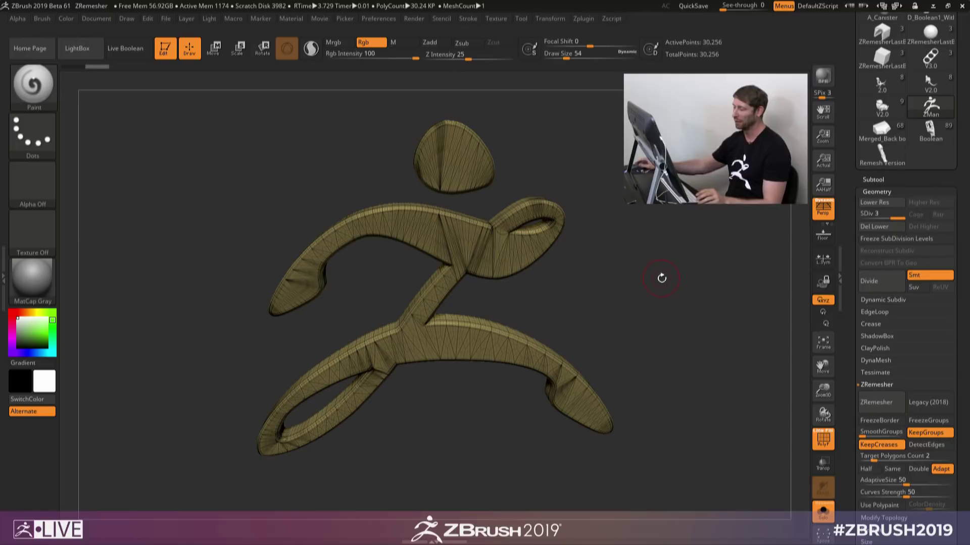
{"action": "mouse_move", "coordinate": [548, 270]}
{"action": "right_mouse_down", "text": "ctrl"}
{"action": "mouse_move", "coordinate": [627, 303]}
{"action": "mouse_move", "coordinate": [654, 331]}
{"action": "mouse_move", "coordinate": [606, 330]}
{"action": "mouse_move", "coordinate": [585, 309]}
{"action": "mouse_move", "coordinate": [598, 325]}
{"action": "mouse_move", "coordinate": [620, 308]}
{"action": "right_mouse_up", "text": "ctrl"}
{"action": "left_click", "coordinate": [928, 432]}
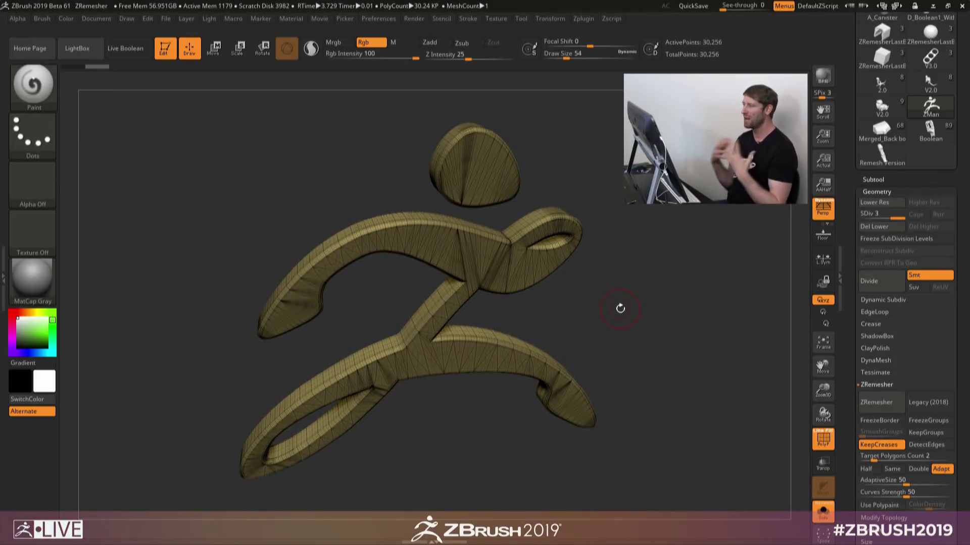
Step: Show the Text 3D & Vector Shapes plugin's options for creating an object from an SVG
{"action": "left_click", "coordinate": [581, 19]}
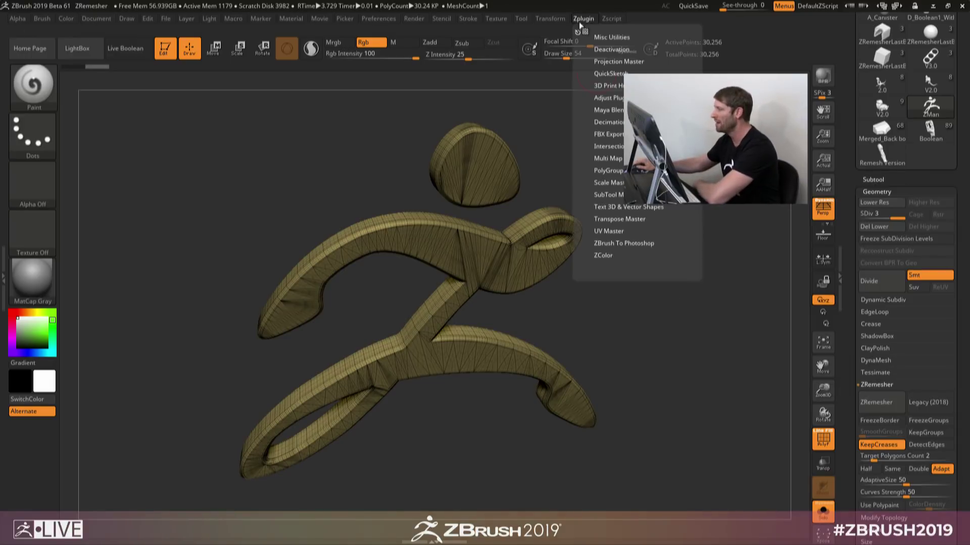
{"action": "left_click", "coordinate": [642, 207]}
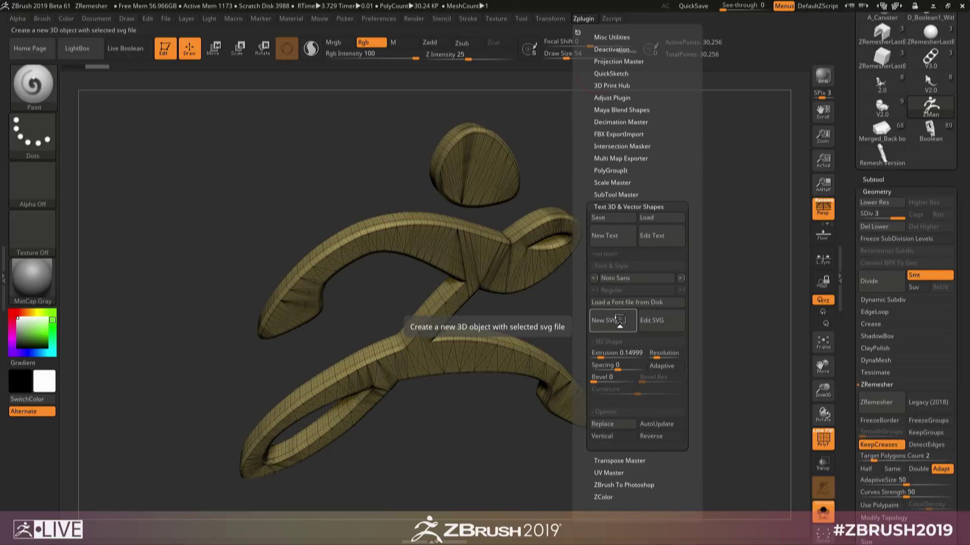
Step: Run ZRemesher on the ZMan figure with KeepCreases on, DetectEdges off and a Target Polygons Count of 2
{"action": "left_click", "coordinate": [645, 207]}
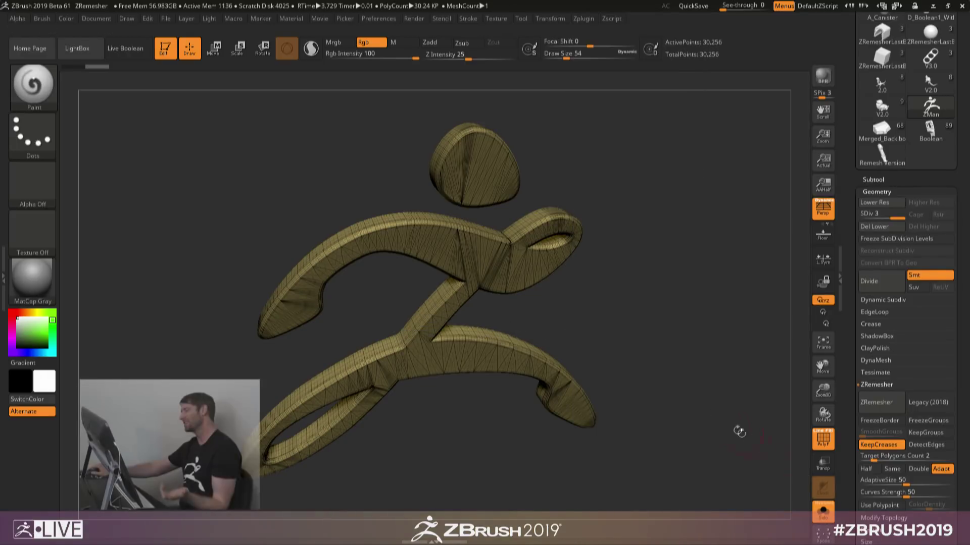
{"action": "right_click_drag", "start_coordinate": [716, 431], "coordinate": [772, 426], "text": "ctrl"}
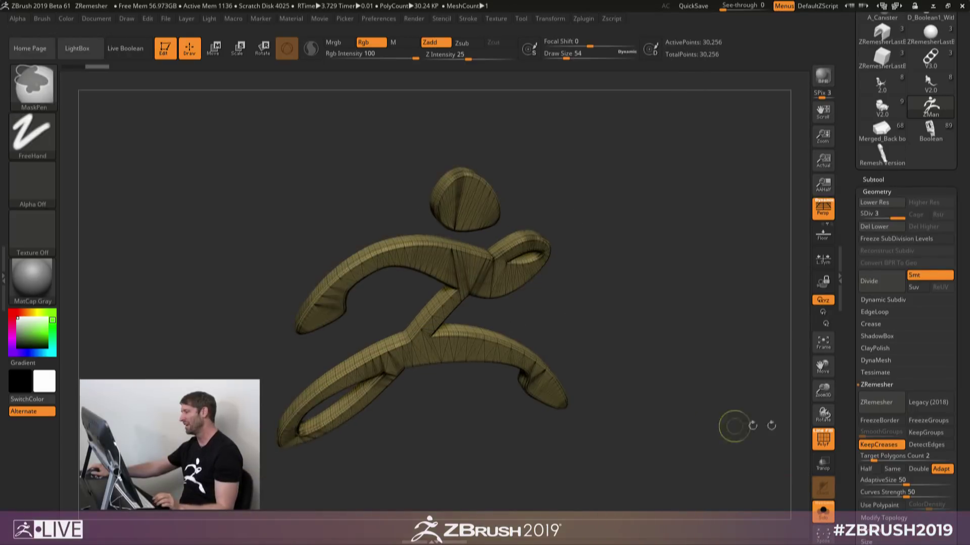
{"action": "left_click", "coordinate": [918, 447]}
{"action": "left_click", "coordinate": [918, 447]}
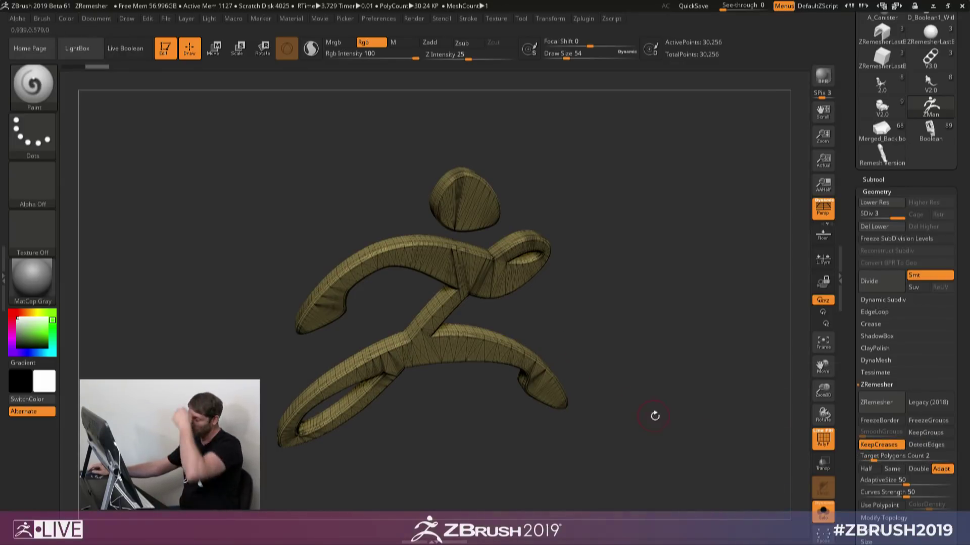
{"action": "left_click", "coordinate": [876, 402]}
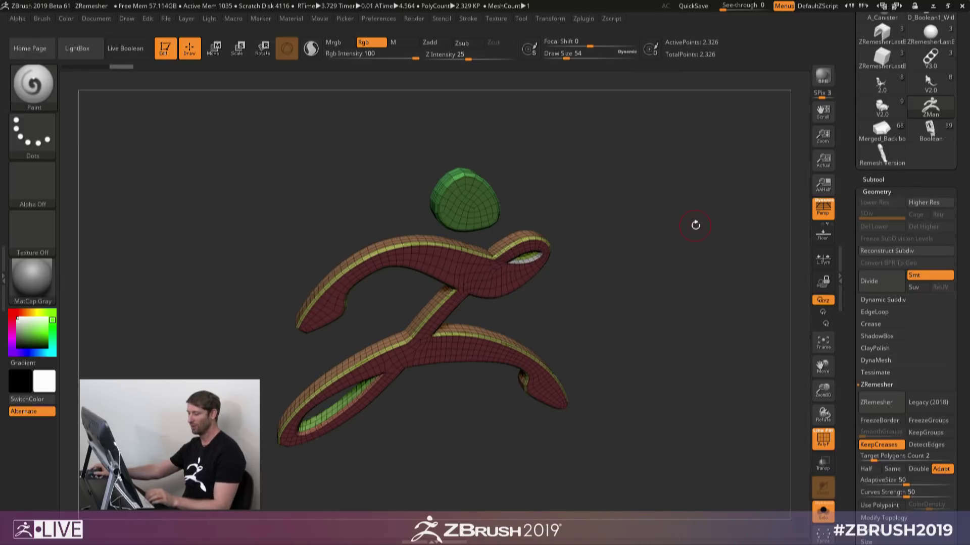
Step: Turn on Dynamic Subdivision for the remeshed ZMan figure and inspect the smoothed surface without PolyFrame
{"action": "key", "text": "d"}
{"action": "left_click", "coordinate": [582, 181]}
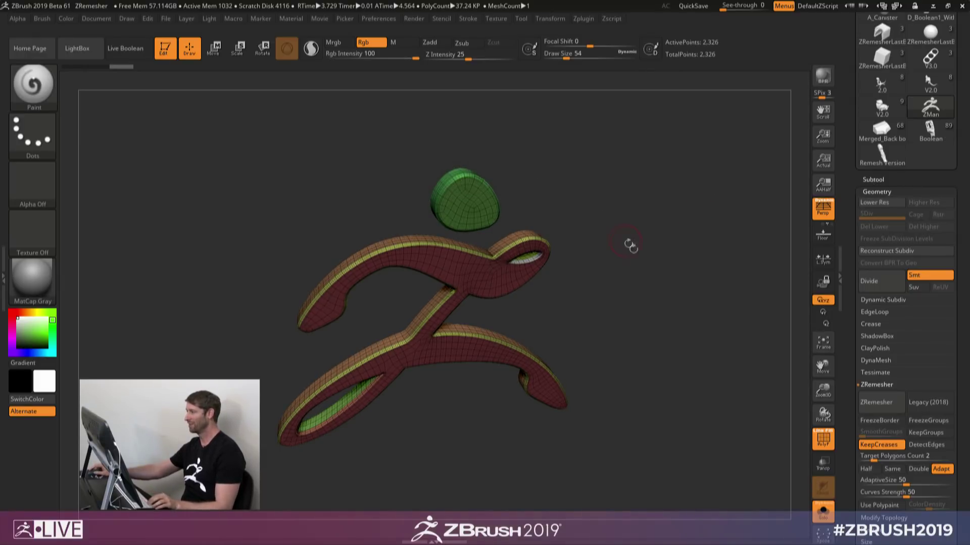
{"action": "left_click_drag", "start_coordinate": [630, 246], "coordinate": [645, 266]}
{"action": "key", "text": "shift+f"}
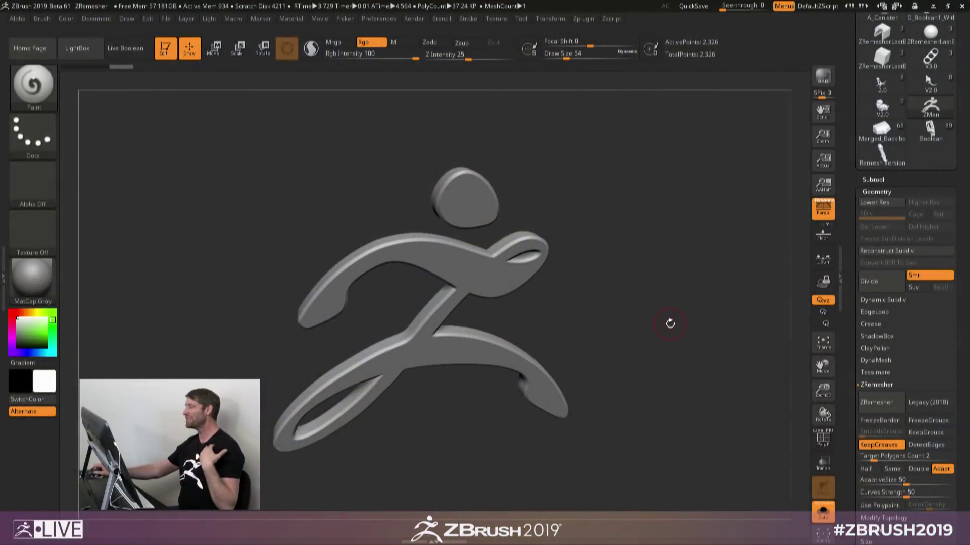
Step: View the Boolean tool and the Remesh Version tool in turn, with PolyFrame turned off for the latter
{"action": "left_click", "coordinate": [930, 130]}
{"action": "left_click_drag", "start_coordinate": [659, 329], "coordinate": [625, 322]}
{"action": "key", "text": "shift+f"}
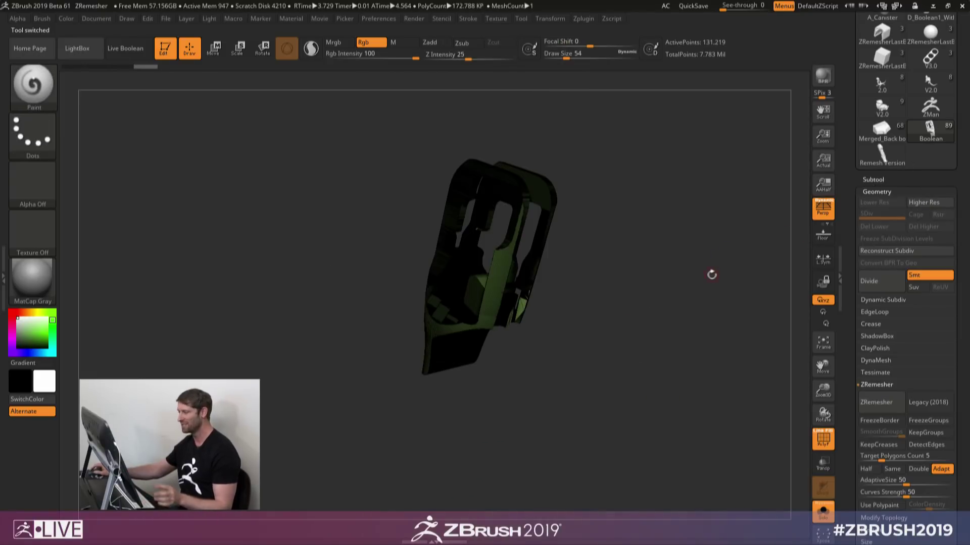
{"action": "left_click_drag", "start_coordinate": [640, 339], "coordinate": [606, 314]}
{"action": "key", "text": "shift+f"}
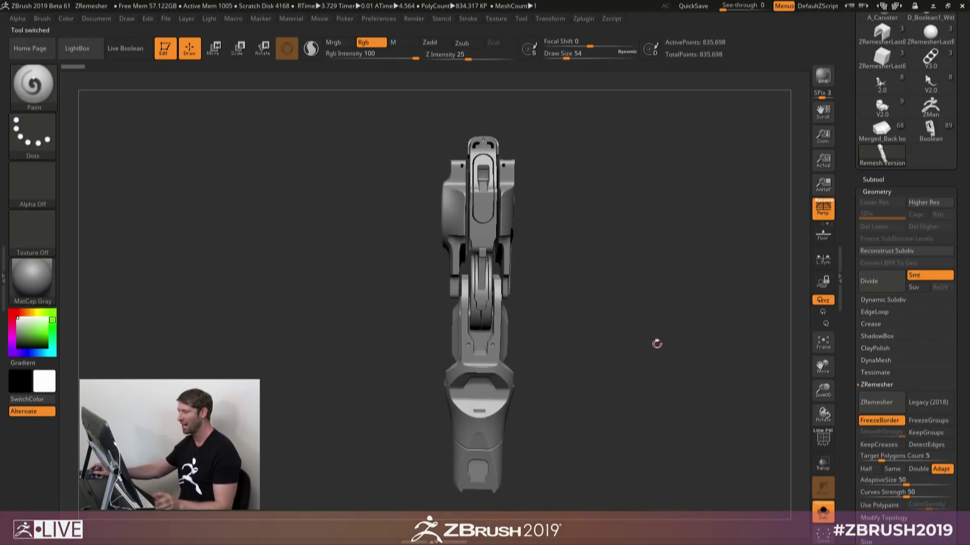
{"action": "left_click_drag", "start_coordinate": [656, 341], "coordinate": [609, 346]}
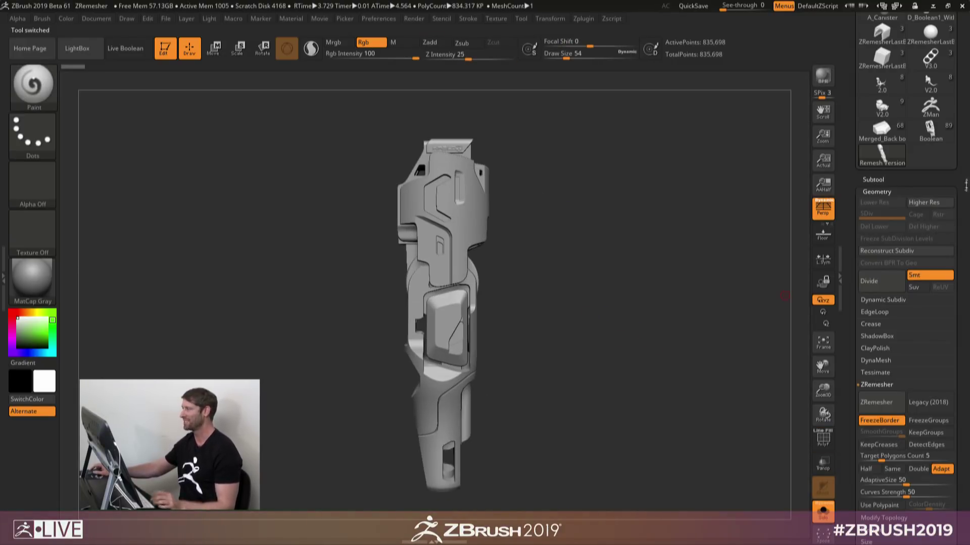
Step: Switch back to the Boolean tool and turn off Solo to inspect the complete model from several angles
{"action": "left_click", "coordinate": [883, 160]}
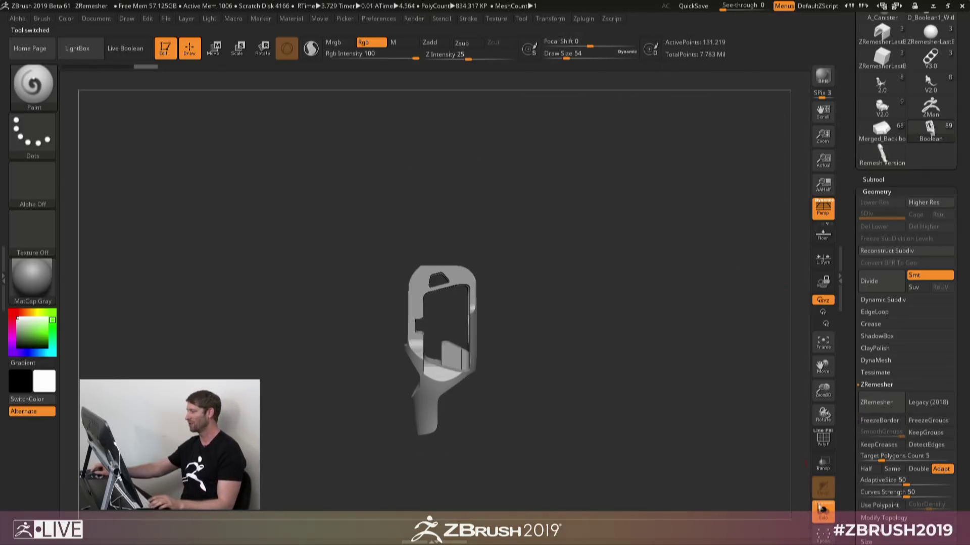
{"action": "left_click_drag", "start_coordinate": [598, 347], "coordinate": [541, 270]}
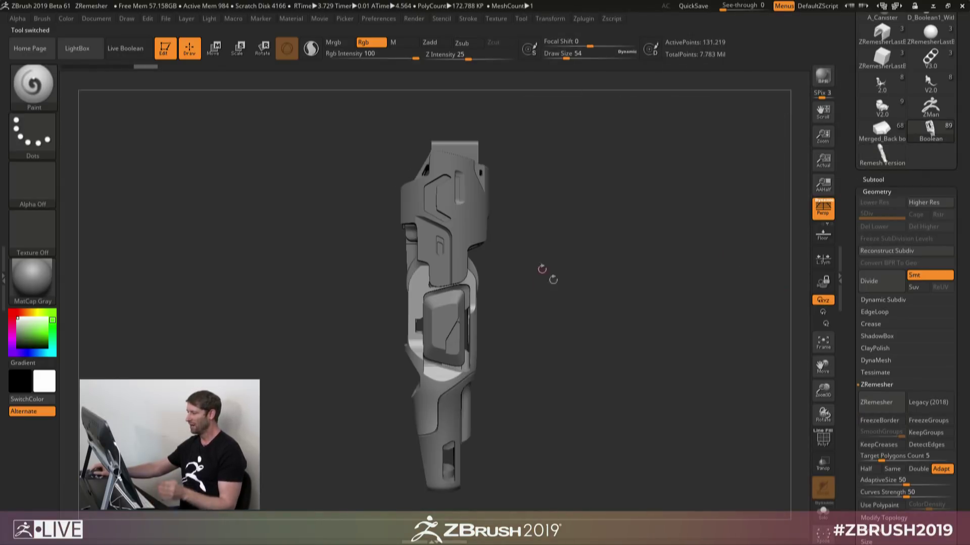
{"action": "left_click_drag", "start_coordinate": [571, 320], "coordinate": [464, 160]}
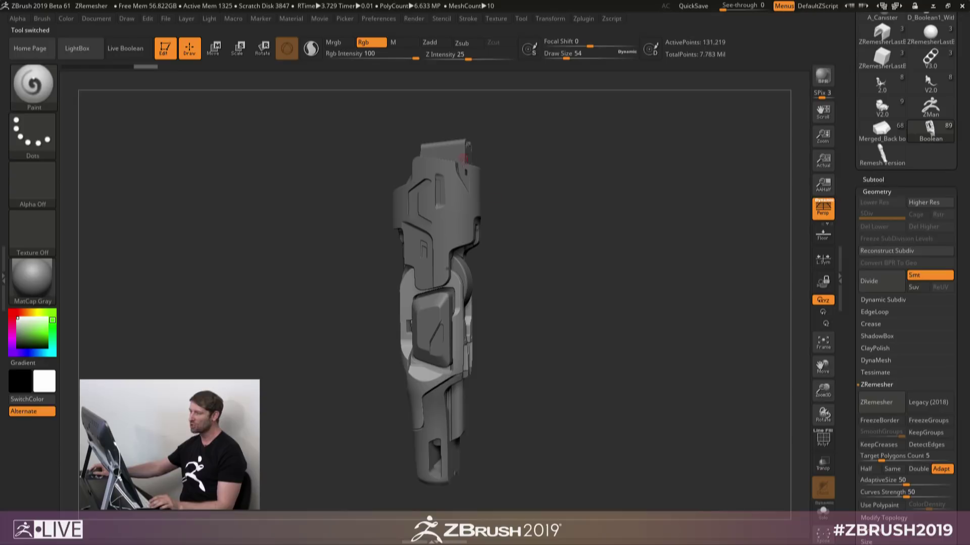
{"action": "mouse_move", "coordinate": [633, 250]}
{"action": "left_mouse_down"}
{"action": "mouse_move", "coordinate": [622, 238]}
{"action": "mouse_move", "coordinate": [641, 259]}
{"action": "left_mouse_up"}
{"action": "left_click_drag", "start_coordinate": [586, 305], "coordinate": [616, 298]}
Step: Switch to the Remesh Version tool and examine its polygroups and topology up close with PolyFrame, comparing with the plain surface
{"action": "left_click", "coordinate": [881, 156]}
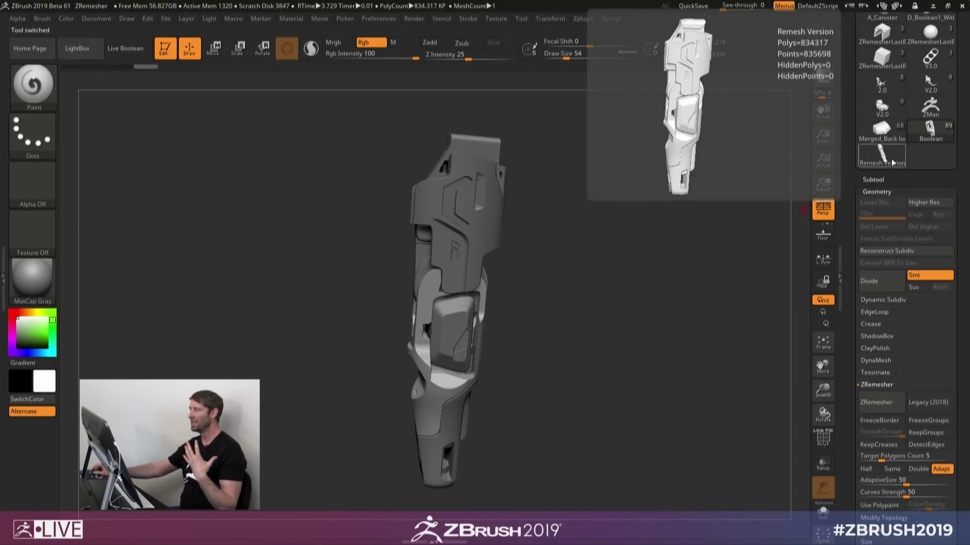
{"action": "mouse_move", "coordinate": [934, 139]}
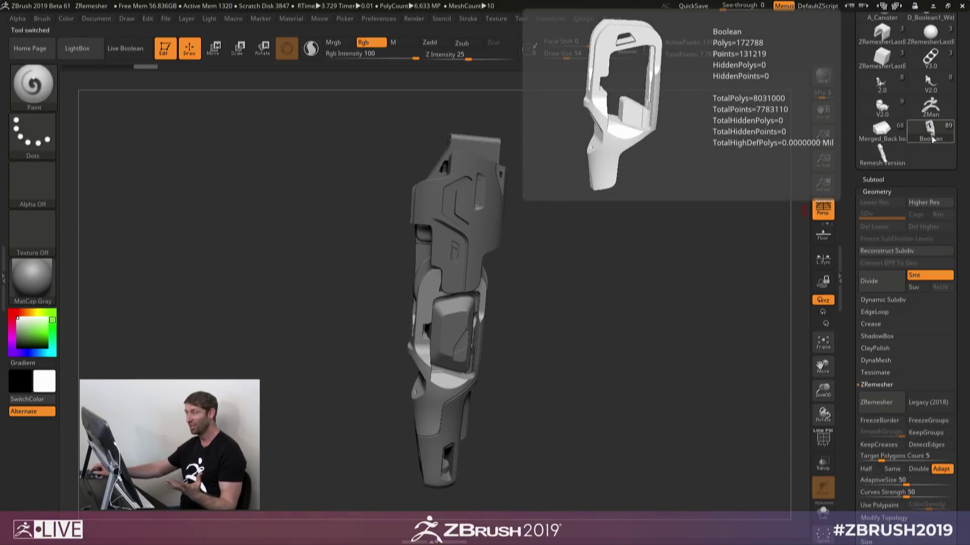
{"action": "left_click", "coordinate": [882, 163]}
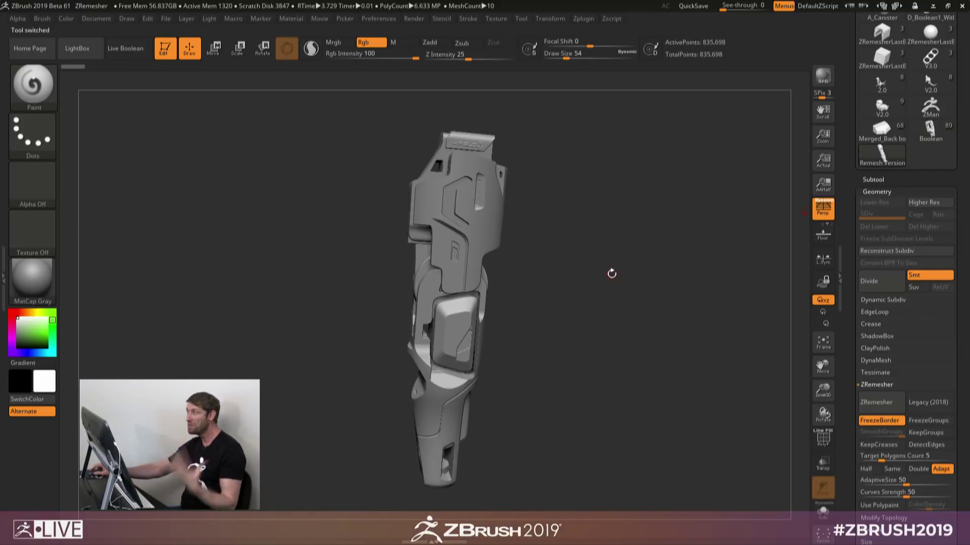
{"action": "key", "text": "shift+f"}
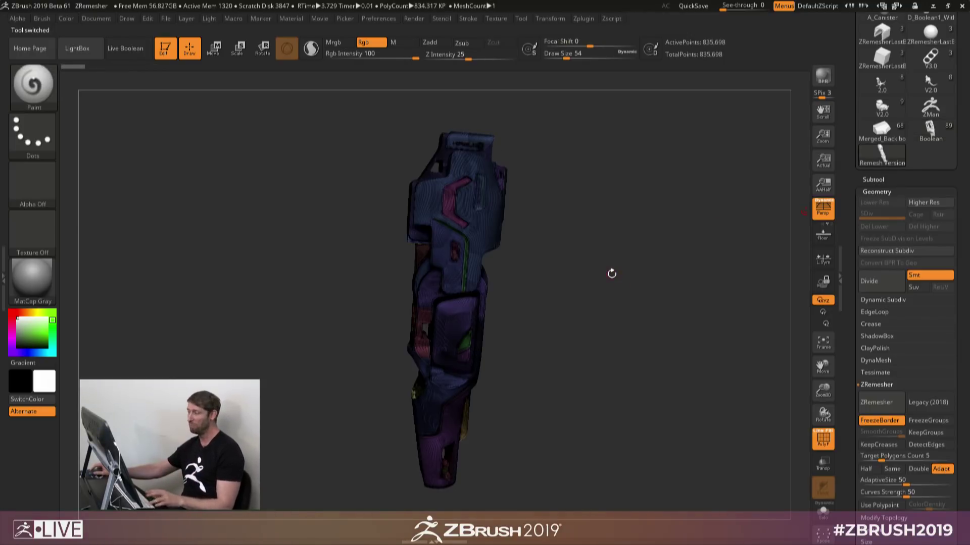
{"action": "right_click_drag", "start_coordinate": [526, 245], "coordinate": [491, 252], "text": "ctrl"}
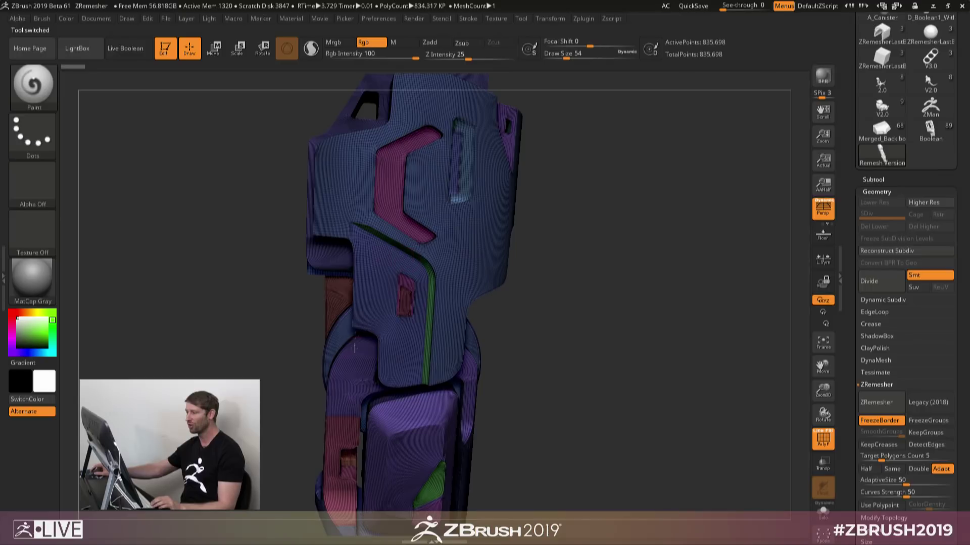
{"action": "right_click_drag", "start_coordinate": [600, 325], "coordinate": [574, 297], "text": "ctrl"}
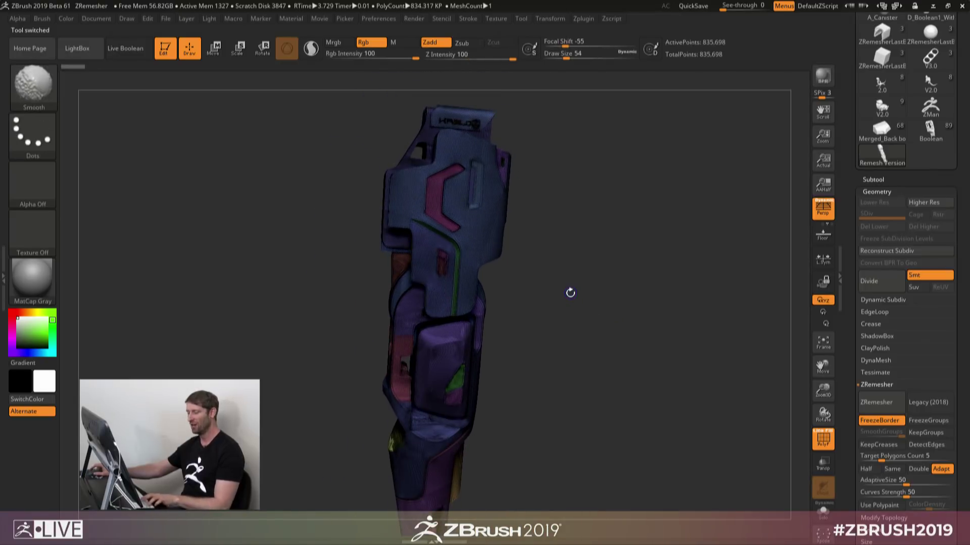
{"action": "key", "text": "shift+f"}
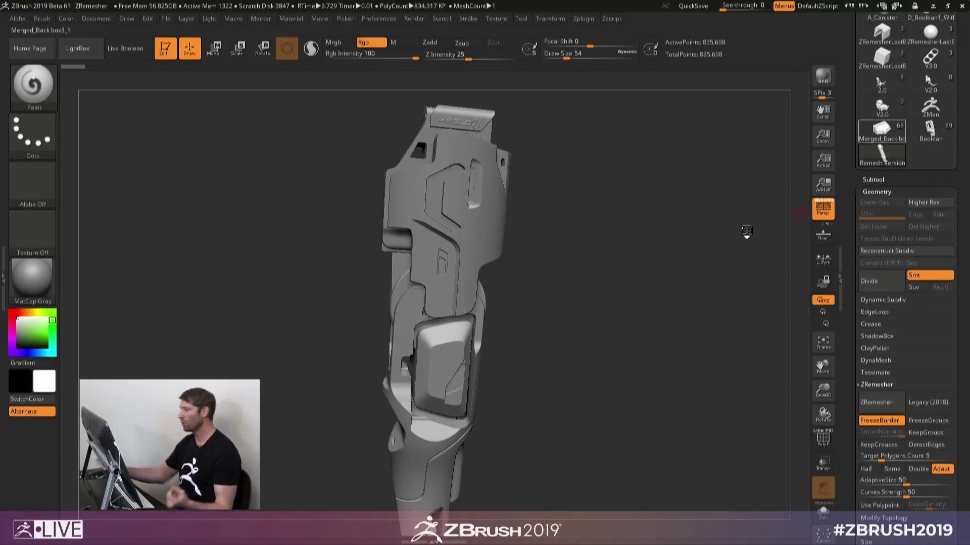
Step: Switch to the Merged_Back box3_1 tool, turn on Live Boolean and view the whole winged assembly from the front
{"action": "key", "text": "ctrl+d"}
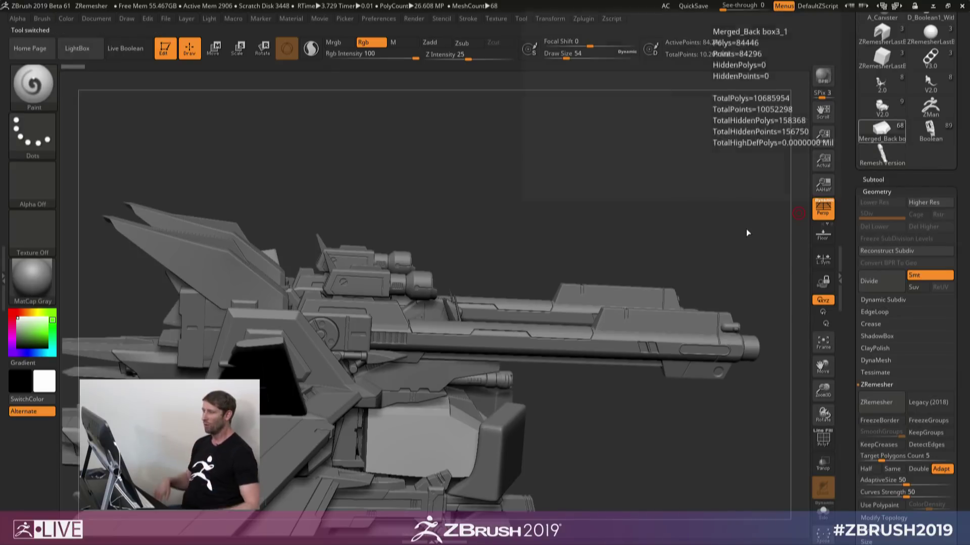
{"action": "key", "text": "ctrl"}
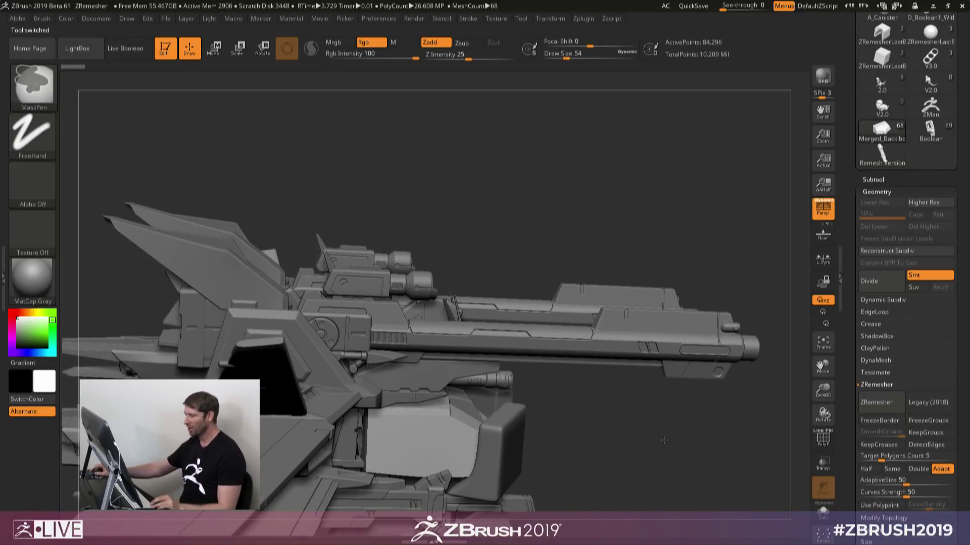
{"action": "right_click_drag", "start_coordinate": [686, 476], "coordinate": [626, 283], "text": "ctrl"}
{"action": "left_click_drag", "start_coordinate": [625, 327], "coordinate": [714, 385]}
{"action": "left_click", "coordinate": [125, 51]}
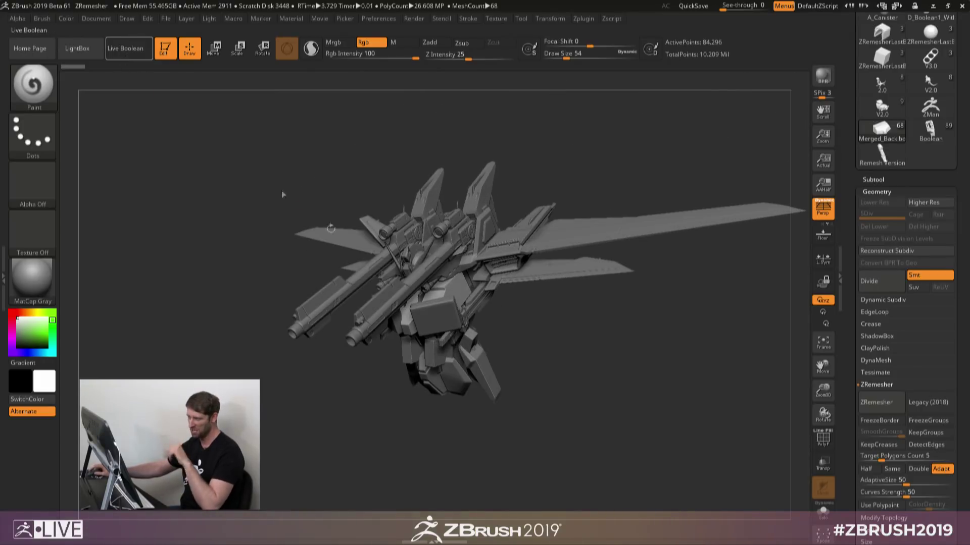
{"action": "left_click_drag", "start_coordinate": [554, 367], "coordinate": [291, 303]}
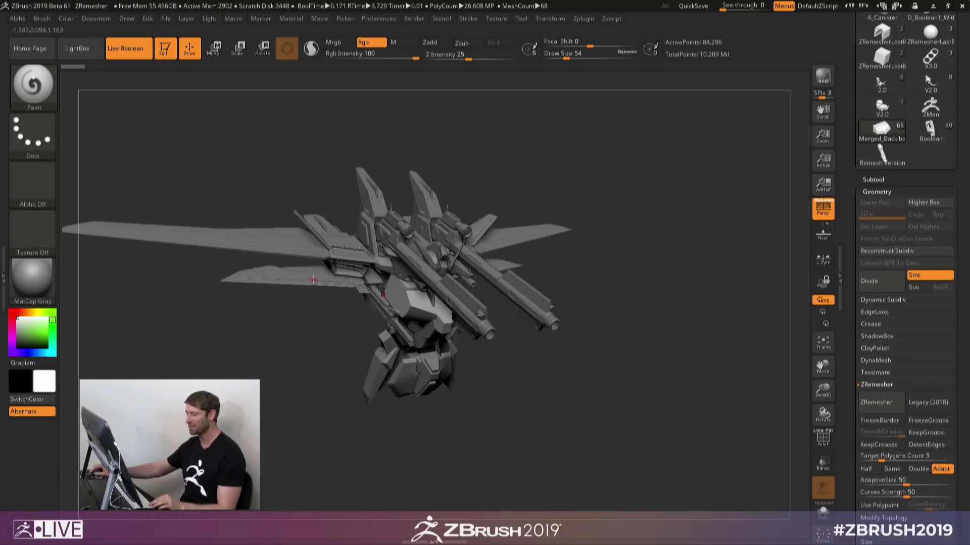
Step: Select the UMesh_Small front part wing subtool, isolate it with Solo and examine its topology along the polygroup borders with PolyFrame
{"action": "left_click", "coordinate": [295, 277], "text": "alt"}
{"action": "left_click", "coordinate": [823, 510]}
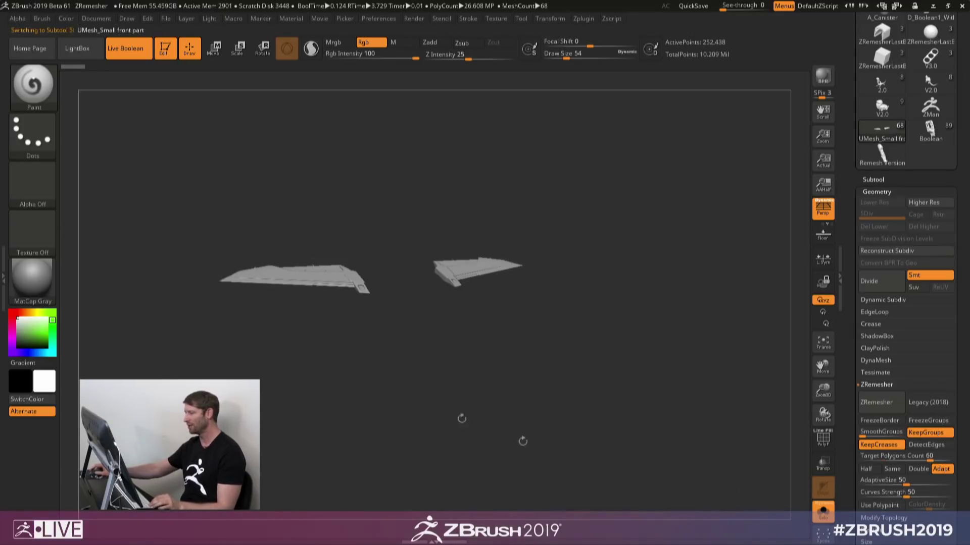
{"action": "mouse_move", "coordinate": [523, 440]}
{"action": "left_mouse_down"}
{"action": "mouse_move", "coordinate": [334, 360]}
{"action": "mouse_move", "coordinate": [413, 362]}
{"action": "mouse_move", "coordinate": [394, 296]}
{"action": "left_mouse_up"}
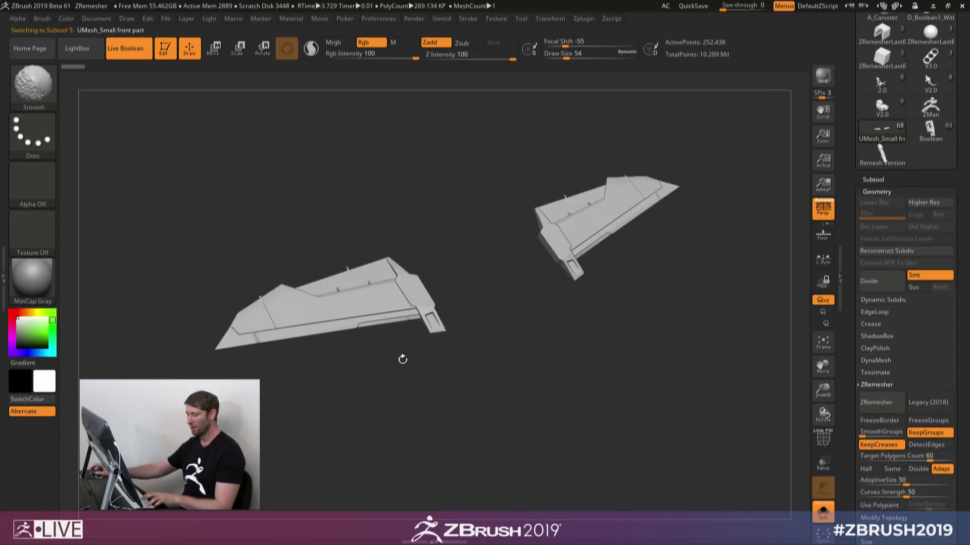
{"action": "key", "text": "shift+f"}
{"action": "mouse_move", "coordinate": [394, 306]}
{"action": "right_mouse_down", "text": "ctrl"}
{"action": "mouse_move", "coordinate": [506, 348]}
{"action": "mouse_move", "coordinate": [494, 311]}
{"action": "mouse_move", "coordinate": [454, 272]}
{"action": "right_mouse_up", "text": "ctrl"}
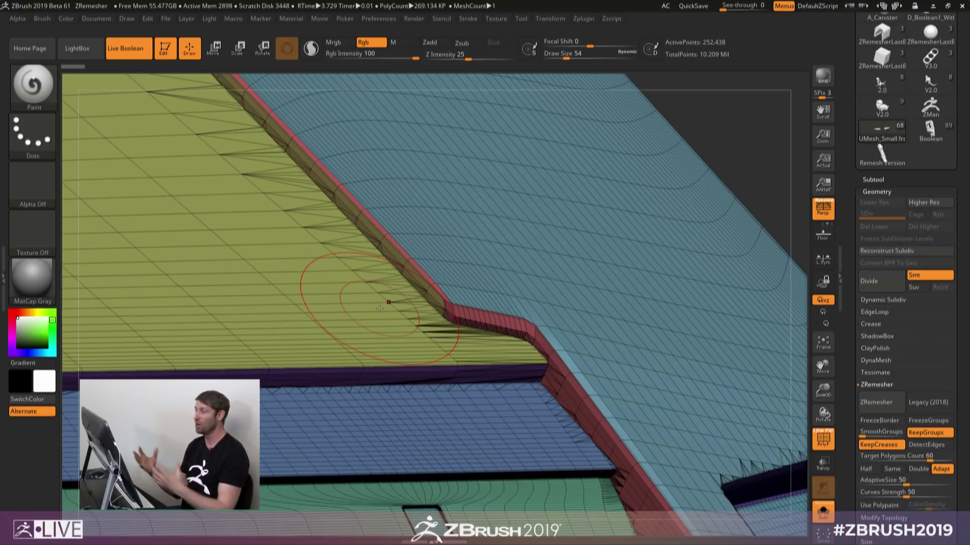
{"action": "key", "text": "ctrl"}
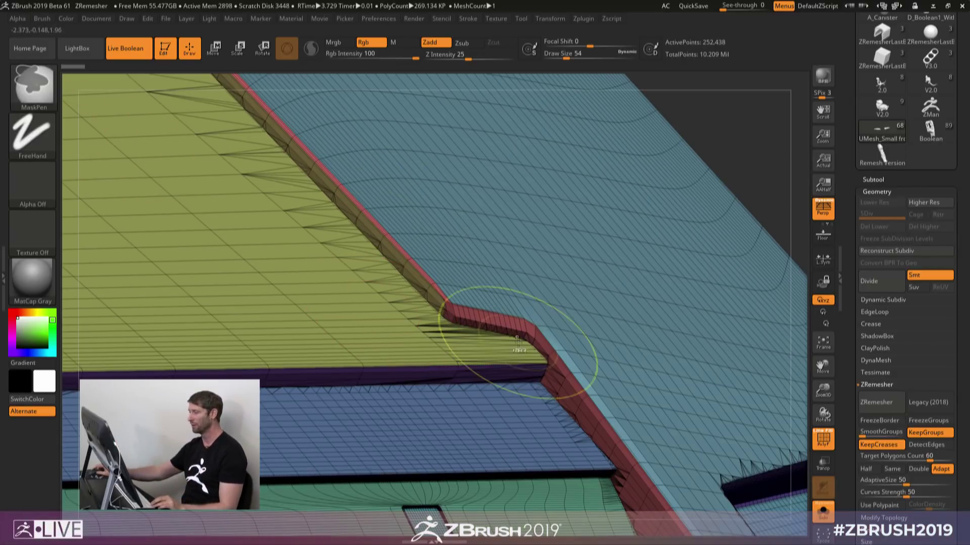
{"action": "mouse_move", "coordinate": [487, 314]}
{"action": "right_mouse_down"}
{"action": "mouse_move", "coordinate": [419, 298]}
{"action": "mouse_move", "coordinate": [409, 256]}
{"action": "right_mouse_up"}
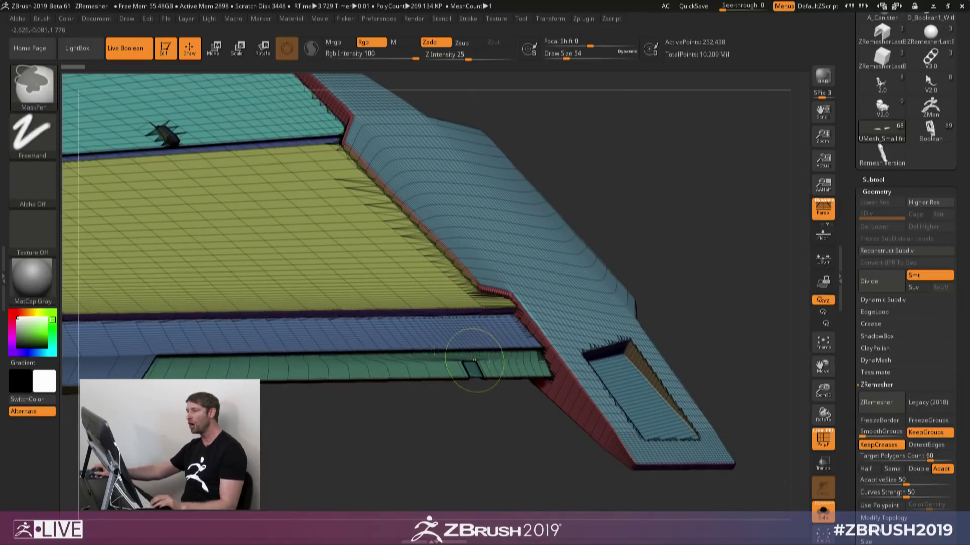
{"action": "mouse_move", "coordinate": [476, 353]}
{"action": "right_mouse_down", "text": "ctrl"}
{"action": "mouse_move", "coordinate": [614, 349]}
{"action": "mouse_move", "coordinate": [474, 321]}
{"action": "right_mouse_up", "text": "ctrl"}
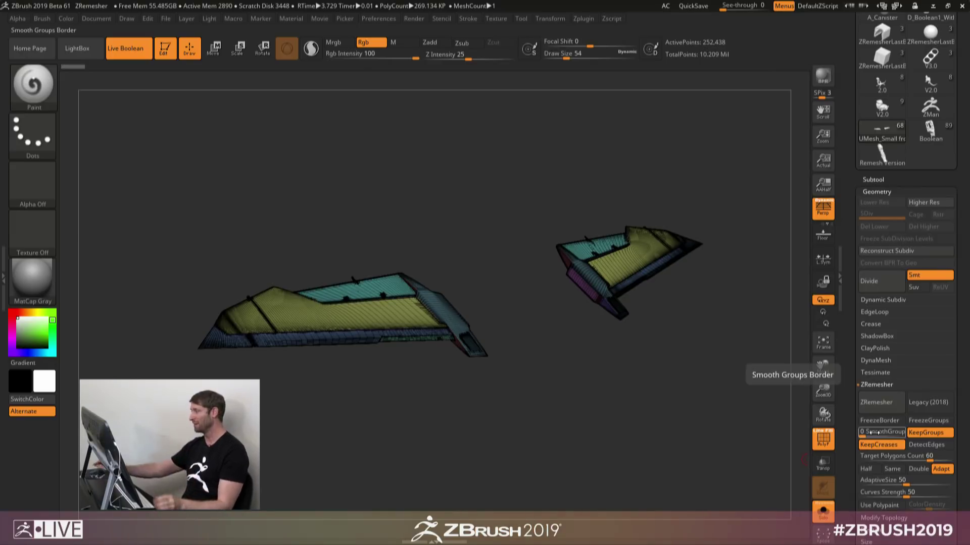
Step: Turn on FreezeGroups in the ZRemesher settings for the small wings and isolate their large yellow-green polygroup
{"action": "left_click", "coordinate": [932, 420]}
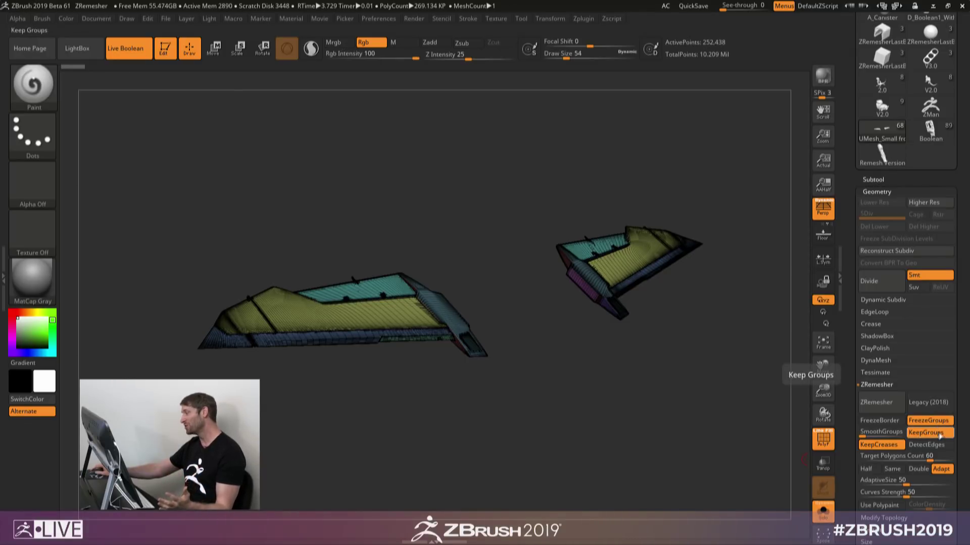
{"action": "left_click", "coordinate": [938, 423]}
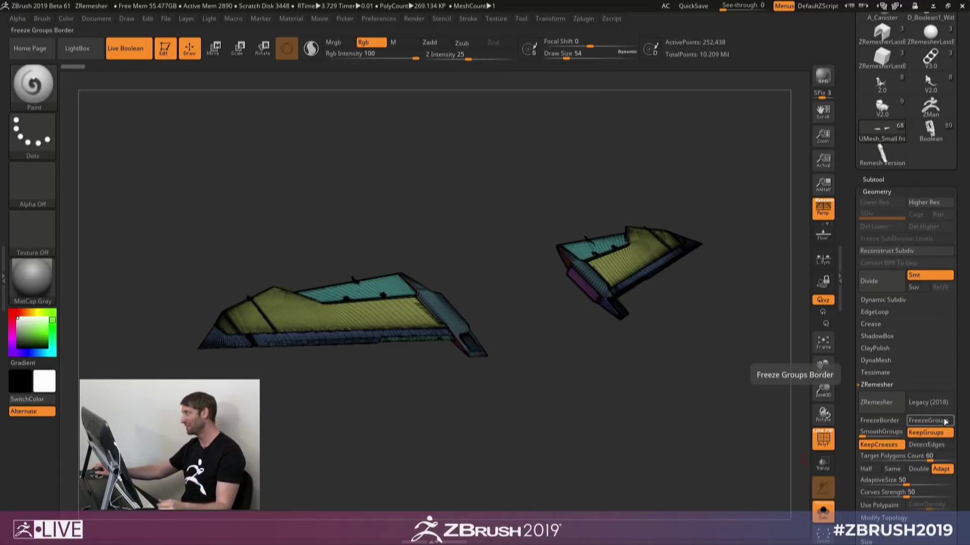
{"action": "left_click", "coordinate": [937, 424]}
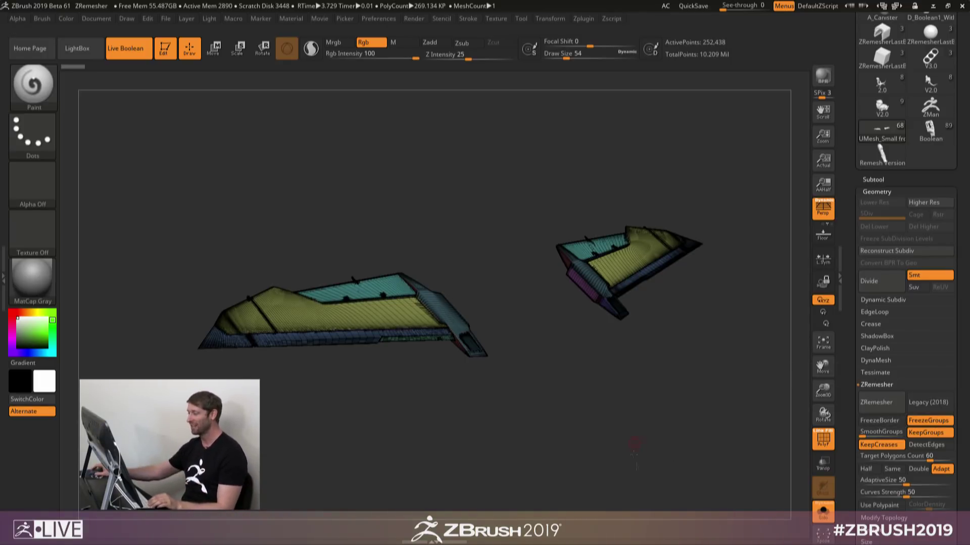
{"action": "left_click_drag", "start_coordinate": [634, 448], "coordinate": [439, 355]}
{"action": "left_click", "coordinate": [379, 338], "text": "ctrl+shift"}
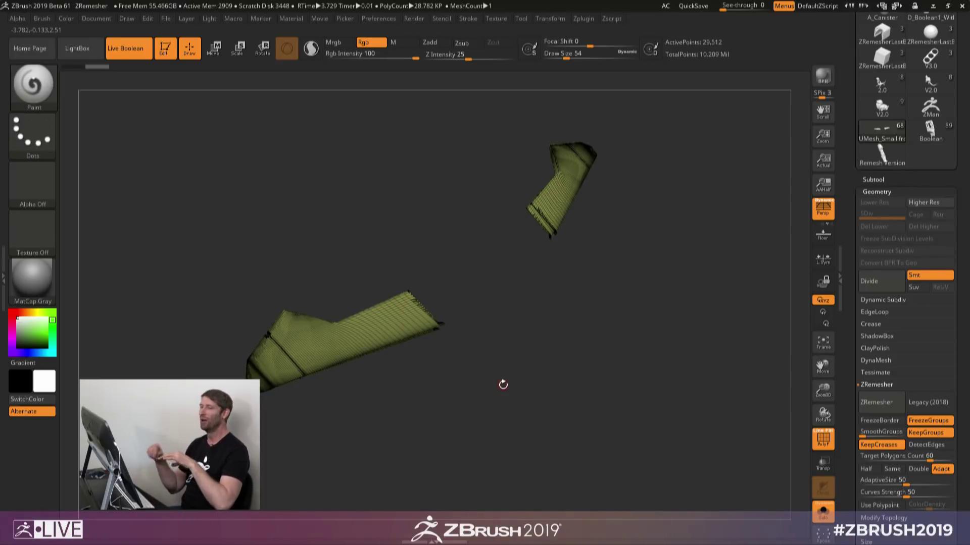
Step: Examine the topology along the isolated yellow panel's border, and bring back the full wing mesh
{"action": "right_click_drag", "start_coordinate": [413, 314], "coordinate": [530, 366], "text": "ctrl"}
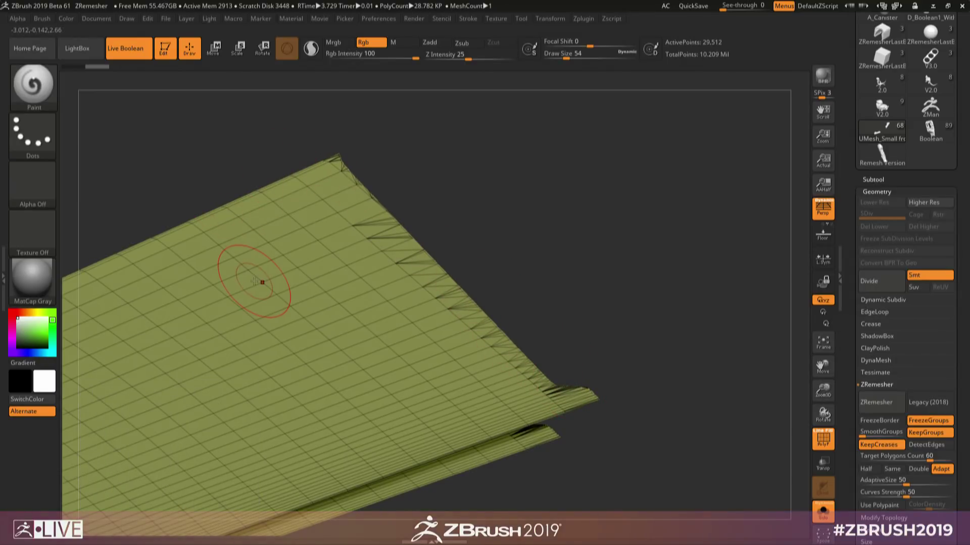
{"action": "right_click_drag", "start_coordinate": [596, 444], "coordinate": [556, 359], "text": "ctrl"}
{"action": "key", "text": "ctrl+z"}
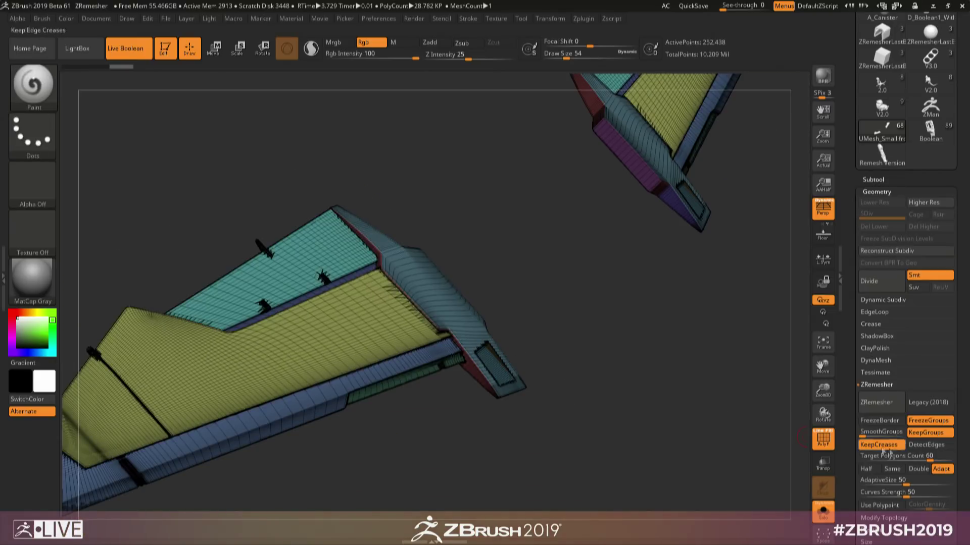
Step: Turn off FreezeGroups for ZRemesher and hide the polyframe on the wings
{"action": "left_click", "coordinate": [928, 420]}
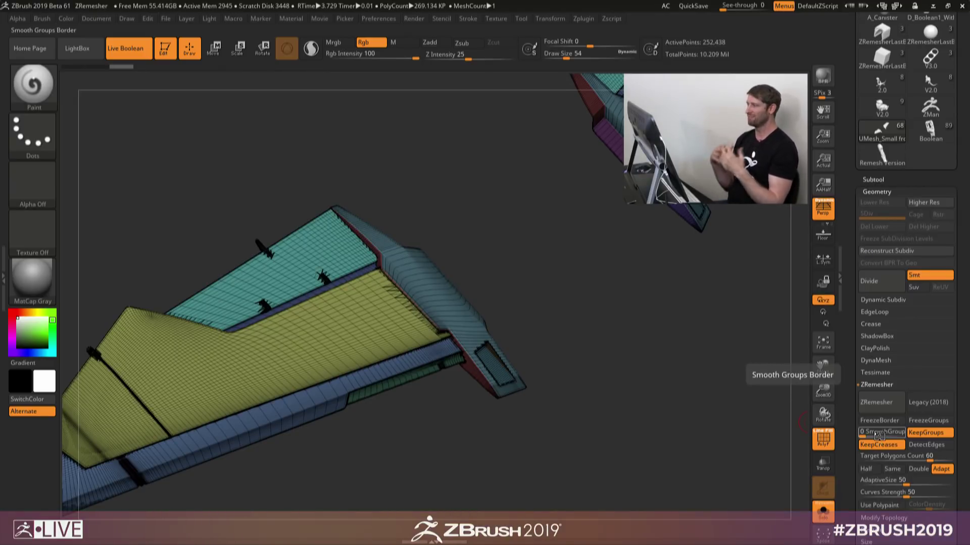
{"action": "key", "text": "shift+f"}
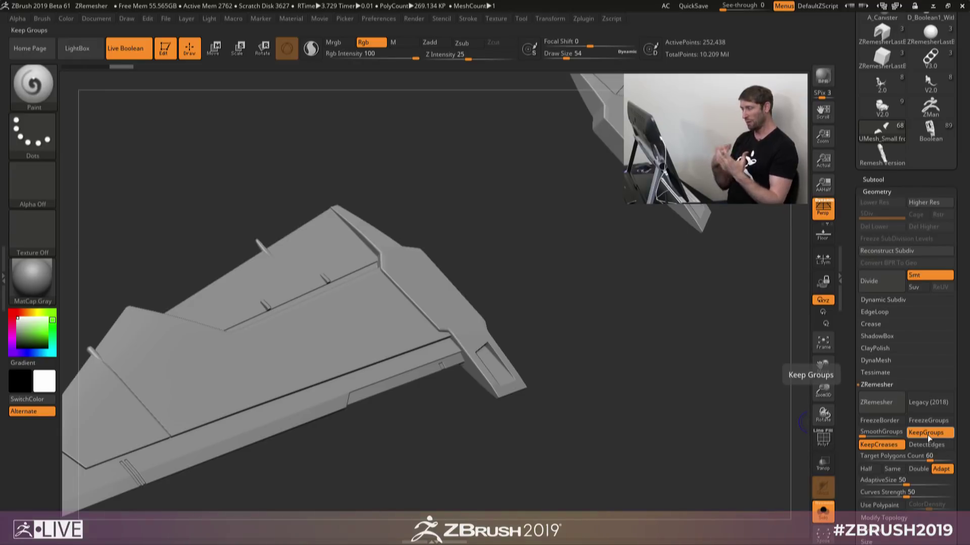
{"action": "right_click_drag", "start_coordinate": [740, 456], "coordinate": [587, 396], "text": "ctrl"}
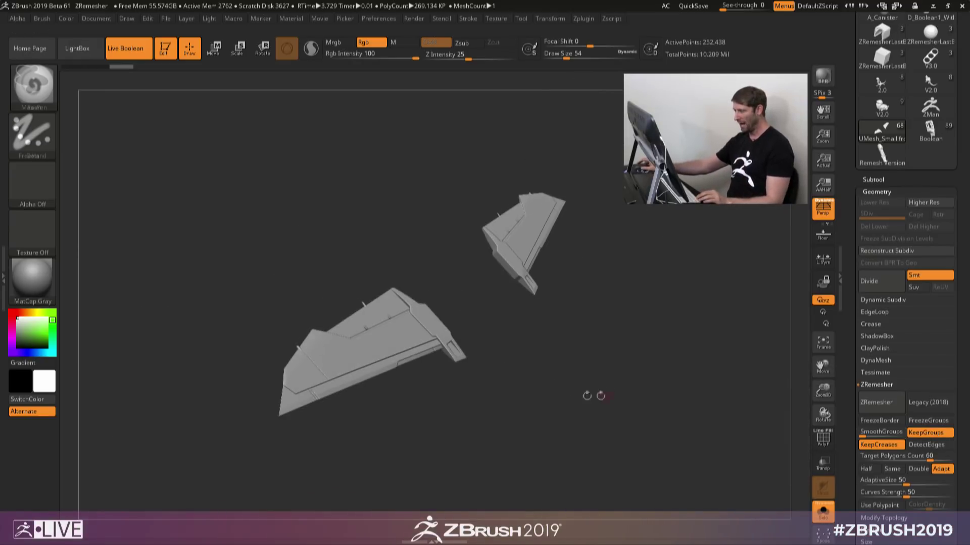
{"action": "right_click_drag", "start_coordinate": [424, 331], "coordinate": [424, 329]}
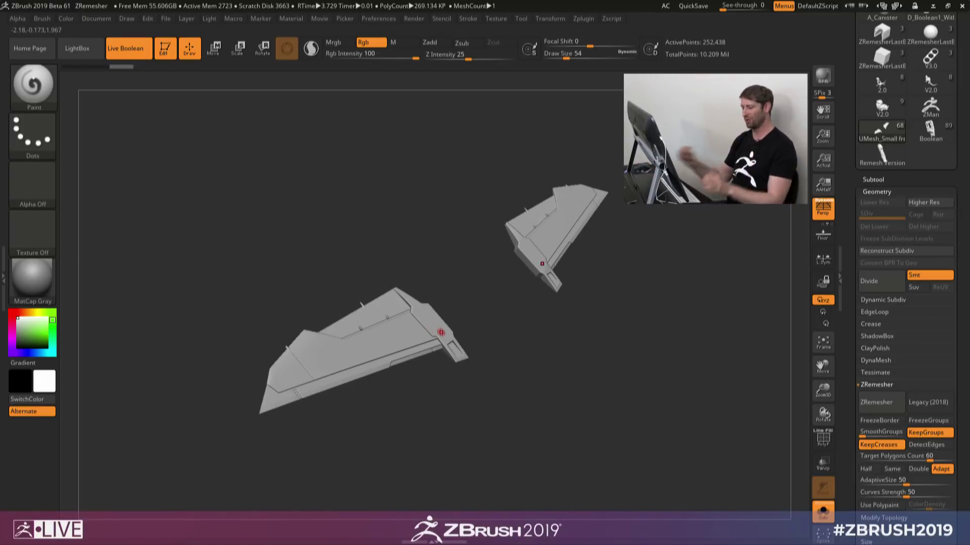
Step: Set the draw size to 299 and run ZRemesher on the wings with KeepGroups and KeepCreases on
{"action": "key", "text": "s"}
{"action": "left_click_drag", "start_coordinate": [440, 334], "coordinate": [468, 335]}
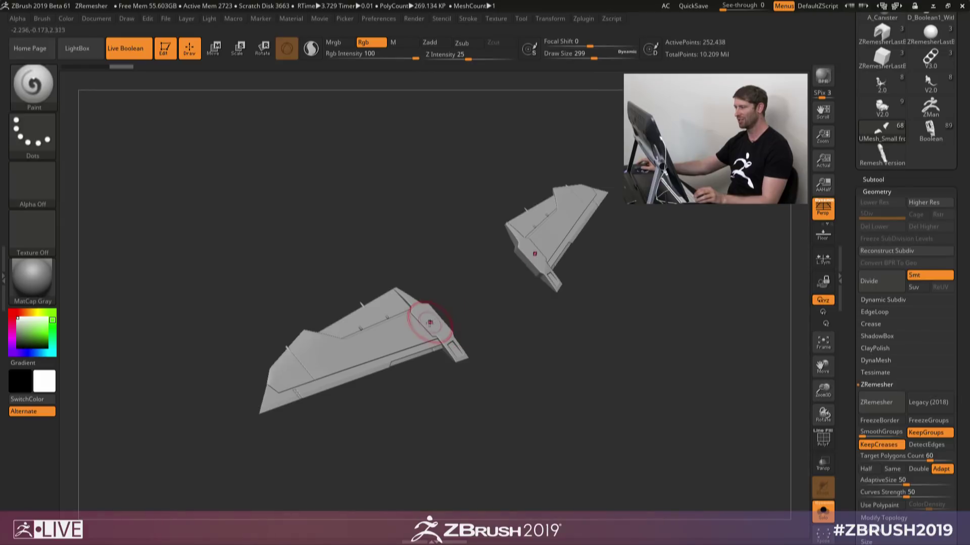
{"action": "left_click", "coordinate": [889, 400]}
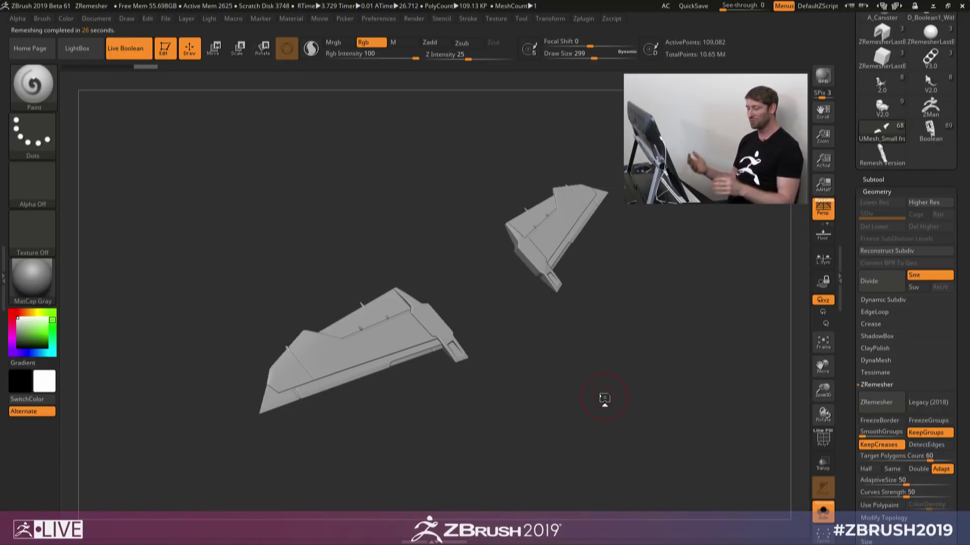
Step: Compare the original and remeshed wing topology in polyframe view by stepping back and forth through the undo history
{"action": "key", "text": "shift+f"}
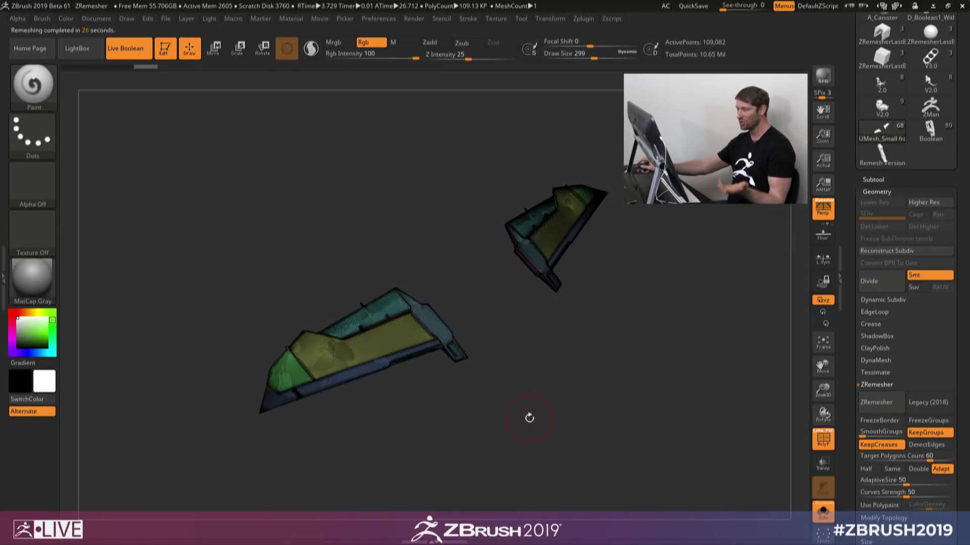
{"action": "mouse_move", "coordinate": [448, 368]}
{"action": "right_mouse_down", "text": "ctrl"}
{"action": "mouse_move", "coordinate": [494, 420]}
{"action": "mouse_move", "coordinate": [400, 368]}
{"action": "mouse_move", "coordinate": [444, 411]}
{"action": "mouse_move", "coordinate": [473, 376]}
{"action": "mouse_move", "coordinate": [499, 465]}
{"action": "mouse_move", "coordinate": [540, 451]}
{"action": "right_mouse_up", "text": "ctrl"}
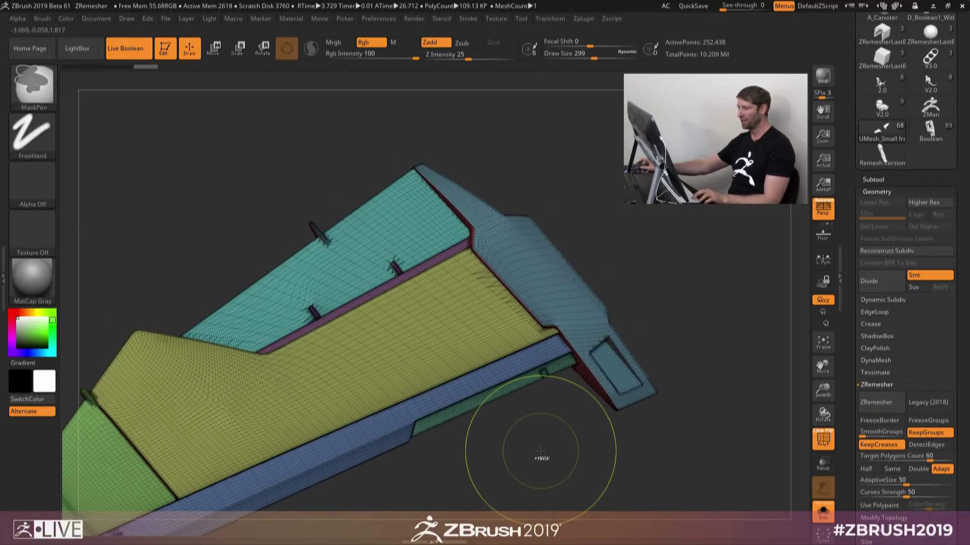
{"action": "key", "text": "ctrl+z"}
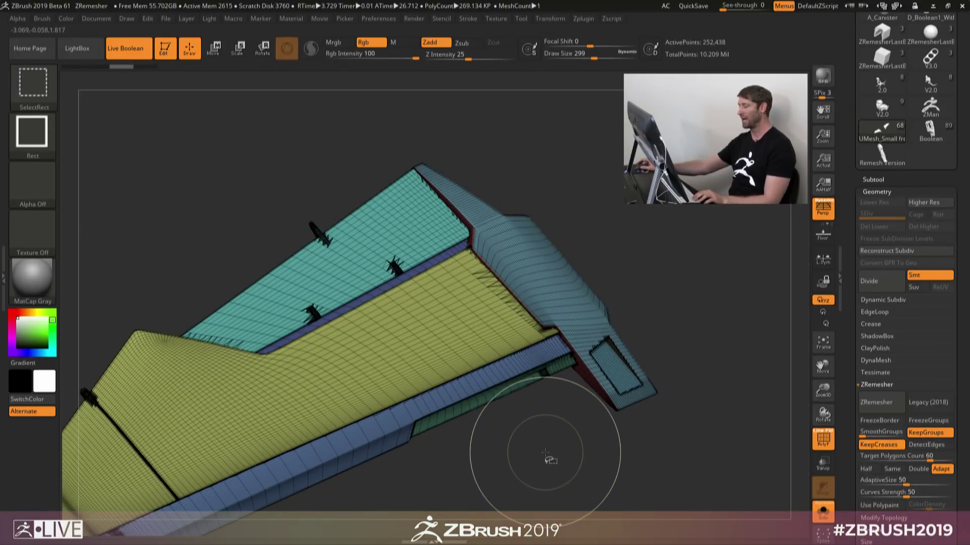
{"action": "key", "text": "ctrl+shift+z"}
{"action": "key", "text": "ctrl+shift+z"}
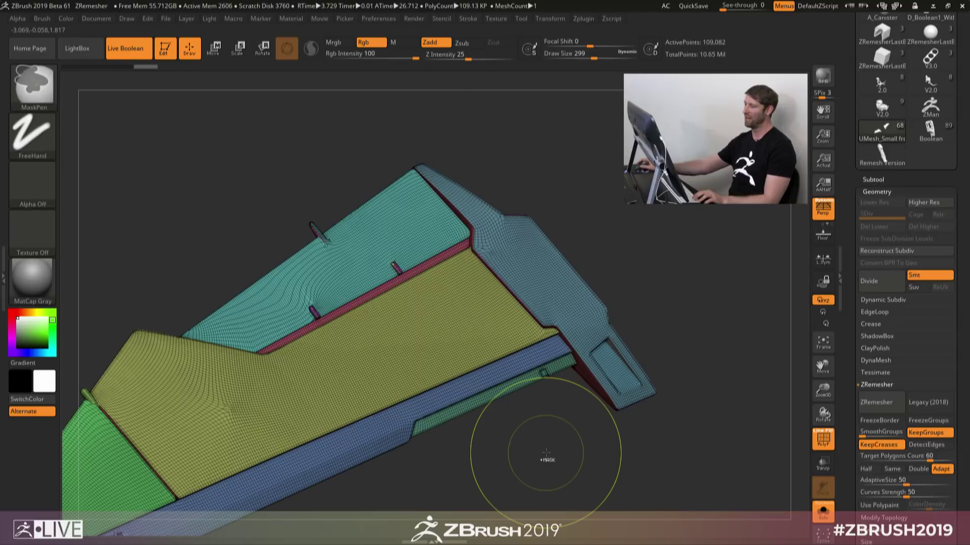
{"action": "mouse_move", "coordinate": [576, 458]}
{"action": "right_mouse_down", "text": "ctrl"}
{"action": "mouse_move", "coordinate": [574, 425]}
{"action": "mouse_move", "coordinate": [521, 427]}
{"action": "mouse_move", "coordinate": [569, 422]}
{"action": "right_mouse_up", "text": "ctrl"}
{"action": "key", "text": "ctrl+z"}
{"action": "key", "text": "ctrl+shift+z"}
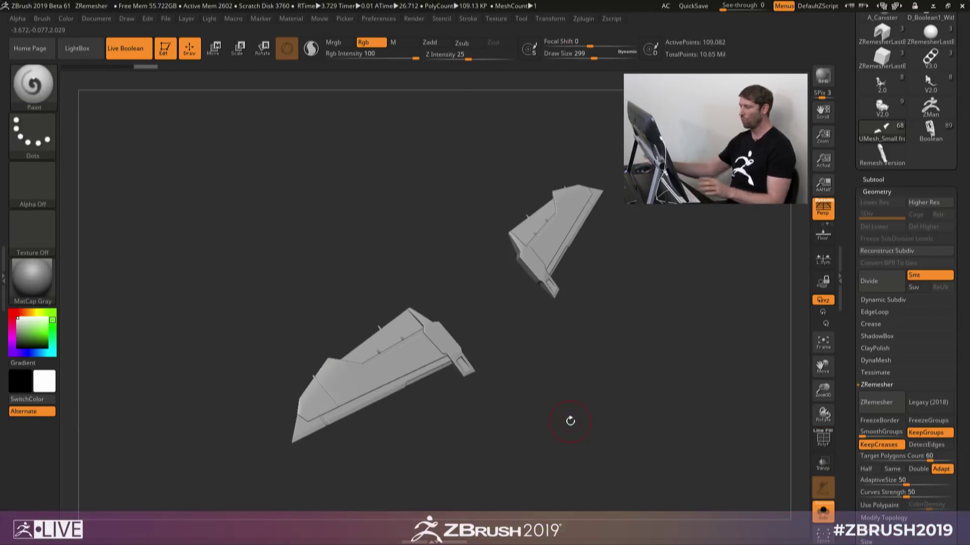
{"action": "mouse_move", "coordinate": [578, 446]}
{"action": "right_mouse_down"}
{"action": "mouse_move", "coordinate": [599, 357]}
{"action": "mouse_move", "coordinate": [556, 310]}
{"action": "mouse_move", "coordinate": [532, 314]}
{"action": "mouse_move", "coordinate": [593, 396]}
{"action": "mouse_move", "coordinate": [584, 432]}
{"action": "mouse_move", "coordinate": [521, 347]}
{"action": "mouse_move", "coordinate": [531, 350]}
{"action": "right_mouse_up"}
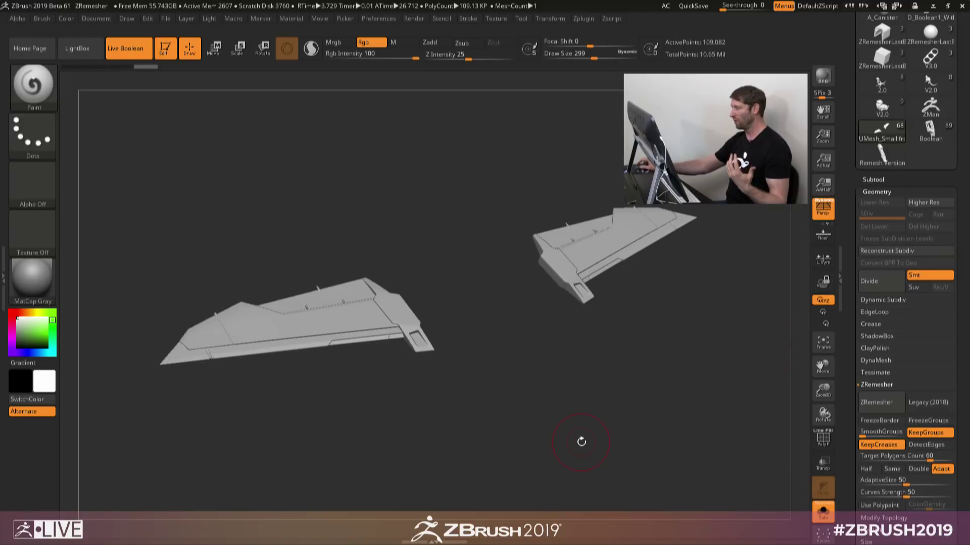
Step: Toggle ZRemesher's Legacy (2018) and DetectEdges options on and back off, and turn off KeepGroups and KeepCreases
{"action": "left_click", "coordinate": [939, 410]}
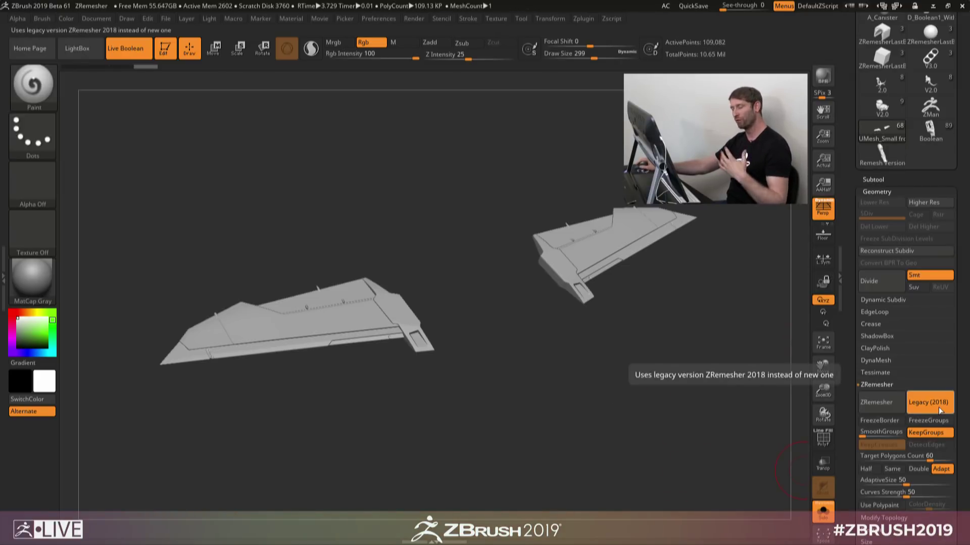
{"action": "left_click", "coordinate": [938, 409]}
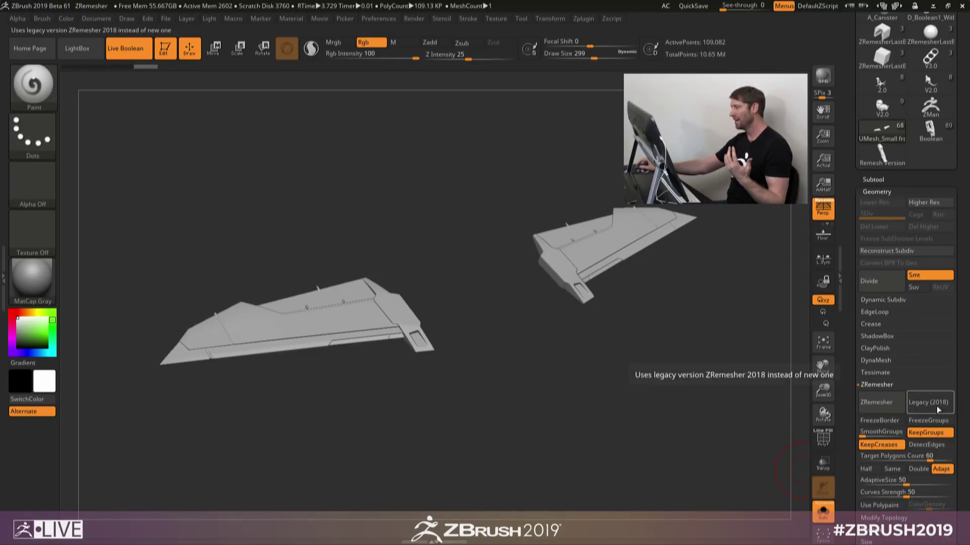
{"action": "left_click", "coordinate": [935, 435]}
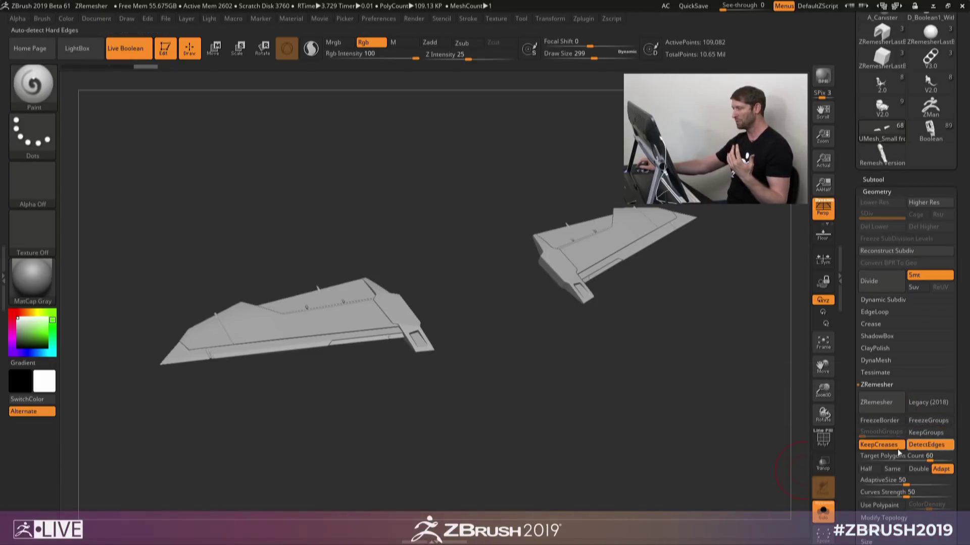
{"action": "left_click", "coordinate": [923, 447]}
{"action": "left_click", "coordinate": [923, 446]}
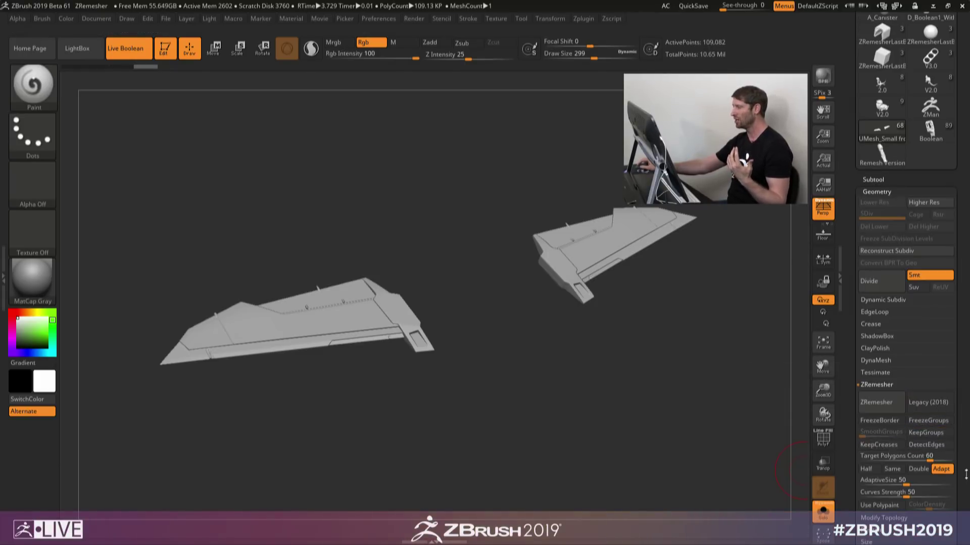
{"action": "left_click_drag", "start_coordinate": [956, 472], "coordinate": [967, 415]}
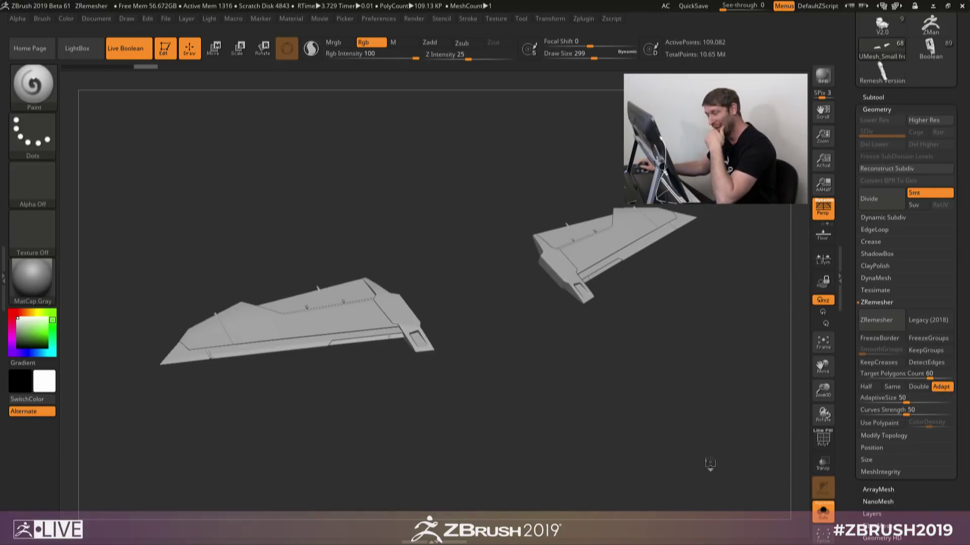
Step: Turn off Live Boolean and enable FreezeGroups, with the polyframe displayed on the wings
{"action": "left_click_drag", "start_coordinate": [705, 461], "coordinate": [710, 421]}
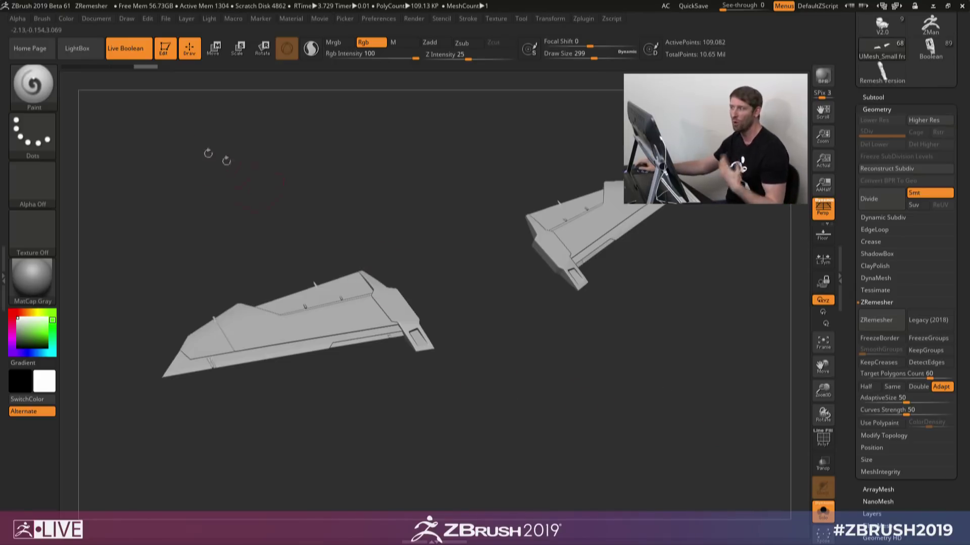
{"action": "left_click", "coordinate": [135, 55]}
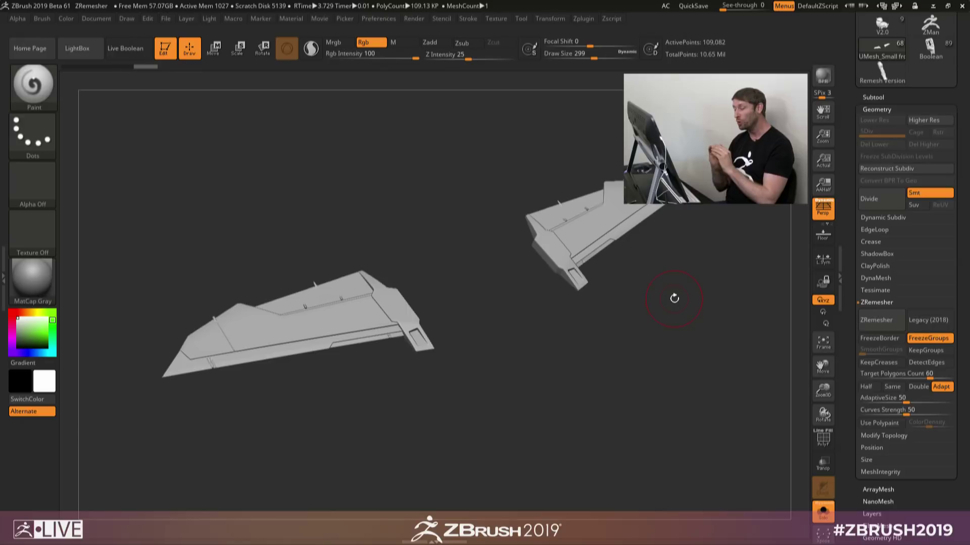
{"action": "key", "text": "shift+f"}
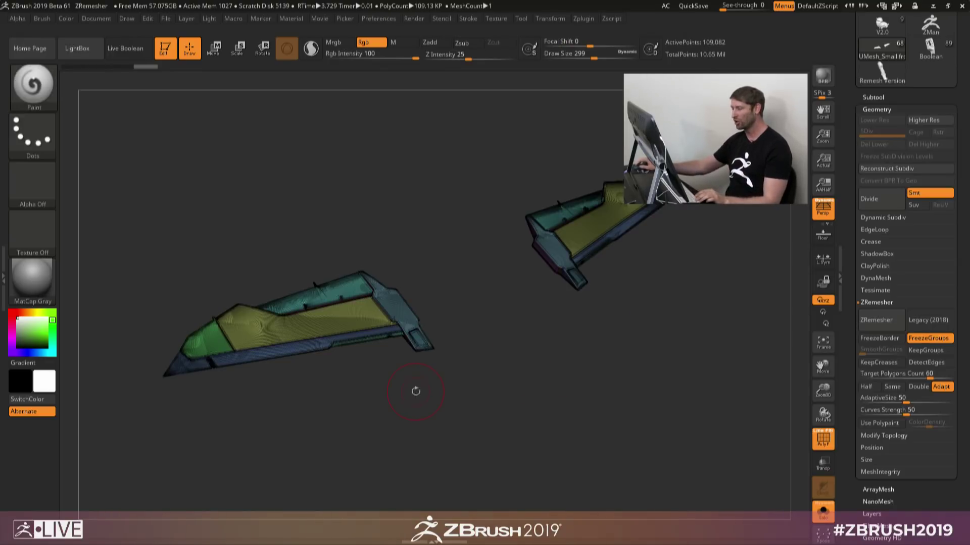
Step: Isolate the yellow wing polygroup to examine its border topology, and show the whole mesh again
{"action": "left_click_drag", "start_coordinate": [416, 392], "coordinate": [439, 392]}
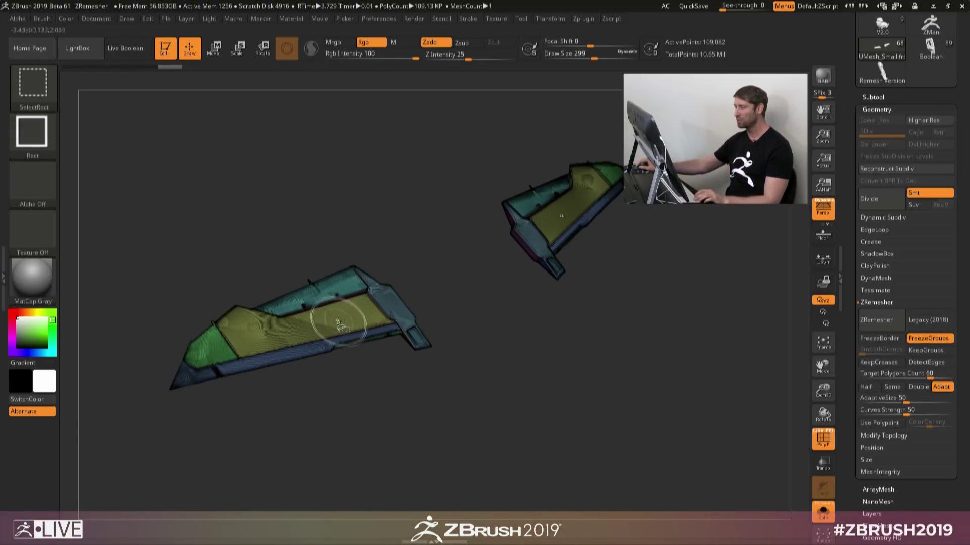
{"action": "left_click", "coordinate": [356, 323], "text": "ctrl+shift"}
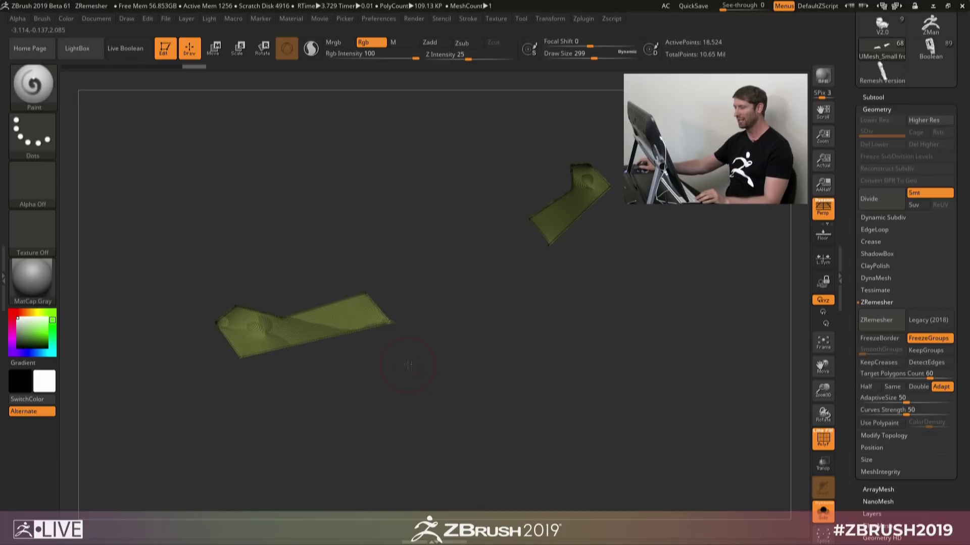
{"action": "left_click_drag", "start_coordinate": [408, 365], "coordinate": [479, 362]}
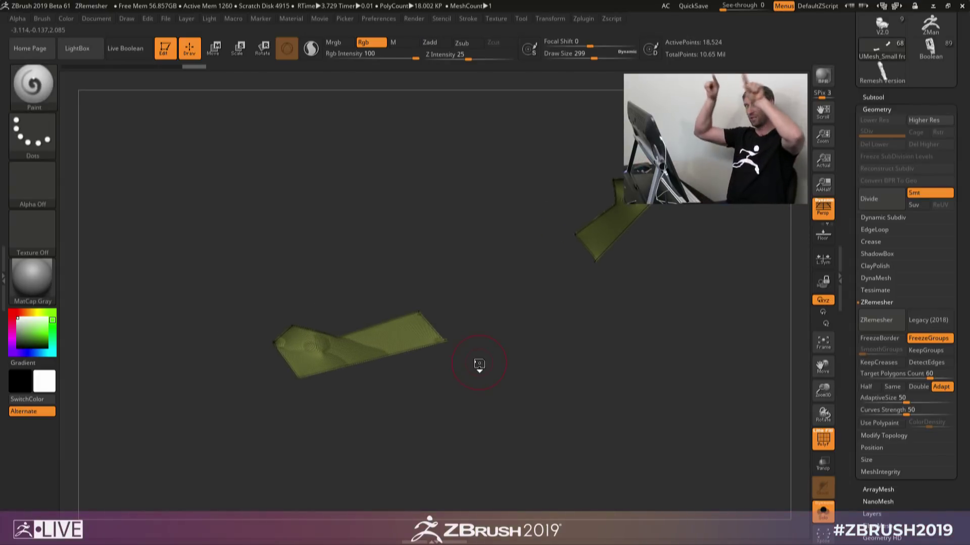
{"action": "left_click_drag", "start_coordinate": [429, 347], "coordinate": [584, 393], "text": "alt"}
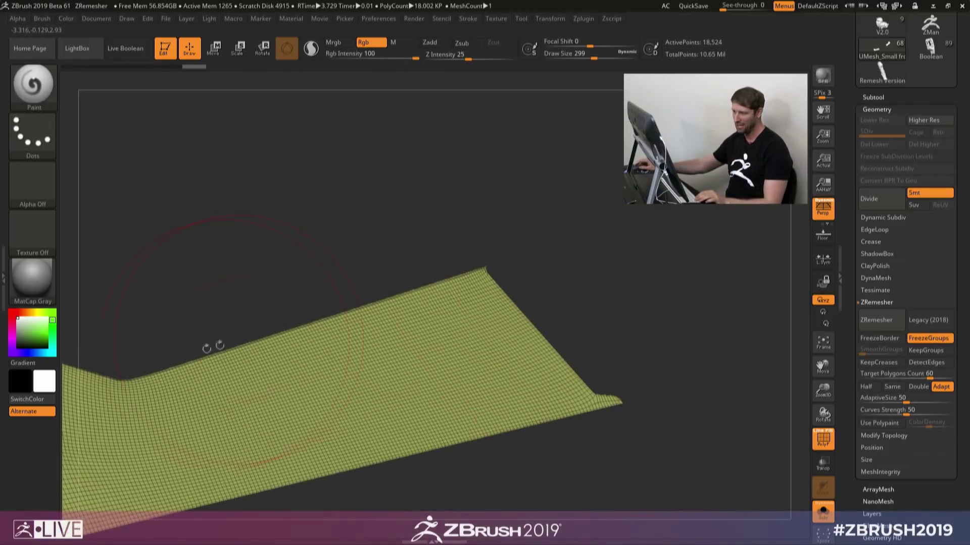
{"action": "mouse_move", "coordinate": [257, 376]}
{"action": "right_mouse_down", "text": "alt"}
{"action": "mouse_move", "coordinate": [342, 362]}
{"action": "mouse_move", "coordinate": [320, 353]}
{"action": "right_mouse_up", "text": "alt"}
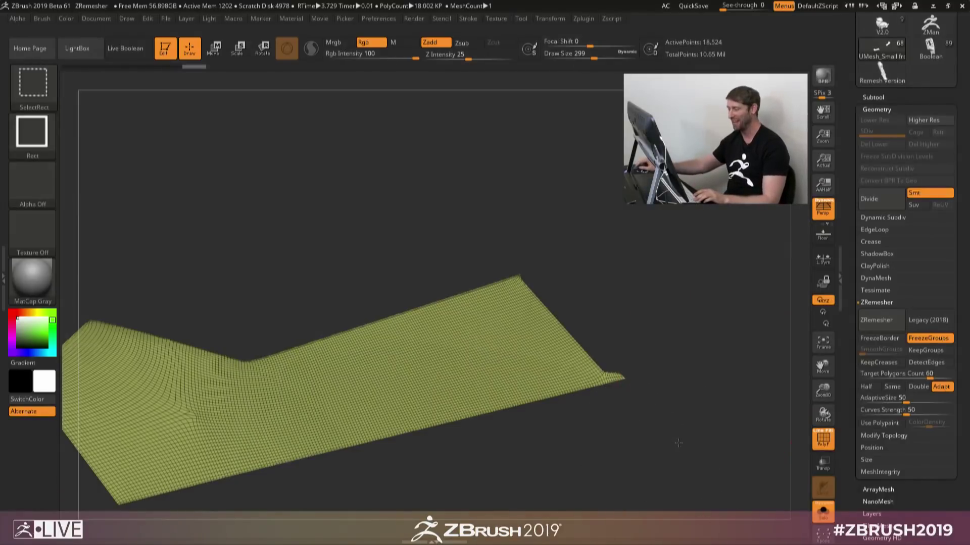
{"action": "left_click", "coordinate": [678, 443], "text": "ctrl+shift"}
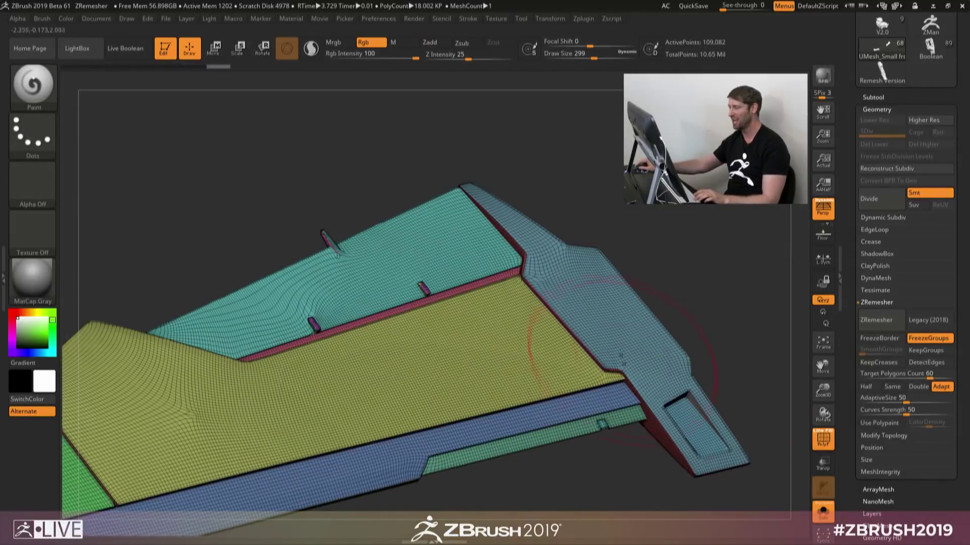
Step: Isolate the light blue wingtip group and the teal panel in turn, restoring full visibility after each
{"action": "left_click", "coordinate": [617, 328], "text": "ctrl+shift"}
{"action": "left_click", "coordinate": [708, 301], "text": "ctrl+shift"}
{"action": "left_click", "coordinate": [392, 288], "text": "ctrl+shift"}
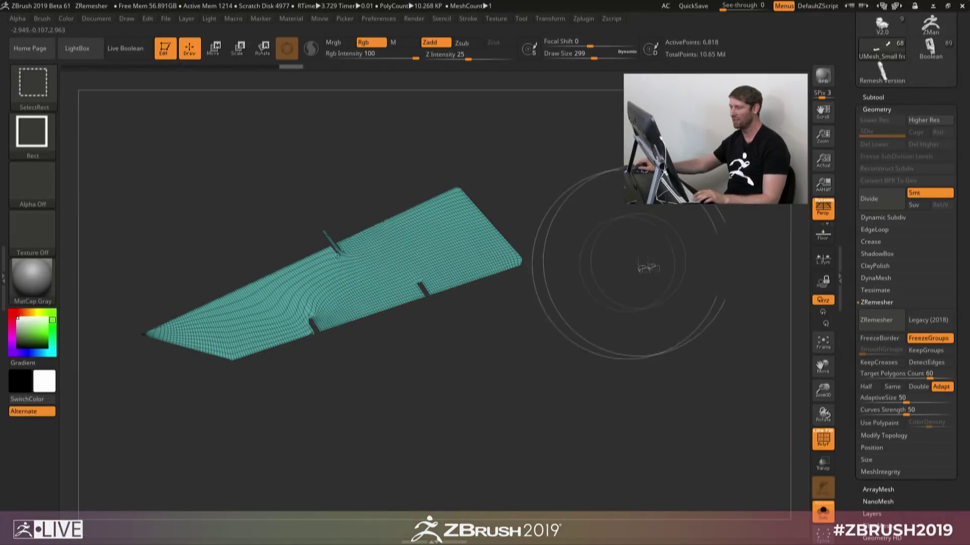
{"action": "left_click", "coordinate": [574, 184], "text": "ctrl+shift"}
Step: Switch the wings' ZRemesher setting from FreezeGroups to FreezeBorder
{"action": "right_click_drag", "start_coordinate": [540, 474], "coordinate": [493, 424], "text": "ctrl"}
{"action": "left_click", "coordinate": [898, 338]}
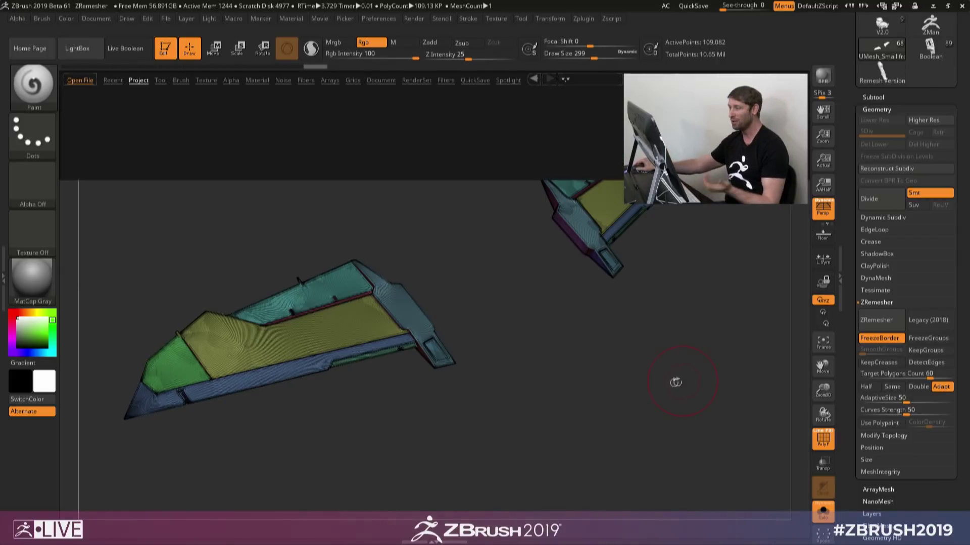
Step: Load DemoHead.ZTL from the LightBox tool library to show the open underside of the bust
{"action": "left_click", "coordinate": [160, 81]}
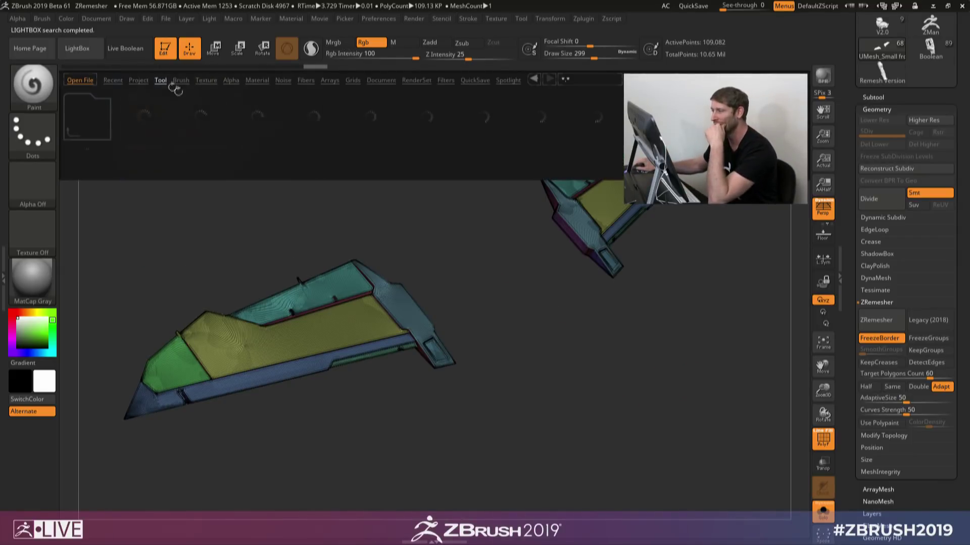
{"action": "double_click", "coordinate": [425, 128]}
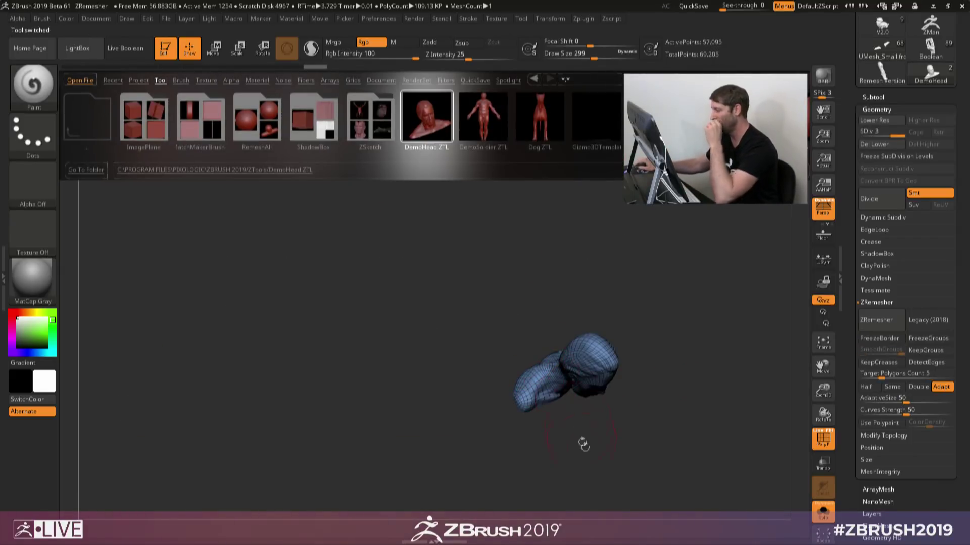
{"action": "mouse_move", "coordinate": [646, 511]}
{"action": "left_mouse_down"}
{"action": "mouse_move", "coordinate": [627, 450]}
{"action": "mouse_move", "coordinate": [656, 432]}
{"action": "mouse_move", "coordinate": [504, 356]}
{"action": "left_mouse_up"}
{"action": "mouse_move", "coordinate": [504, 356]}
{"action": "right_mouse_down", "text": "ctrl"}
{"action": "mouse_move", "coordinate": [585, 439]}
{"action": "mouse_move", "coordinate": [602, 402]}
{"action": "mouse_move", "coordinate": [567, 362]}
{"action": "right_mouse_up", "text": "ctrl"}
{"action": "mouse_move", "coordinate": [567, 362]}
{"action": "right_mouse_down"}
{"action": "mouse_move", "coordinate": [494, 332]}
{"action": "mouse_move", "coordinate": [581, 309]}
{"action": "right_mouse_up"}
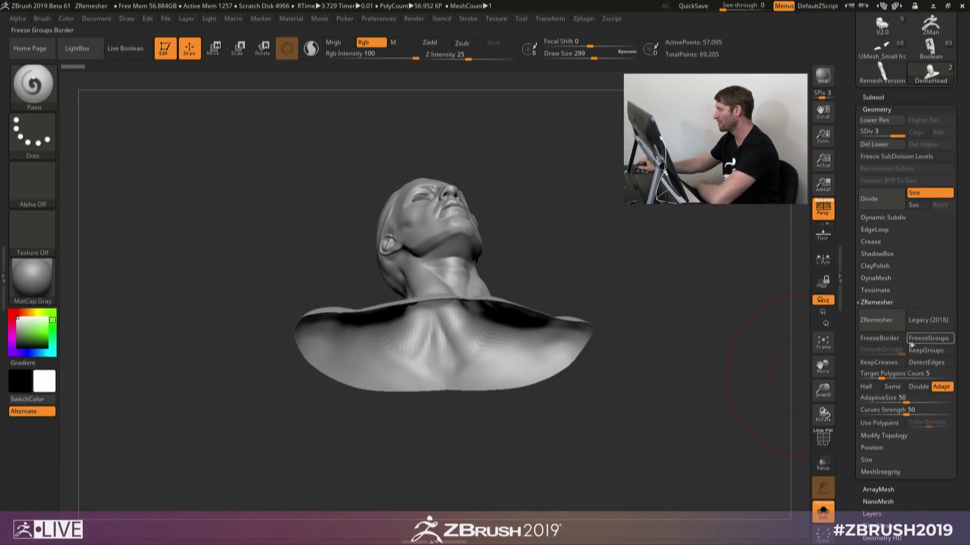
Step: Turn on FreezeBorder for the head and display its polyframe to inspect the open border at the shoulders
{"action": "left_click", "coordinate": [895, 340]}
{"action": "left_click_drag", "start_coordinate": [729, 354], "coordinate": [699, 365]}
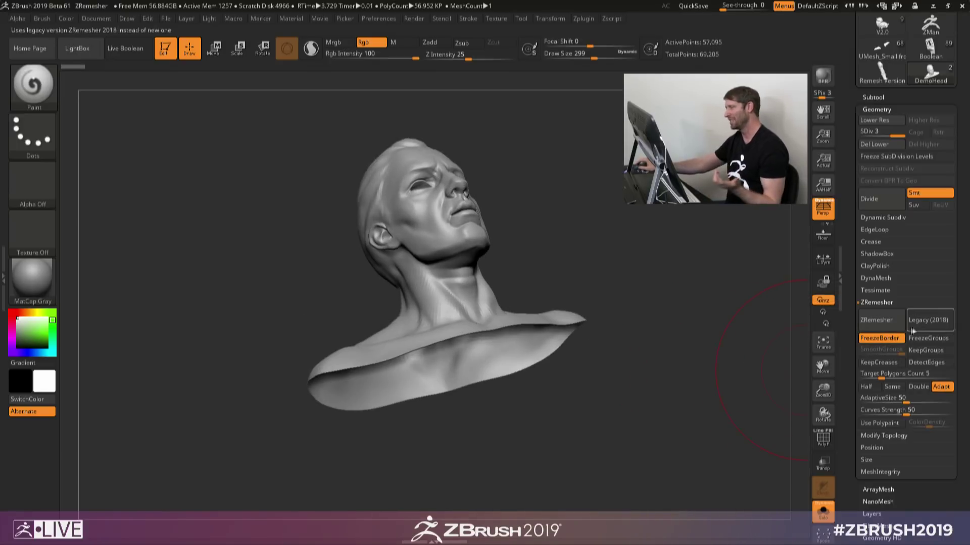
{"action": "key", "text": "shift+f"}
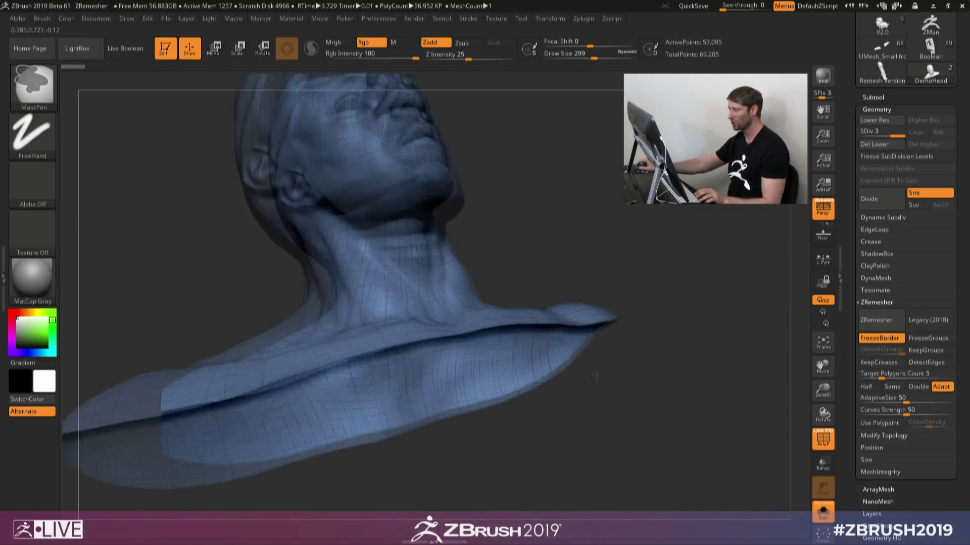
Step: Examine the topology along the open shoulder border up close, and hide the polyframe with the whole bust in view
{"action": "right_click_drag", "start_coordinate": [594, 376], "coordinate": [531, 273], "text": "ctrl"}
{"action": "right_click_drag", "start_coordinate": [439, 335], "coordinate": [475, 338], "text": "ctrl"}
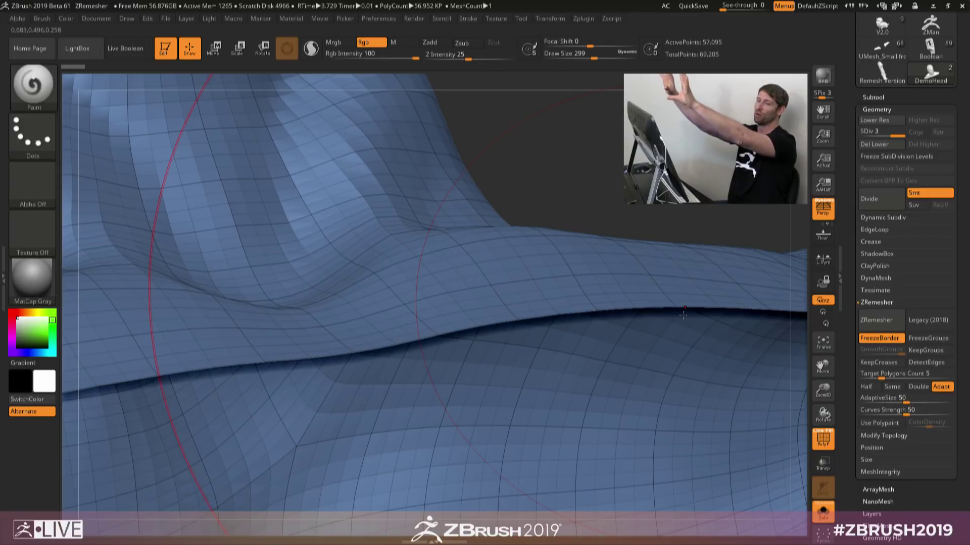
{"action": "right_click_drag", "start_coordinate": [714, 372], "coordinate": [558, 361], "text": "ctrl"}
{"action": "mouse_move", "coordinate": [662, 331]}
{"action": "right_mouse_down"}
{"action": "mouse_move", "coordinate": [647, 365]}
{"action": "mouse_move", "coordinate": [614, 350]}
{"action": "mouse_move", "coordinate": [631, 344]}
{"action": "mouse_move", "coordinate": [596, 332]}
{"action": "right_mouse_up"}
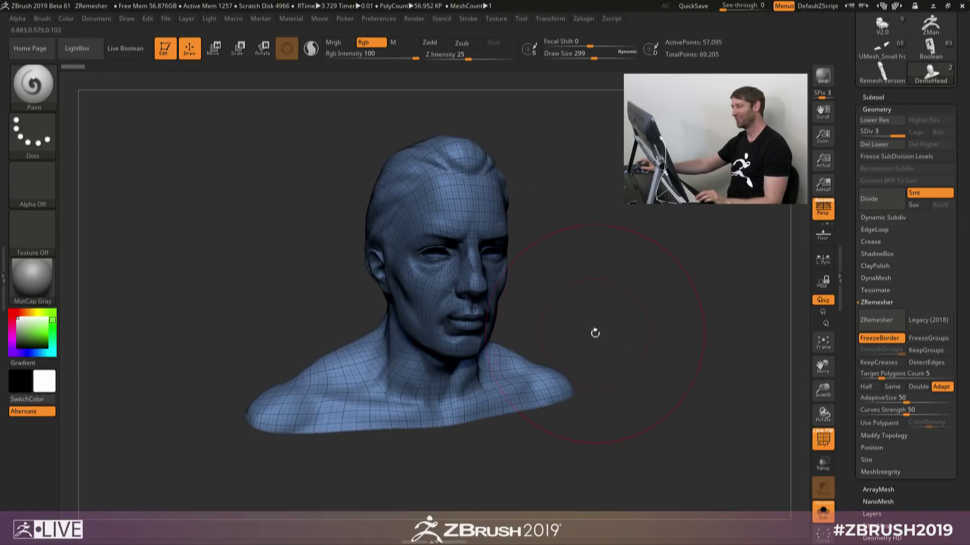
{"action": "key", "text": "shift+f"}
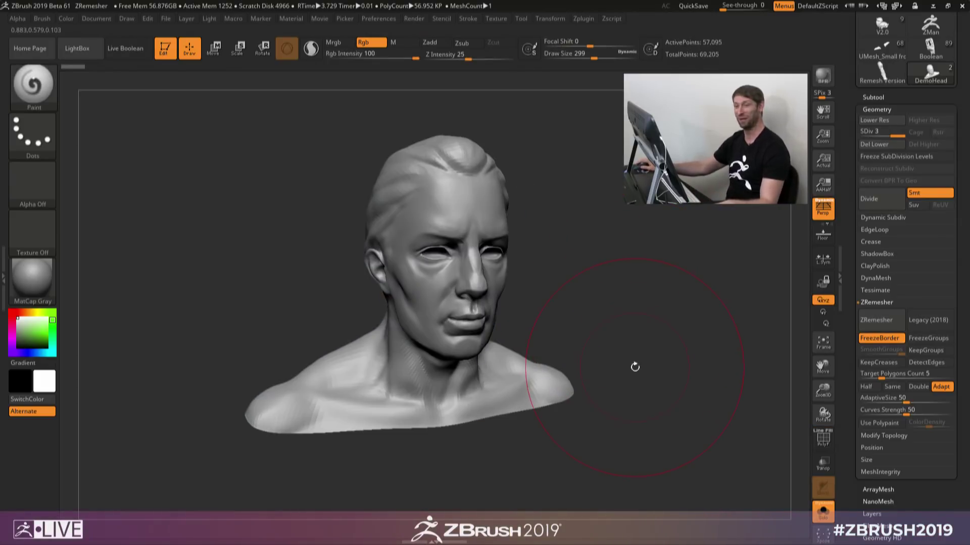
Step: Enable Use Polypaint with ColorDensity 4 and paint the face solid red with a brush size of 182
{"action": "left_click", "coordinate": [886, 425]}
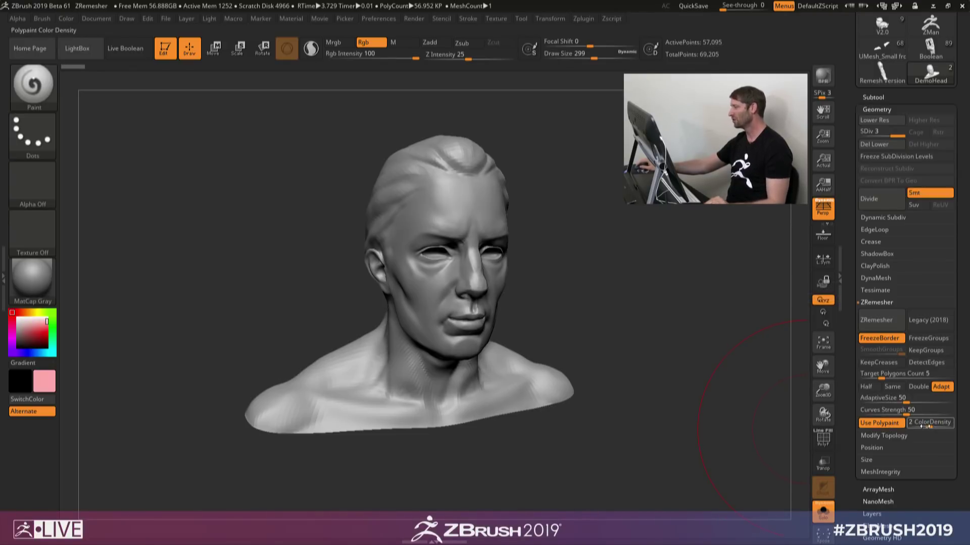
{"action": "left_click_drag", "start_coordinate": [922, 426], "coordinate": [949, 427]}
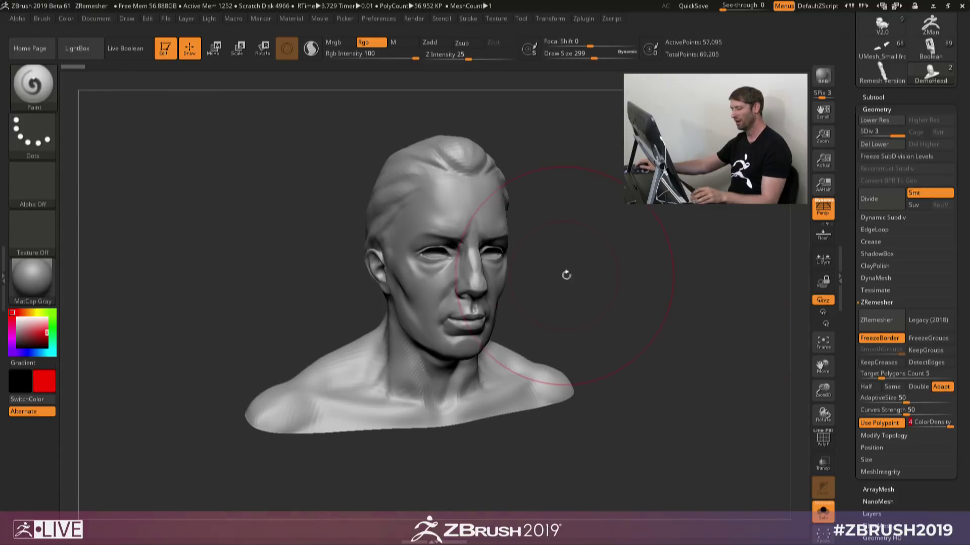
{"action": "key", "text": "s"}
{"action": "left_click_drag", "start_coordinate": [567, 276], "coordinate": [556, 277]}
{"action": "left_click_drag", "start_coordinate": [460, 257], "coordinate": [447, 272]}
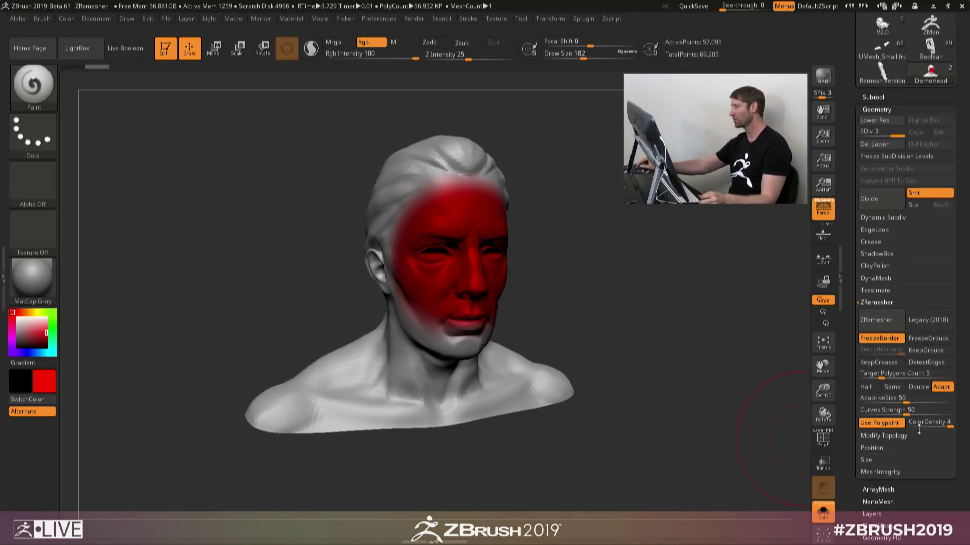
Step: Set ColorDensity to 0.5, paint the neck and upper chest light cyan, and reduce the brush size to 62
{"action": "left_click_drag", "start_coordinate": [940, 422], "coordinate": [909, 423]}
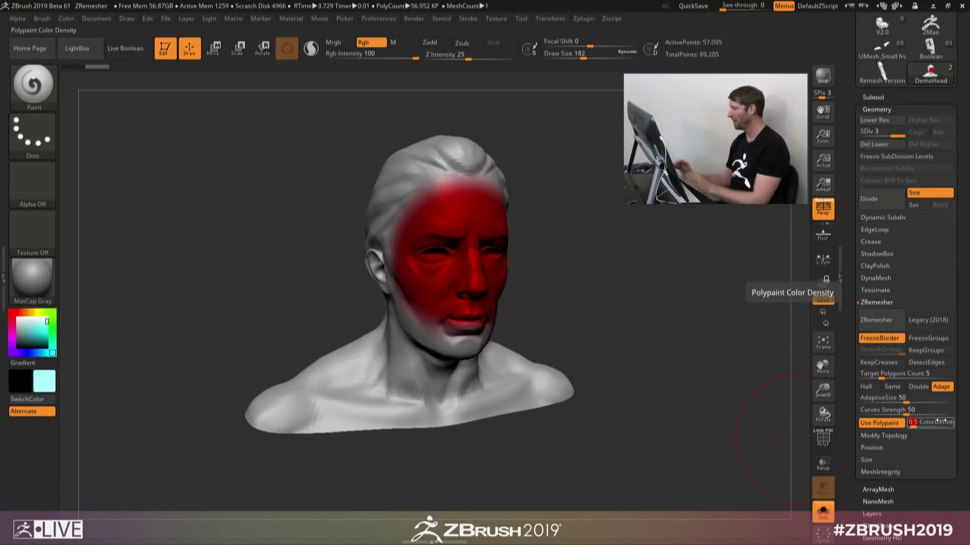
{"action": "left_click_drag", "start_coordinate": [430, 394], "coordinate": [361, 374]}
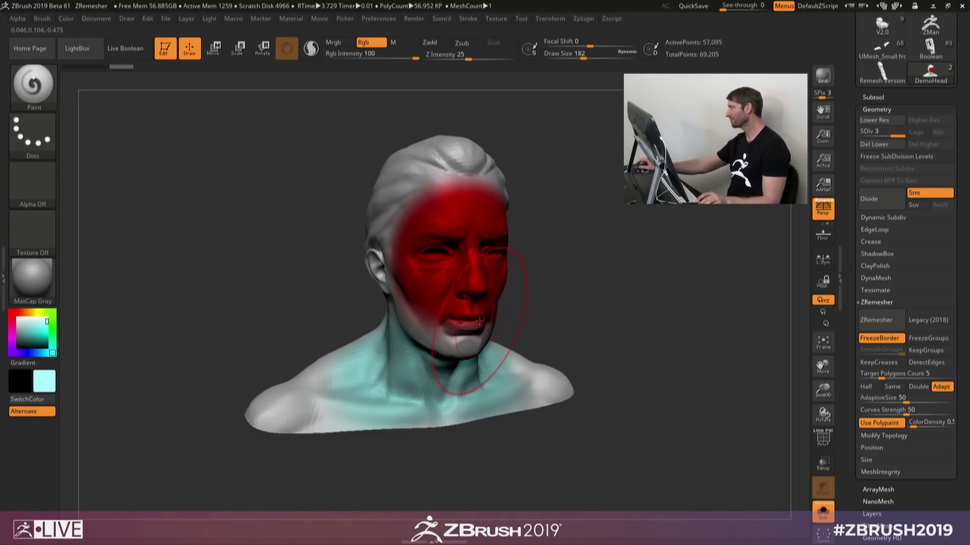
{"action": "key", "text": "s"}
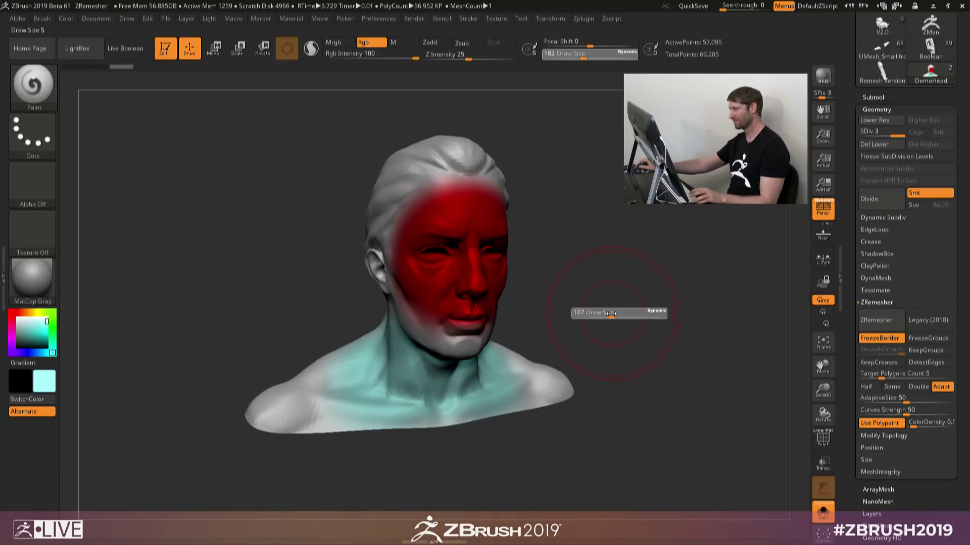
{"action": "left_click_drag", "start_coordinate": [601, 314], "coordinate": [611, 317]}
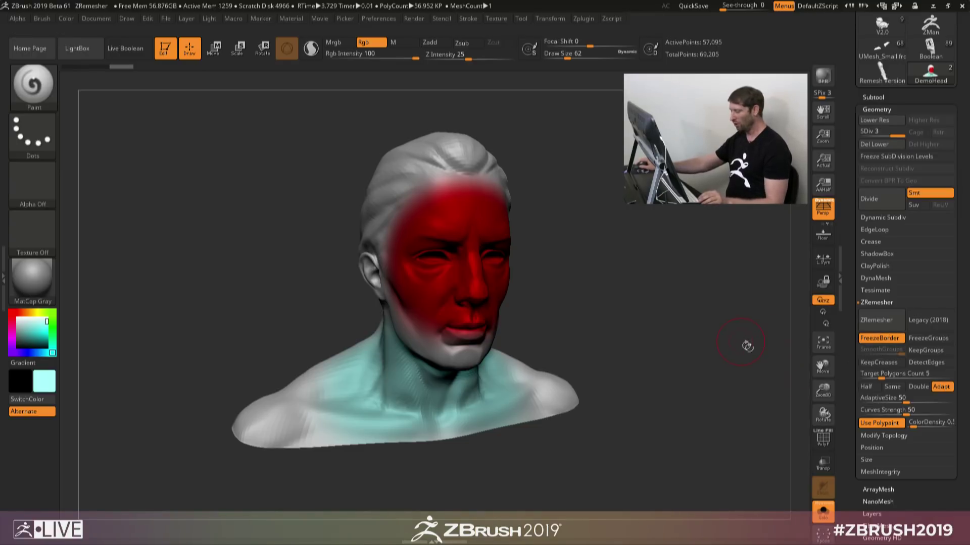
Step: Turn off Use Polypaint and FreezeBorder, toggle Legacy (2018) on and back off, and run ZRemesher on the head
{"action": "left_click", "coordinate": [893, 425]}
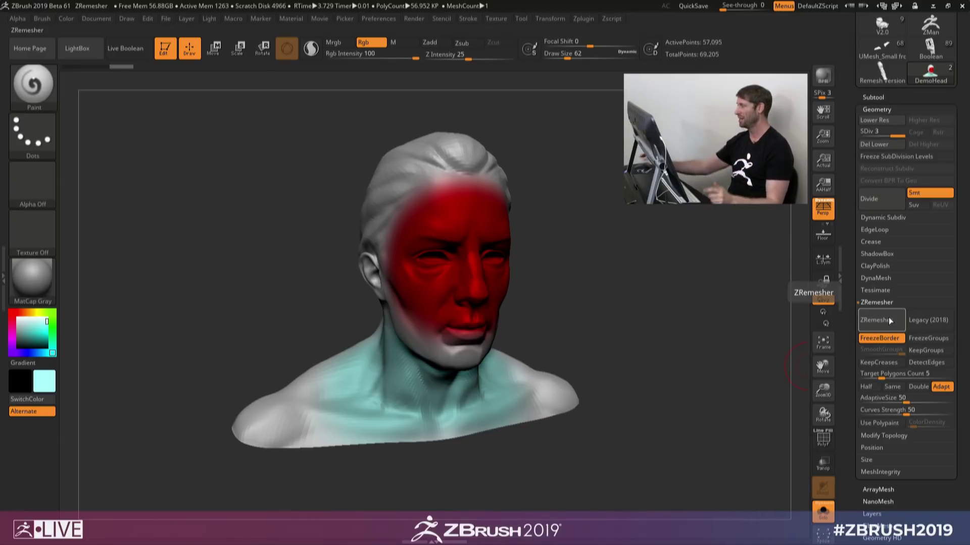
{"action": "left_click", "coordinate": [946, 322]}
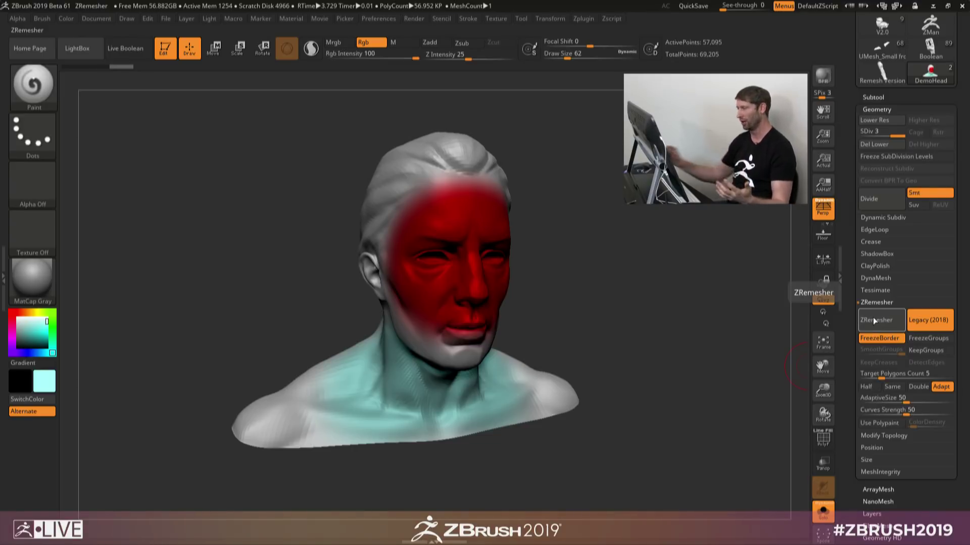
{"action": "left_click", "coordinate": [879, 338]}
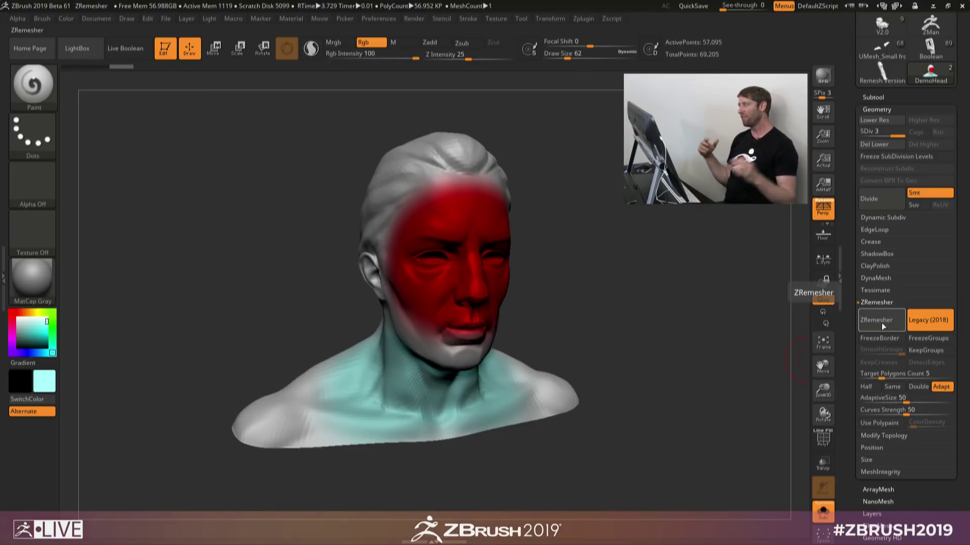
{"action": "left_click", "coordinate": [929, 317]}
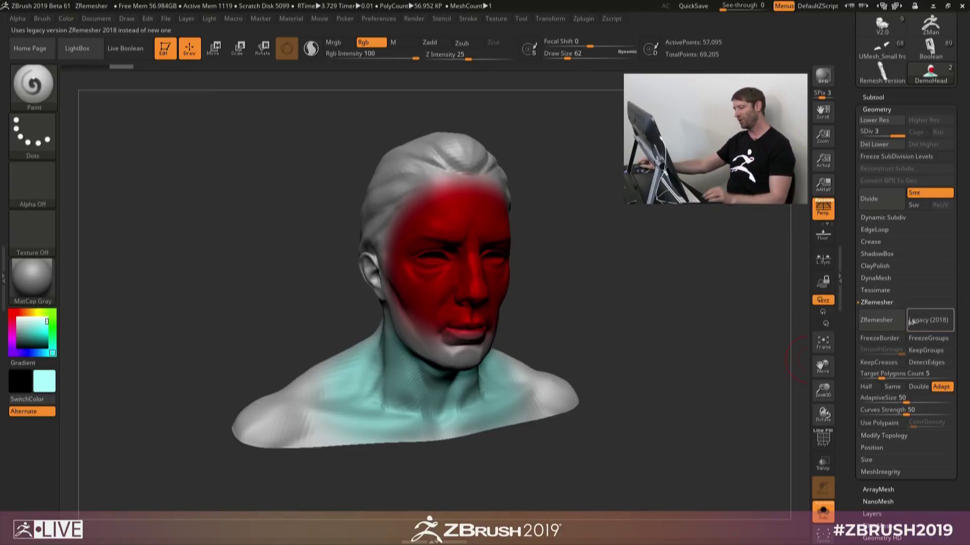
{"action": "left_click", "coordinate": [878, 326]}
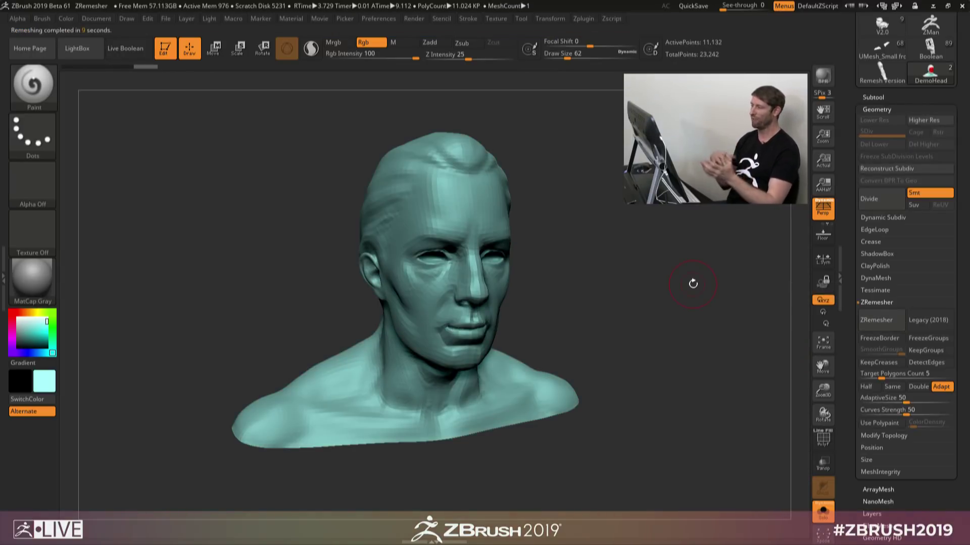
Step: Set the paint color to white and leave a polyframe snapshot of the remeshed head beside the live model
{"action": "left_click_drag", "start_coordinate": [31, 333], "coordinate": [16, 315]}
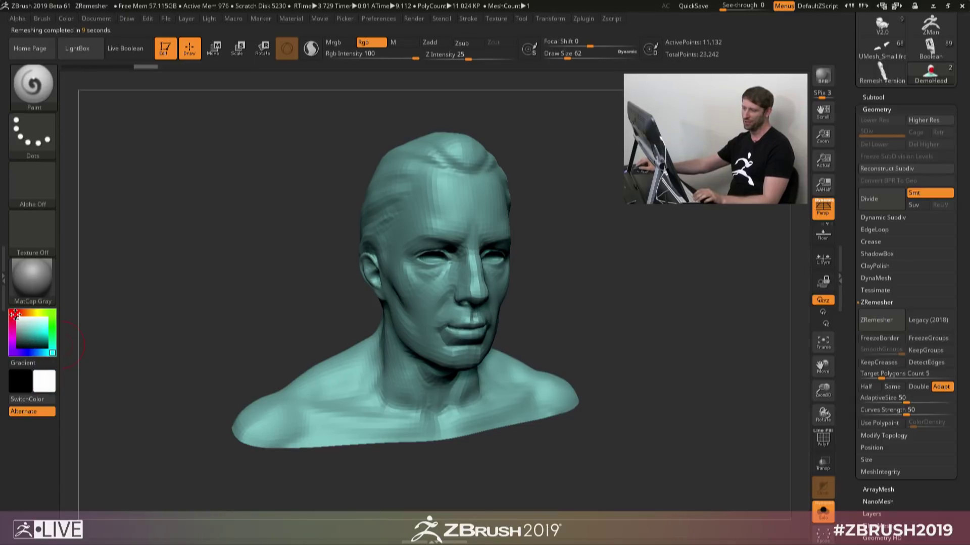
{"action": "key", "text": "shift+f"}
{"action": "mouse_move", "coordinate": [621, 328]}
{"action": "left_mouse_down"}
{"action": "mouse_move", "coordinate": [637, 333]}
{"action": "mouse_move", "coordinate": [522, 318]}
{"action": "left_mouse_up"}
{"action": "left_click_drag", "start_coordinate": [730, 360], "coordinate": [766, 385]}
Step: Undo the remesh and run ZRemesher again on the original head with the snapshot kept for comparison
{"action": "key", "text": "ctrl+z"}
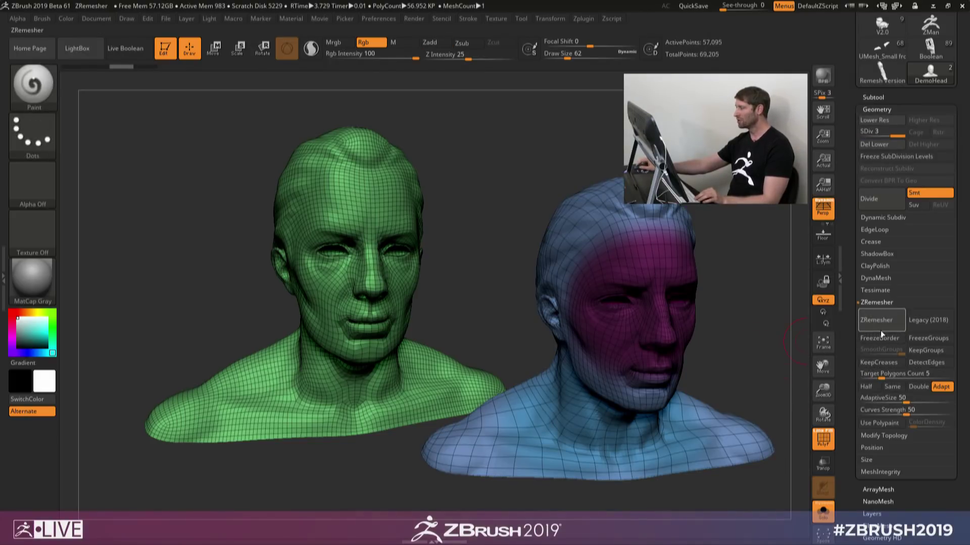
{"action": "left_click", "coordinate": [878, 324]}
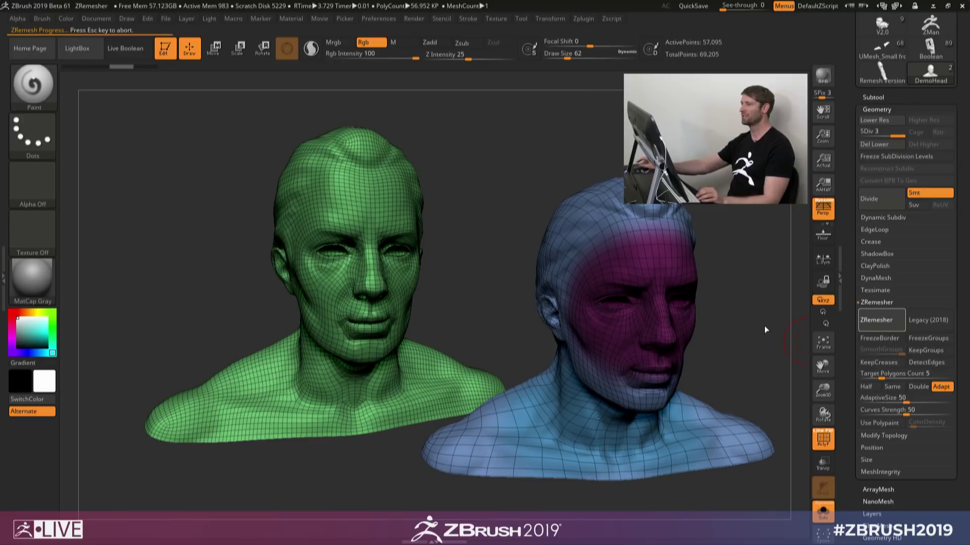
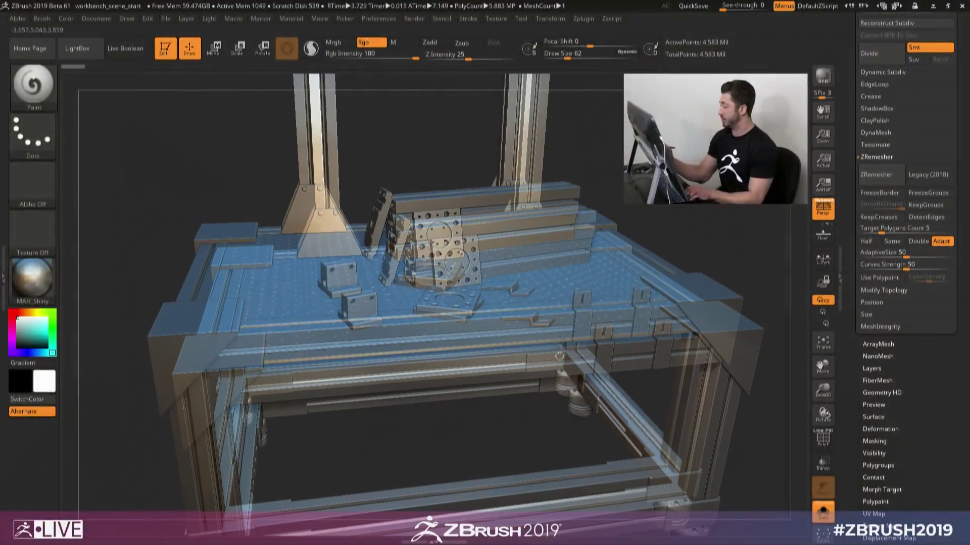
Step: Compare the workbench scene with the reference render 1_workbench_complete.jpg in Photos and return to ZBrush
{"action": "mouse_move", "coordinate": [528, 317]}
{"action": "right_mouse_down"}
{"action": "mouse_move", "coordinate": [555, 306]}
{"action": "mouse_move", "coordinate": [580, 316]}
{"action": "mouse_move", "coordinate": [556, 341]}
{"action": "mouse_move", "coordinate": [606, 320]}
{"action": "right_mouse_up"}
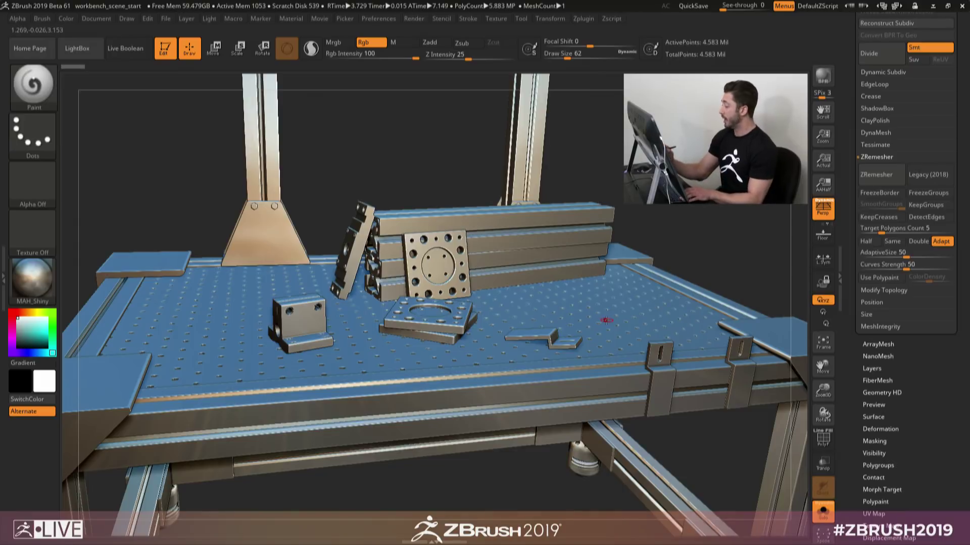
{"action": "key", "text": "alt+Tab"}
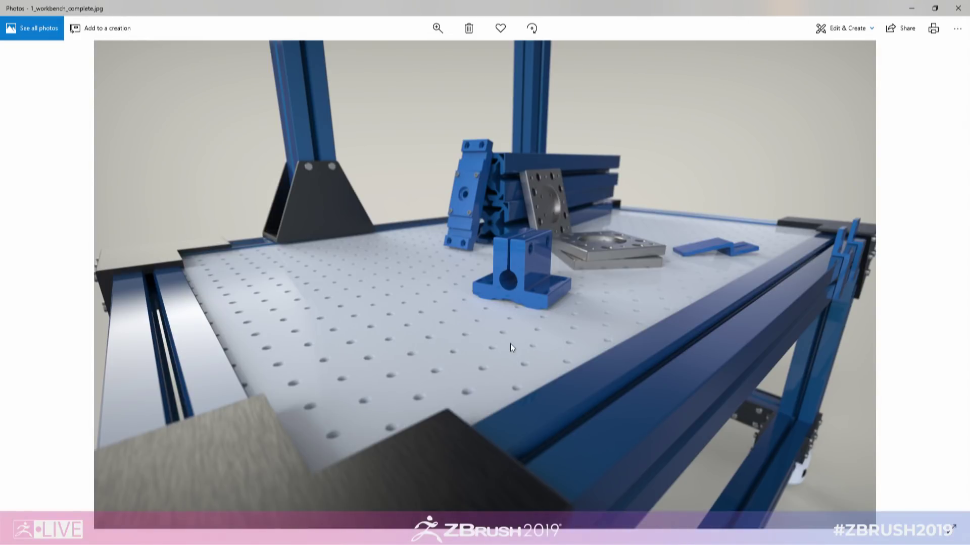
{"action": "key", "text": "alt+Tab"}
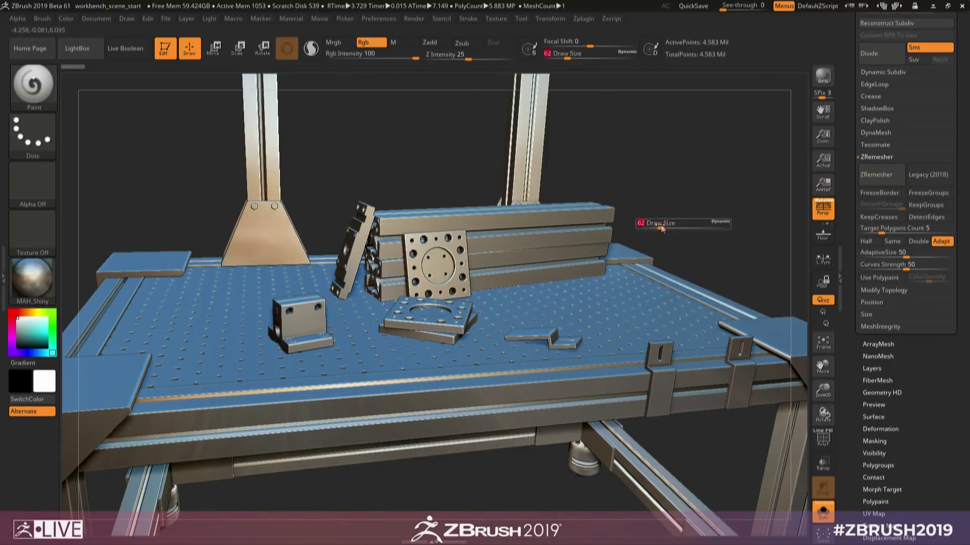
Step: Set the Draw Size to 22 and load 512_HardSurface_Spotlight.ZSL from the LightBox Spotlight library
{"action": "type", "text": "22"}
{"action": "key", "text": "Return"}
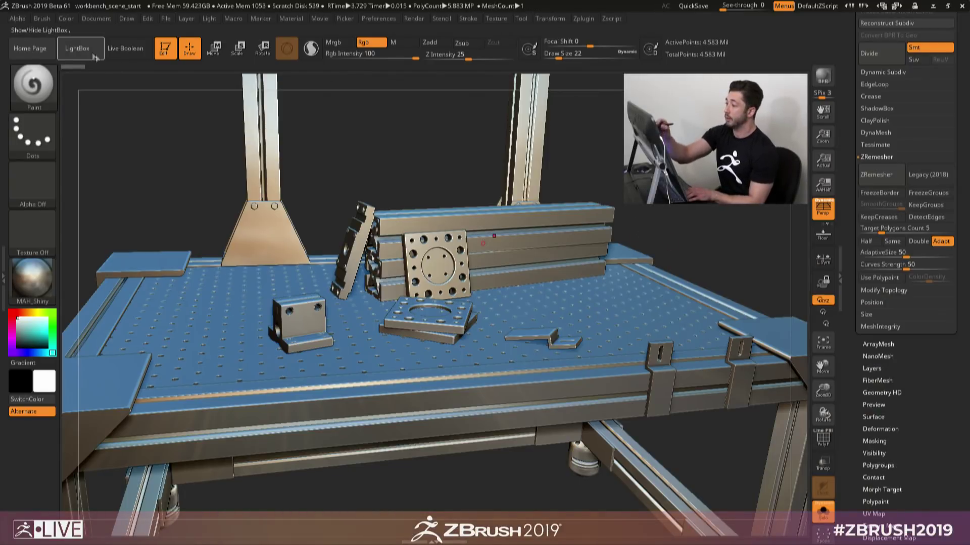
{"action": "left_click", "coordinate": [94, 55]}
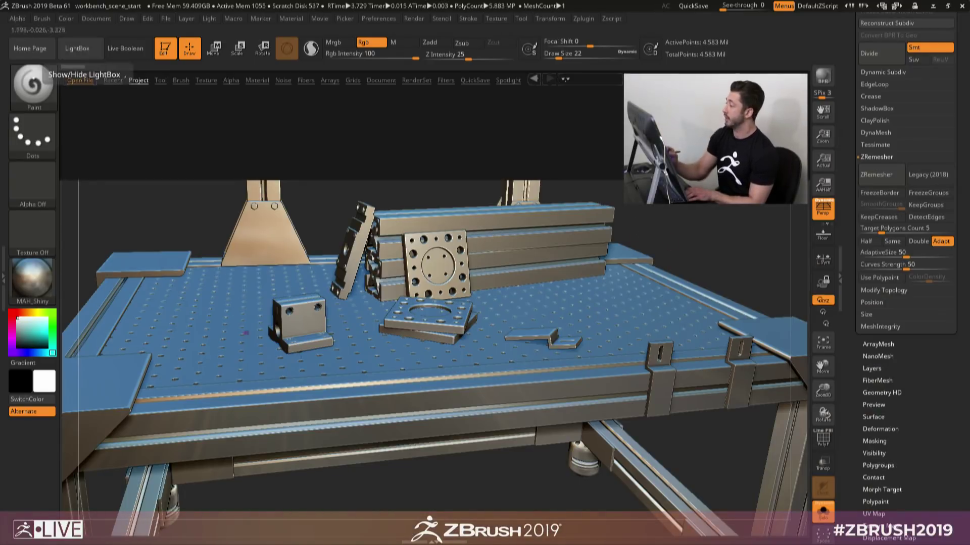
{"action": "left_click", "coordinate": [508, 79]}
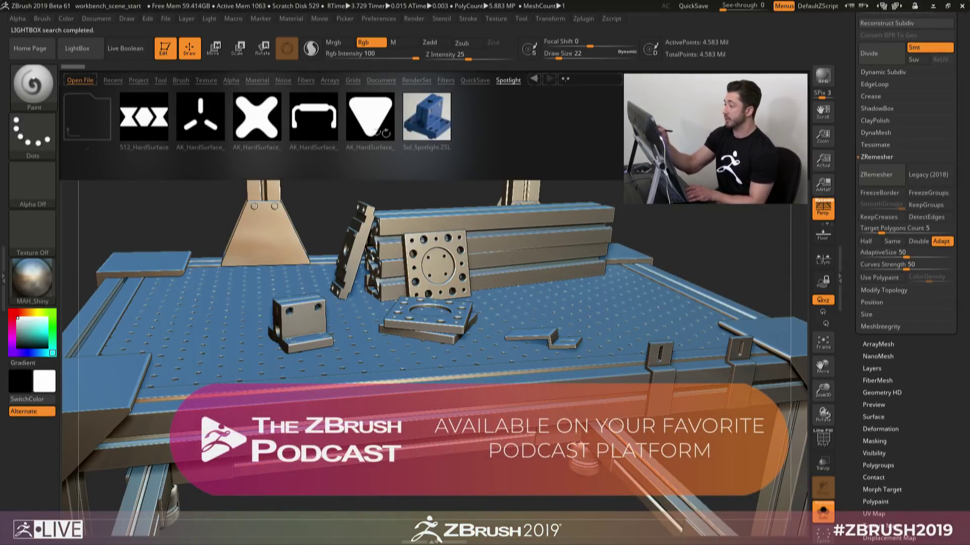
{"action": "left_click", "coordinate": [139, 118]}
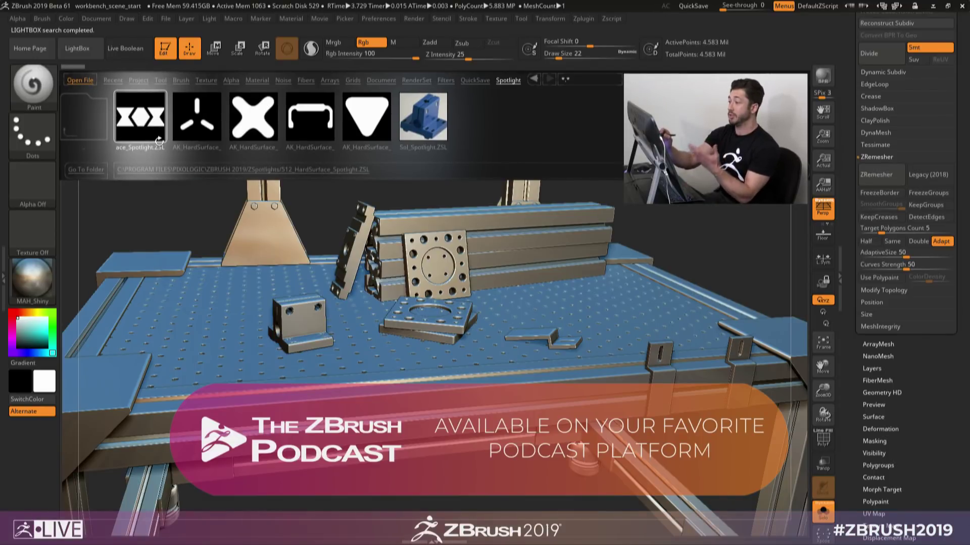
{"action": "double_click", "coordinate": [144, 119]}
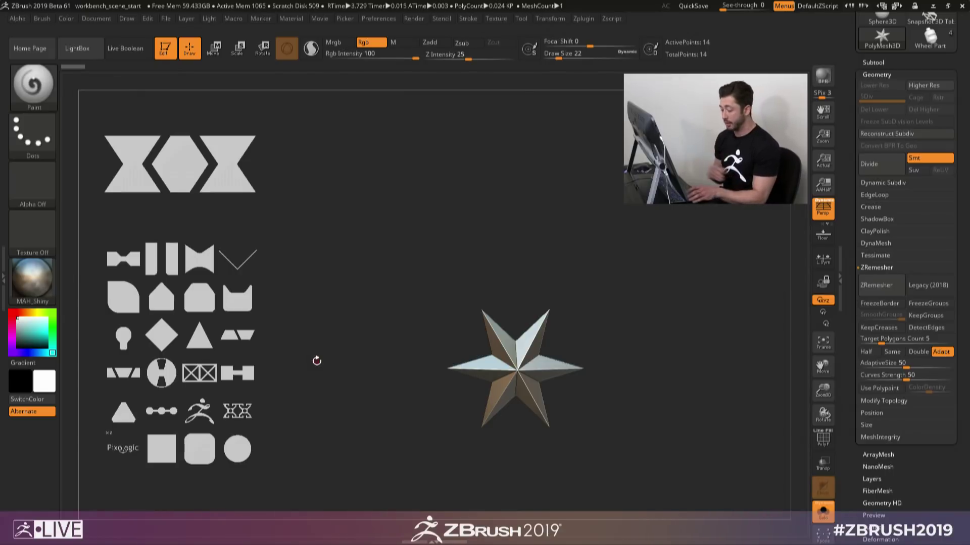
Step: Bring up the SpotLight dial, place it between the shape grid and the star mesh, and turn off perspective
{"action": "right_click", "coordinate": [317, 360]}
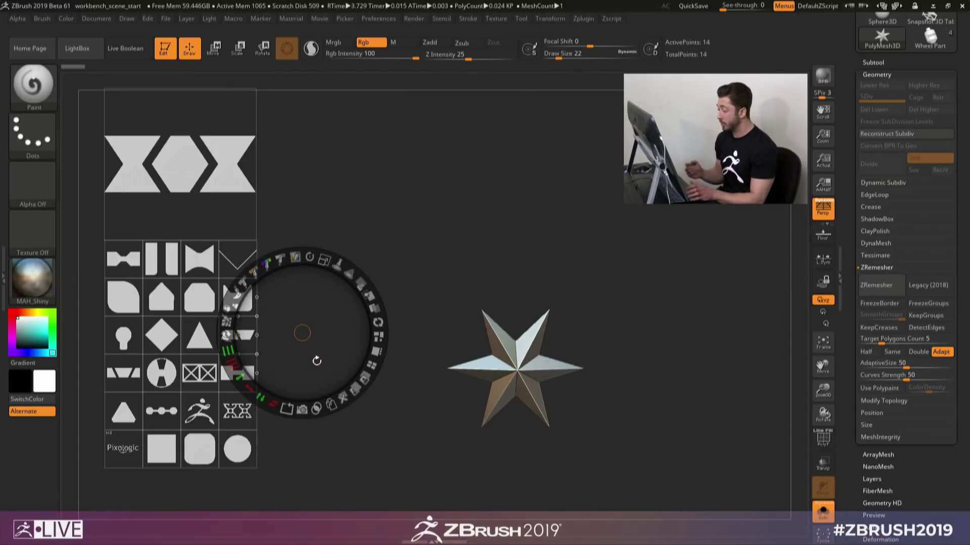
{"action": "left_click_drag", "start_coordinate": [302, 332], "coordinate": [399, 237]}
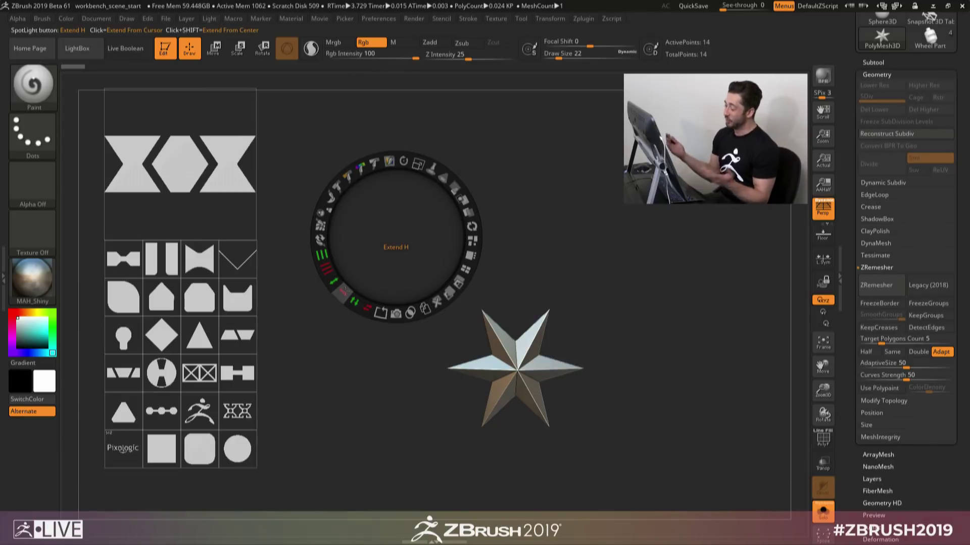
{"action": "left_click_drag", "start_coordinate": [403, 236], "coordinate": [407, 239]}
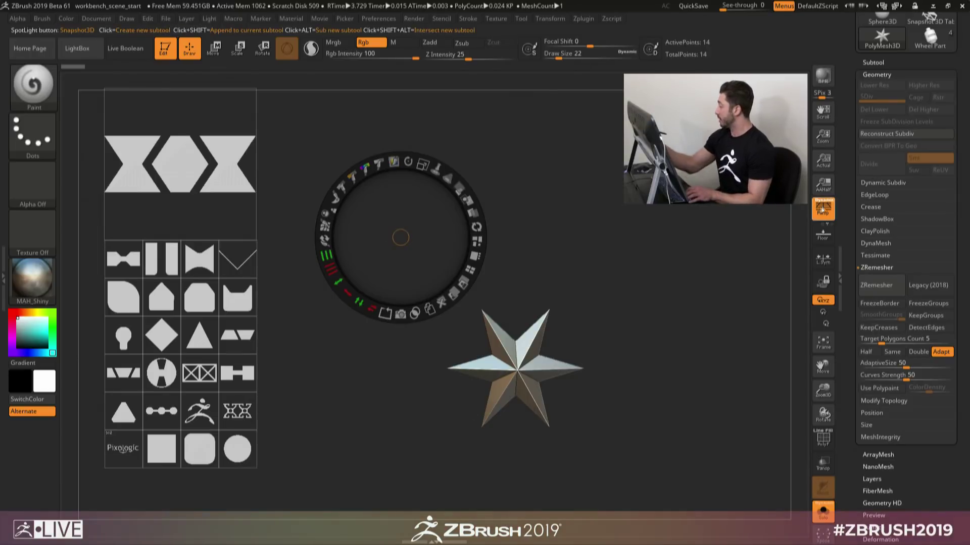
{"action": "left_click", "coordinate": [823, 210]}
{"action": "key", "text": "z"}
{"action": "key", "text": "z"}
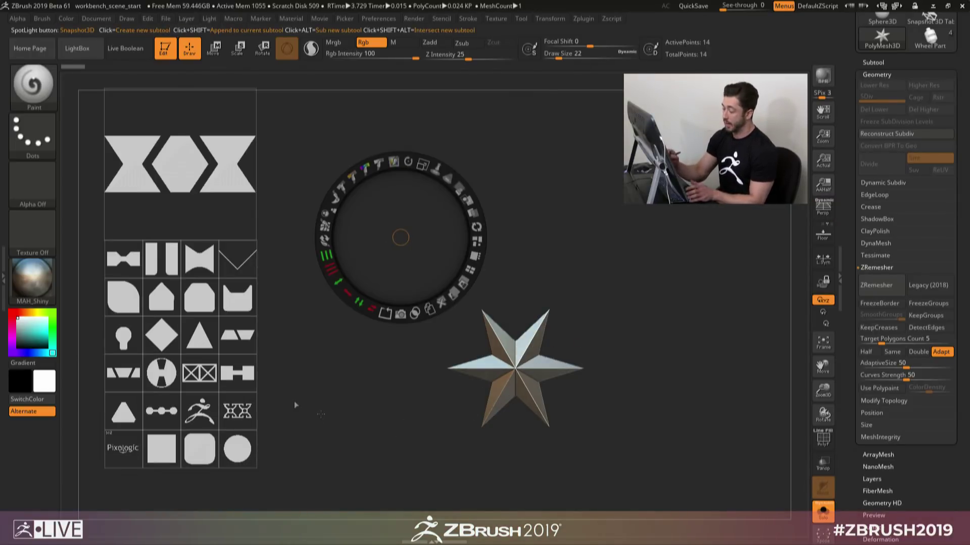
Step: Enlarge the SpotLight shapes and move the running-figure logo out of the grid into the open canvas
{"action": "left_click_drag", "start_coordinate": [295, 400], "coordinate": [202, 404]}
{"action": "left_click_drag", "start_coordinate": [339, 337], "coordinate": [347, 355]}
{"action": "left_click_drag", "start_coordinate": [209, 237], "coordinate": [395, 225]}
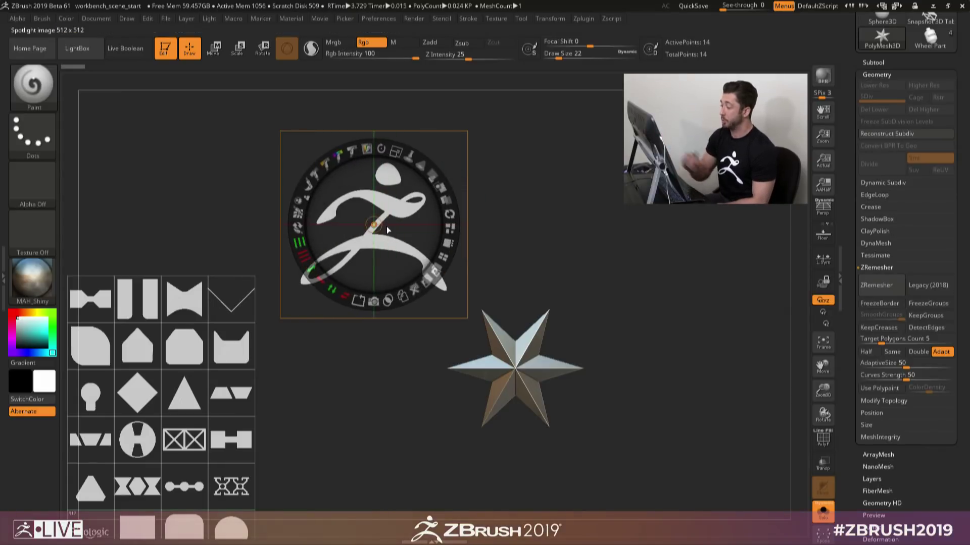
Step: Reposition the running-figure logo just above the star mesh, shift the whole shape set, and reselect the logo
{"action": "left_click_drag", "start_coordinate": [387, 230], "coordinate": [410, 231]}
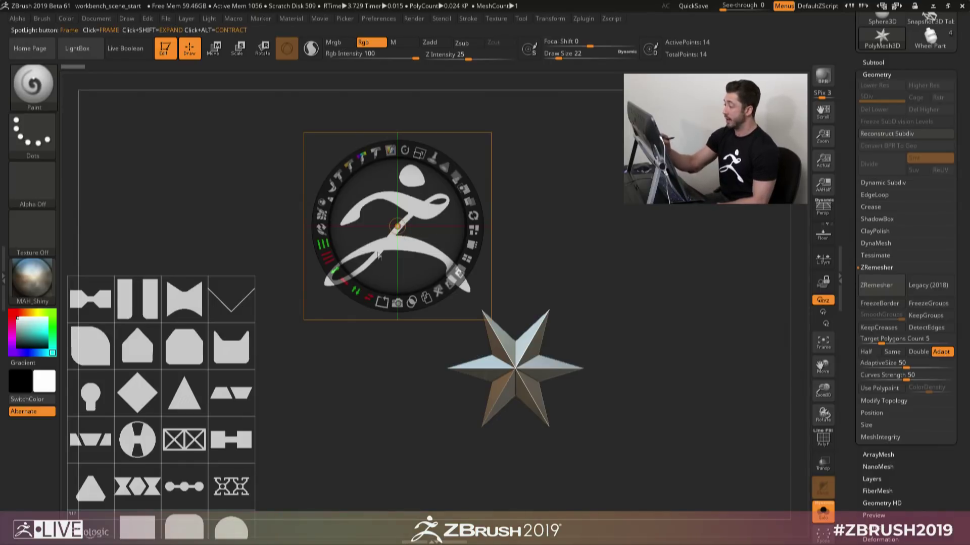
{"action": "left_click_drag", "start_coordinate": [424, 216], "coordinate": [501, 226]}
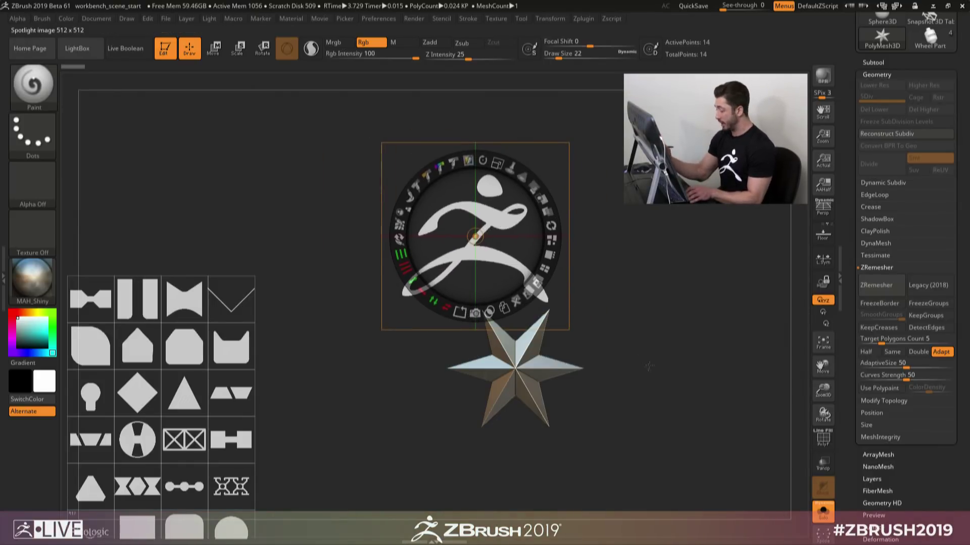
{"action": "left_click_drag", "start_coordinate": [652, 353], "coordinate": [606, 332]}
{"action": "left_click", "coordinate": [454, 228]}
{"action": "left_click", "coordinate": [453, 227]}
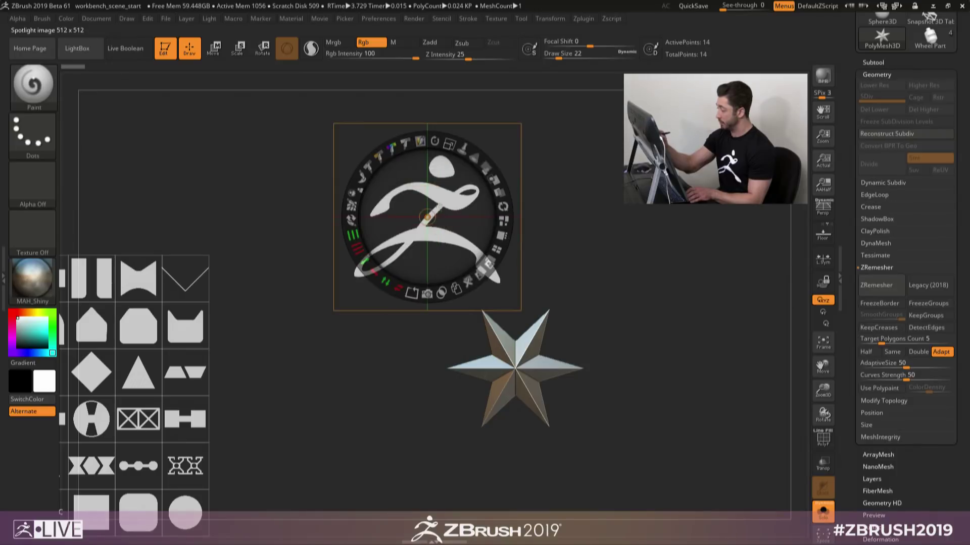
Step: Center the running-figure logo over the star mesh and turn it into a new subtool with Snapshot3D, then hide SpotLight
{"action": "left_click_drag", "start_coordinate": [437, 210], "coordinate": [561, 390]}
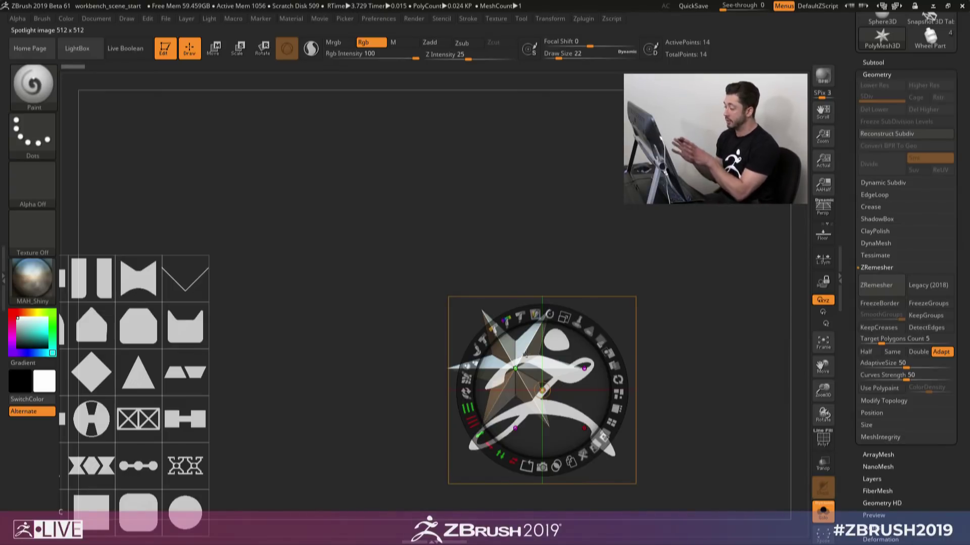
{"action": "left_click_drag", "start_coordinate": [565, 385], "coordinate": [539, 360]}
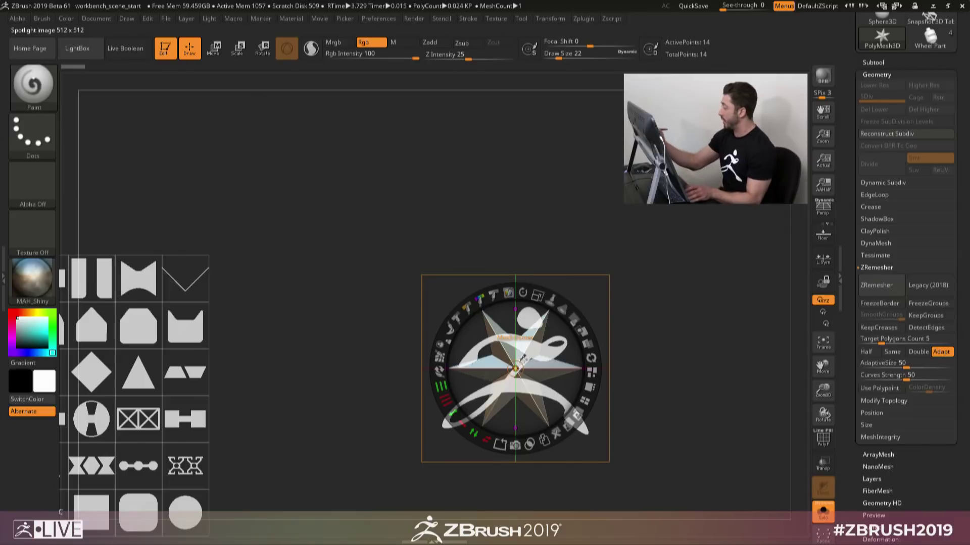
{"action": "key", "text": "shift+p"}
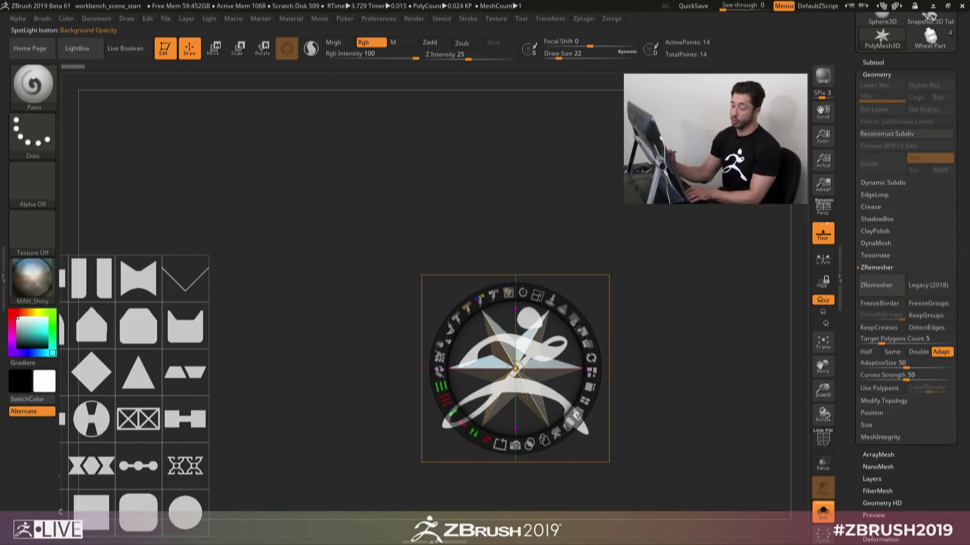
{"action": "key", "text": "shift+p"}
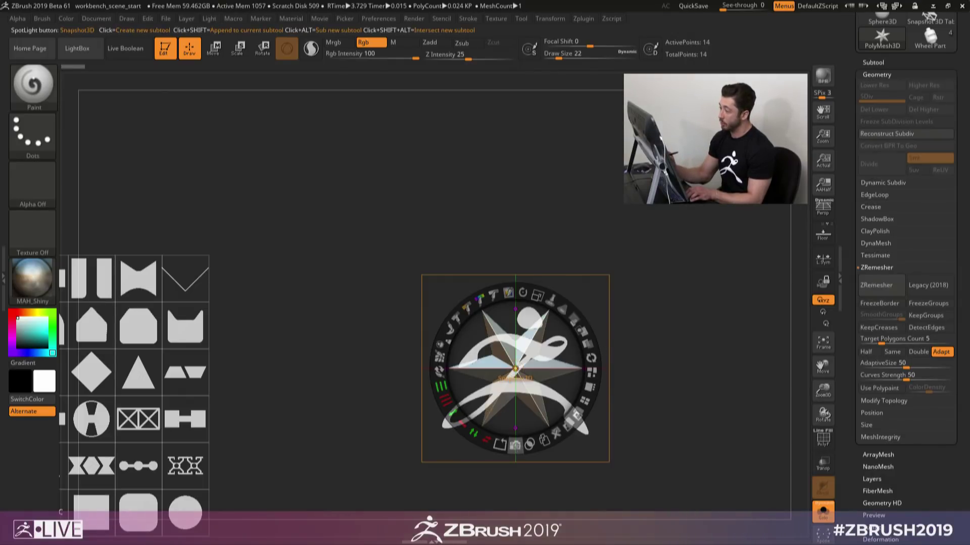
{"action": "left_click", "coordinate": [514, 446]}
{"action": "key", "text": "shift+z"}
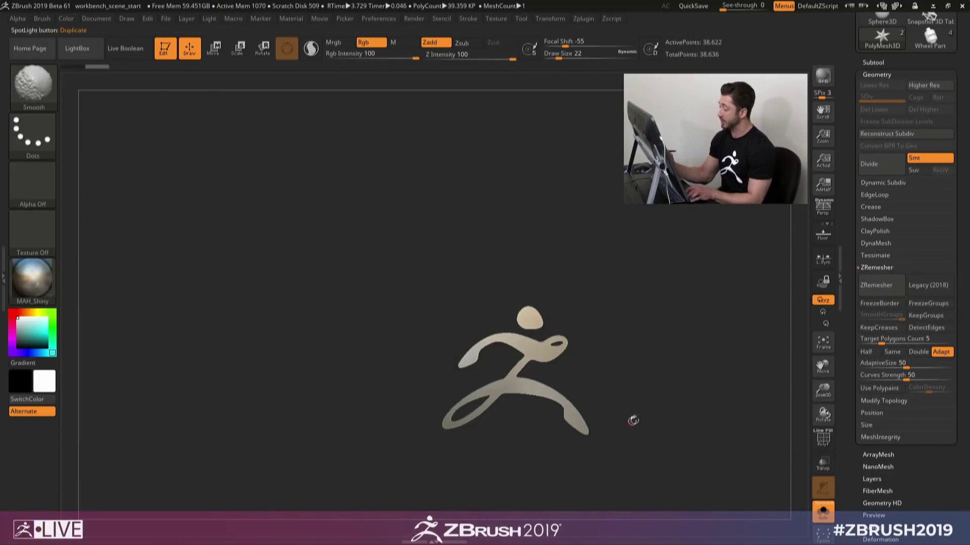
Step: Examine the extruded logo mesh, the alpha Make 3D settings and the ShadowBox geometry settings
{"action": "left_click_drag", "start_coordinate": [641, 422], "coordinate": [578, 329]}
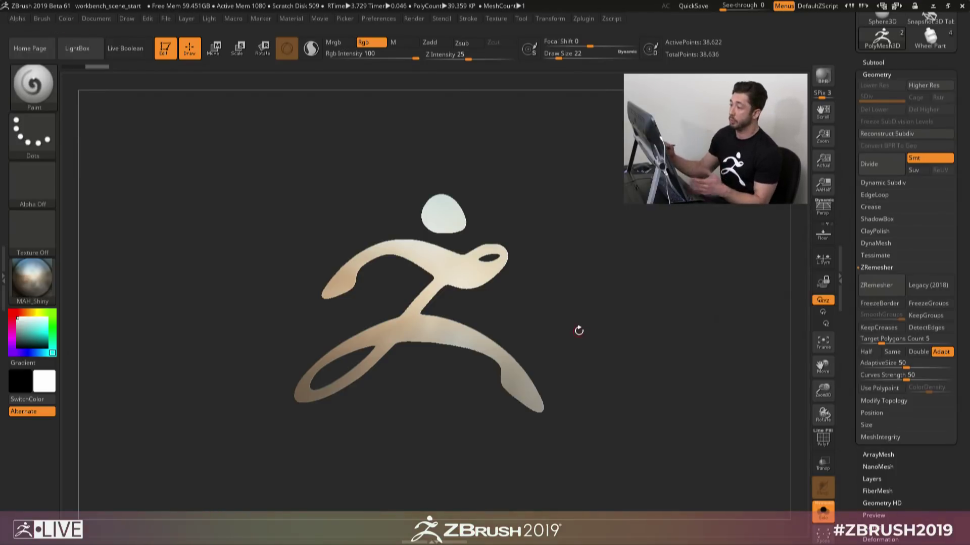
{"action": "left_click", "coordinate": [17, 19]}
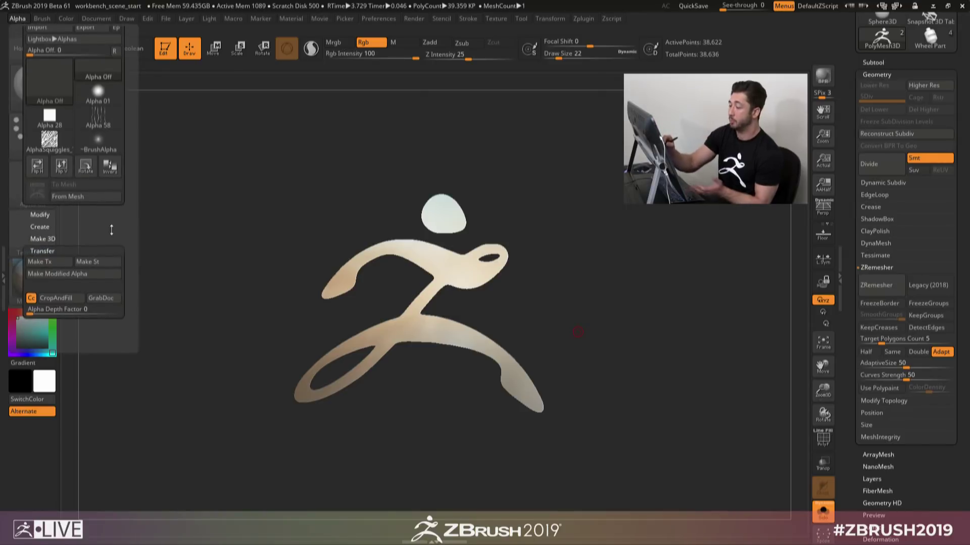
{"action": "left_click", "coordinate": [54, 239]}
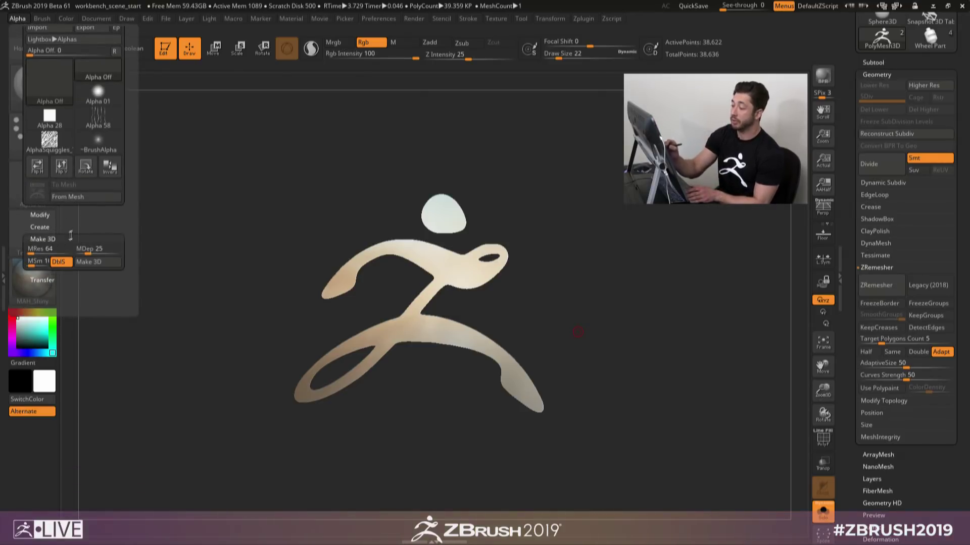
{"action": "left_click", "coordinate": [40, 249]}
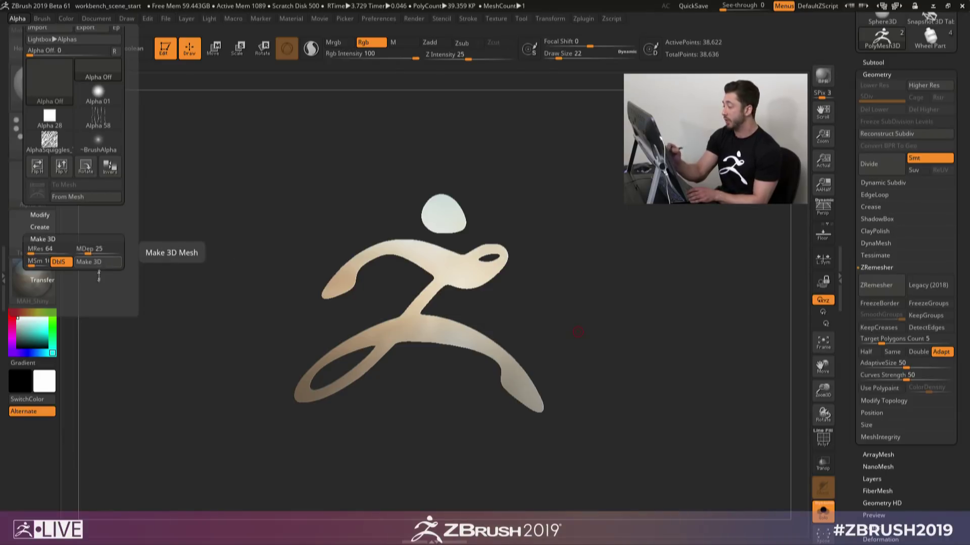
{"action": "left_click_drag", "start_coordinate": [495, 314], "coordinate": [522, 313]}
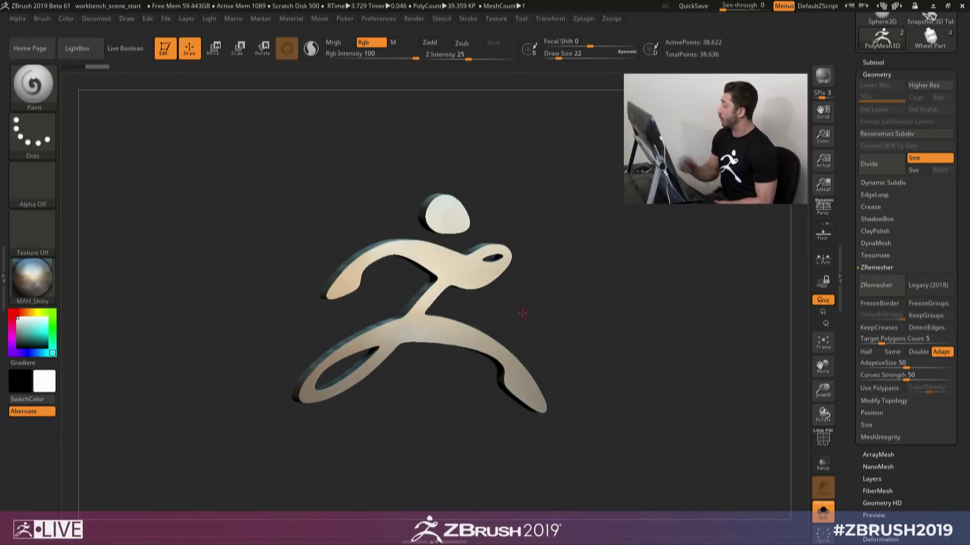
{"action": "left_click", "coordinate": [878, 268]}
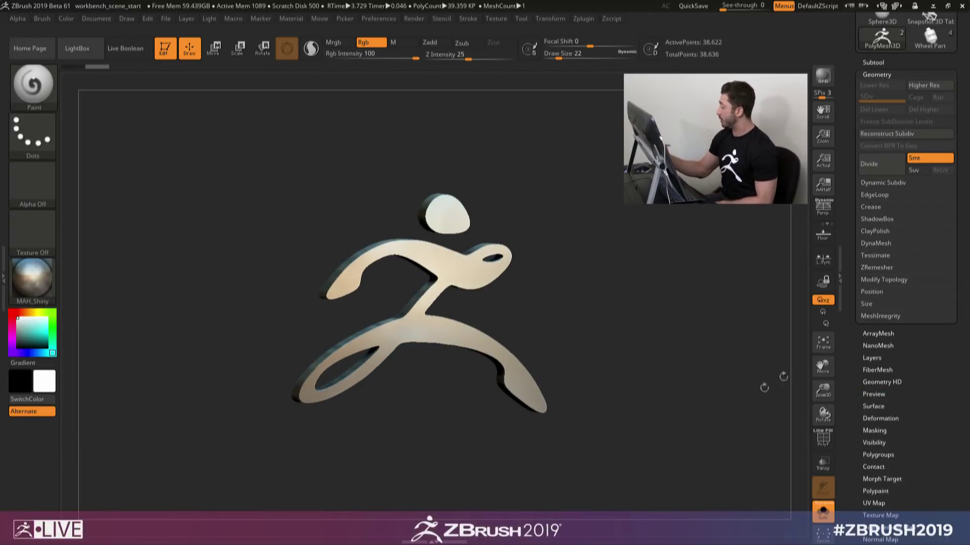
{"action": "left_click", "coordinate": [880, 219]}
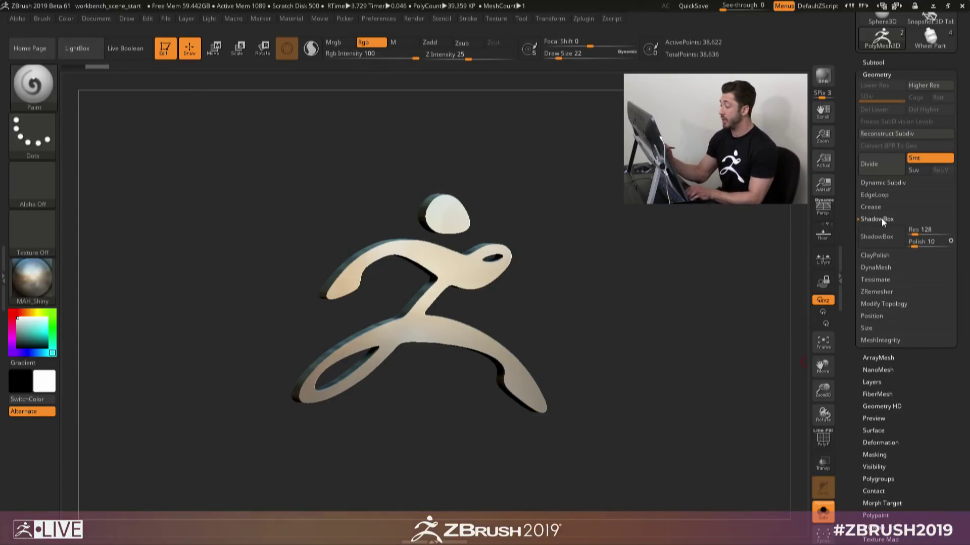
{"action": "left_click_drag", "start_coordinate": [575, 323], "coordinate": [543, 337]}
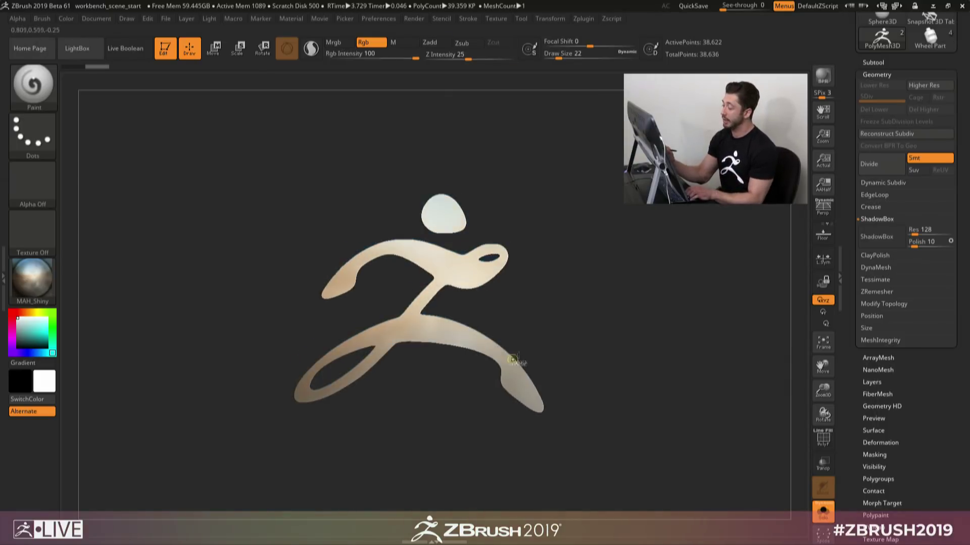
{"action": "mouse_move", "coordinate": [520, 364]}
{"action": "right_mouse_down", "text": "ctrl"}
{"action": "mouse_move", "coordinate": [472, 348]}
{"action": "mouse_move", "coordinate": [547, 385]}
{"action": "mouse_move", "coordinate": [549, 368]}
{"action": "right_mouse_up", "text": "ctrl"}
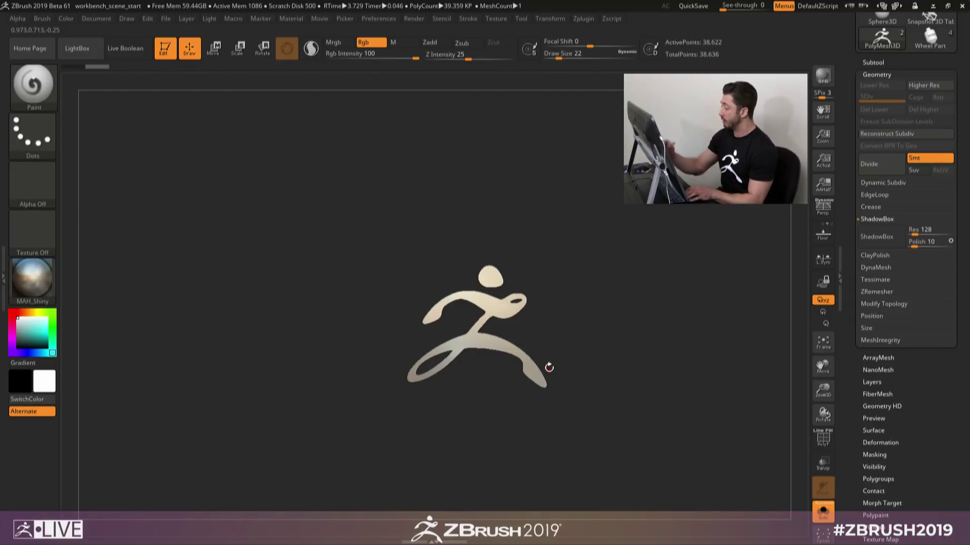
Step: Move the SpotLight dial beside the shape grid, exit SpotLight editing, and load Sol_Spotlight.ZSL from the LightBox Spotlight library
{"action": "key", "text": "shift+z"}
{"action": "left_click_drag", "start_coordinate": [671, 381], "coordinate": [345, 386]}
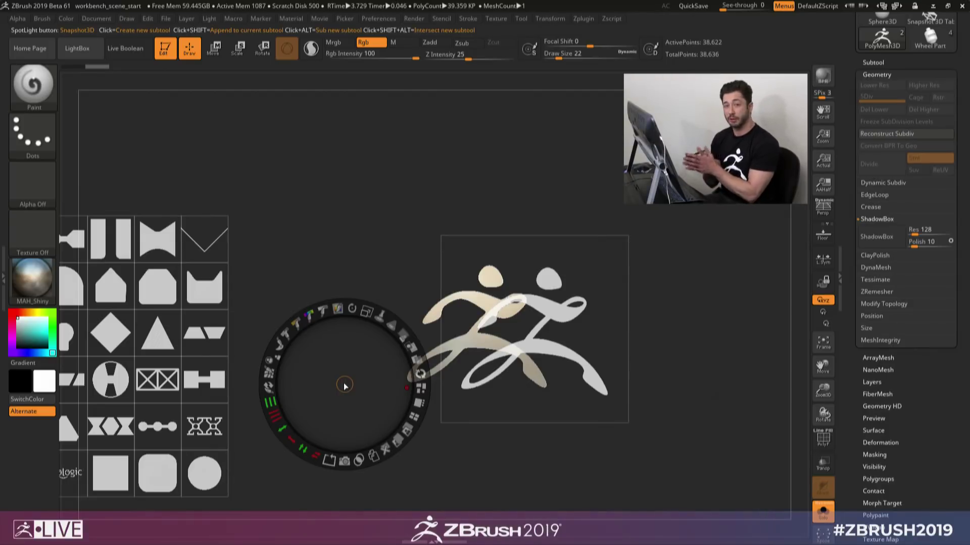
{"action": "key", "text": "z"}
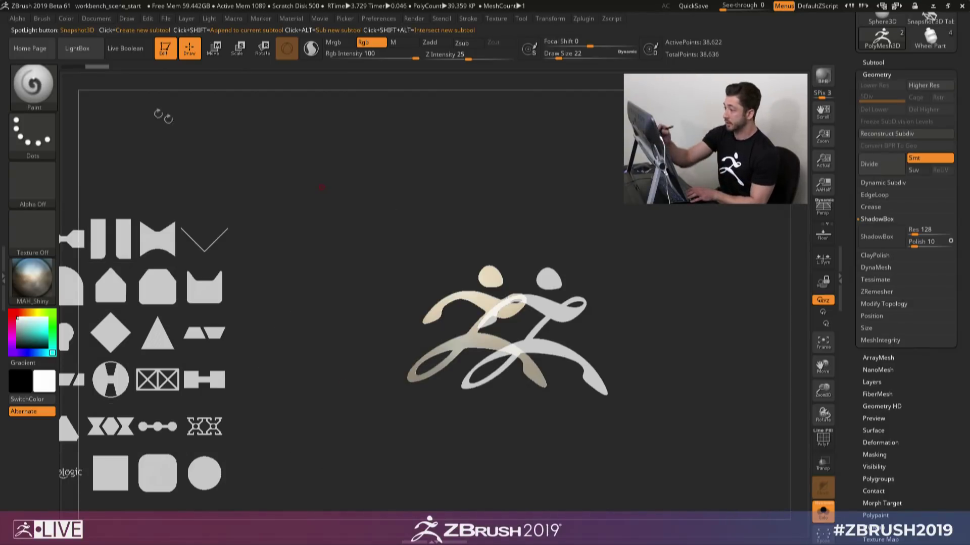
{"action": "left_click", "coordinate": [77, 48]}
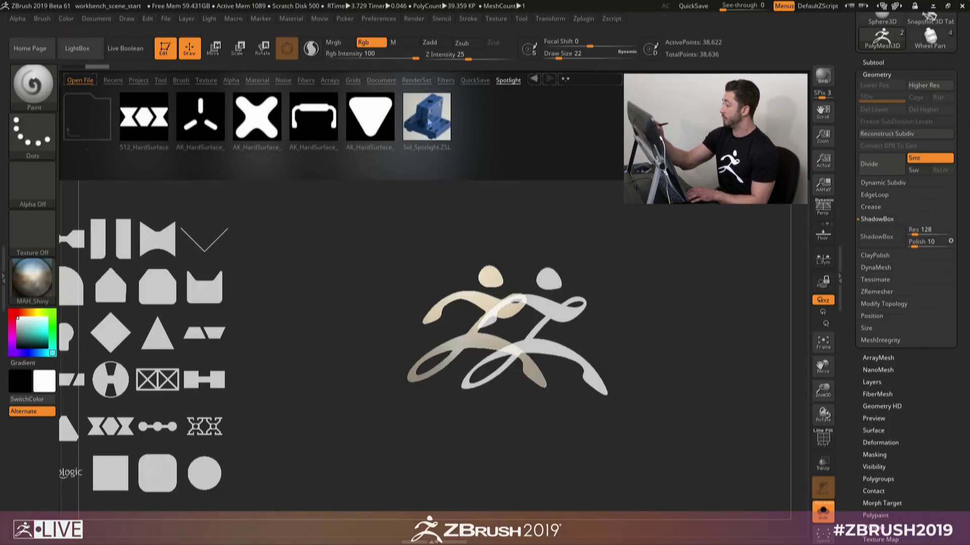
{"action": "double_click", "coordinate": [428, 117]}
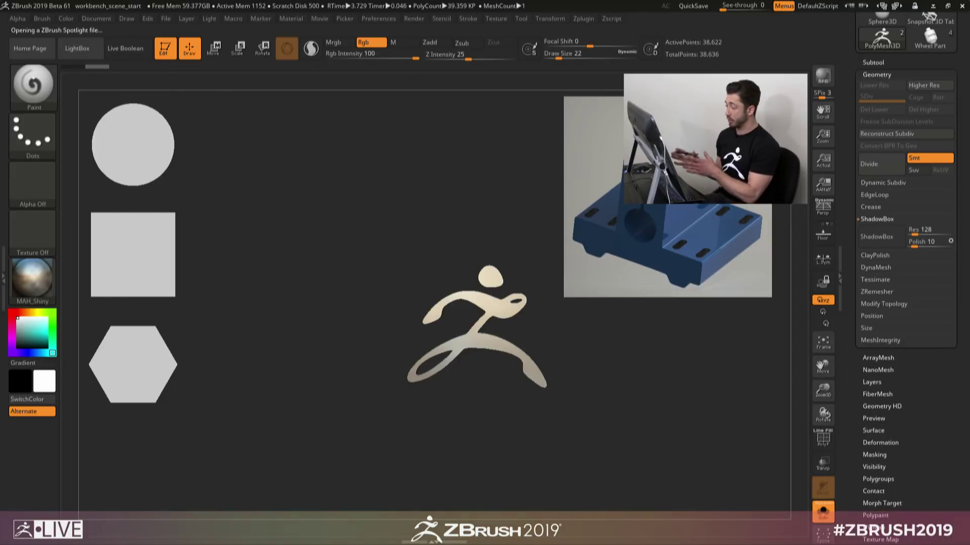
Step: Delete the running-figure logo subtool from the subtool list
{"action": "left_click", "coordinate": [877, 63]}
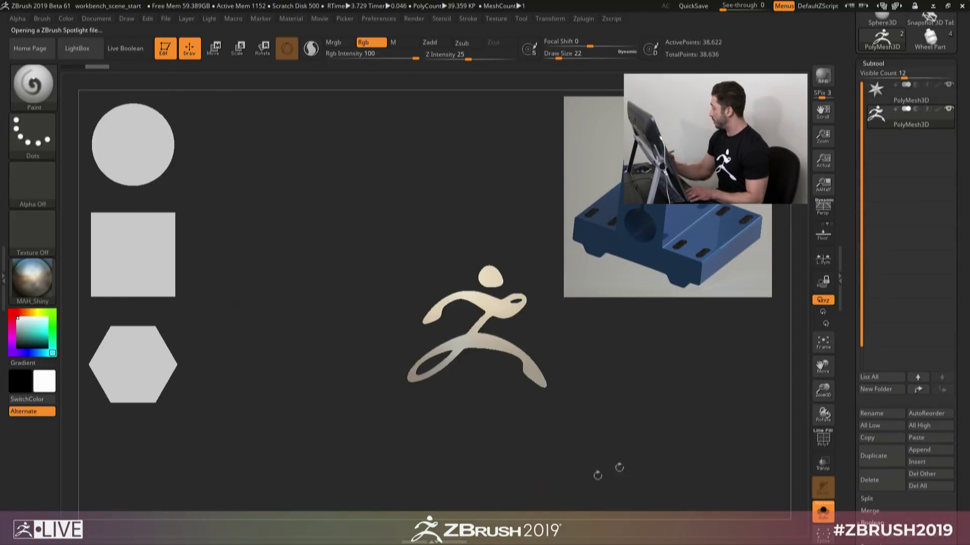
{"action": "left_click", "coordinate": [880, 480]}
{"action": "left_click", "coordinate": [880, 506]}
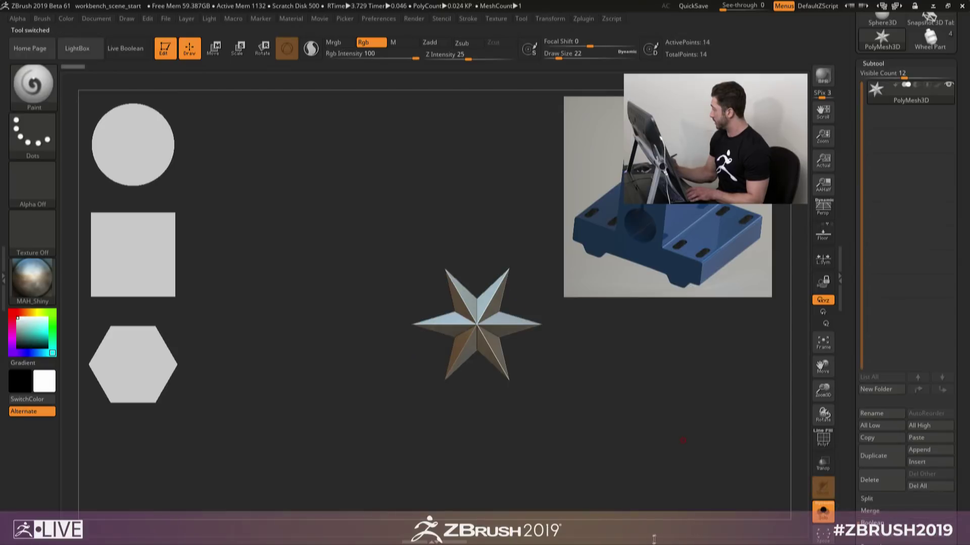
Step: Turn off Solo mode and assign it the custom hotkey Ctrl+Shift+S
{"action": "left_click", "coordinate": [823, 512]}
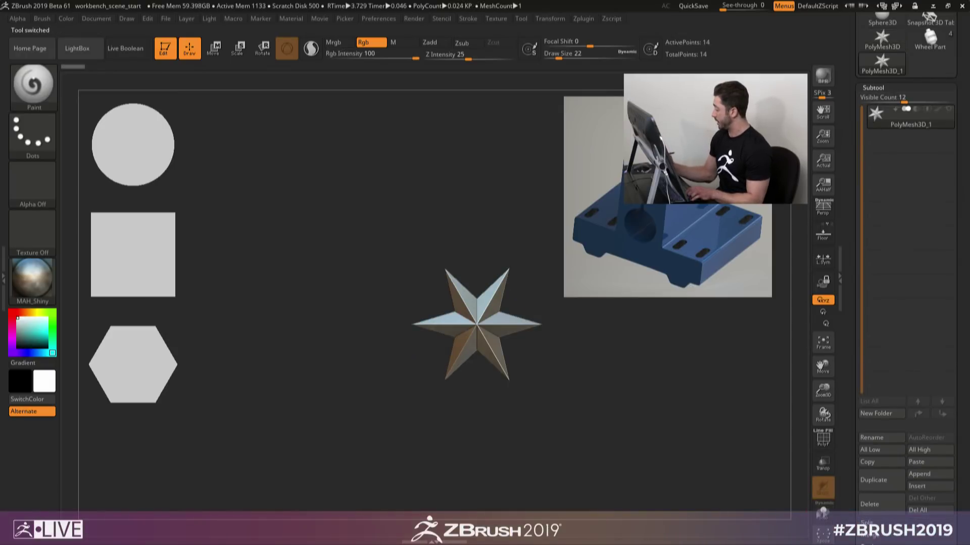
{"action": "left_click", "coordinate": [823, 512], "text": "ctrl+alt"}
{"action": "key", "text": "ctrl+shift+s"}
{"action": "mouse_move", "coordinate": [510, 404]}
{"action": "left_mouse_down"}
{"action": "mouse_move", "coordinate": [526, 389]}
{"action": "mouse_move", "coordinate": [490, 361]}
{"action": "mouse_move", "coordinate": [515, 387]}
{"action": "left_mouse_up"}
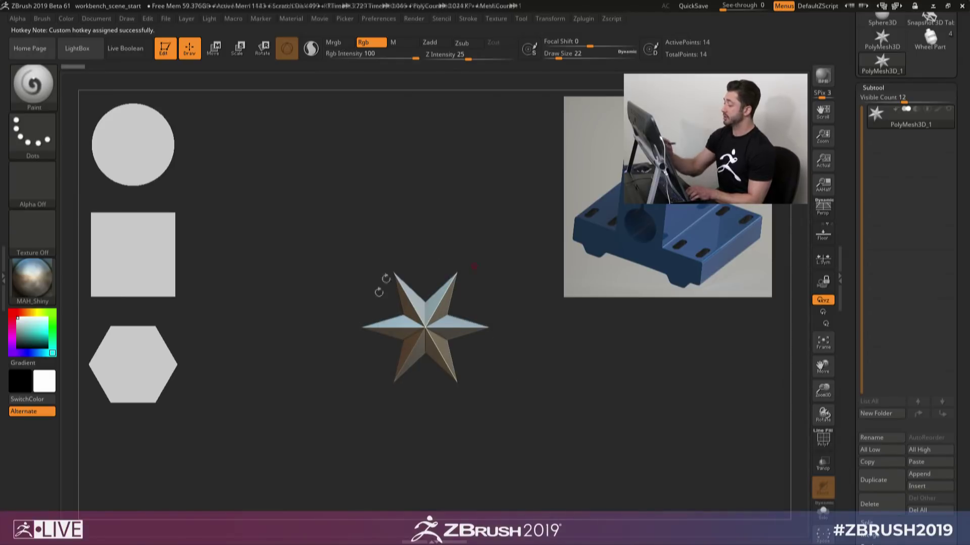
{"action": "left_click_drag", "start_coordinate": [477, 370], "coordinate": [490, 384], "text": "alt"}
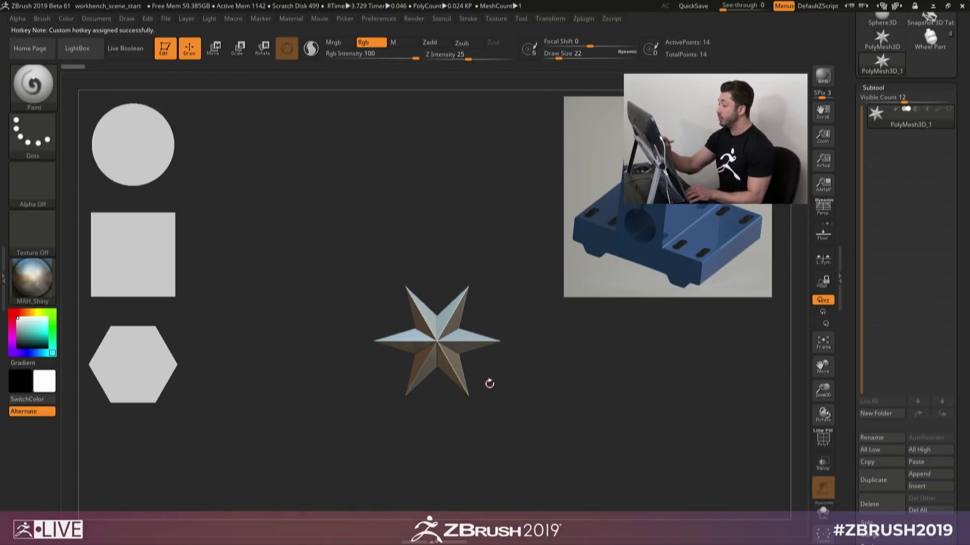
Step: Bring up the SpotLight dial and duplicate the square shape between the circle and the hexagon
{"action": "key", "text": "shift+z"}
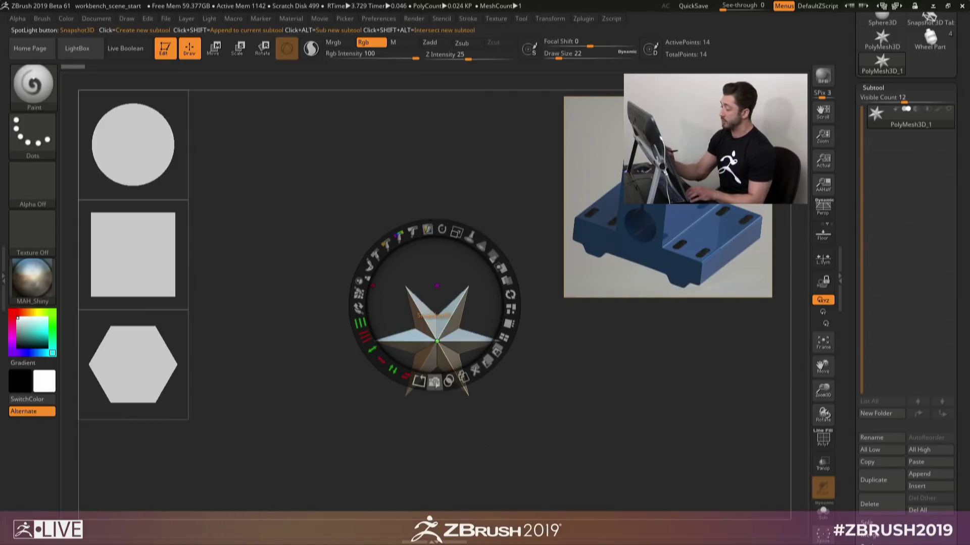
{"action": "key", "text": "shift+z"}
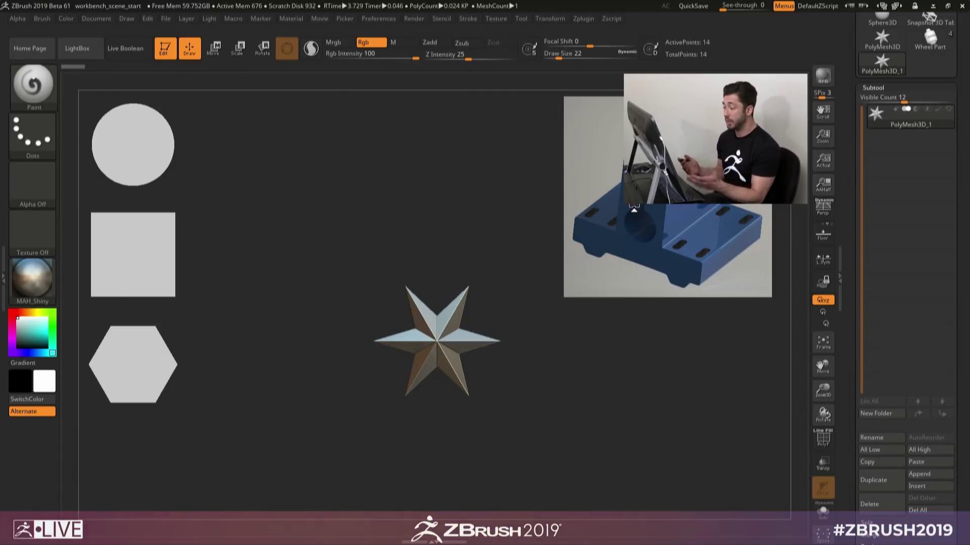
{"action": "key", "text": "shift+z"}
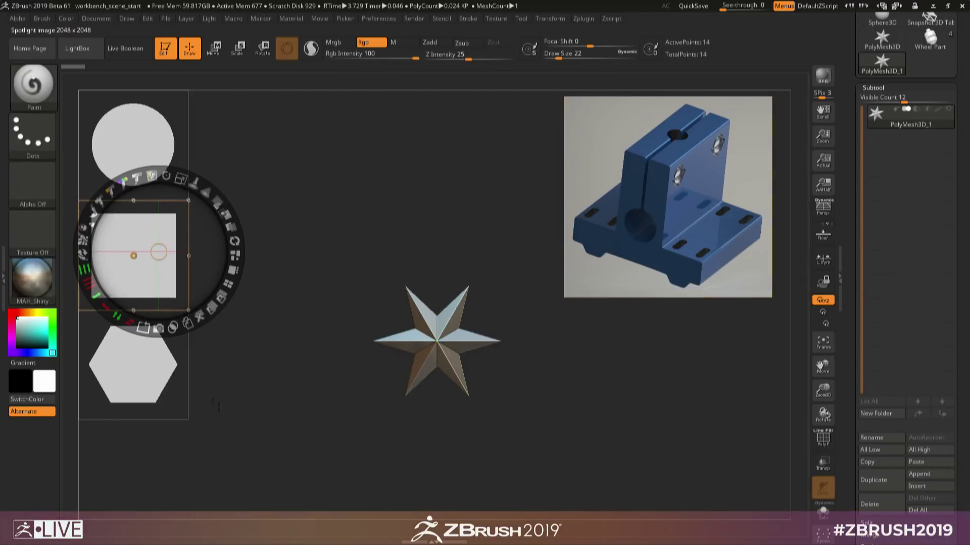
{"action": "left_click", "coordinate": [157, 255]}
{"action": "left_click", "coordinate": [188, 323]}
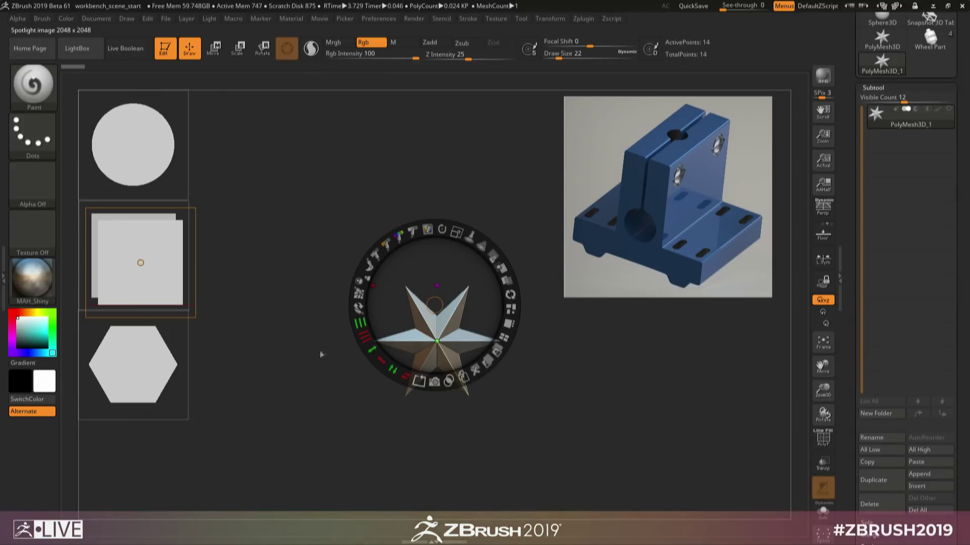
Step: Move the blue bracket reference image down beside the star mesh, make it slightly smaller, and exit SpotLight editing
{"action": "left_click_drag", "start_coordinate": [706, 204], "coordinate": [724, 418]}
{"action": "left_click_drag", "start_coordinate": [746, 344], "coordinate": [733, 344]}
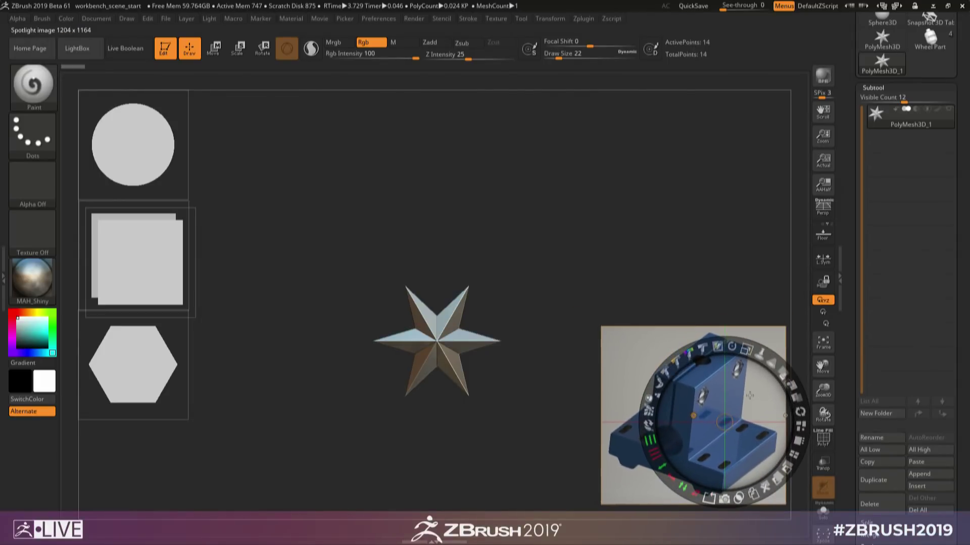
{"action": "key", "text": "z"}
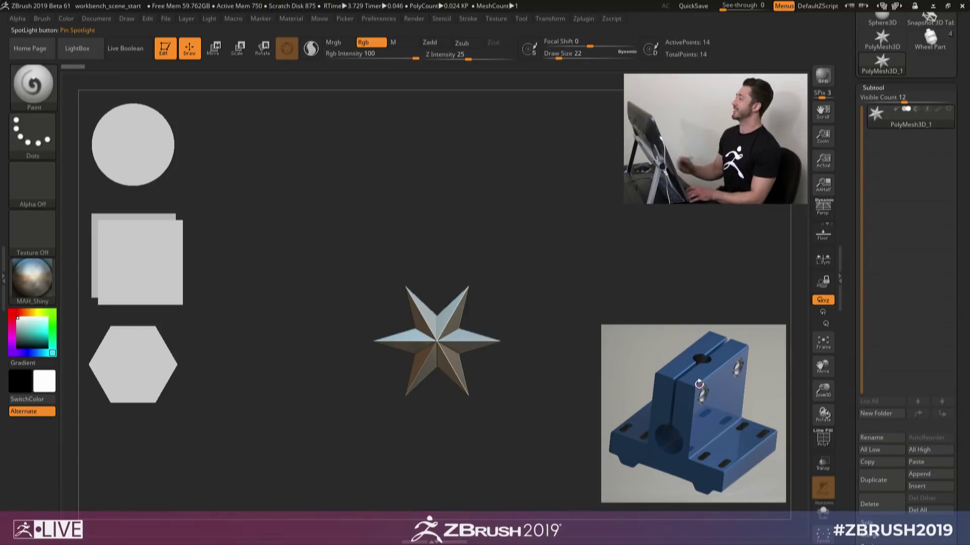
{"action": "key", "text": "z"}
{"action": "key", "text": "z"}
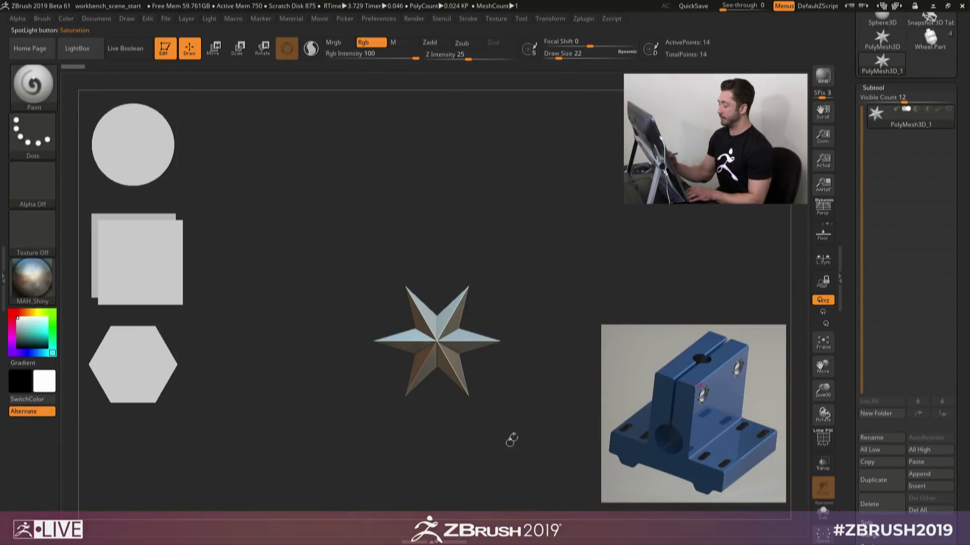
Step: Move the duplicated square into the open canvas above the star mesh and scale it up by about a third
{"action": "left_click_drag", "start_coordinate": [495, 346], "coordinate": [507, 399], "text": "alt"}
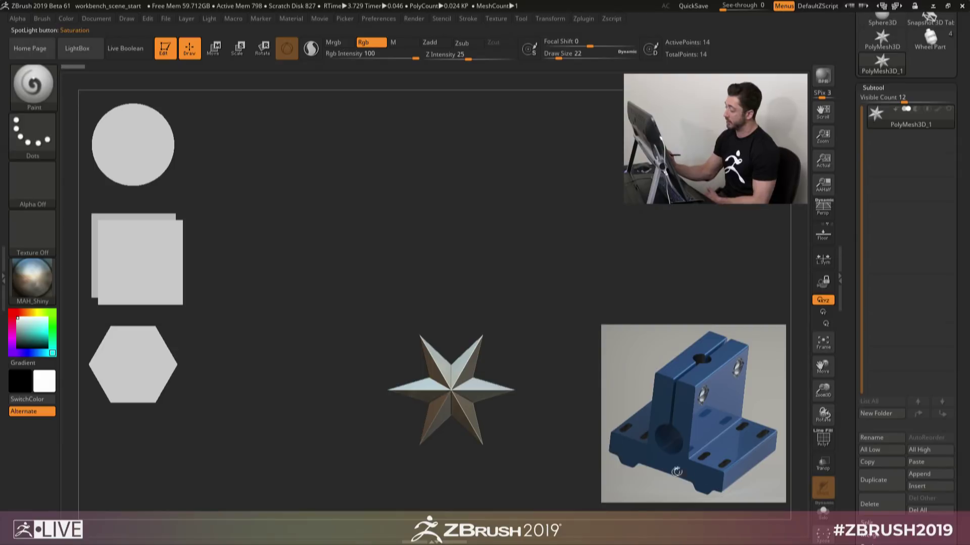
{"action": "key", "text": "shift+z"}
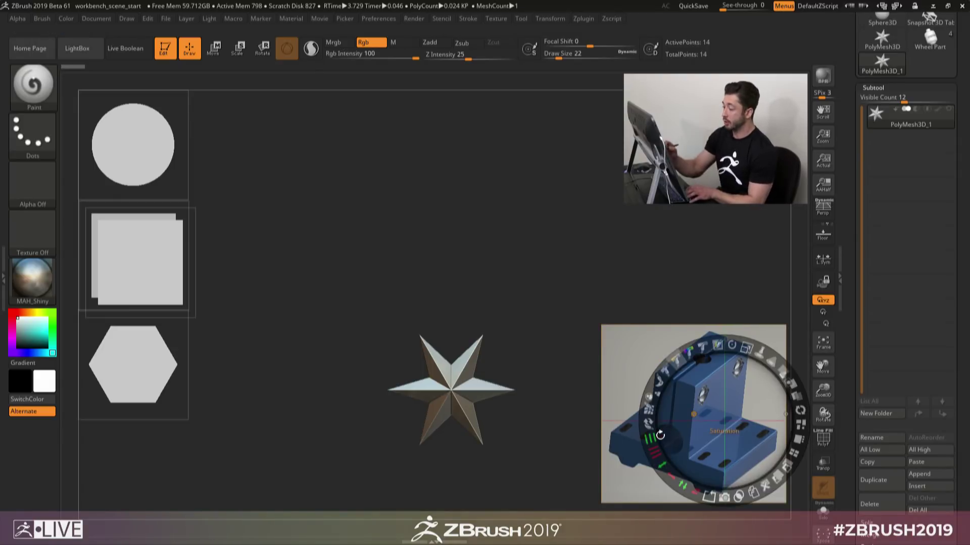
{"action": "left_click_drag", "start_coordinate": [152, 267], "coordinate": [377, 250]}
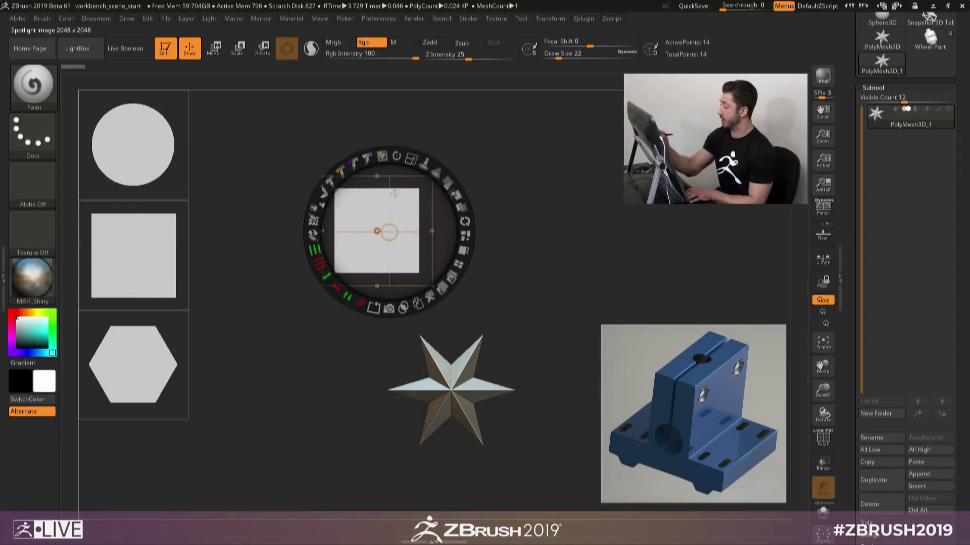
{"action": "left_click_drag", "start_coordinate": [396, 213], "coordinate": [416, 207]}
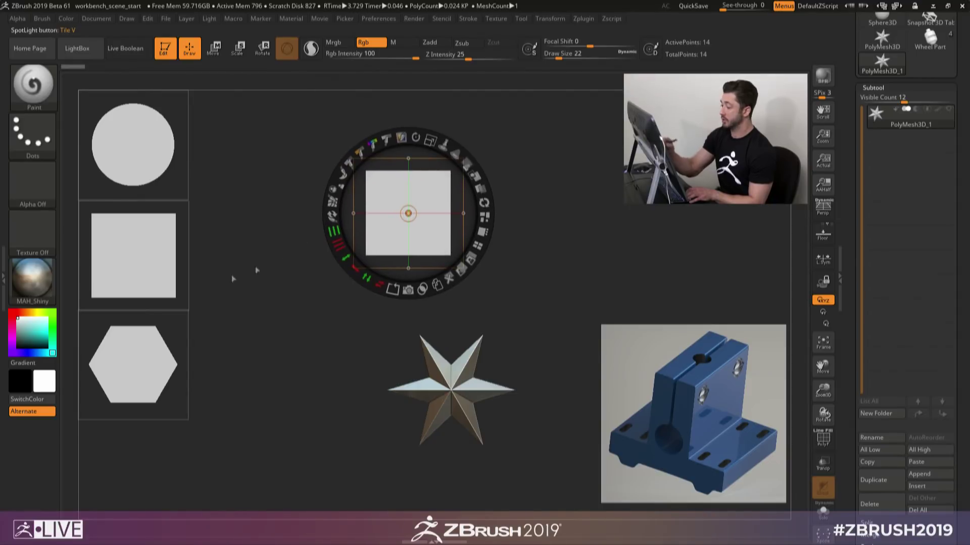
{"action": "left_click_drag", "start_coordinate": [430, 140], "coordinate": [435, 176]}
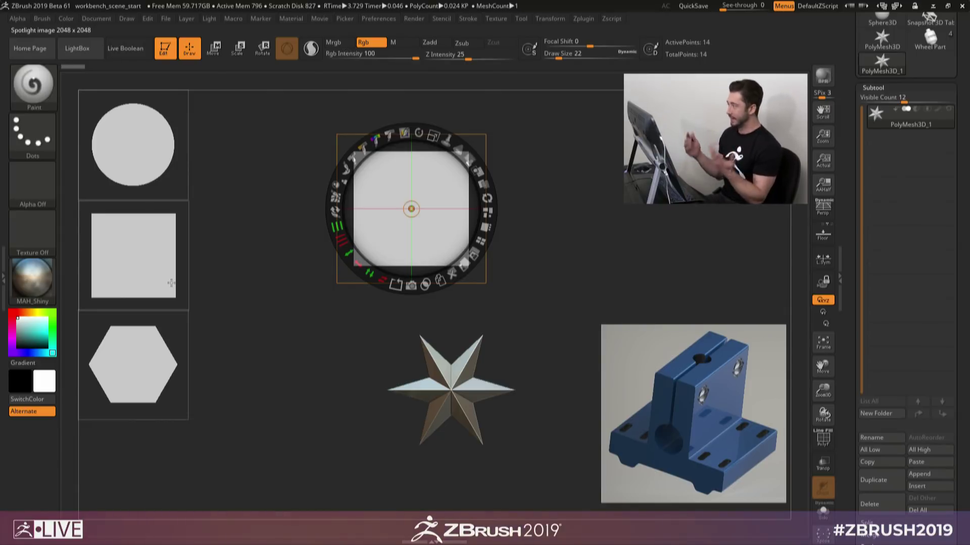
Step: Nudge the duplicated square above the star mesh, enlarge it further, and fill it with black as an empty build canvas
{"action": "left_click_drag", "start_coordinate": [435, 202], "coordinate": [465, 208]}
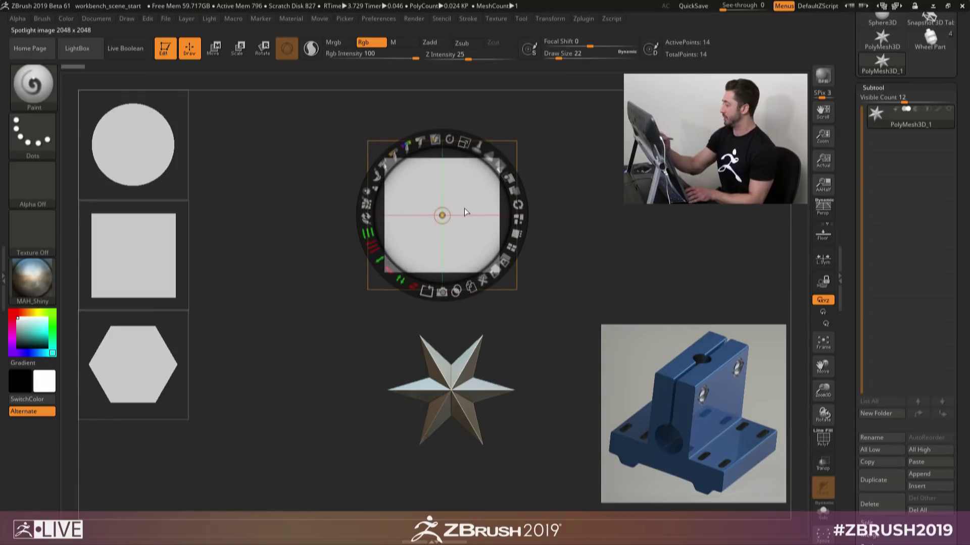
{"action": "left_click_drag", "start_coordinate": [465, 141], "coordinate": [476, 189]}
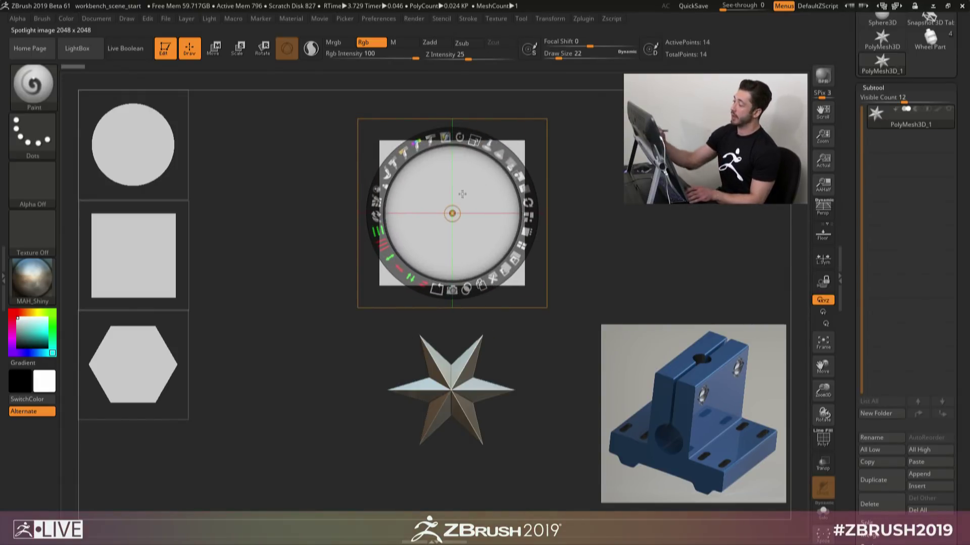
{"action": "mouse_move", "coordinate": [445, 137]}
{"action": "left_mouse_down"}
{"action": "mouse_move", "coordinate": [495, 147]}
{"action": "mouse_move", "coordinate": [508, 271]}
{"action": "mouse_move", "coordinate": [404, 275]}
{"action": "mouse_move", "coordinate": [445, 137]}
{"action": "left_mouse_up"}
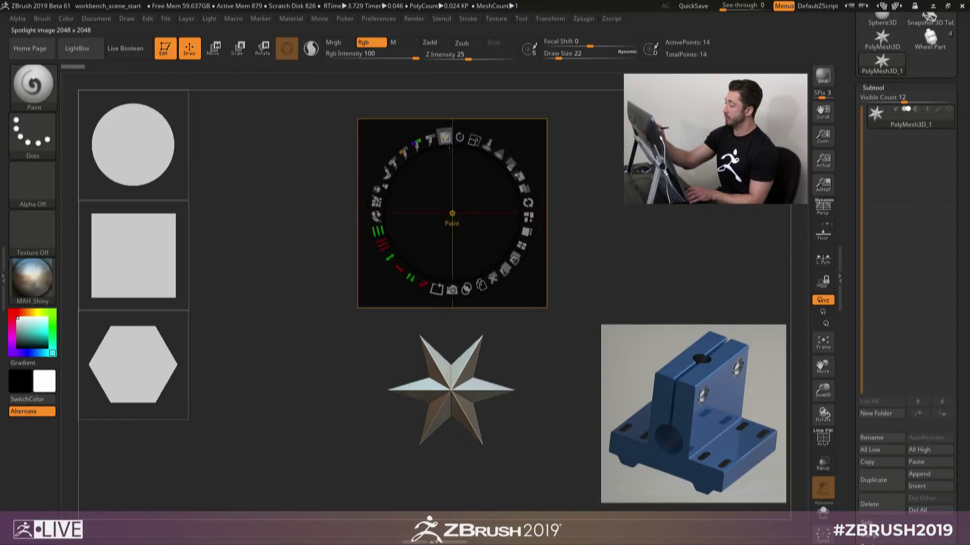
{"action": "key", "text": "ctrl+z"}
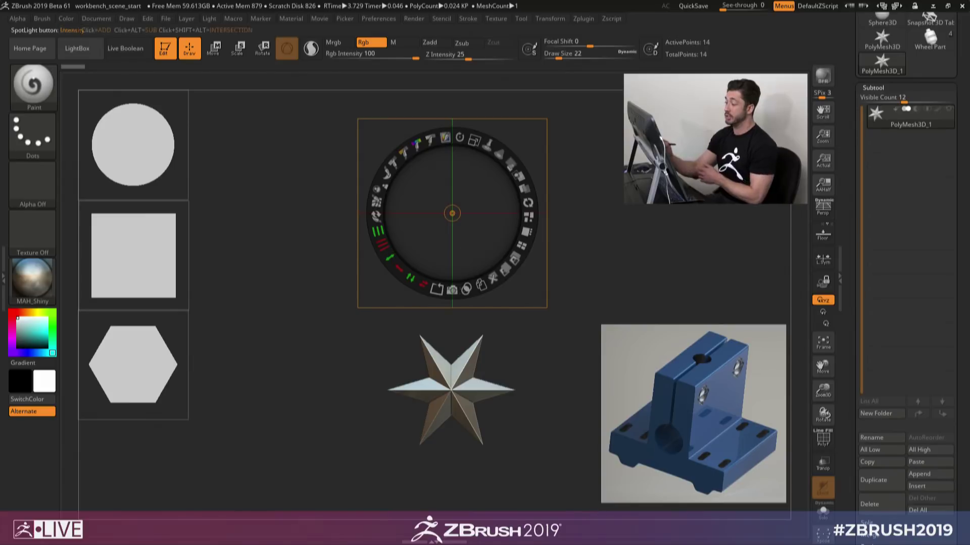
Step: Duplicate the square again, centre the copy in the empty canvas, and stretch it into a wide, thin horizontal bar
{"action": "left_click", "coordinate": [158, 256]}
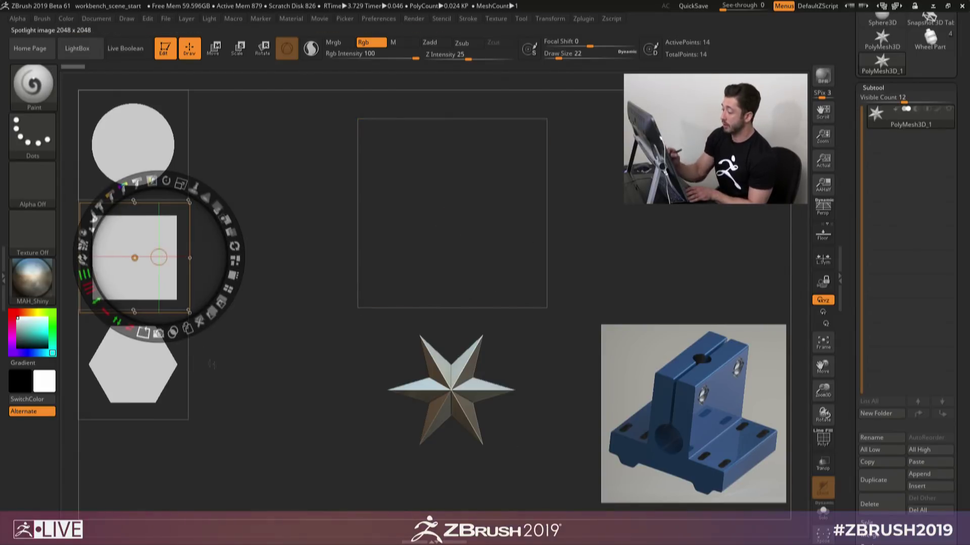
{"action": "left_click", "coordinate": [187, 328]}
{"action": "left_click_drag", "start_coordinate": [170, 278], "coordinate": [452, 217]}
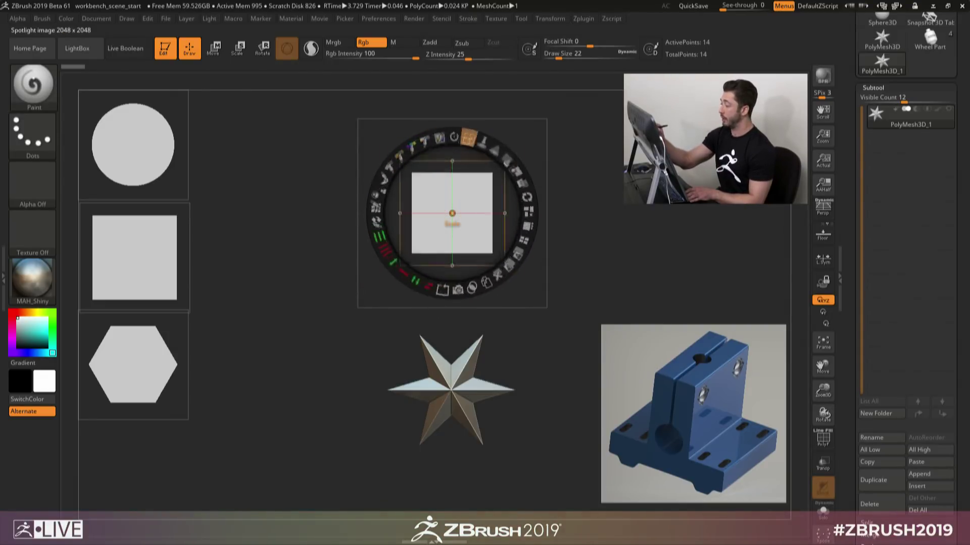
{"action": "left_click", "coordinate": [452, 141]}
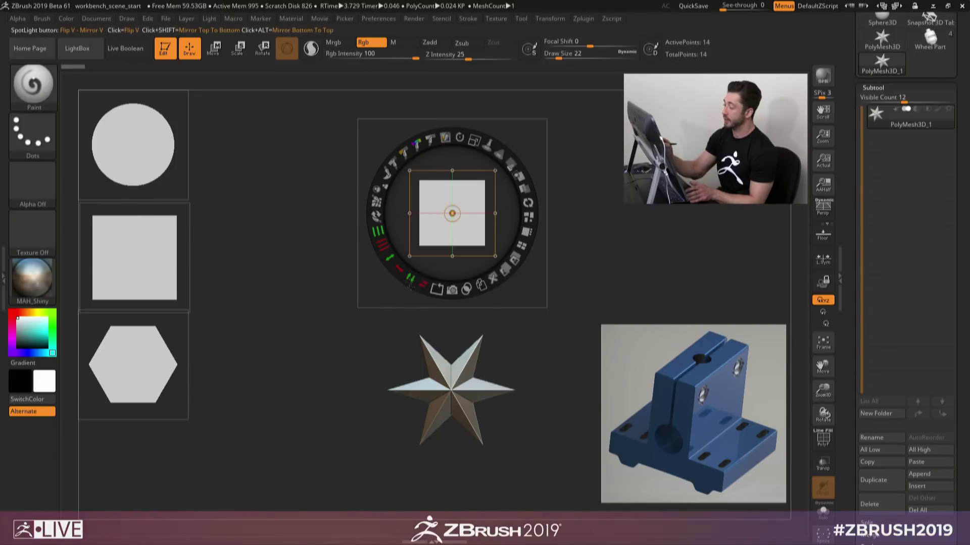
{"action": "left_click_drag", "start_coordinate": [378, 231], "coordinate": [396, 271]}
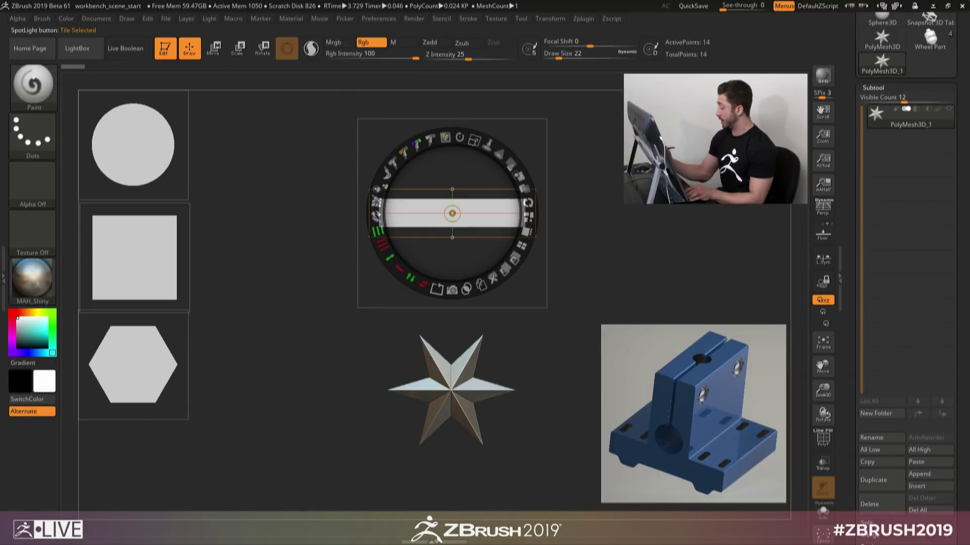
Step: Merge the bar into the canvas, then rotate and reshape the working copy into an upright rectangle standing centred on the bar
{"action": "left_click_drag", "start_coordinate": [461, 137], "coordinate": [541, 217]}
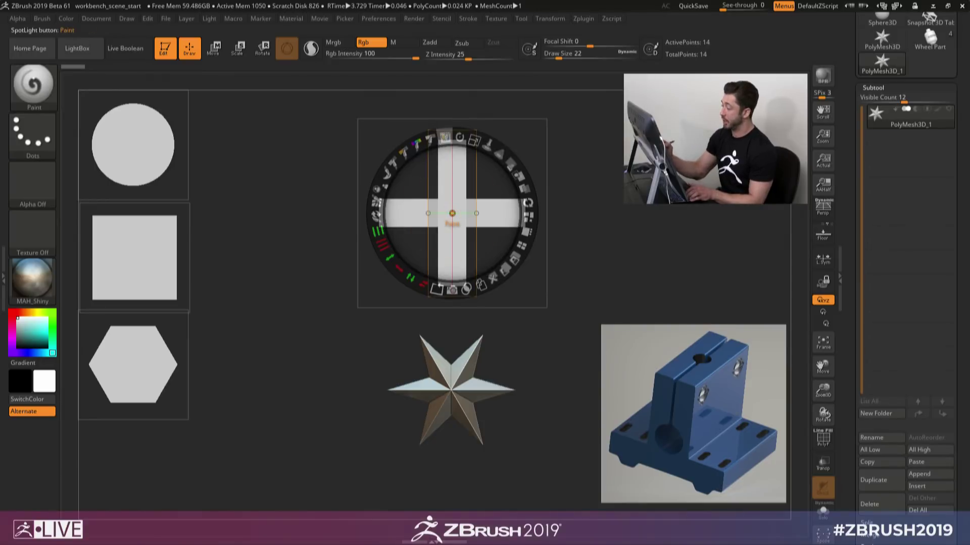
{"action": "left_click_drag", "start_coordinate": [396, 270], "coordinate": [435, 298]}
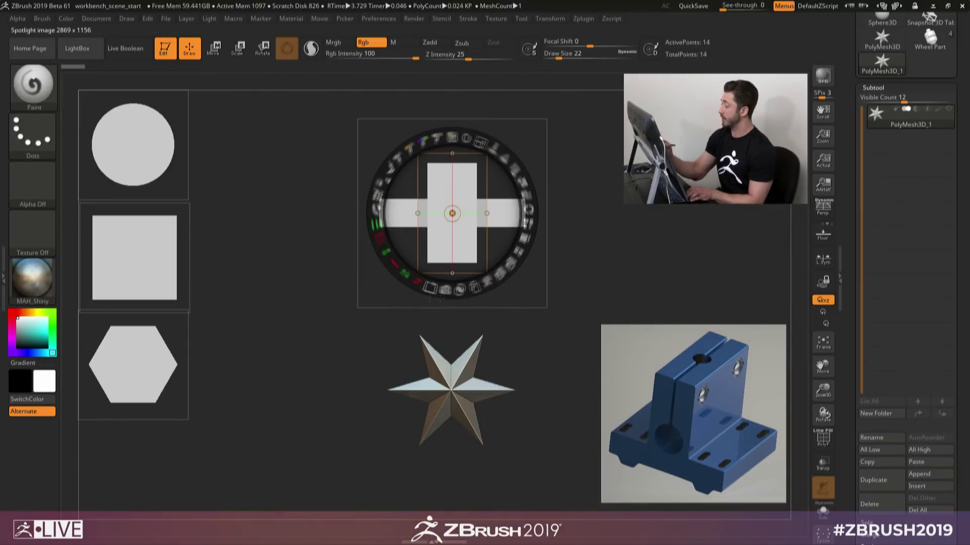
{"action": "left_click_drag", "start_coordinate": [465, 243], "coordinate": [465, 224]}
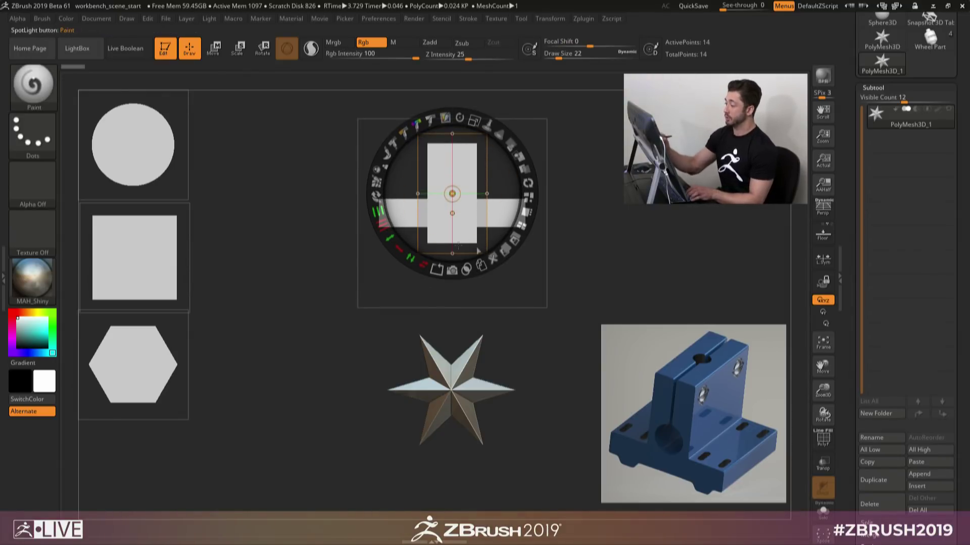
{"action": "mouse_move", "coordinate": [466, 223]}
{"action": "left_mouse_down"}
{"action": "mouse_move", "coordinate": [466, 197]}
{"action": "mouse_move", "coordinate": [472, 212]}
{"action": "mouse_move", "coordinate": [509, 213]}
{"action": "mouse_move", "coordinate": [428, 214]}
{"action": "mouse_move", "coordinate": [480, 216]}
{"action": "left_mouse_up"}
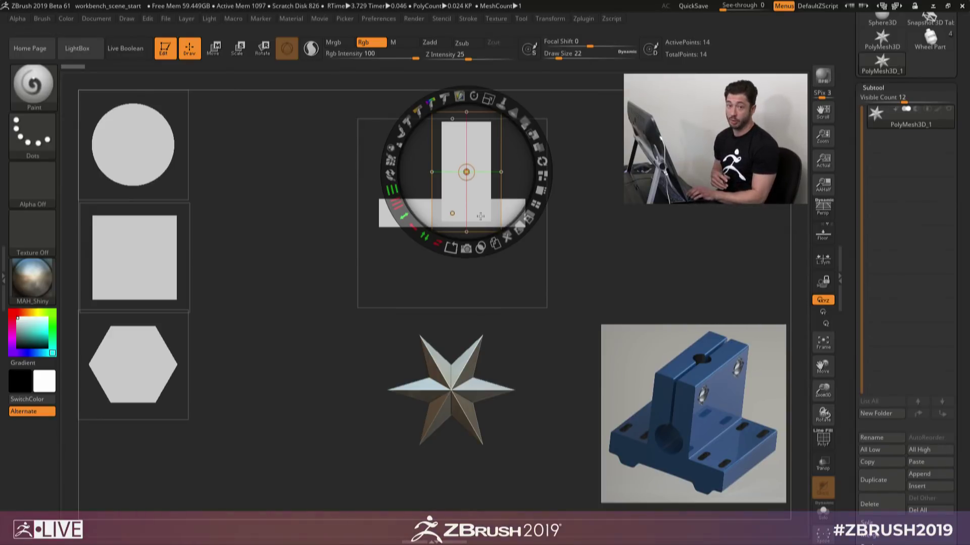
{"action": "key", "text": "ctrl+z"}
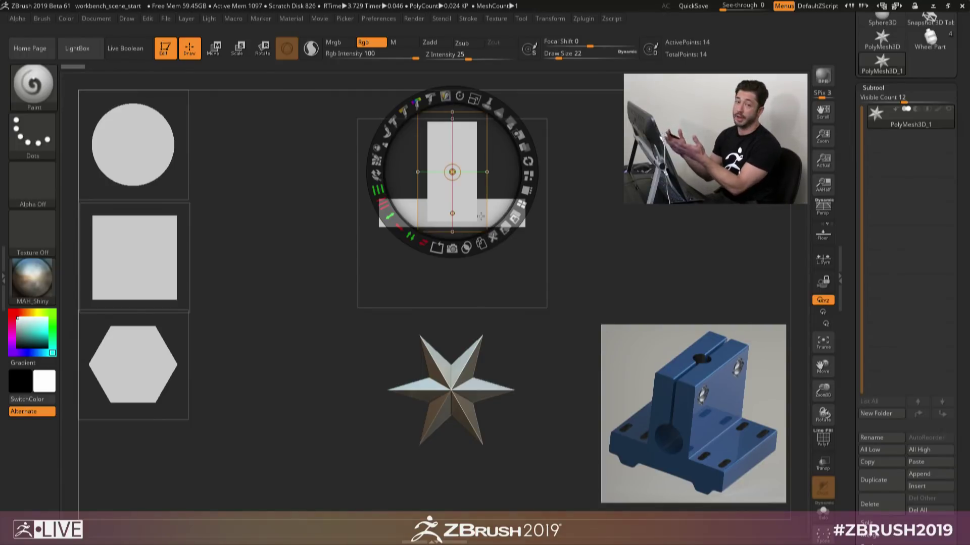
Step: Widen the upright rectangle slightly, merge it into the canvas as an inverted T, and move the working rectangle aside
{"action": "left_click_drag", "start_coordinate": [390, 217], "coordinate": [402, 234]}
{"action": "left_click_drag", "start_coordinate": [381, 203], "coordinate": [378, 200]}
{"action": "left_click", "coordinate": [407, 235]}
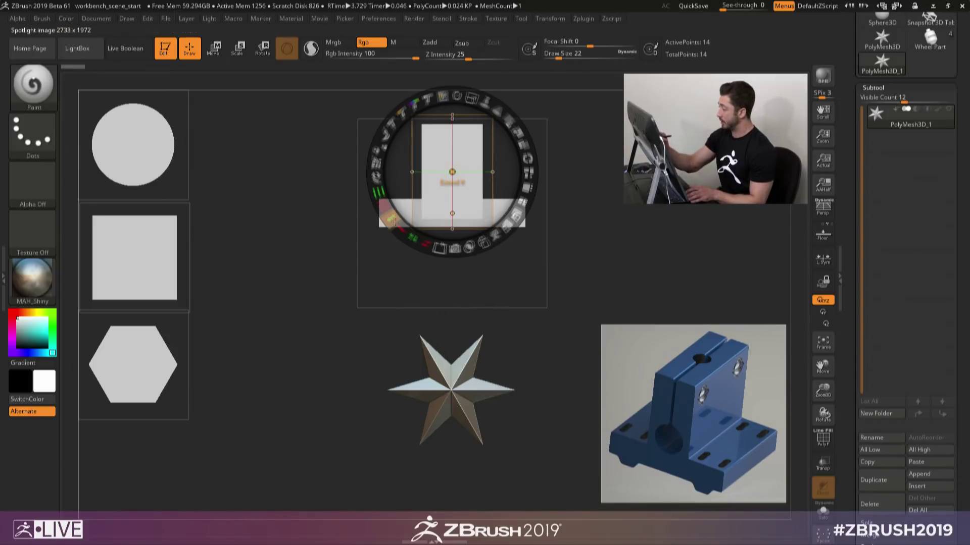
{"action": "left_click_drag", "start_coordinate": [398, 226], "coordinate": [397, 222]}
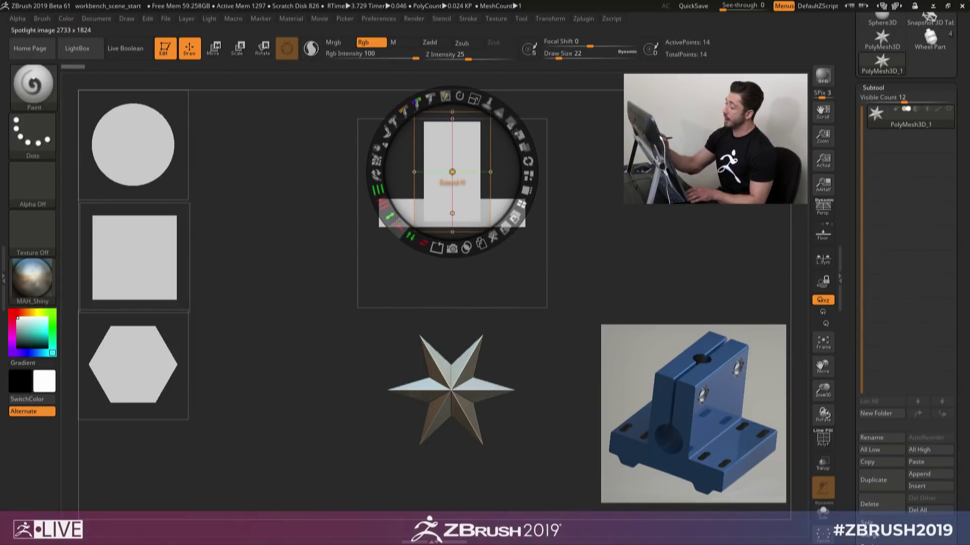
{"action": "left_click", "coordinate": [468, 247]}
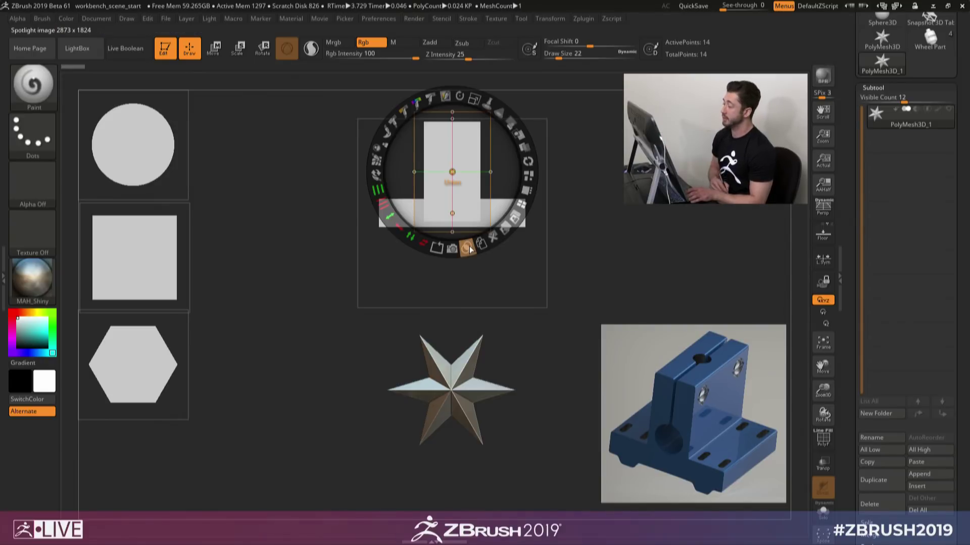
{"action": "left_click_drag", "start_coordinate": [468, 194], "coordinate": [279, 420]}
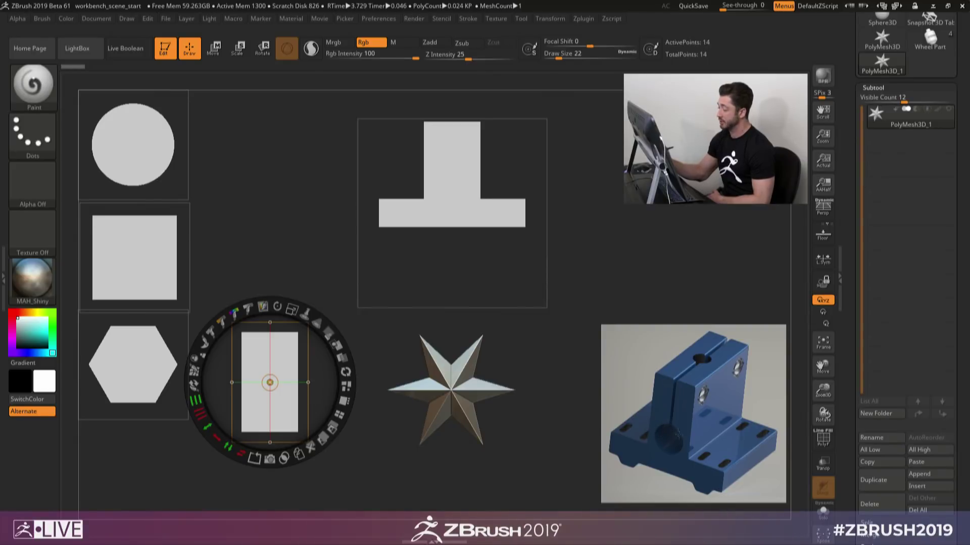
Step: Shrink the working rectangle and stretch it into a tall, very thin vertical strip
{"action": "left_click_drag", "start_coordinate": [293, 363], "coordinate": [314, 318]}
{"action": "left_click_drag", "start_coordinate": [312, 266], "coordinate": [217, 237]}
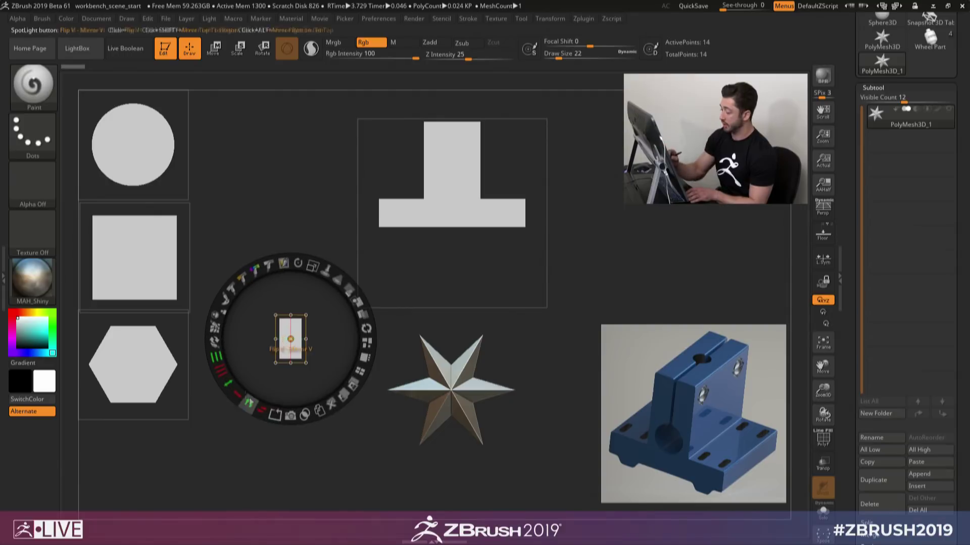
{"action": "left_click_drag", "start_coordinate": [242, 399], "coordinate": [248, 292]}
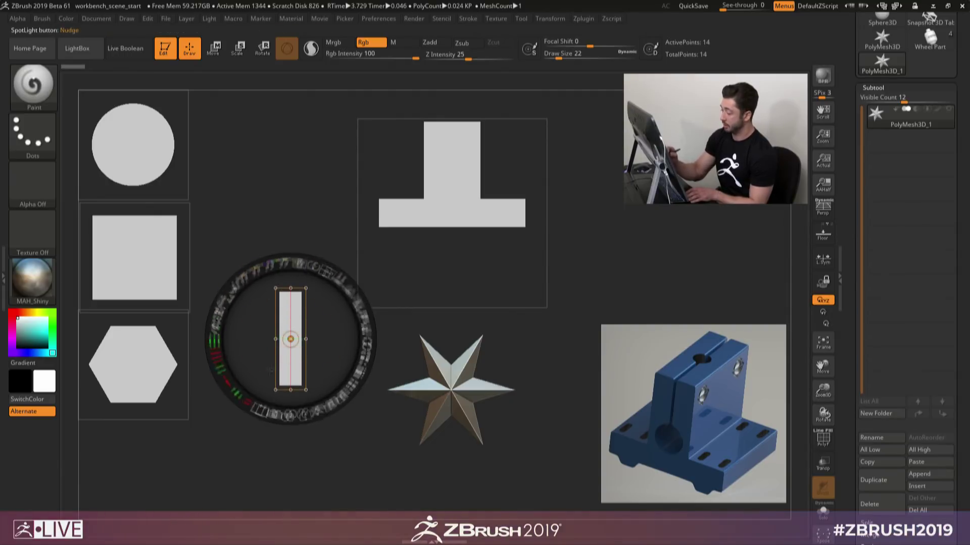
{"action": "left_click_drag", "start_coordinate": [237, 397], "coordinate": [281, 427]}
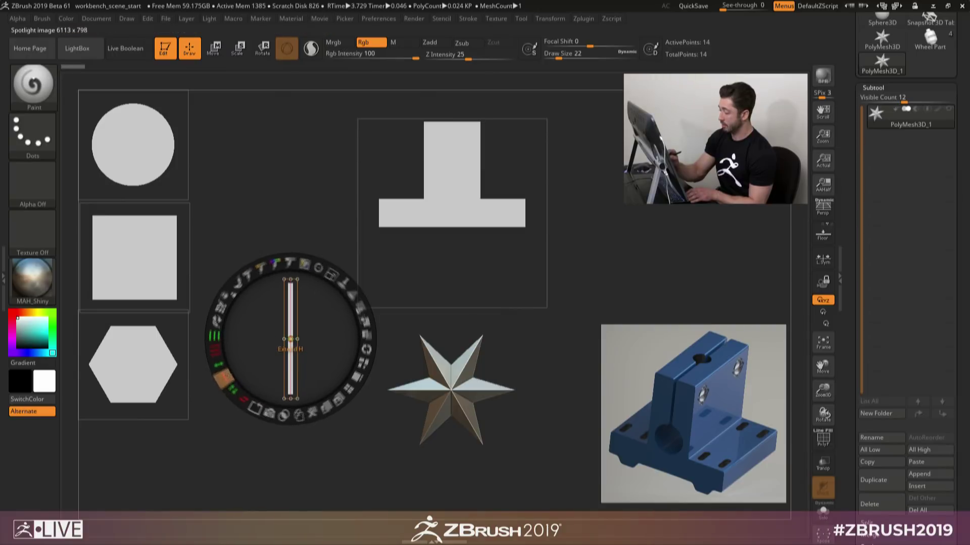
Step: Subtract the strip from the middle of the T's upright to cut a slot, and move the canvas down slightly
{"action": "left_click_drag", "start_coordinate": [290, 343], "coordinate": [424, 353]}
{"action": "mouse_move", "coordinate": [438, 320]}
{"action": "left_mouse_down"}
{"action": "mouse_move", "coordinate": [459, 223]}
{"action": "mouse_move", "coordinate": [450, 205]}
{"action": "mouse_move", "coordinate": [455, 134]}
{"action": "left_mouse_up"}
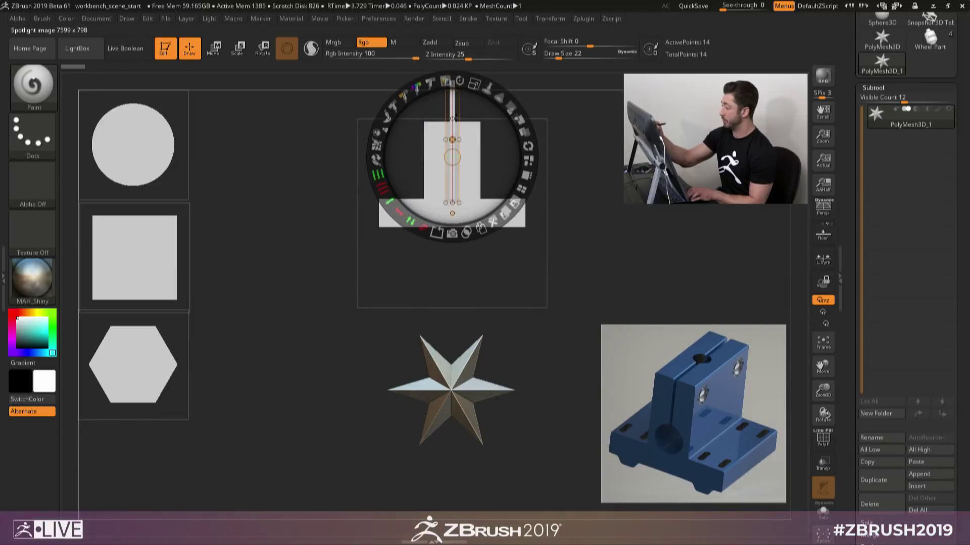
{"action": "key", "text": "shift"}
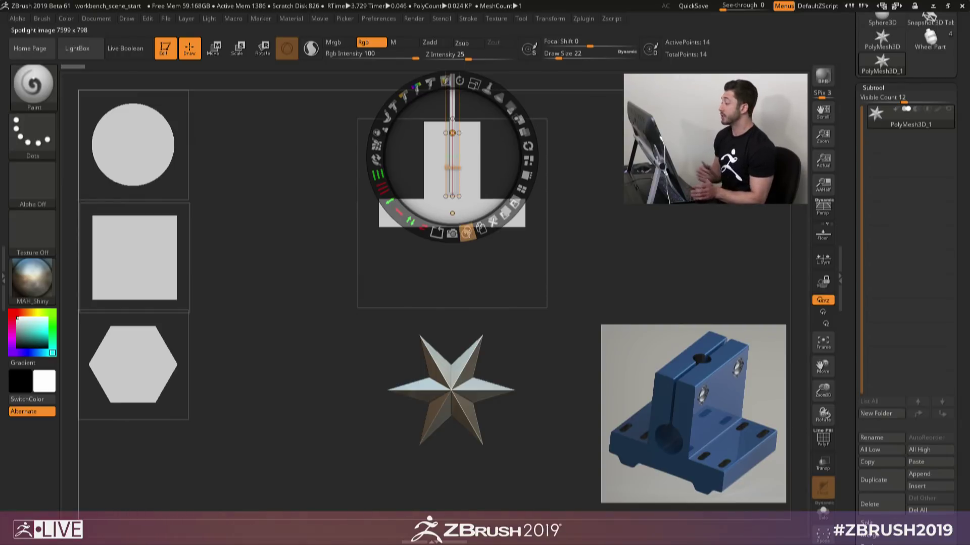
{"action": "left_click_drag", "start_coordinate": [452, 155], "coordinate": [444, 239]}
{"action": "left_click", "coordinate": [515, 260]}
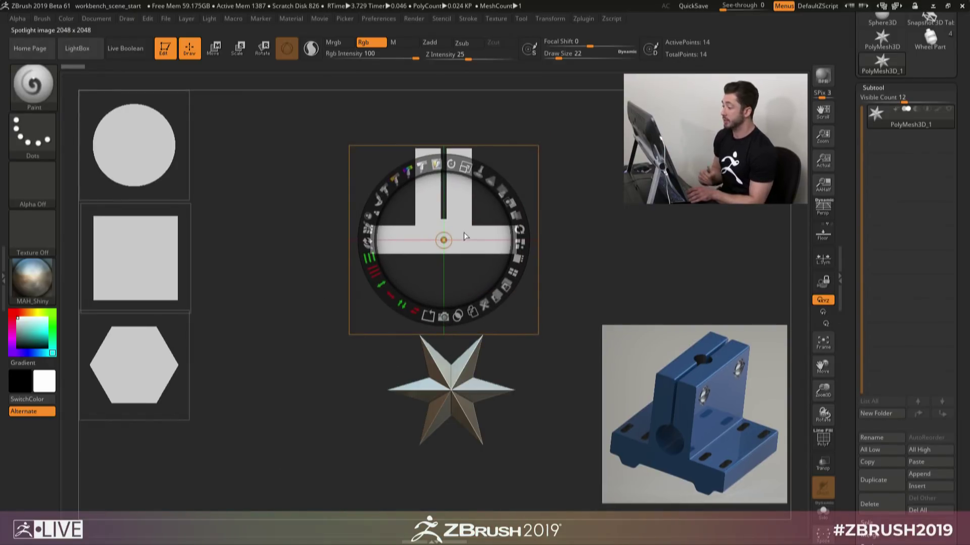
Step: Duplicate the circle, shrink it to fit within the T's upright, and position it at the lower end of the slot
{"action": "left_click", "coordinate": [150, 156]}
{"action": "left_click", "coordinate": [179, 228]}
{"action": "left_click_drag", "start_coordinate": [160, 150], "coordinate": [443, 240]}
{"action": "left_click", "coordinate": [258, 227]}
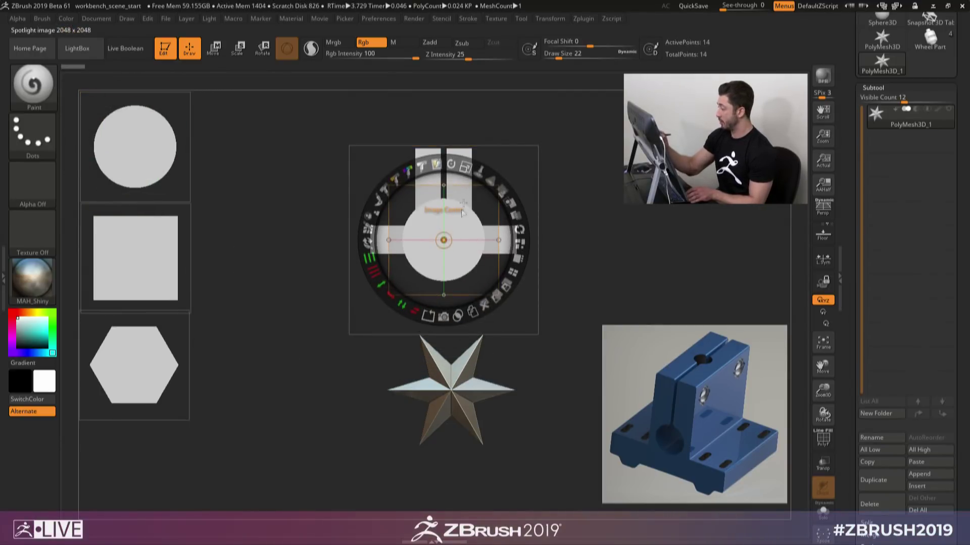
{"action": "left_click_drag", "start_coordinate": [454, 164], "coordinate": [392, 183]}
{"action": "left_click_drag", "start_coordinate": [453, 229], "coordinate": [453, 204]}
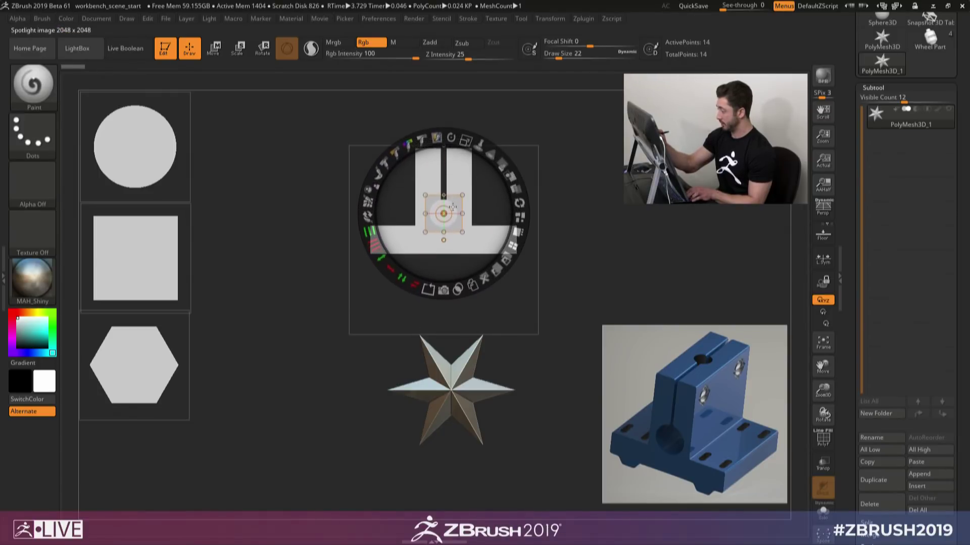
{"action": "left_click_drag", "start_coordinate": [465, 142], "coordinate": [475, 145]}
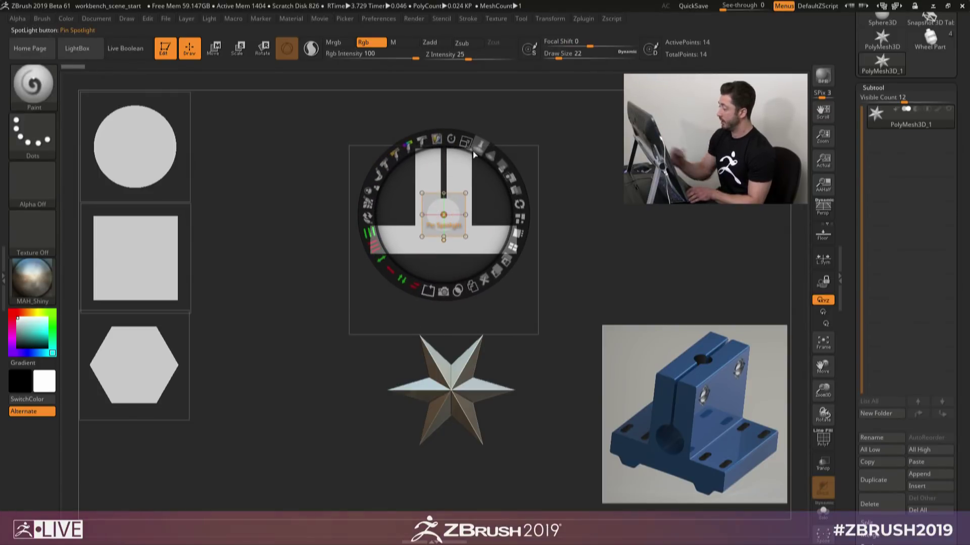
Step: Subtract the small circle from the bracket profile to cut a round hole, and delete the leftover circle
{"action": "left_click", "coordinate": [458, 291]}
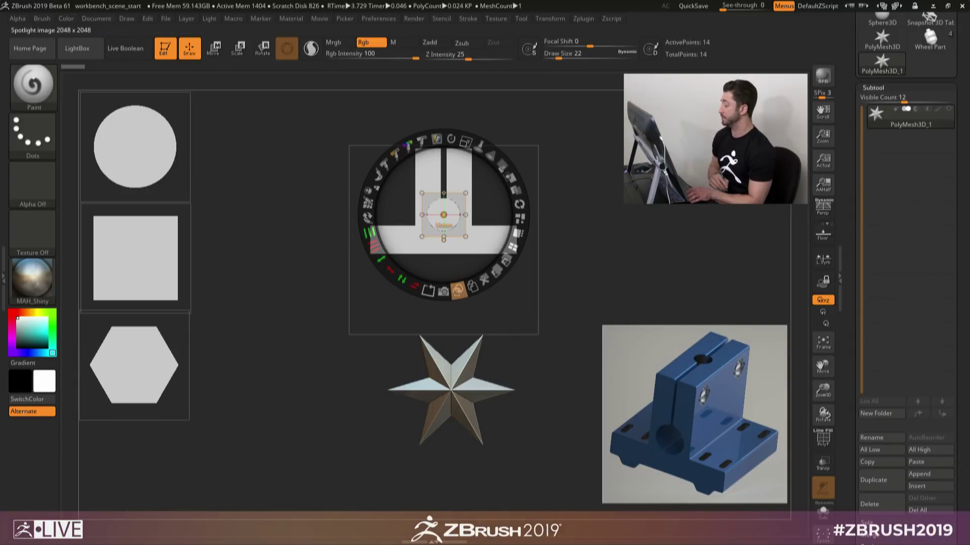
{"action": "left_click_drag", "start_coordinate": [332, 424], "coordinate": [268, 411]}
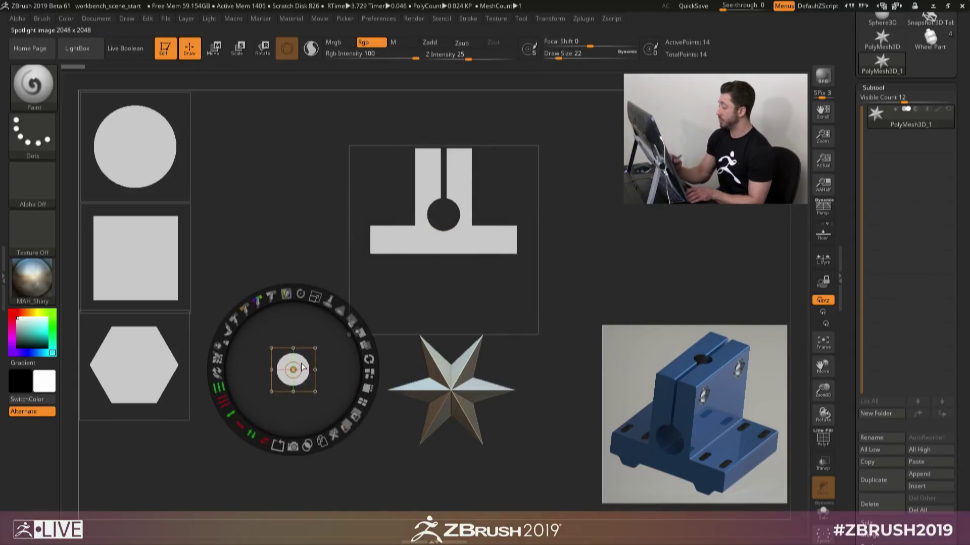
{"action": "left_click", "coordinate": [334, 434]}
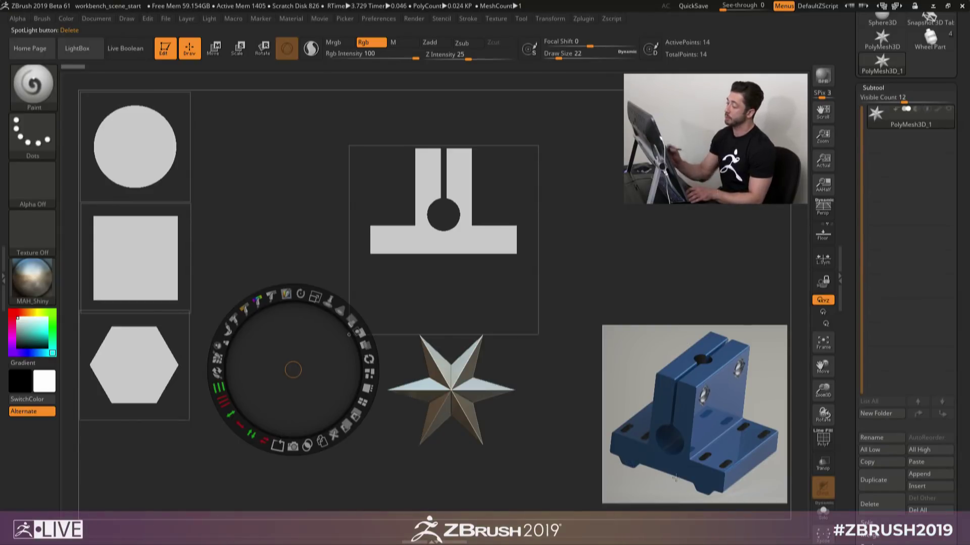
Step: Duplicate the hexagon, shrink the copy, and move it beneath the left end of the bracket's base
{"action": "left_click", "coordinate": [143, 365]}
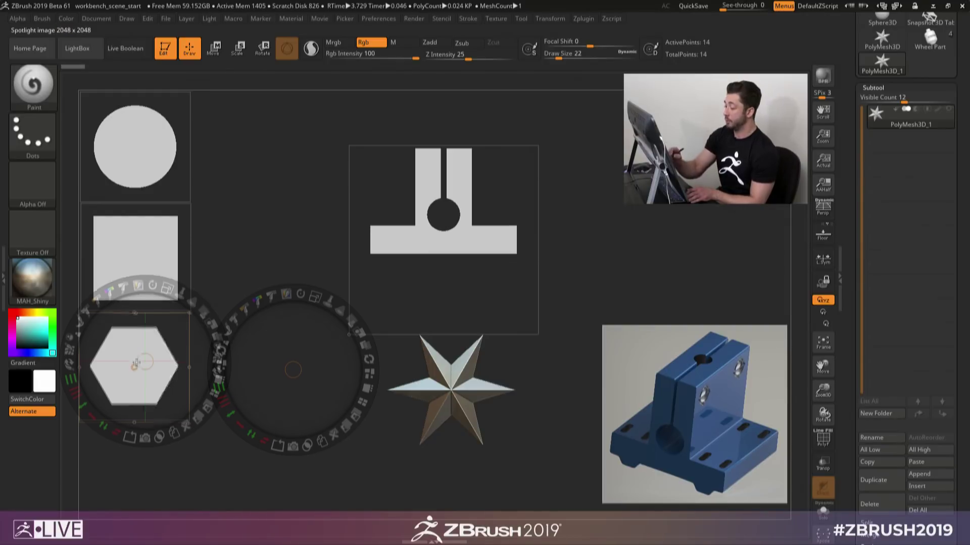
{"action": "left_click", "coordinate": [172, 436]}
{"action": "left_click_drag", "start_coordinate": [164, 365], "coordinate": [425, 296]}
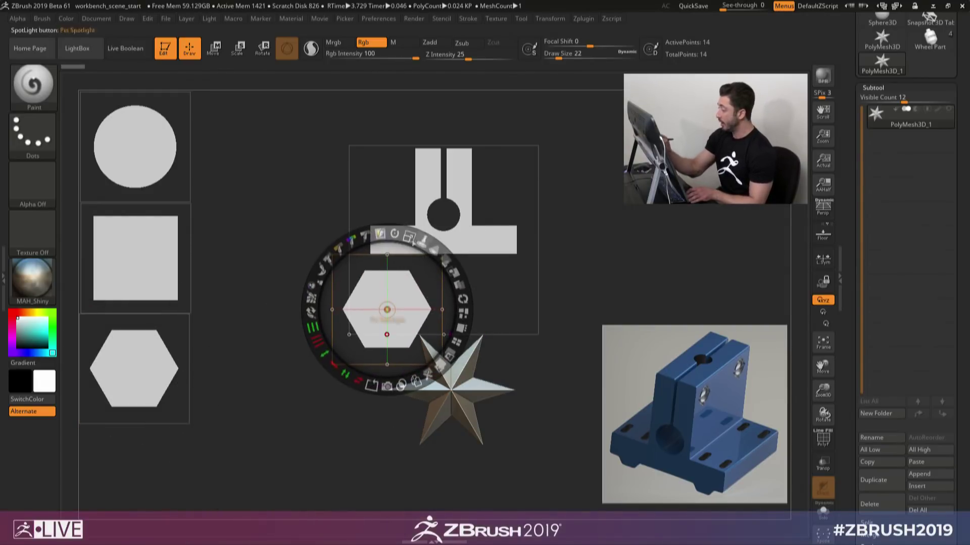
{"action": "left_click_drag", "start_coordinate": [409, 236], "coordinate": [323, 268]}
{"action": "mouse_move", "coordinate": [400, 295]}
{"action": "left_mouse_down"}
{"action": "mouse_move", "coordinate": [415, 268]}
{"action": "mouse_move", "coordinate": [424, 283]}
{"action": "mouse_move", "coordinate": [379, 273]}
{"action": "mouse_move", "coordinate": [417, 271]}
{"action": "mouse_move", "coordinate": [417, 286]}
{"action": "left_mouse_up"}
Step: Flatten the small hexagon, merge it into the base's lower left edge as a foot, and delete the leftover shape
{"action": "left_click_drag", "start_coordinate": [350, 339], "coordinate": [331, 303]}
{"action": "left_click_drag", "start_coordinate": [411, 281], "coordinate": [410, 274]}
{"action": "left_click_drag", "start_coordinate": [337, 321], "coordinate": [354, 336]}
{"action": "left_click_drag", "start_coordinate": [410, 273], "coordinate": [405, 254]}
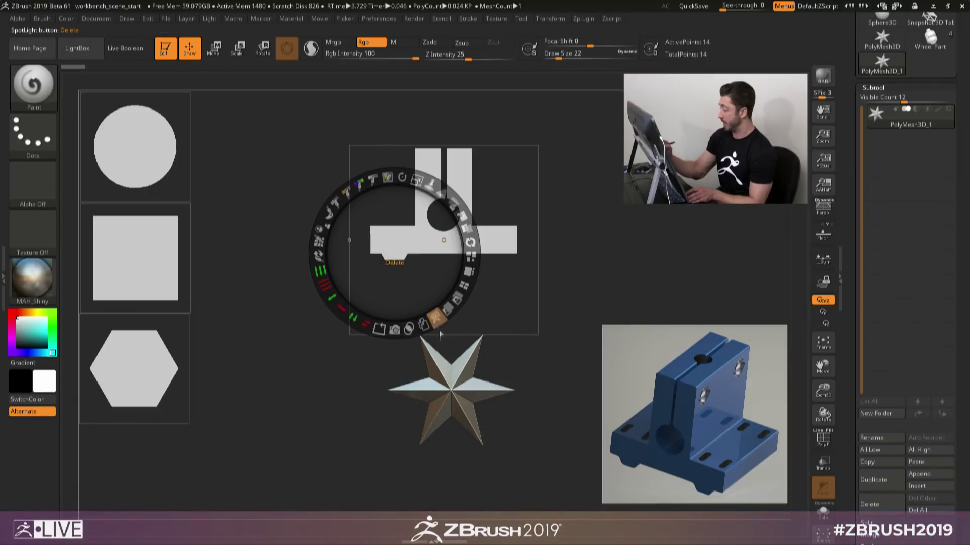
Step: Select the bracket canvas and mirror it left to right to put a matching foot on the other side
{"action": "left_click_drag", "start_coordinate": [494, 302], "coordinate": [444, 240]}
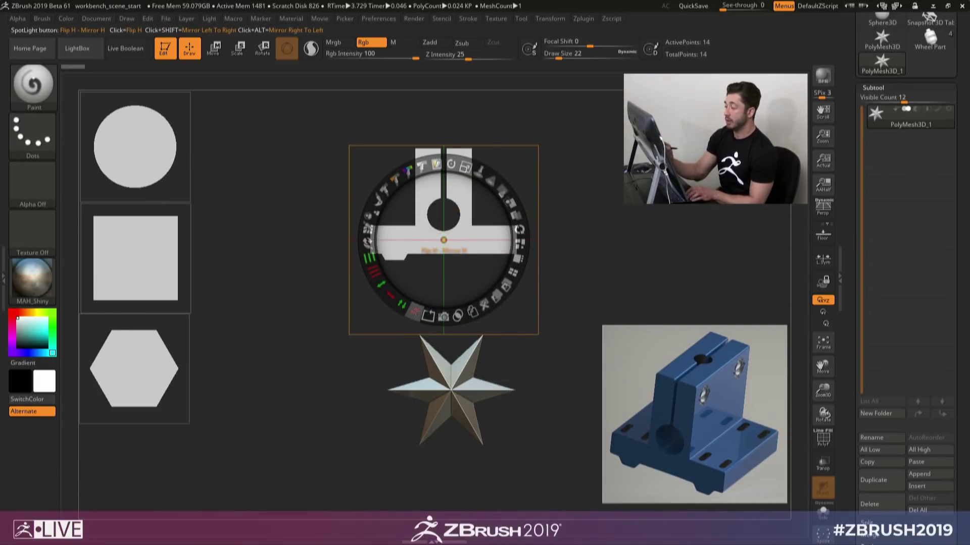
{"action": "left_click", "coordinate": [413, 311]}
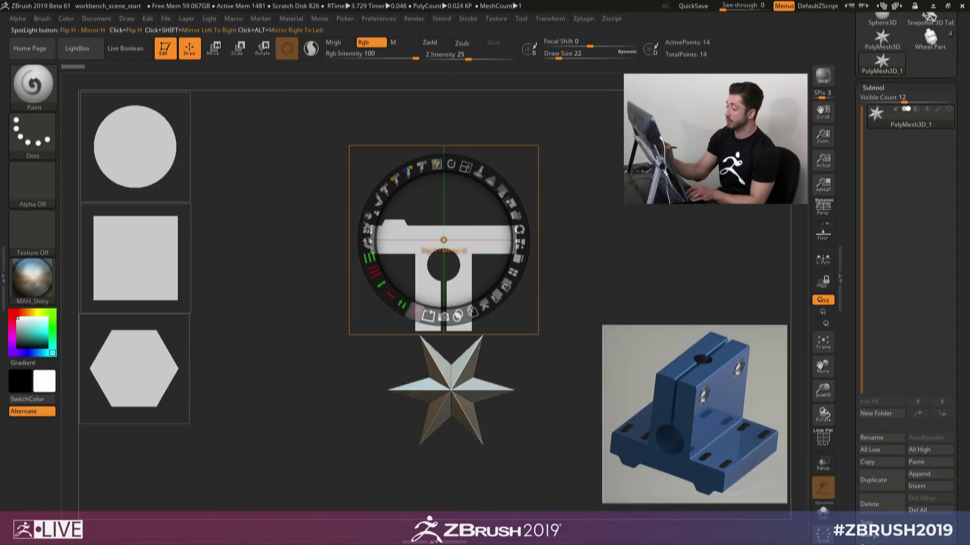
{"action": "left_click", "coordinate": [413, 311]}
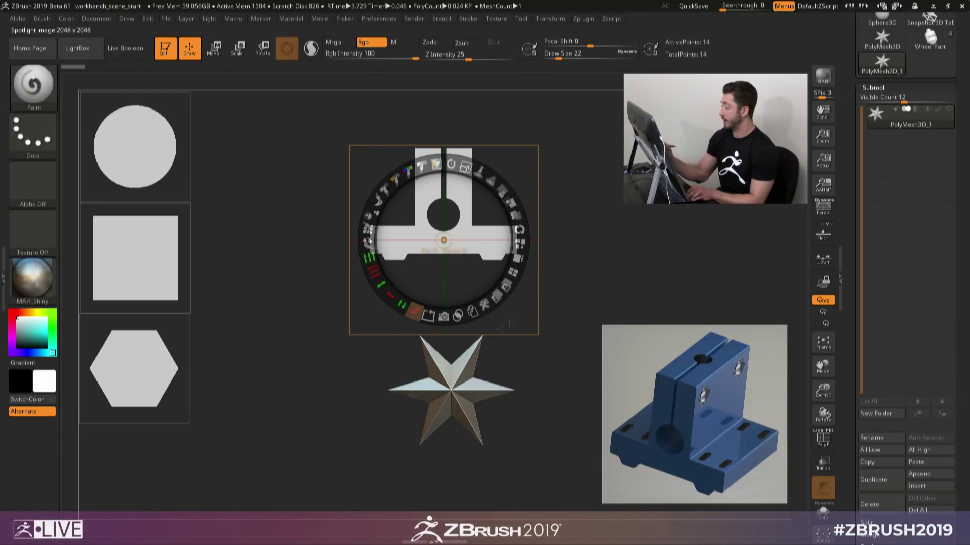
Step: Try extending the bracket profile from its centre with the SpotLight extend tool, and undo the extension
{"action": "left_click_drag", "start_coordinate": [413, 311], "coordinate": [482, 313]}
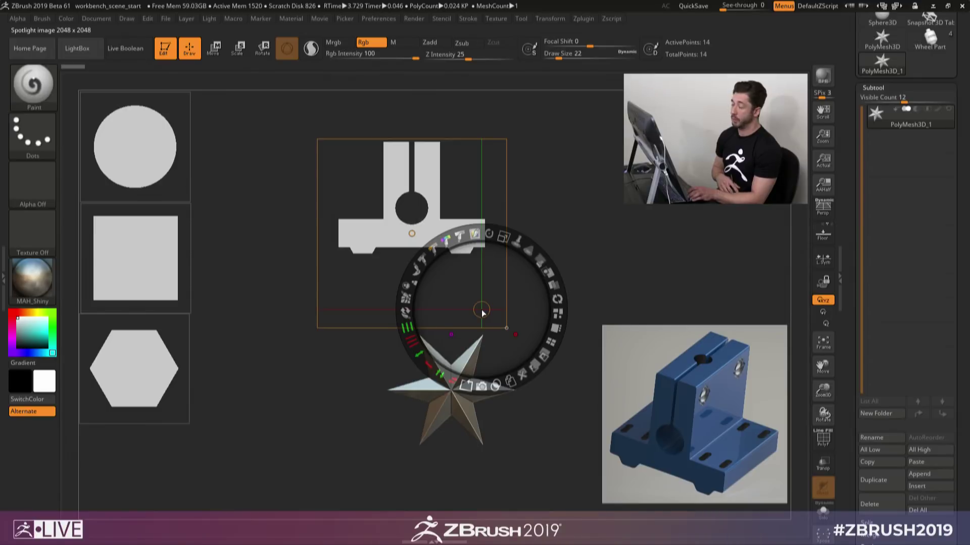
{"action": "left_click_drag", "start_coordinate": [493, 303], "coordinate": [413, 237]}
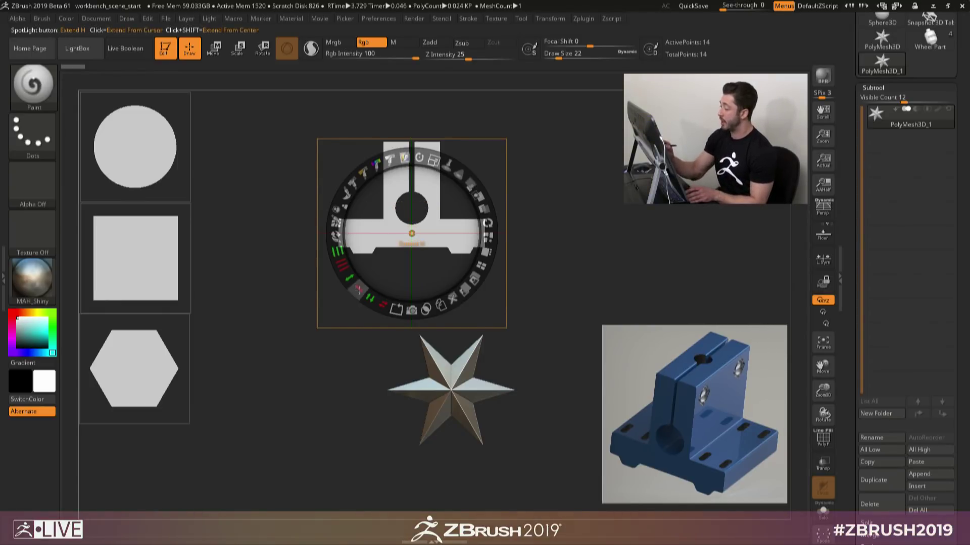
{"action": "left_click_drag", "start_coordinate": [358, 289], "coordinate": [338, 241]}
{"action": "key", "text": "ctrl+z"}
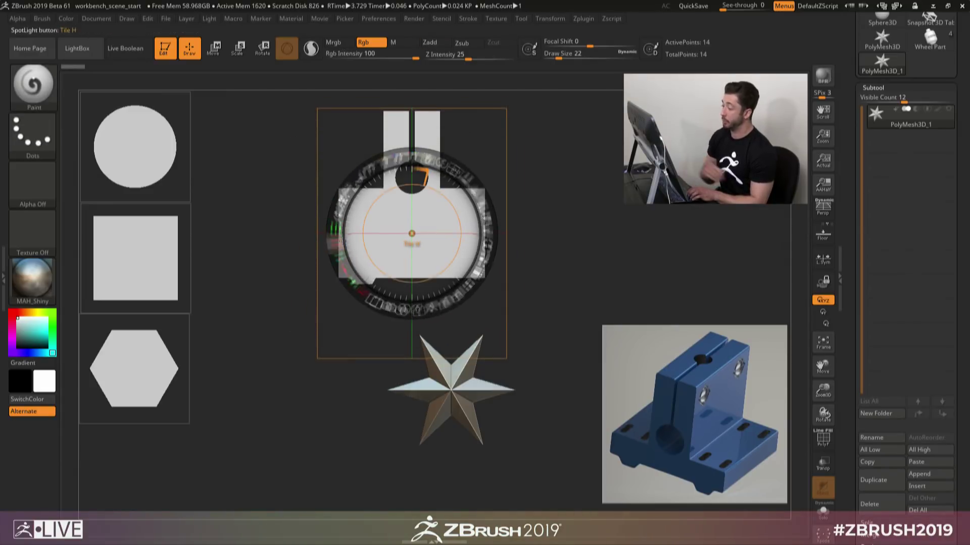
{"action": "key", "text": "ctrl+z"}
{"action": "left_click", "coordinate": [335, 237]}
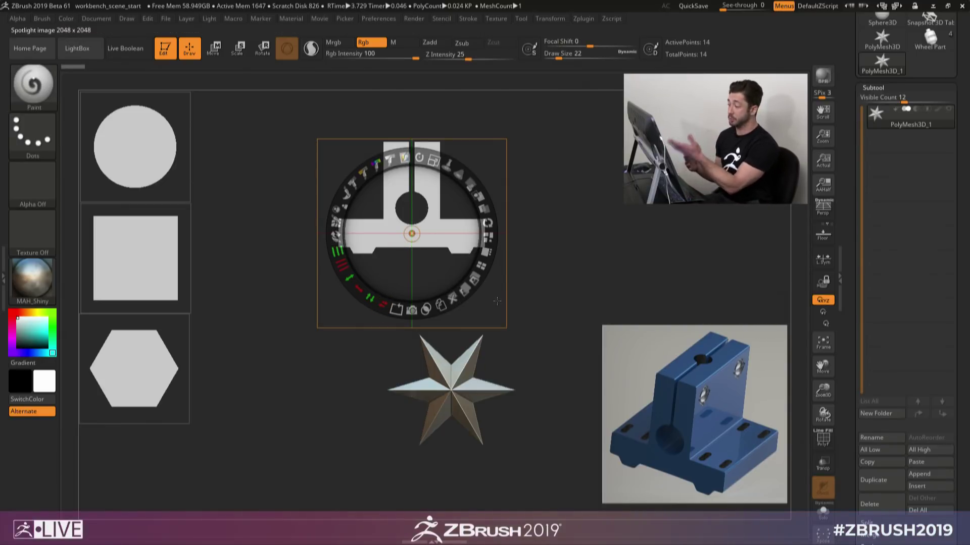
Step: Place the bracket profile over the centre of the star mesh and turn it into a new 3D subtool with Snapshot3D
{"action": "left_click_drag", "start_coordinate": [433, 272], "coordinate": [439, 276]}
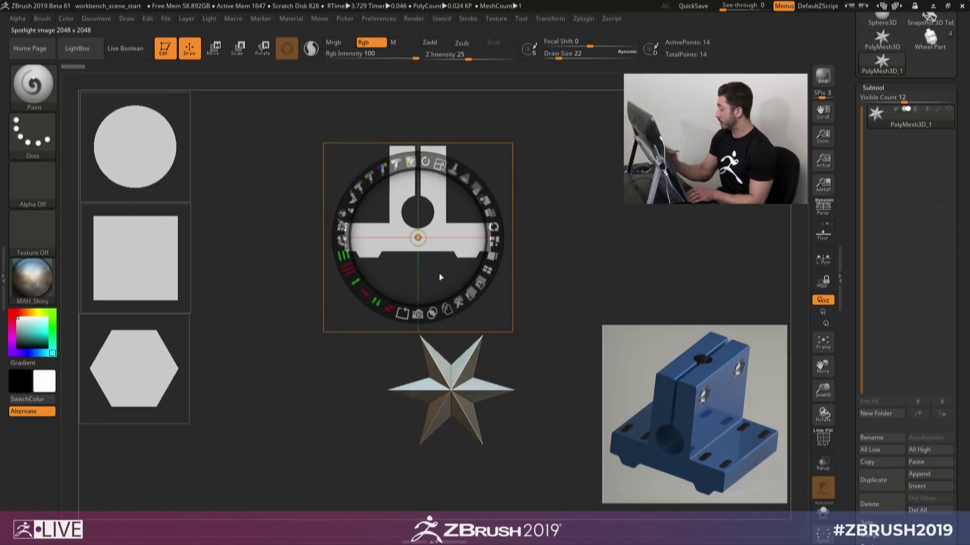
{"action": "key", "text": "shift+z"}
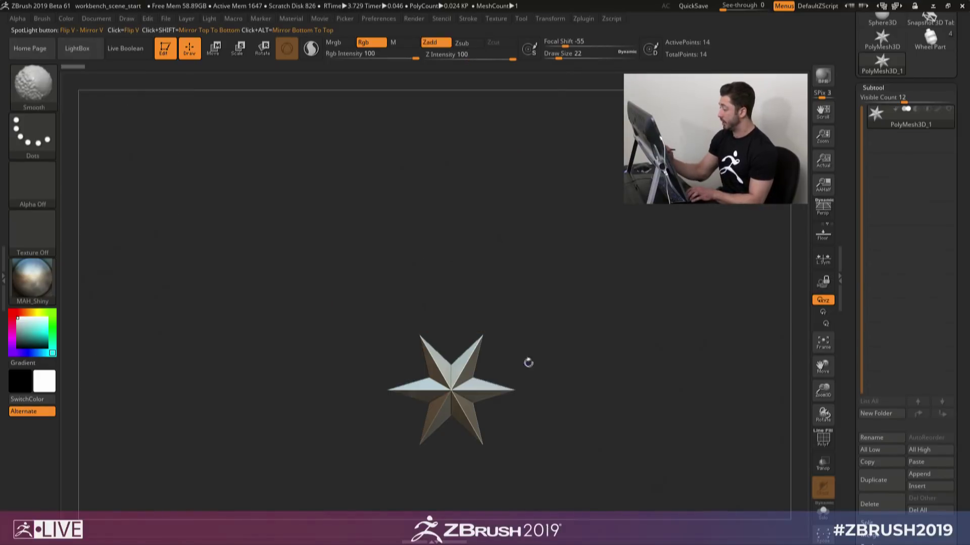
{"action": "left_click_drag", "start_coordinate": [526, 361], "coordinate": [729, 253]}
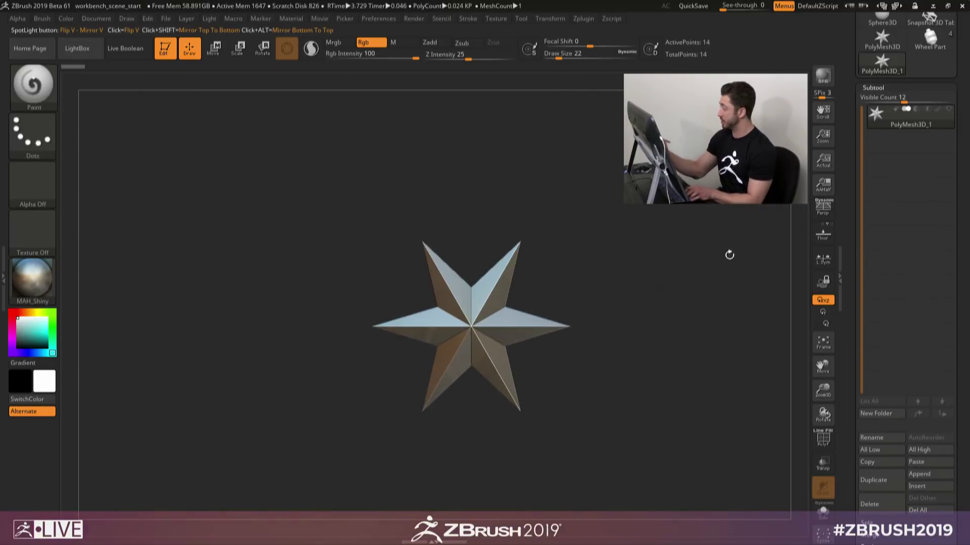
{"action": "key", "text": "shift+z"}
{"action": "left_click_drag", "start_coordinate": [430, 261], "coordinate": [485, 347]}
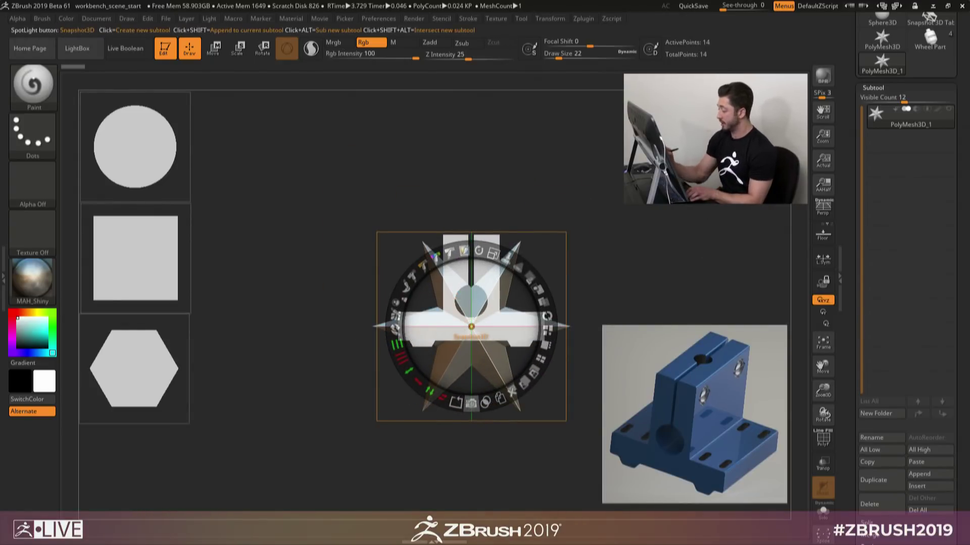
{"action": "left_click", "coordinate": [471, 402]}
{"action": "key", "text": "shift+z"}
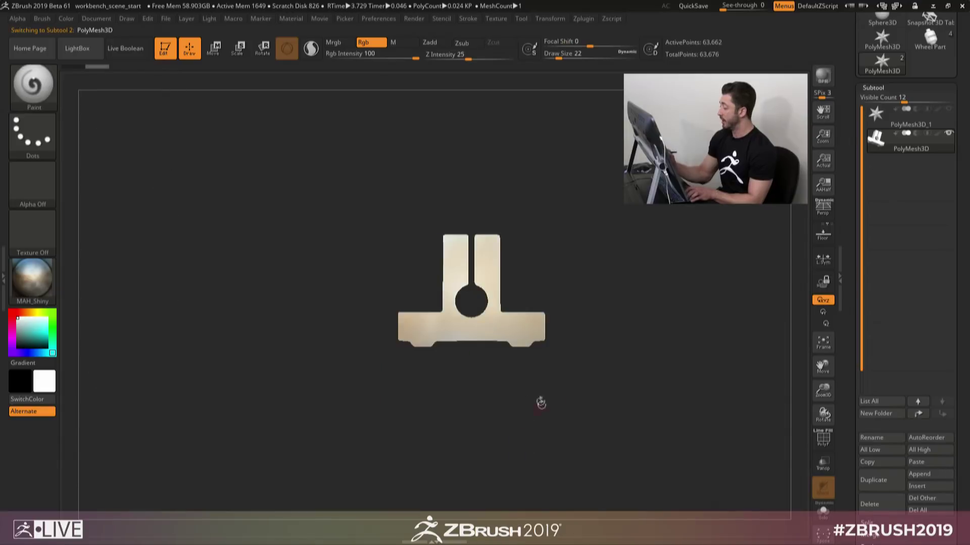
{"action": "mouse_move", "coordinate": [541, 400]}
{"action": "left_mouse_down"}
{"action": "mouse_move", "coordinate": [502, 357]}
{"action": "mouse_move", "coordinate": [490, 383]}
{"action": "mouse_move", "coordinate": [504, 370]}
{"action": "mouse_move", "coordinate": [541, 392]}
{"action": "left_mouse_up"}
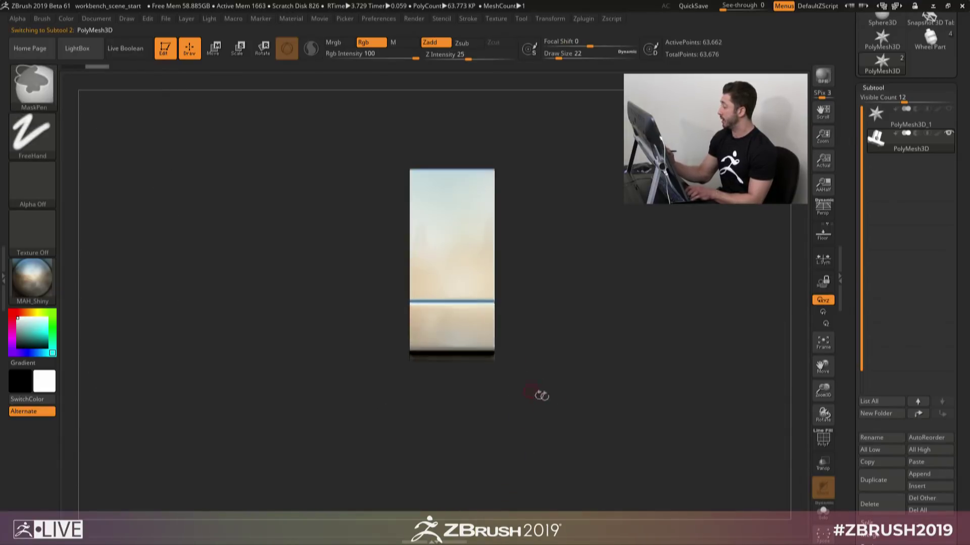
Step: Show the star subtool with ghost transparency on and compare its thickness with the bracket's from the side
{"action": "left_click", "coordinate": [949, 110]}
{"action": "left_click", "coordinate": [822, 463]}
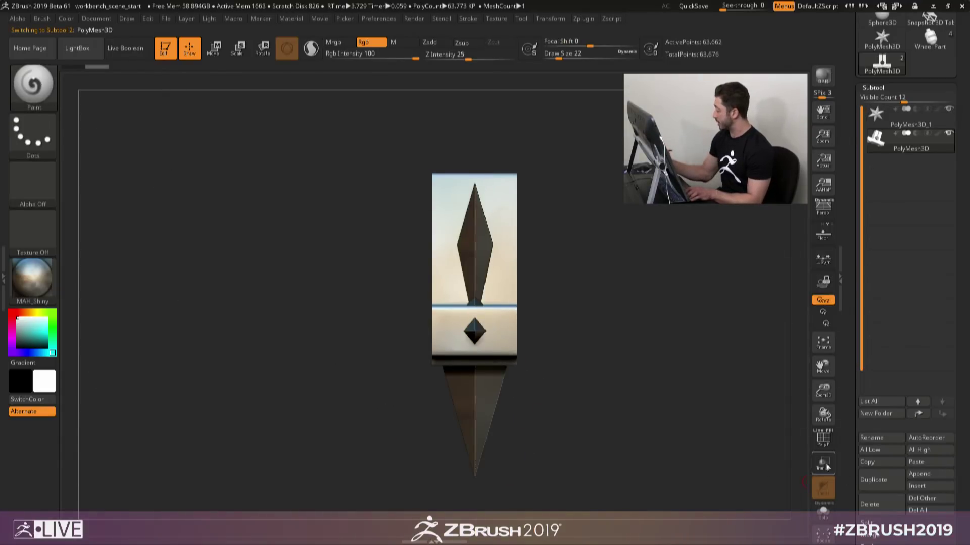
{"action": "mouse_move", "coordinate": [555, 379]}
{"action": "left_mouse_down"}
{"action": "mouse_move", "coordinate": [577, 368]}
{"action": "mouse_move", "coordinate": [555, 379]}
{"action": "left_mouse_up"}
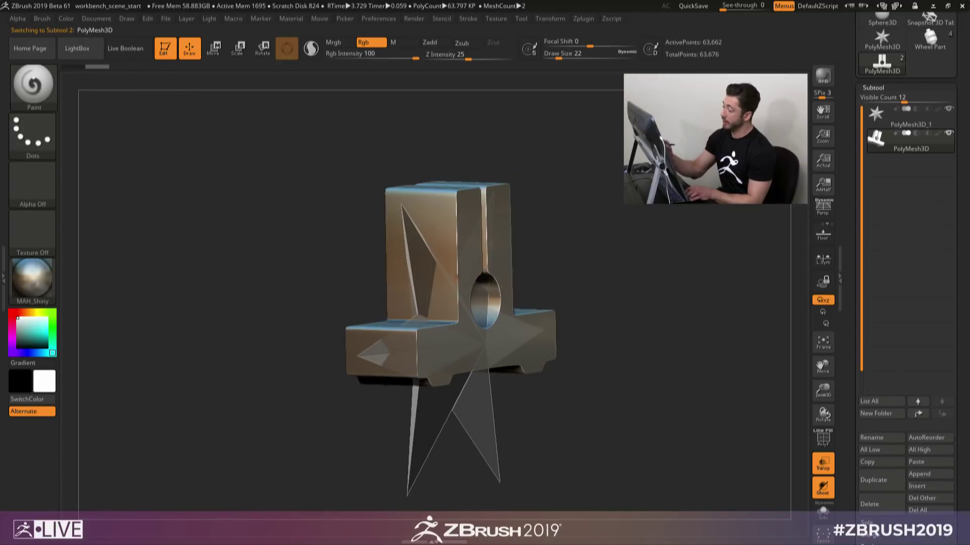
{"action": "left_click_drag", "start_coordinate": [496, 317], "coordinate": [494, 360], "text": "shift"}
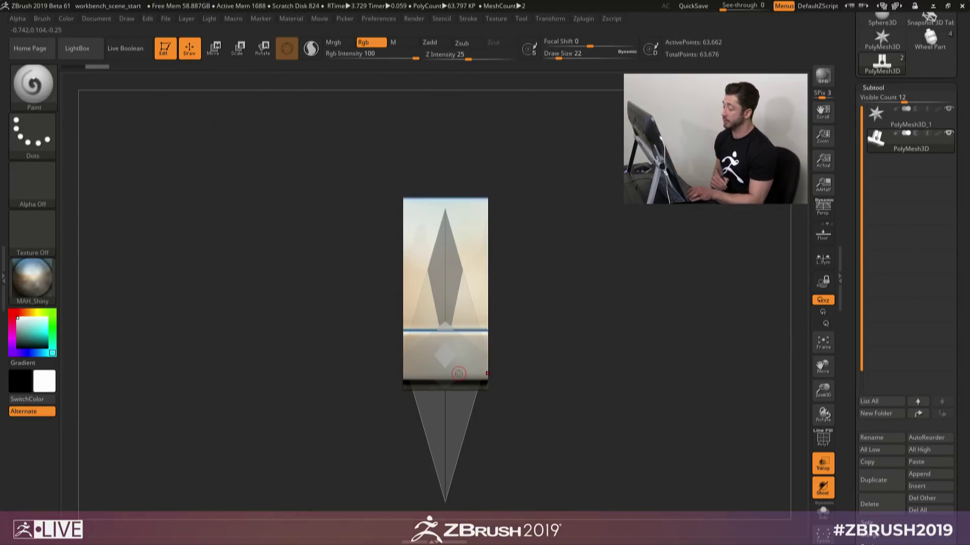
{"action": "left_click_drag", "start_coordinate": [601, 405], "coordinate": [623, 310]}
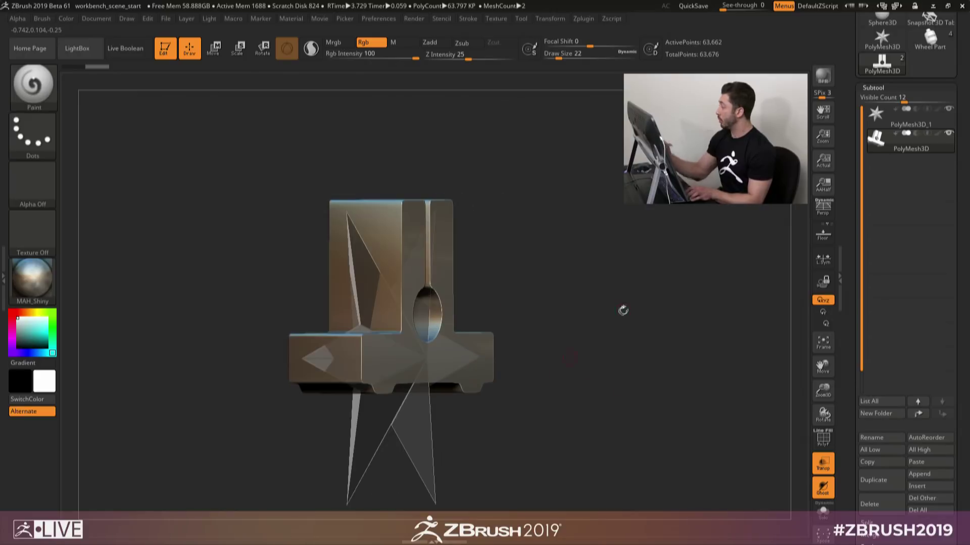
Step: Select the star subtool and delete it from the tool
{"action": "key", "text": "Up"}
{"action": "left_click_drag", "start_coordinate": [557, 387], "coordinate": [560, 349], "text": "alt"}
{"action": "left_click", "coordinate": [870, 504]}
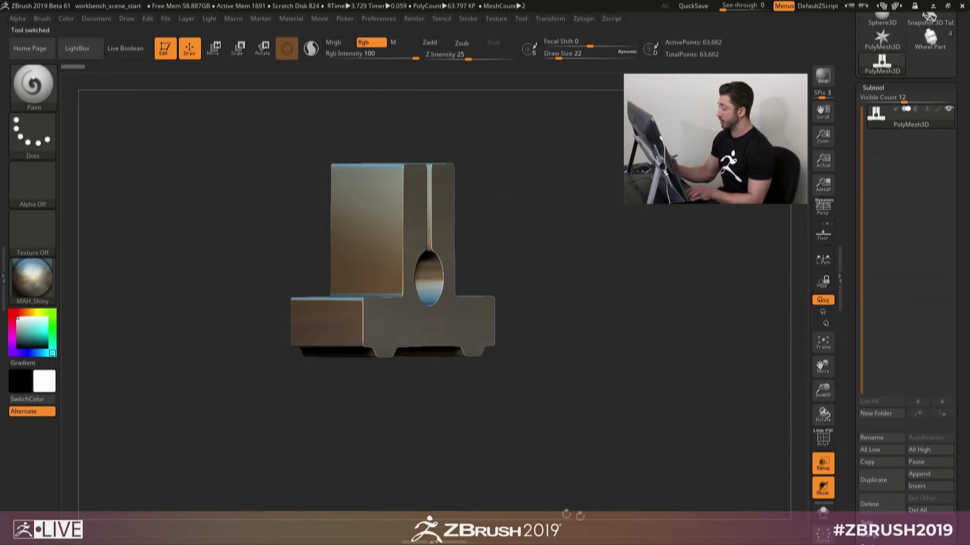
Step: Stretch the bracket along its depth with the gizmo's Z scale to match the proportions in the reference image
{"action": "left_click_drag", "start_coordinate": [620, 424], "coordinate": [490, 389], "text": "alt"}
{"action": "left_click_drag", "start_coordinate": [490, 389], "coordinate": [479, 367]}
{"action": "key", "text": "w"}
{"action": "key", "text": "shift+z"}
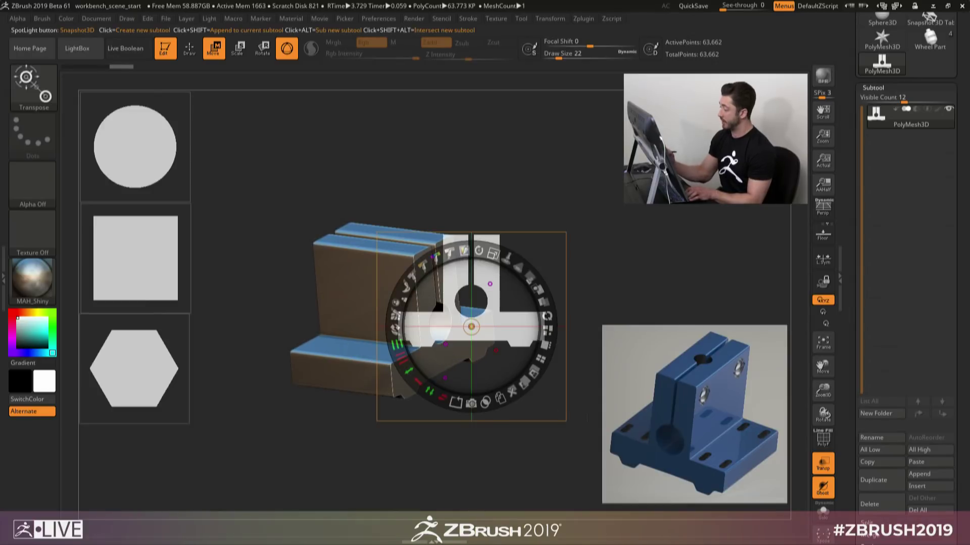
{"action": "key", "text": "shift+z"}
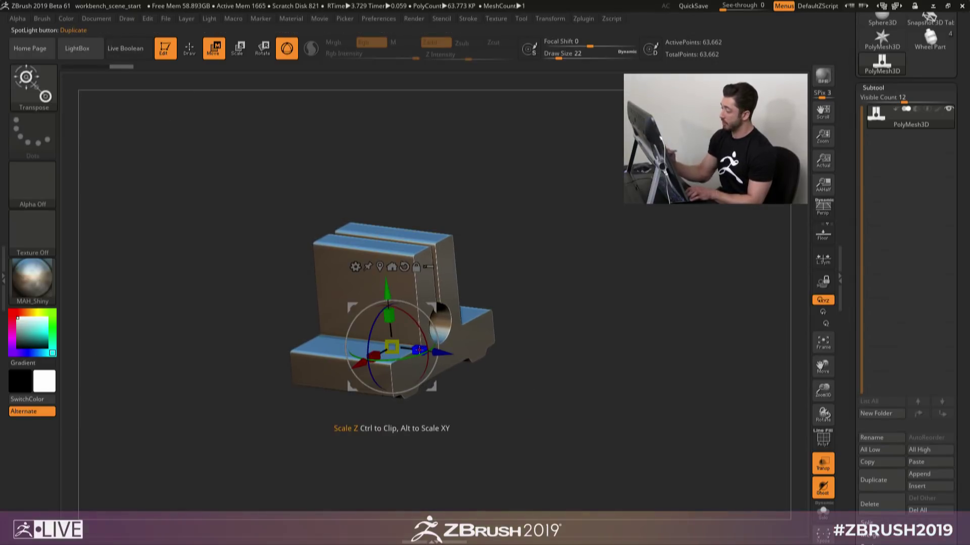
{"action": "key", "text": "q"}
{"action": "mouse_move", "coordinate": [531, 439]}
{"action": "right_mouse_down"}
{"action": "mouse_move", "coordinate": [515, 427]}
{"action": "mouse_move", "coordinate": [537, 376]}
{"action": "mouse_move", "coordinate": [593, 411]}
{"action": "mouse_move", "coordinate": [514, 392]}
{"action": "mouse_move", "coordinate": [520, 415]}
{"action": "mouse_move", "coordinate": [514, 409]}
{"action": "right_mouse_up"}
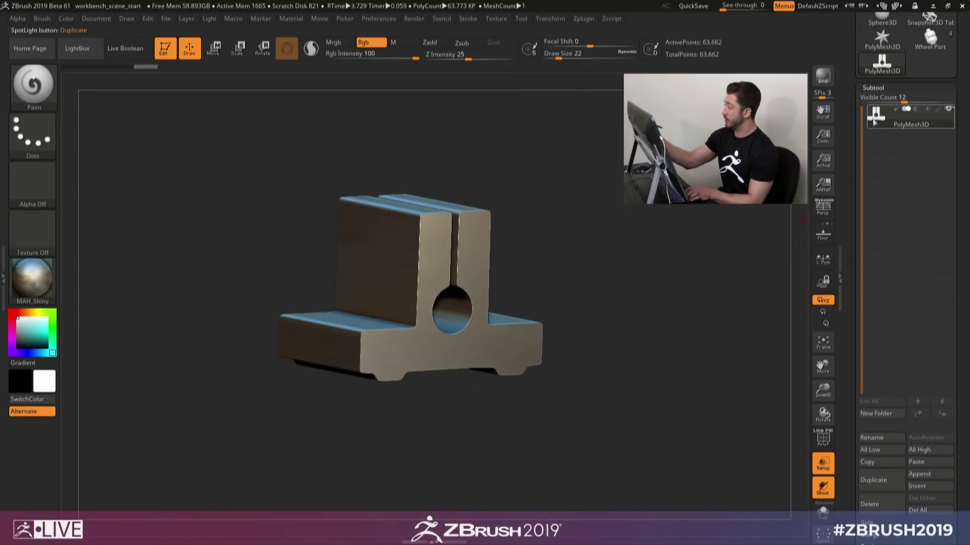
Step: Face the bracket from the front, show the SpotLight shapes, and delete the flat bracket profile
{"action": "right_click_drag", "start_coordinate": [498, 396], "coordinate": [514, 378], "text": "shift"}
{"action": "key", "text": "shift+z"}
{"action": "left_click_drag", "start_coordinate": [481, 360], "coordinate": [320, 222]}
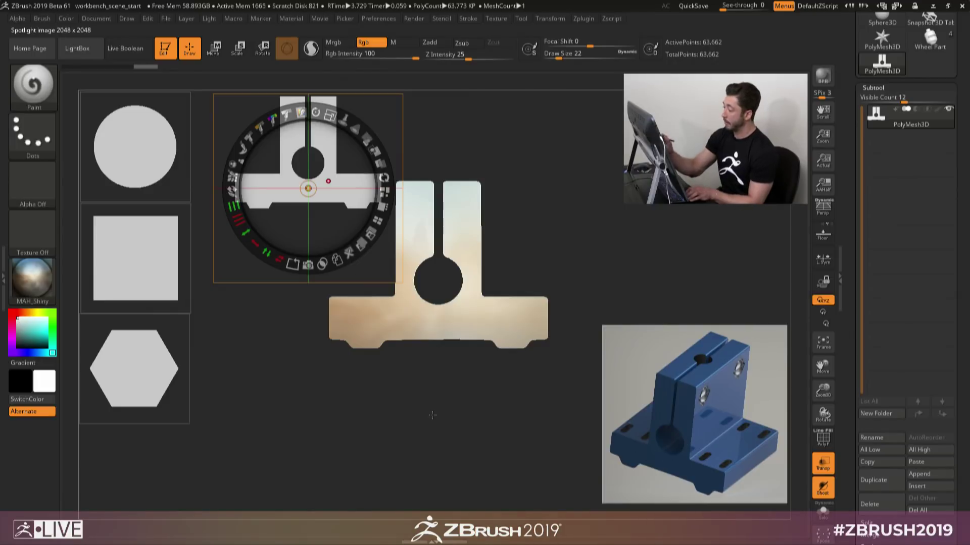
{"action": "left_click", "coordinate": [348, 253]}
Step: Duplicate the SpotLight hexagon and place the copy in the empty space below and left of the bracket
{"action": "left_click", "coordinate": [155, 349]}
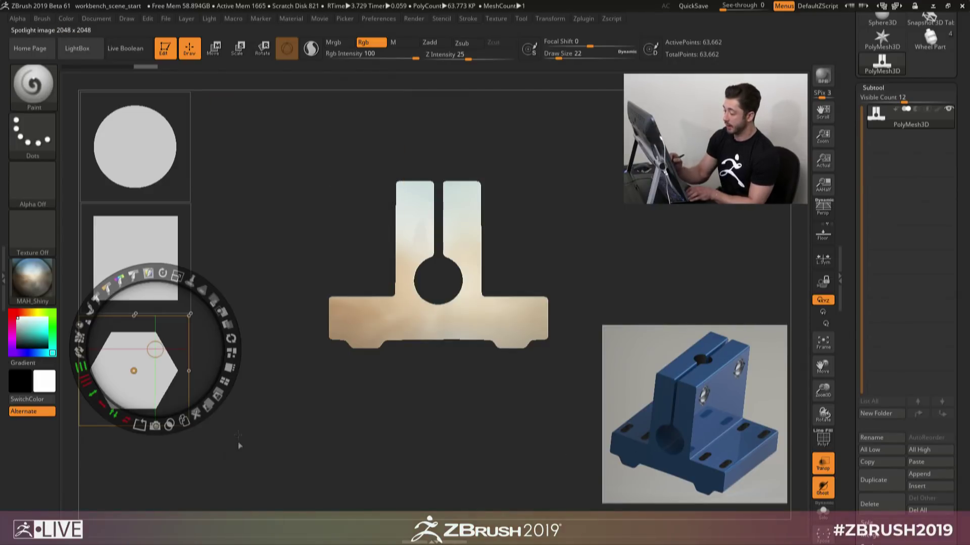
{"action": "left_click", "coordinate": [184, 420]}
{"action": "left_click_drag", "start_coordinate": [162, 379], "coordinate": [268, 426]}
{"action": "left_click", "coordinate": [291, 402]}
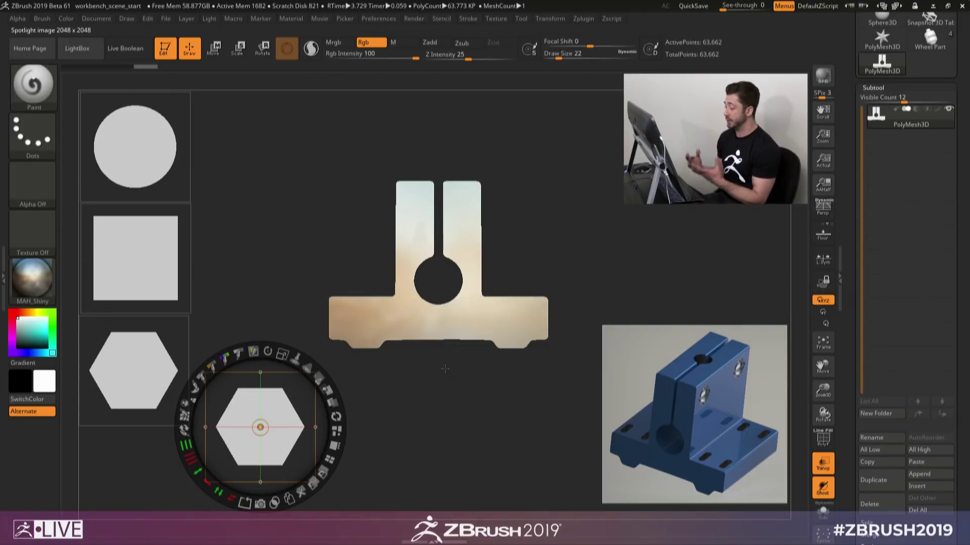
Step: Enable Live Boolean so subtractive subtools preview on the bracket
{"action": "key", "text": "shift+z"}
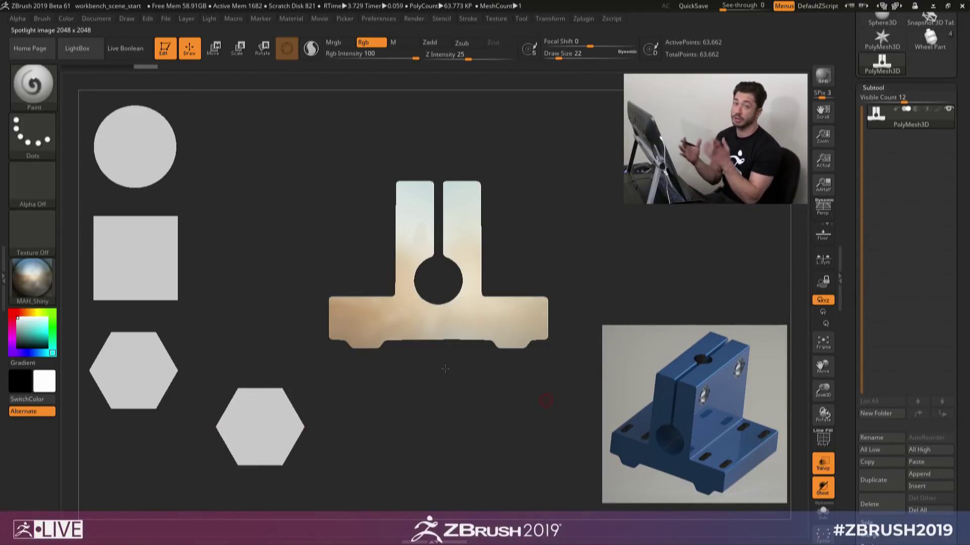
{"action": "left_click", "coordinate": [129, 48]}
{"action": "key", "text": "shift+z"}
Step: Move the hexagon copy between the bracket's feet, shrink it, and extend it horizontally into a long bar spanning the gap
{"action": "left_click_drag", "start_coordinate": [260, 426], "coordinate": [454, 333]}
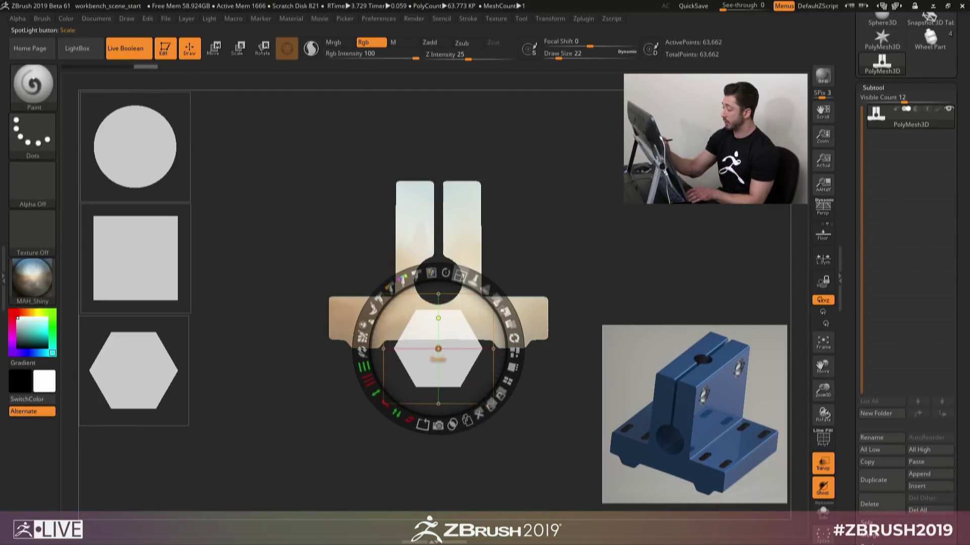
{"action": "left_click_drag", "start_coordinate": [460, 276], "coordinate": [343, 274]}
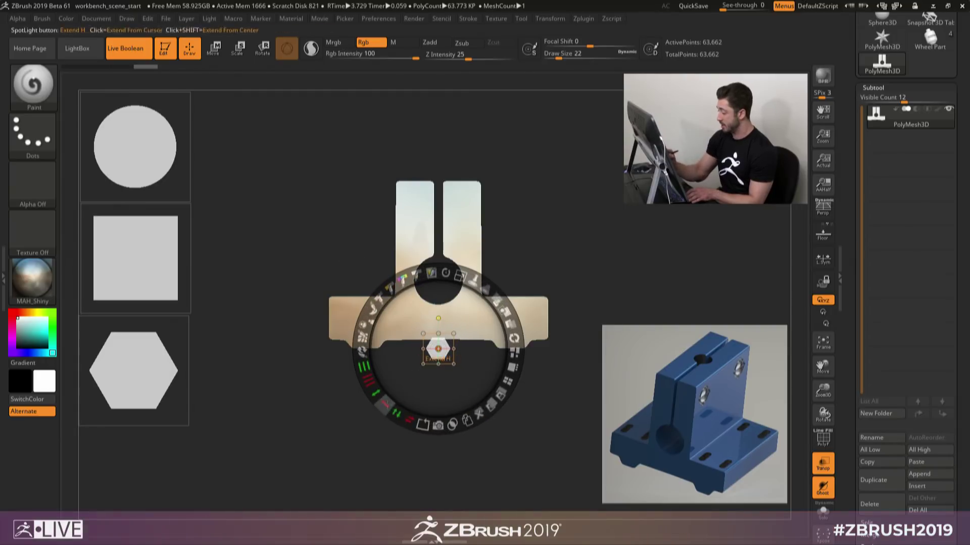
{"action": "left_click_drag", "start_coordinate": [385, 404], "coordinate": [348, 312]}
{"action": "left_click_drag", "start_coordinate": [380, 399], "coordinate": [354, 314]}
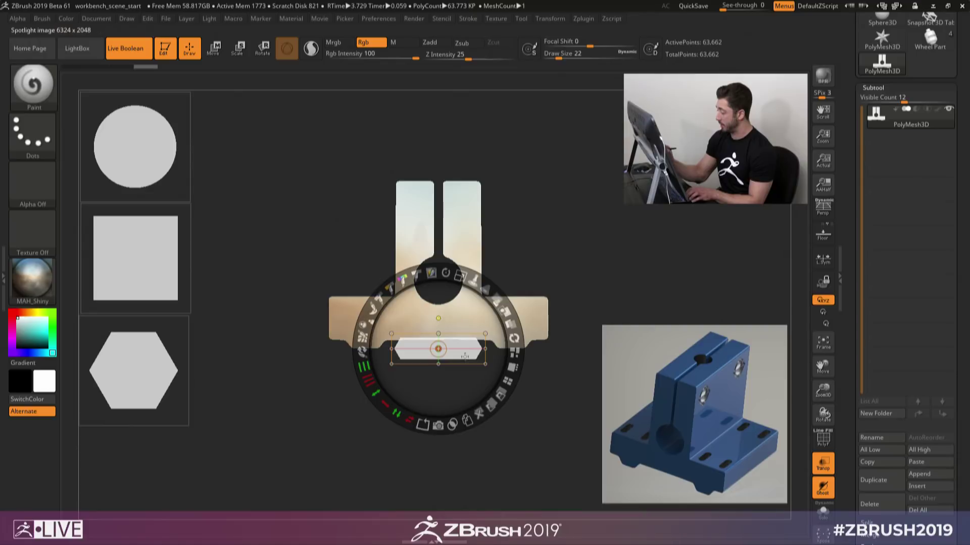
{"action": "mouse_move", "coordinate": [465, 350]}
{"action": "left_mouse_down"}
{"action": "mouse_move", "coordinate": [465, 342]}
{"action": "mouse_move", "coordinate": [464, 356]}
{"action": "left_mouse_up"}
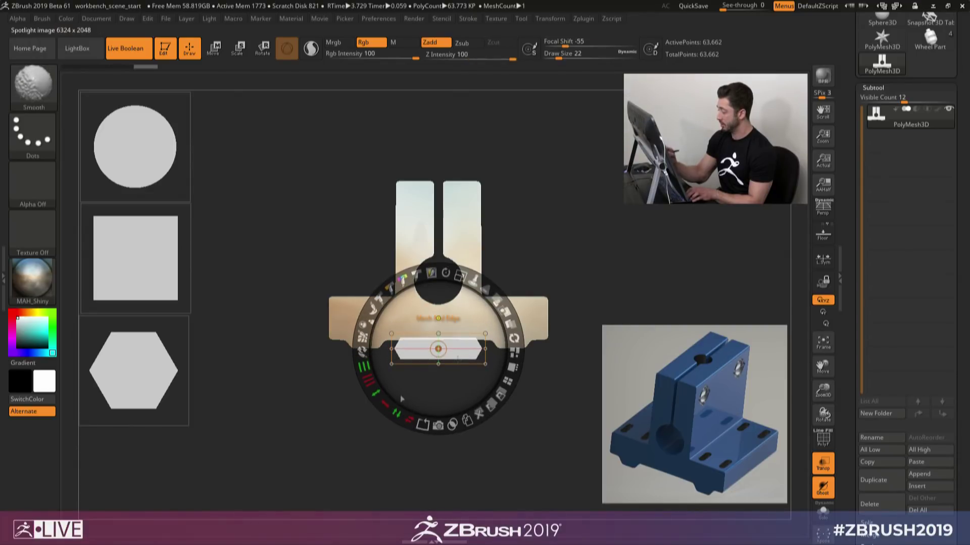
{"action": "left_click_drag", "start_coordinate": [377, 379], "coordinate": [375, 371]}
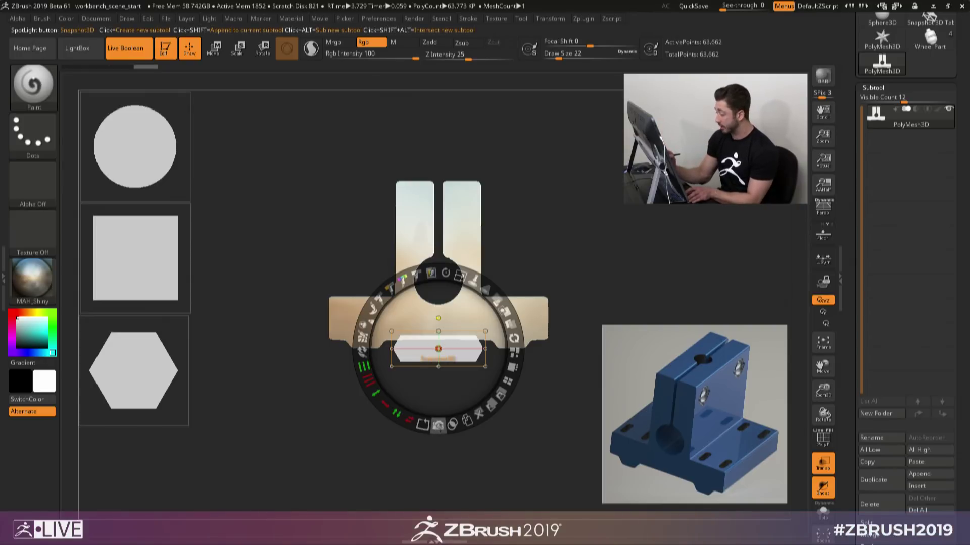
Step: Create a subtractive subtool from the elongated hexagon with Snapshot3D to cut a channel in the bracket's underside
{"action": "left_click", "coordinate": [443, 428]}
{"action": "key", "text": "shift+z"}
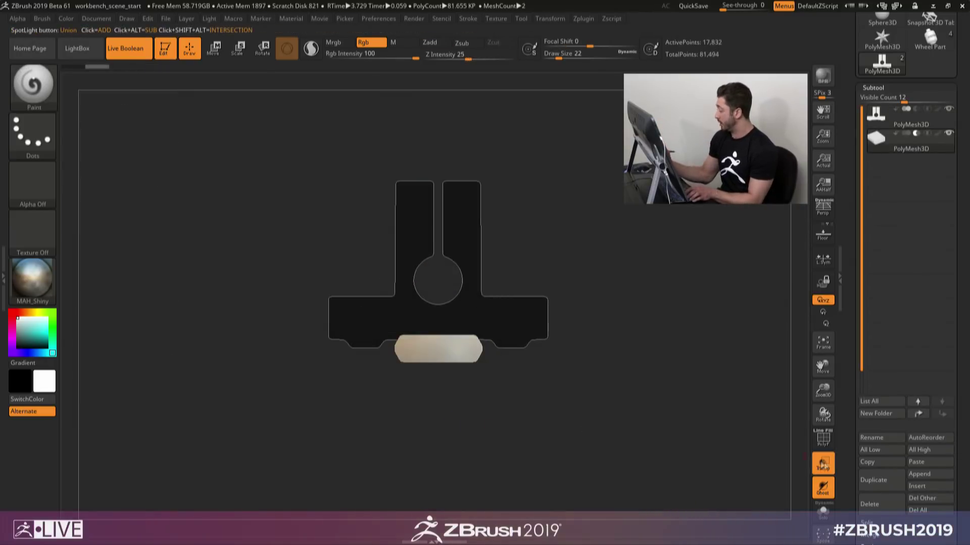
{"action": "left_click_drag", "start_coordinate": [504, 407], "coordinate": [543, 286]}
{"action": "left_click_drag", "start_coordinate": [543, 285], "coordinate": [618, 363], "text": "alt"}
Step: Examine the channel cut under the bracket with the subtractive shape's wireframe on and off, then from the front corner
{"action": "key", "text": "shift+f"}
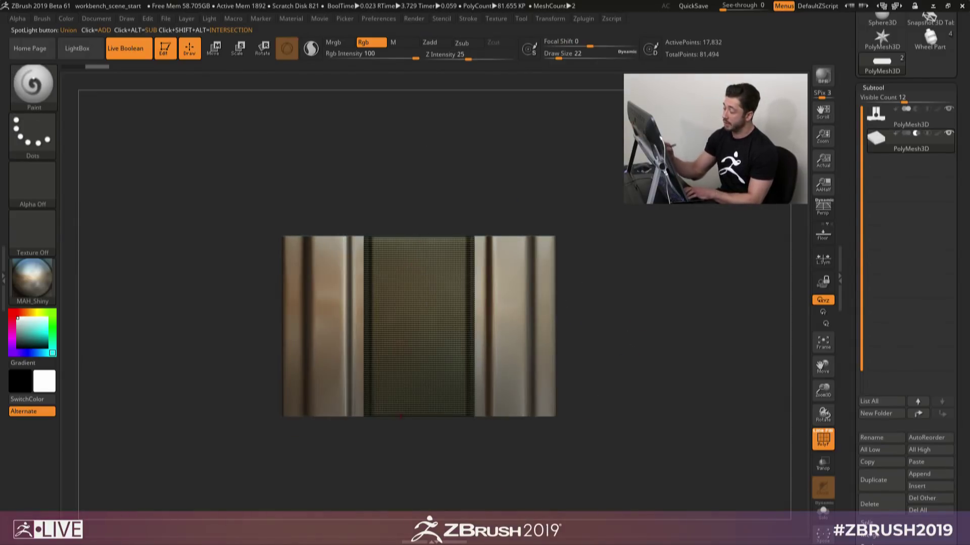
{"action": "left_click_drag", "start_coordinate": [415, 218], "coordinate": [416, 273]}
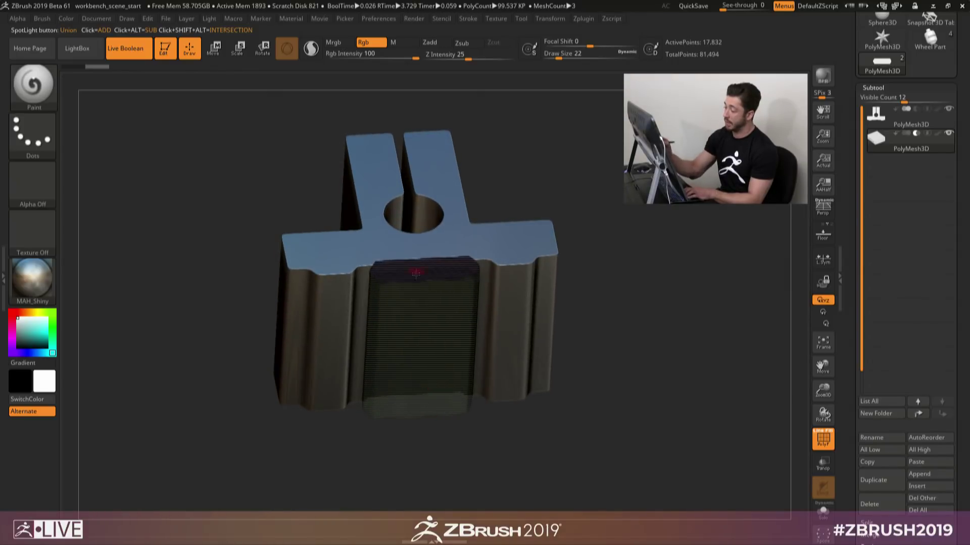
{"action": "key", "text": "shift+f"}
{"action": "mouse_move", "coordinate": [428, 347]}
{"action": "right_mouse_down", "text": "shift"}
{"action": "mouse_move", "coordinate": [420, 289]}
{"action": "mouse_move", "coordinate": [419, 345]}
{"action": "right_mouse_up", "text": "shift"}
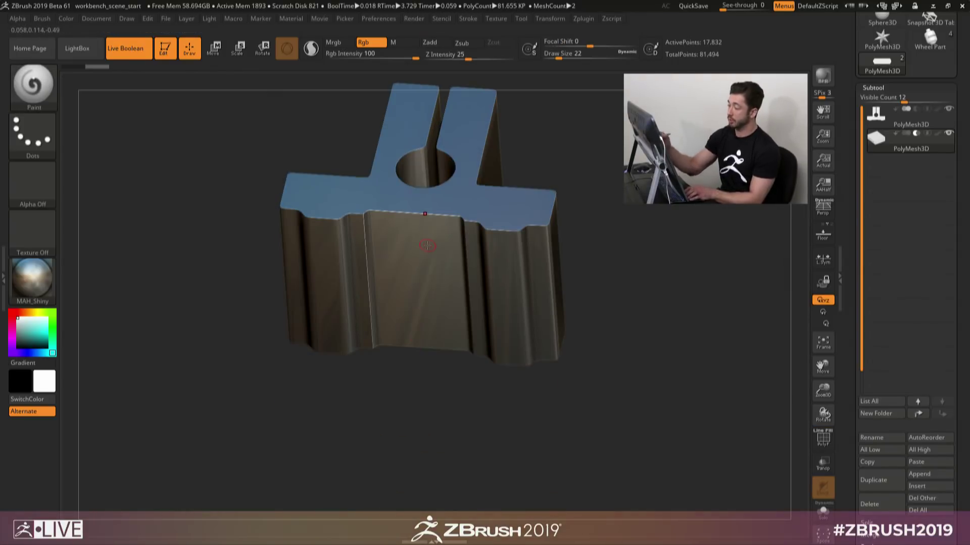
{"action": "right_click_drag", "start_coordinate": [594, 457], "coordinate": [615, 434], "text": "shift"}
{"action": "right_click_drag", "start_coordinate": [615, 434], "coordinate": [570, 328], "text": "ctrl"}
{"action": "right_click_drag", "start_coordinate": [571, 329], "coordinate": [565, 413], "text": "shift"}
{"action": "mouse_move", "coordinate": [535, 285]}
{"action": "right_mouse_down", "text": "alt"}
{"action": "mouse_move", "coordinate": [527, 374]}
{"action": "mouse_move", "coordinate": [595, 405]}
{"action": "mouse_move", "coordinate": [552, 402]}
{"action": "mouse_move", "coordinate": [578, 407]}
{"action": "right_mouse_up", "text": "alt"}
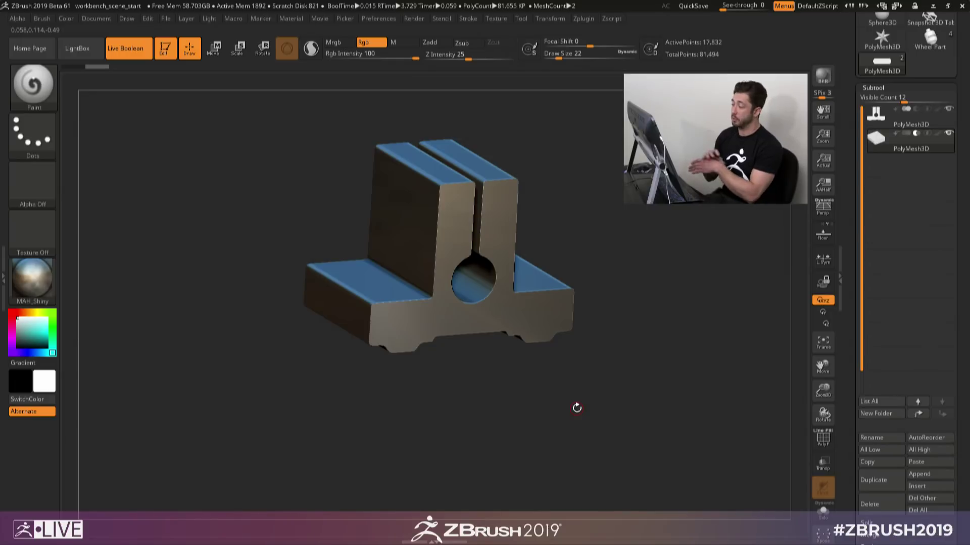
Step: Show the SpotLight shapes with the dial hidden, and open the Spotlight section of LightBox
{"action": "key", "text": "shift+z"}
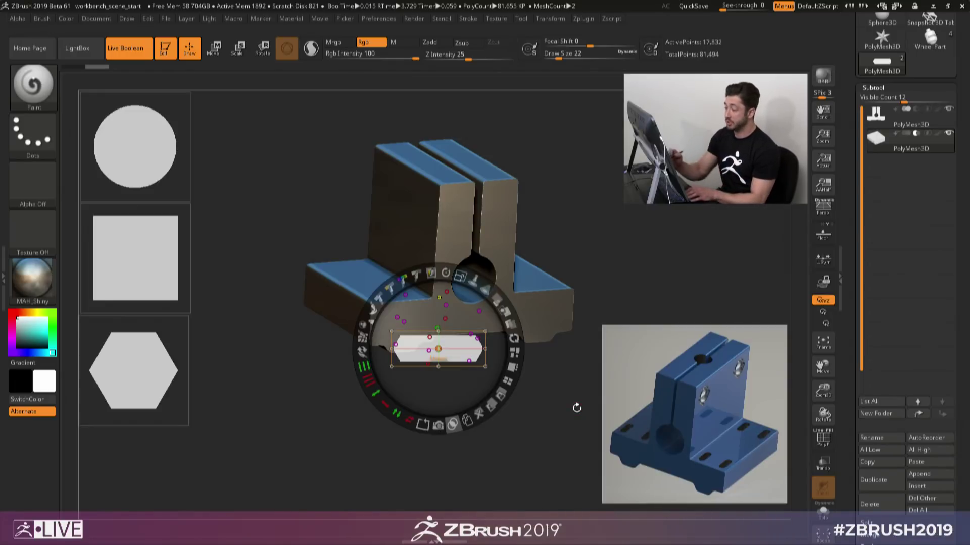
{"action": "key", "text": "z"}
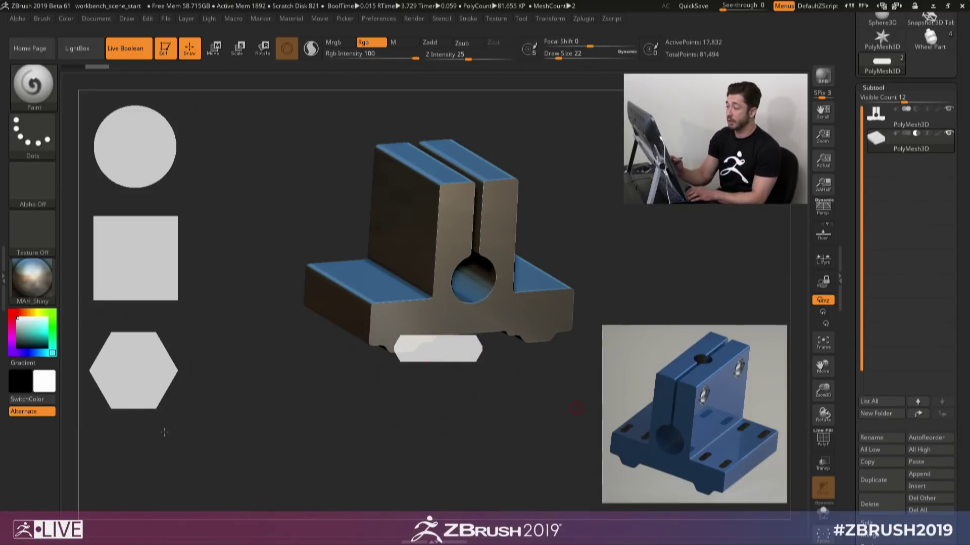
{"action": "left_click", "coordinate": [77, 48]}
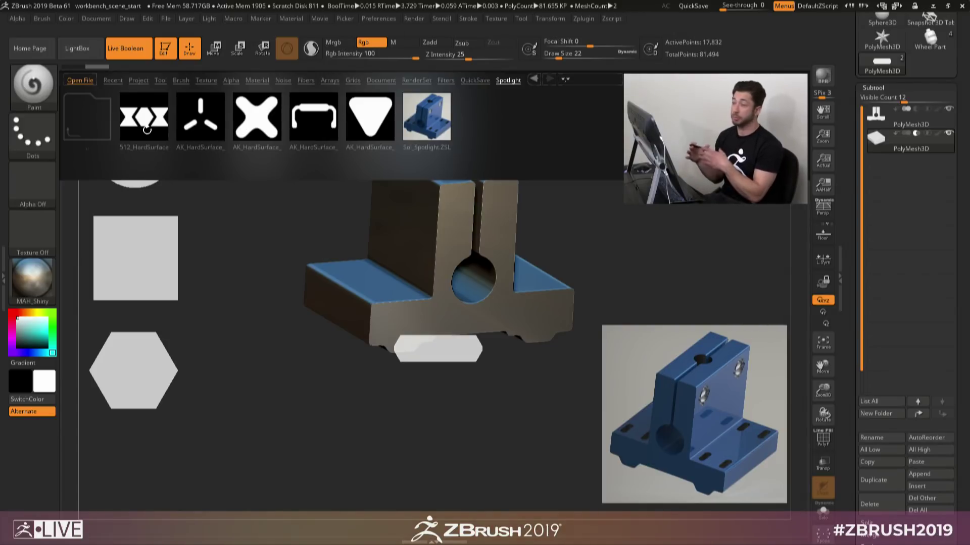
Step: Close LightBox, face the bracket front-on, and move the elongated hexagon shape away to beside the bracket's upright
{"action": "key", "text": "shift+z"}
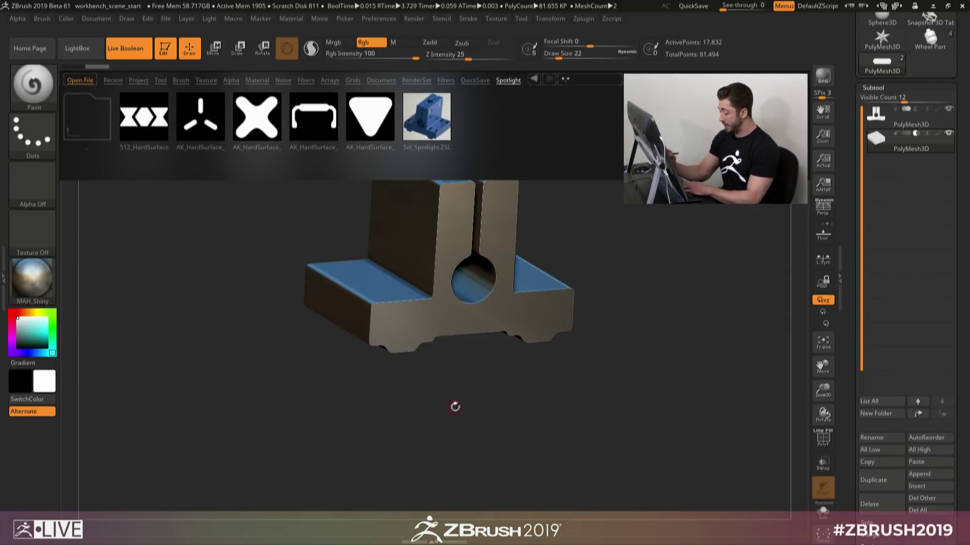
{"action": "key", "text": "comma"}
{"action": "left_click_drag", "start_coordinate": [455, 406], "coordinate": [463, 389], "text": "shift"}
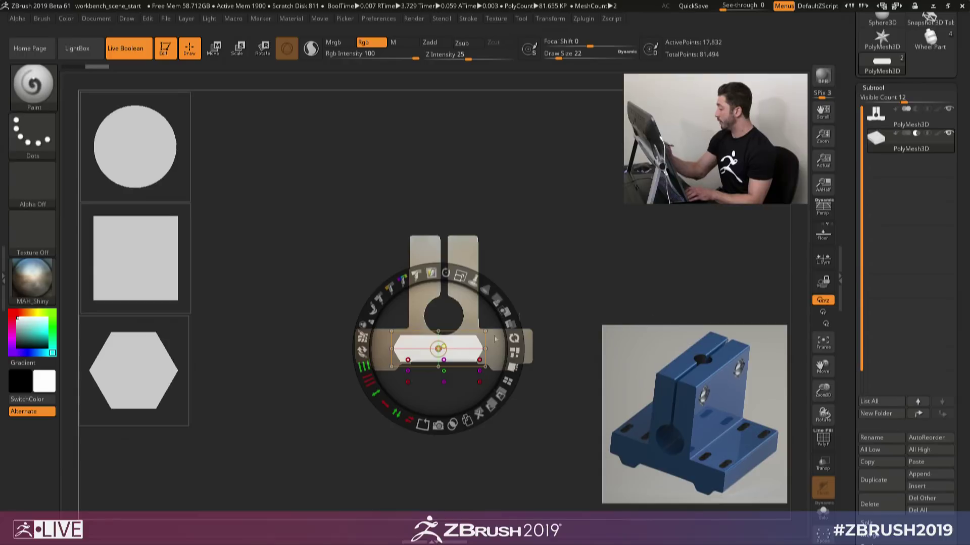
{"action": "left_click_drag", "start_coordinate": [455, 361], "coordinate": [362, 293]}
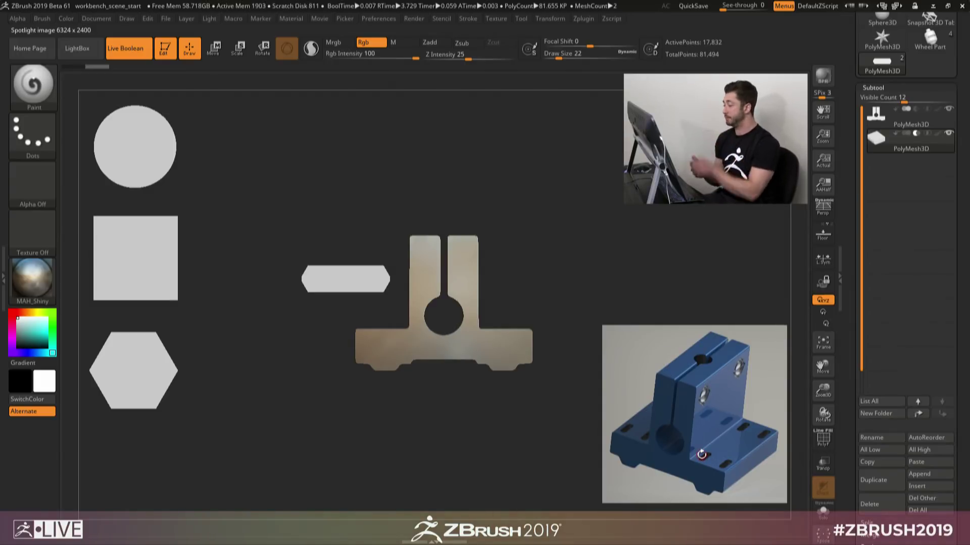
Step: Blank out the elongated hexagon over the bracket's top view and resize its frame to match the bracket's rectangular footprint
{"action": "right_click_drag", "start_coordinate": [556, 274], "coordinate": [500, 441]}
{"action": "key", "text": "z"}
{"action": "left_click_drag", "start_coordinate": [370, 274], "coordinate": [444, 278]}
{"action": "left_click_drag", "start_coordinate": [515, 252], "coordinate": [497, 342]}
{"action": "left_click", "coordinate": [436, 208]}
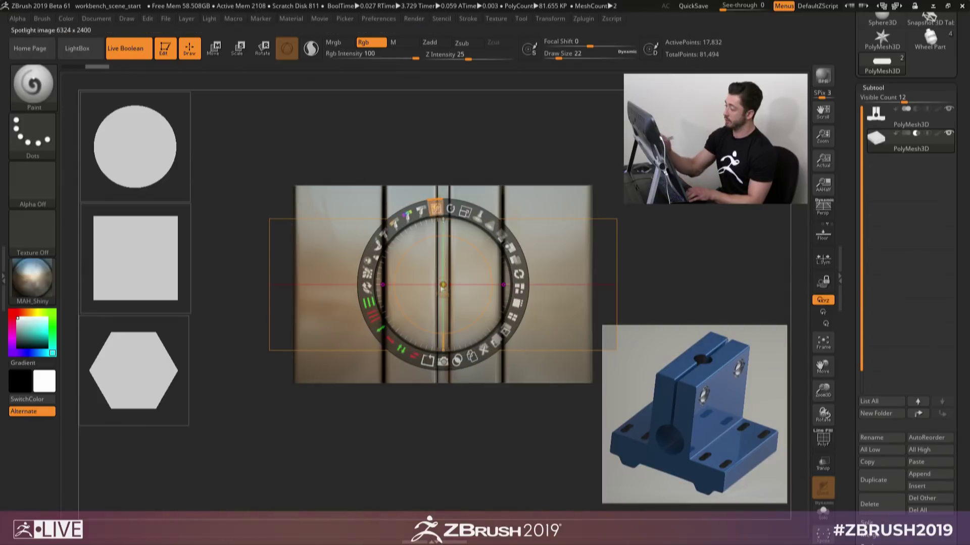
{"action": "left_click_drag", "start_coordinate": [382, 323], "coordinate": [401, 348]}
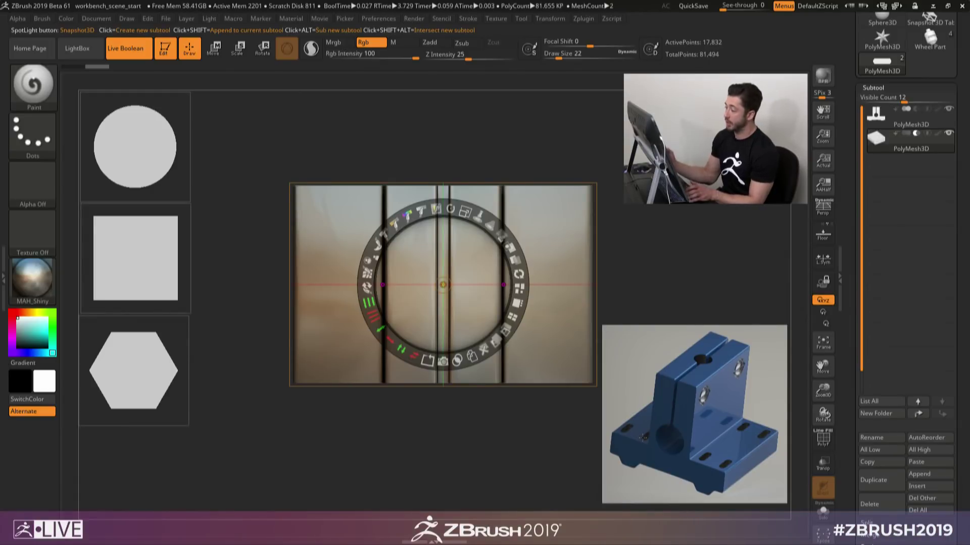
Step: Duplicate the circle shape, shrink the copy, and extend it horizontally into a long rounded slot
{"action": "left_click_drag", "start_coordinate": [155, 158], "coordinate": [237, 149]}
{"action": "left_click", "coordinate": [196, 228]}
{"action": "mouse_move", "coordinate": [266, 94]}
{"action": "left_mouse_down"}
{"action": "mouse_move", "coordinate": [295, 100]}
{"action": "mouse_move", "coordinate": [292, 170]}
{"action": "mouse_move", "coordinate": [297, 102]}
{"action": "mouse_move", "coordinate": [263, 82]}
{"action": "left_mouse_up"}
{"action": "left_click_drag", "start_coordinate": [274, 161], "coordinate": [272, 150]}
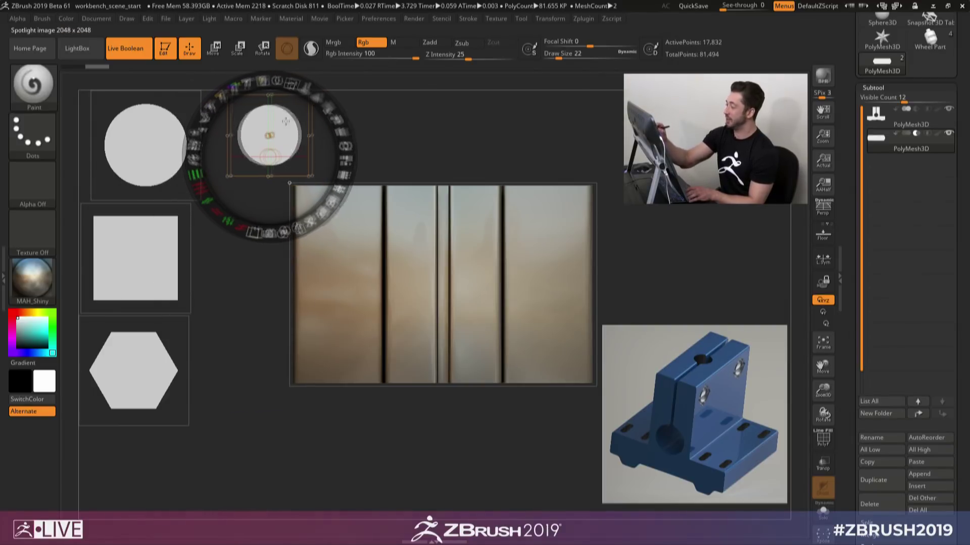
{"action": "left_click", "coordinate": [275, 134]}
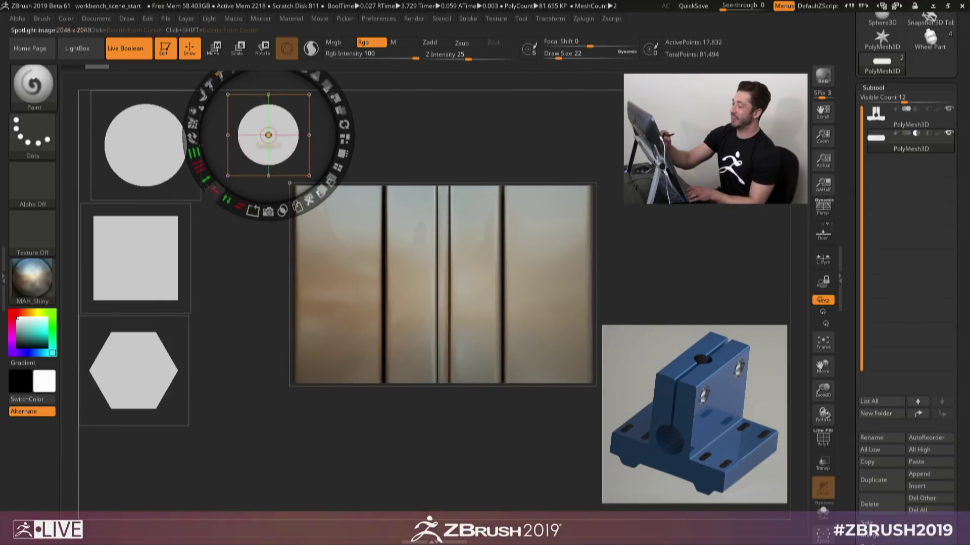
{"action": "left_click_drag", "start_coordinate": [211, 188], "coordinate": [180, 82]}
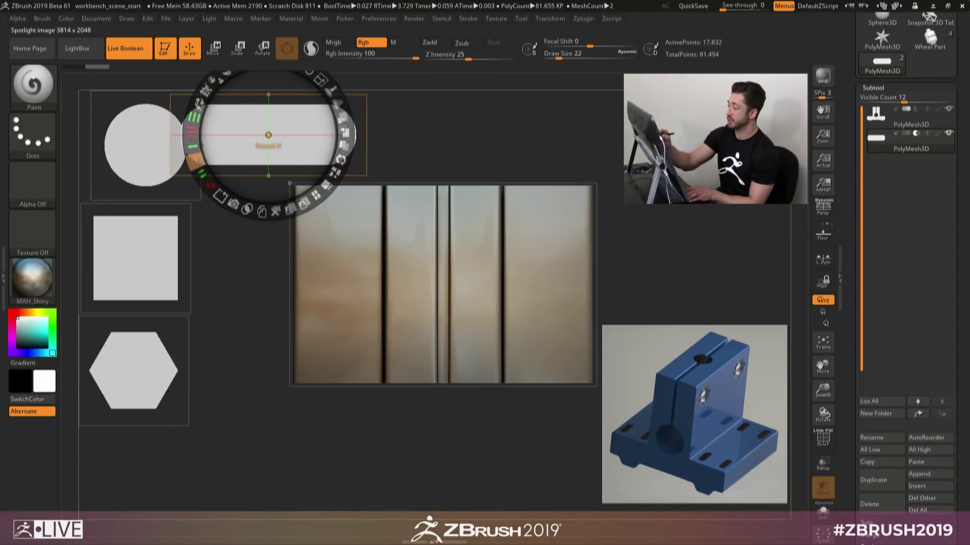
Step: Rotate the slot shape upright, shrink it, and place it near the back inner edge of the bracket's left flange
{"action": "left_click_drag", "start_coordinate": [300, 141], "coordinate": [407, 274]}
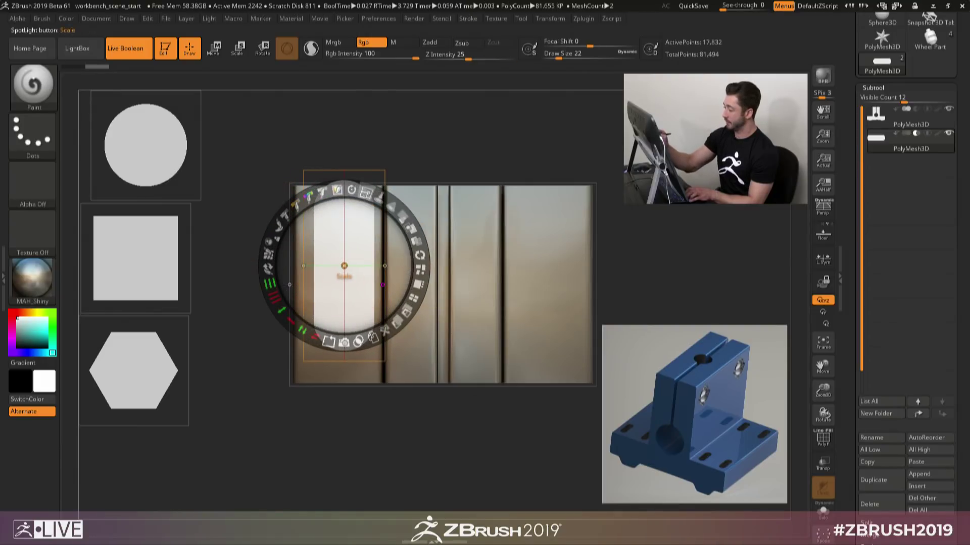
{"action": "left_click_drag", "start_coordinate": [369, 194], "coordinate": [278, 230]}
{"action": "left_click_drag", "start_coordinate": [352, 247], "coordinate": [367, 204]}
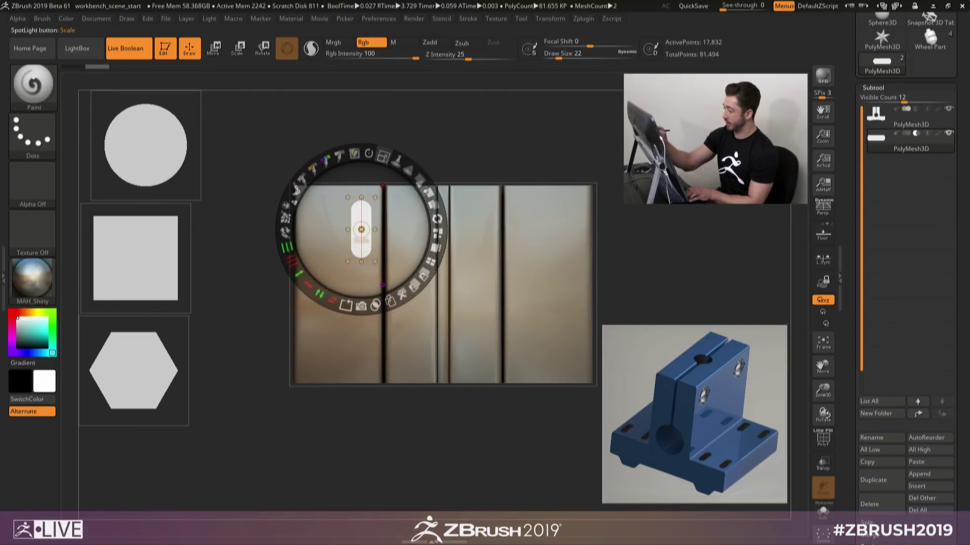
{"action": "left_click_drag", "start_coordinate": [319, 284], "coordinate": [303, 270]}
{"action": "left_click_drag", "start_coordinate": [367, 211], "coordinate": [366, 212]}
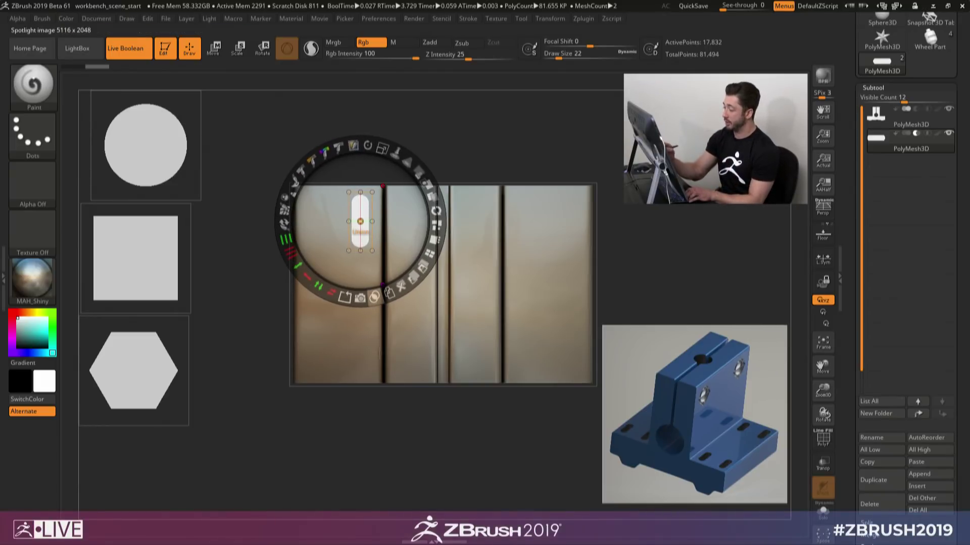
Step: Union two parallel slots into the blank frame over the left flange's back corner and reselect the frame
{"action": "left_click_drag", "start_coordinate": [364, 204], "coordinate": [319, 210]}
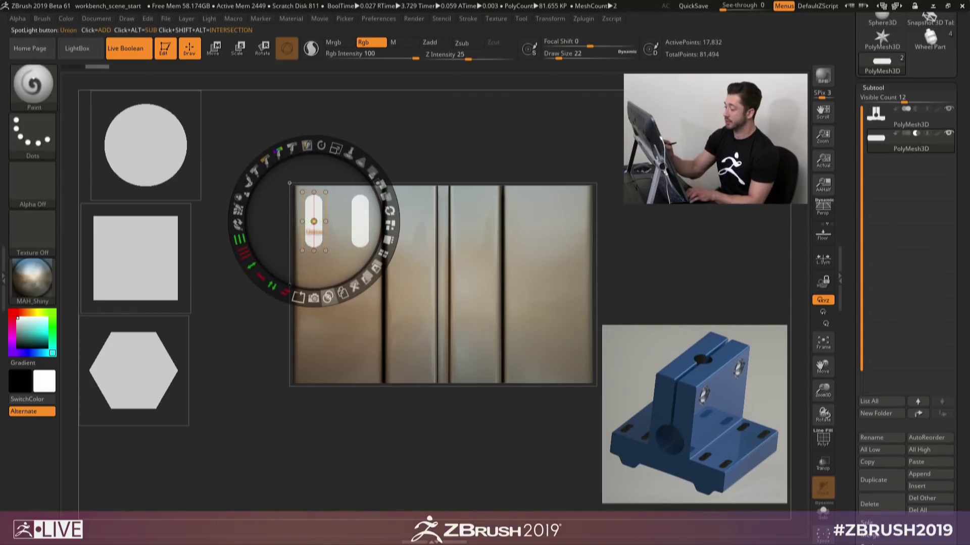
{"action": "left_click", "coordinate": [355, 333]}
{"action": "left_click", "coordinate": [431, 306]}
{"action": "mouse_move", "coordinate": [440, 304]}
{"action": "left_mouse_down"}
{"action": "mouse_move", "coordinate": [433, 322]}
{"action": "mouse_move", "coordinate": [457, 300]}
{"action": "left_mouse_up"}
{"action": "left_click", "coordinate": [436, 303]}
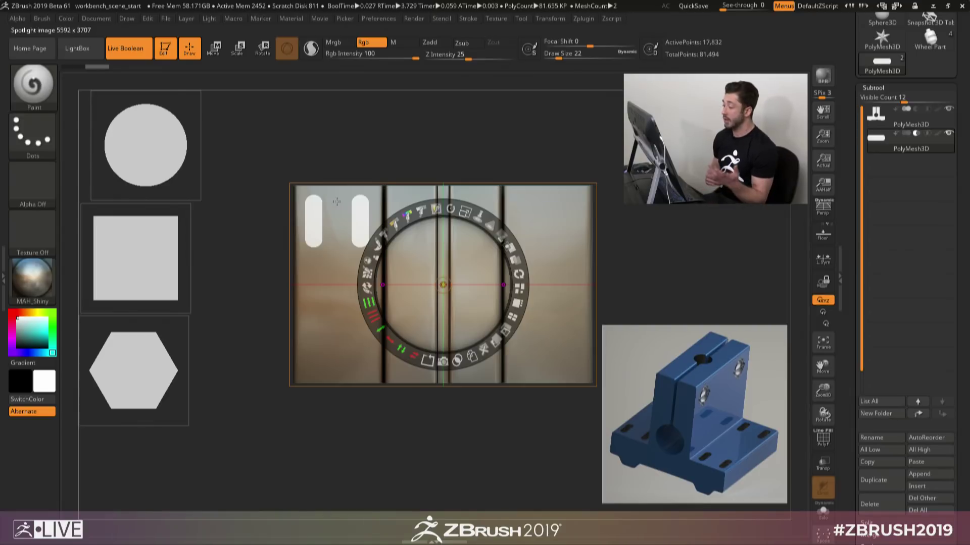
Step: Mirror the slot pair horizontally and vertically to all four flange corners, and bring the two rows slightly closer together
{"action": "key", "text": "shift"}
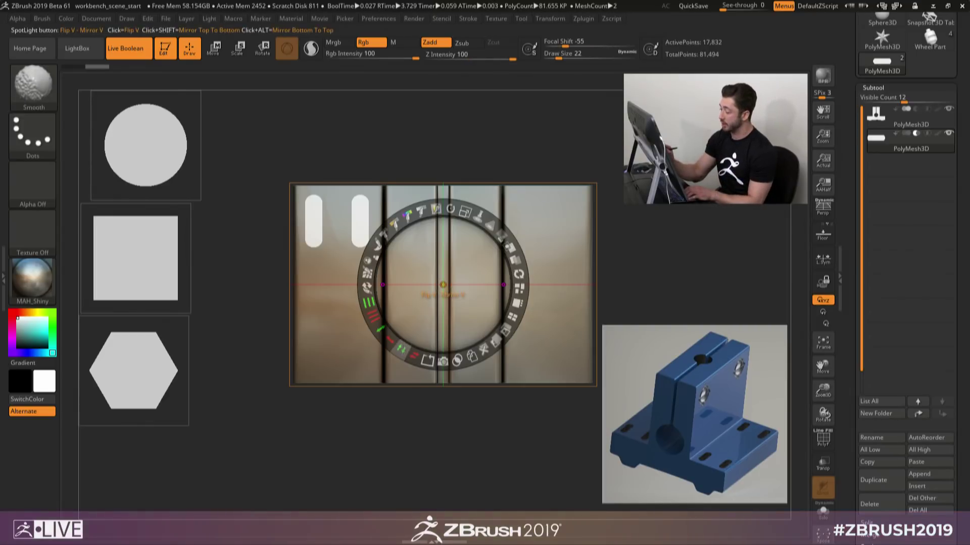
{"action": "left_click", "coordinate": [401, 349], "text": "shift"}
{"action": "left_click", "coordinate": [415, 357], "text": "shift"}
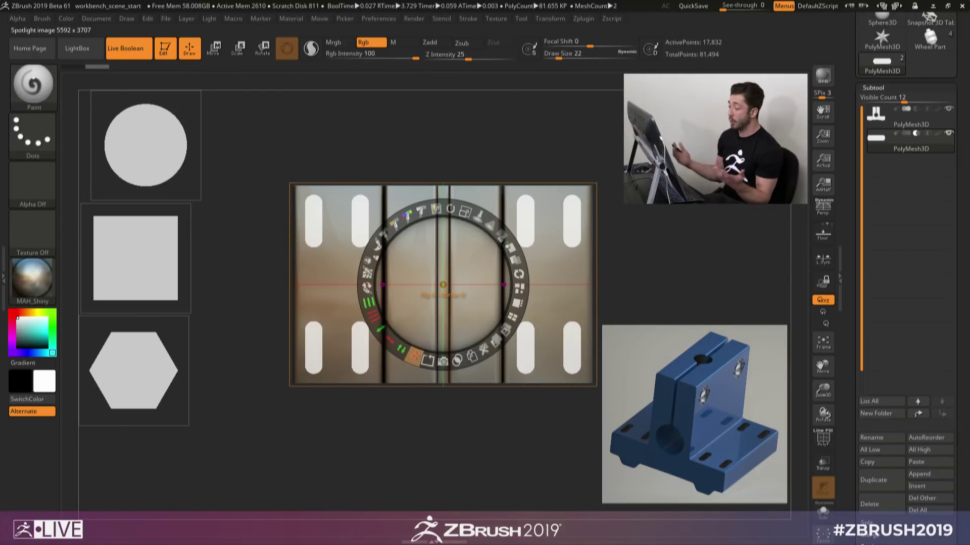
{"action": "mouse_move", "coordinate": [387, 334]}
{"action": "left_mouse_down"}
{"action": "mouse_move", "coordinate": [395, 342]}
{"action": "mouse_move", "coordinate": [388, 333]}
{"action": "left_mouse_up"}
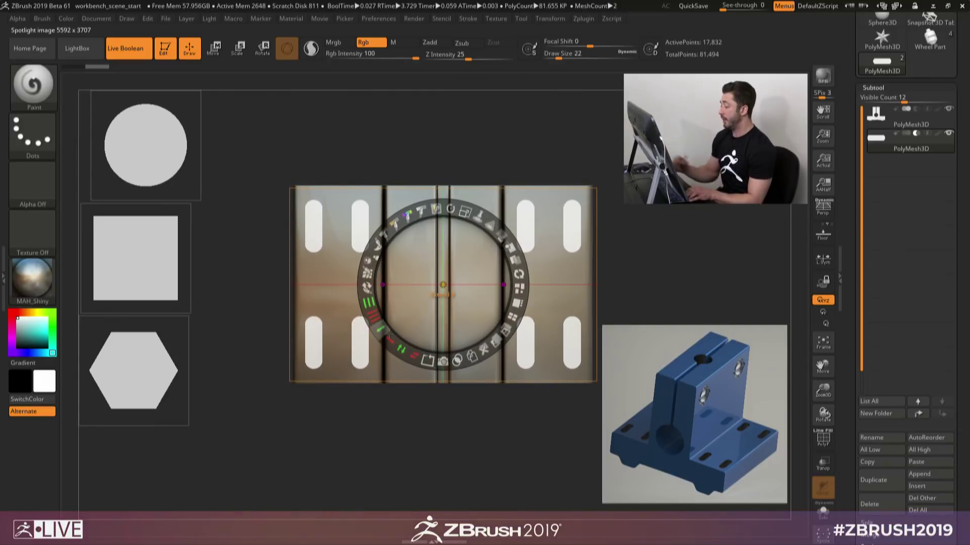
Step: Create a subtractive subtool from the eight-slot pattern with Snapshot3D to cut slots through the bracket's flanges
{"action": "left_click", "coordinate": [443, 360]}
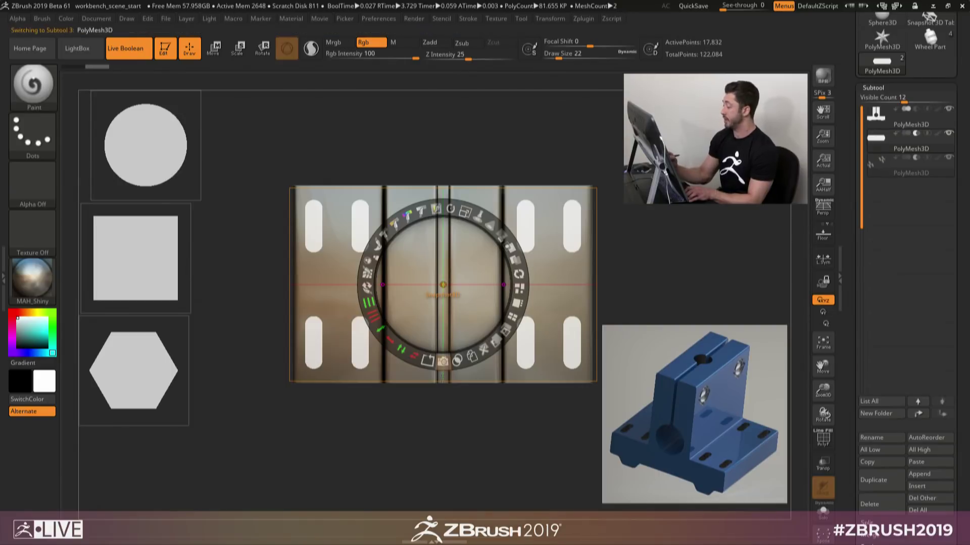
{"action": "key", "text": "shift+z"}
{"action": "left_click_drag", "start_coordinate": [544, 439], "coordinate": [619, 346]}
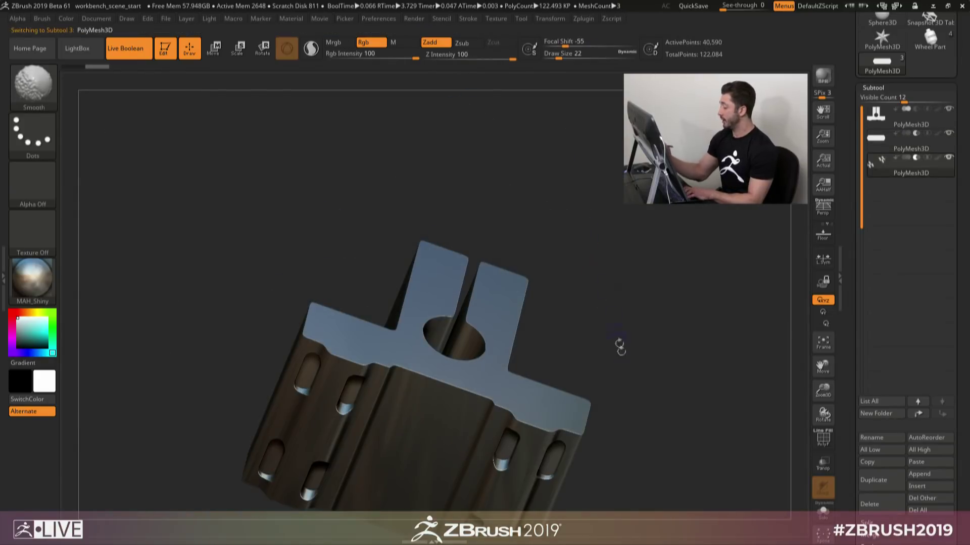
Step: Examine the slots cut in the bracket's flanges with the wireframe on and off, then show the SpotLight shapes
{"action": "key", "text": "shift+f"}
{"action": "mouse_move", "coordinate": [638, 416]}
{"action": "left_mouse_down", "text": "alt"}
{"action": "mouse_move", "coordinate": [643, 321]}
{"action": "mouse_move", "coordinate": [655, 373]}
{"action": "mouse_move", "coordinate": [675, 368]}
{"action": "mouse_move", "coordinate": [684, 379]}
{"action": "mouse_move", "coordinate": [631, 290]}
{"action": "mouse_move", "coordinate": [617, 286]}
{"action": "left_mouse_up", "text": "alt"}
{"action": "key", "text": "w"}
{"action": "mouse_move", "coordinate": [514, 349]}
{"action": "left_mouse_down", "text": "alt"}
{"action": "mouse_move", "coordinate": [451, 349]}
{"action": "mouse_move", "coordinate": [518, 349]}
{"action": "mouse_move", "coordinate": [499, 348]}
{"action": "left_mouse_up", "text": "alt"}
{"action": "key", "text": "shift+f"}
{"action": "mouse_move", "coordinate": [641, 361]}
{"action": "left_mouse_down"}
{"action": "mouse_move", "coordinate": [692, 352]}
{"action": "mouse_move", "coordinate": [648, 341]}
{"action": "mouse_move", "coordinate": [574, 447]}
{"action": "mouse_move", "coordinate": [660, 317]}
{"action": "mouse_move", "coordinate": [596, 267]}
{"action": "mouse_move", "coordinate": [608, 299]}
{"action": "left_mouse_up"}
{"action": "key", "text": "q"}
{"action": "key", "text": "shift+z"}
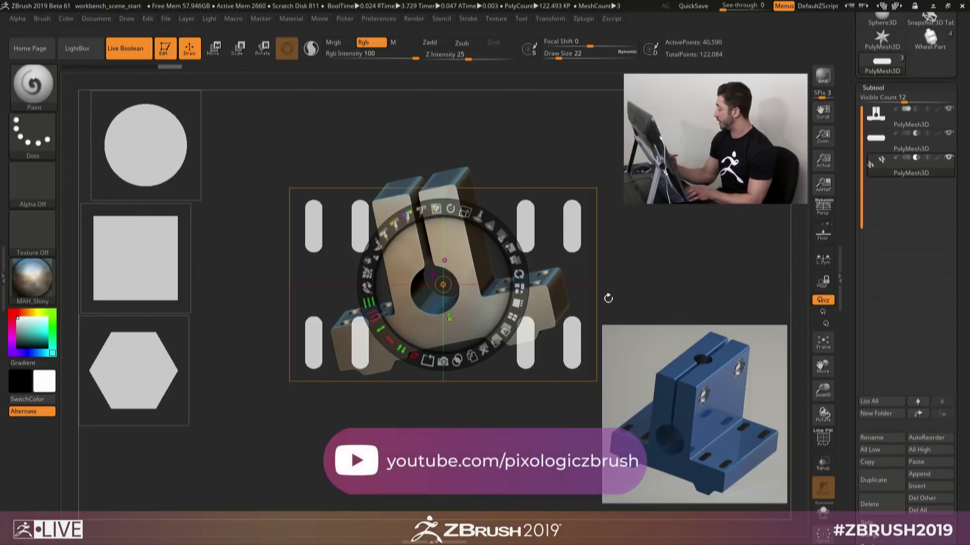
Step: Reposition the bracket reference image beside the model and shift the slot pattern down over the bracket's top view
{"action": "left_click_drag", "start_coordinate": [702, 432], "coordinate": [697, 208]}
{"action": "key", "text": "z"}
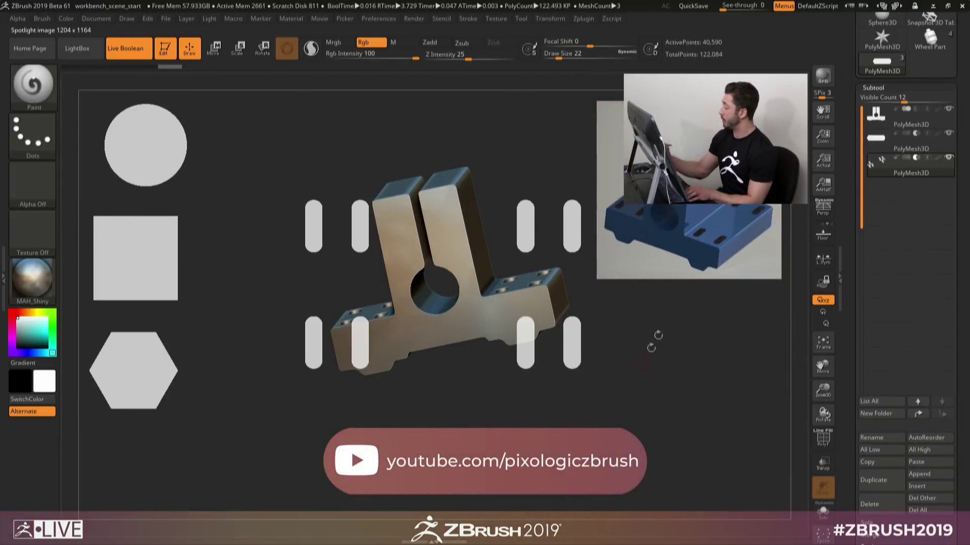
{"action": "key", "text": "shift+z"}
{"action": "left_click_drag", "start_coordinate": [575, 323], "coordinate": [545, 426]}
{"action": "key", "text": "shift+z"}
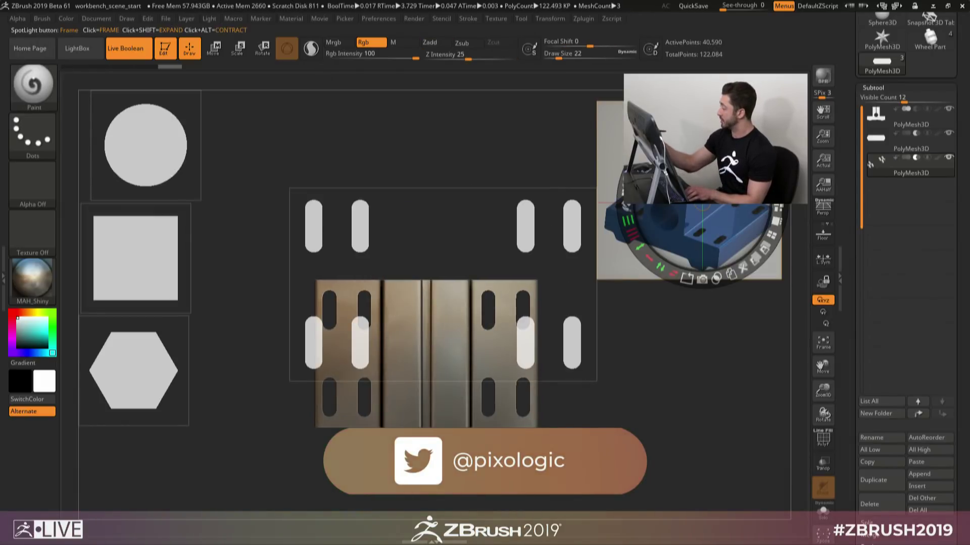
{"action": "left_click_drag", "start_coordinate": [702, 203], "coordinate": [673, 368]}
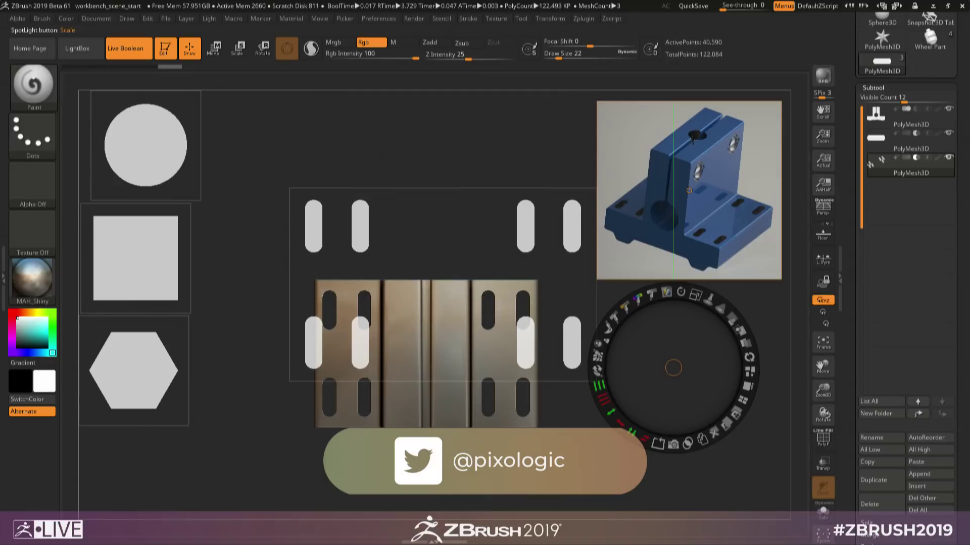
{"action": "left_click_drag", "start_coordinate": [735, 175], "coordinate": [726, 422]}
{"action": "left_click_drag", "start_coordinate": [475, 298], "coordinate": [454, 343]}
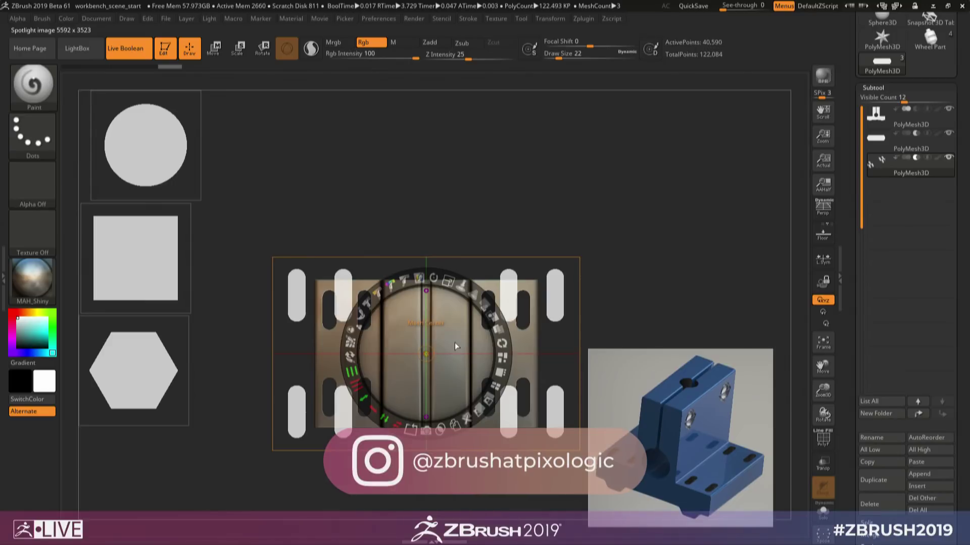
Step: Isolate the subtractive slot shapes and examine their wireframe and end caps up close
{"action": "key", "text": "shift+z"}
{"action": "key", "text": "shift+f"}
{"action": "right_click_drag", "start_coordinate": [454, 343], "coordinate": [498, 396]}
{"action": "left_click", "coordinate": [578, 403], "text": "ctrl+shift"}
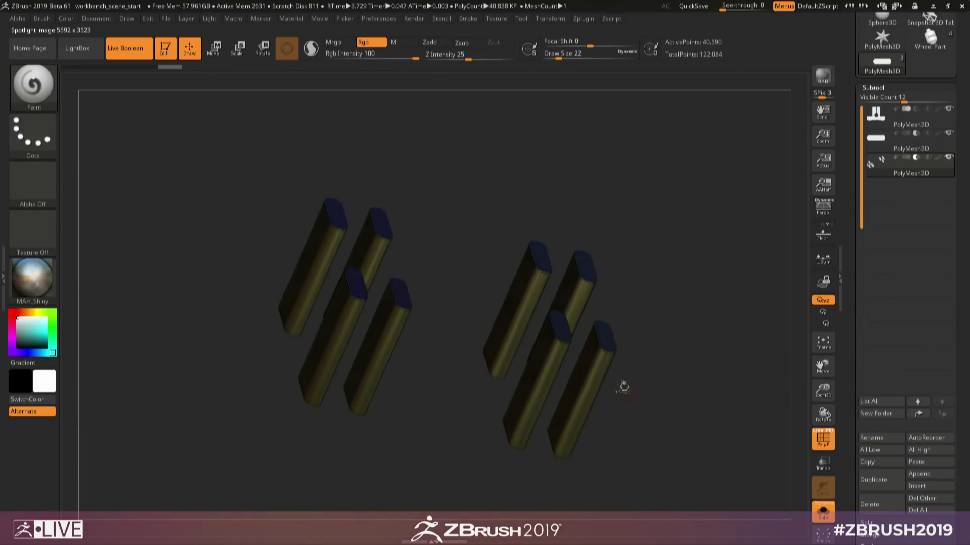
{"action": "right_click_drag", "start_coordinate": [622, 387], "coordinate": [629, 365], "text": "ctrl"}
{"action": "mouse_move", "coordinate": [379, 327]}
{"action": "right_mouse_down", "text": "alt"}
{"action": "mouse_move", "coordinate": [589, 379]}
{"action": "mouse_move", "coordinate": [509, 353]}
{"action": "mouse_move", "coordinate": [580, 343]}
{"action": "mouse_move", "coordinate": [422, 351]}
{"action": "mouse_move", "coordinate": [493, 329]}
{"action": "mouse_move", "coordinate": [461, 309]}
{"action": "right_mouse_up", "text": "alt"}
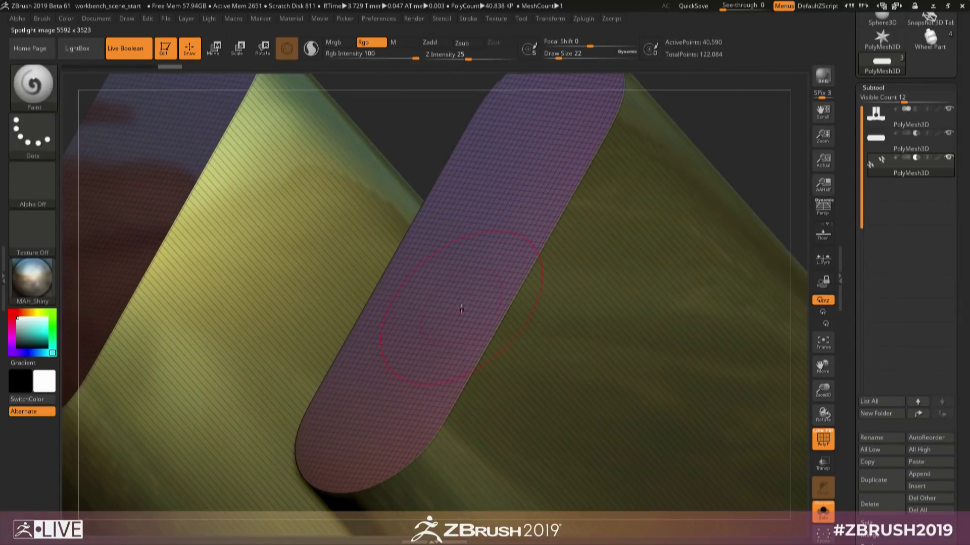
{"action": "mouse_move", "coordinate": [594, 187]}
{"action": "right_mouse_down", "text": "ctrl"}
{"action": "mouse_move", "coordinate": [526, 252]}
{"action": "mouse_move", "coordinate": [495, 329]}
{"action": "mouse_move", "coordinate": [576, 331]}
{"action": "mouse_move", "coordinate": [545, 331]}
{"action": "mouse_move", "coordinate": [570, 334]}
{"action": "mouse_move", "coordinate": [512, 364]}
{"action": "right_mouse_up", "text": "ctrl"}
{"action": "key", "text": "shift+f"}
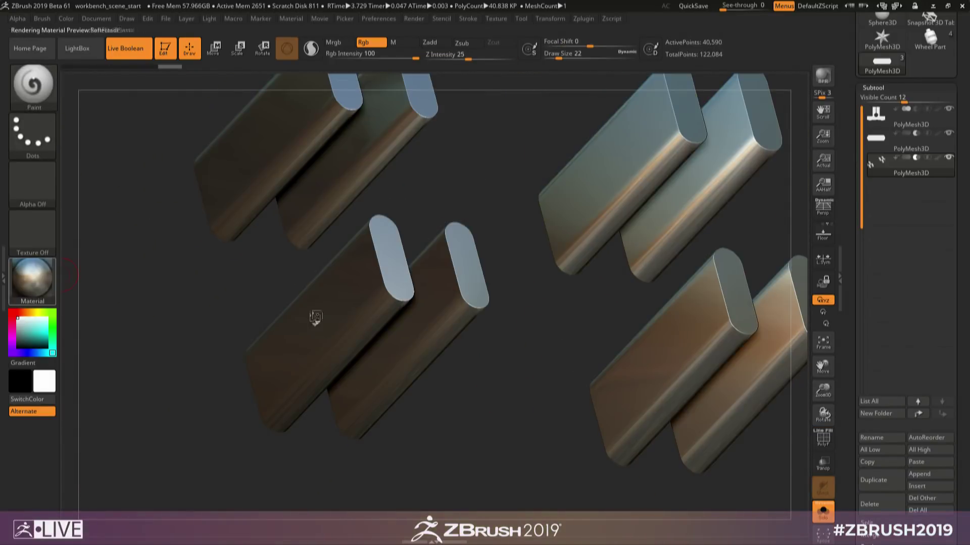
Step: Switch the material to MatCap Gray and inspect the slot shapes' wireframe, both alone and within the bracket
{"action": "key", "text": "m"}
{"action": "left_click", "coordinate": [217, 191]}
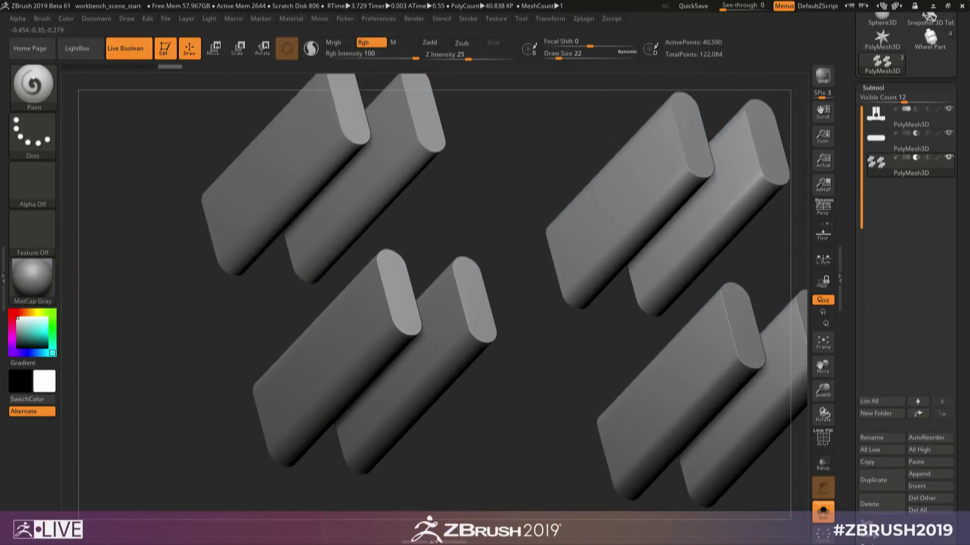
{"action": "key", "text": "shift+f"}
{"action": "right_click_drag", "start_coordinate": [403, 321], "coordinate": [480, 328]}
{"action": "mouse_move", "coordinate": [479, 328]}
{"action": "right_mouse_down", "text": "ctrl"}
{"action": "mouse_move", "coordinate": [502, 335]}
{"action": "mouse_move", "coordinate": [332, 310]}
{"action": "right_mouse_up", "text": "ctrl"}
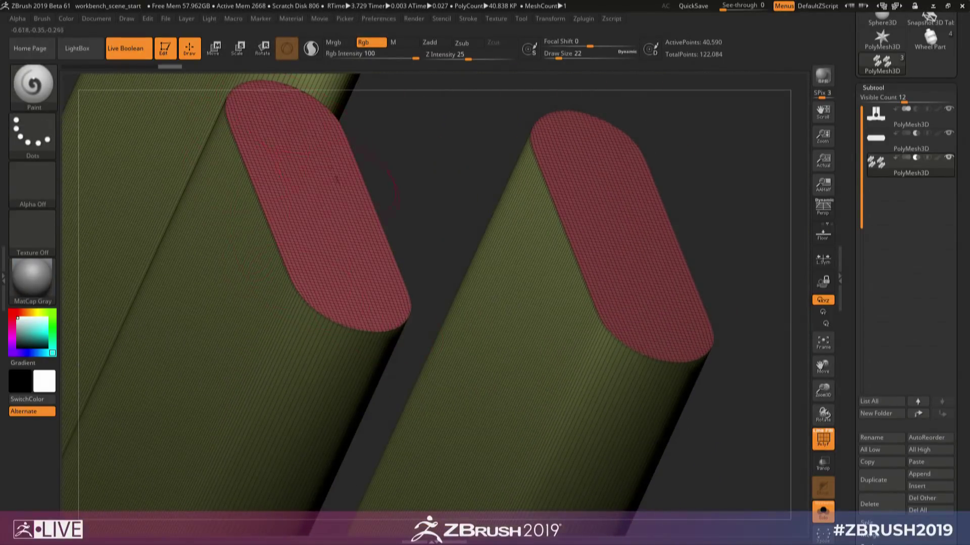
{"action": "mouse_move", "coordinate": [426, 320]}
{"action": "right_mouse_down", "text": "ctrl"}
{"action": "mouse_move", "coordinate": [145, 288]}
{"action": "mouse_move", "coordinate": [481, 406]}
{"action": "right_mouse_up", "text": "ctrl"}
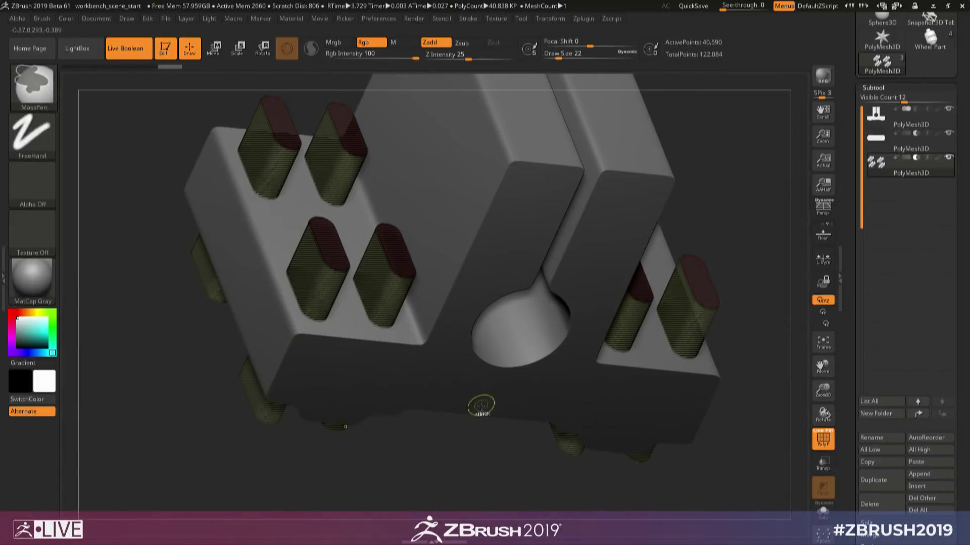
{"action": "key", "text": "shift+f"}
{"action": "right_click_drag", "start_coordinate": [325, 244], "coordinate": [554, 438], "text": "ctrl"}
Step: Center the SpotLight shapes on the bracket's top view, swap in the circle from the quick-select shapes, and shrink it to a small disc
{"action": "key", "text": "shift+z"}
{"action": "left_click_drag", "start_coordinate": [432, 379], "coordinate": [470, 295]}
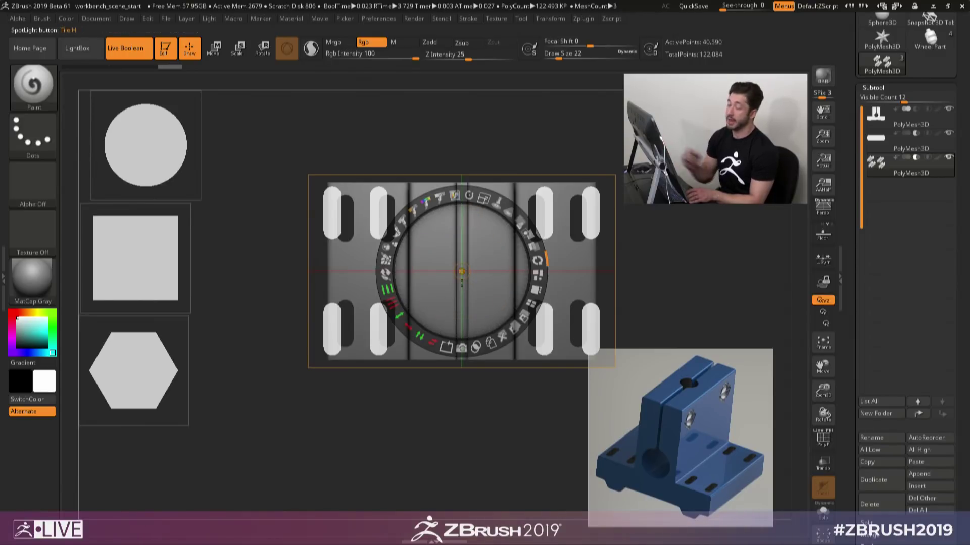
{"action": "left_click", "coordinate": [150, 154]}
{"action": "left_click", "coordinate": [156, 260]}
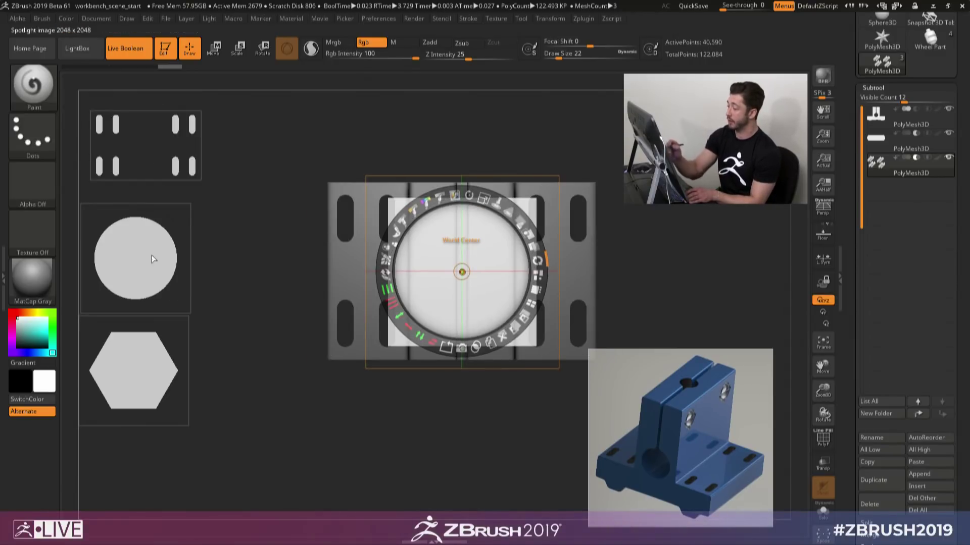
{"action": "left_click", "coordinate": [155, 377]}
{"action": "left_click", "coordinate": [156, 260]}
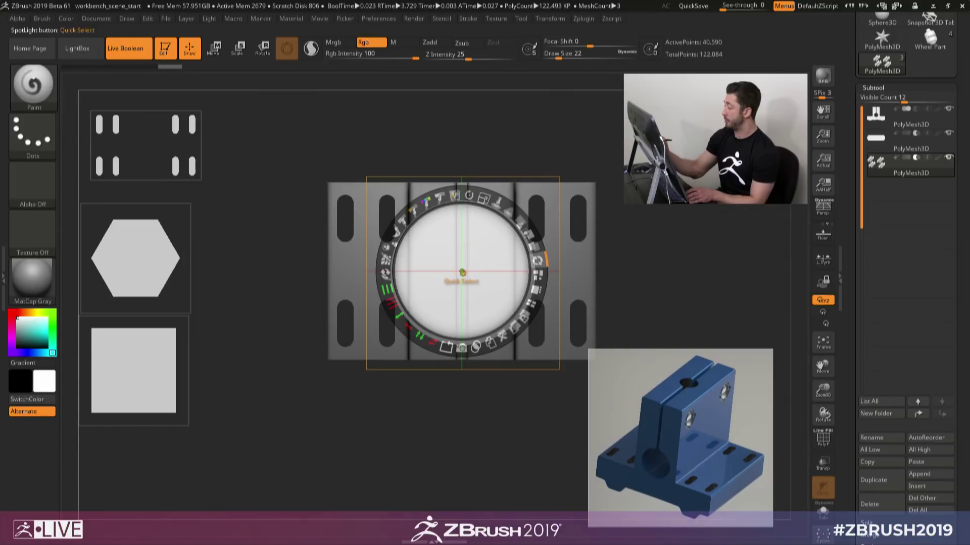
{"action": "left_click_drag", "start_coordinate": [484, 197], "coordinate": [366, 186]}
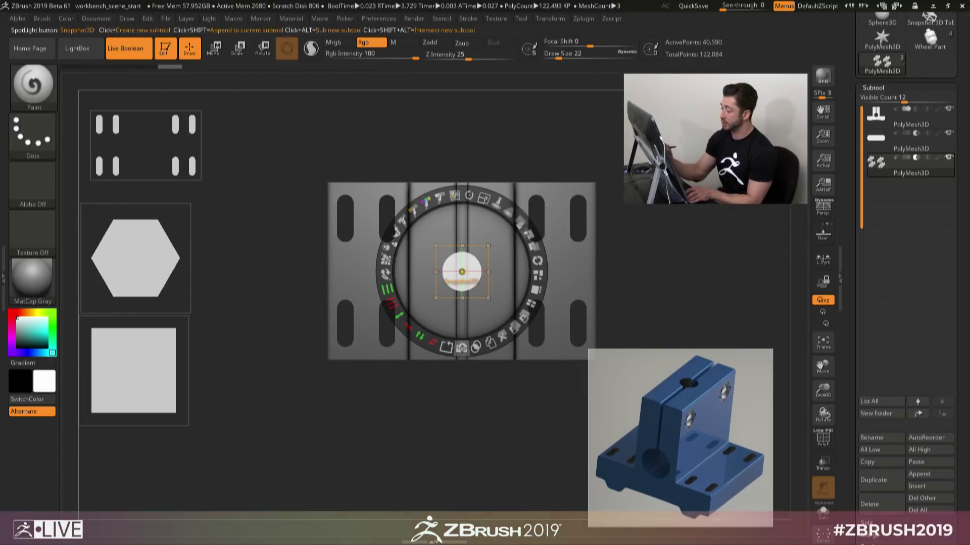
Step: Create a subtractive cylinder subtool from the small circle with Snapshot3D and inspect its wireframe from the bracket's front
{"action": "left_click", "coordinate": [461, 349]}
{"action": "key", "text": "shift+z"}
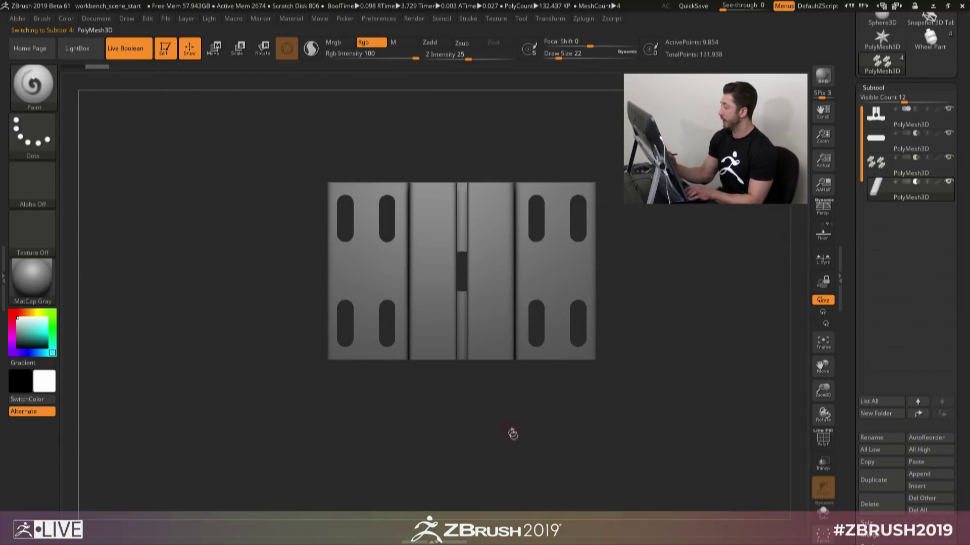
{"action": "mouse_move", "coordinate": [512, 434]}
{"action": "left_mouse_down"}
{"action": "mouse_move", "coordinate": [498, 336]}
{"action": "mouse_move", "coordinate": [532, 207]}
{"action": "mouse_move", "coordinate": [450, 498]}
{"action": "left_mouse_up"}
{"action": "key", "text": "shift+f"}
{"action": "mouse_move", "coordinate": [435, 176]}
{"action": "left_mouse_down"}
{"action": "mouse_move", "coordinate": [454, 197]}
{"action": "mouse_move", "coordinate": [452, 210]}
{"action": "left_mouse_up"}
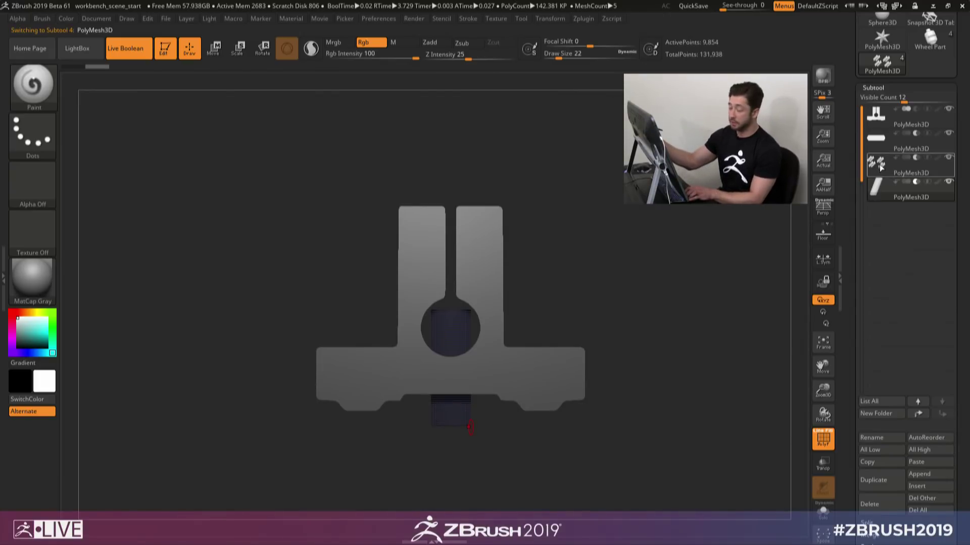
Step: Delete the cylinder subtool and recreate it as a subtractive Snapshot3D from the small circle in top view, with the bracket's subtool active
{"action": "left_click", "coordinate": [880, 504]}
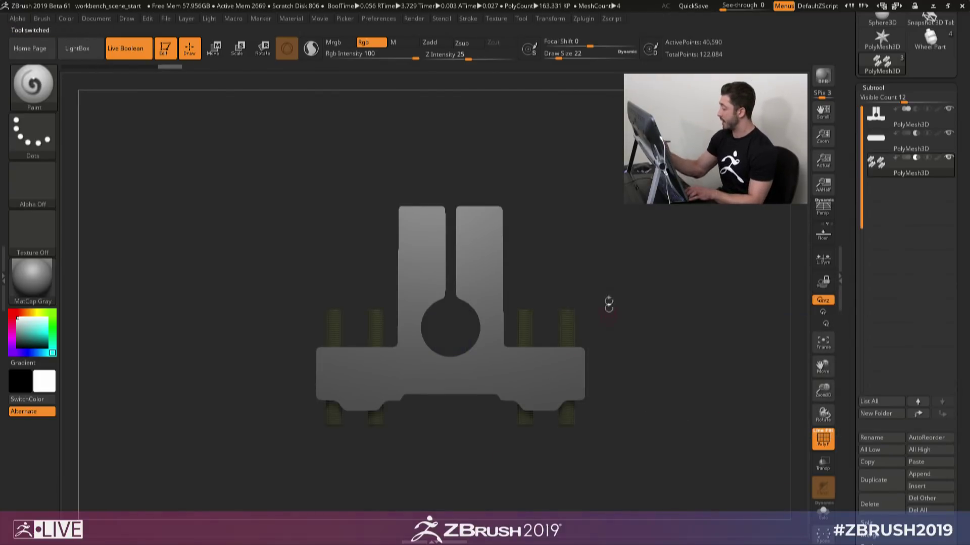
{"action": "left_click_drag", "start_coordinate": [609, 304], "coordinate": [612, 455]}
{"action": "key", "text": "shift+z"}
{"action": "left_click_drag", "start_coordinate": [477, 266], "coordinate": [461, 282]}
{"action": "left_click", "coordinate": [879, 116]}
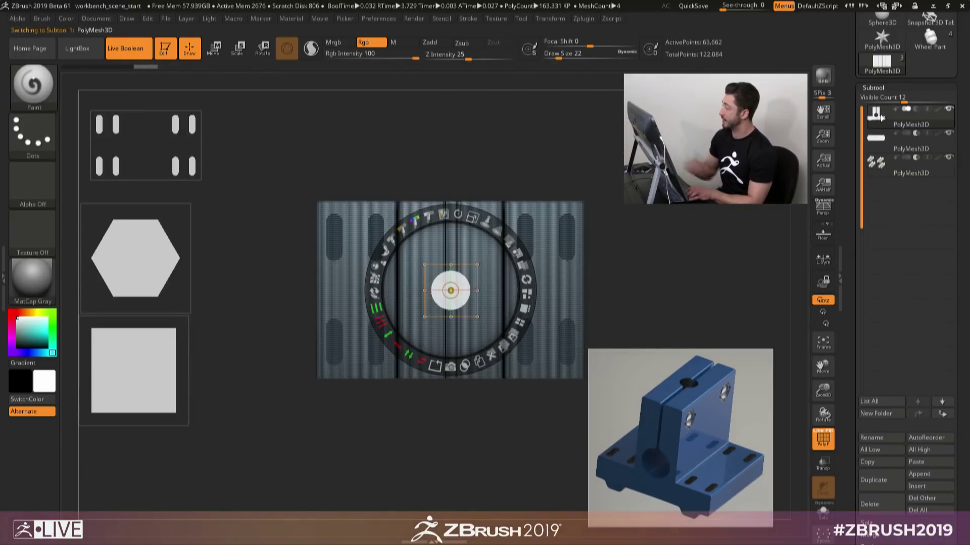
{"action": "left_click", "coordinate": [451, 370], "text": "alt"}
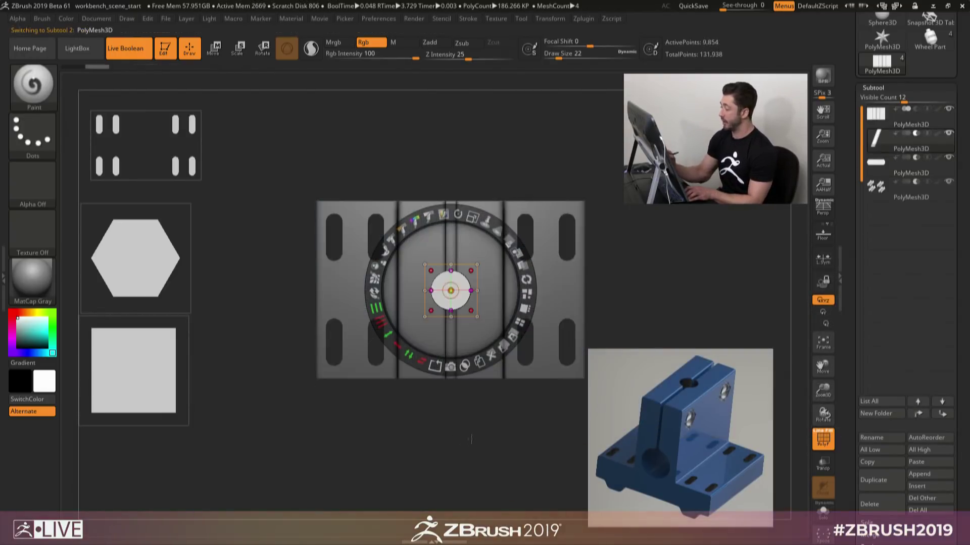
Step: Turn off PolyFrame, hide the SpotLight shapes, and inspect the bracket's new vertical hole from several angles
{"action": "key", "text": "shift+z"}
{"action": "key", "text": "shift+f"}
{"action": "mouse_move", "coordinate": [641, 455]}
{"action": "left_mouse_down"}
{"action": "mouse_move", "coordinate": [657, 343]}
{"action": "mouse_move", "coordinate": [619, 287]}
{"action": "mouse_move", "coordinate": [638, 271]}
{"action": "mouse_move", "coordinate": [615, 321]}
{"action": "mouse_move", "coordinate": [627, 444]}
{"action": "mouse_move", "coordinate": [643, 402]}
{"action": "mouse_move", "coordinate": [558, 445]}
{"action": "mouse_move", "coordinate": [562, 376]}
{"action": "left_mouse_up"}
{"action": "right_click_drag", "start_coordinate": [562, 377], "coordinate": [602, 407], "text": "ctrl"}
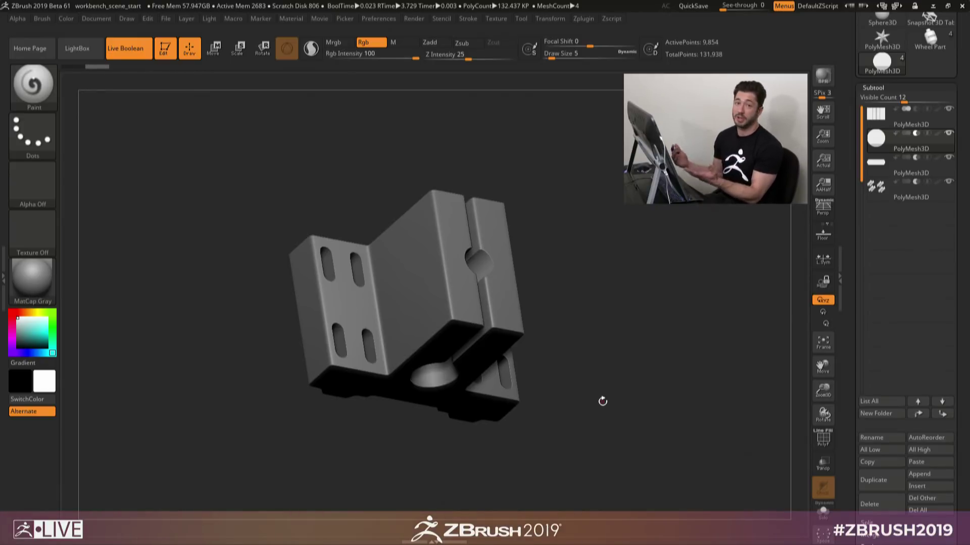
{"action": "left_click_drag", "start_coordinate": [579, 320], "coordinate": [569, 270]}
Step: Load the Sol_Spotlight.ZSL file from LightBox and place its reference image clear of the bracket
{"action": "key", "text": "shift+z"}
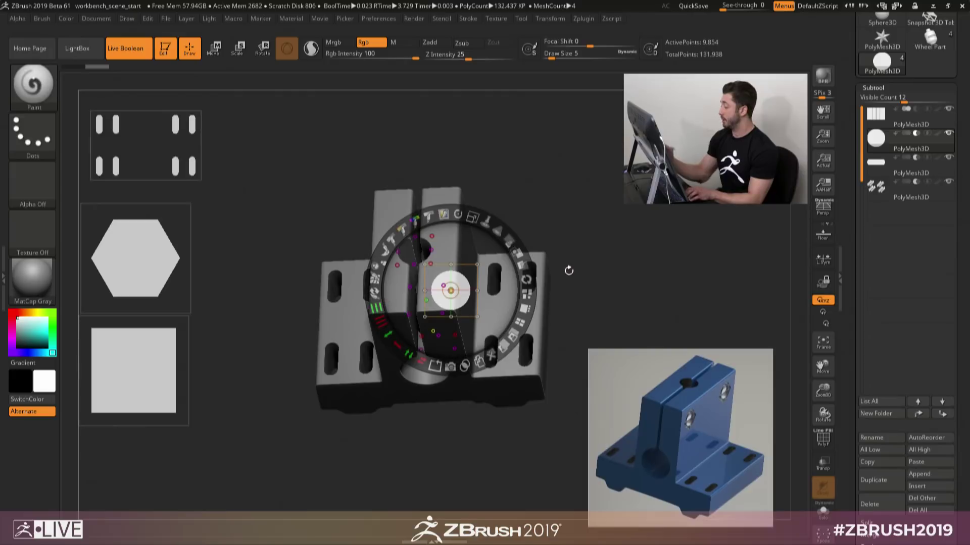
{"action": "left_click_drag", "start_coordinate": [695, 432], "coordinate": [715, 402]}
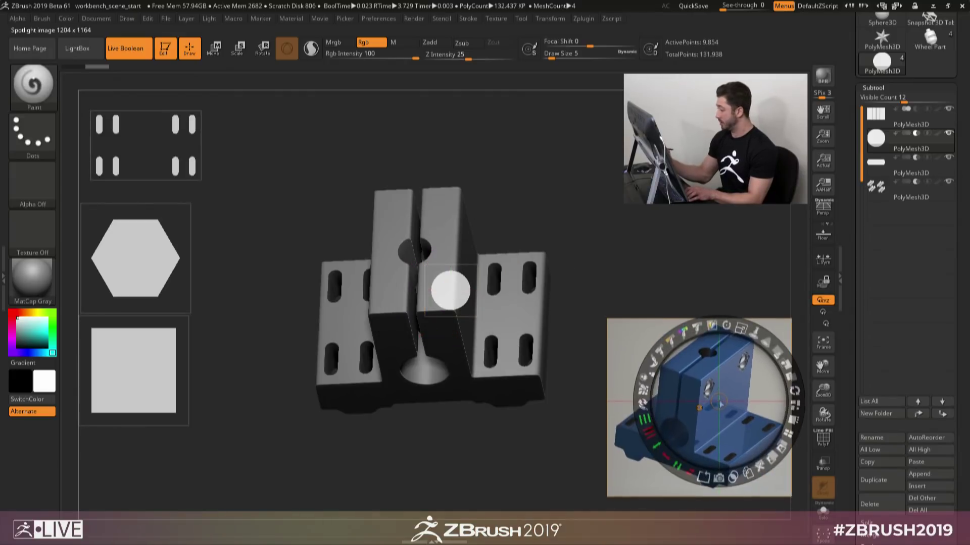
{"action": "left_click", "coordinate": [101, 67]}
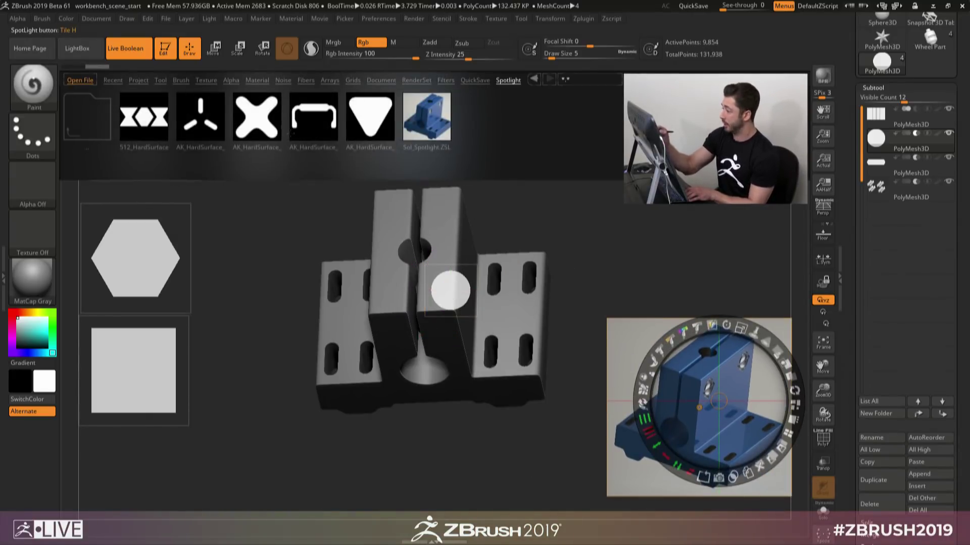
{"action": "double_click", "coordinate": [424, 122]}
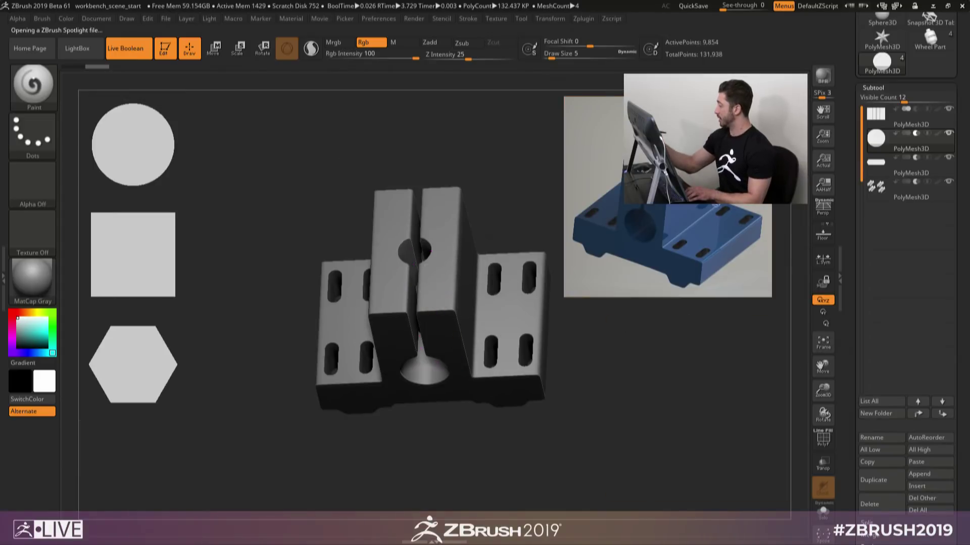
{"action": "left_click_drag", "start_coordinate": [726, 187], "coordinate": [752, 428]}
{"action": "key", "text": "z"}
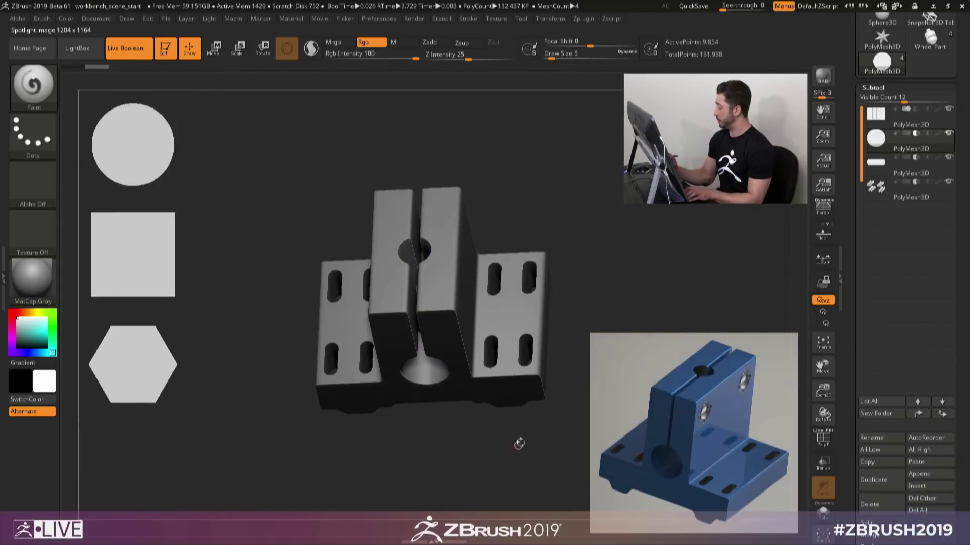
{"action": "right_click_drag", "start_coordinate": [520, 444], "coordinate": [467, 422], "text": "ctrl"}
{"action": "key", "text": "z"}
{"action": "left_click_drag", "start_coordinate": [702, 414], "coordinate": [687, 391]}
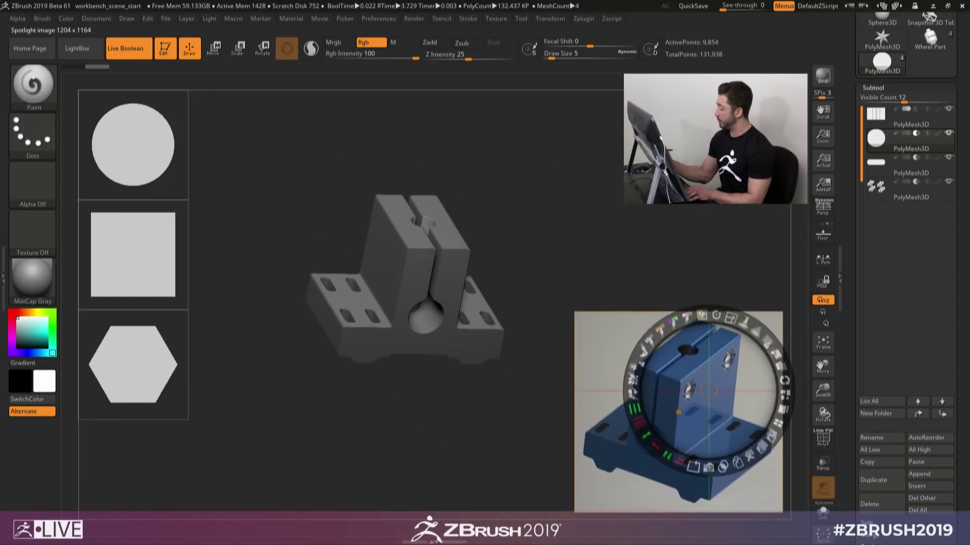
{"action": "key", "text": "z"}
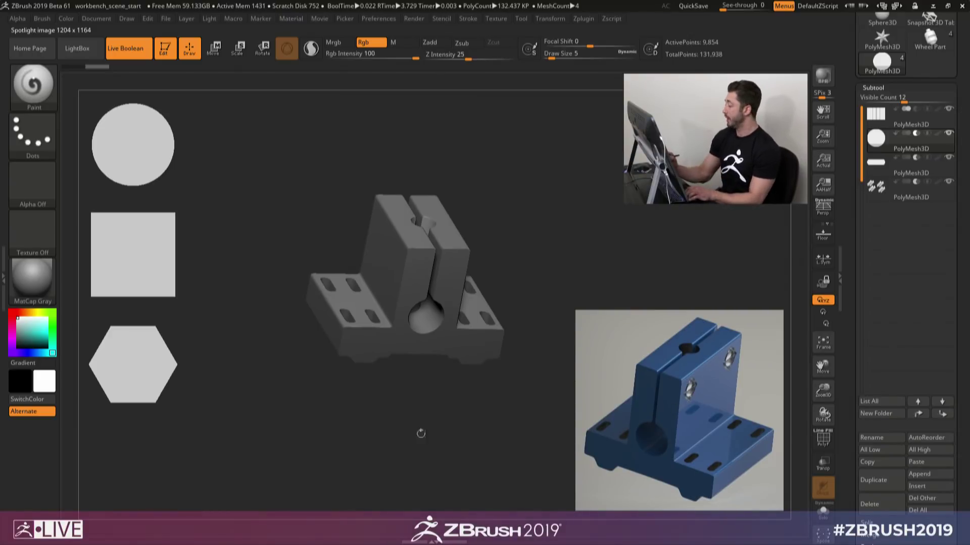
Step: Turn the bracket to its side view and place an enlarged duplicate of the SpotLight circle beside it
{"action": "mouse_move", "coordinate": [418, 433]}
{"action": "right_mouse_down"}
{"action": "mouse_move", "coordinate": [461, 419]}
{"action": "mouse_move", "coordinate": [470, 338]}
{"action": "mouse_move", "coordinate": [497, 396]}
{"action": "mouse_move", "coordinate": [533, 227]}
{"action": "right_mouse_up"}
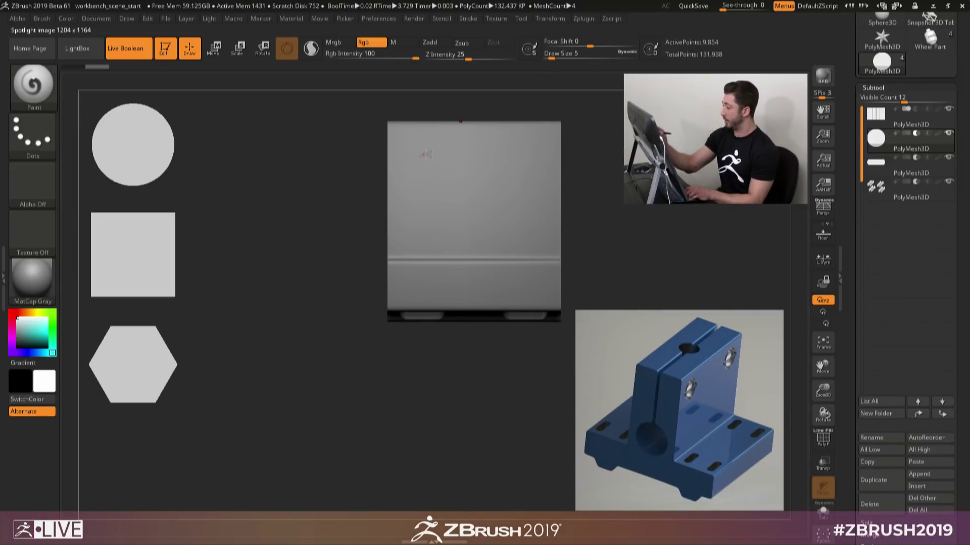
{"action": "key", "text": "z"}
{"action": "left_click", "coordinate": [145, 158]}
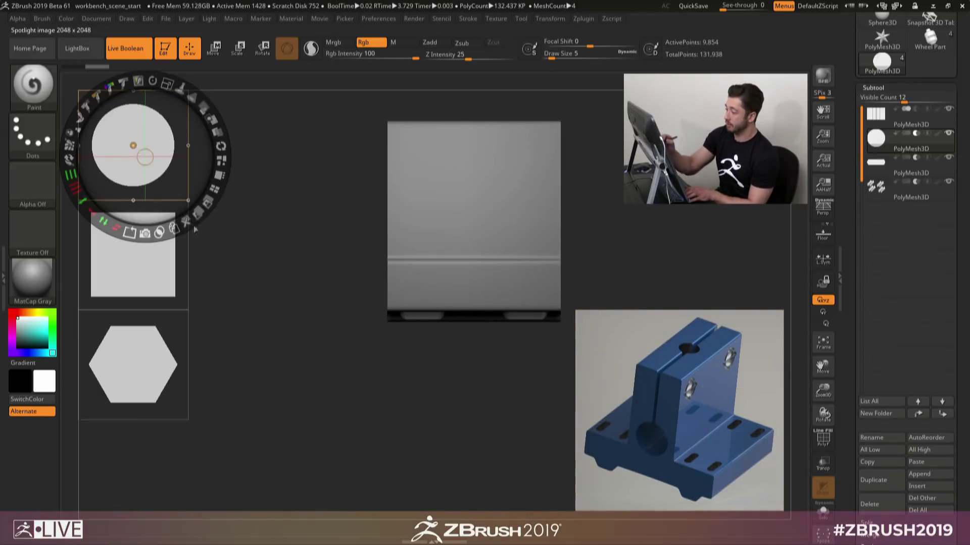
{"action": "left_click", "coordinate": [186, 221]}
{"action": "left_click_drag", "start_coordinate": [162, 157], "coordinate": [315, 231]}
{"action": "left_click_drag", "start_coordinate": [309, 169], "coordinate": [312, 204]}
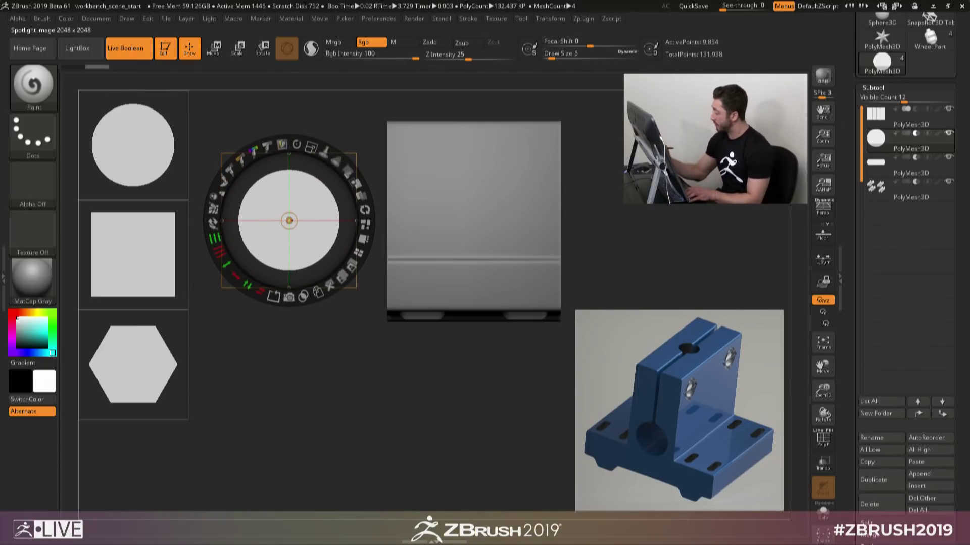
Step: Enlarge the reference image to examine the screws in the bracket's upright, and shrink it back clear of the bracket
{"action": "left_click", "coordinate": [689, 346]}
{"action": "left_click_drag", "start_coordinate": [693, 354], "coordinate": [716, 380]}
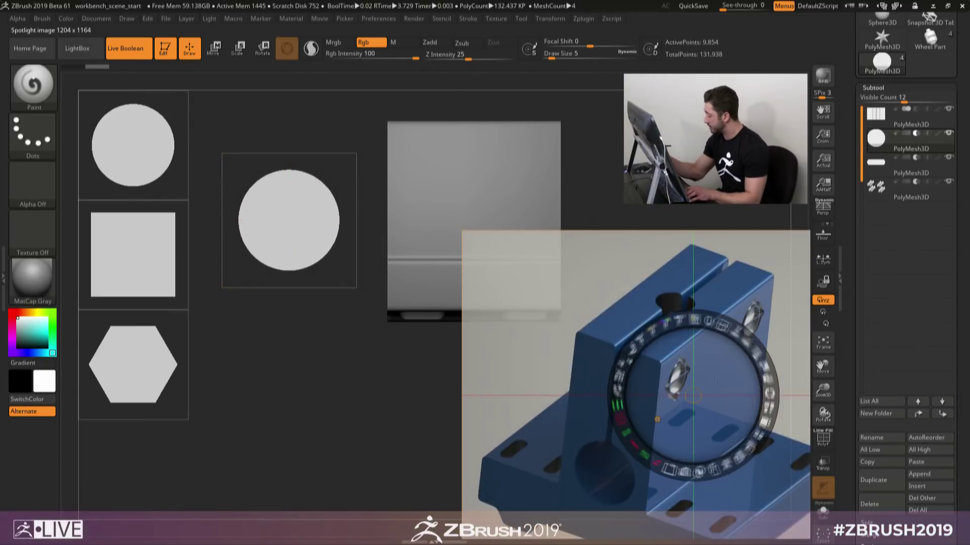
{"action": "key", "text": "z"}
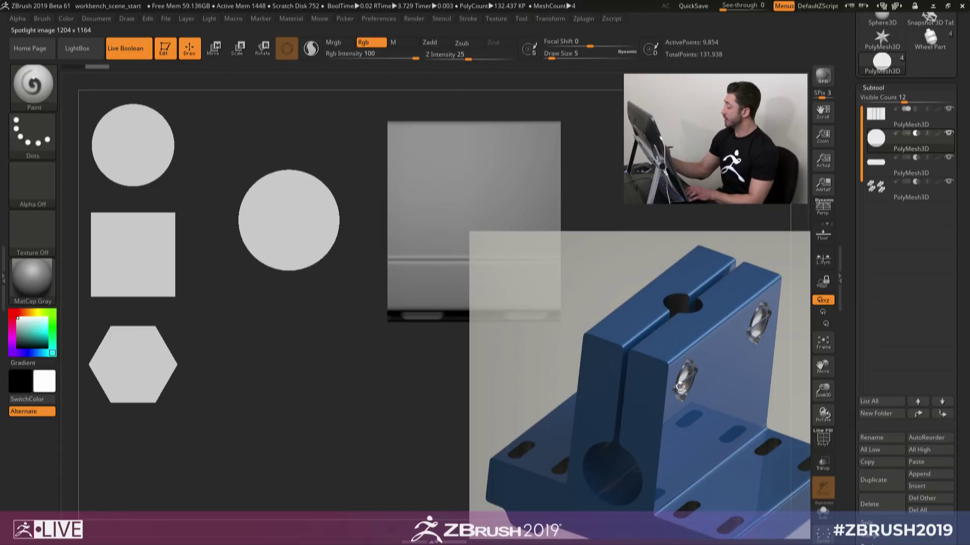
{"action": "key", "text": "z"}
{"action": "left_click_drag", "start_coordinate": [723, 323], "coordinate": [658, 331]}
{"action": "key", "text": "z"}
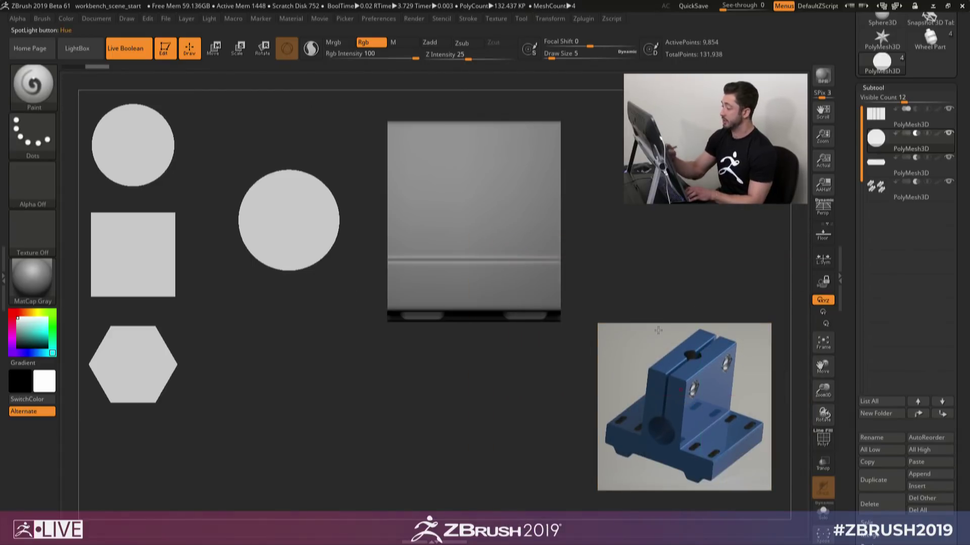
Step: Try turning the duplicated circle into a ring outline with Frame, and undo it
{"action": "key", "text": "z"}
{"action": "left_click", "coordinate": [289, 223]}
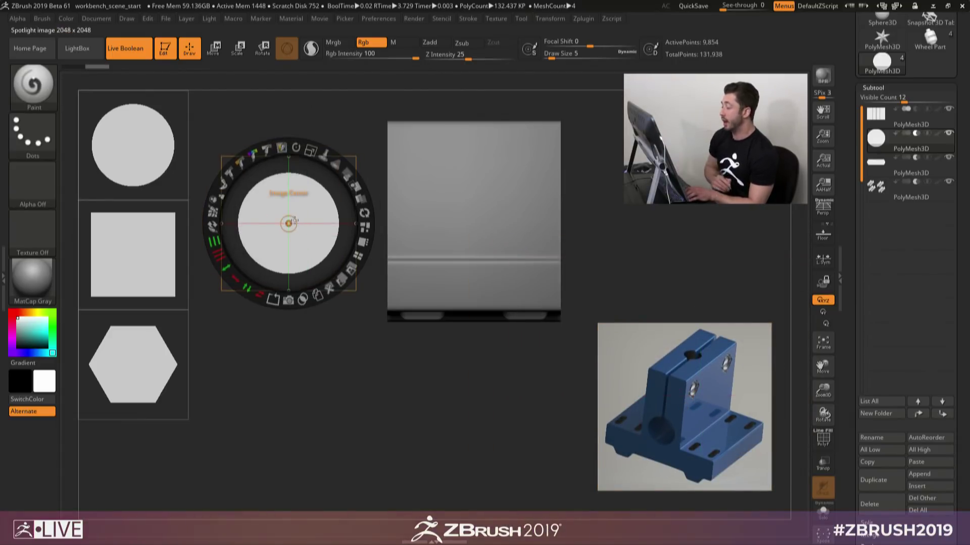
{"action": "left_click", "coordinate": [273, 301]}
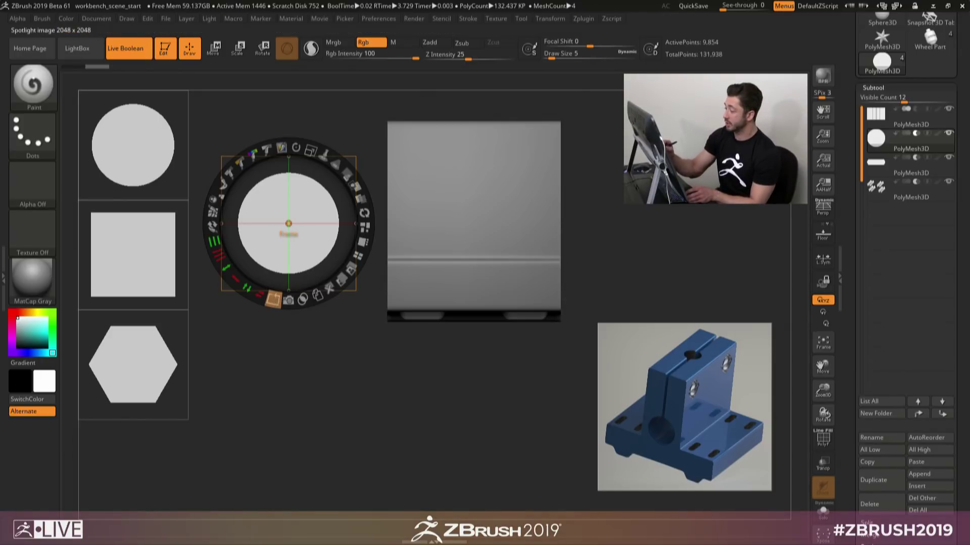
{"action": "left_click_drag", "start_coordinate": [273, 301], "coordinate": [391, 232]}
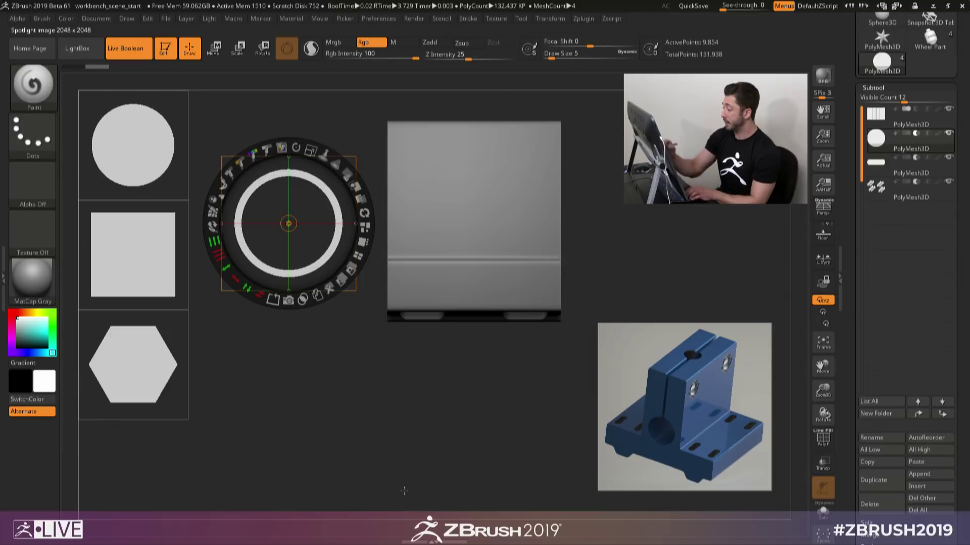
{"action": "key", "text": "ctrl+z"}
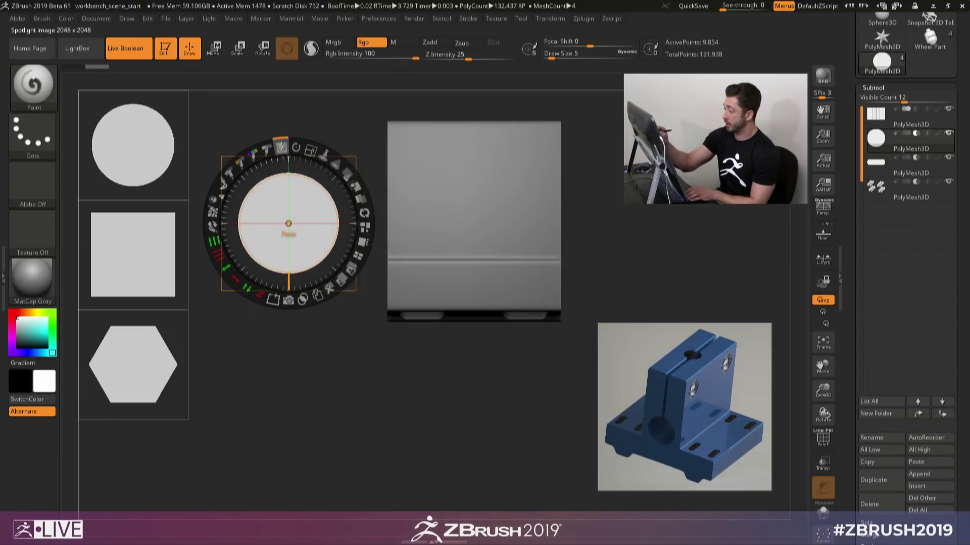
Step: Blank out the duplicated circle and center a fresh copy of the original circle over it
{"action": "left_click_drag", "start_coordinate": [281, 146], "coordinate": [237, 280]}
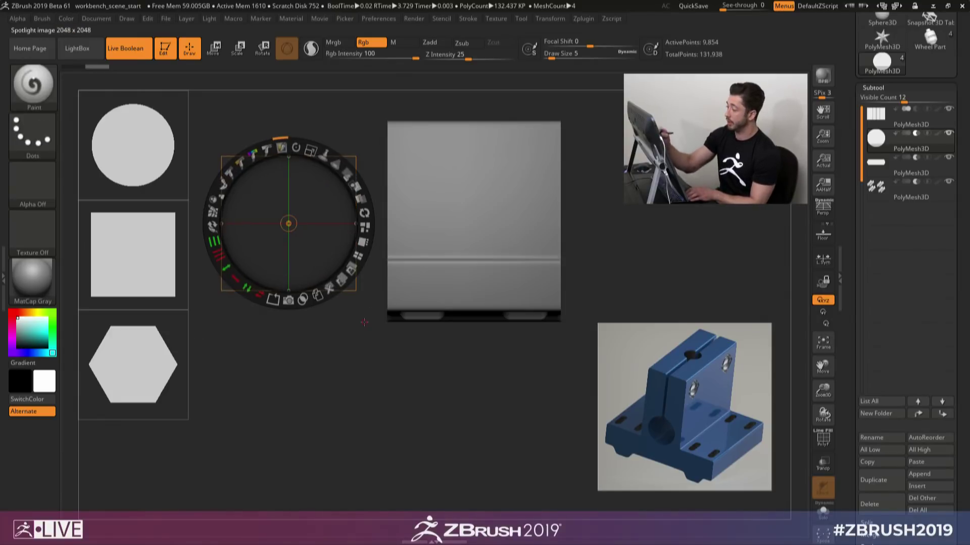
{"action": "left_click", "coordinate": [145, 158]}
{"action": "left_click", "coordinate": [174, 230]}
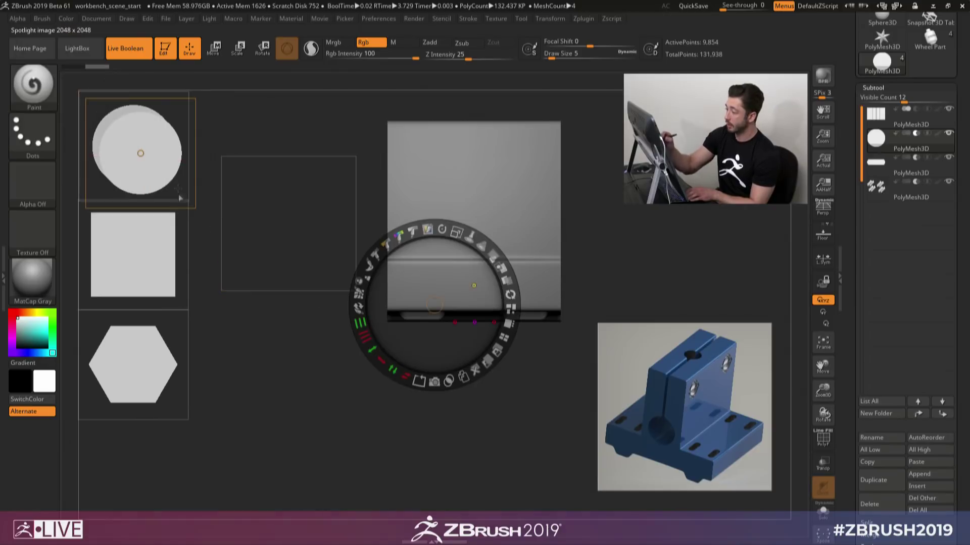
{"action": "left_click_drag", "start_coordinate": [155, 142], "coordinate": [302, 211]}
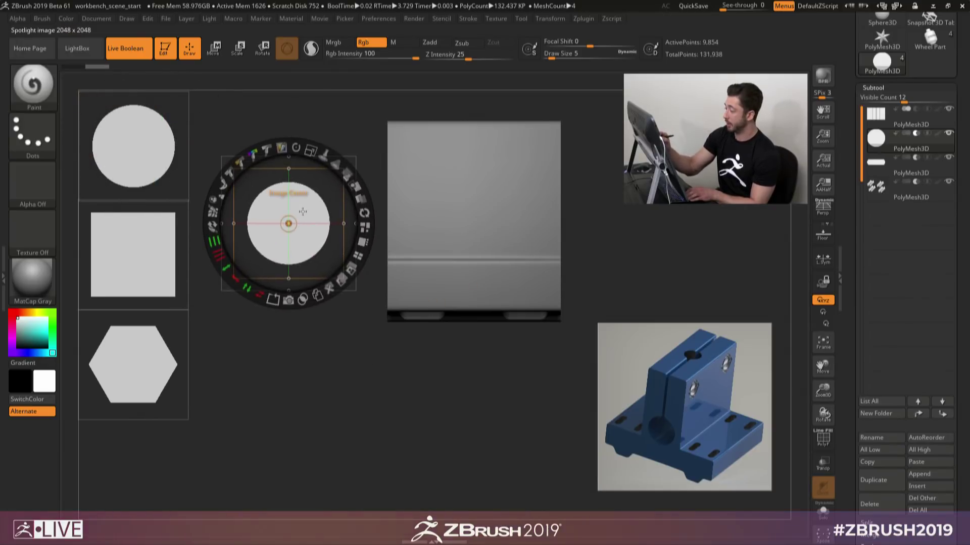
Step: Enlarge the new circle to the size of the blanked shape and convert it into a ring outline with Frame
{"action": "left_click_drag", "start_coordinate": [311, 151], "coordinate": [323, 154]}
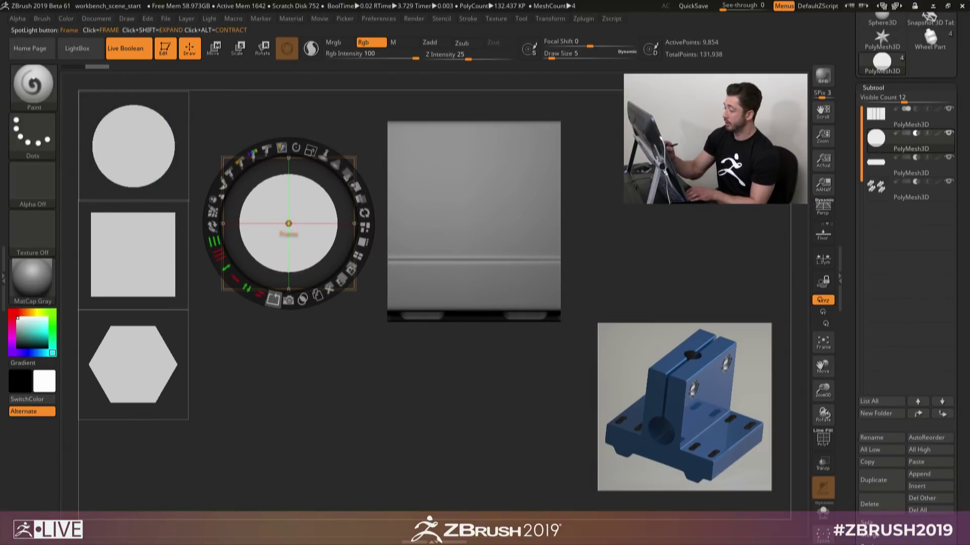
{"action": "left_click", "coordinate": [272, 299]}
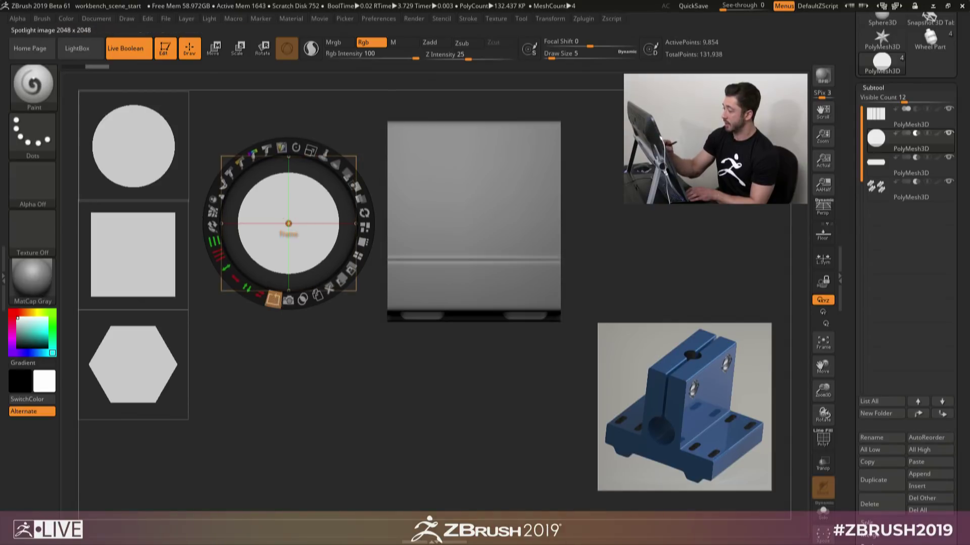
{"action": "left_click_drag", "start_coordinate": [323, 315], "coordinate": [439, 287]}
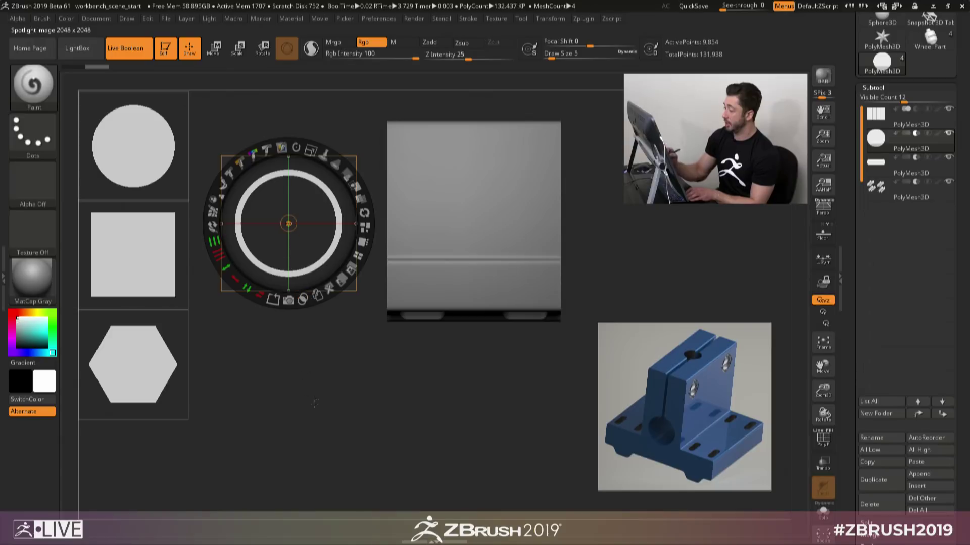
Step: Fill the ring with a smaller concentric solid disc by scaling and restoring the shape, and move the spare disc below
{"action": "left_click_drag", "start_coordinate": [311, 150], "coordinate": [282, 149], "text": "ctrl"}
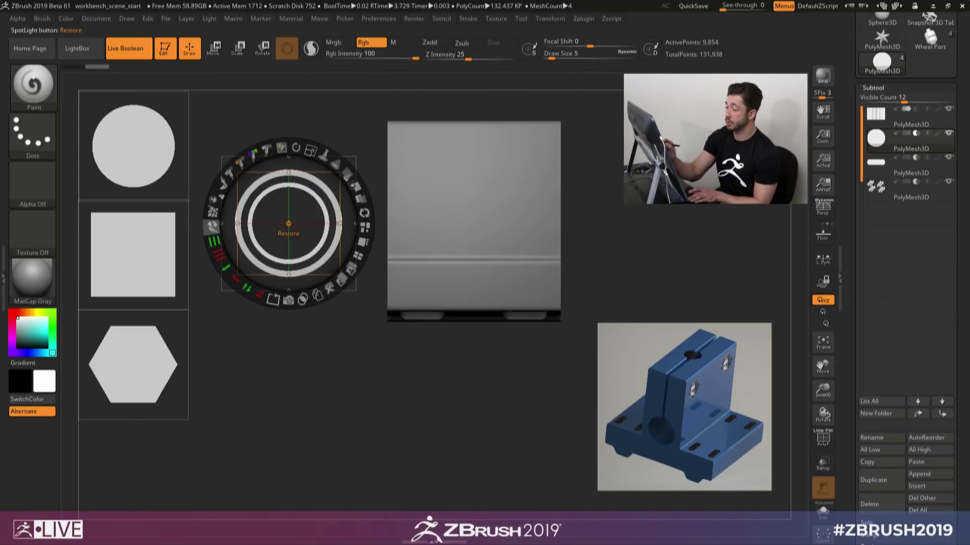
{"action": "left_click", "coordinate": [211, 226]}
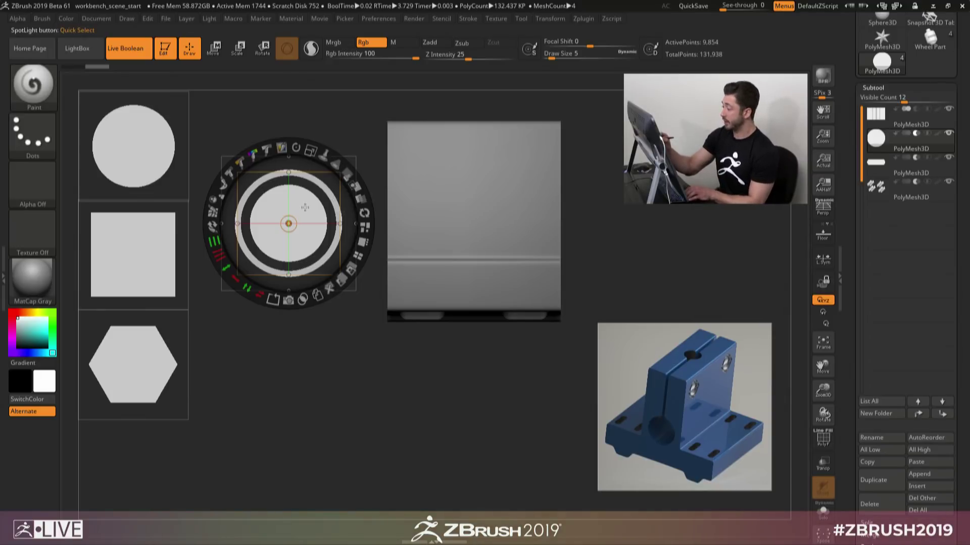
{"action": "left_click_drag", "start_coordinate": [305, 208], "coordinate": [313, 365]}
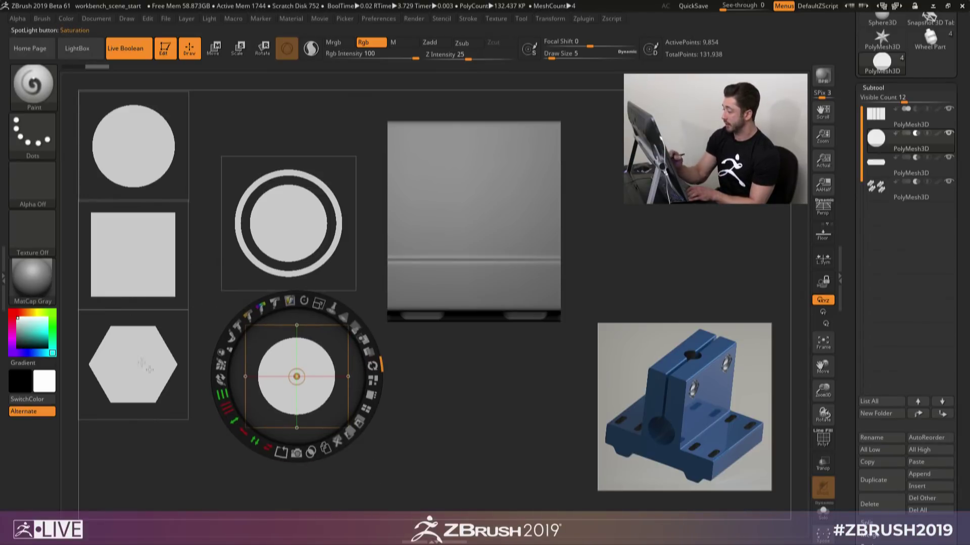
Step: Swap the spare disc for a square, flatten it into a thin horizontal bar, and subtract it from the concentric disc as a screw slot
{"action": "left_click", "coordinate": [140, 243]}
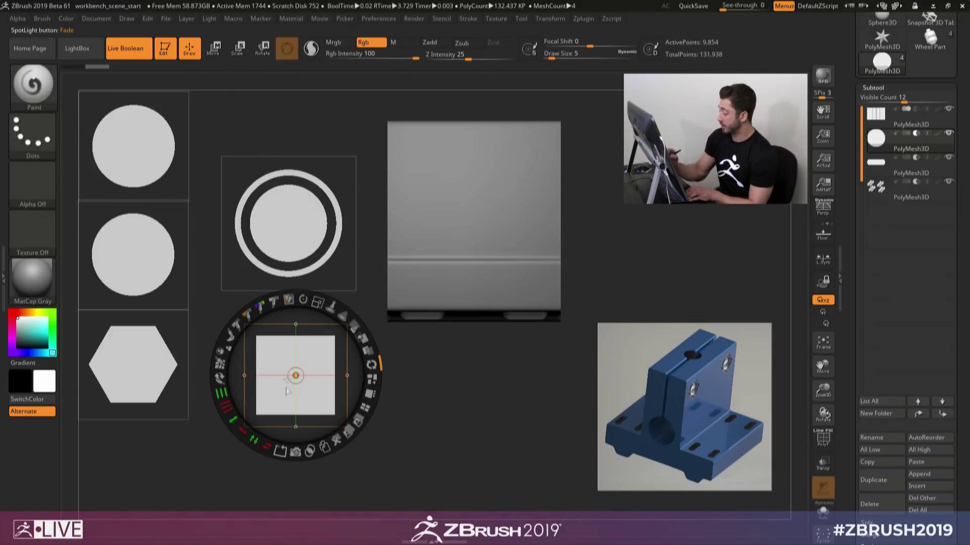
{"action": "left_click_drag", "start_coordinate": [311, 366], "coordinate": [304, 215]}
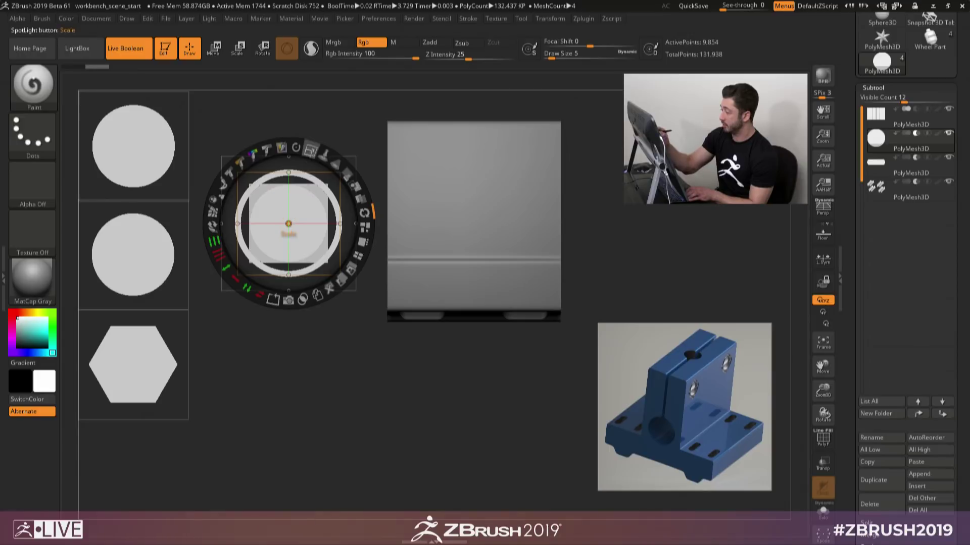
{"action": "left_click_drag", "start_coordinate": [311, 151], "coordinate": [227, 177]}
{"action": "left_click_drag", "start_coordinate": [235, 279], "coordinate": [265, 310]}
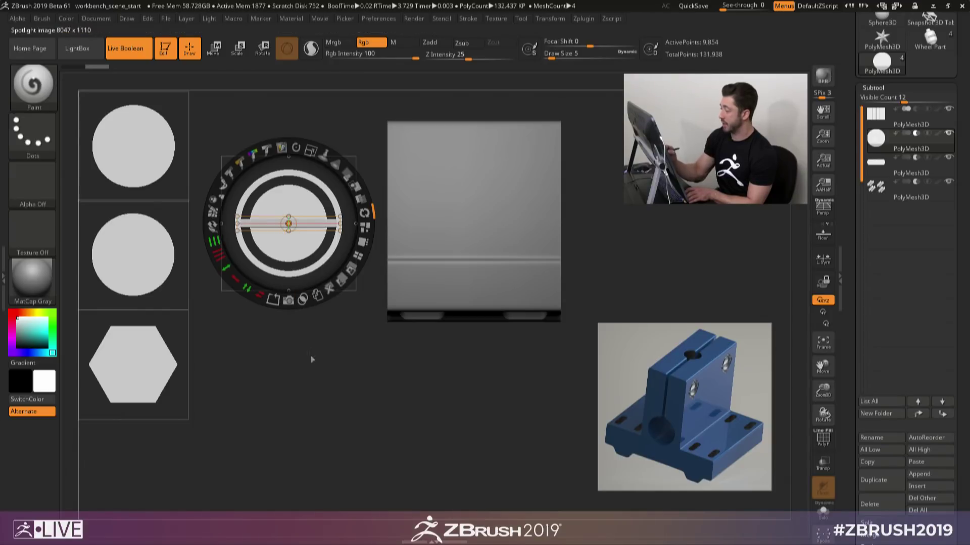
{"action": "left_click", "coordinate": [329, 288], "text": "alt"}
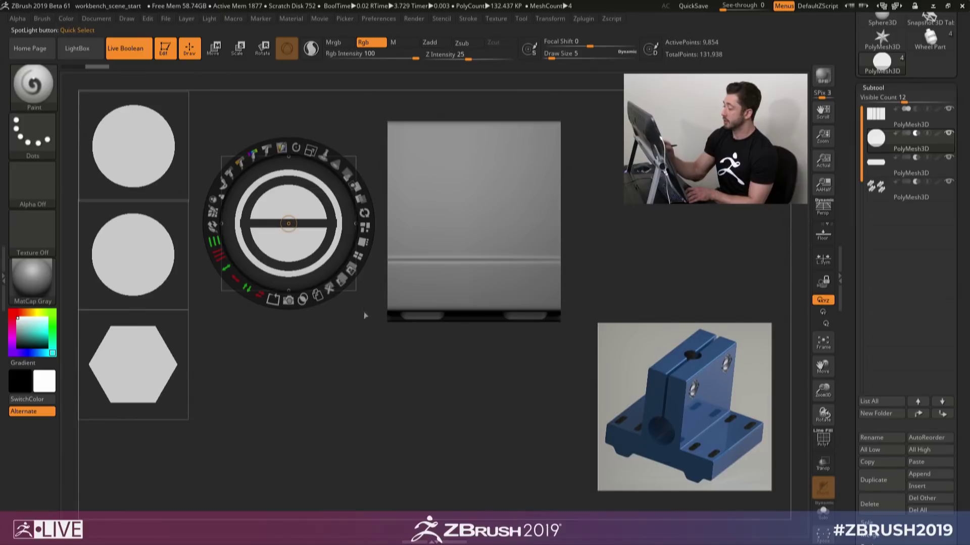
{"action": "left_click", "coordinate": [355, 289]}
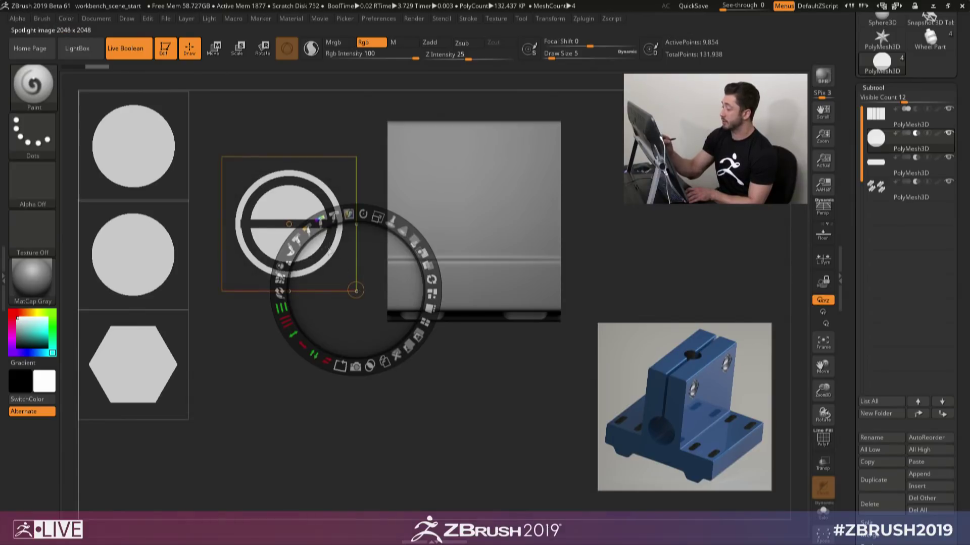
Step: Reposition the slotted disc with its ring in the open space beside the primitive circles
{"action": "left_click_drag", "start_coordinate": [355, 290], "coordinate": [359, 309]}
{"action": "left_click", "coordinate": [295, 242]}
{"action": "left_click_drag", "start_coordinate": [311, 233], "coordinate": [323, 353]}
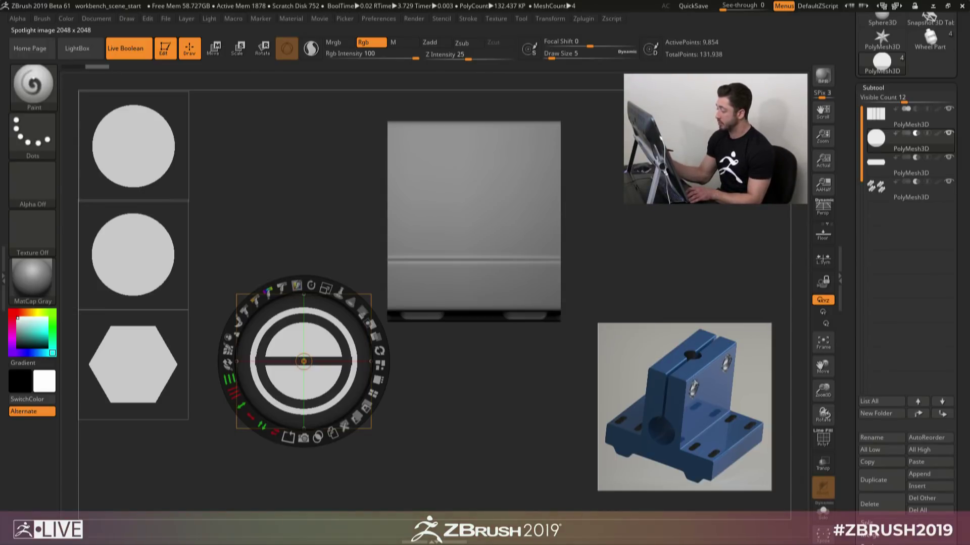
{"action": "left_click_drag", "start_coordinate": [323, 353], "coordinate": [310, 246]}
Step: Duplicate the hexagon, shrink it to a tiny nub and place it on the upper edge of the ring
{"action": "left_click_drag", "start_coordinate": [148, 366], "coordinate": [294, 396]}
{"action": "left_click", "coordinate": [188, 443]}
{"action": "left_click", "coordinate": [281, 394]}
{"action": "left_click_drag", "start_coordinate": [316, 321], "coordinate": [234, 341]}
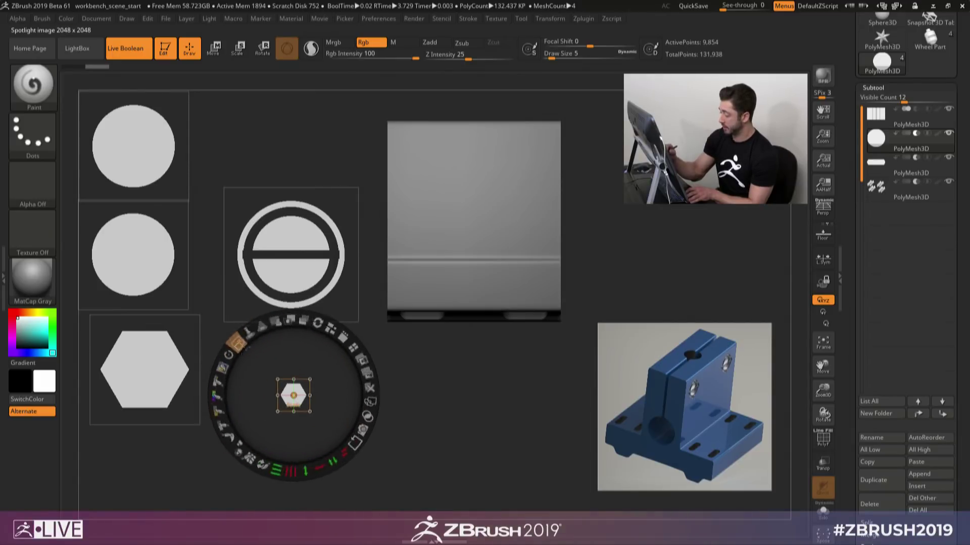
{"action": "left_click_drag", "start_coordinate": [303, 388], "coordinate": [299, 222]}
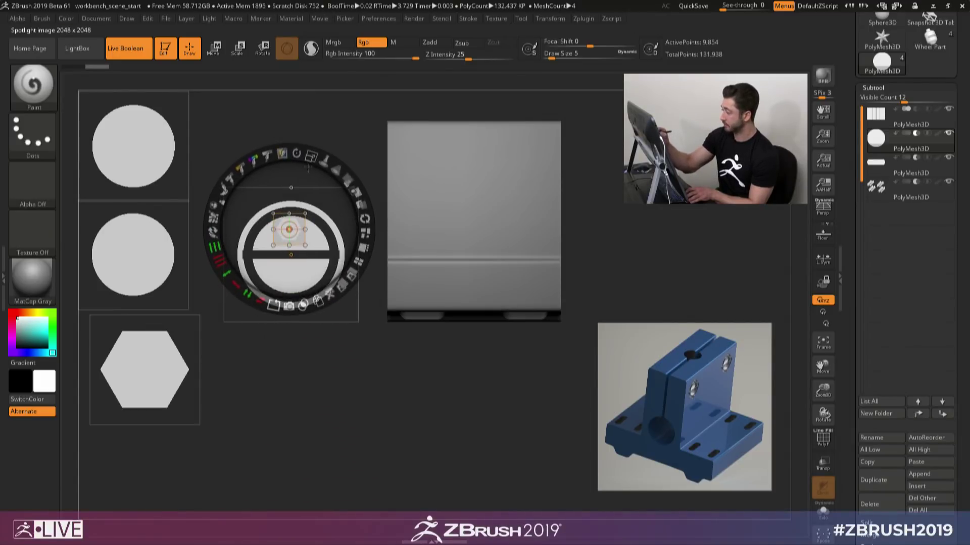
{"action": "left_click_drag", "start_coordinate": [311, 156], "coordinate": [264, 155]}
{"action": "left_click_drag", "start_coordinate": [297, 222], "coordinate": [291, 201]}
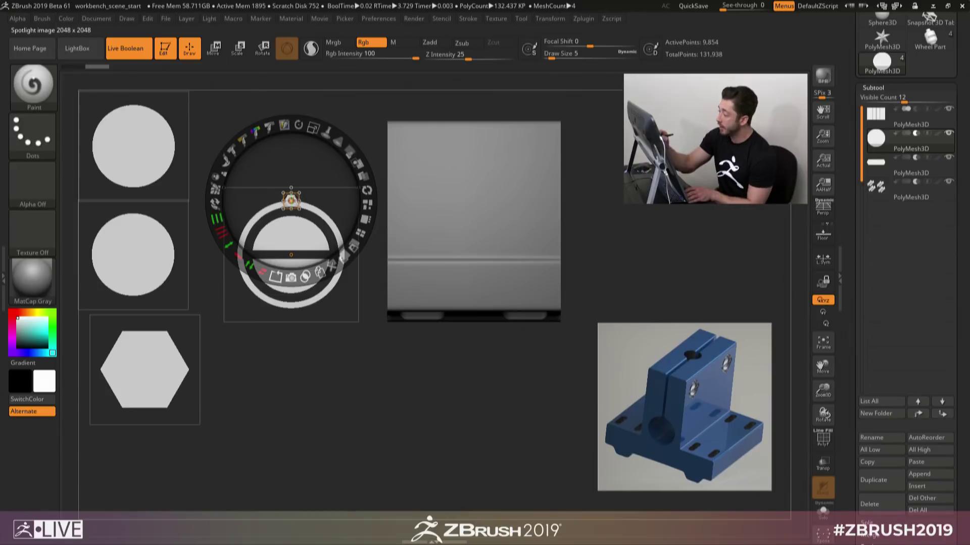
Step: Rotate the small hexagon around the ring's center, merging it at each quarter with Union, and delete the spare hexagon
{"action": "left_click_drag", "start_coordinate": [291, 201], "coordinate": [293, 245]}
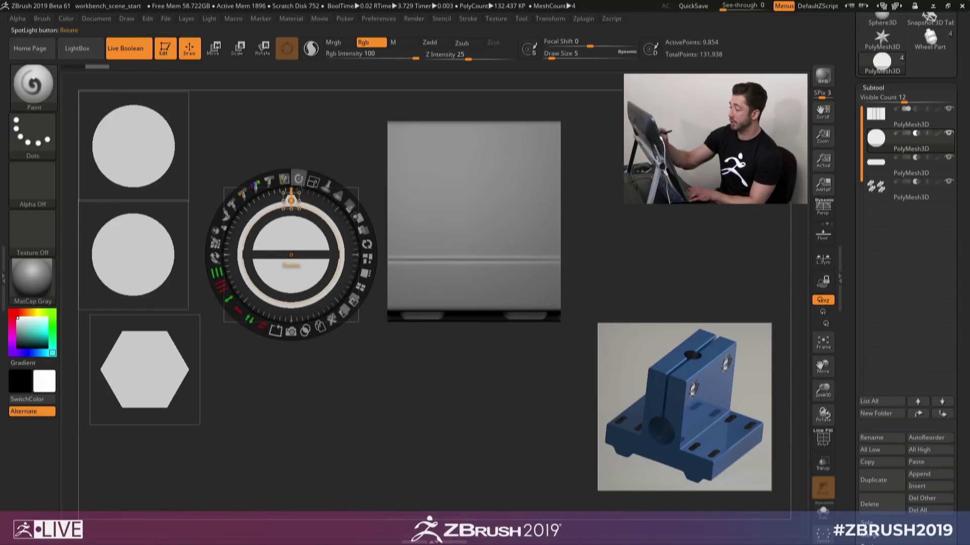
{"action": "left_click_drag", "start_coordinate": [301, 218], "coordinate": [383, 262]}
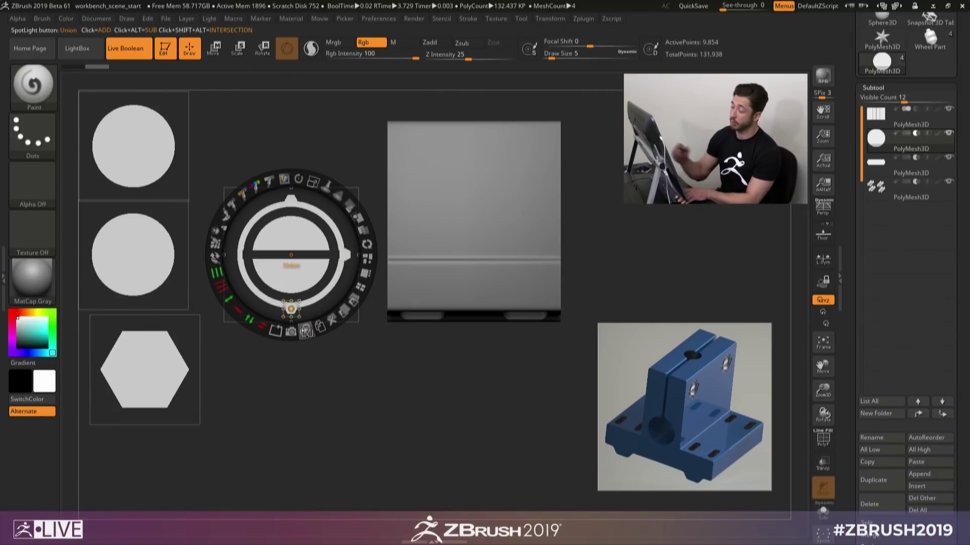
{"action": "left_click", "coordinate": [305, 331]}
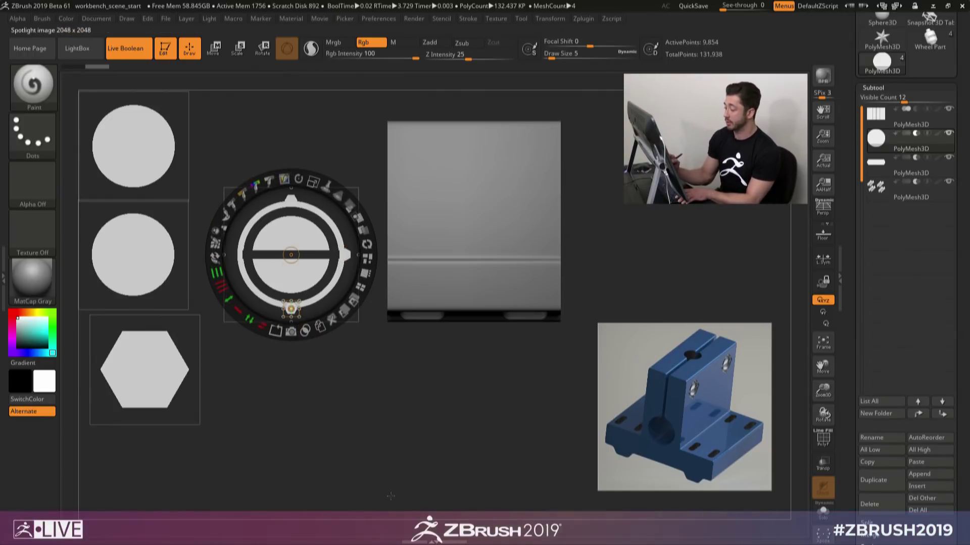
{"action": "left_click_drag", "start_coordinate": [298, 179], "coordinate": [367, 263], "text": "shift"}
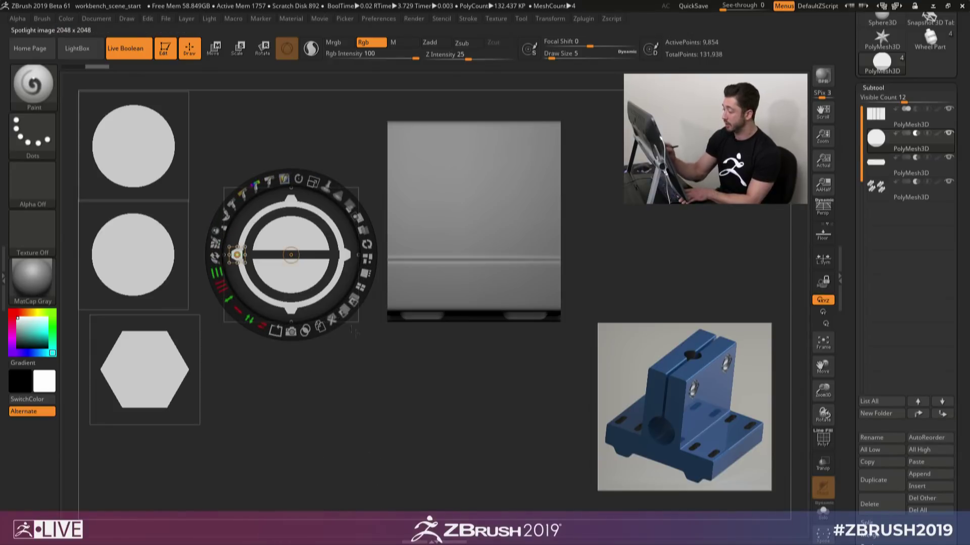
{"action": "left_click", "coordinate": [331, 319]}
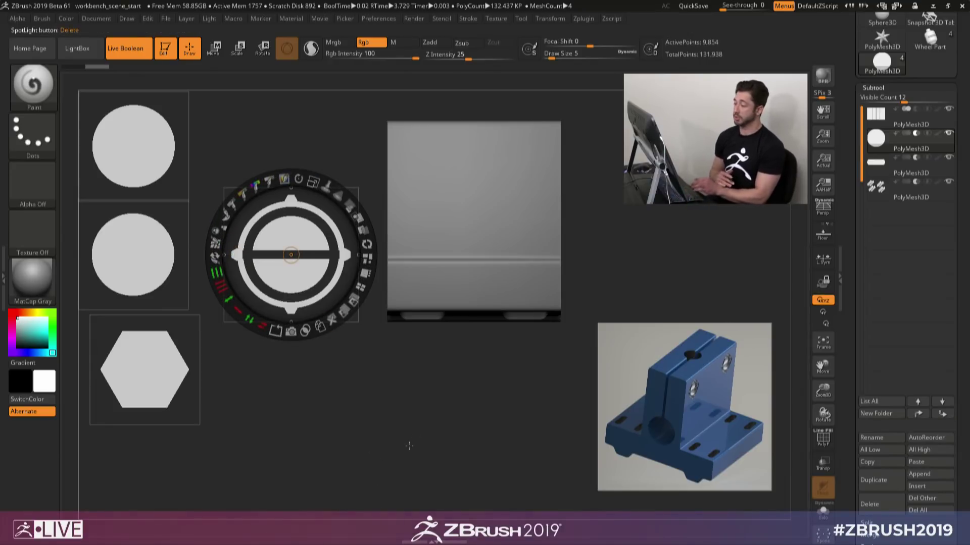
Step: Place the finished screw shape beside the upper circle and bring the bracket's screw face into the clear area below it
{"action": "left_click", "coordinate": [478, 373]}
{"action": "left_click_drag", "start_coordinate": [315, 245], "coordinate": [294, 187]}
{"action": "key", "text": "z"}
{"action": "right_click_drag", "start_coordinate": [486, 343], "coordinate": [456, 429], "text": "alt"}
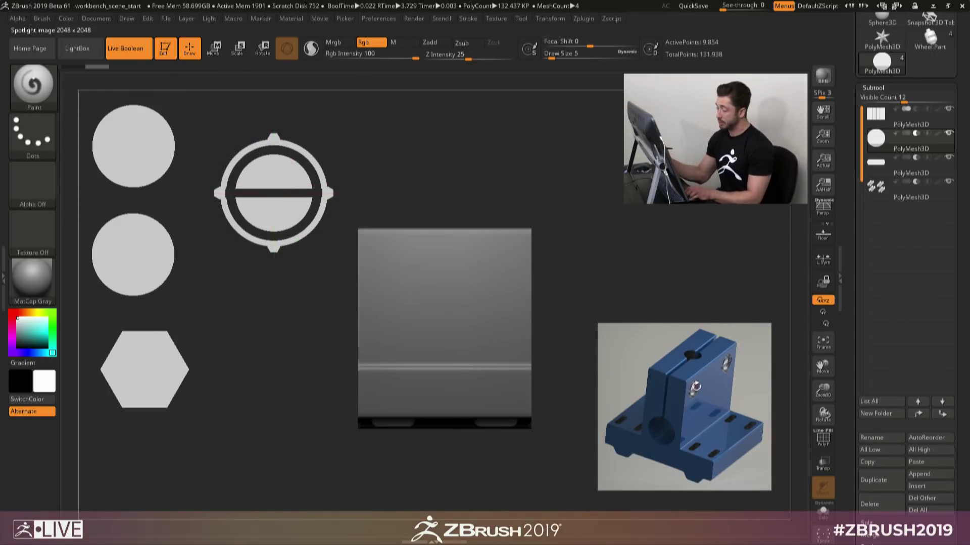
{"action": "key", "text": "z"}
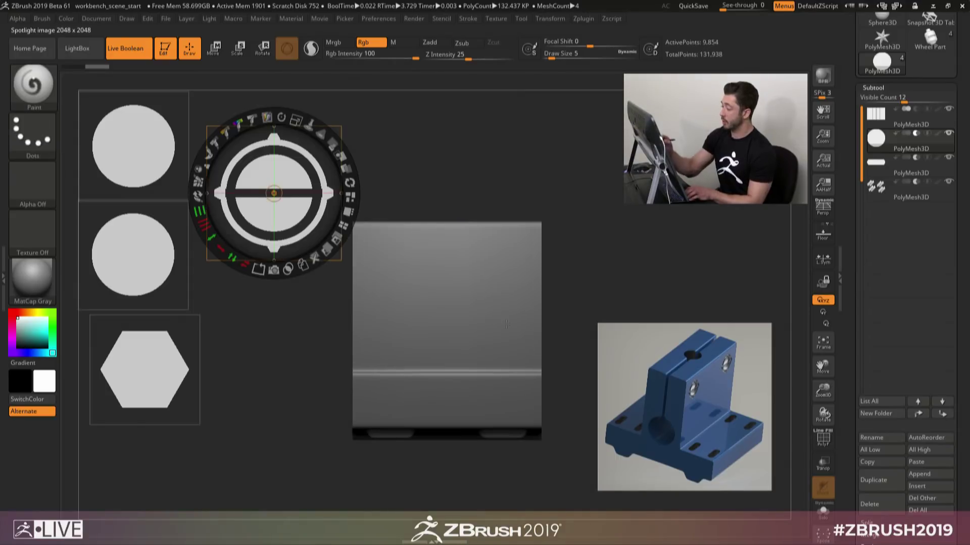
Step: Duplicate the screw shape, center and enlarge the copy over the bracket face, and blank it out as an empty canvas
{"action": "left_click", "coordinate": [305, 270]}
{"action": "left_click_drag", "start_coordinate": [297, 226], "coordinate": [454, 349]}
{"action": "left_click_drag", "start_coordinate": [488, 286], "coordinate": [485, 288]}
{"action": "left_click", "coordinate": [471, 260]}
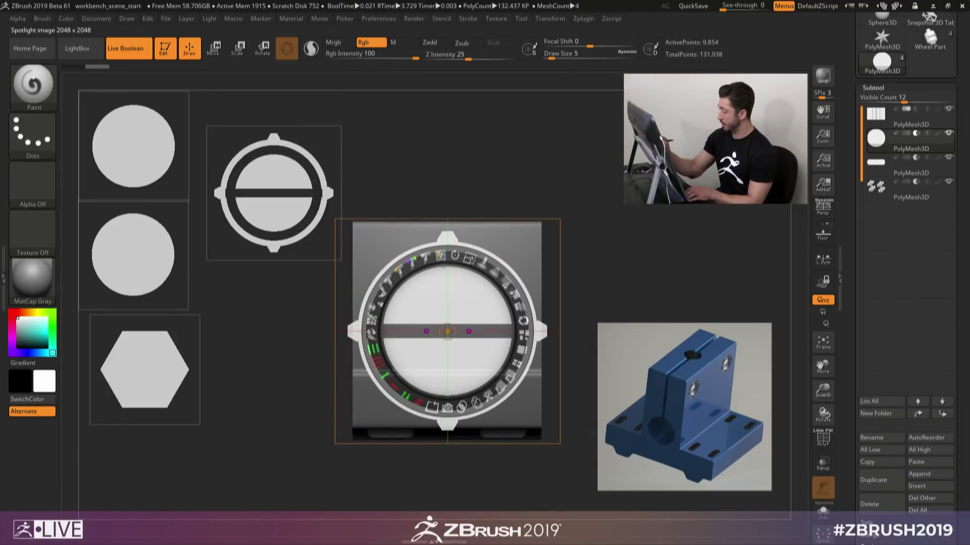
{"action": "mouse_move", "coordinate": [440, 255]}
{"action": "left_mouse_down"}
{"action": "mouse_move", "coordinate": [494, 314]}
{"action": "mouse_move", "coordinate": [457, 364]}
{"action": "mouse_move", "coordinate": [387, 382]}
{"action": "mouse_move", "coordinate": [402, 393]}
{"action": "left_mouse_up"}
Step: Merge a small copy of the screw shape into the blank canvas near the bracket's upper-left corner, keeping the canvas centered on the mesh
{"action": "left_click", "coordinate": [284, 202]}
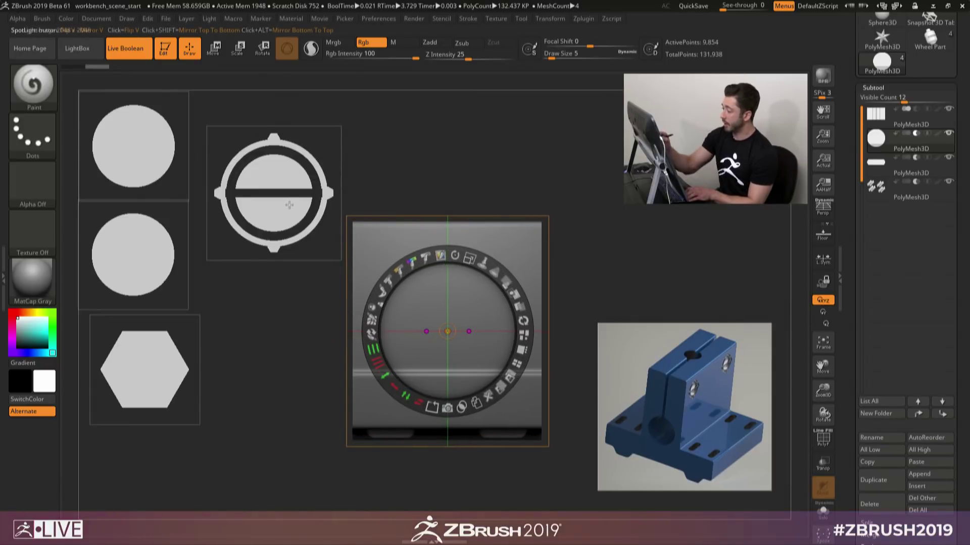
{"action": "left_click_drag", "start_coordinate": [283, 202], "coordinate": [401, 251]}
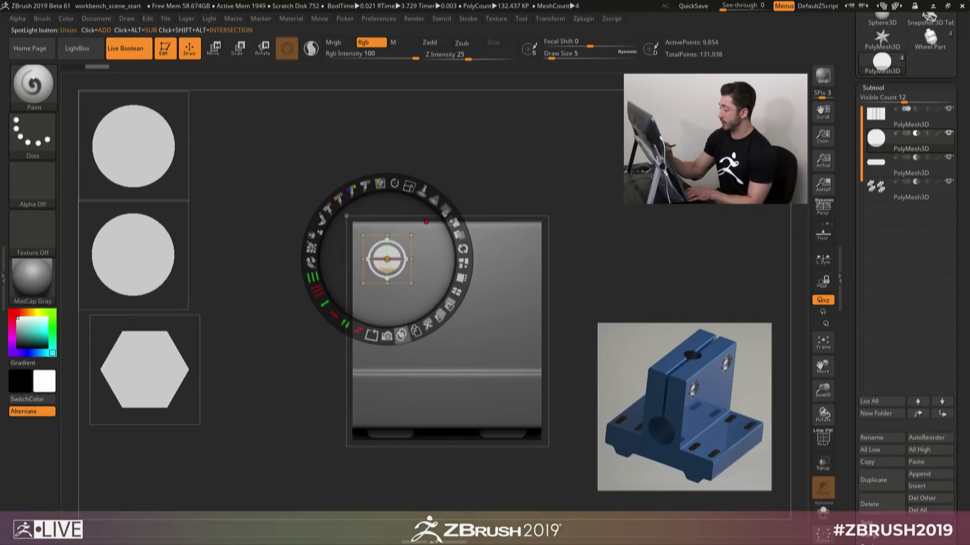
{"action": "left_click", "coordinate": [480, 346]}
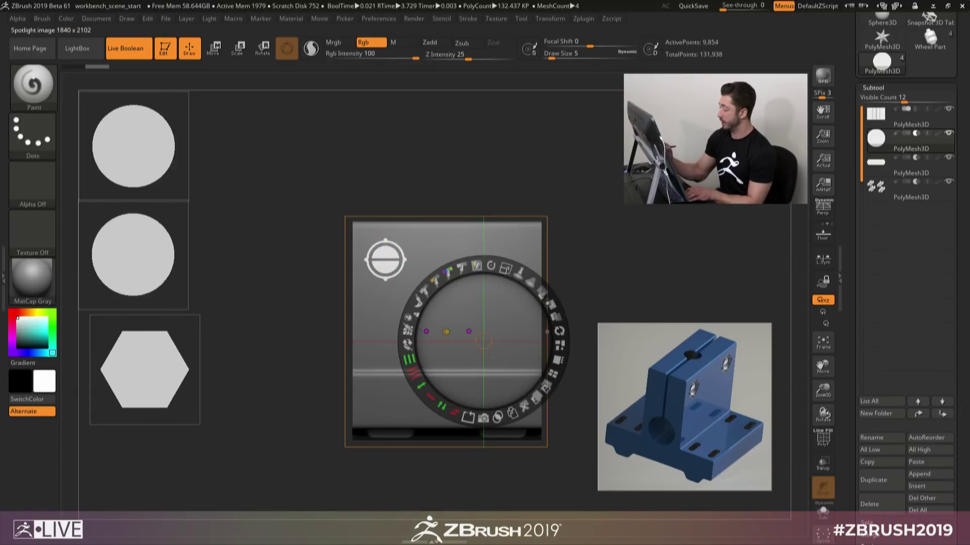
{"action": "left_click_drag", "start_coordinate": [480, 346], "coordinate": [458, 356]}
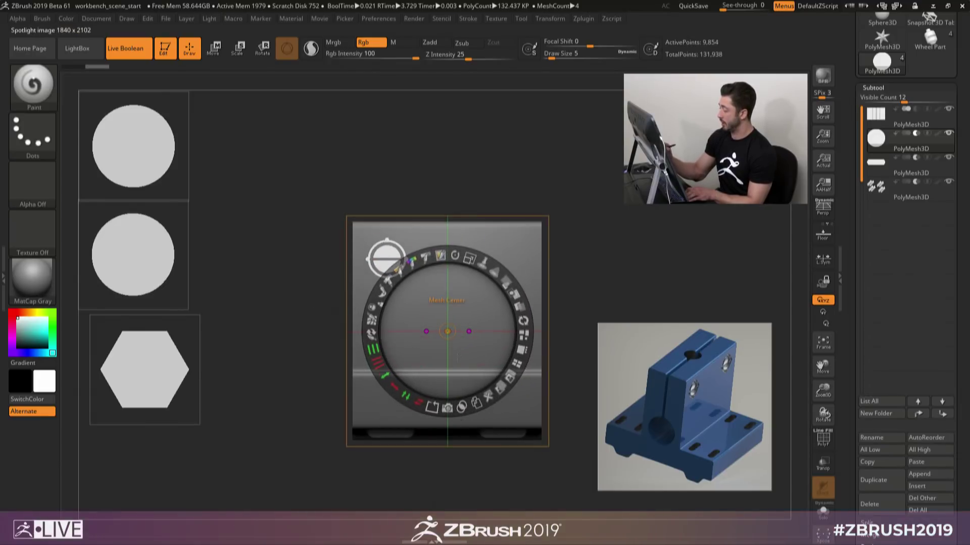
{"action": "left_click", "coordinate": [418, 402], "text": "shift"}
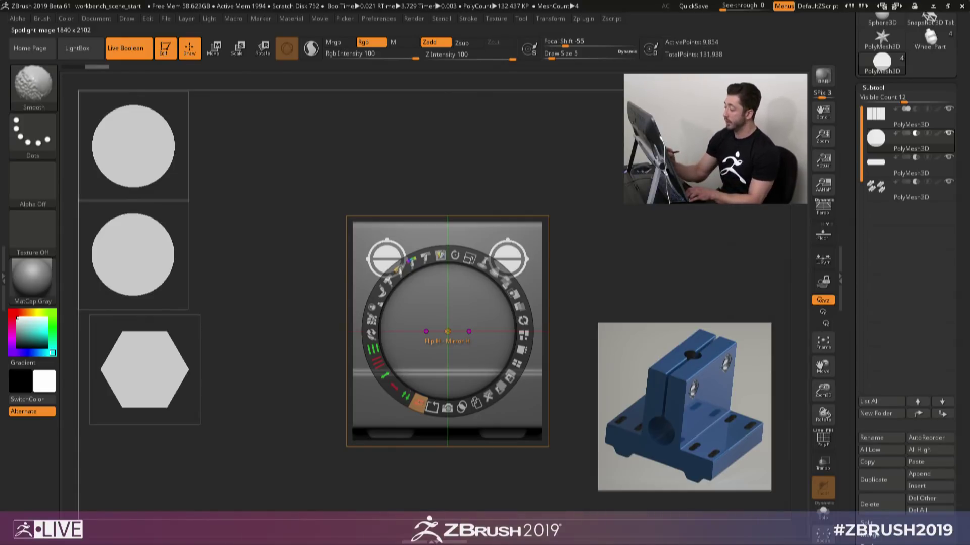
{"action": "left_click", "coordinate": [405, 396], "text": "shift"}
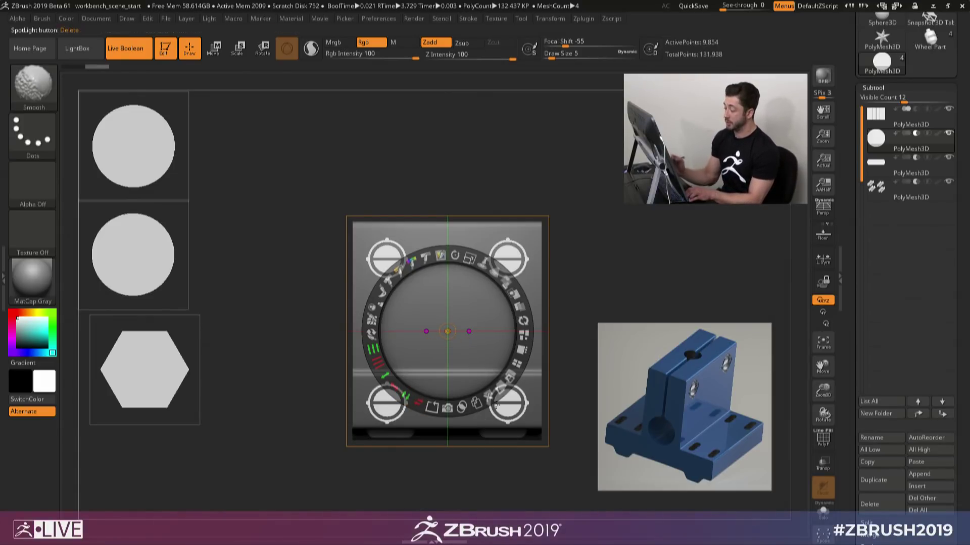
{"action": "left_click", "coordinate": [490, 399], "text": "ctrl"}
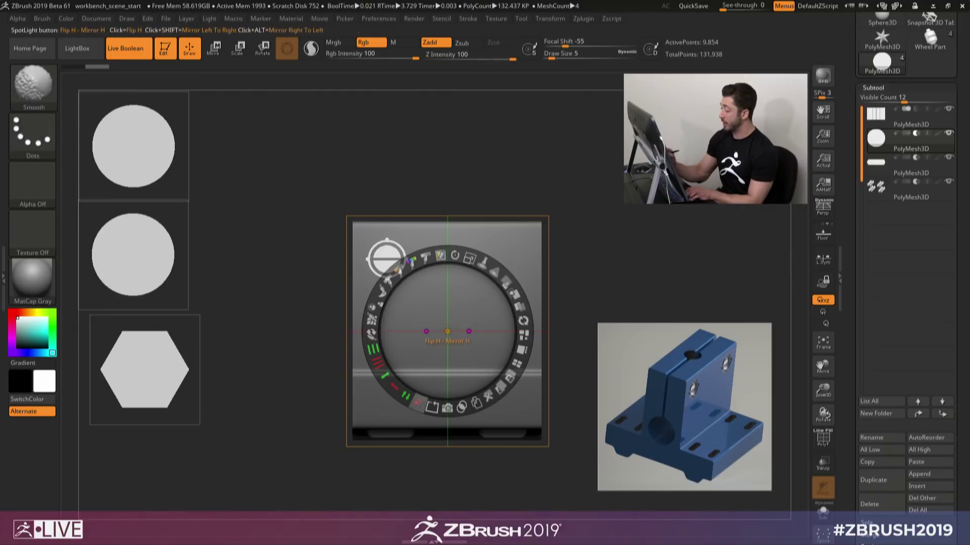
Step: Mirror the screw shape left to right, adjust the canvas extent slightly, and create a subtractive Snapshot3D of the pair
{"action": "left_click", "coordinate": [419, 403], "text": "shift"}
{"action": "mouse_move", "coordinate": [385, 378]}
{"action": "left_mouse_down"}
{"action": "mouse_move", "coordinate": [379, 370]}
{"action": "mouse_move", "coordinate": [385, 377]}
{"action": "left_mouse_up"}
{"action": "left_click_drag", "start_coordinate": [393, 386], "coordinate": [394, 387]}
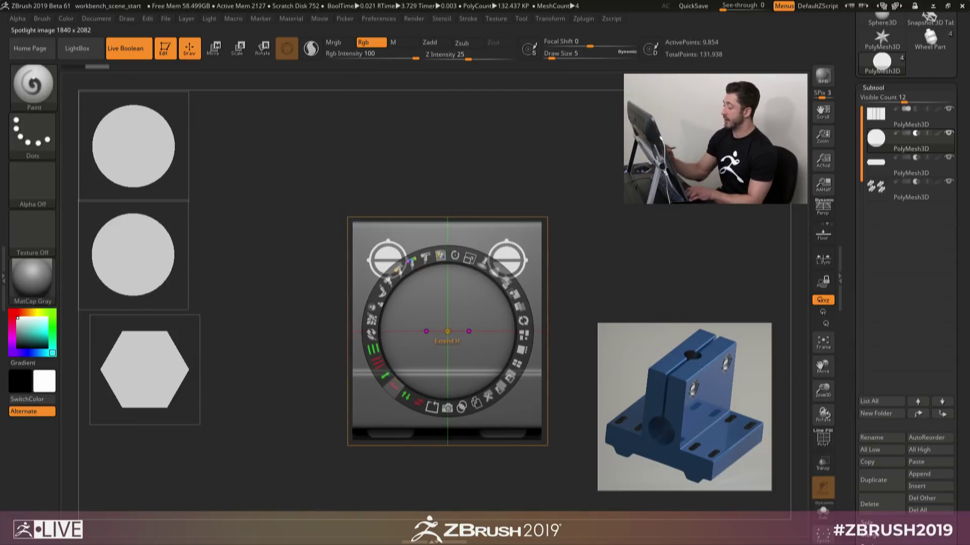
{"action": "left_click", "coordinate": [447, 408], "text": "alt"}
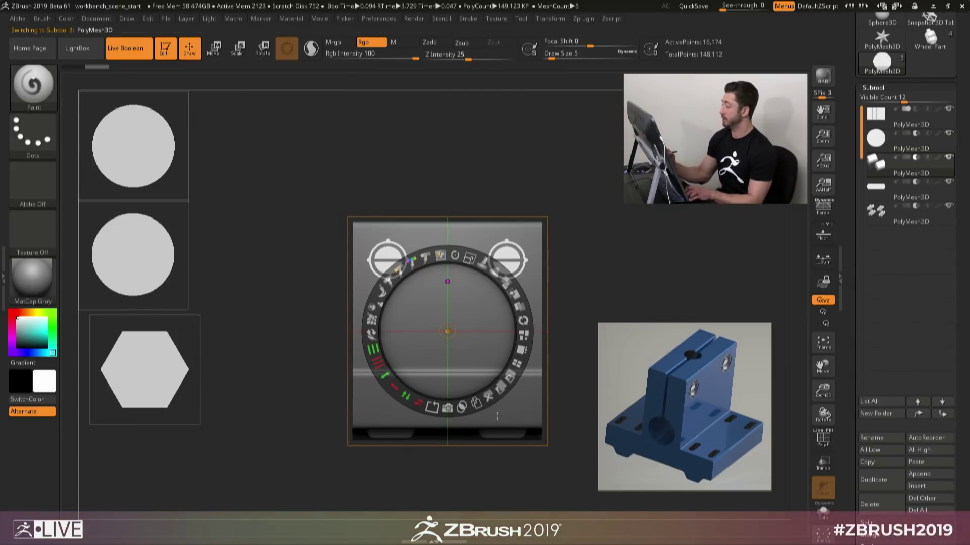
{"action": "key", "text": "shift+z"}
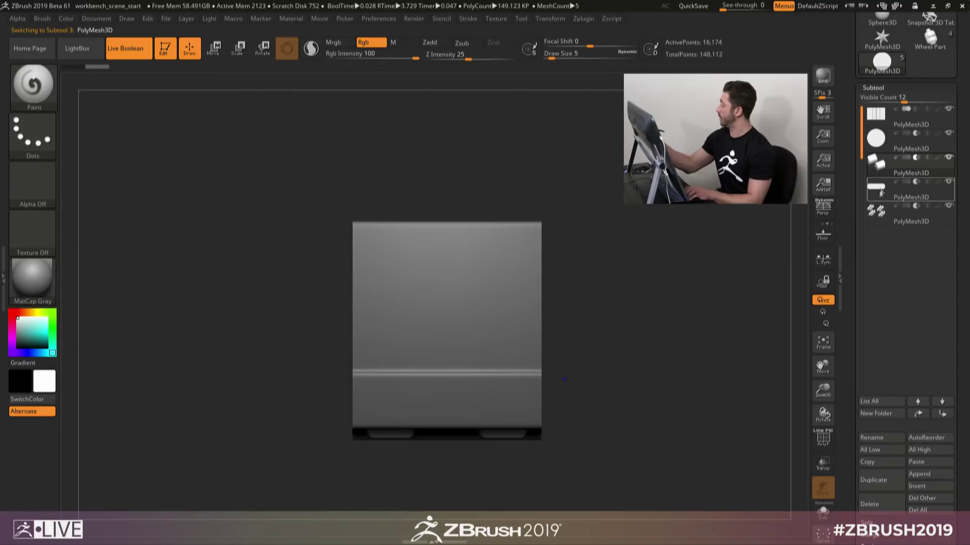
Step: Reorder the new screw subtool to the end of the subtool list and shift it outward so it cuts into the bracket's side face
{"action": "key", "text": "ctrl+Down"}
{"action": "key", "text": "ctrl+Down"}
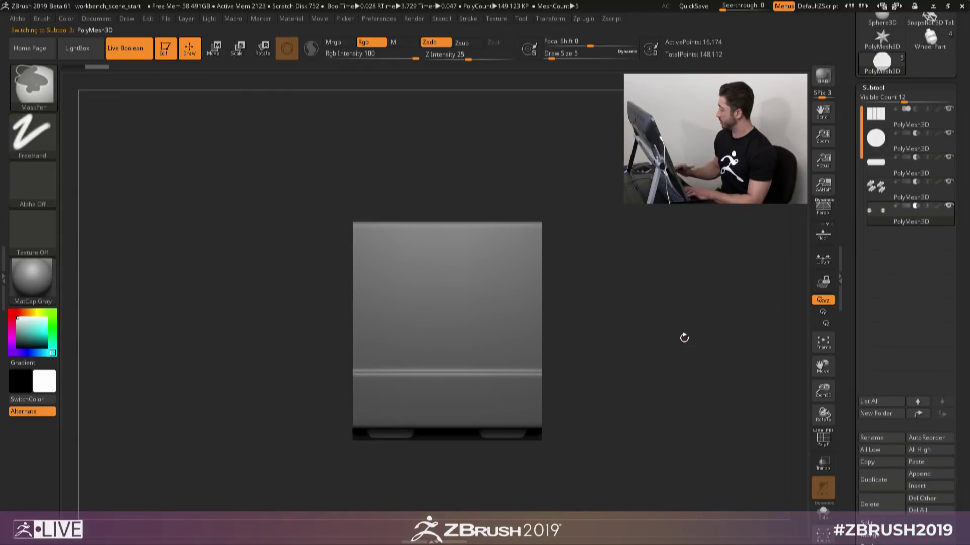
{"action": "key", "text": "shift+f"}
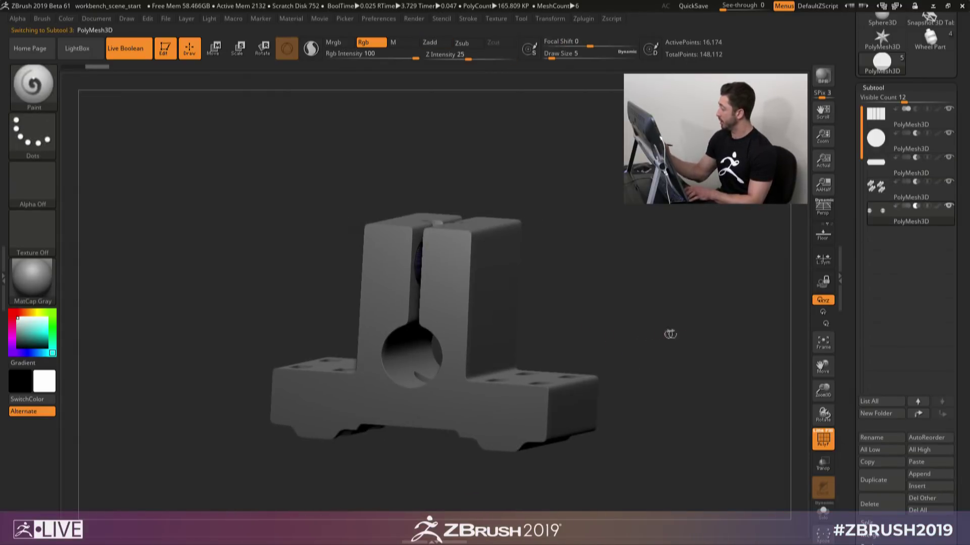
{"action": "right_click_drag", "start_coordinate": [670, 334], "coordinate": [596, 338], "text": "ctrl"}
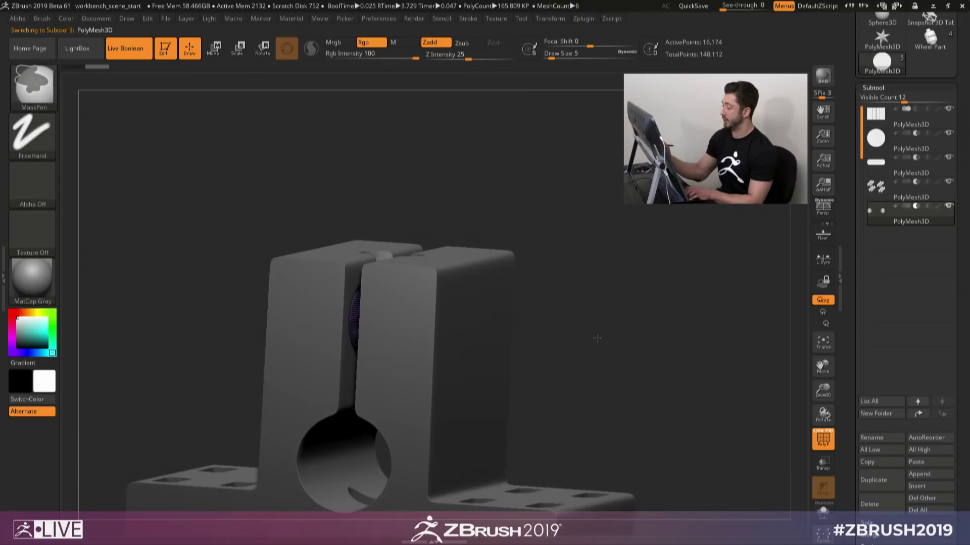
{"action": "left_click_drag", "start_coordinate": [597, 338], "coordinate": [564, 345], "text": "shift"}
{"action": "key", "text": "w"}
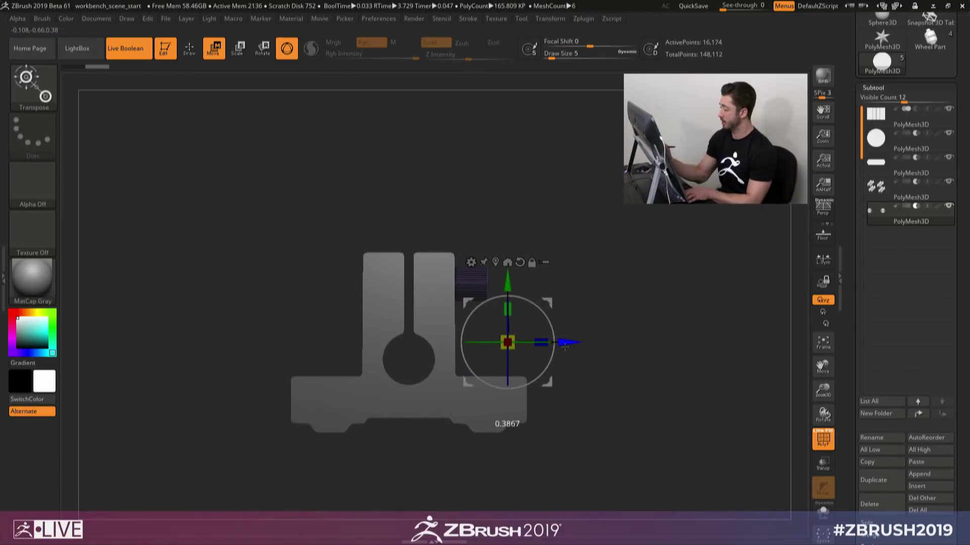
{"action": "key", "text": "q"}
Step: Copy the screw cutters to the bracket's opposite side with Mirror And Weld
{"action": "key", "text": "shift+f"}
{"action": "mouse_move", "coordinate": [692, 360]}
{"action": "right_mouse_down"}
{"action": "mouse_move", "coordinate": [590, 344]}
{"action": "mouse_move", "coordinate": [571, 323]}
{"action": "right_mouse_up"}
{"action": "right_click_drag", "start_coordinate": [571, 323], "coordinate": [438, 377], "text": "alt"}
{"action": "right_click_drag", "start_coordinate": [438, 377], "coordinate": [470, 328], "text": "ctrl"}
{"action": "left_click_drag", "start_coordinate": [910, 93], "coordinate": [910, 94]}
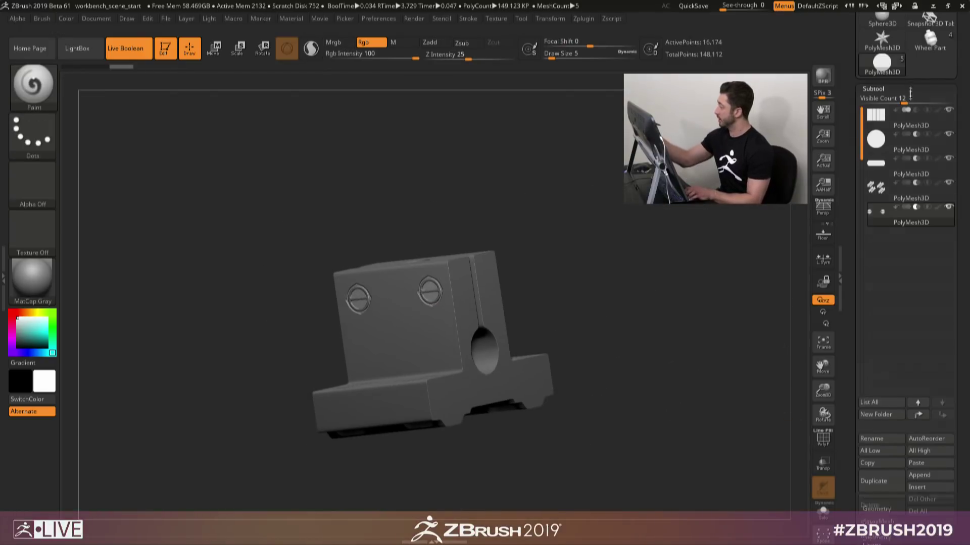
{"action": "left_click", "coordinate": [904, 89]}
{"action": "left_click", "coordinate": [877, 101]}
{"action": "left_click", "coordinate": [884, 307]}
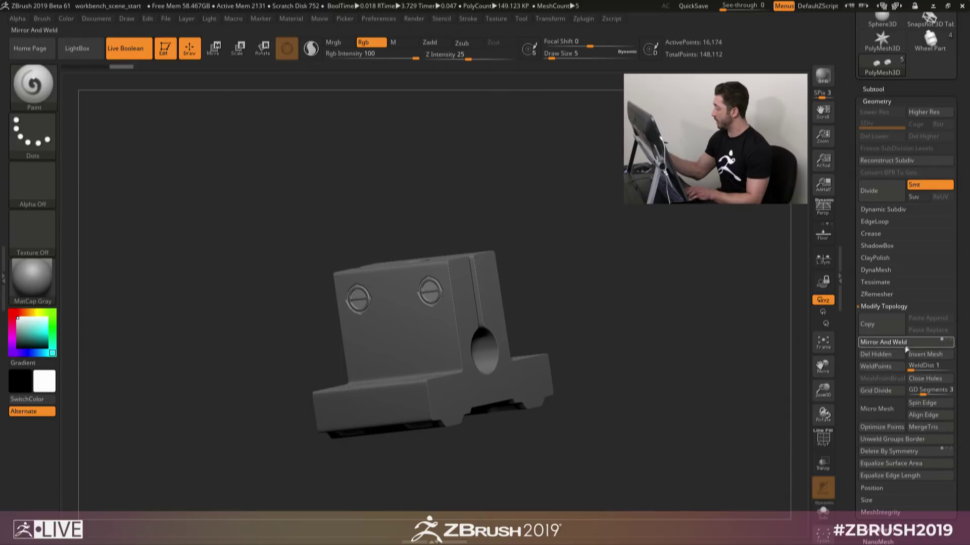
{"action": "left_click", "coordinate": [888, 343]}
Step: Reduce the draw size to 1
{"action": "mouse_move", "coordinate": [596, 384]}
{"action": "right_mouse_down"}
{"action": "mouse_move", "coordinate": [566, 399]}
{"action": "mouse_move", "coordinate": [626, 387]}
{"action": "mouse_move", "coordinate": [563, 401]}
{"action": "right_mouse_up"}
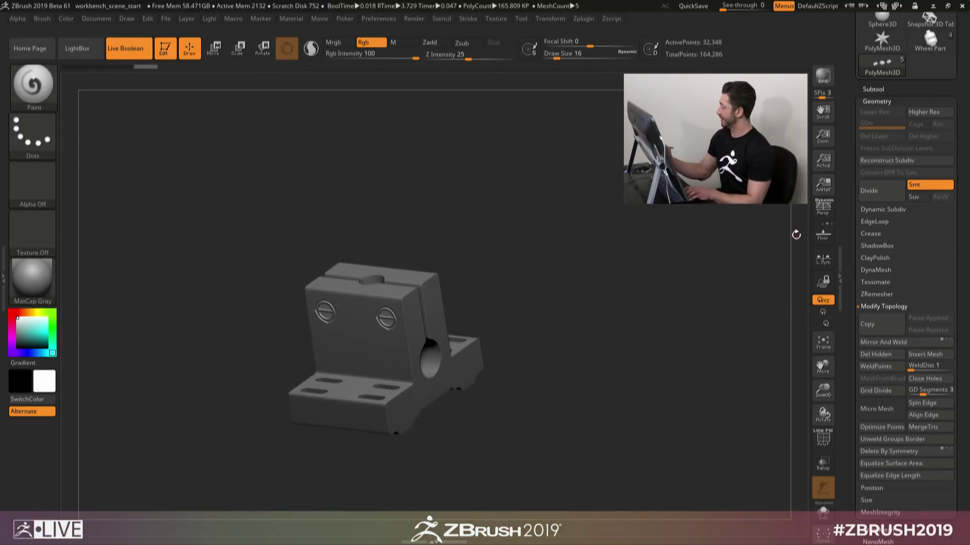
{"action": "key", "text": "s"}
{"action": "left_click_drag", "start_coordinate": [656, 393], "coordinate": [510, 393]}
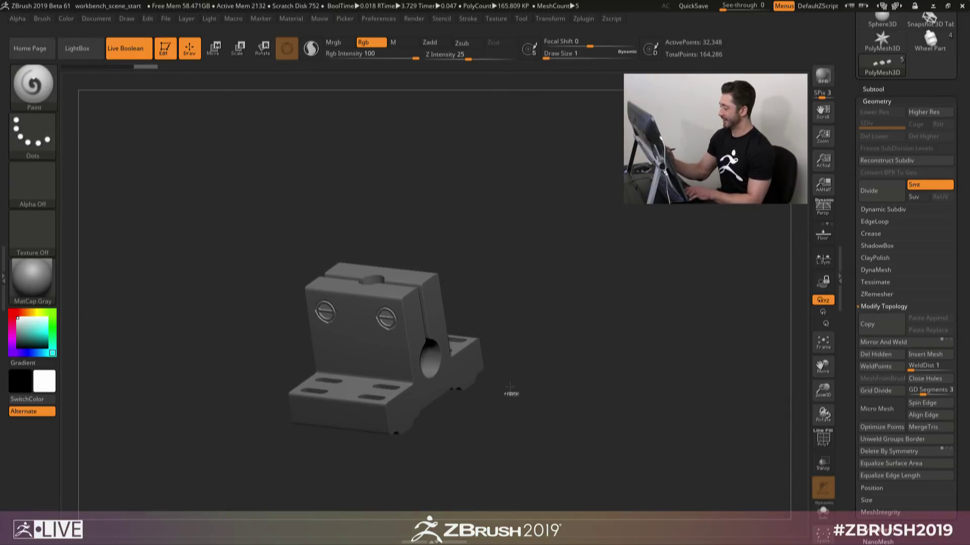
Step: Examine the bracket's slotted screws, holes and base slots from several angles, close up and from afar
{"action": "mouse_move", "coordinate": [510, 392]}
{"action": "right_mouse_down"}
{"action": "mouse_move", "coordinate": [589, 418]}
{"action": "mouse_move", "coordinate": [452, 396]}
{"action": "mouse_move", "coordinate": [549, 430]}
{"action": "mouse_move", "coordinate": [581, 416]}
{"action": "mouse_move", "coordinate": [563, 431]}
{"action": "mouse_move", "coordinate": [476, 403]}
{"action": "mouse_move", "coordinate": [654, 422]}
{"action": "mouse_move", "coordinate": [472, 412]}
{"action": "mouse_move", "coordinate": [563, 419]}
{"action": "right_mouse_up"}
{"action": "left_click_drag", "start_coordinate": [846, 315], "coordinate": [847, 328]}
{"action": "left_click", "coordinate": [895, 113]}
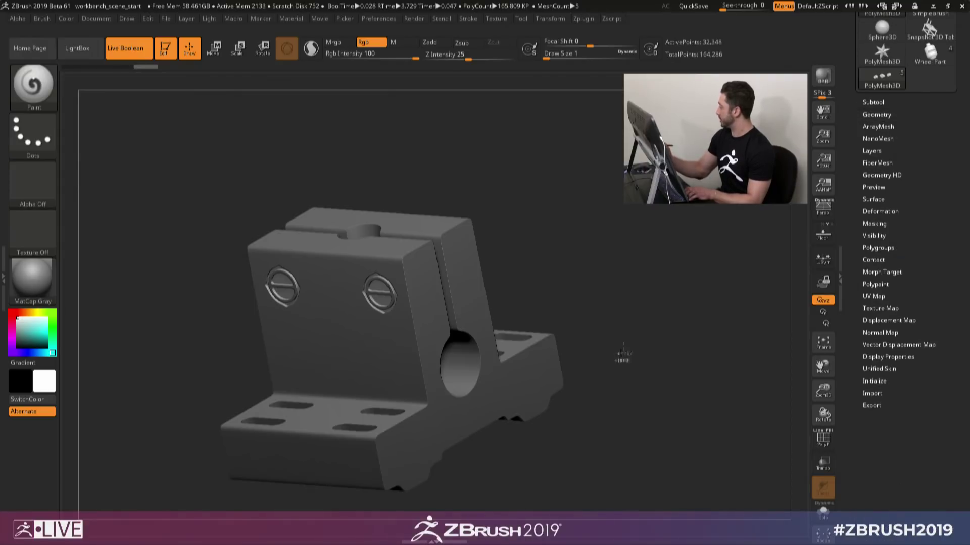
{"action": "right_click_drag", "start_coordinate": [622, 353], "coordinate": [535, 379], "text": "ctrl"}
{"action": "key", "text": "shift+f"}
{"action": "key", "text": "shift+f"}
{"action": "left_click", "coordinate": [881, 117]}
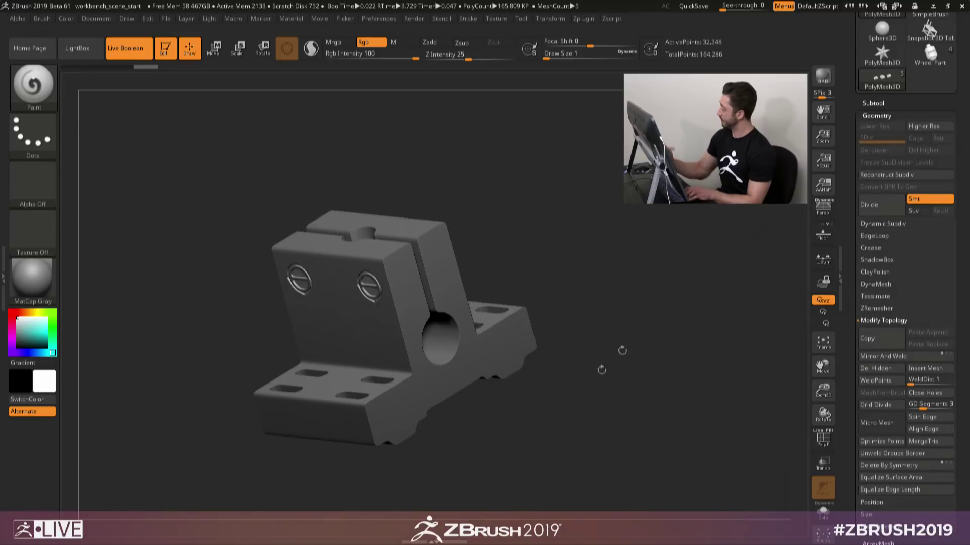
{"action": "right_click_drag", "start_coordinate": [592, 416], "coordinate": [596, 391], "text": "alt"}
{"action": "right_click_drag", "start_coordinate": [505, 378], "coordinate": [528, 341]}
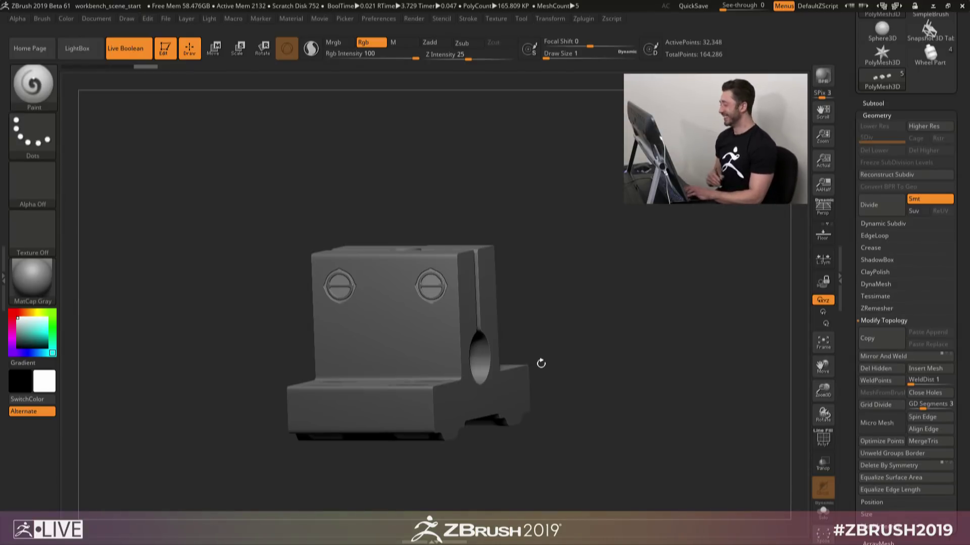
{"action": "key", "text": "shift+f"}
{"action": "key", "text": "shift+f"}
{"action": "right_click_drag", "start_coordinate": [539, 363], "coordinate": [579, 372]}
{"action": "key", "text": "shift+f"}
{"action": "key", "text": "shift+f"}
{"action": "right_click_drag", "start_coordinate": [580, 373], "coordinate": [586, 330], "text": "alt"}
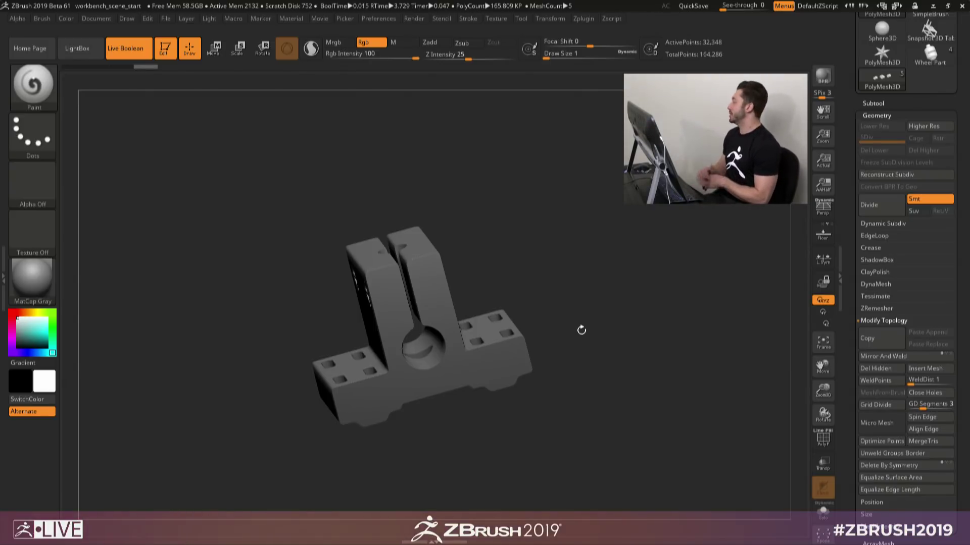
{"action": "right_click_drag", "start_coordinate": [526, 316], "coordinate": [485, 351]}
{"action": "right_click_drag", "start_coordinate": [598, 374], "coordinate": [552, 356]}
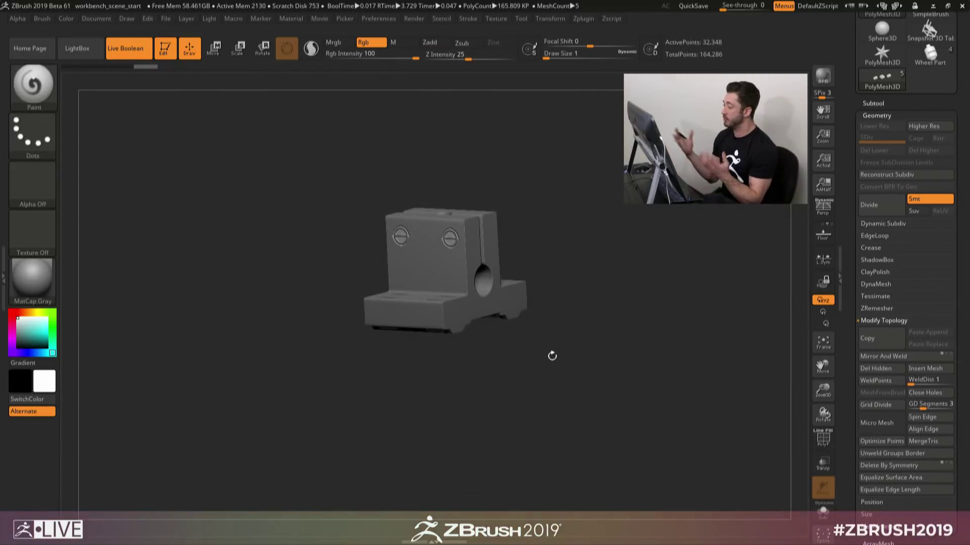
Step: Generate one merged mesh from the bracket's Live Boolean subtools with Make Boolean Mesh and make the resulting UMesh_PolyMesh3D tool active
{"action": "key", "text": "shift+z"}
{"action": "left_click_drag", "start_coordinate": [443, 399], "coordinate": [289, 352]}
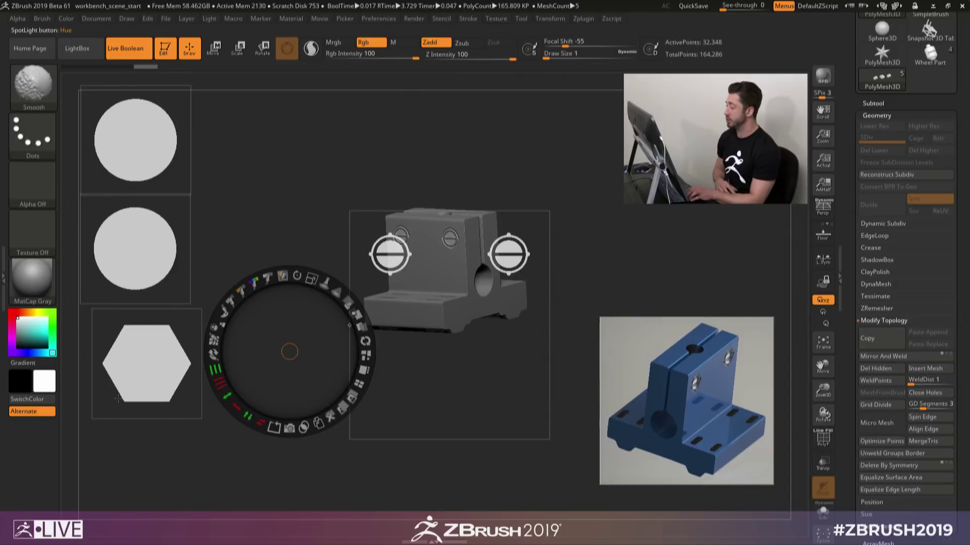
{"action": "key", "text": "shift+z"}
{"action": "left_click", "coordinate": [874, 103]}
{"action": "left_click_drag", "start_coordinate": [850, 286], "coordinate": [850, 242]}
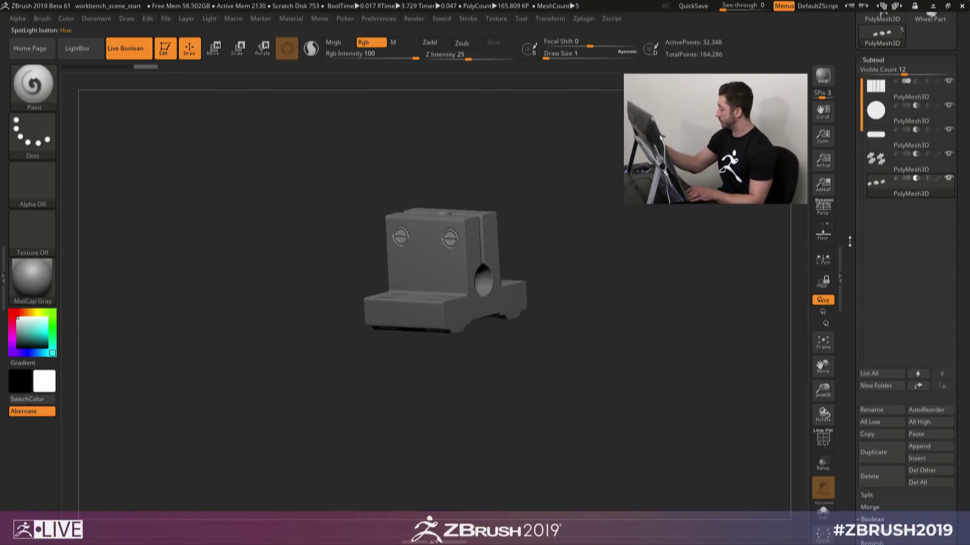
{"action": "left_click", "coordinate": [885, 529]}
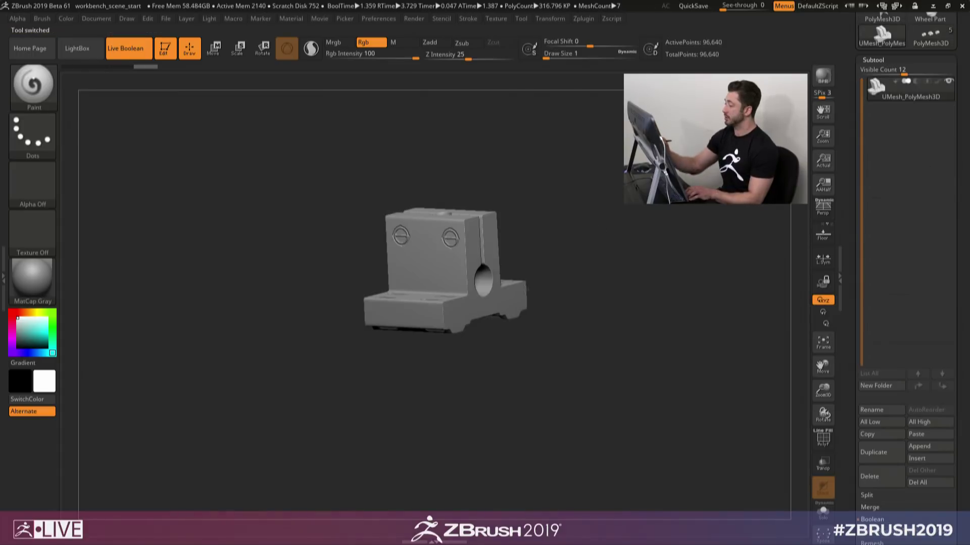
{"action": "mouse_move", "coordinate": [541, 309]}
{"action": "left_mouse_down"}
{"action": "mouse_move", "coordinate": [498, 372]}
{"action": "mouse_move", "coordinate": [536, 376]}
{"action": "left_mouse_up"}
{"action": "key", "text": "s"}
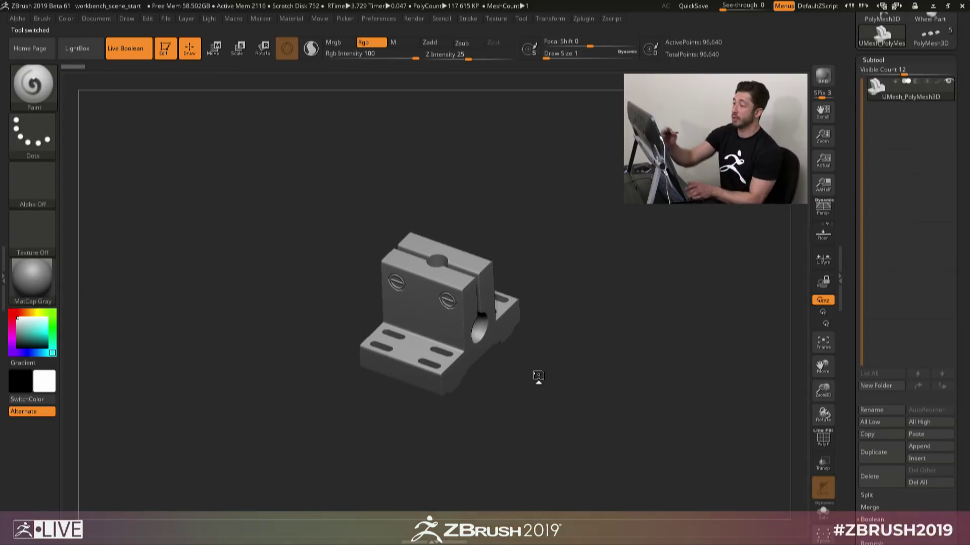
Step: Load the 512_HardSurface SpotLight set from LightBox, reposition its shapes so the whole set fits beside the bracket, and leave SpotLight editing
{"action": "key", "text": "comma"}
{"action": "left_click", "coordinate": [518, 84]}
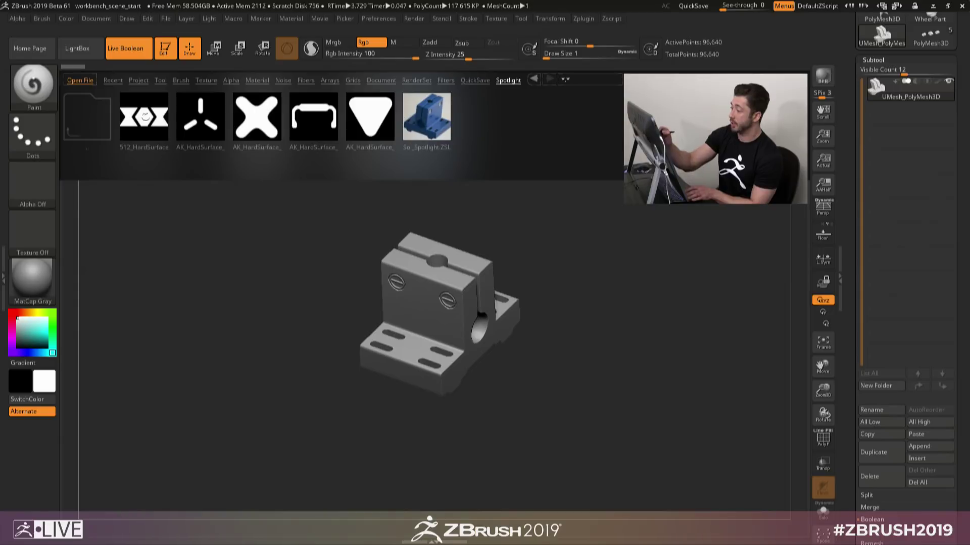
{"action": "double_click", "coordinate": [145, 117]}
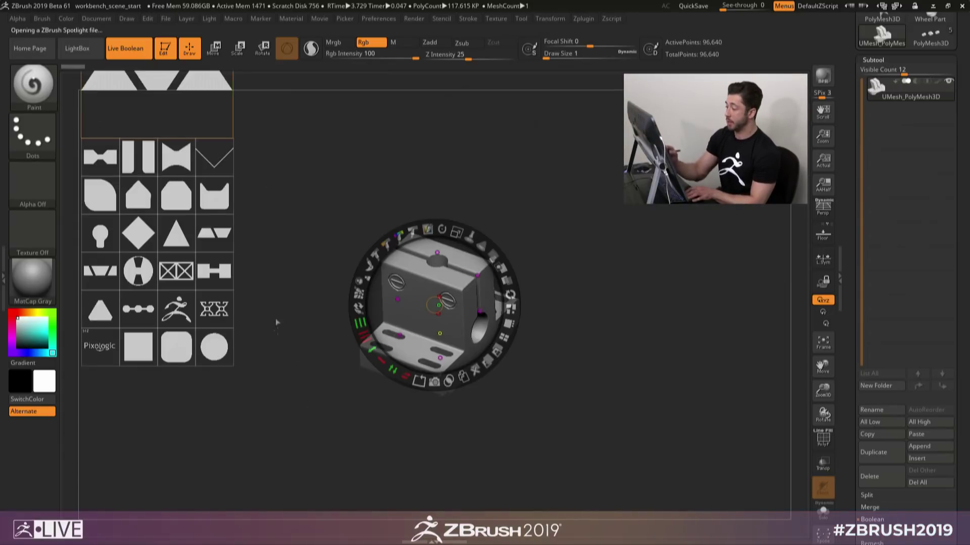
{"action": "left_click", "coordinate": [276, 252]}
{"action": "left_click_drag", "start_coordinate": [277, 251], "coordinate": [296, 349]}
{"action": "key", "text": "z"}
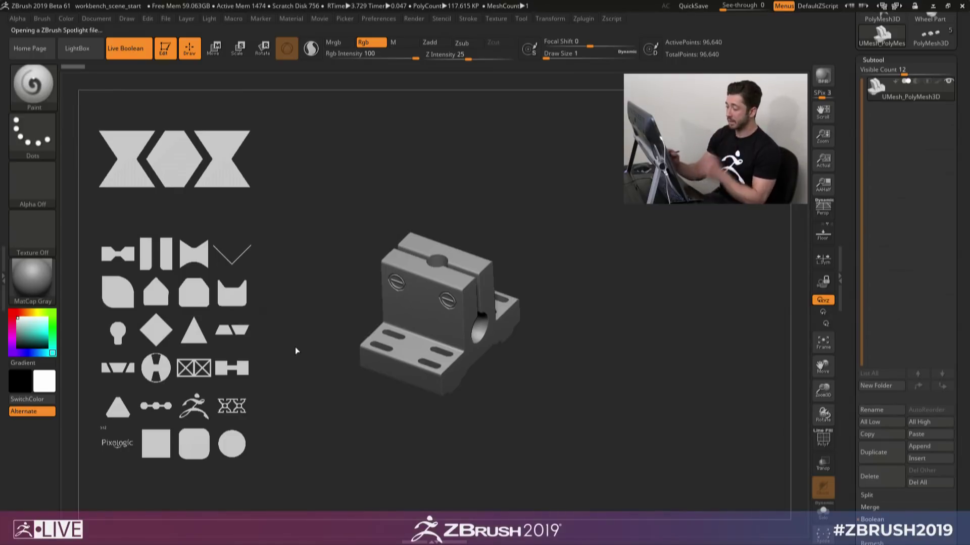
{"action": "key", "text": "z"}
{"action": "left_click", "coordinate": [301, 454]}
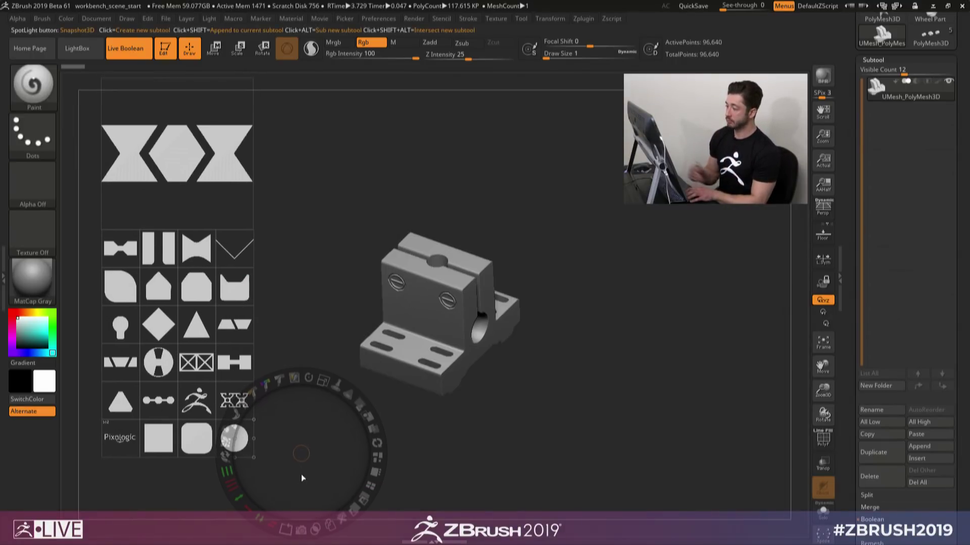
{"action": "key", "text": "z"}
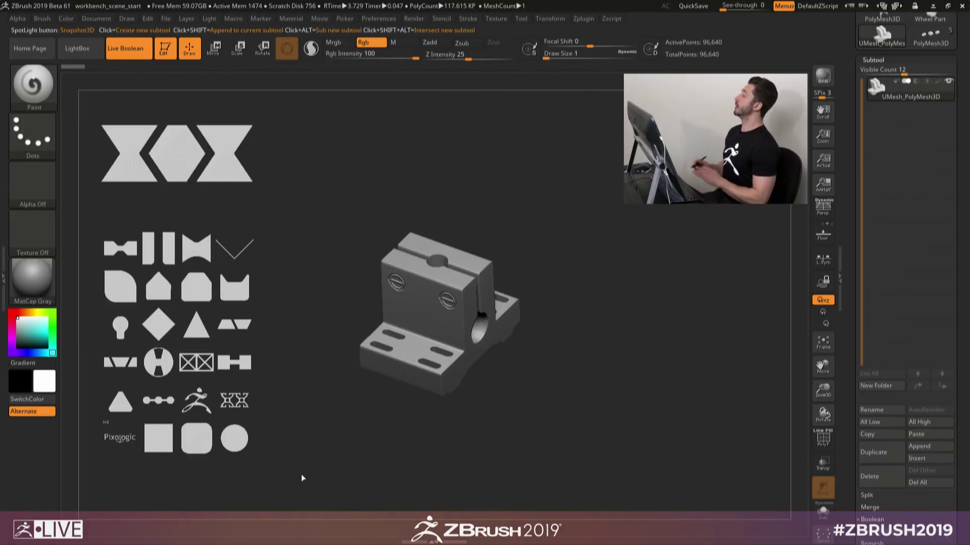
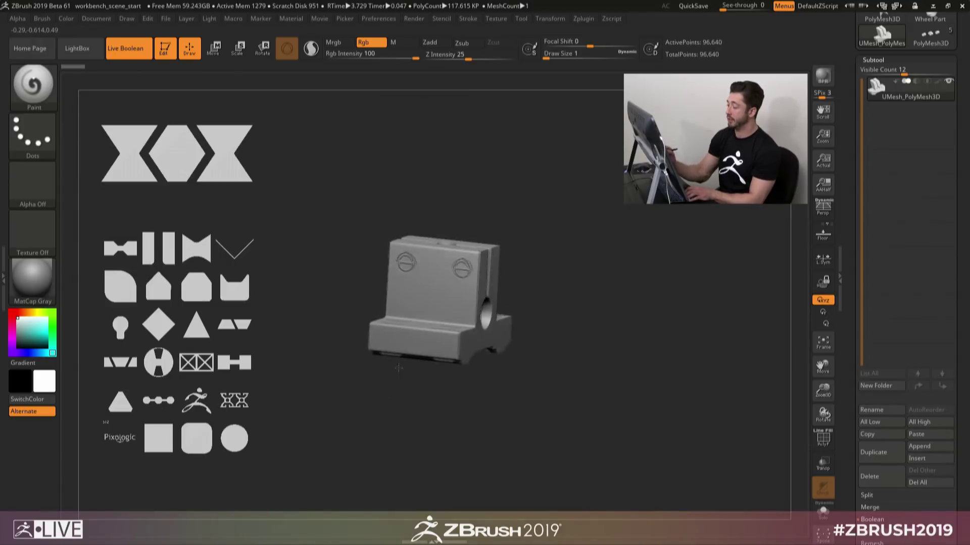
Step: Examine the merged bracket from several angles, then review the workbench, demo part, miscellaneous parts and wheel reference images in Photos
{"action": "left_click_drag", "start_coordinate": [394, 412], "coordinate": [461, 399]}
{"action": "right_click_drag", "start_coordinate": [556, 408], "coordinate": [543, 407], "text": "alt"}
{"action": "mouse_move", "coordinate": [543, 407]}
{"action": "right_mouse_down", "text": "ctrl"}
{"action": "mouse_move", "coordinate": [495, 403]}
{"action": "mouse_move", "coordinate": [530, 427]}
{"action": "right_mouse_up", "text": "ctrl"}
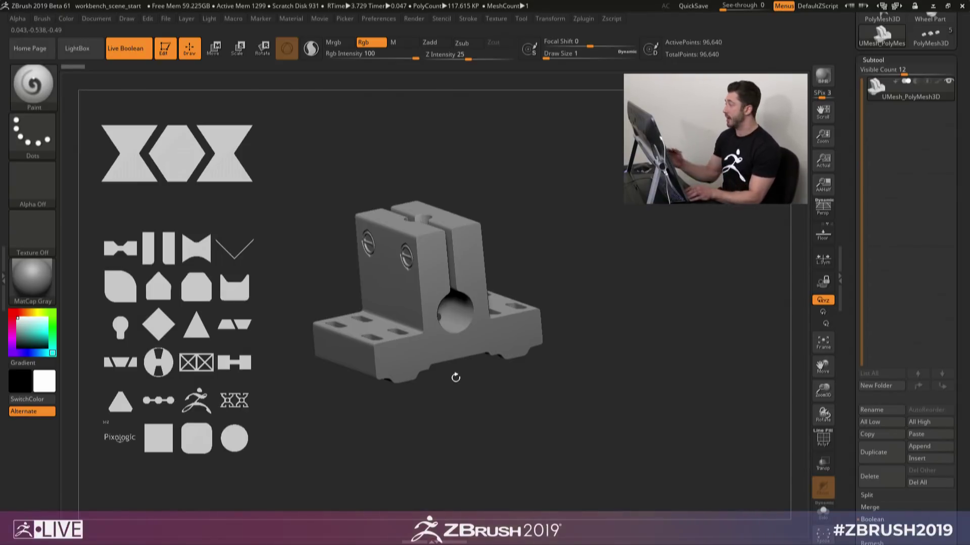
{"action": "right_click_drag", "start_coordinate": [608, 362], "coordinate": [659, 370], "text": "alt"}
{"action": "key", "text": "alt+Tab"}
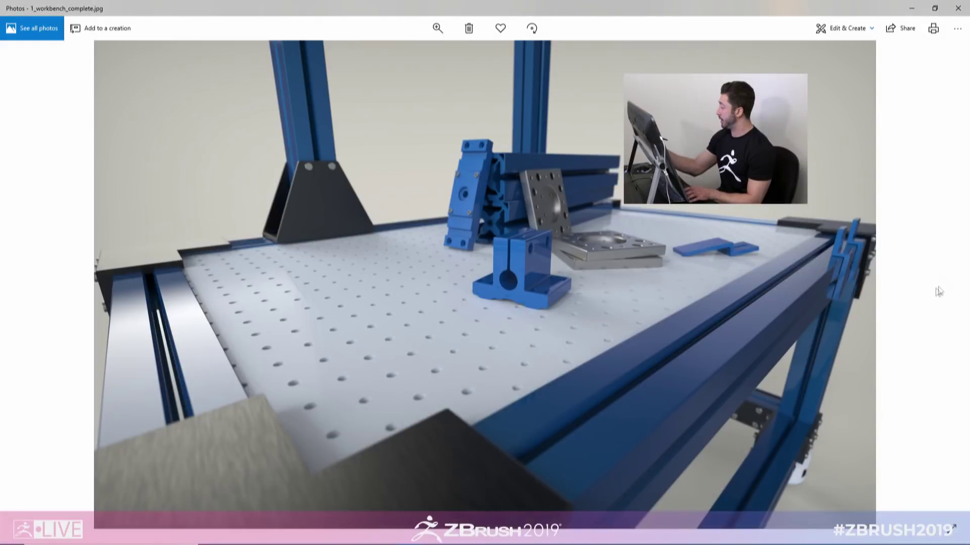
{"action": "left_click", "coordinate": [945, 286]}
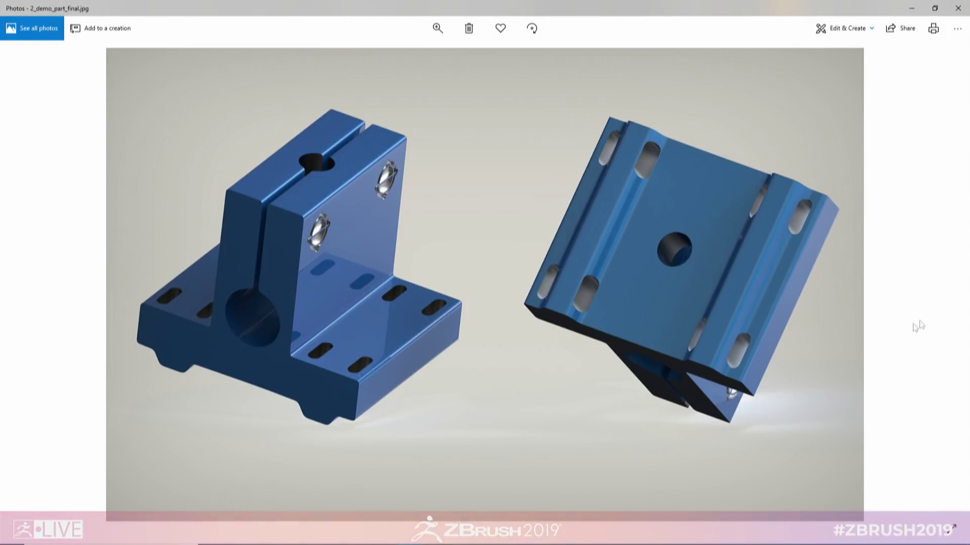
{"action": "left_click", "coordinate": [945, 285]}
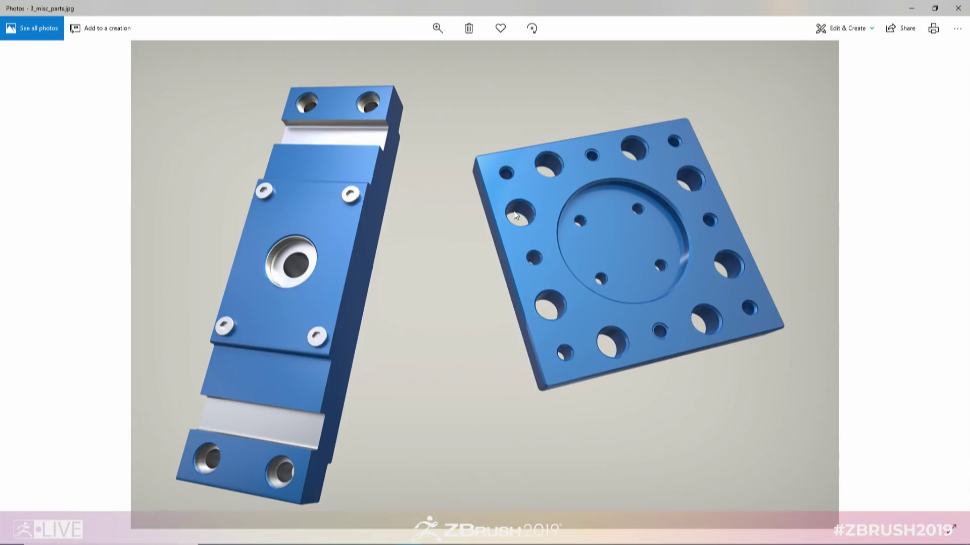
{"action": "left_click", "coordinate": [951, 281]}
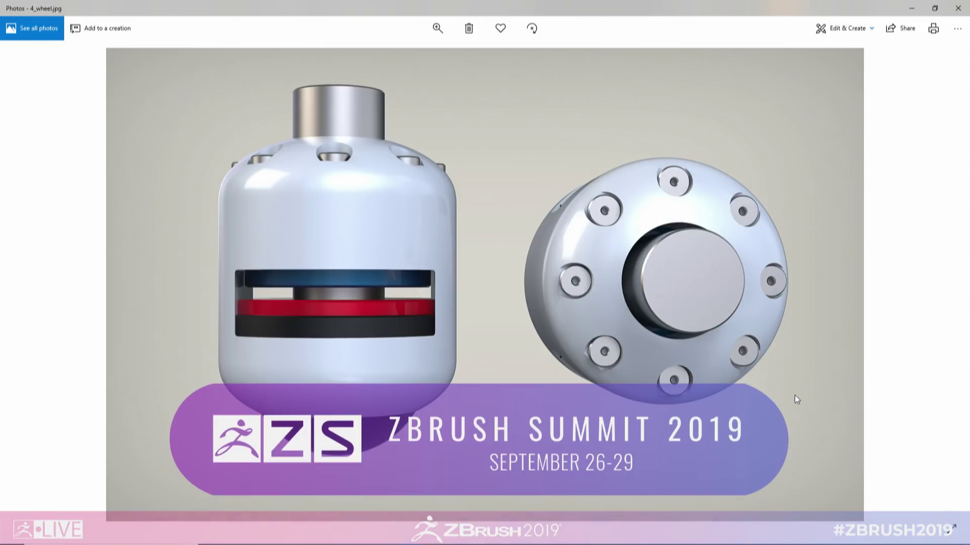
{"action": "key", "text": "alt+Tab"}
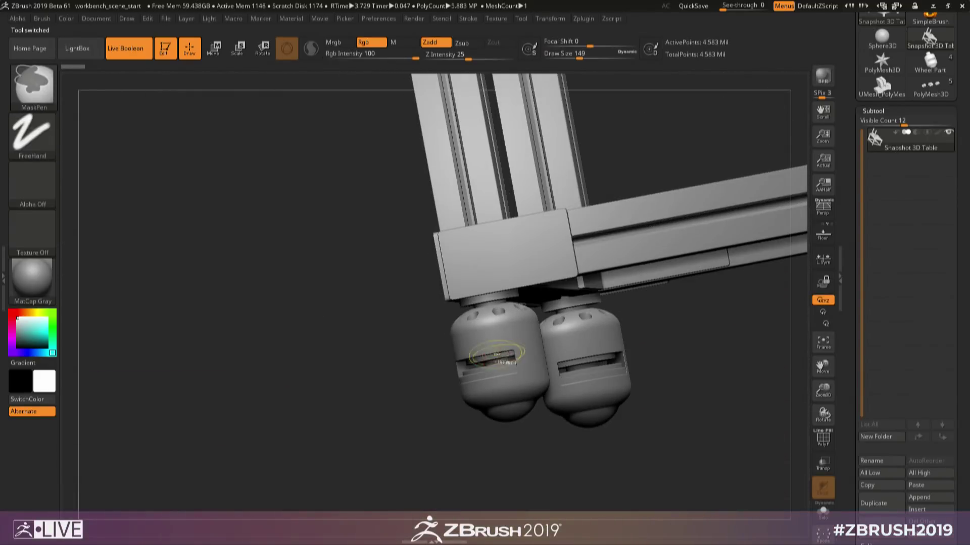
Step: Examine the Snapshot 3D Table workbench model, its frame and wheels, with perspective turned on
{"action": "left_click_drag", "start_coordinate": [623, 388], "coordinate": [341, 467], "text": "alt"}
{"action": "left_click_drag", "start_coordinate": [486, 428], "coordinate": [454, 427]}
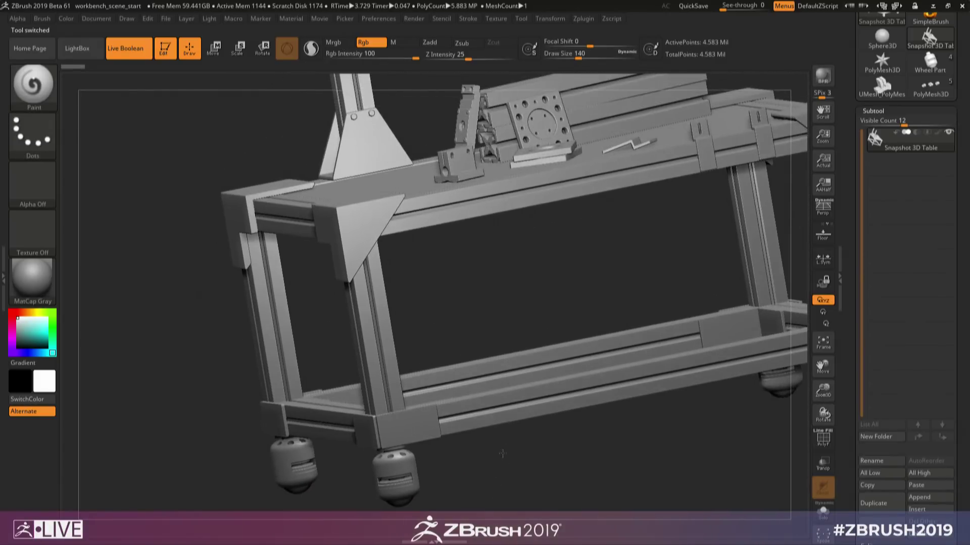
{"action": "left_click", "coordinate": [823, 207]}
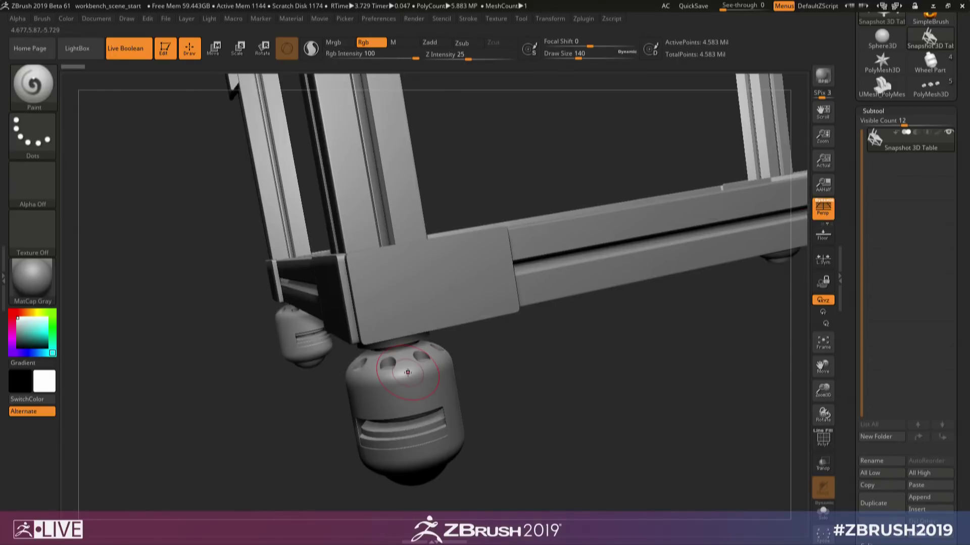
{"action": "key", "text": "m"}
{"action": "left_click", "coordinate": [464, 388]}
{"action": "mouse_move", "coordinate": [464, 388]}
{"action": "left_mouse_down"}
{"action": "mouse_move", "coordinate": [474, 370]}
{"action": "mouse_move", "coordinate": [449, 401]}
{"action": "mouse_move", "coordinate": [456, 403]}
{"action": "left_mouse_up"}
Step: Switch to the Wheel Part tool, isolate the wheel without perspective, and examine its bolted end and slotted side
{"action": "left_click", "coordinate": [934, 65]}
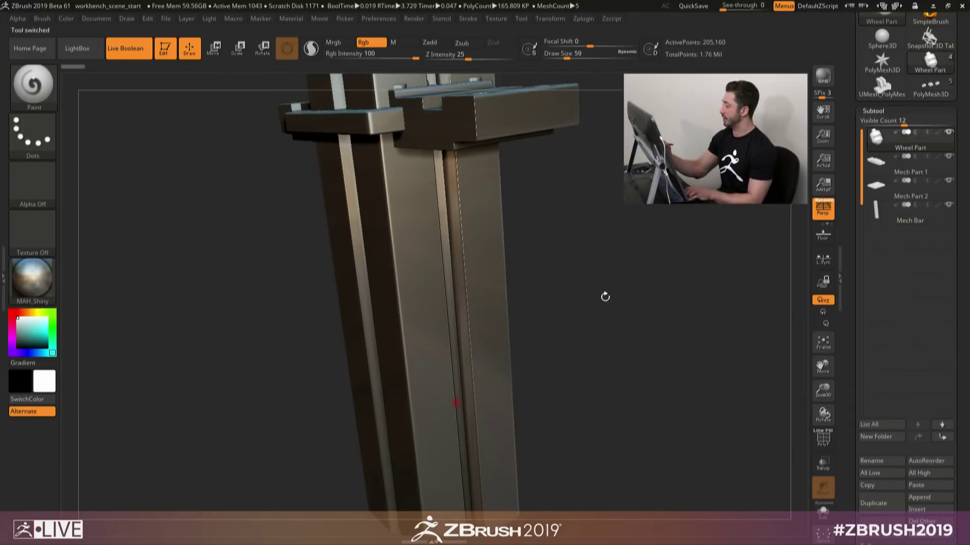
{"action": "left_click_drag", "start_coordinate": [606, 299], "coordinate": [567, 378]}
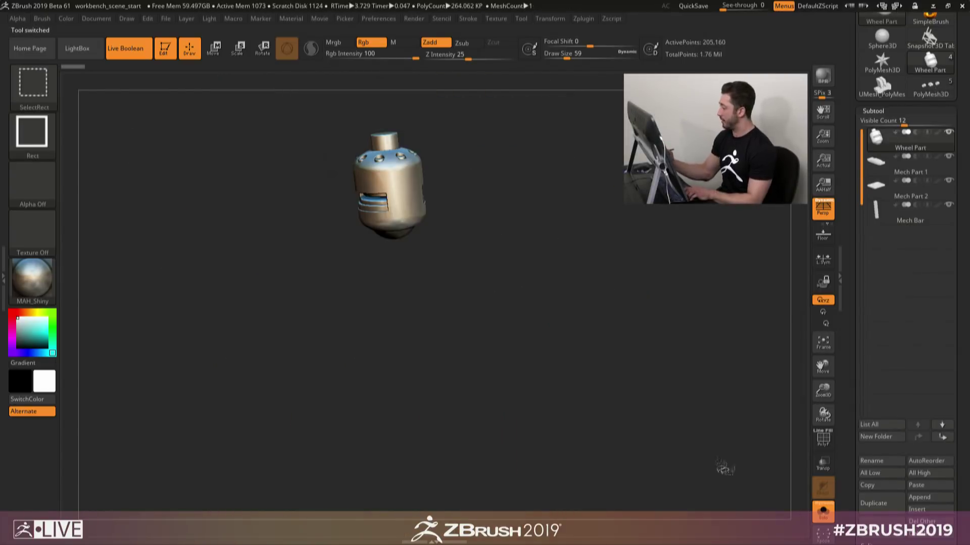
{"action": "mouse_move", "coordinate": [717, 458]}
{"action": "left_mouse_down"}
{"action": "mouse_move", "coordinate": [652, 430]}
{"action": "mouse_move", "coordinate": [491, 432]}
{"action": "mouse_move", "coordinate": [510, 411]}
{"action": "left_mouse_up"}
{"action": "key", "text": "f"}
{"action": "key", "text": "p"}
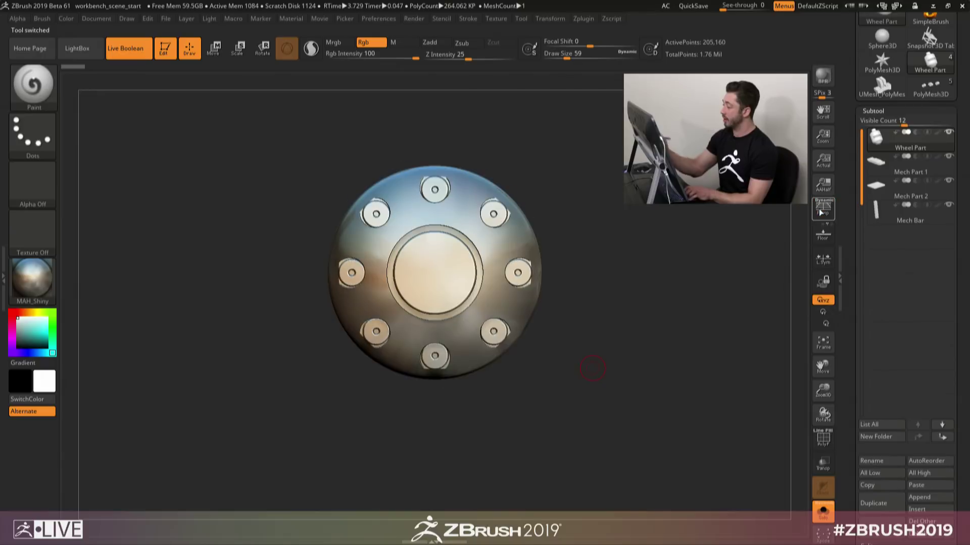
{"action": "left_click_drag", "start_coordinate": [579, 352], "coordinate": [574, 348]}
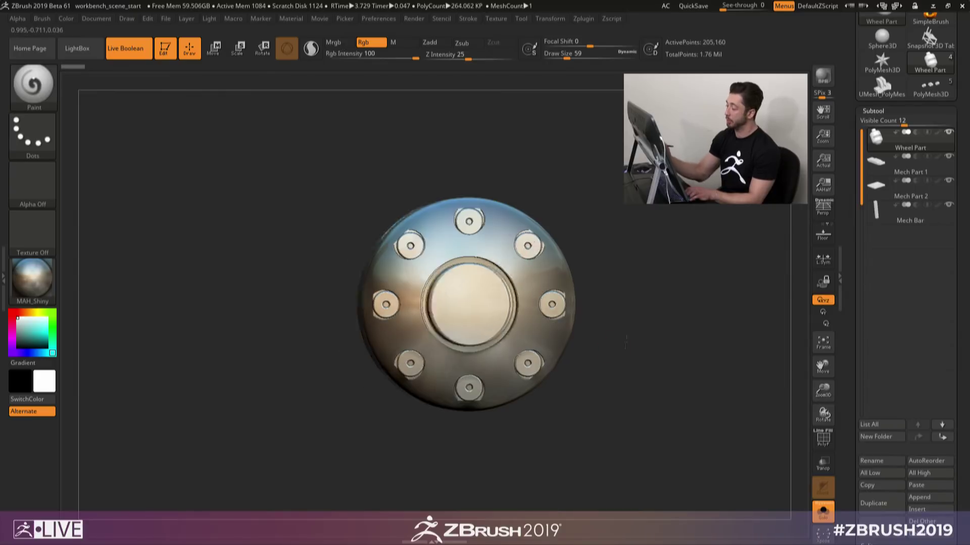
{"action": "right_click_drag", "start_coordinate": [523, 278], "coordinate": [471, 308]}
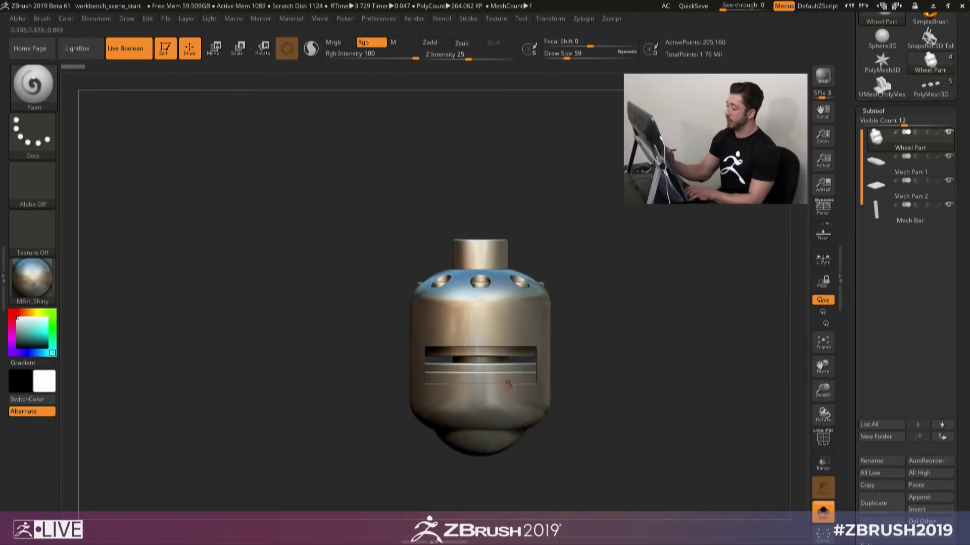
{"action": "right_click_drag", "start_coordinate": [510, 384], "coordinate": [412, 336], "text": "ctrl"}
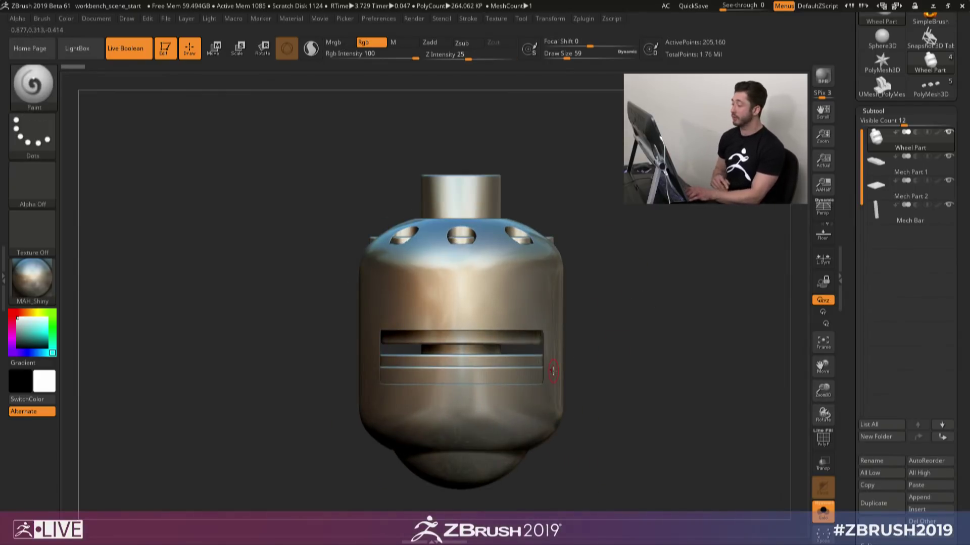
{"action": "right_click_drag", "start_coordinate": [653, 333], "coordinate": [606, 353], "text": "ctrl"}
{"action": "right_click_drag", "start_coordinate": [606, 353], "coordinate": [580, 350]}
Step: Select the Mech Bar subtool and examine its cross-section and length beside the SpotLight shapes
{"action": "left_click", "coordinate": [881, 210]}
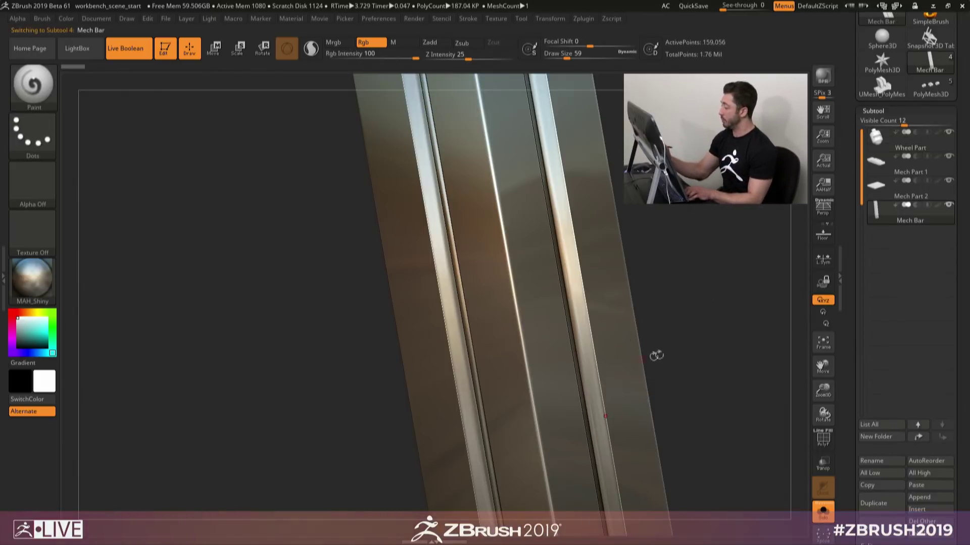
{"action": "mouse_move", "coordinate": [656, 356]}
{"action": "right_mouse_down", "text": "ctrl"}
{"action": "mouse_move", "coordinate": [599, 222]}
{"action": "mouse_move", "coordinate": [560, 243]}
{"action": "mouse_move", "coordinate": [613, 396]}
{"action": "mouse_move", "coordinate": [640, 369]}
{"action": "mouse_move", "coordinate": [593, 351]}
{"action": "mouse_move", "coordinate": [586, 331]}
{"action": "mouse_move", "coordinate": [560, 435]}
{"action": "right_mouse_up", "text": "ctrl"}
{"action": "key", "text": "shift+z"}
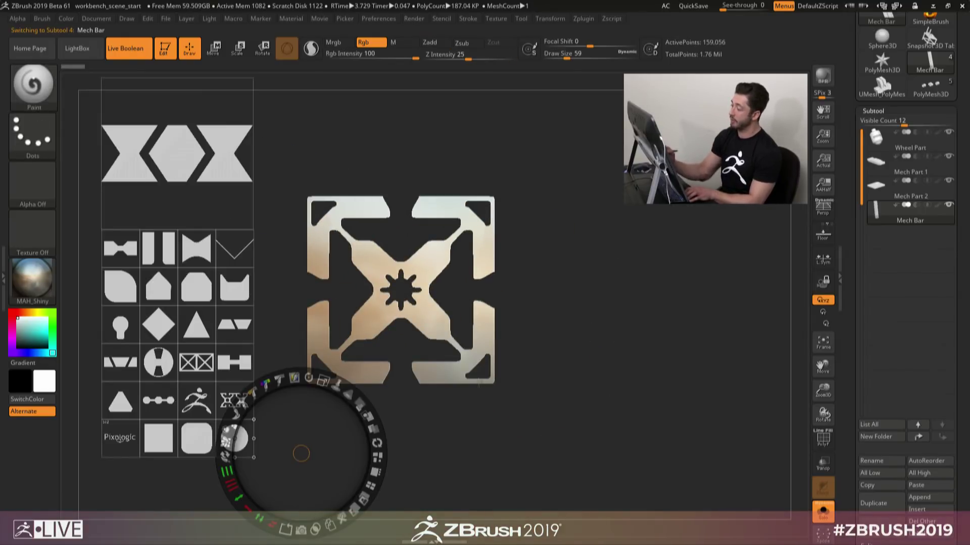
{"action": "key", "text": "z"}
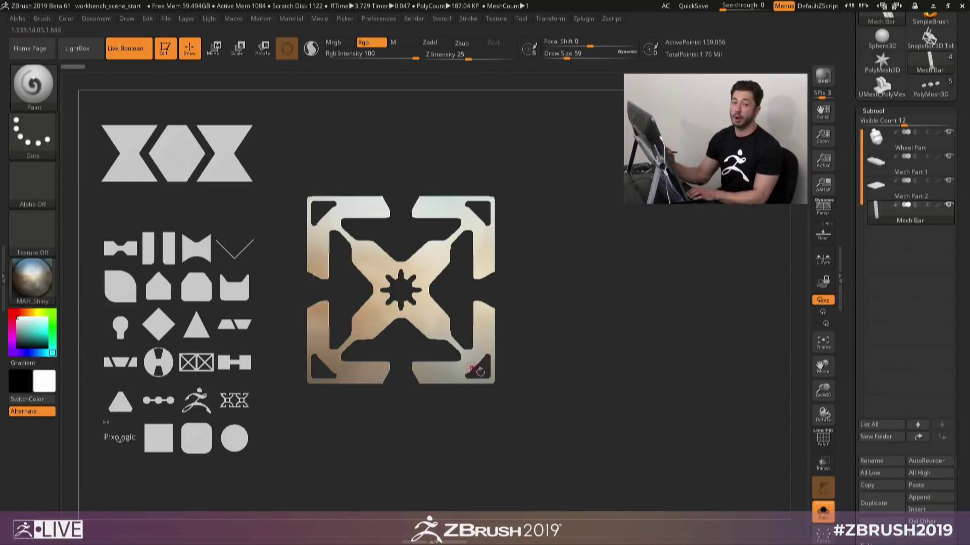
{"action": "right_click_drag", "start_coordinate": [538, 388], "coordinate": [347, 344], "text": "ctrl"}
{"action": "right_click_drag", "start_coordinate": [544, 293], "coordinate": [520, 357], "text": "alt"}
{"action": "mouse_move", "coordinate": [520, 357]}
{"action": "right_mouse_down"}
{"action": "mouse_move", "coordinate": [497, 408]}
{"action": "mouse_move", "coordinate": [511, 428]}
{"action": "mouse_move", "coordinate": [491, 409]}
{"action": "mouse_move", "coordinate": [538, 385]}
{"action": "right_mouse_up"}
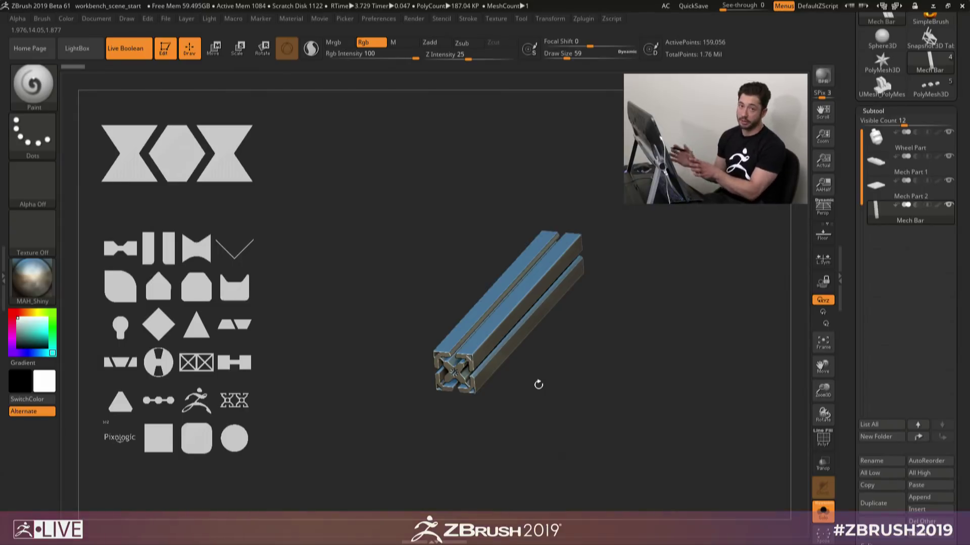
{"action": "right_click_drag", "start_coordinate": [538, 385], "coordinate": [646, 380], "text": "shift"}
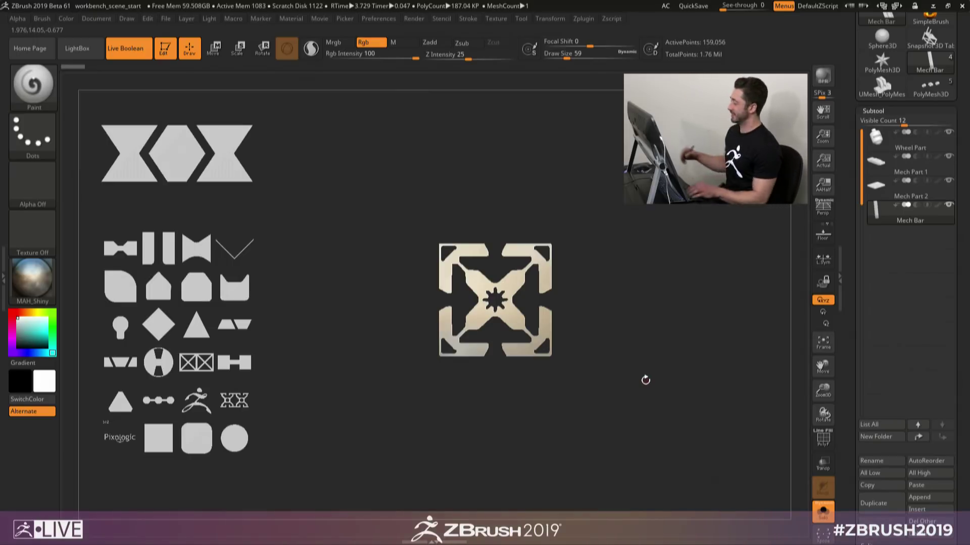
Step: Turn off Solo to show the other mechanical parts with the Mech Bar, and set the draw size to 23
{"action": "left_click", "coordinate": [823, 512]}
{"action": "right_click_drag", "start_coordinate": [628, 374], "coordinate": [692, 429], "text": "ctrl"}
{"action": "right_click_drag", "start_coordinate": [692, 429], "coordinate": [598, 372]}
{"action": "left_click", "coordinate": [703, 415], "text": "ctrl"}
{"action": "right_click_drag", "start_coordinate": [703, 416], "coordinate": [580, 396], "text": "ctrl"}
{"action": "left_click_drag", "start_coordinate": [580, 395], "coordinate": [615, 402], "text": "ctrl"}
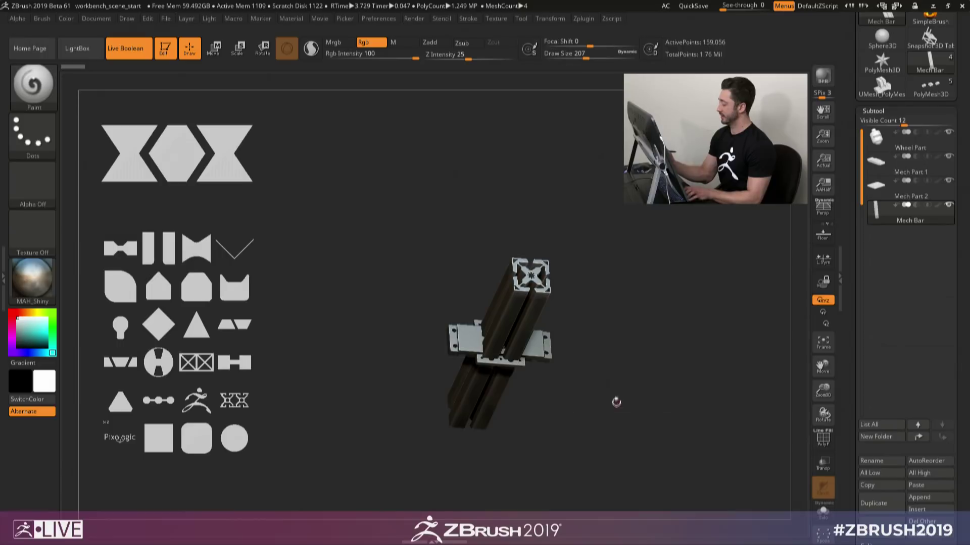
{"action": "right_click_drag", "start_coordinate": [616, 403], "coordinate": [540, 385], "text": "alt"}
{"action": "right_click_drag", "start_coordinate": [540, 385], "coordinate": [586, 403], "text": "ctrl"}
{"action": "key", "text": "s"}
{"action": "left_click_drag", "start_coordinate": [586, 401], "coordinate": [594, 399]}
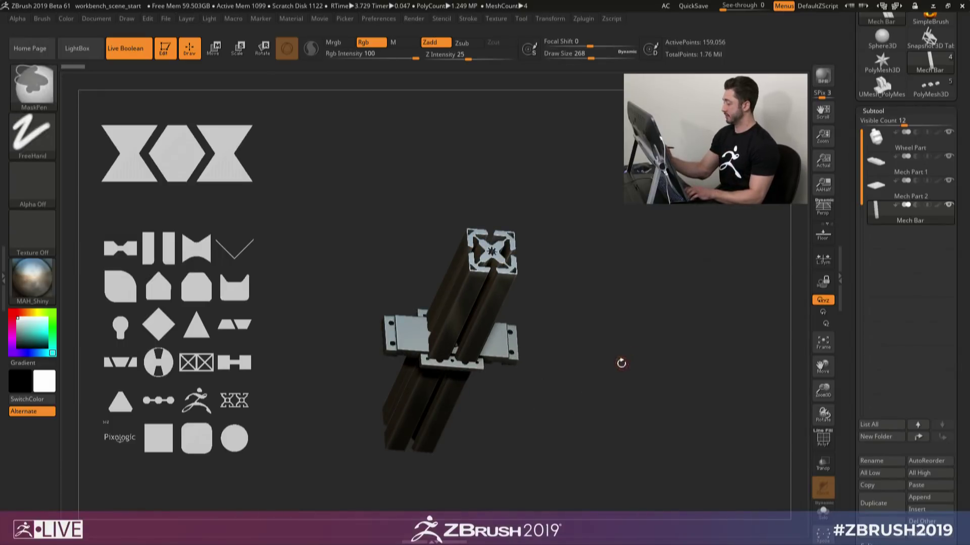
{"action": "key", "text": "s"}
{"action": "left_click_drag", "start_coordinate": [622, 362], "coordinate": [575, 350]}
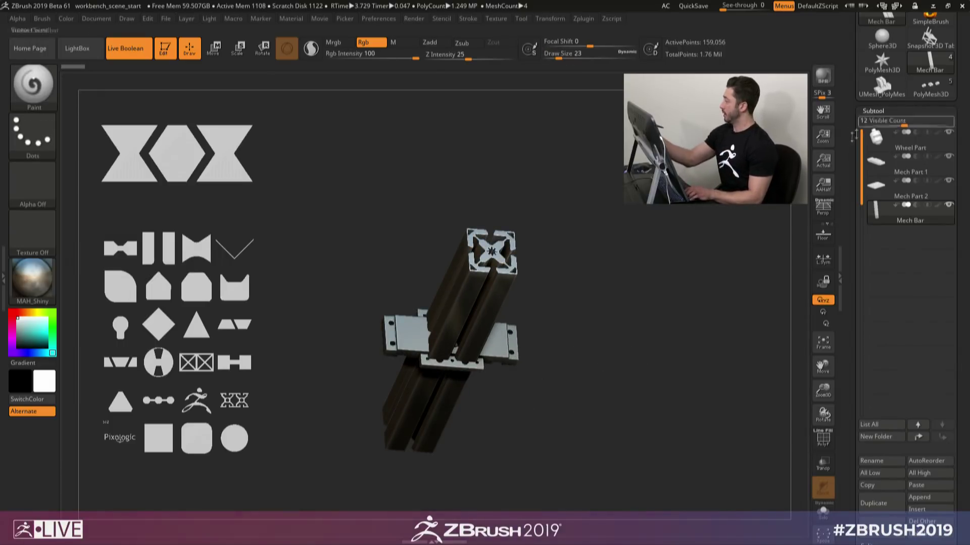
Step: Switch to the PolyMesh3D star tool, hide the SpotLight shapes and enlarge the star in the view
{"action": "left_click", "coordinate": [882, 62]}
{"action": "right_click_drag", "start_coordinate": [581, 403], "coordinate": [528, 313], "text": "shift"}
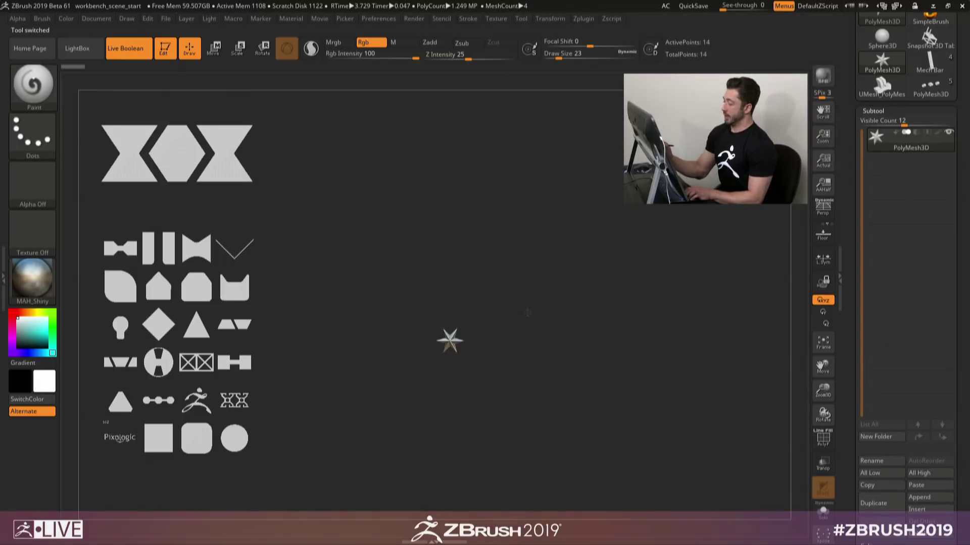
{"action": "key", "text": "ctrl+n"}
{"action": "mouse_move", "coordinate": [571, 344]}
{"action": "right_mouse_down", "text": "ctrl"}
{"action": "mouse_move", "coordinate": [610, 393]}
{"action": "mouse_move", "coordinate": [530, 336]}
{"action": "mouse_move", "coordinate": [562, 360]}
{"action": "right_mouse_up", "text": "ctrl"}
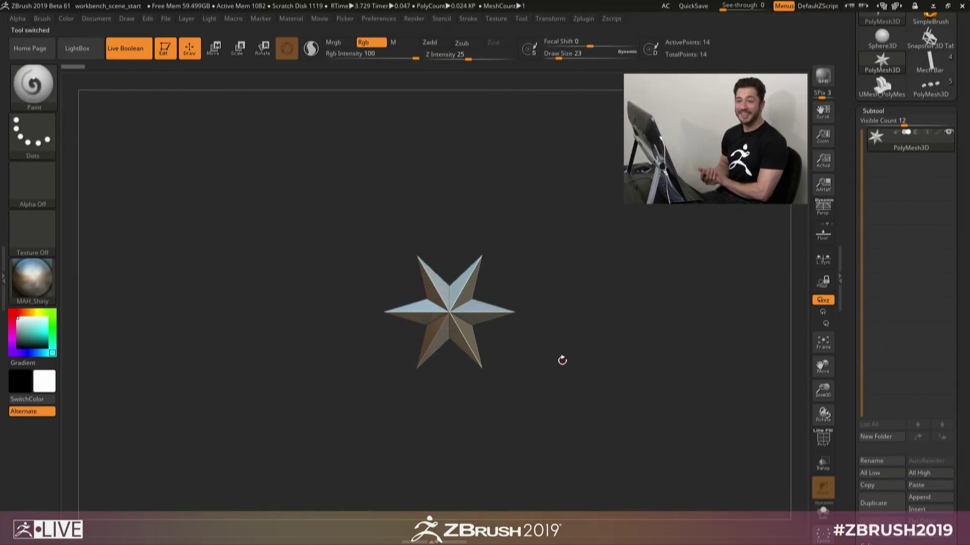
{"action": "right_click_drag", "start_coordinate": [468, 304], "coordinate": [584, 370], "text": "ctrl"}
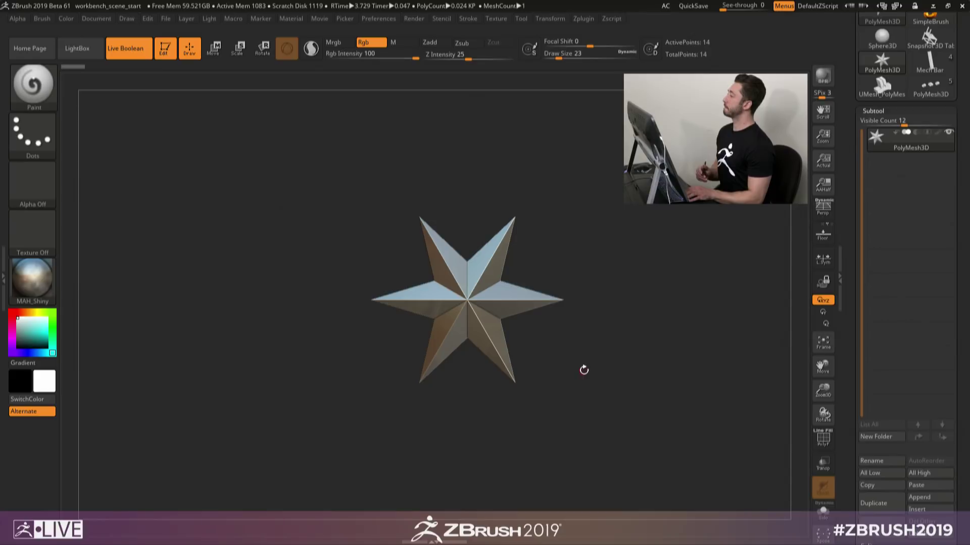
Step: Show the SpotLight shapes, clear the white hexagon-and-notch image with SpotLight's Paint, and place the blank image over the star's upper part
{"action": "key", "text": "shift+z"}
{"action": "left_click", "coordinate": [176, 154]}
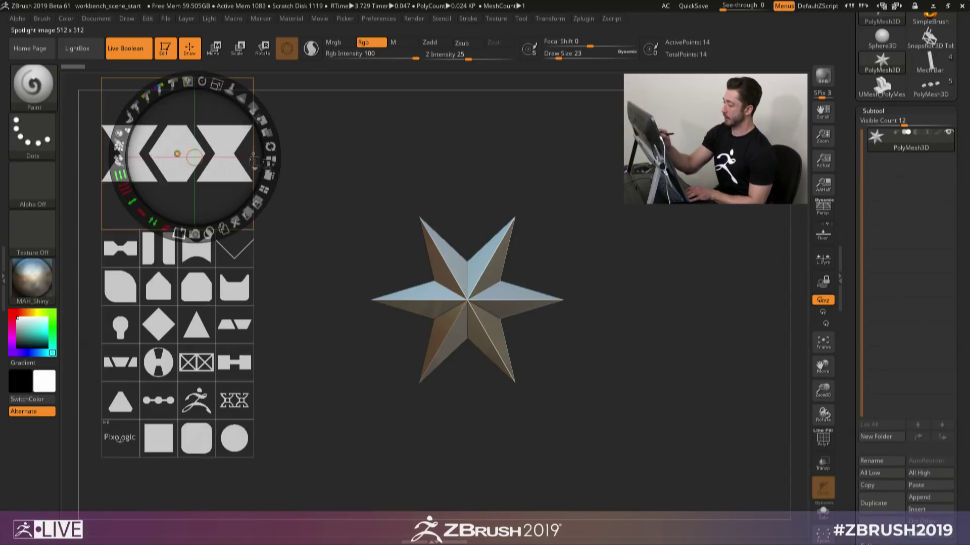
{"action": "left_click_drag", "start_coordinate": [177, 154], "coordinate": [353, 212]}
{"action": "left_click_drag", "start_coordinate": [363, 140], "coordinate": [314, 298]}
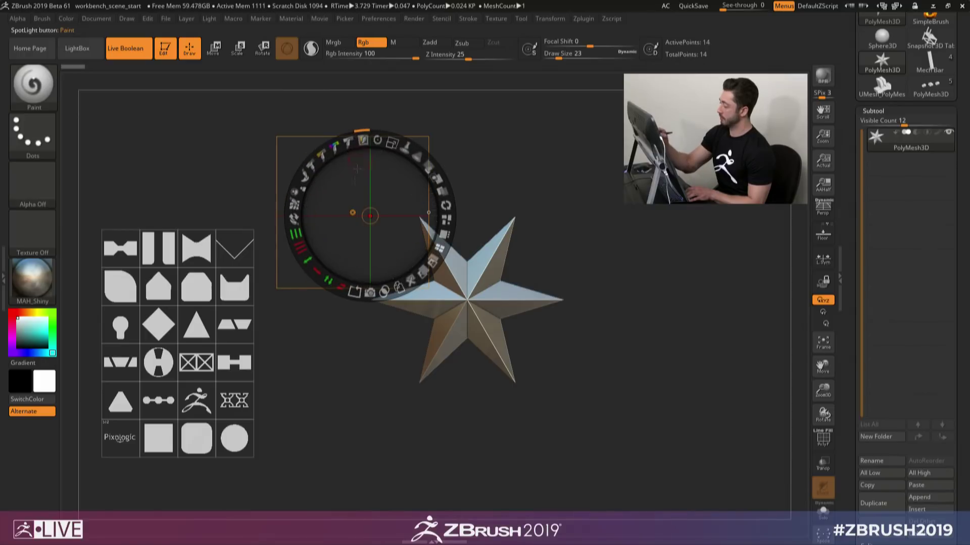
{"action": "left_click_drag", "start_coordinate": [379, 203], "coordinate": [477, 201]}
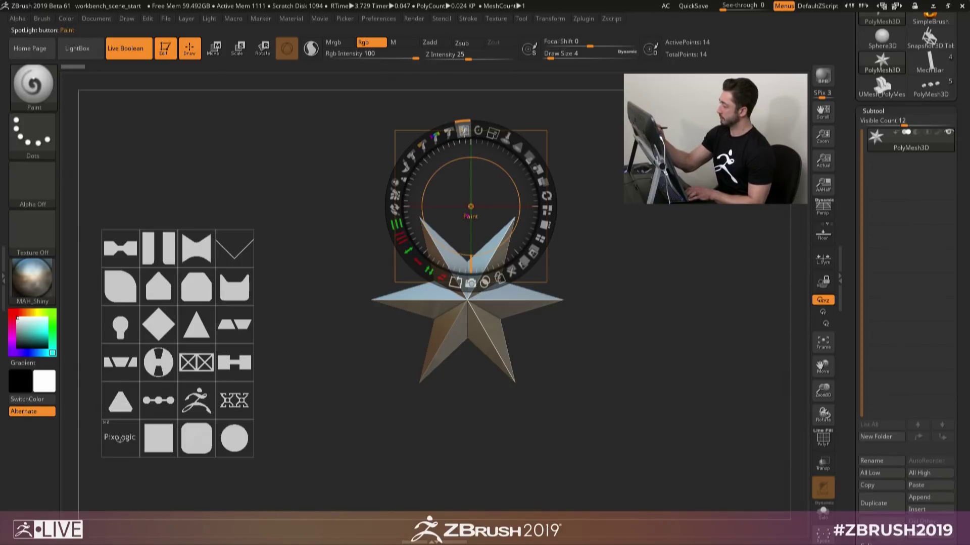
{"action": "mouse_move", "coordinate": [464, 132]}
{"action": "left_mouse_down"}
{"action": "mouse_move", "coordinate": [512, 170]}
{"action": "mouse_move", "coordinate": [495, 133]}
{"action": "mouse_move", "coordinate": [461, 118]}
{"action": "left_mouse_up"}
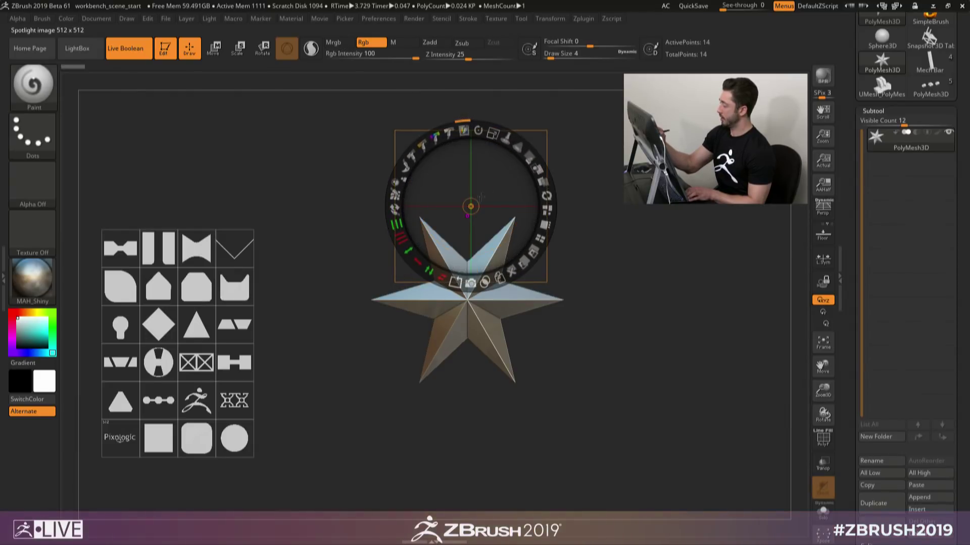
Step: Move the SpotLight dial aside and paint a white freehand hair shape on the blank image, with the draw size set to 11
{"action": "left_click_drag", "start_coordinate": [480, 196], "coordinate": [674, 209]}
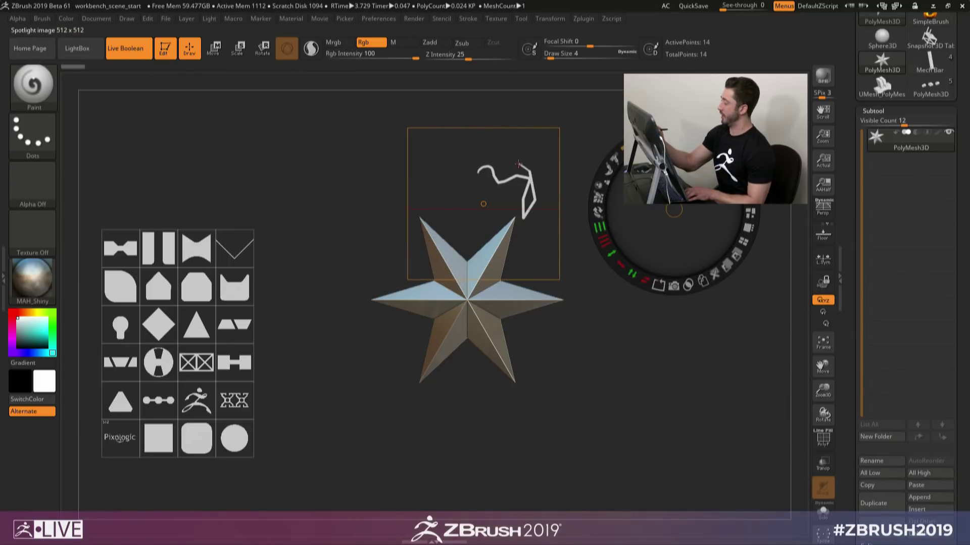
{"action": "key", "text": "s"}
{"action": "mouse_move", "coordinate": [519, 164]}
{"action": "left_mouse_down"}
{"action": "mouse_move", "coordinate": [497, 183]}
{"action": "mouse_move", "coordinate": [465, 179]}
{"action": "left_mouse_up"}
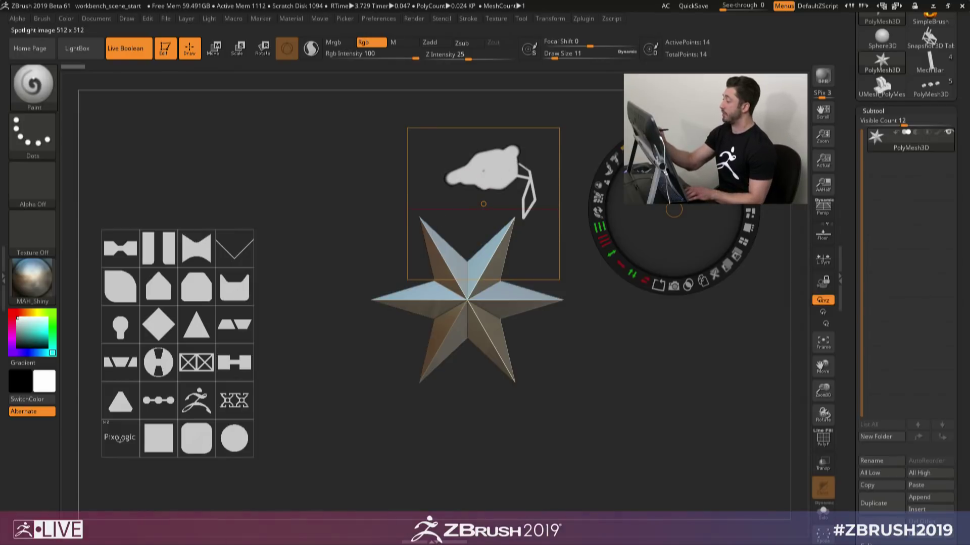
{"action": "mouse_move", "coordinate": [525, 172]}
{"action": "left_mouse_down"}
{"action": "mouse_move", "coordinate": [520, 202]}
{"action": "mouse_move", "coordinate": [536, 222]}
{"action": "mouse_move", "coordinate": [530, 190]}
{"action": "mouse_move", "coordinate": [428, 195]}
{"action": "mouse_move", "coordinate": [451, 253]}
{"action": "mouse_move", "coordinate": [447, 213]}
{"action": "left_mouse_up"}
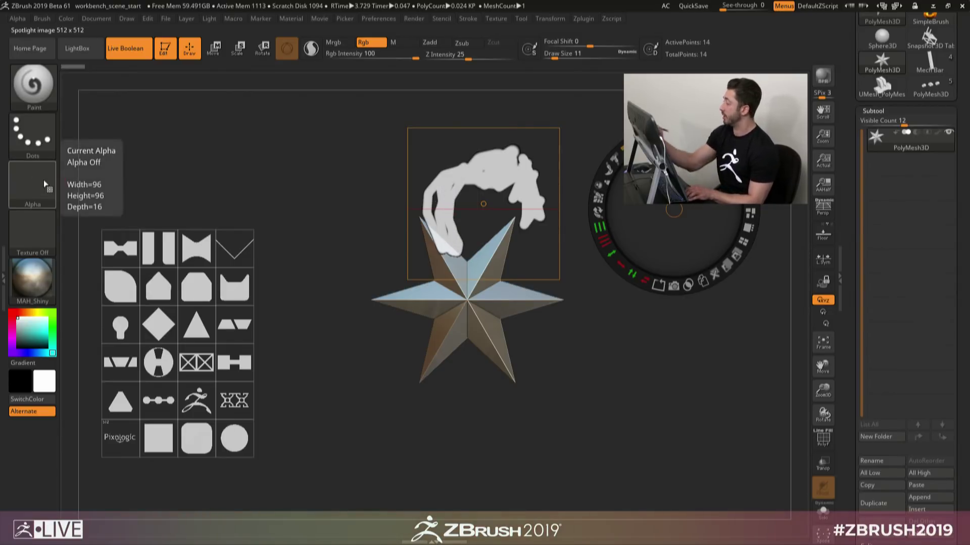
Step: Switch to the Cylinder3D tool, then move and enlarge the painted shape over the cylinder's upper part
{"action": "key", "text": "shift+z"}
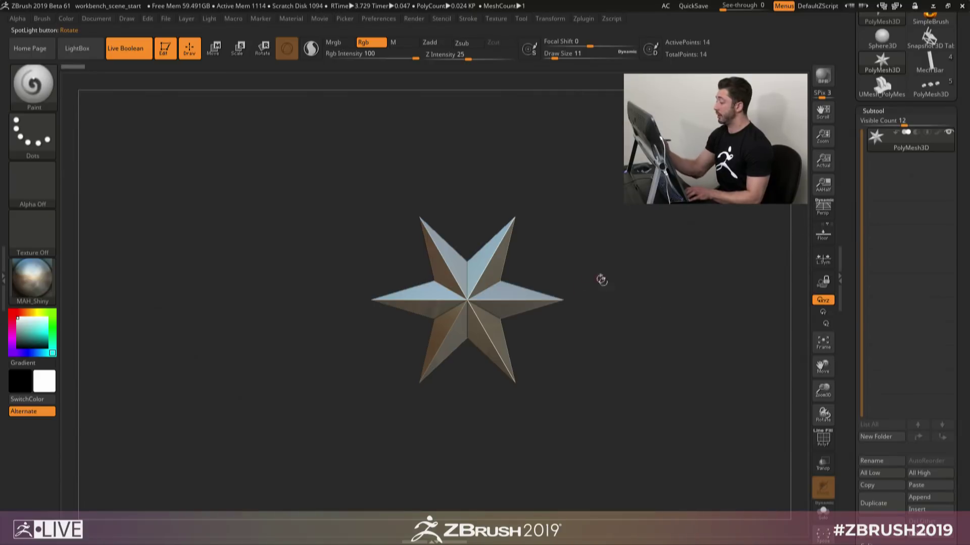
{"action": "key", "text": "shift+z"}
{"action": "key", "text": "z"}
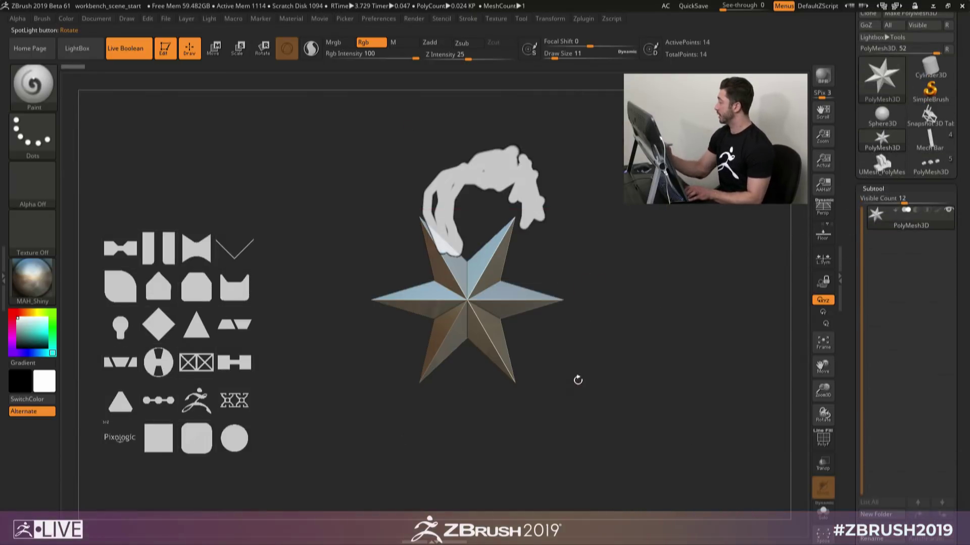
{"action": "left_click", "coordinate": [928, 74]}
{"action": "left_click", "coordinate": [881, 76]}
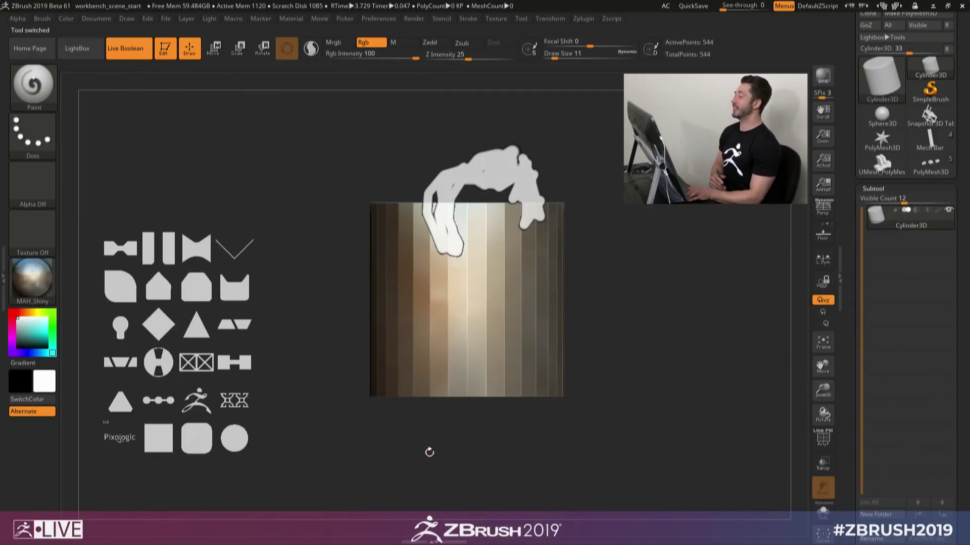
{"action": "key", "text": "shift+z"}
{"action": "left_click", "coordinate": [487, 147]}
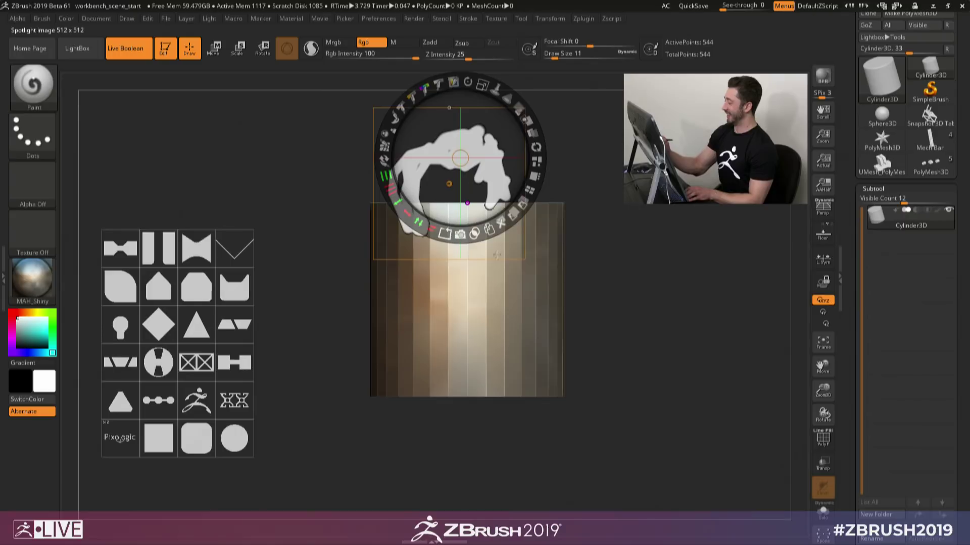
{"action": "left_click_drag", "start_coordinate": [488, 147], "coordinate": [511, 154]}
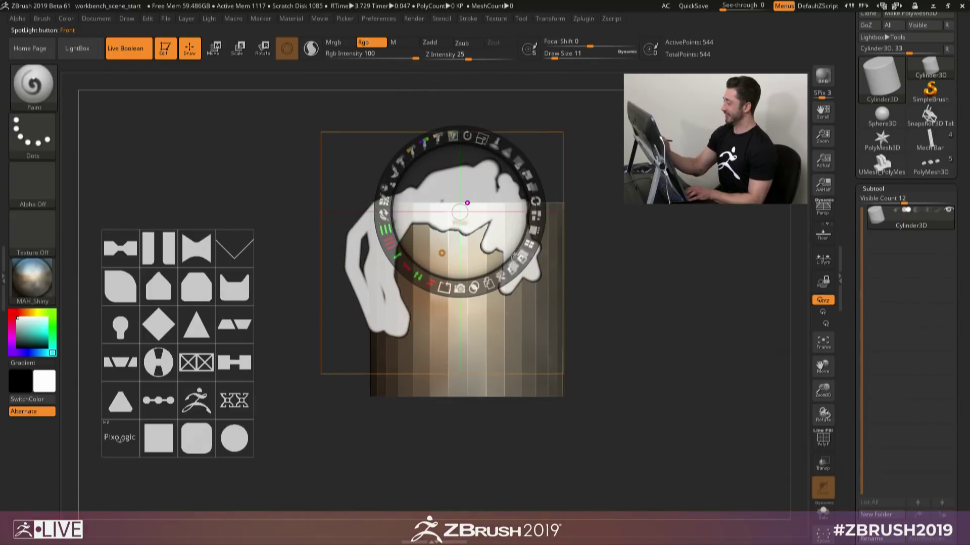
Step: Hide SpotLight, load DemoHead.ZTL from LightBox and frame the head in the view
{"action": "key", "text": "z"}
{"action": "key", "text": "shift+z"}
{"action": "left_click", "coordinate": [81, 49]}
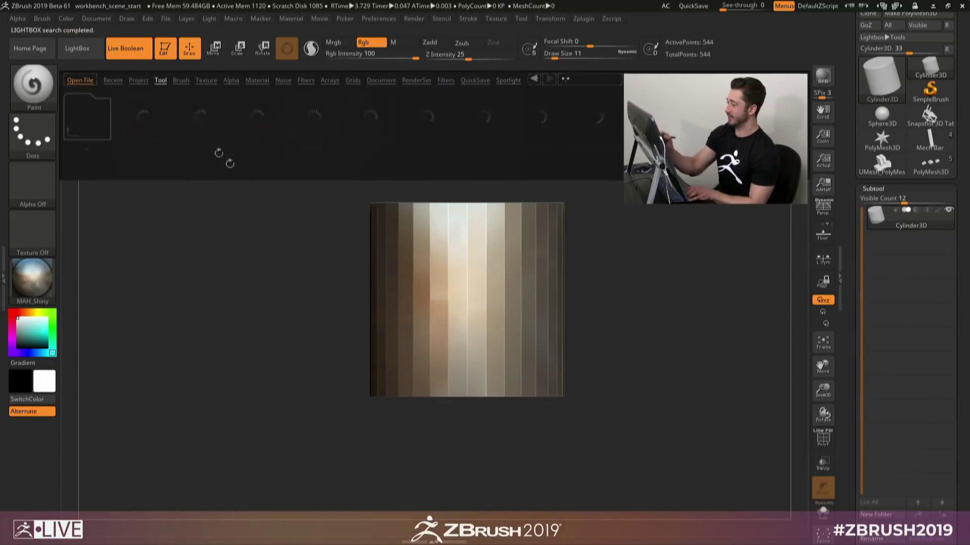
{"action": "double_click", "coordinate": [431, 126]}
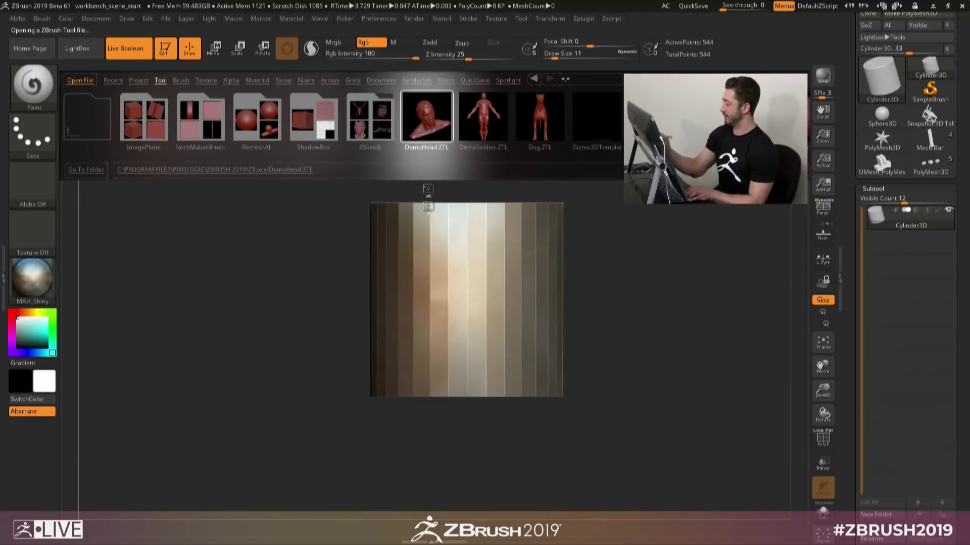
{"action": "right_click_drag", "start_coordinate": [492, 320], "coordinate": [488, 195]}
{"action": "right_click_drag", "start_coordinate": [529, 318], "coordinate": [531, 245]}
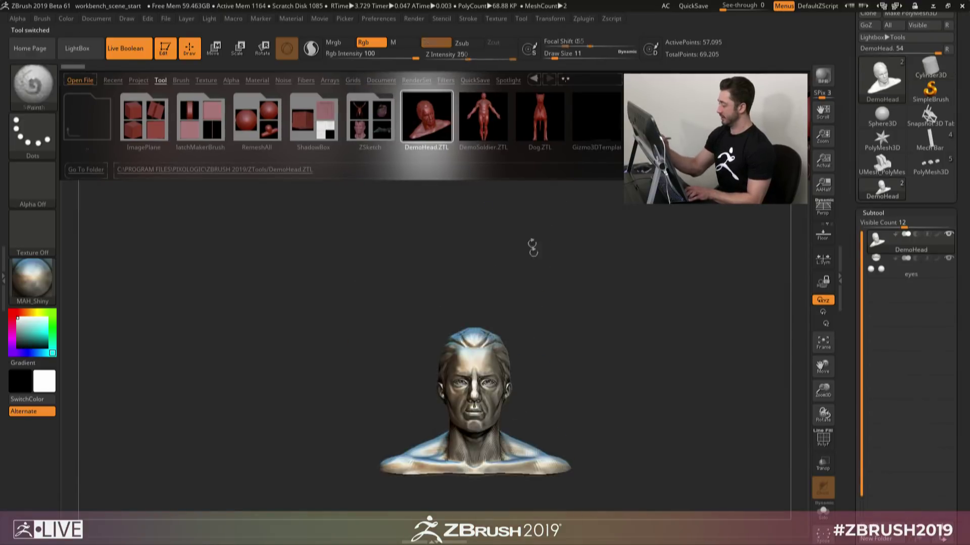
{"action": "key", "text": "f"}
Step: Fit the painted hair shape over the head's scalp, convert it to a mesh with Snapshot3D, and hide SpotLight
{"action": "key", "text": "shift+z"}
{"action": "key", "text": "comma"}
{"action": "left_click_drag", "start_coordinate": [469, 205], "coordinate": [464, 228]}
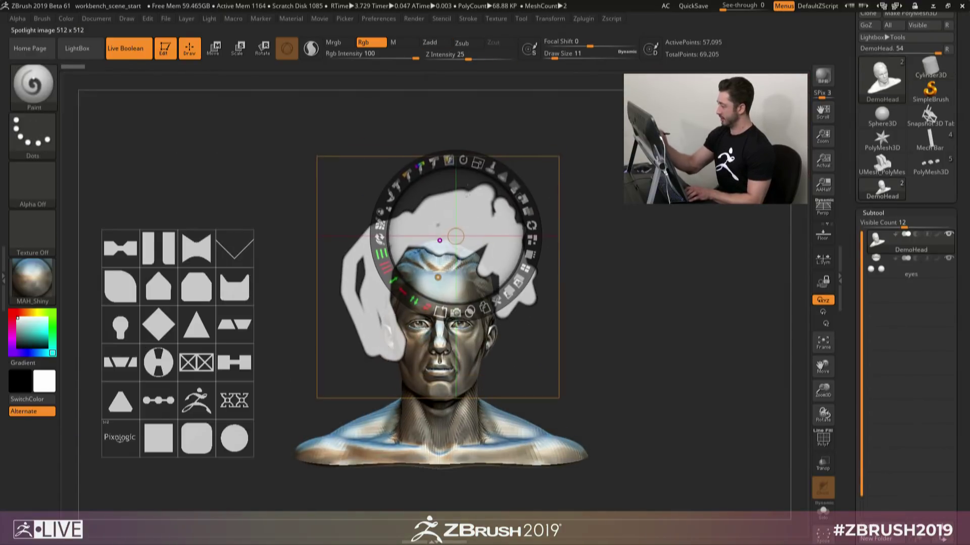
{"action": "left_click_drag", "start_coordinate": [477, 162], "coordinate": [441, 161]}
{"action": "left_click_drag", "start_coordinate": [482, 221], "coordinate": [472, 241]}
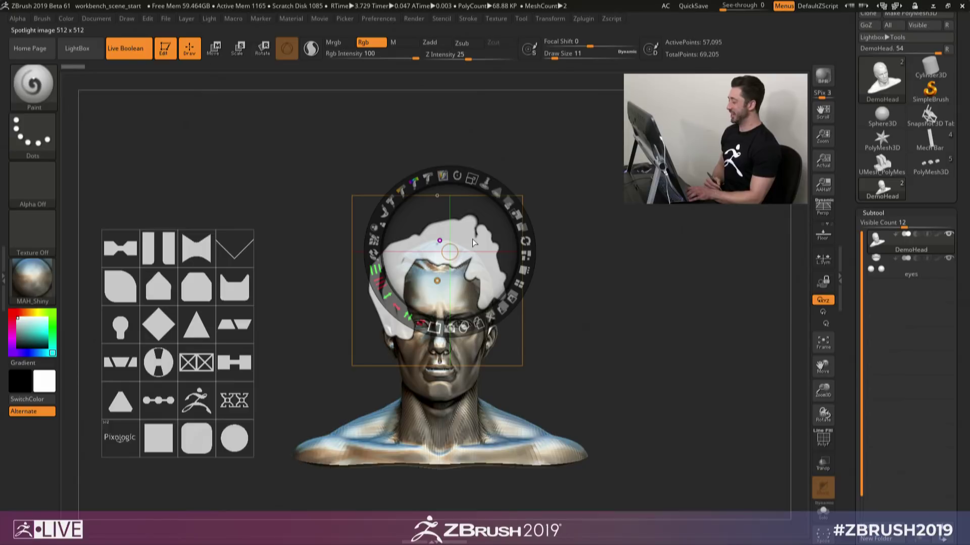
{"action": "mouse_move", "coordinate": [472, 178]}
{"action": "left_mouse_down"}
{"action": "mouse_move", "coordinate": [457, 178]}
{"action": "mouse_move", "coordinate": [467, 179]}
{"action": "left_mouse_up"}
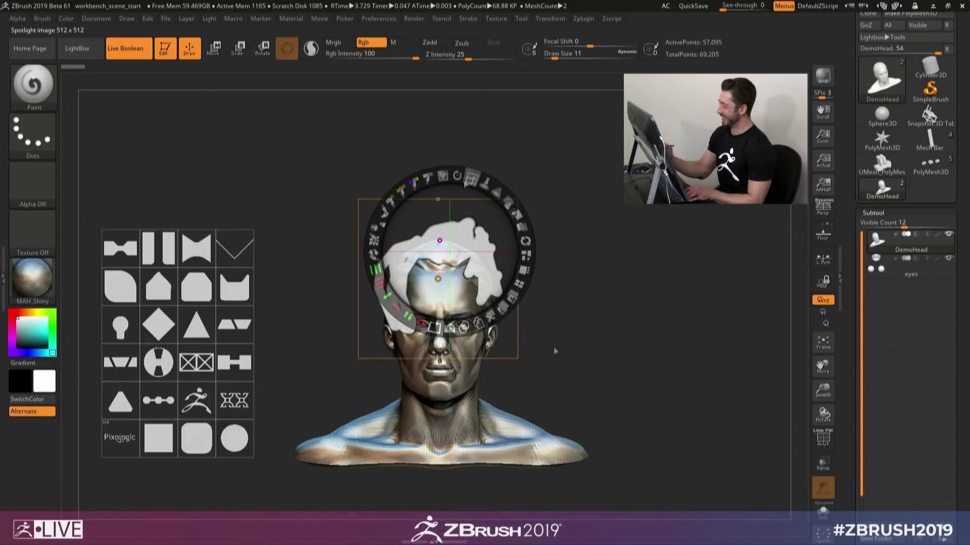
{"action": "left_click", "coordinate": [450, 328]}
{"action": "key", "text": "shift+z"}
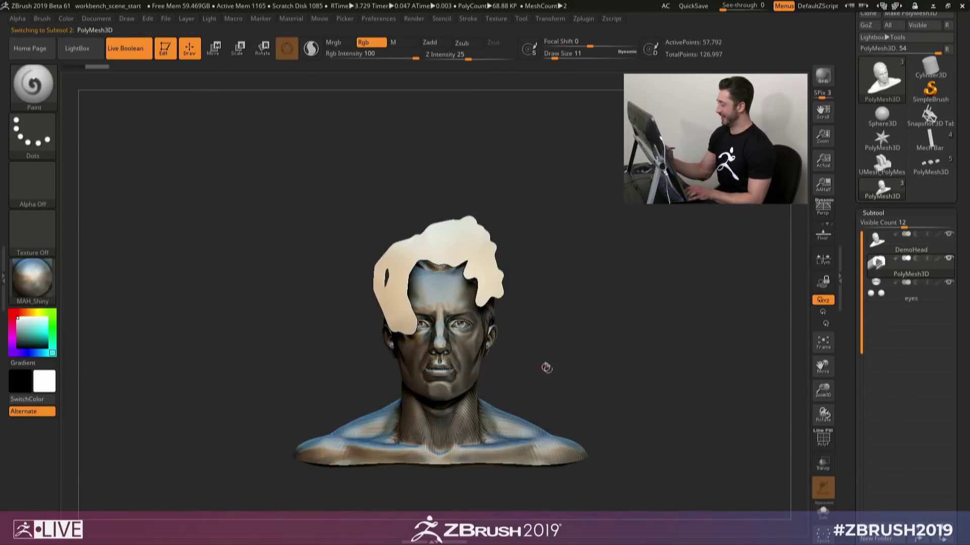
Step: Examine the hair mesh on the head and briefly display its polyframe
{"action": "right_click_drag", "start_coordinate": [585, 393], "coordinate": [627, 378]}
{"action": "key", "text": "shift+f"}
{"action": "key", "text": "shift+f"}
{"action": "right_click_drag", "start_coordinate": [486, 328], "coordinate": [477, 331], "text": "ctrl"}
{"action": "mouse_move", "coordinate": [621, 361]}
{"action": "right_mouse_down", "text": "ctrl"}
{"action": "mouse_move", "coordinate": [667, 383]}
{"action": "mouse_move", "coordinate": [670, 374]}
{"action": "mouse_move", "coordinate": [581, 353]}
{"action": "mouse_move", "coordinate": [639, 374]}
{"action": "mouse_move", "coordinate": [590, 407]}
{"action": "right_mouse_up", "text": "ctrl"}
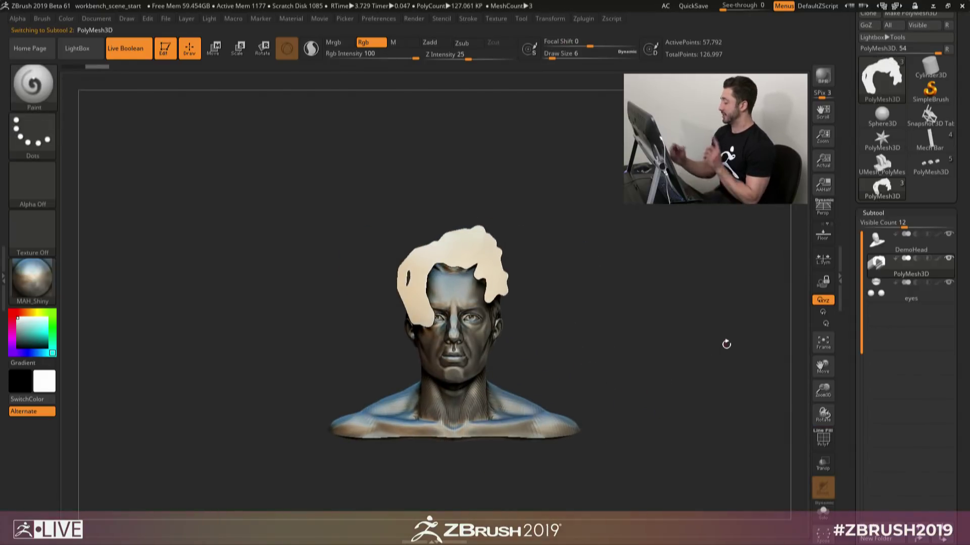
Step: Load the SpotLight file containing the circle, square and hexagon shapes and the blue bracket reference image
{"action": "key", "text": "w"}
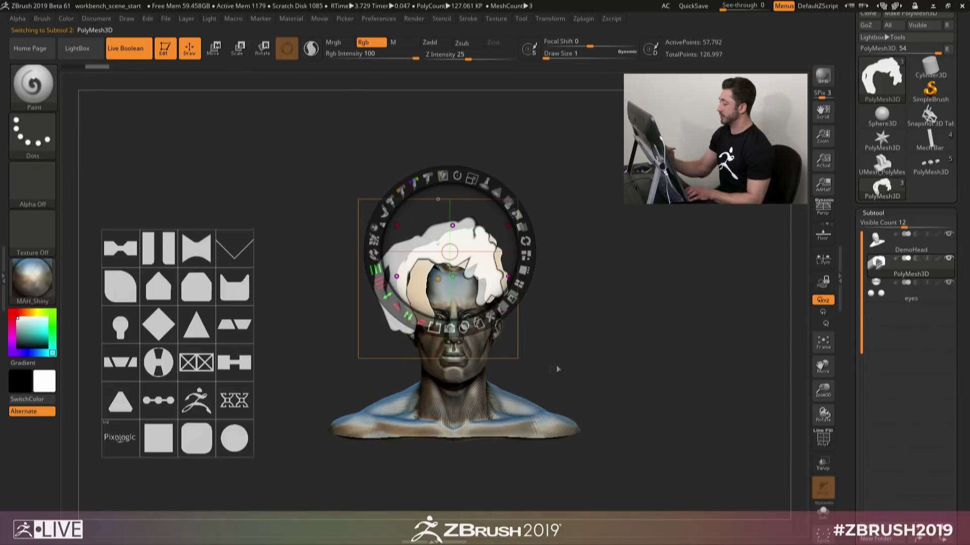
{"action": "left_click", "coordinate": [293, 305]}
{"action": "key", "text": "comma"}
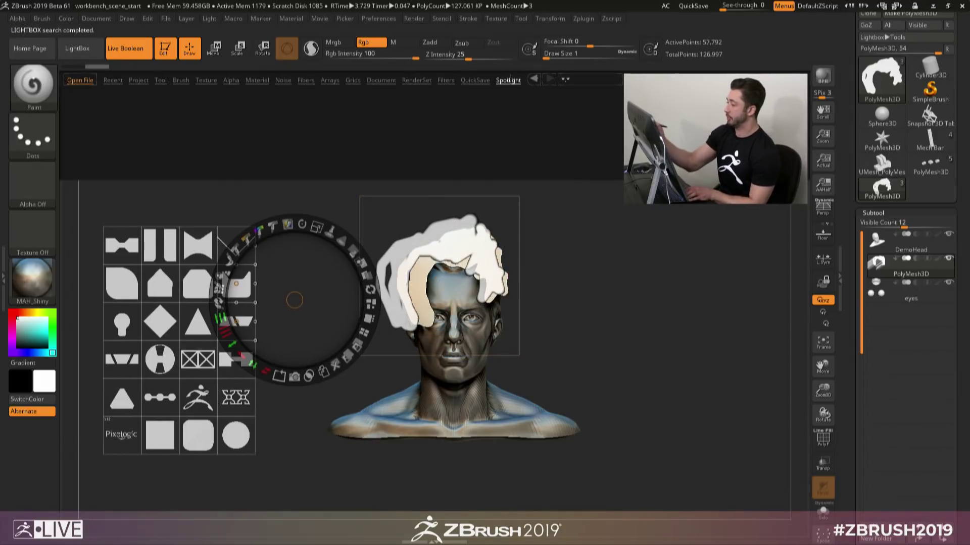
{"action": "double_click", "coordinate": [427, 116]}
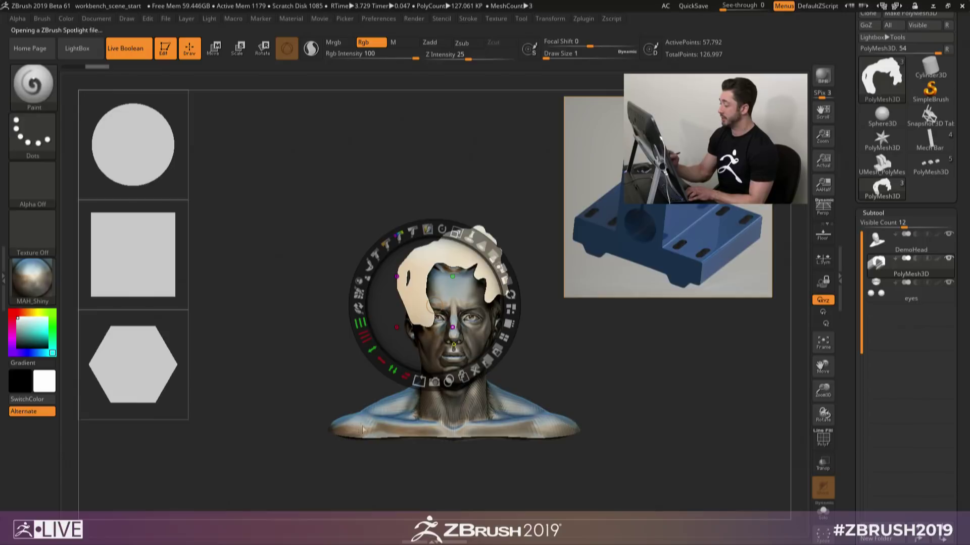
Step: Select the IMM ModelKit brush and browse its circular insert meshes
{"action": "key", "text": "b"}
{"action": "key", "text": "i"}
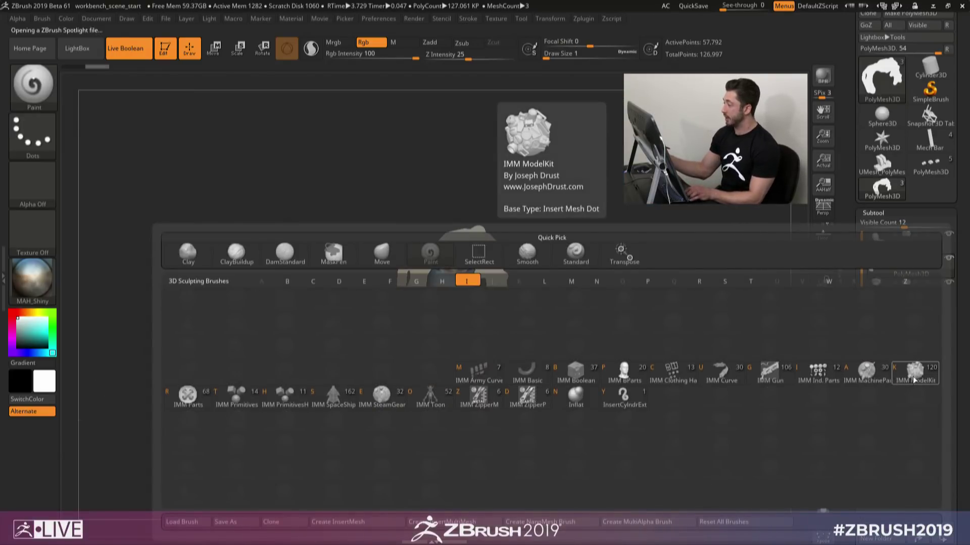
{"action": "left_click", "coordinate": [913, 377]}
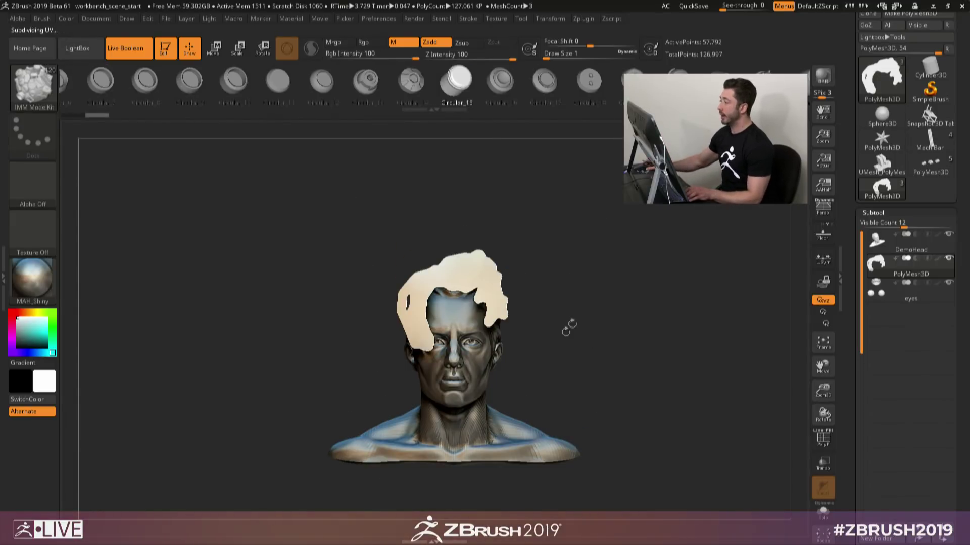
{"action": "left_click_drag", "start_coordinate": [373, 83], "coordinate": [247, 80]}
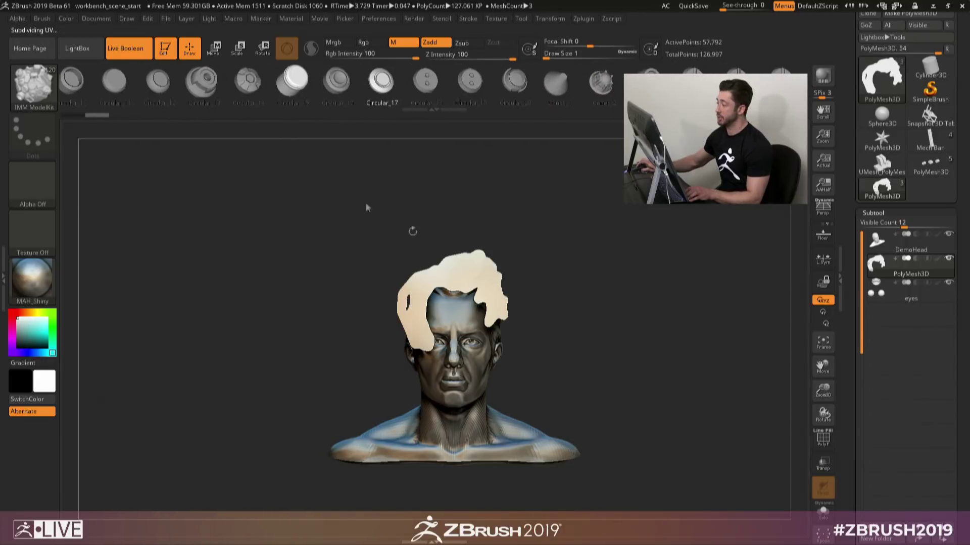
Step: Switch to the Cylinder3D tool and frame its circular end straight on
{"action": "left_click", "coordinate": [930, 66]}
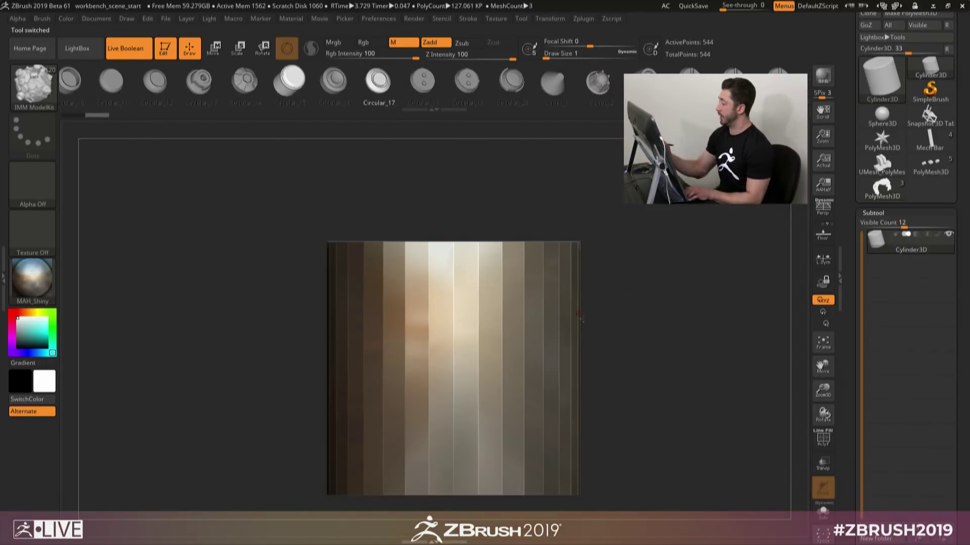
{"action": "left_click", "coordinate": [873, 82]}
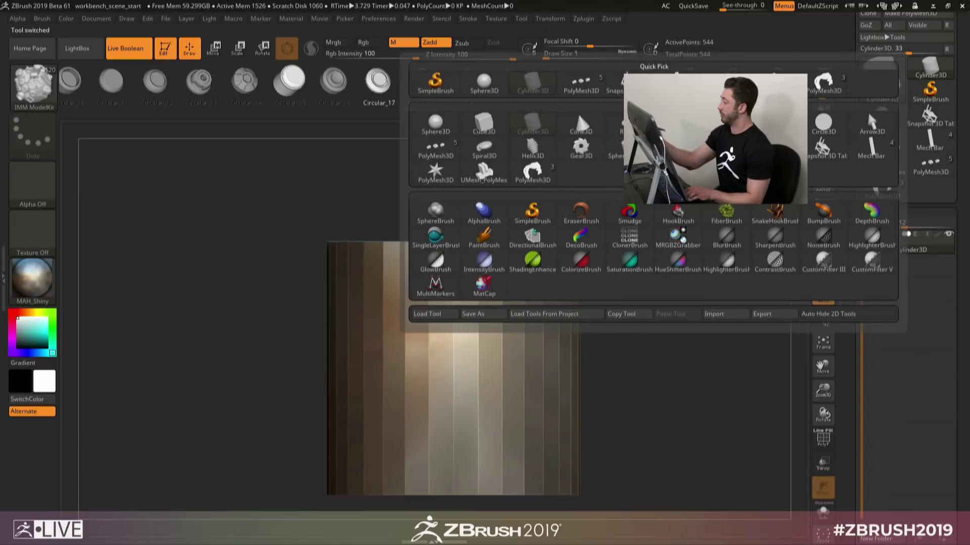
{"action": "left_click_drag", "start_coordinate": [573, 373], "coordinate": [540, 440]}
{"action": "key", "text": "f"}
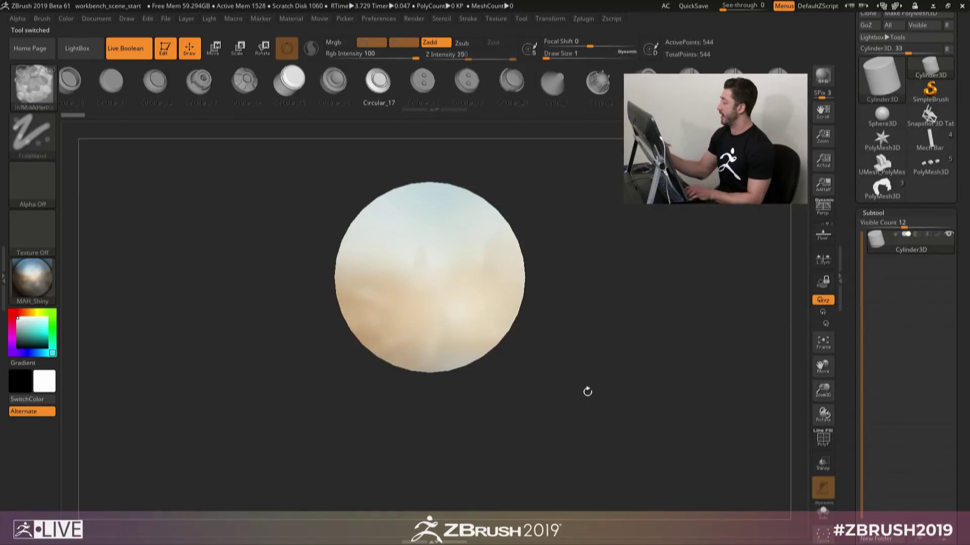
Step: Try an HDivide of 6 in the cylinder's Initialize settings, and set it to 8 for an octagonal outline
{"action": "left_click", "coordinate": [899, 212]}
{"action": "left_click_drag", "start_coordinate": [918, 340], "coordinate": [920, 307]}
{"action": "left_click", "coordinate": [881, 350]}
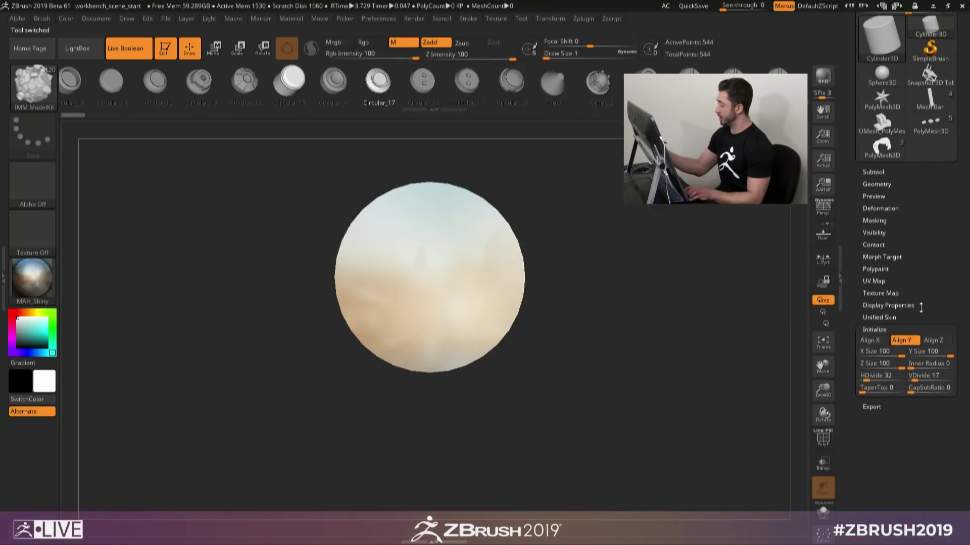
{"action": "left_click", "coordinate": [869, 380]}
{"action": "type", "text": "6"}
{"action": "key", "text": "Return"}
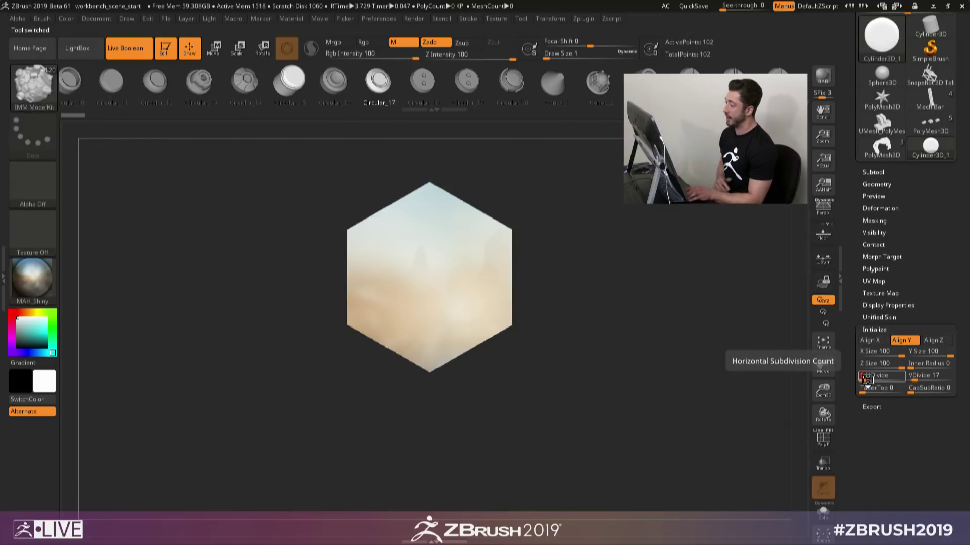
{"action": "type", "text": "8"}
{"action": "key", "text": "Return"}
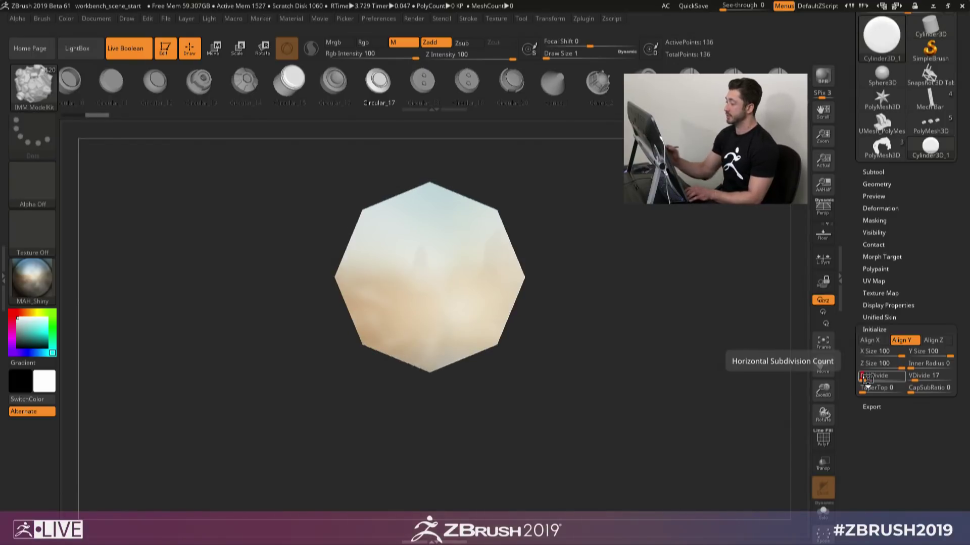
Step: Generate an alpha from the octagonal cylinder mesh and shrink its silhouette within the Transform Alpha 3D preview to leave a black margin
{"action": "right_click_drag", "start_coordinate": [542, 344], "coordinate": [567, 416], "text": "alt"}
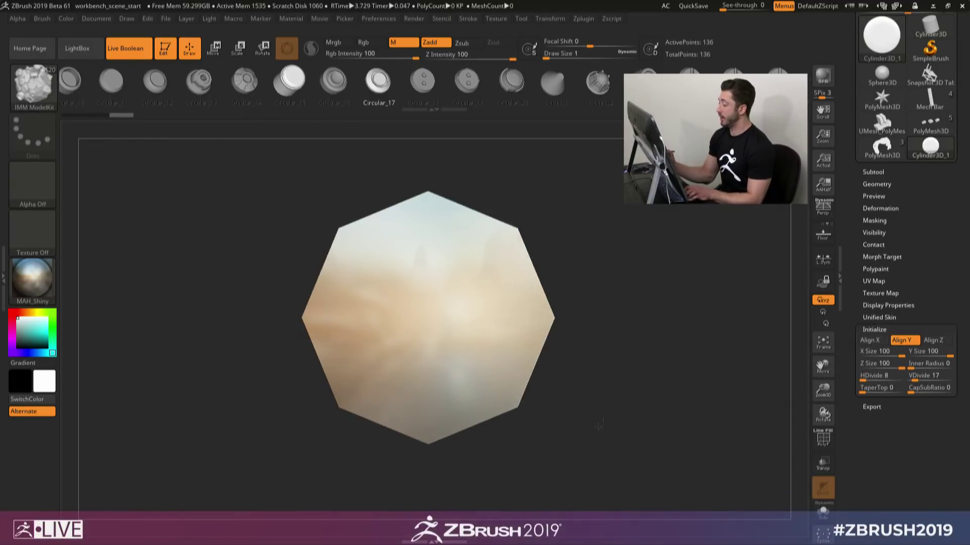
{"action": "left_click_drag", "start_coordinate": [517, 392], "coordinate": [384, 298]}
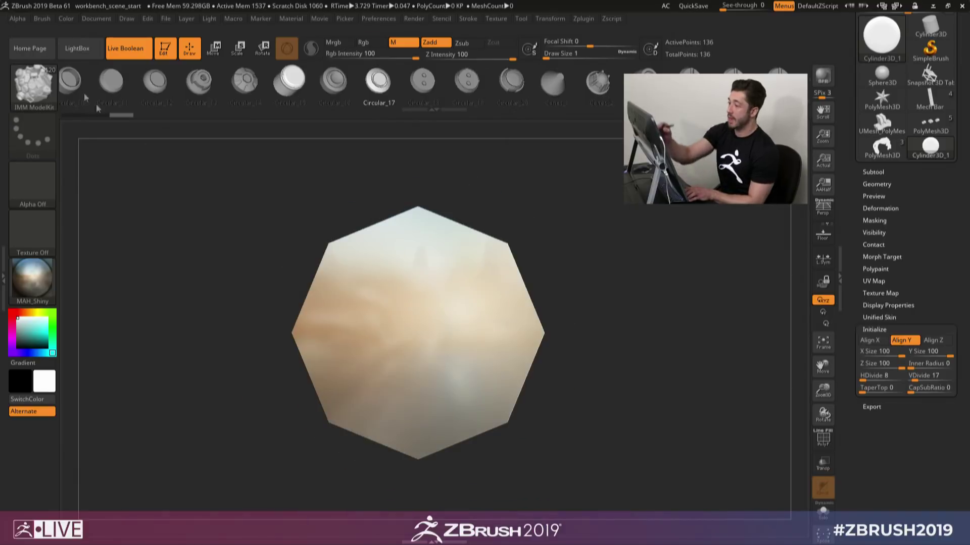
{"action": "left_click", "coordinate": [19, 19]}
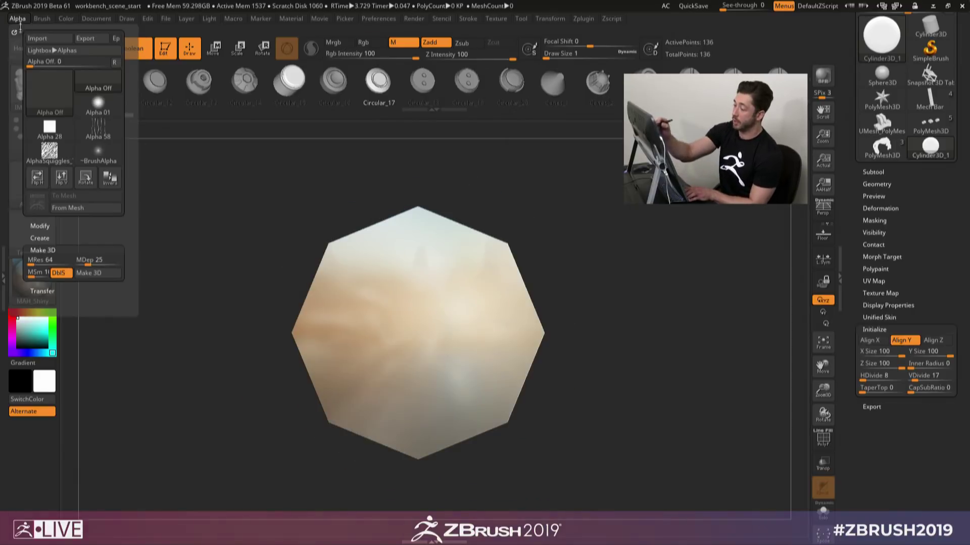
{"action": "left_click", "coordinate": [94, 209]}
{"action": "left_click", "coordinate": [18, 19]}
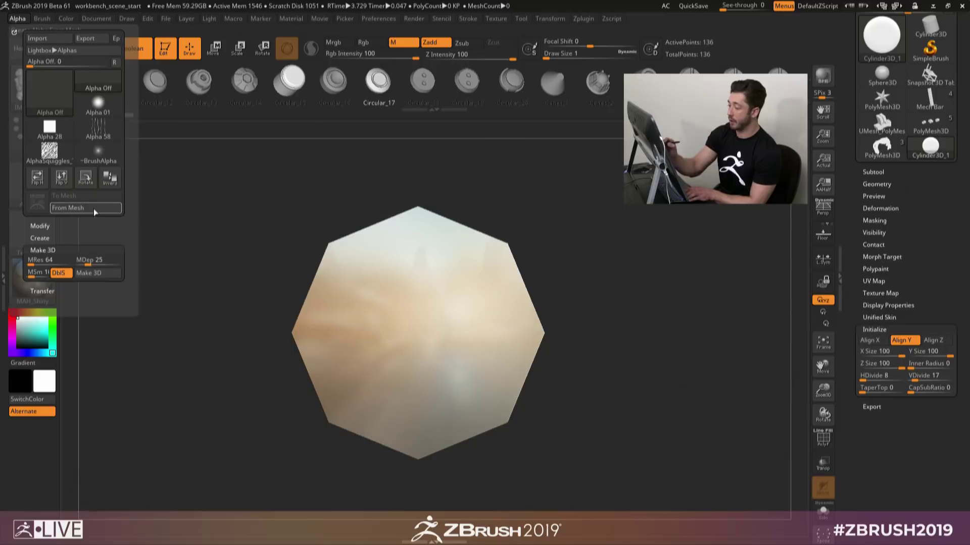
{"action": "left_click", "coordinate": [94, 208]}
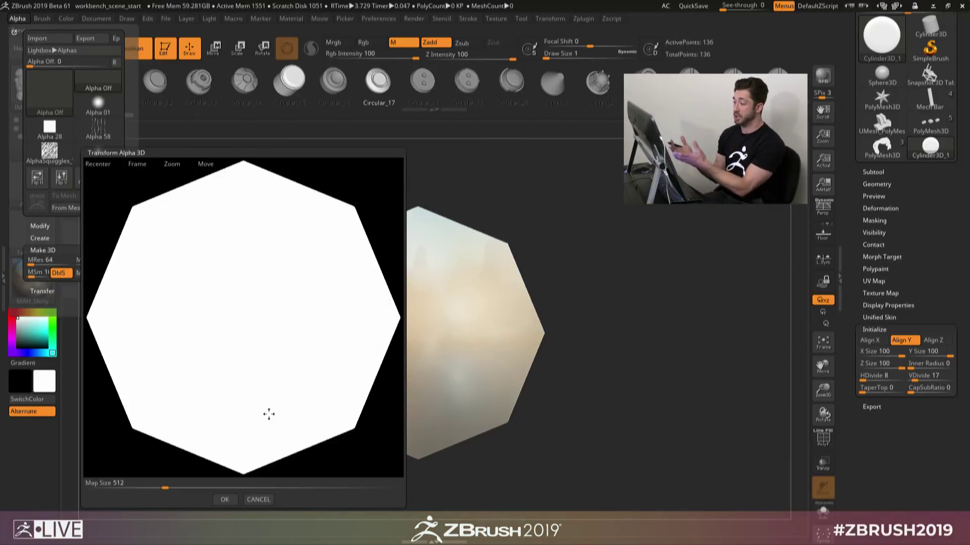
{"action": "left_click_drag", "start_coordinate": [171, 160], "coordinate": [174, 154]}
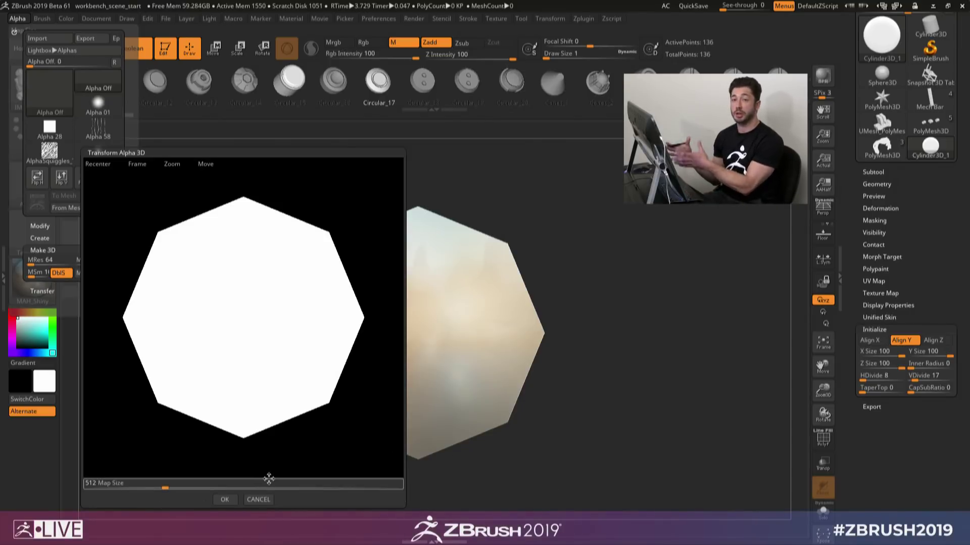
Step: Set the octagon alpha's Map Size to 2048 and create the alpha
{"action": "left_click_drag", "start_coordinate": [165, 487], "coordinate": [302, 490]}
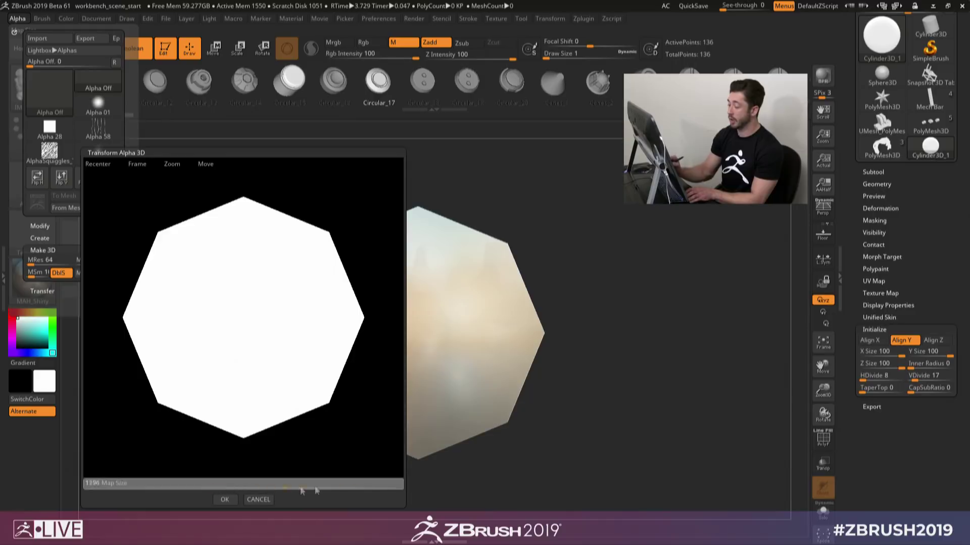
{"action": "left_click_drag", "start_coordinate": [424, 499], "coordinate": [430, 490]}
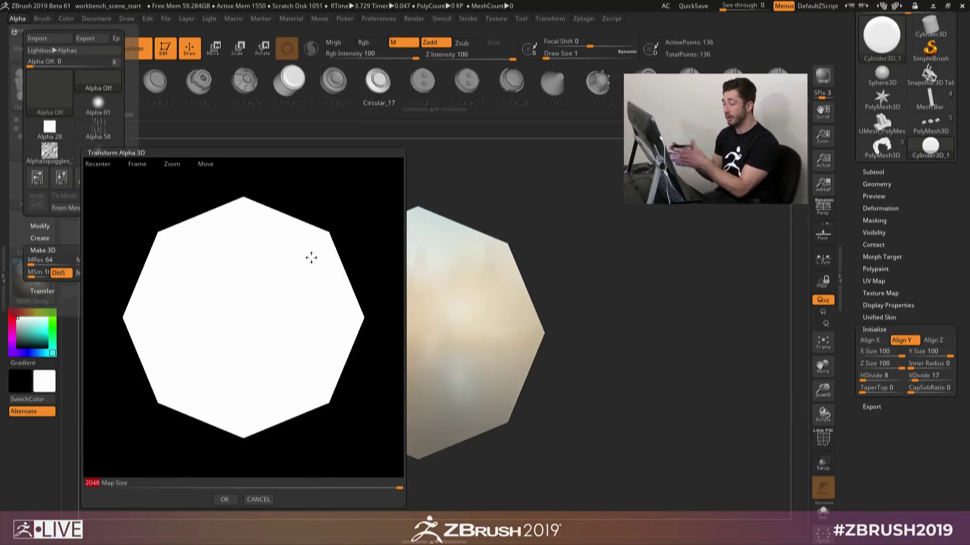
{"action": "left_click_drag", "start_coordinate": [399, 488], "coordinate": [431, 498]}
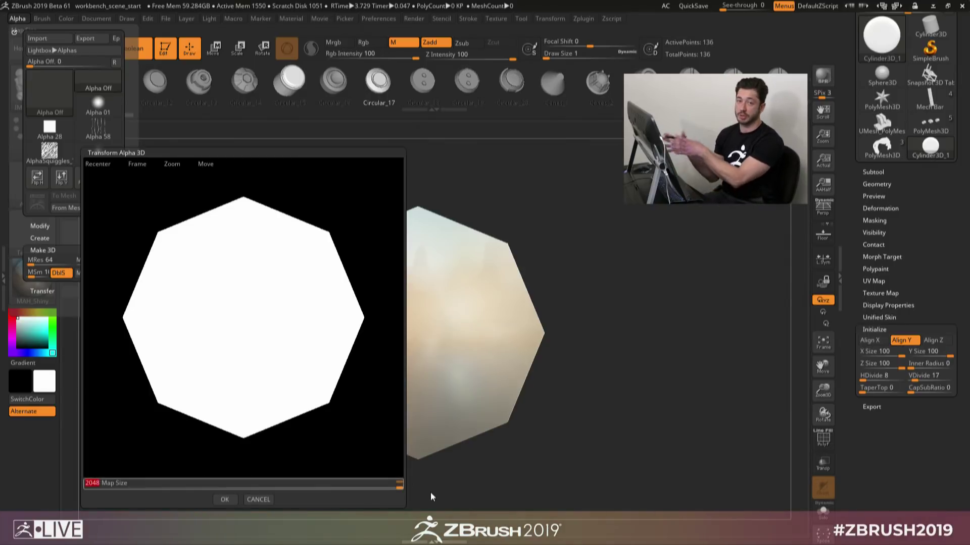
{"action": "left_click", "coordinate": [225, 499]}
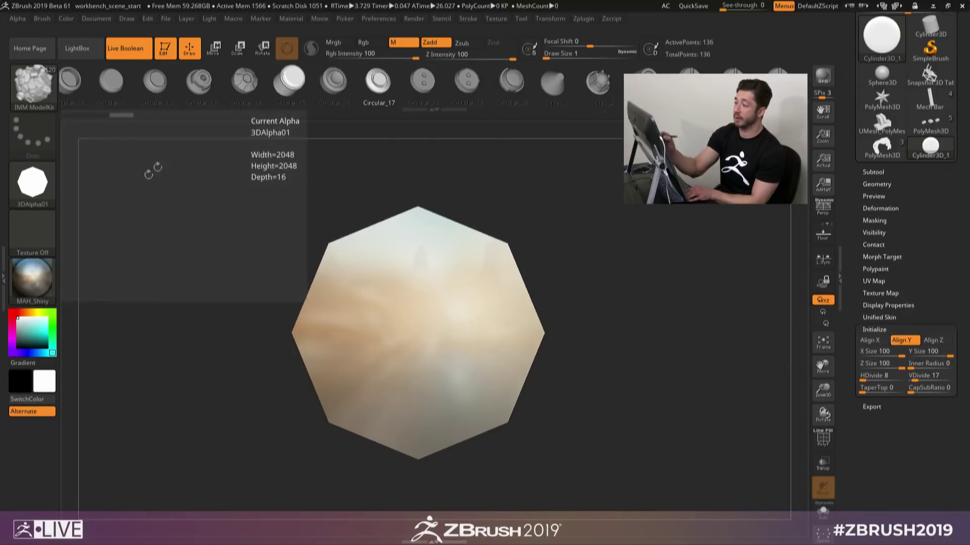
Step: Add the octagon alpha to SpotLight, move the SpotLight dial clear of the shape, and leave SpotLight editing
{"action": "left_click", "coordinate": [18, 18]}
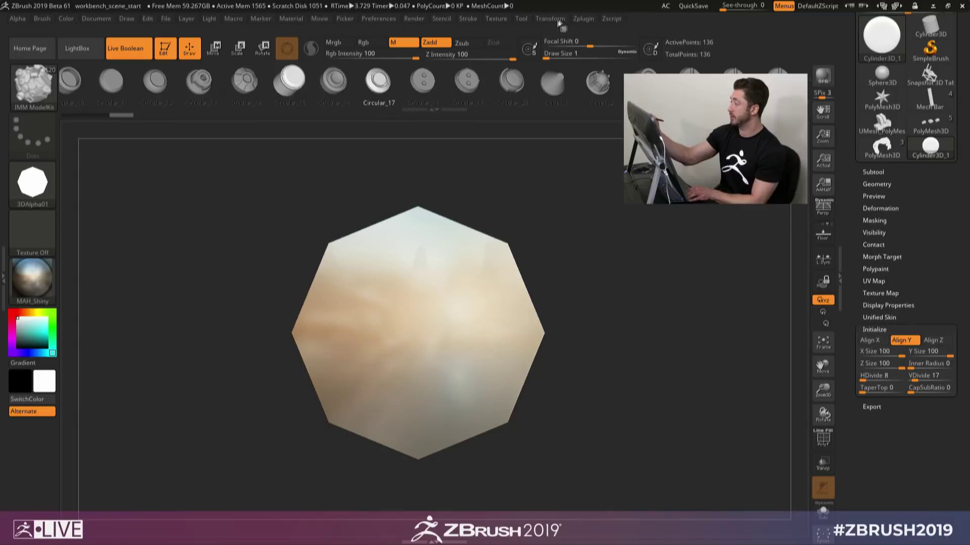
{"action": "left_click", "coordinate": [496, 19]}
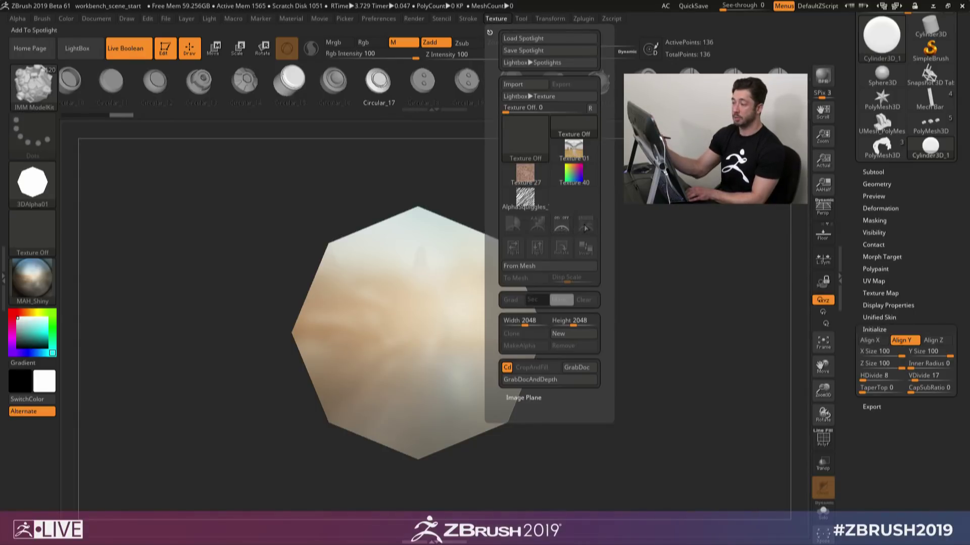
{"action": "left_click", "coordinate": [18, 18]}
{"action": "left_click", "coordinate": [46, 221]}
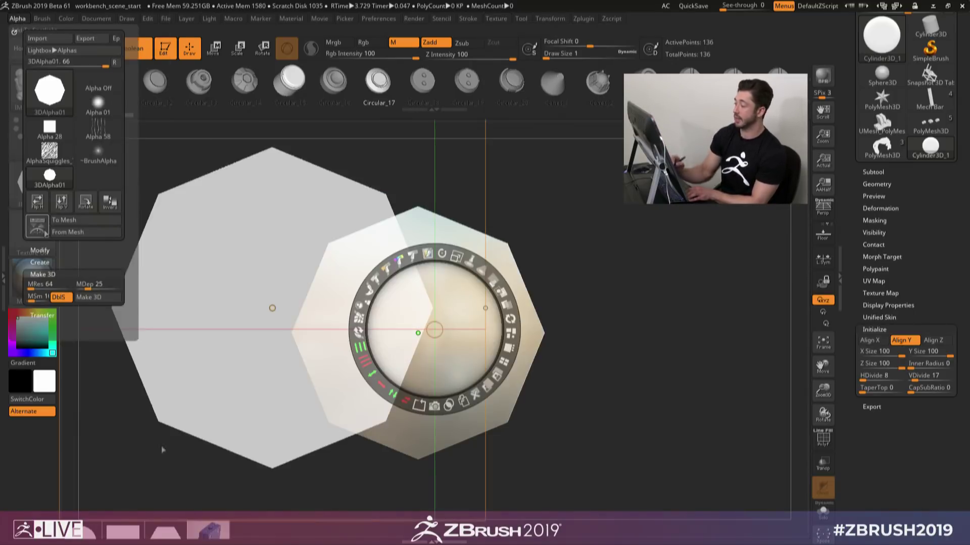
{"action": "left_click_drag", "start_coordinate": [412, 326], "coordinate": [595, 292]}
{"action": "key", "text": "z"}
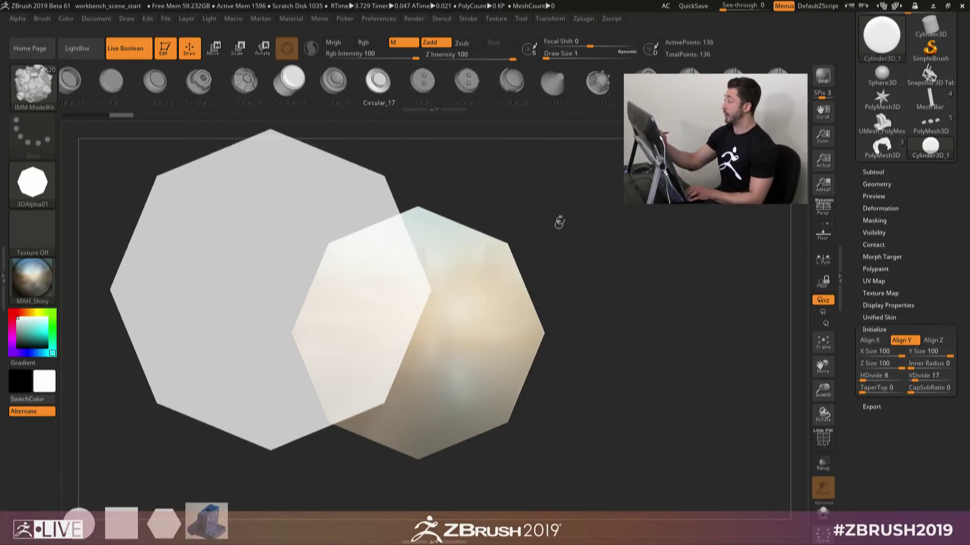
Step: Convert the cylinder to a PolyMesh3D and replace its geometry with the Cones_2 insert mesh using MeshFromBrush
{"action": "left_click", "coordinate": [887, 184]}
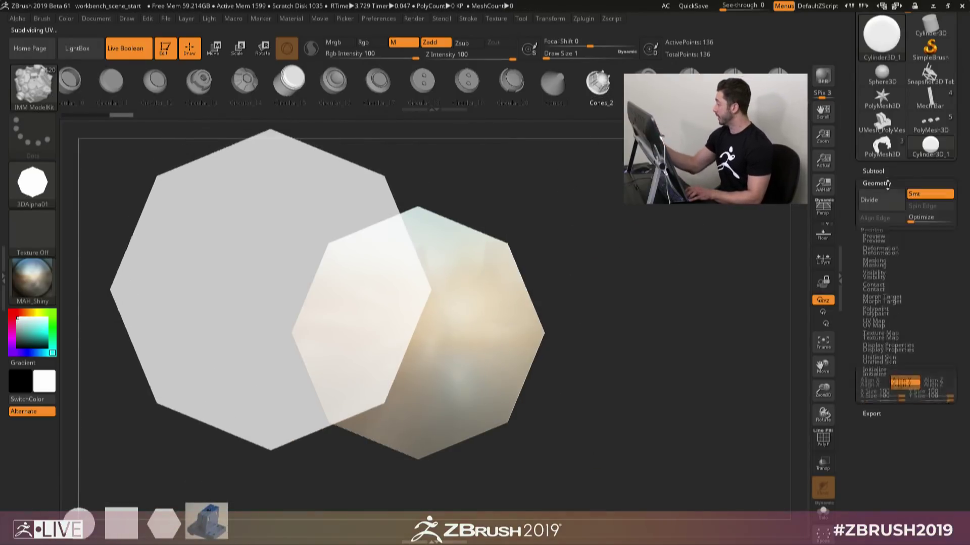
{"action": "left_click_drag", "start_coordinate": [957, 78], "coordinate": [955, 102]}
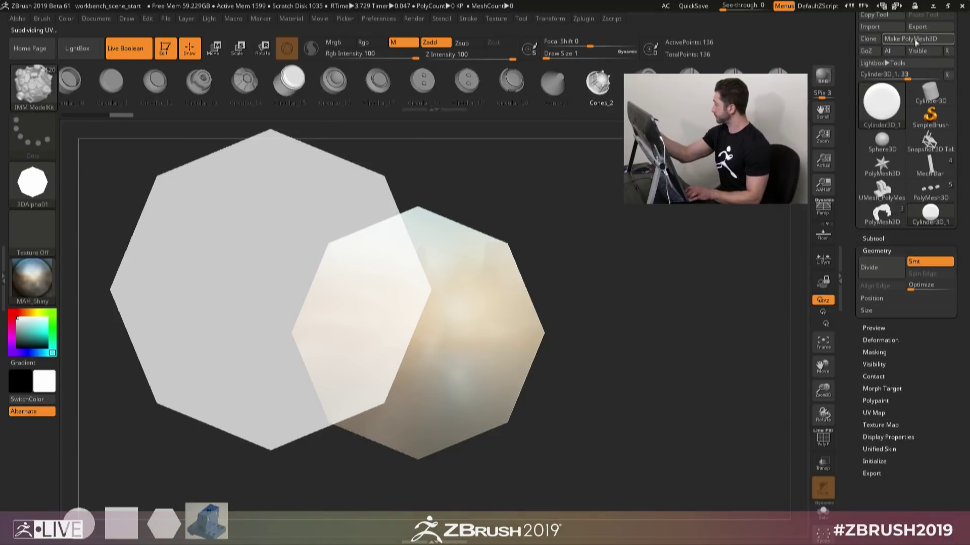
{"action": "left_click", "coordinate": [910, 38]}
{"action": "left_click", "coordinate": [860, 480]}
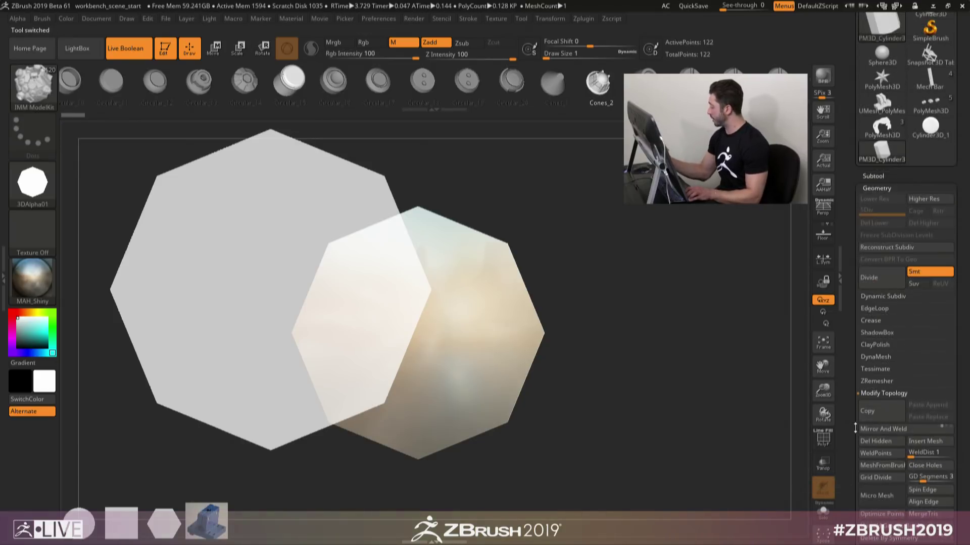
{"action": "left_click", "coordinate": [888, 466]}
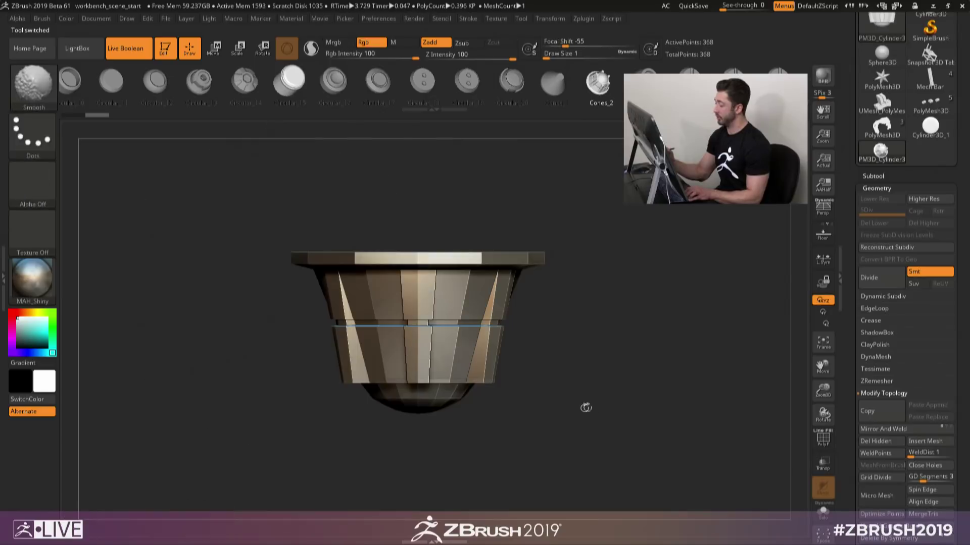
Step: Preview an alpha generated from the cone mesh's domed end at a Map Size of 12, and discard it
{"action": "mouse_move", "coordinate": [584, 407]}
{"action": "right_mouse_down", "text": "shift"}
{"action": "mouse_move", "coordinate": [563, 279]}
{"action": "mouse_move", "coordinate": [634, 334]}
{"action": "right_mouse_up", "text": "shift"}
{"action": "key", "text": "s"}
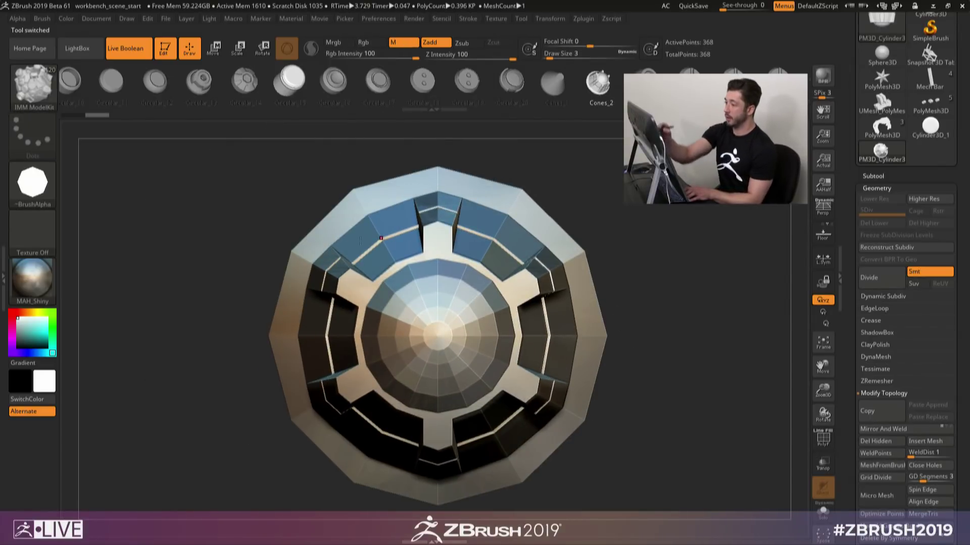
{"action": "left_click", "coordinate": [20, 19]}
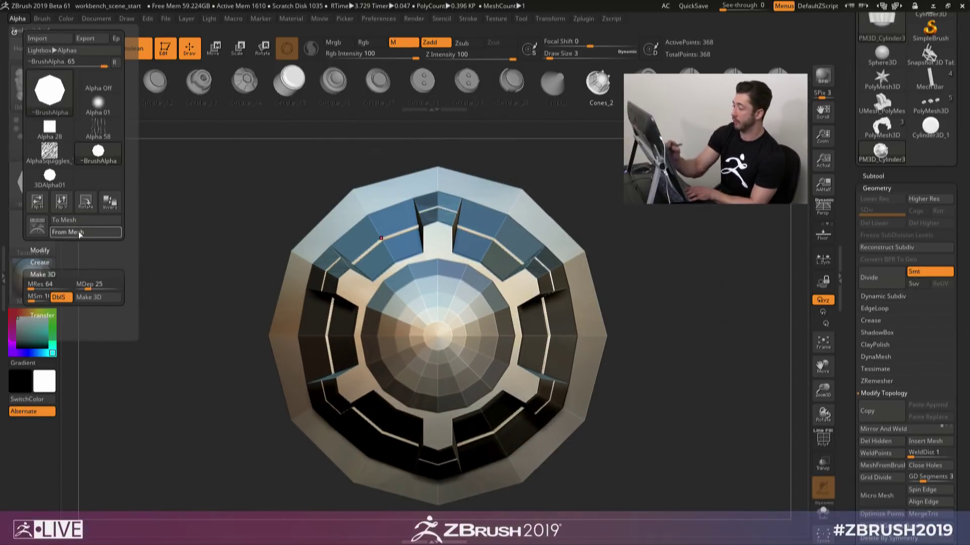
{"action": "left_click", "coordinate": [58, 232]}
{"action": "left_click_drag", "start_coordinate": [150, 488], "coordinate": [76, 498]}
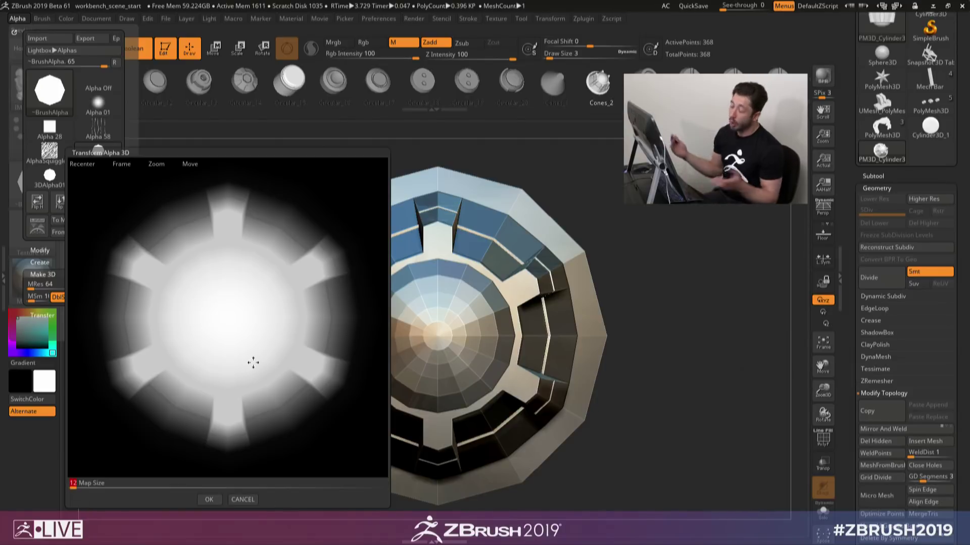
{"action": "left_click", "coordinate": [254, 502]}
Step: Try flattening the cone mesh along Z with the Move gizmo, check it from the front, and undo the scaling
{"action": "left_click_drag", "start_coordinate": [445, 374], "coordinate": [424, 358]}
{"action": "key", "text": "w"}
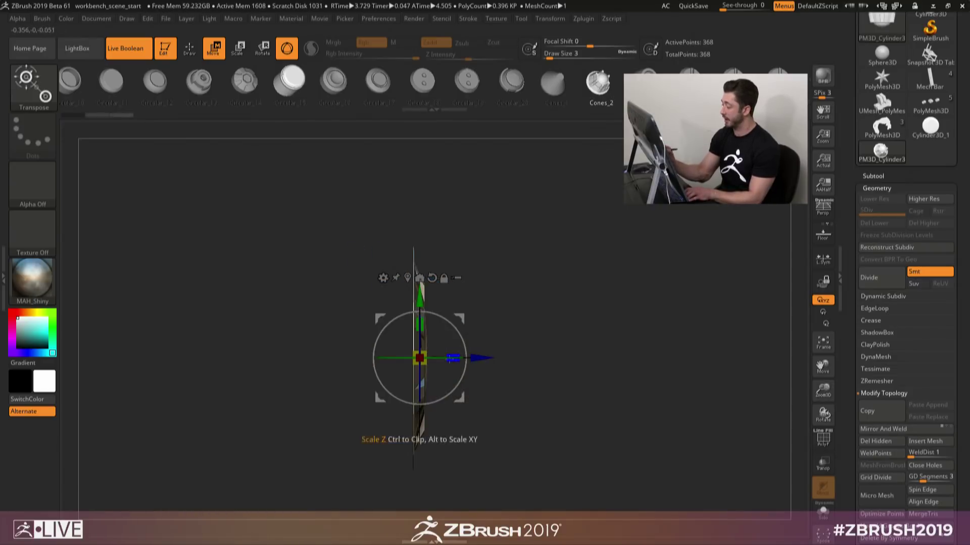
{"action": "left_click_drag", "start_coordinate": [571, 386], "coordinate": [644, 387], "text": "shift"}
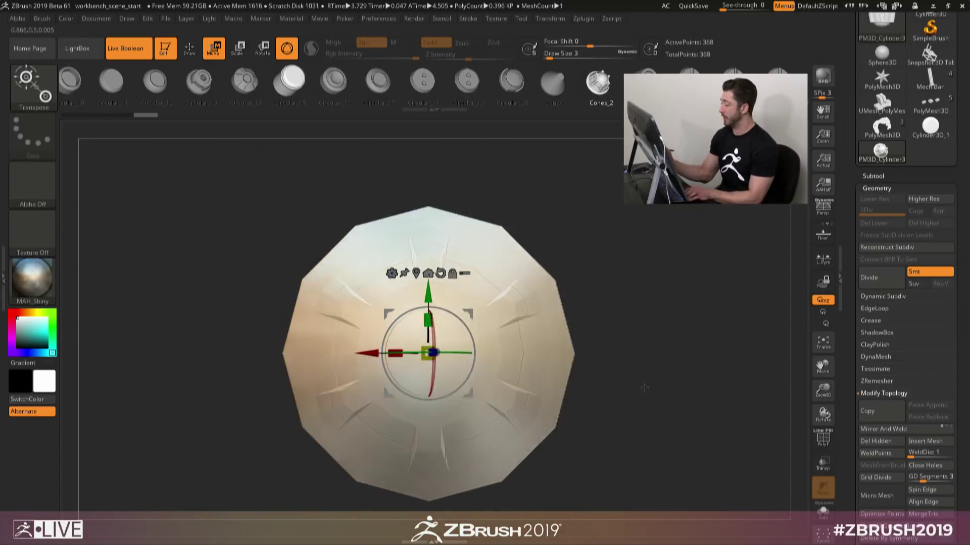
{"action": "key", "text": "ctrl+z"}
{"action": "key", "text": "ctrl+z"}
{"action": "key", "text": "ctrl+z"}
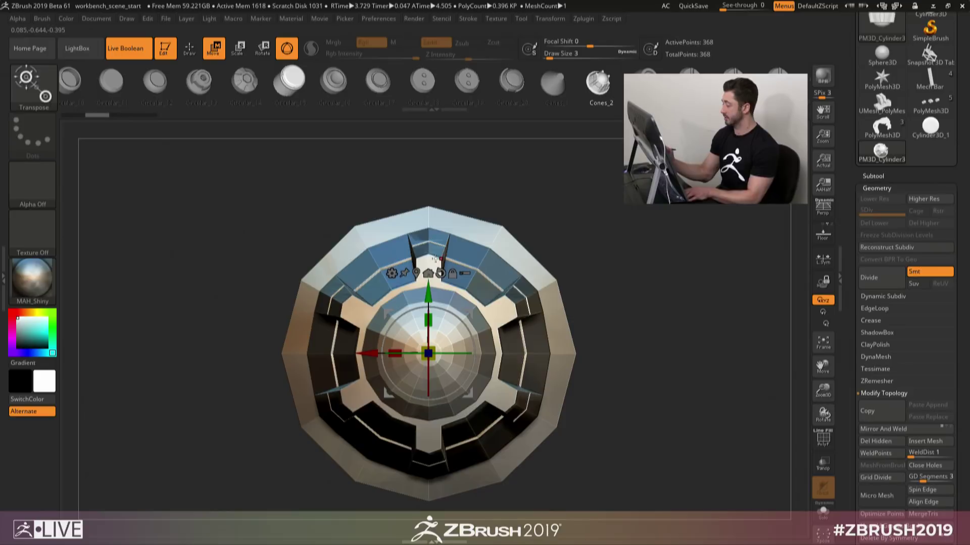
Step: Return to Draw mode, show SpotLight, and scale the octagon shape down to about half its size beside the cone mesh
{"action": "key", "text": "q"}
{"action": "mouse_move", "coordinate": [752, 349]}
{"action": "left_mouse_down", "text": "alt"}
{"action": "mouse_move", "coordinate": [755, 286]}
{"action": "mouse_move", "coordinate": [723, 301]}
{"action": "left_mouse_up", "text": "alt"}
{"action": "mouse_move", "coordinate": [522, 376]}
{"action": "left_mouse_down", "text": "alt"}
{"action": "mouse_move", "coordinate": [551, 384]}
{"action": "mouse_move", "coordinate": [511, 392]}
{"action": "left_mouse_up", "text": "alt"}
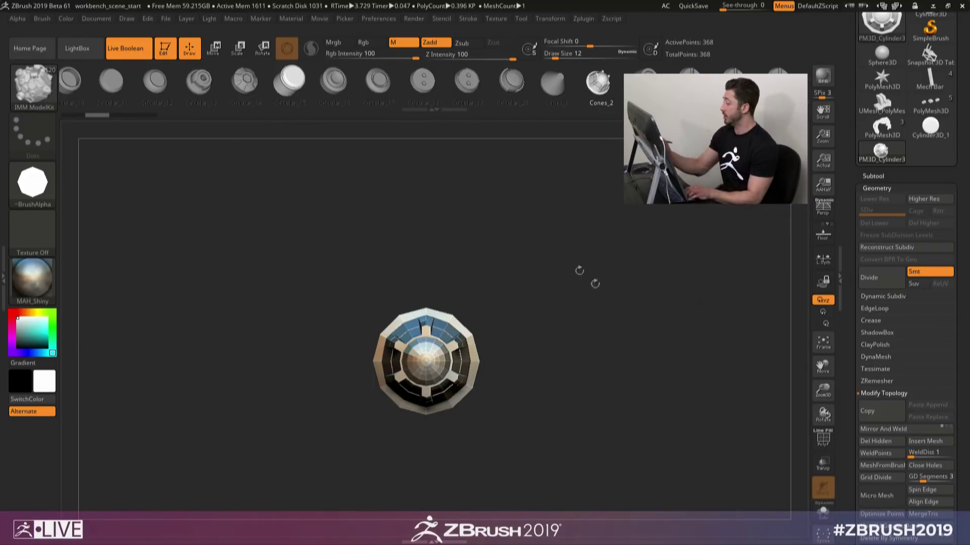
{"action": "key", "text": "space"}
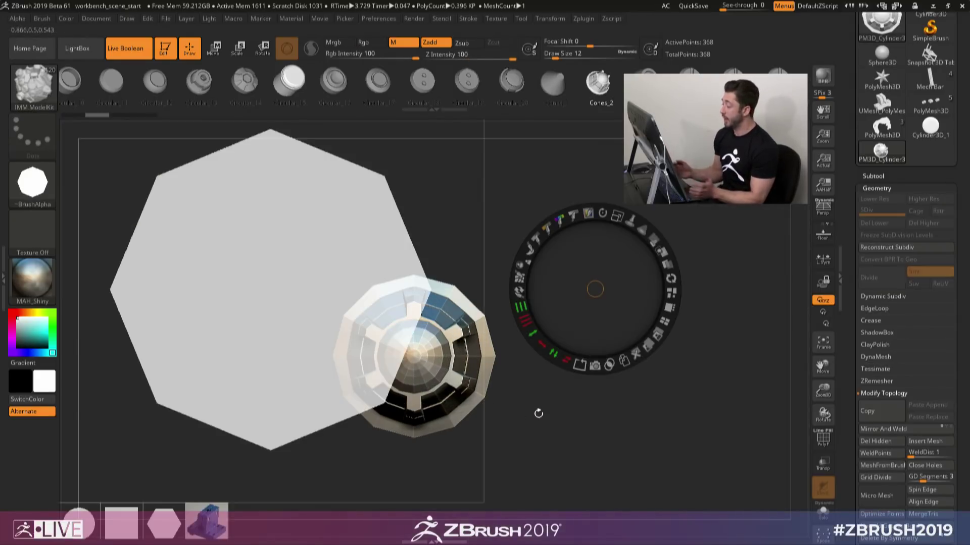
{"action": "left_click_drag", "start_coordinate": [290, 345], "coordinate": [285, 303]}
{"action": "left_click_drag", "start_coordinate": [307, 229], "coordinate": [236, 243]}
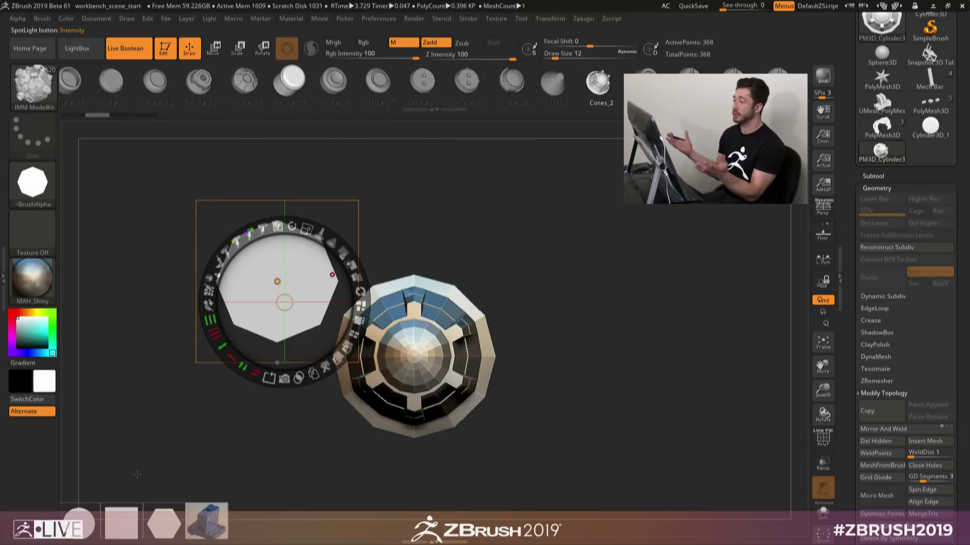
Step: Hide the current SpotLight shapes and load LightBox's SpotLight file containing the grid of preset silhouette shapes
{"action": "key", "text": "shift+z"}
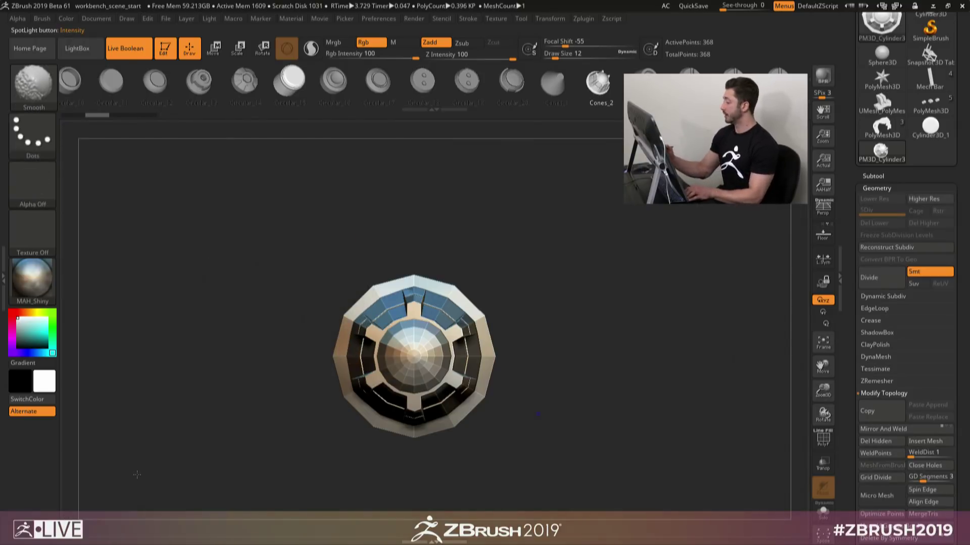
{"action": "left_click", "coordinate": [87, 53]}
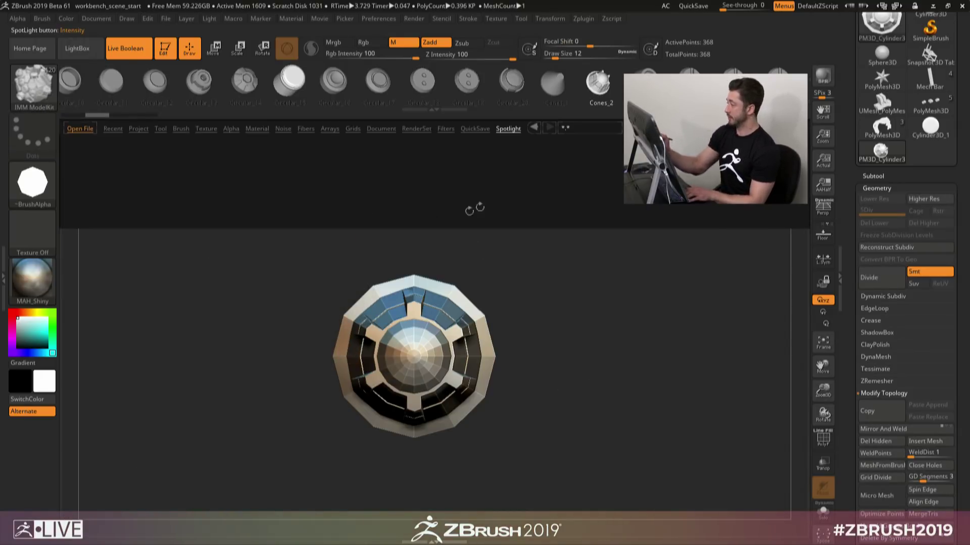
{"action": "double_click", "coordinate": [144, 167]}
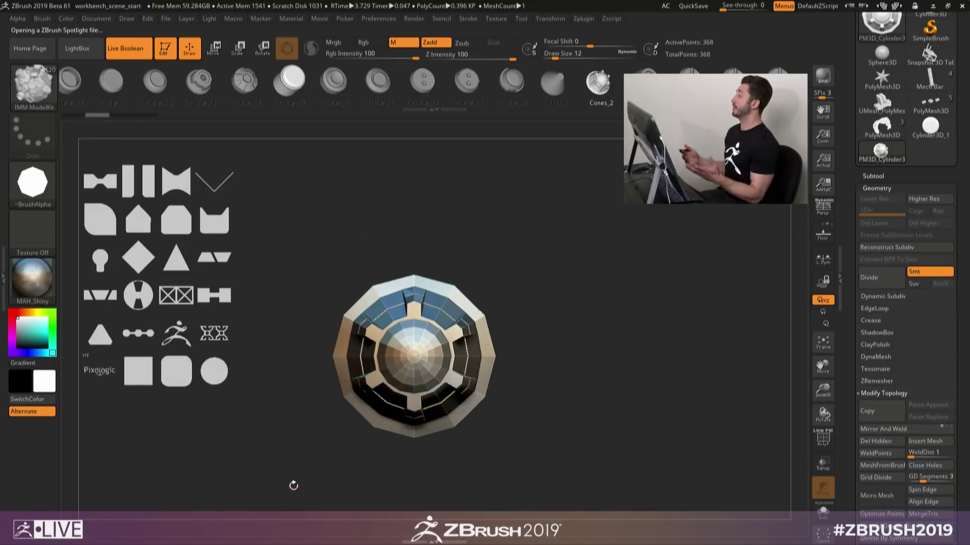
{"action": "left_click_drag", "start_coordinate": [293, 485], "coordinate": [555, 389]}
Step: Switch to the Photos app and look back through the reference renders from 4_wheel.jpg to 1_workbench_complete.jpg
{"action": "key", "text": "alt+Tab"}
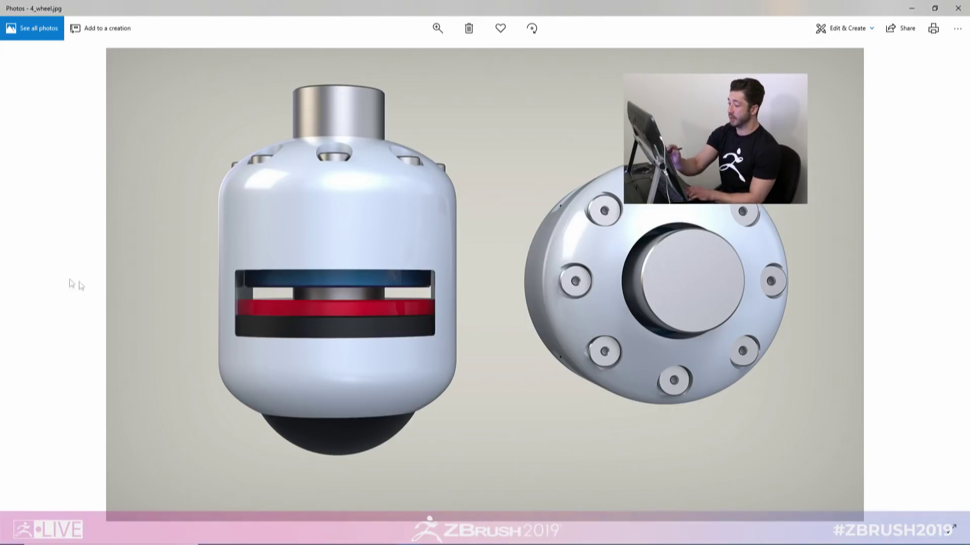
{"action": "left_click", "coordinate": [25, 284]}
{"action": "left_click", "coordinate": [25, 285]}
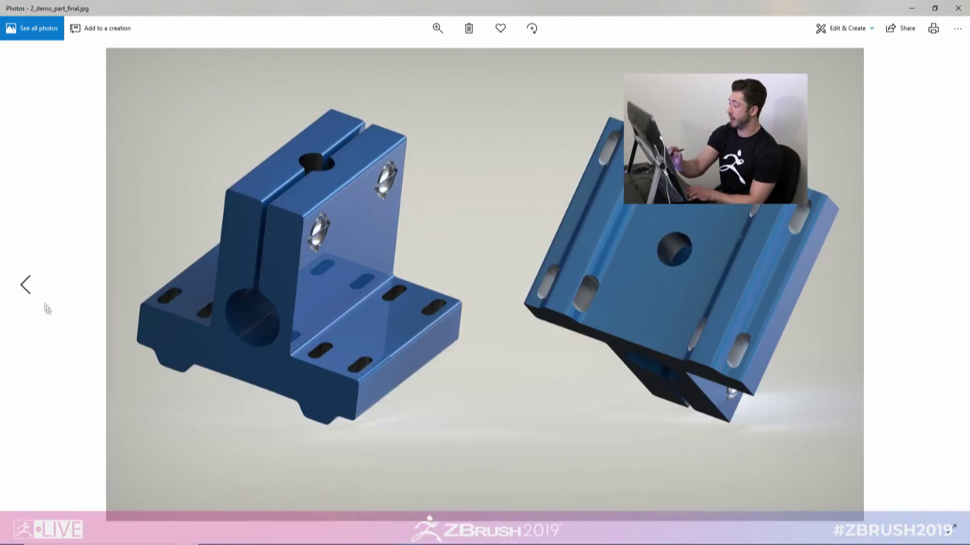
{"action": "left_click", "coordinate": [26, 284]}
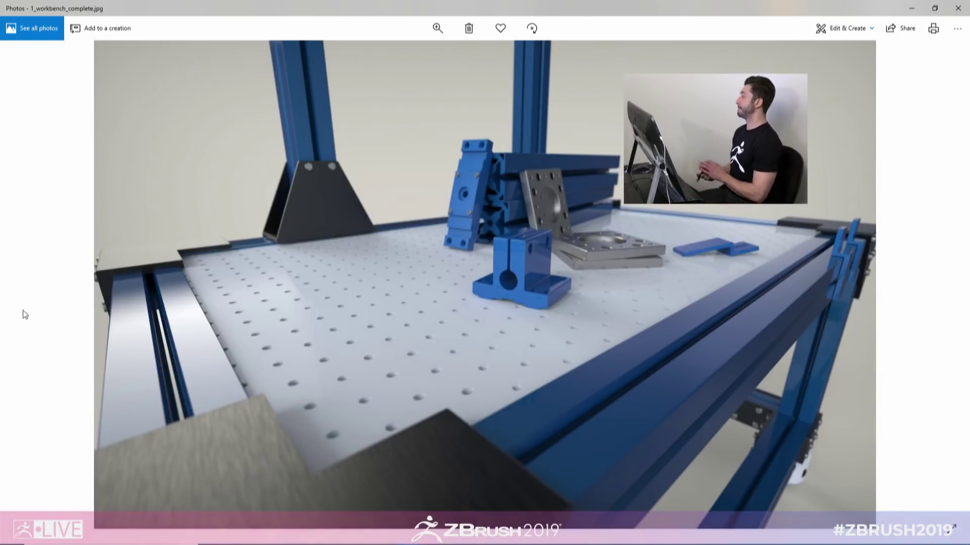